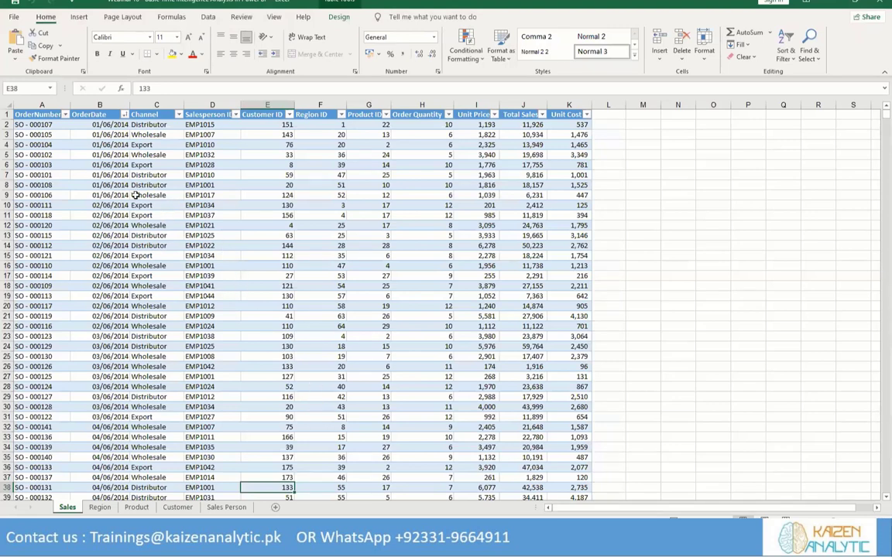
Check which years the OrderDate filter of the Sales sheet covers, and look through the Region, Product and Sales Person sheets
{"action": "left_click", "coordinate": [124, 115]}
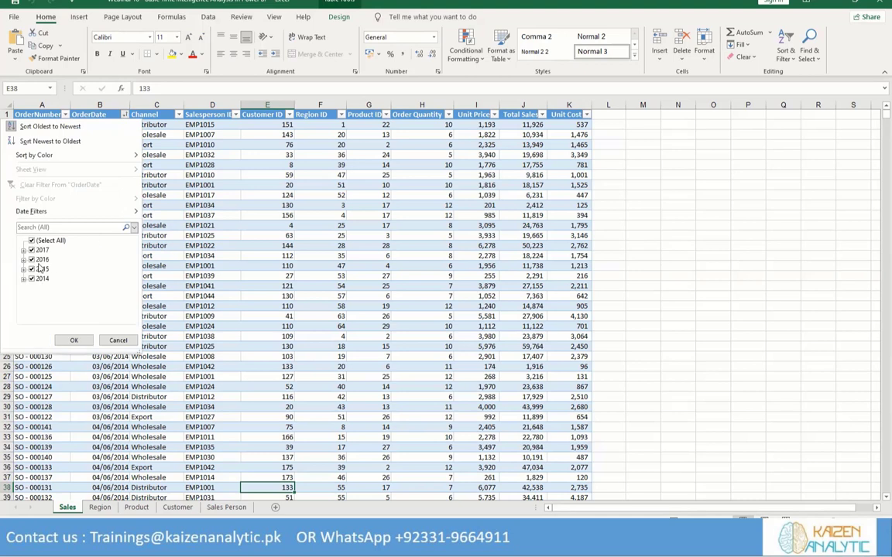
{"action": "left_click", "coordinate": [268, 221]}
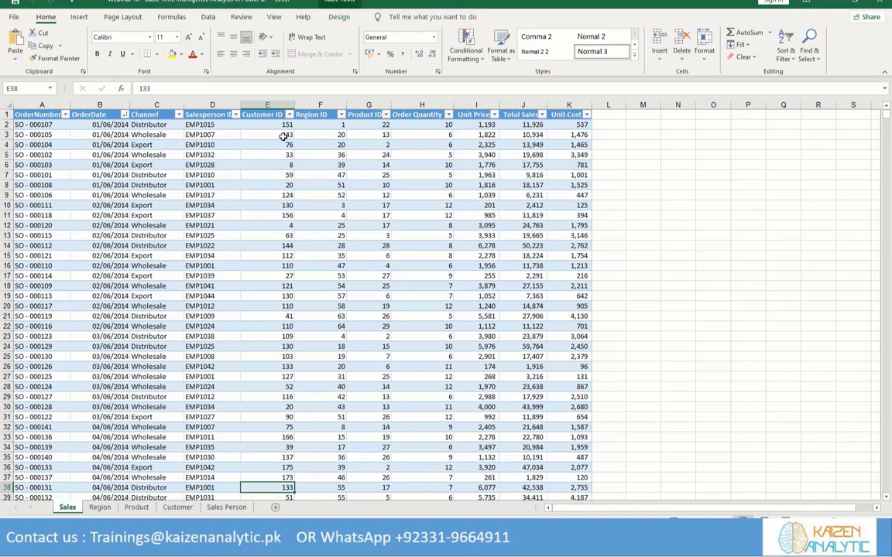
{"action": "left_click", "coordinate": [112, 510]}
{"action": "left_click", "coordinate": [137, 508]}
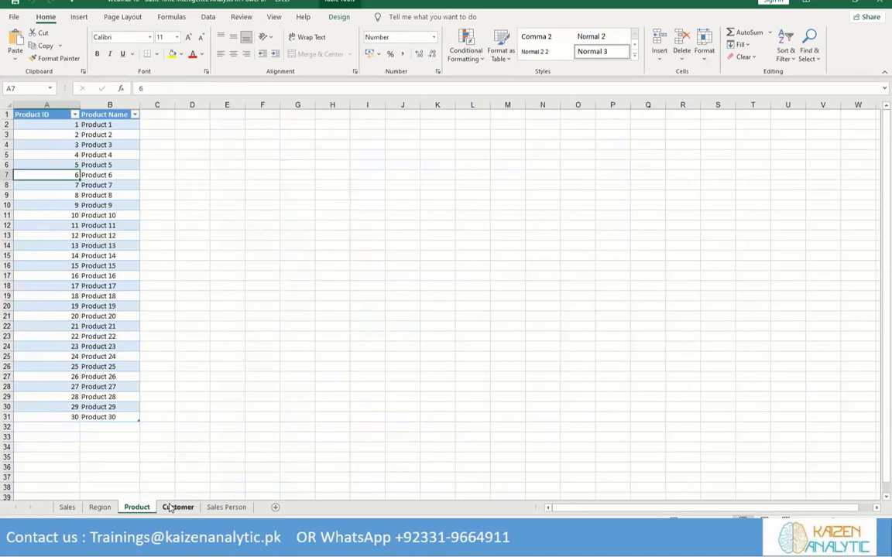
{"action": "left_click", "coordinate": [221, 508]}
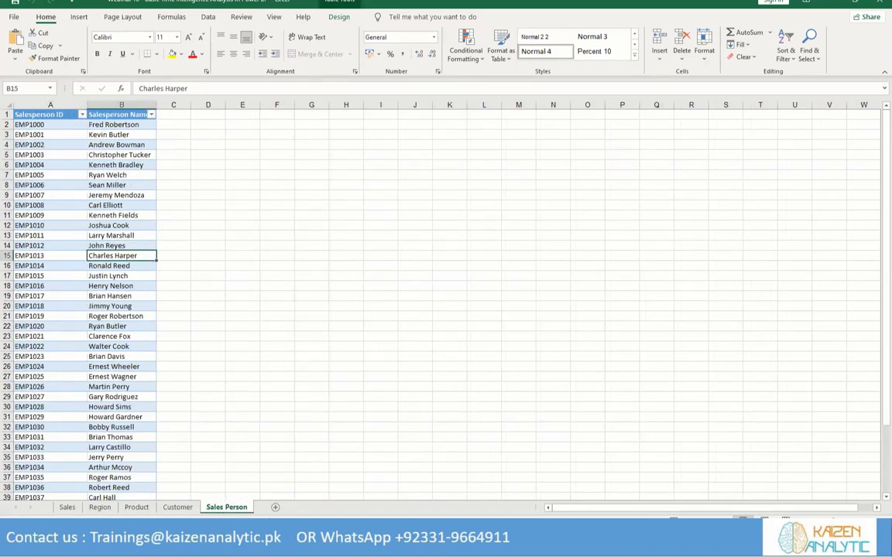
Switch to Power BI Desktop and import the Excel workbook "Webinar 10 - Basic Time Intelligence Analysis in Power BI"
{"action": "left_click", "coordinate": [246, 536]}
{"action": "left_click", "coordinate": [275, 497]}
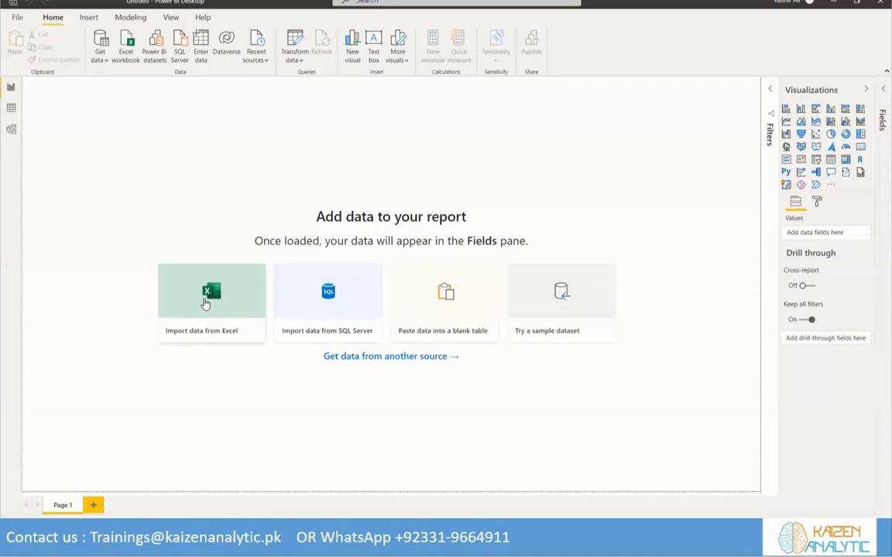
{"action": "left_click", "coordinate": [205, 302]}
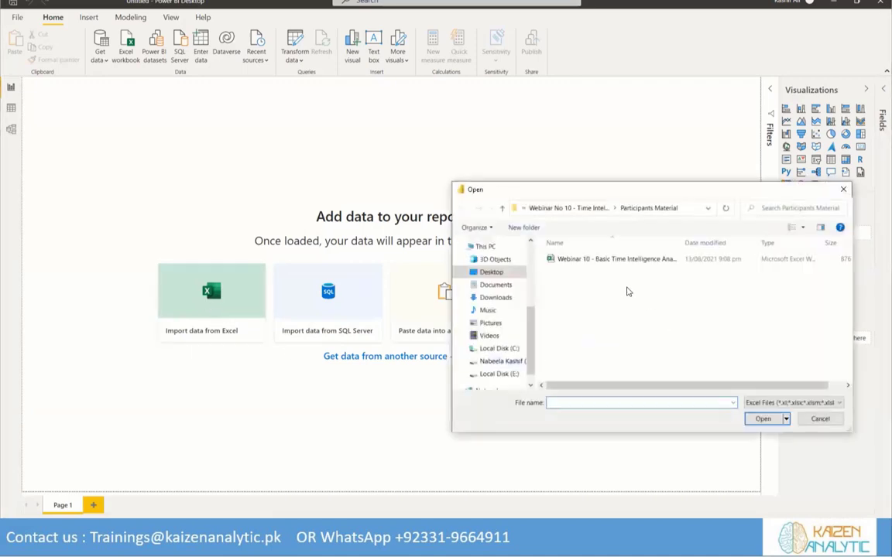
{"action": "left_click", "coordinate": [609, 260]}
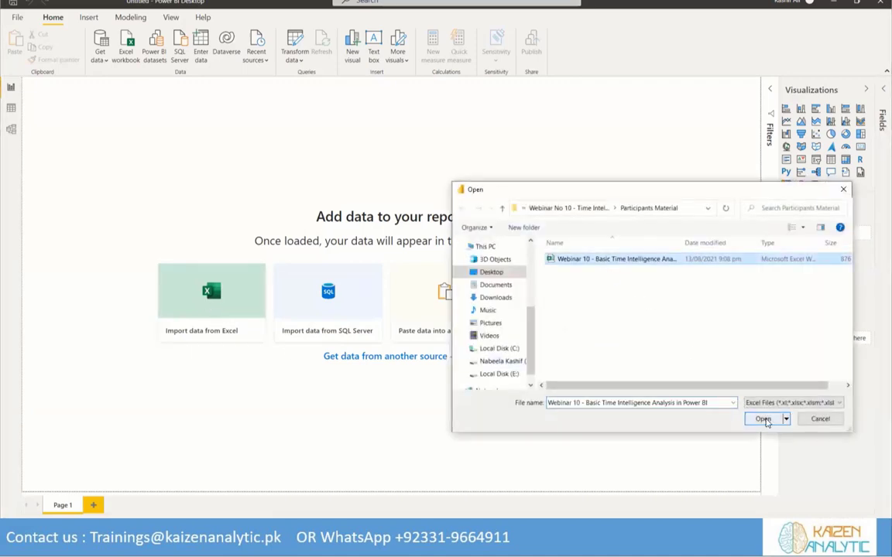
{"action": "left_click", "coordinate": [764, 420]}
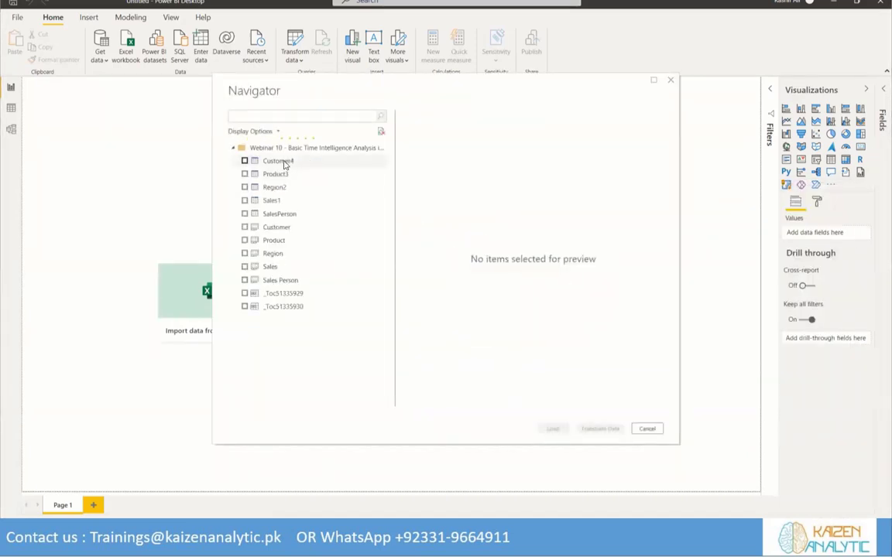
Select the Customer4, Product3, Region2, Sales1 and SalesPerson tables and open them for transformation in Power Query
{"action": "left_click", "coordinate": [245, 161]}
{"action": "left_click", "coordinate": [245, 174]}
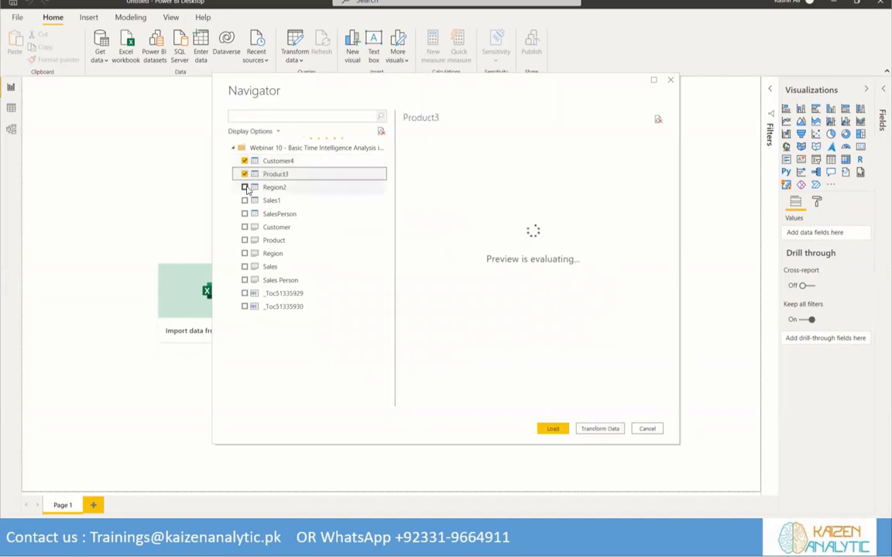
{"action": "left_click", "coordinate": [245, 187]}
{"action": "left_click", "coordinate": [245, 201]}
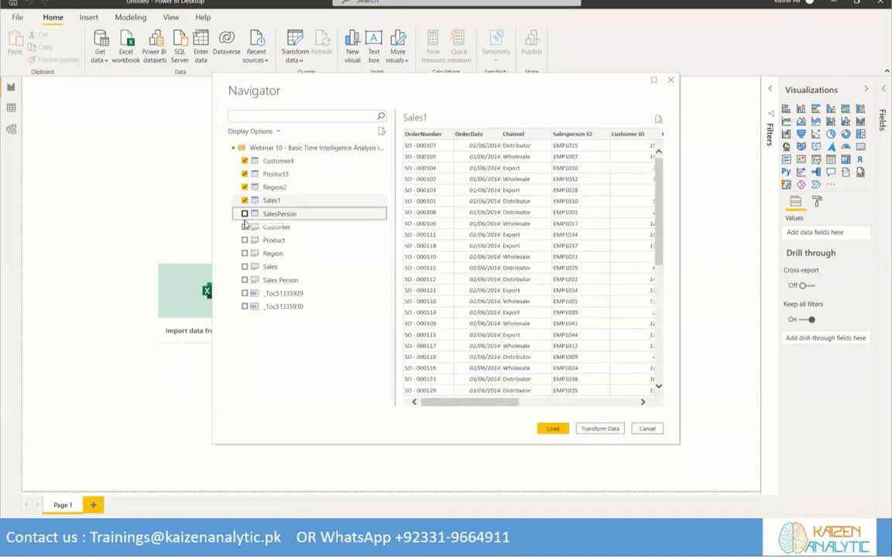
{"action": "left_click", "coordinate": [245, 214]}
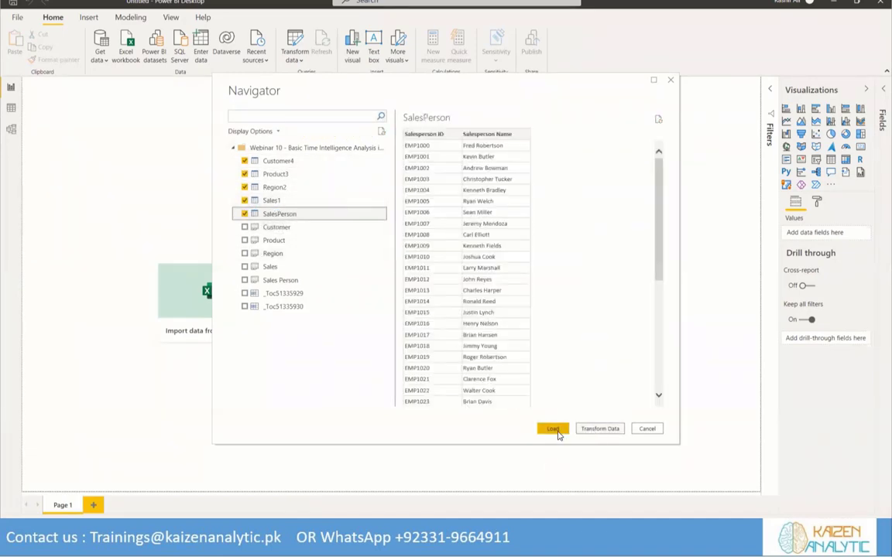
{"action": "left_click", "coordinate": [593, 430]}
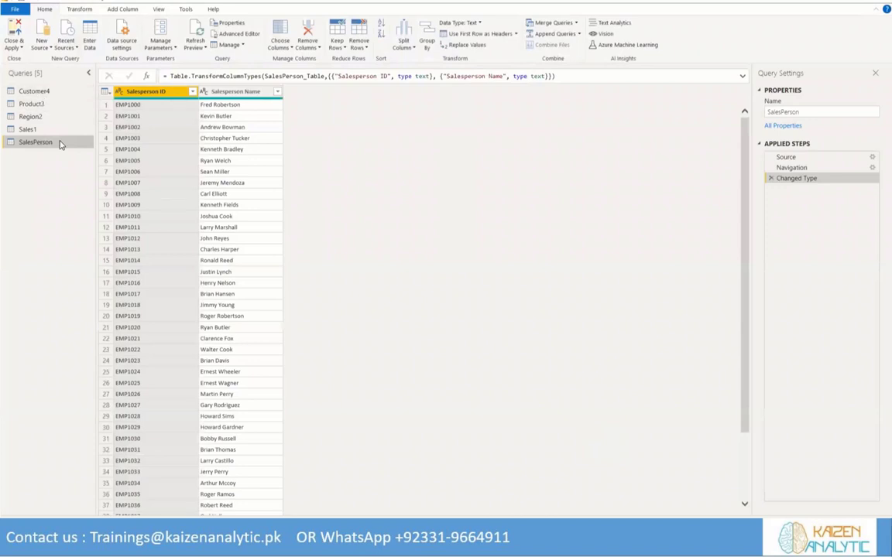
Rename the Customer4 query as Customer and the Product3 query as Product
{"action": "left_click", "coordinate": [40, 91]}
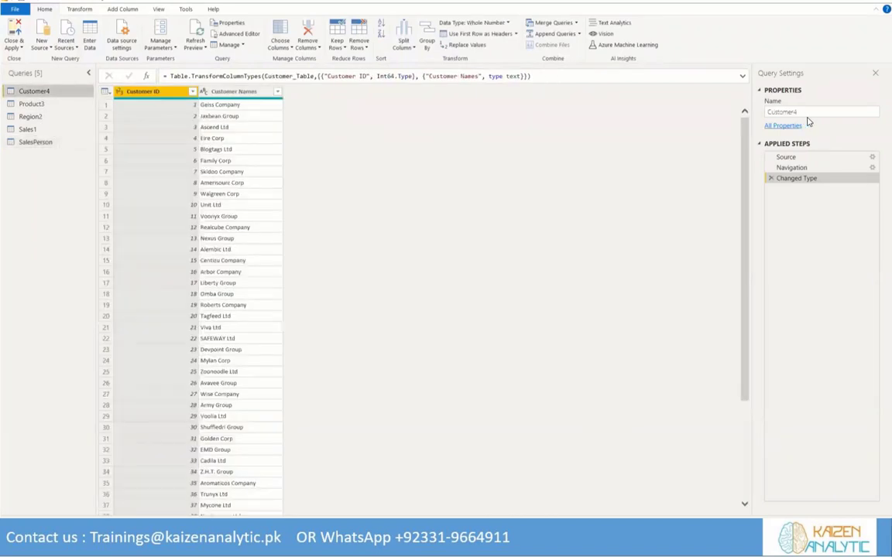
{"action": "left_click", "coordinate": [809, 114]}
{"action": "key", "text": "BackSpace"}
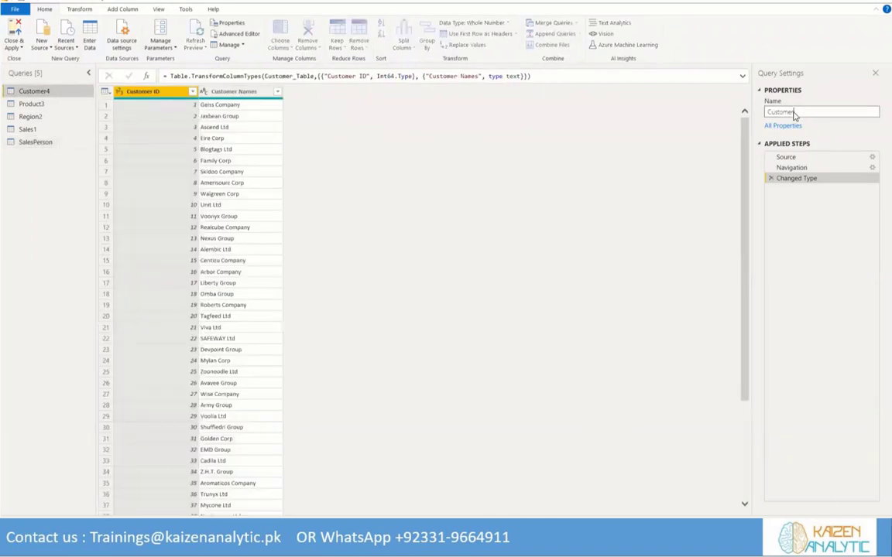
{"action": "key", "text": "Return"}
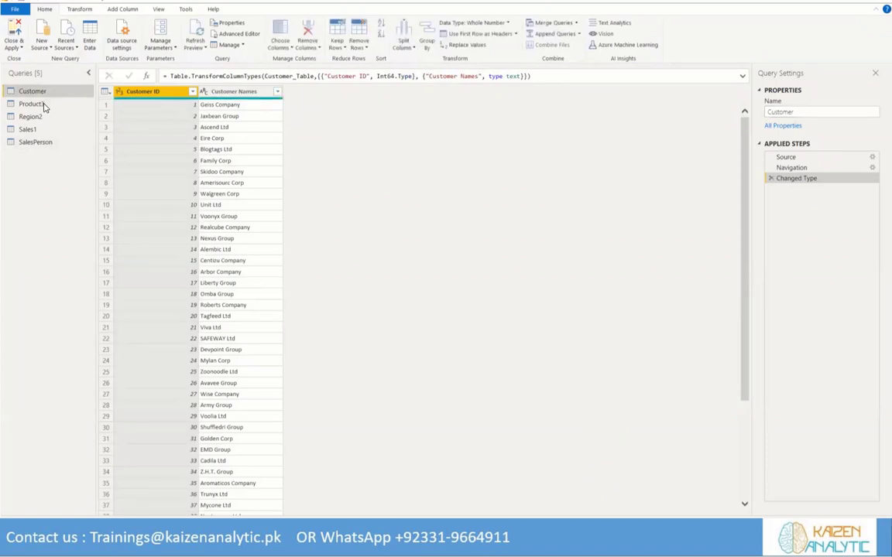
{"action": "left_click", "coordinate": [43, 104]}
{"action": "left_click", "coordinate": [820, 112]}
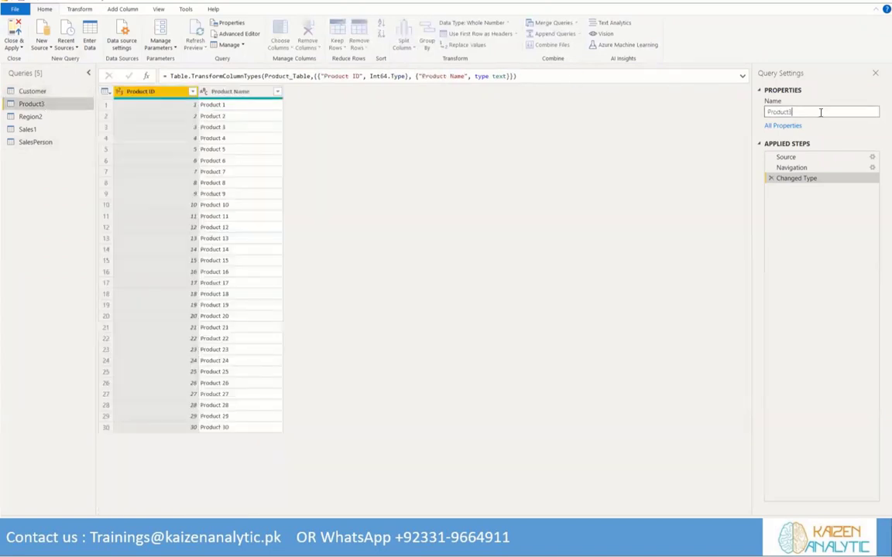
Rename the Region2 query as Region and the Sales1 query as Sales
{"action": "left_click", "coordinate": [37, 118]}
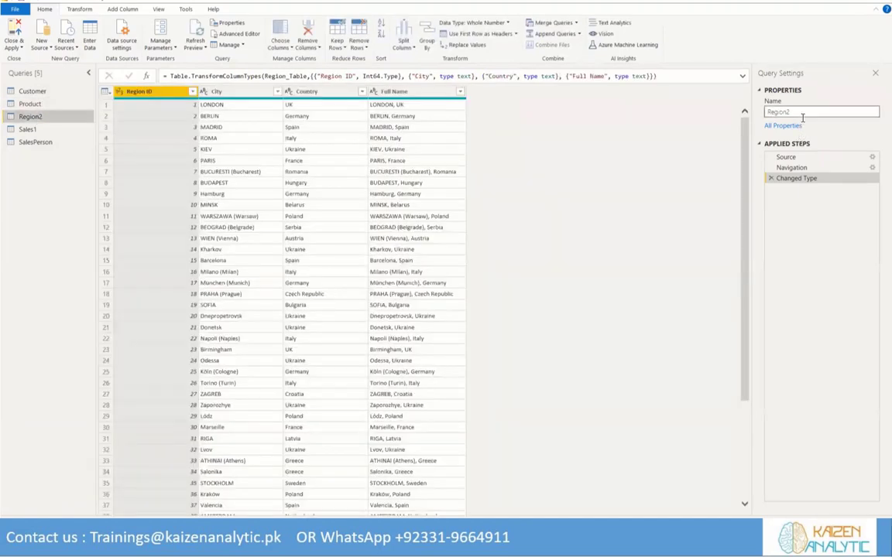
{"action": "left_click", "coordinate": [803, 113]}
{"action": "key", "text": "BackSpace"}
{"action": "left_click", "coordinate": [26, 130]}
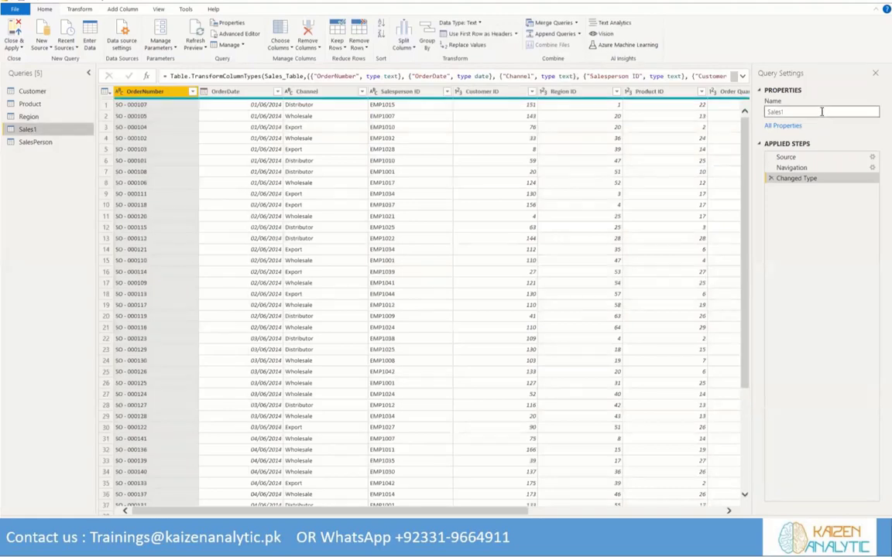
{"action": "left_click", "coordinate": [822, 111]}
{"action": "key", "text": "BackSpace"}
{"action": "left_click", "coordinate": [36, 171]}
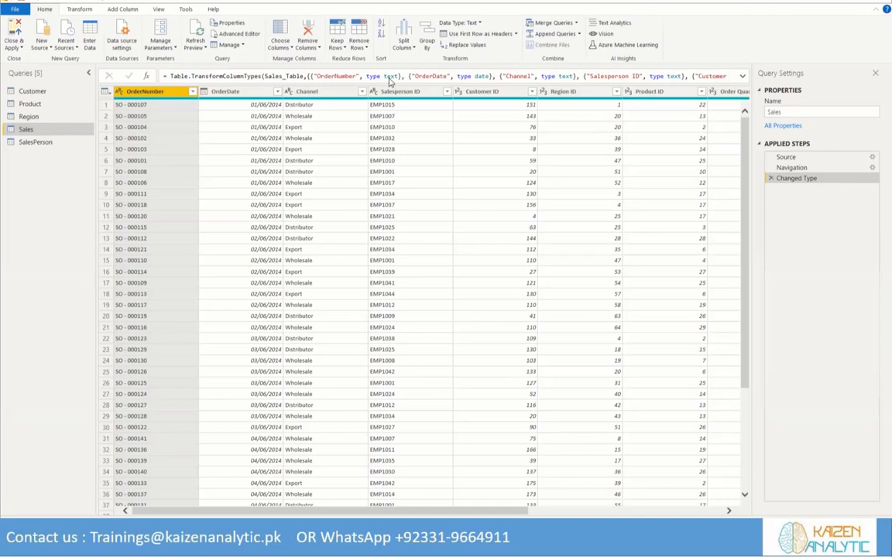
Copy the complete fnDateTable code from the Notepad file "Power BI Date Table code" and return to Power Query
{"action": "key", "text": "alt+Tab"}
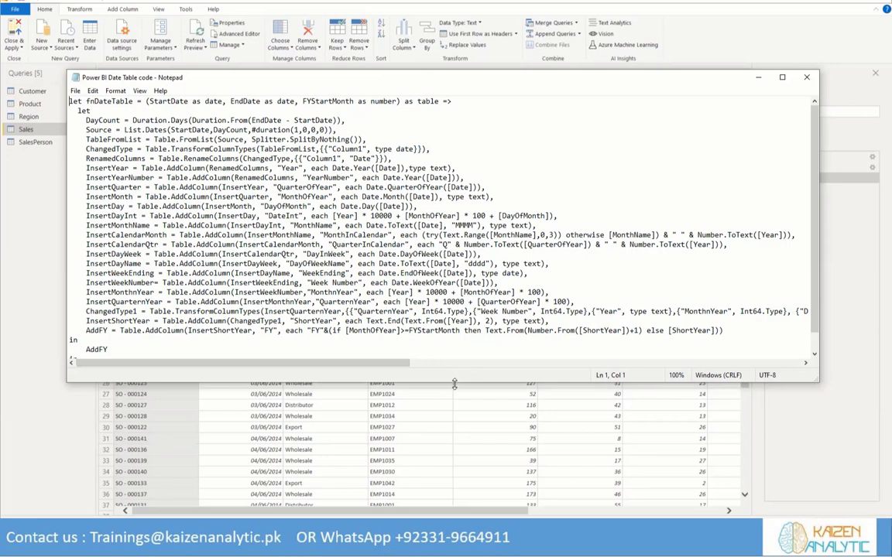
{"action": "left_click_drag", "start_coordinate": [454, 385], "coordinate": [455, 410]}
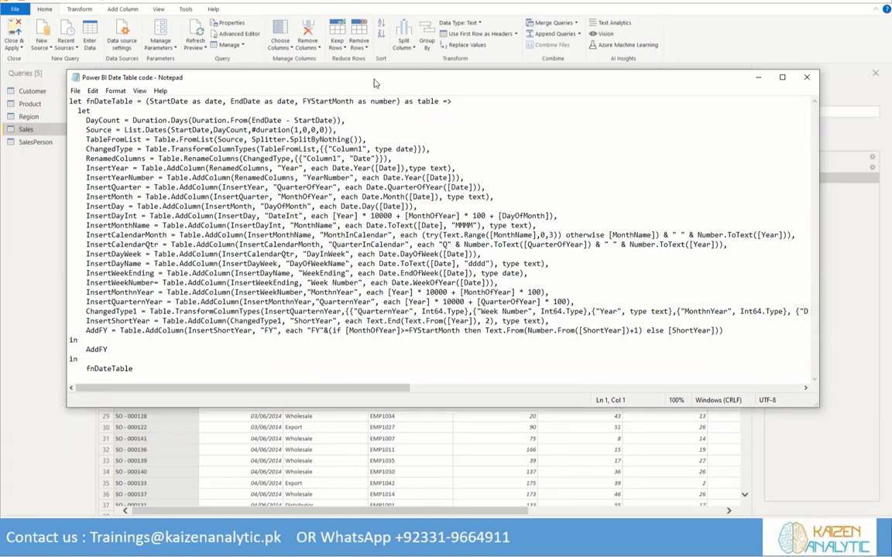
{"action": "key", "text": "alt+Tab"}
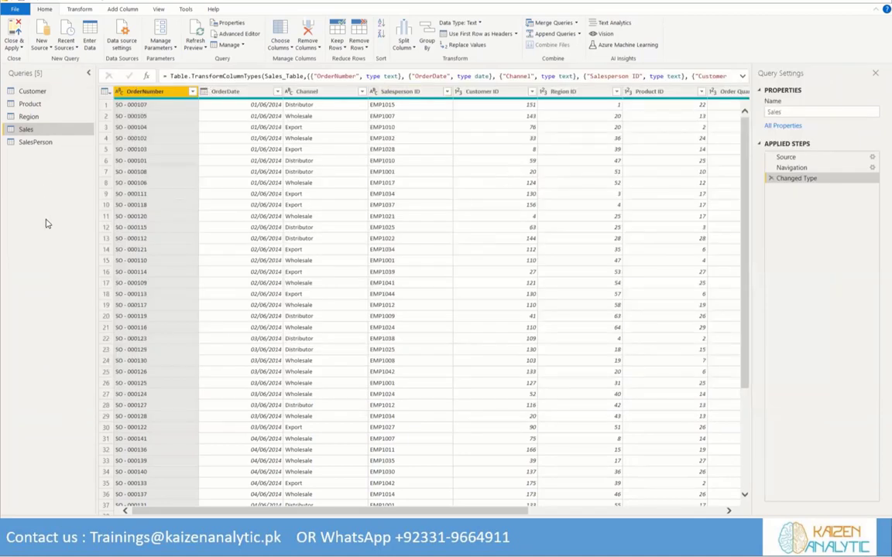
Create a blank query and replace its default code in the Advanced Editor with the copied fnDateTable code
{"action": "left_click", "coordinate": [50, 49]}
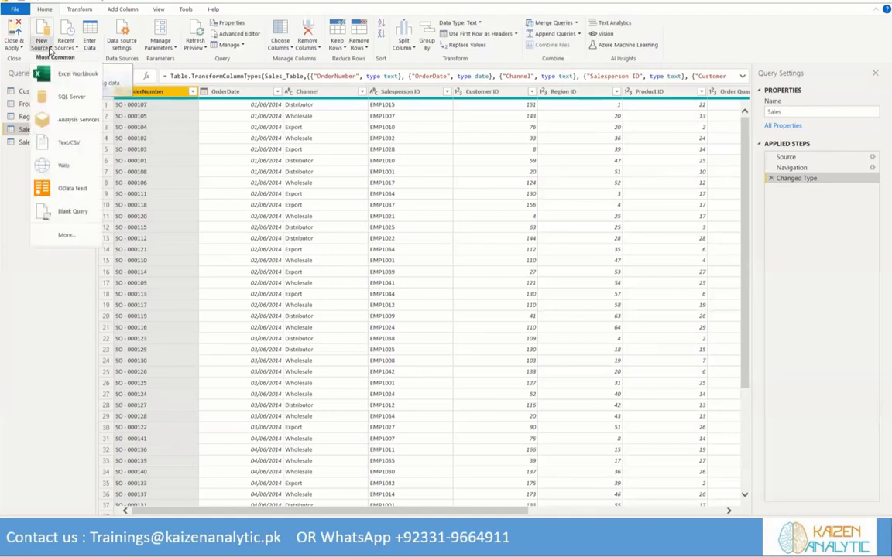
{"action": "left_click", "coordinate": [59, 214]}
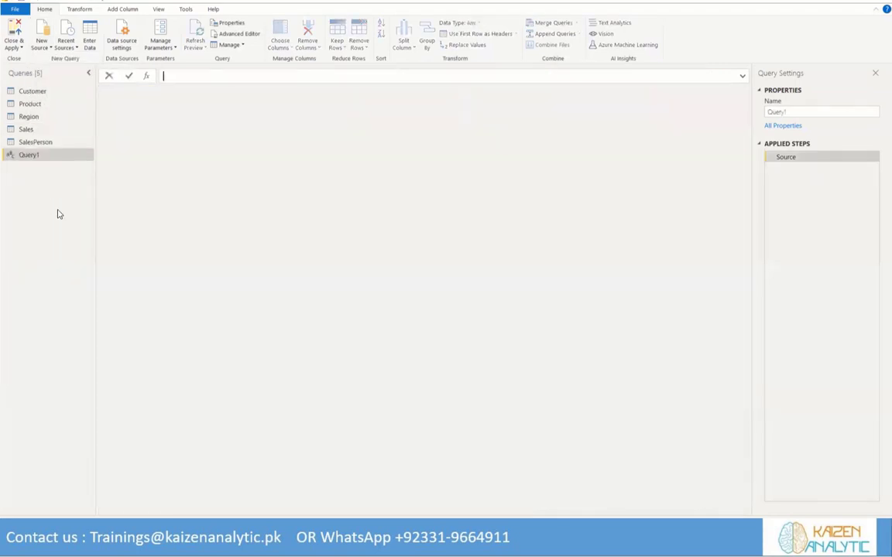
{"action": "left_click", "coordinate": [229, 35]}
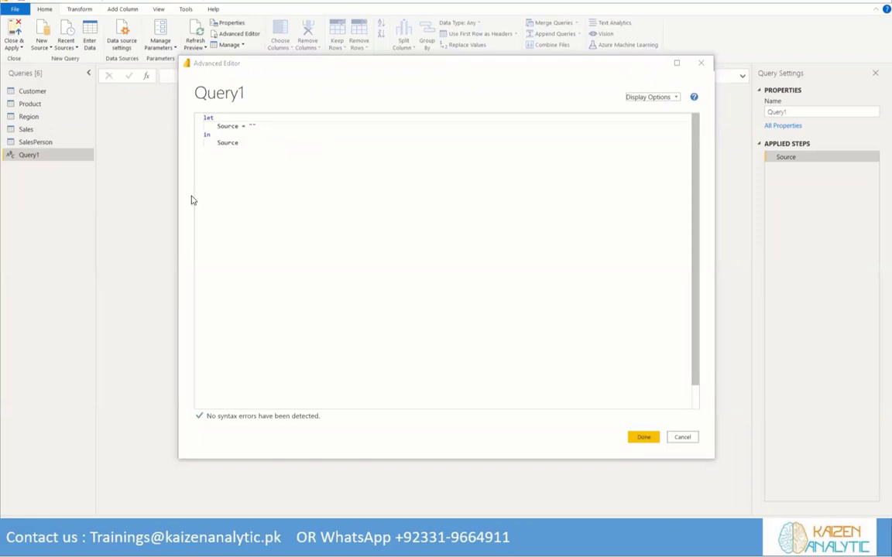
{"action": "left_click_drag", "start_coordinate": [203, 152], "coordinate": [193, 118]}
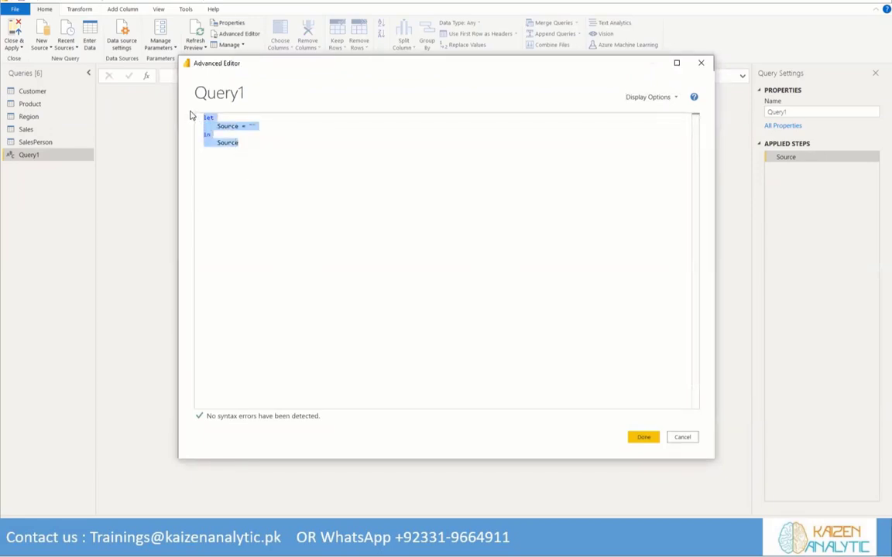
{"action": "key", "text": "Delete"}
{"action": "key", "text": "ctrl+v"}
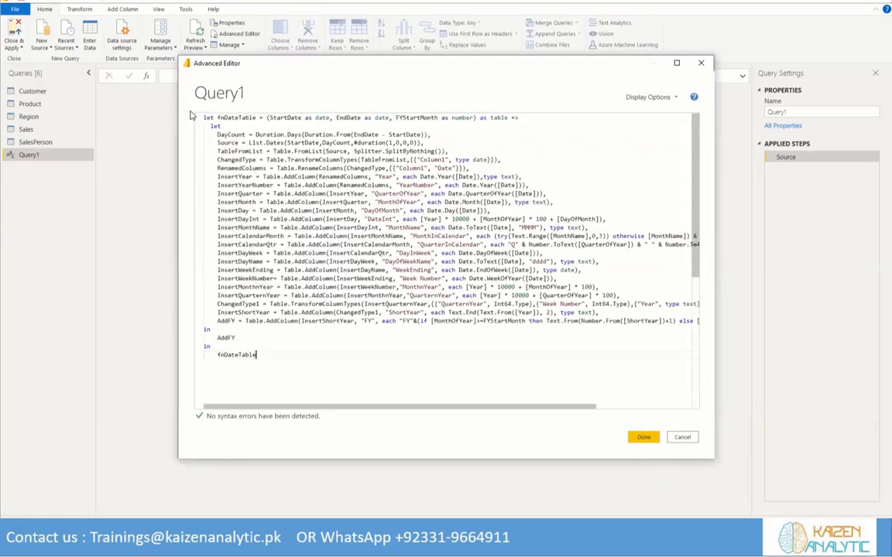
{"action": "left_click", "coordinate": [643, 438]}
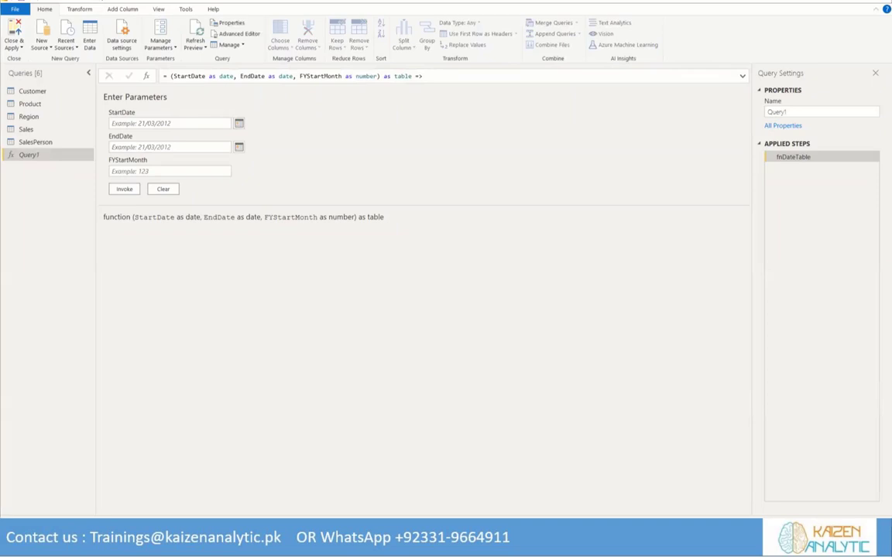
Switch to the Excel workbook and examine the OrderDate filter of the Sales sheet for the months covered in 2017
{"action": "key", "text": "alt+Tab"}
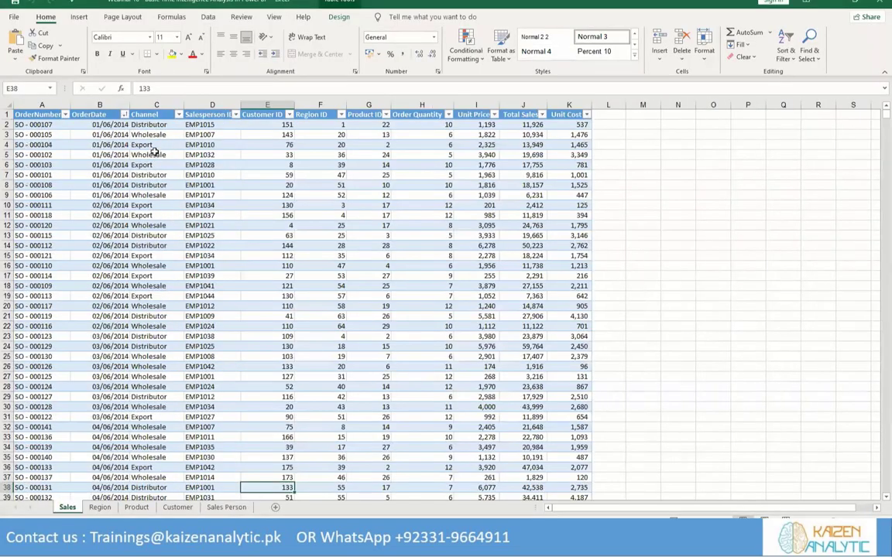
{"action": "left_click", "coordinate": [124, 115]}
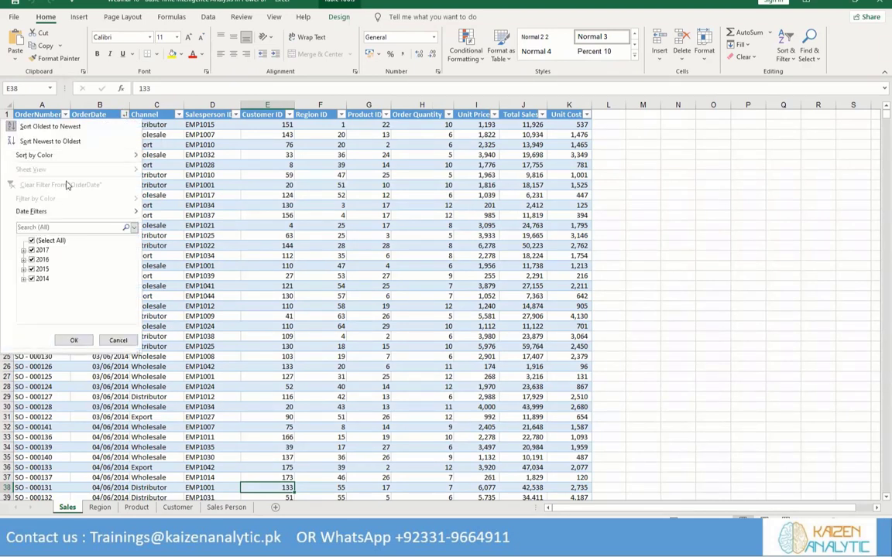
{"action": "left_click", "coordinate": [24, 251]}
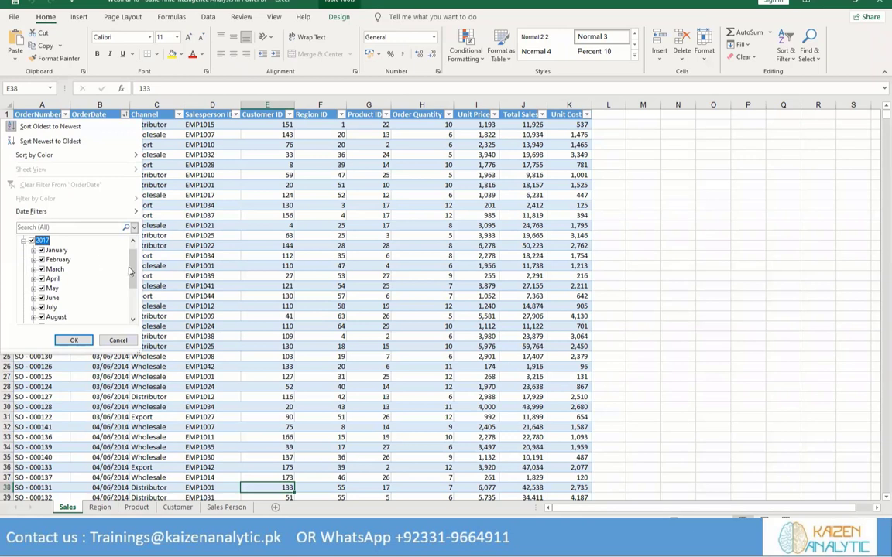
{"action": "left_click_drag", "start_coordinate": [130, 271], "coordinate": [130, 238]}
{"action": "left_click", "coordinate": [74, 341]}
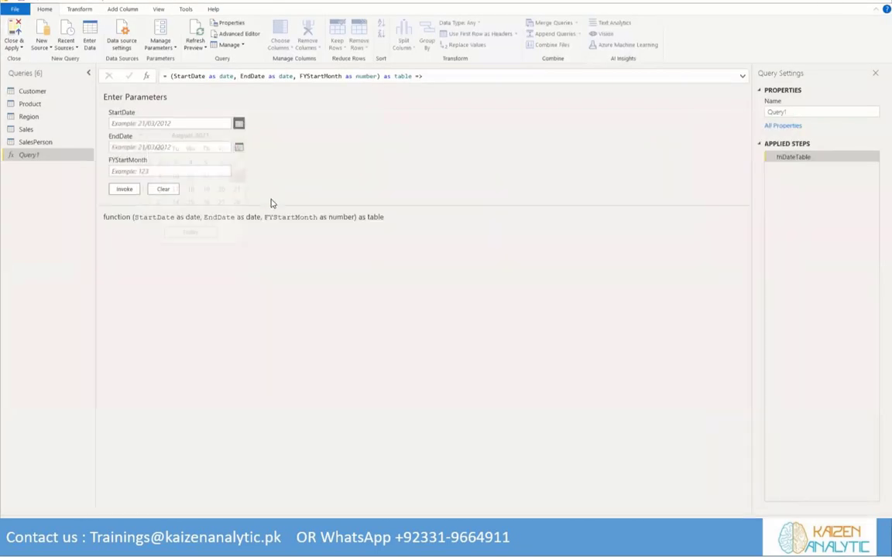
Set the StartDate parameter of the date table function to 01/06/2014
{"action": "left_click", "coordinate": [140, 135]}
{"action": "left_click", "coordinate": [140, 135]}
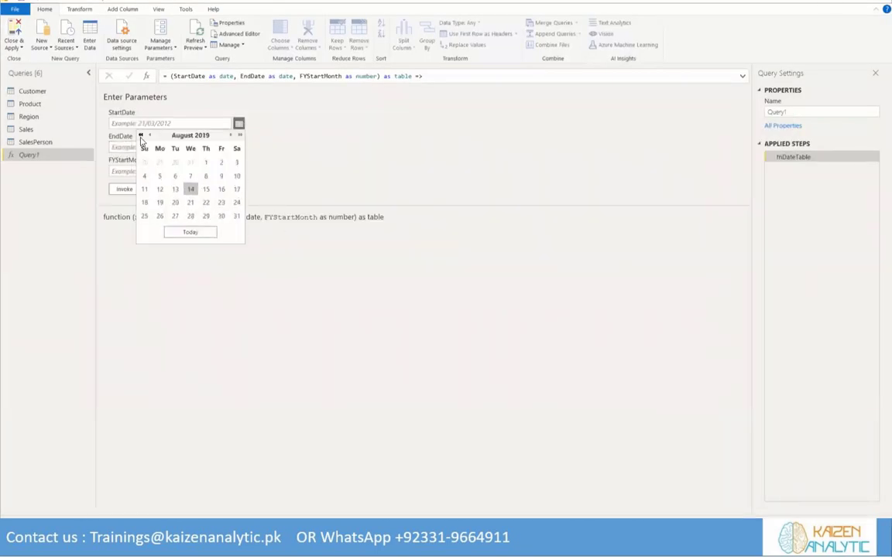
{"action": "left_click", "coordinate": [140, 135]}
{"action": "left_click", "coordinate": [140, 134]}
{"action": "left_click", "coordinate": [140, 135]}
{"action": "left_click", "coordinate": [140, 134]}
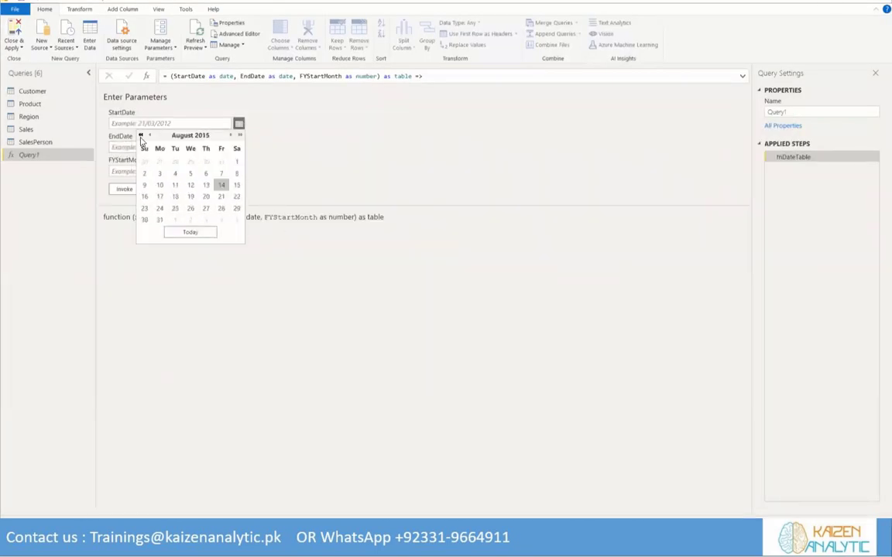
{"action": "left_click", "coordinate": [140, 135]}
{"action": "left_click", "coordinate": [150, 135]}
{"action": "left_click", "coordinate": [149, 135]}
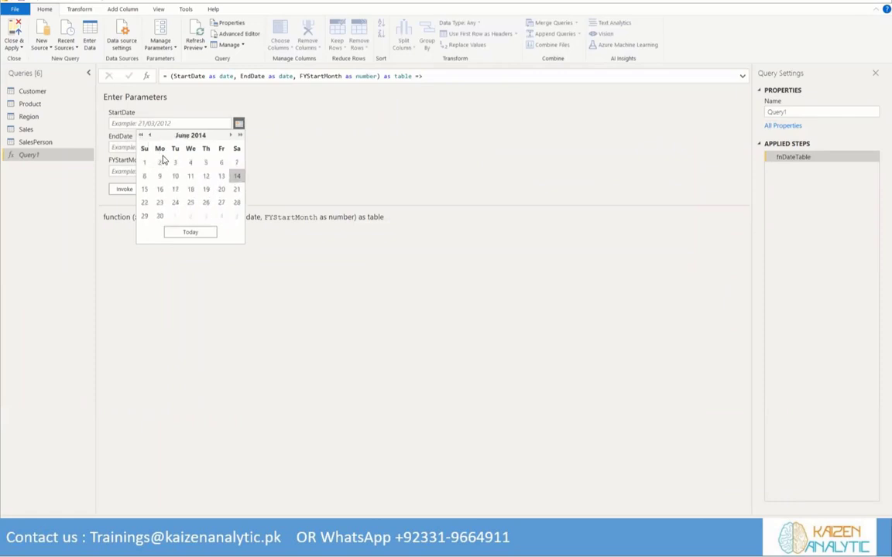
{"action": "left_click", "coordinate": [144, 162]}
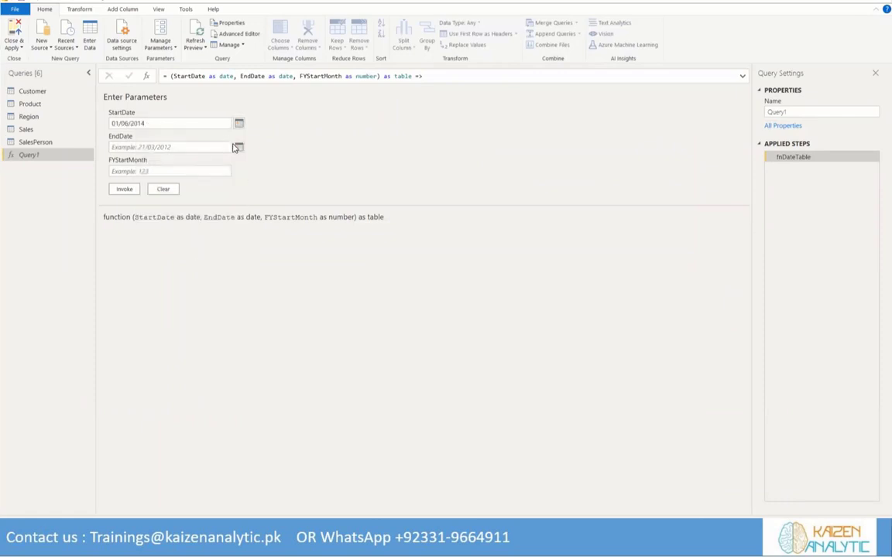
Set the EndDate parameter of the date table function to 31/12/2017
{"action": "left_click", "coordinate": [239, 148]}
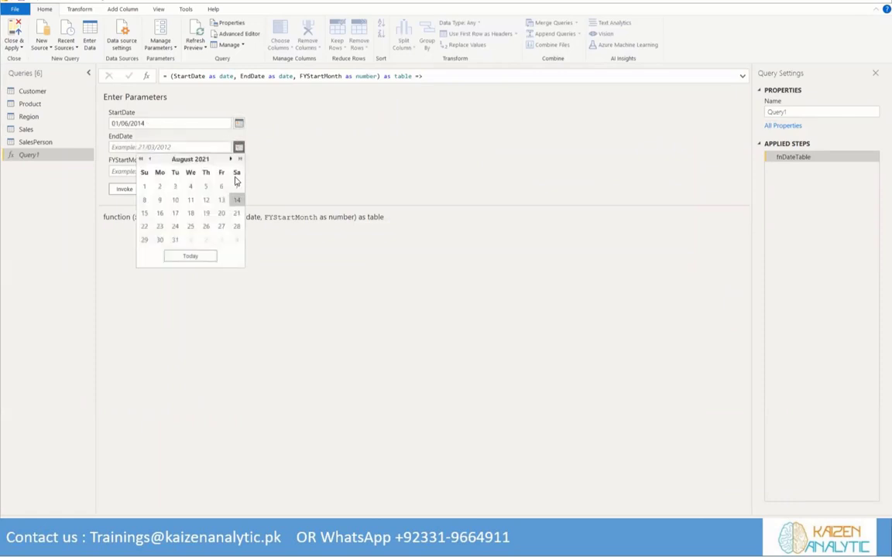
{"action": "left_click", "coordinate": [140, 159]}
{"action": "left_click", "coordinate": [141, 160]}
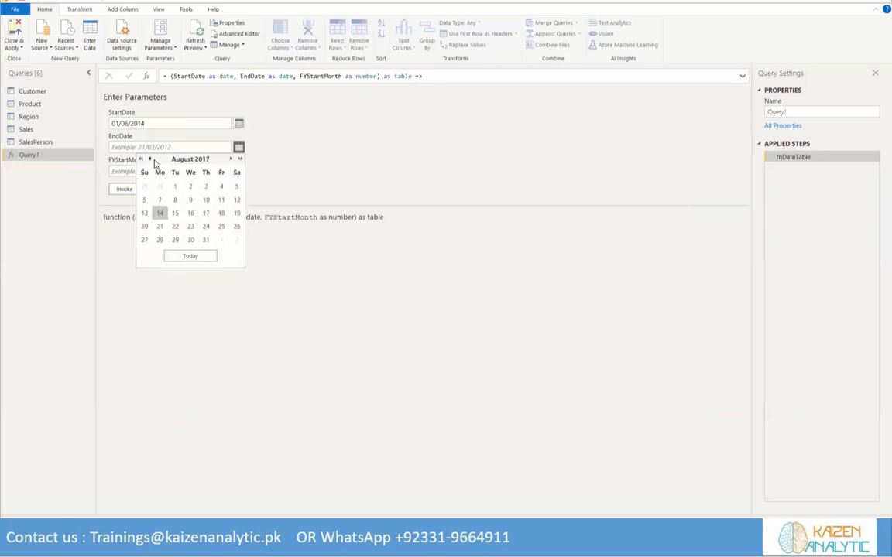
{"action": "left_click", "coordinate": [229, 160]}
{"action": "left_click", "coordinate": [230, 160]}
{"action": "left_click", "coordinate": [230, 159]}
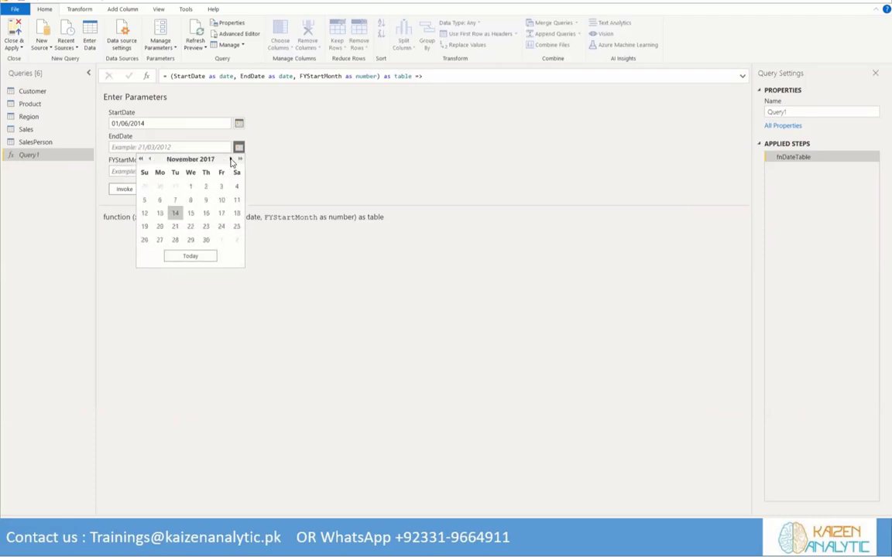
{"action": "left_click", "coordinate": [231, 160]}
{"action": "left_click", "coordinate": [230, 160]}
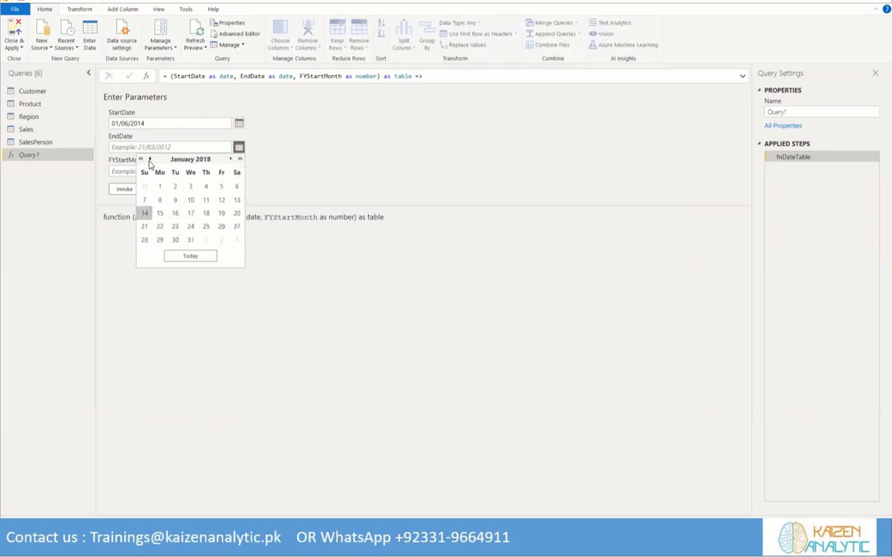
{"action": "left_click", "coordinate": [150, 160]}
{"action": "left_click", "coordinate": [144, 244]}
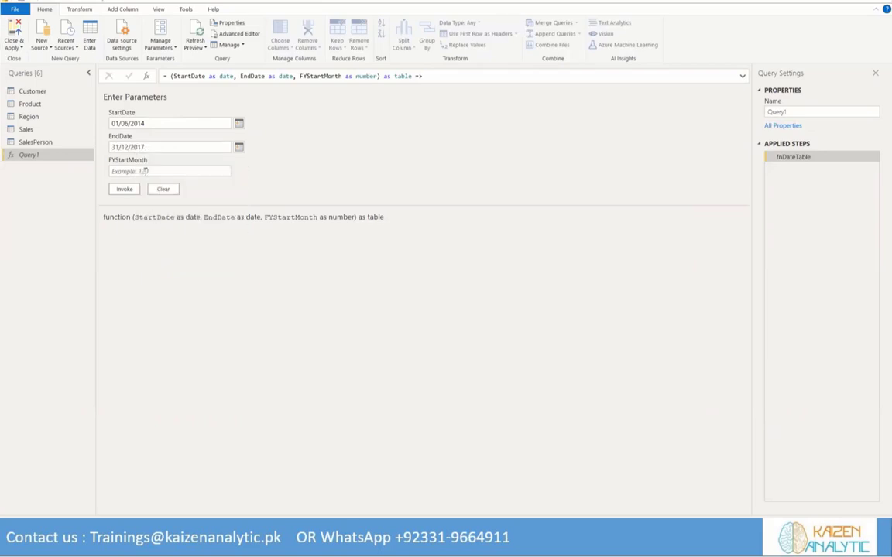
Set the FYStartMonth parameter to 1 and invoke the function to generate the date table
{"action": "left_click", "coordinate": [144, 171]}
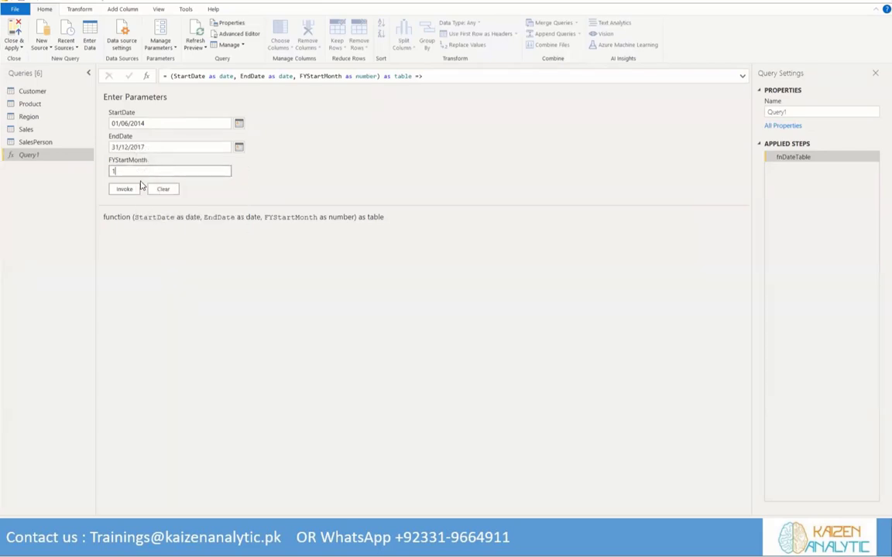
{"action": "type", "text": "1"}
{"action": "left_click", "coordinate": [137, 189]}
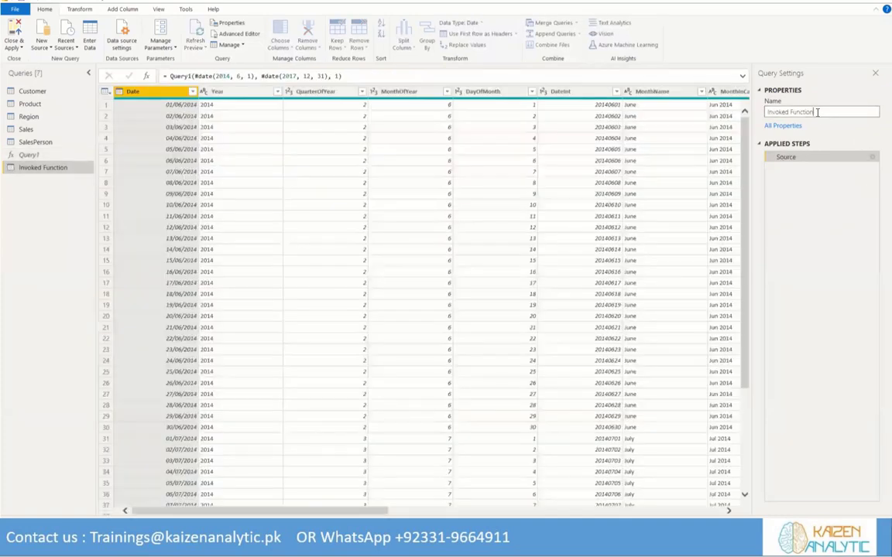
Rename the Invoked Function query to Date, then close Power Query and apply the changes to the report
{"action": "double_click", "coordinate": [771, 112]}
{"action": "left_click", "coordinate": [819, 113]}
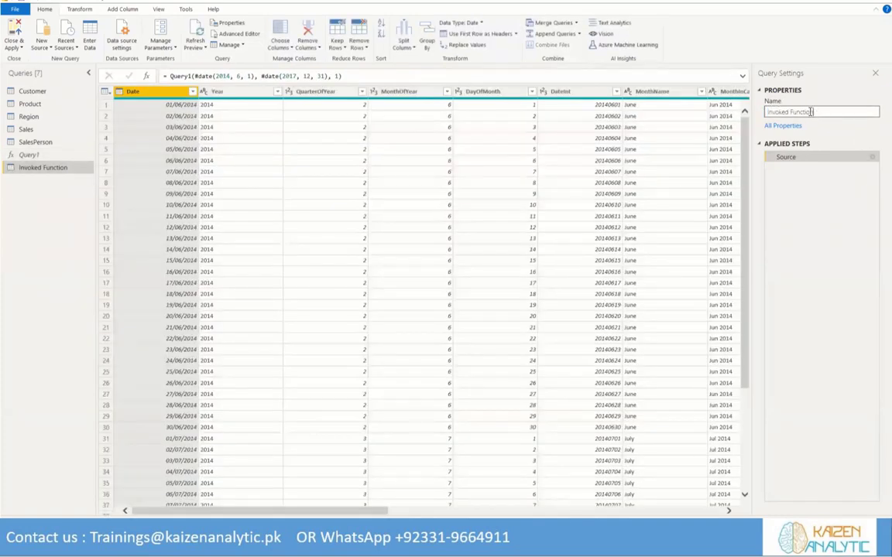
{"action": "left_click_drag", "start_coordinate": [811, 112], "coordinate": [767, 113]}
{"action": "key", "text": "BackSpace"}
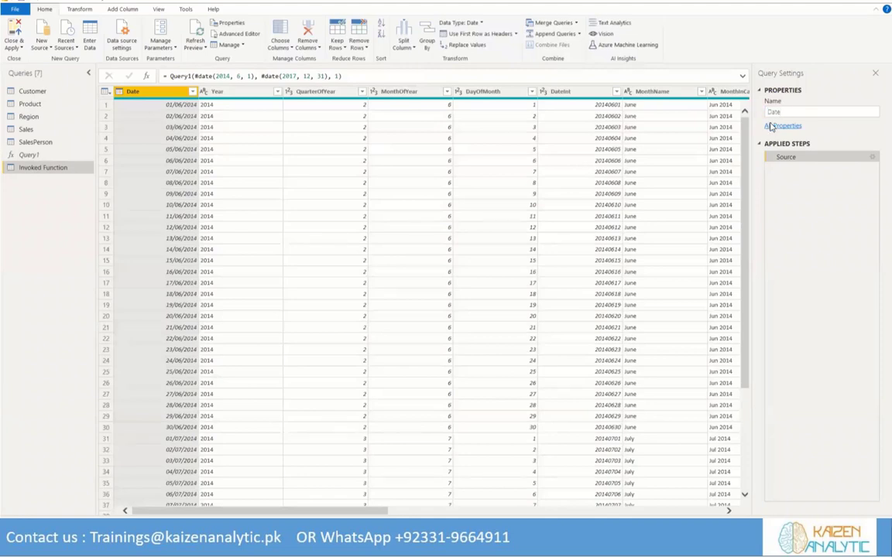
{"action": "type", "text": "Date"}
{"action": "left_click", "coordinate": [794, 113]}
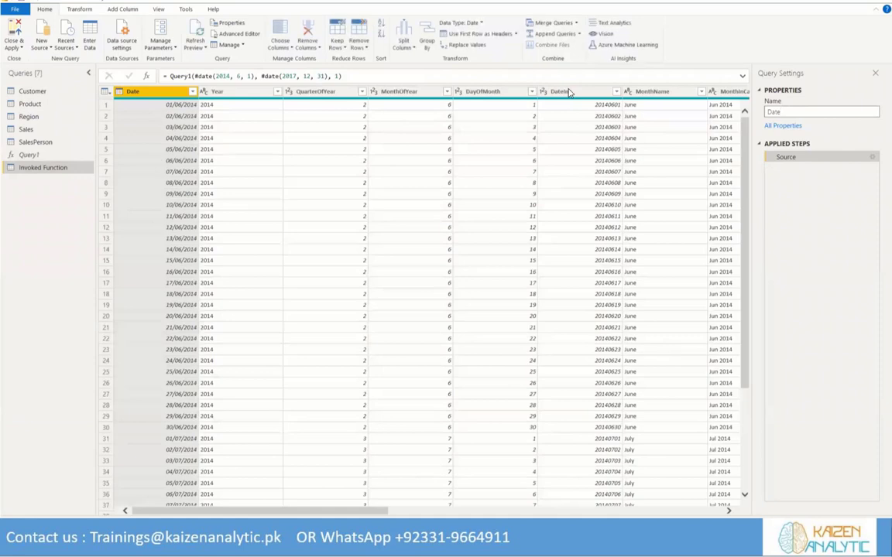
{"action": "key", "text": "Return"}
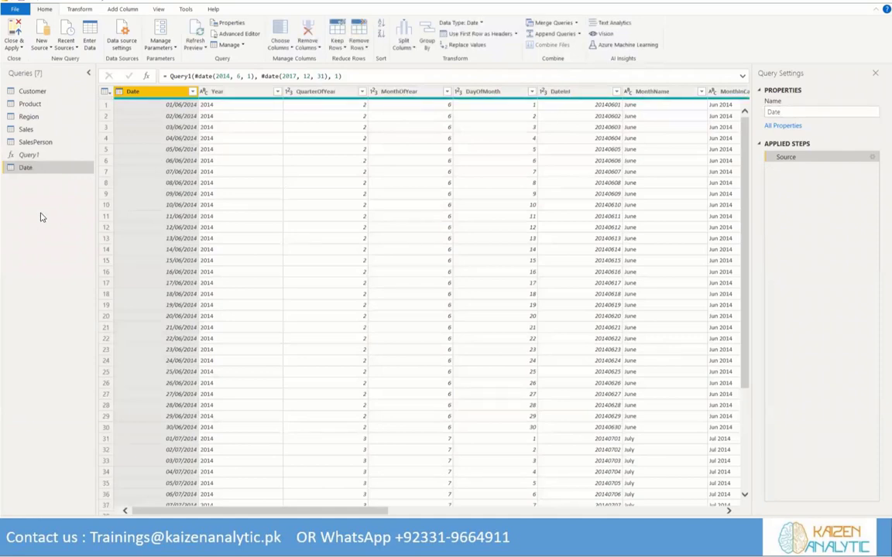
{"action": "left_click", "coordinate": [16, 31]}
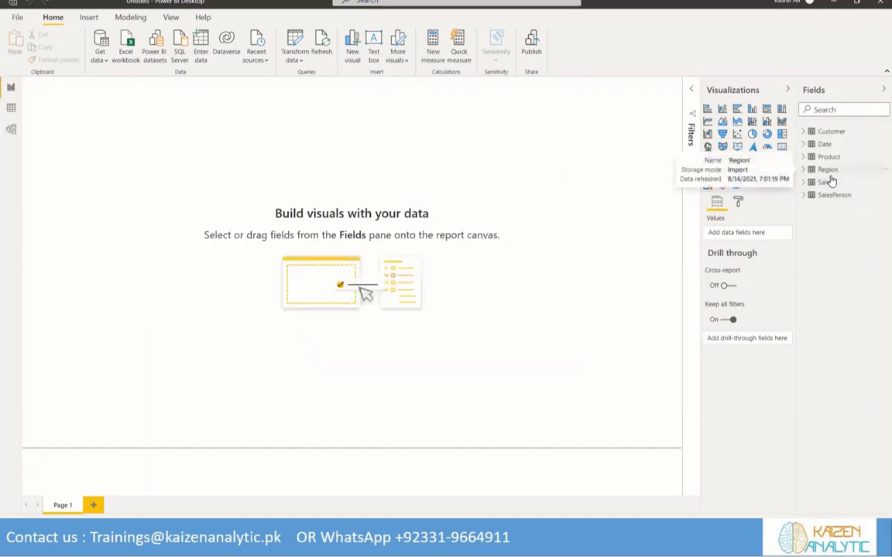
Save the report in the Participants Material folder as "Webinar 10 - Basic Time Intelligence Analysis in Power BI-Final"
{"action": "left_click", "coordinate": [16, 17]}
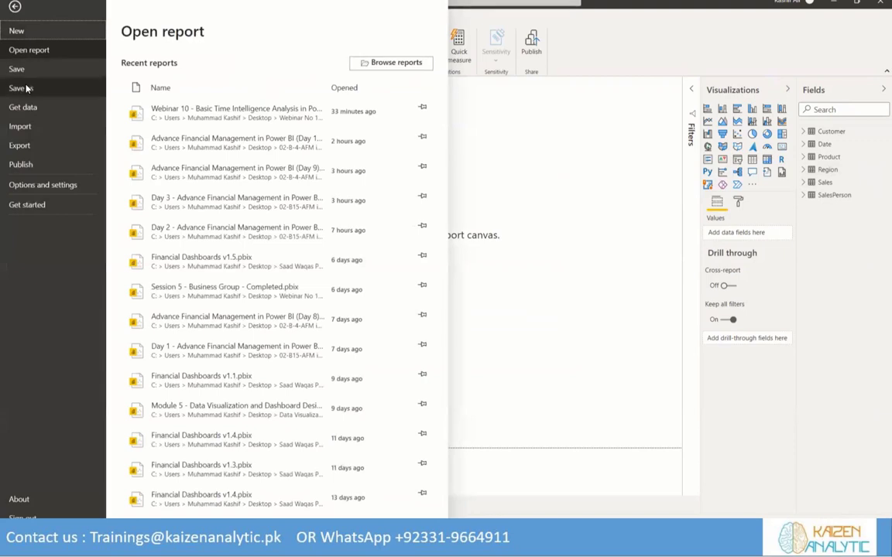
{"action": "left_click", "coordinate": [27, 88]}
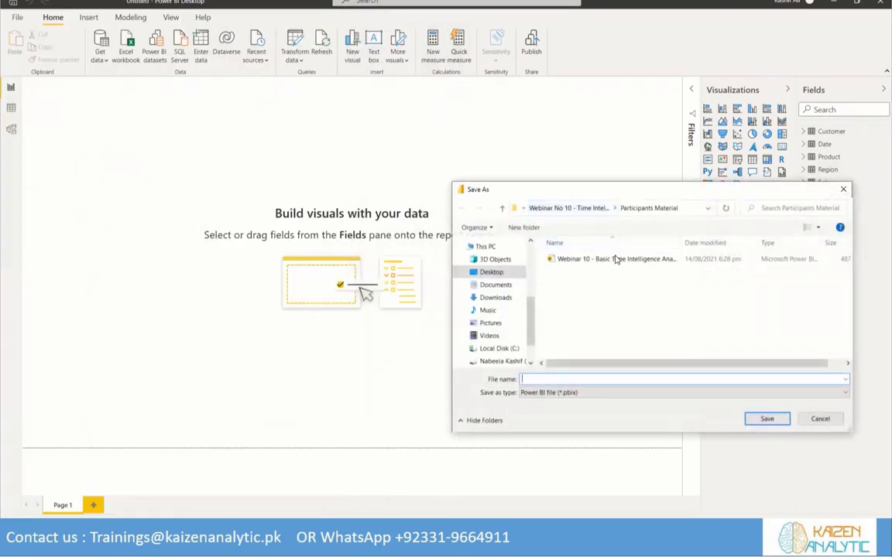
{"action": "left_click", "coordinate": [617, 259]}
{"action": "left_click", "coordinate": [706, 379]}
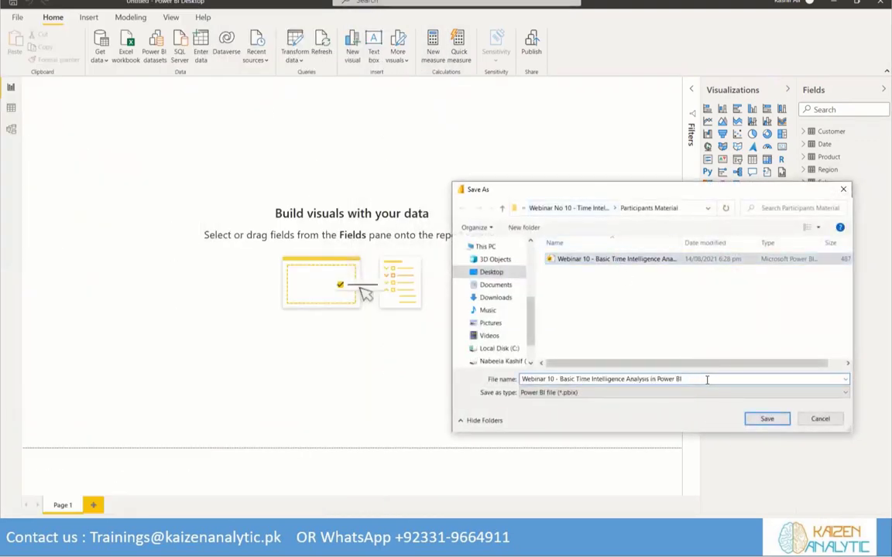
{"action": "type", "text": "-Final"}
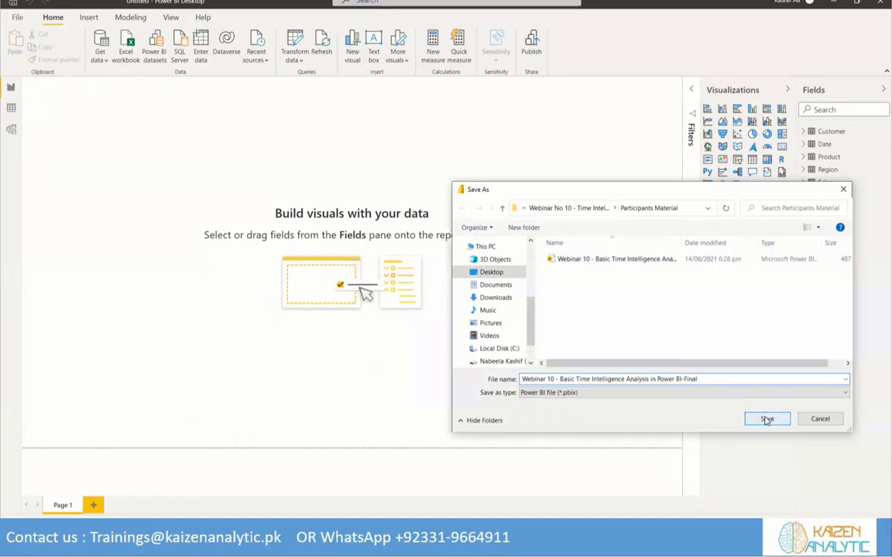
{"action": "left_click", "coordinate": [765, 418]}
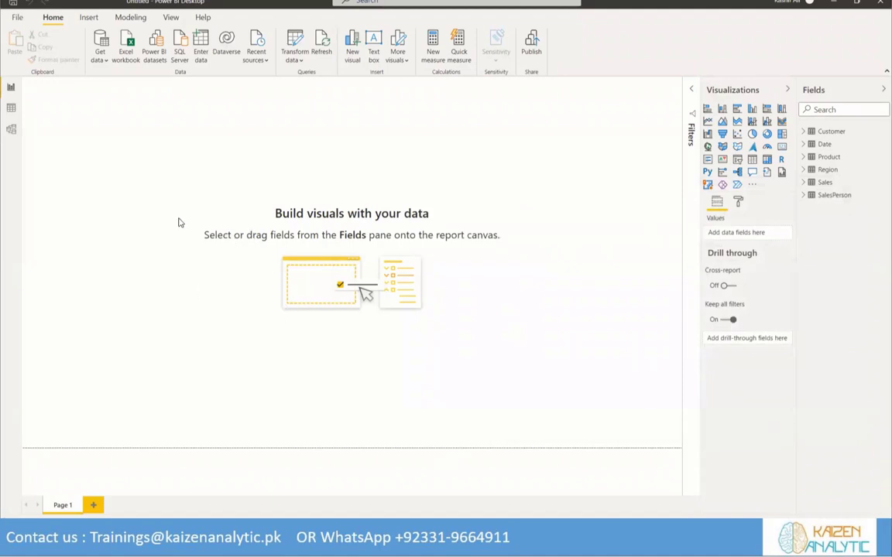
In the Model view, line up the Customer, Region, Date and Product tables in one row and place the Sales table beneath Date
{"action": "left_click", "coordinate": [10, 131]}
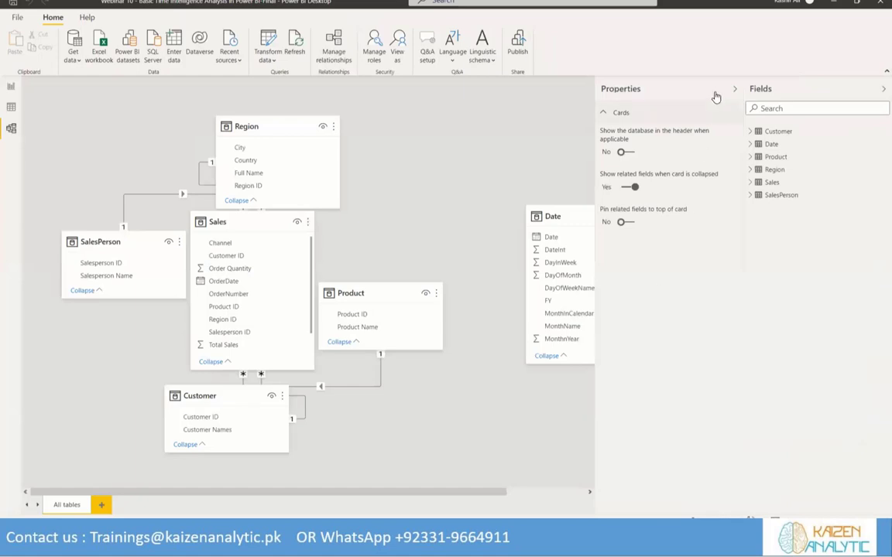
{"action": "left_click", "coordinate": [734, 89]}
{"action": "left_click_drag", "start_coordinate": [579, 222], "coordinate": [434, 119]}
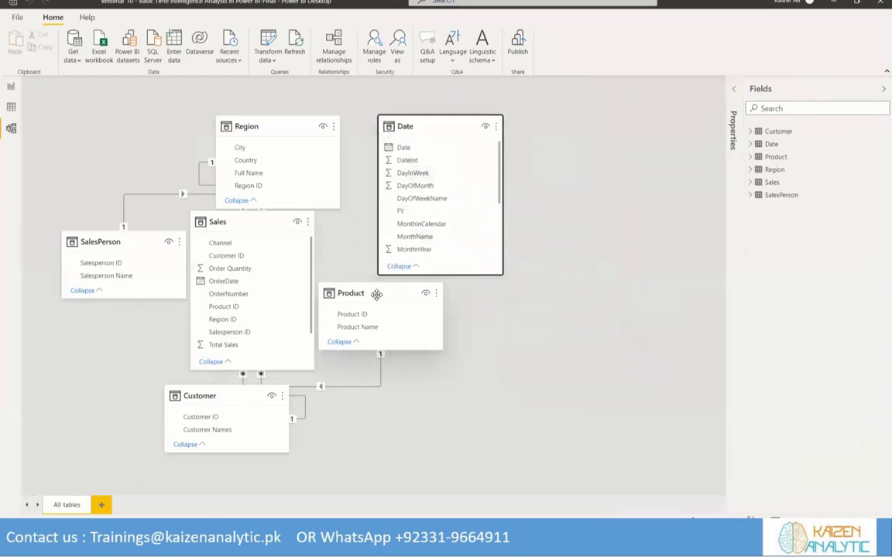
{"action": "left_click_drag", "start_coordinate": [376, 295], "coordinate": [594, 109]}
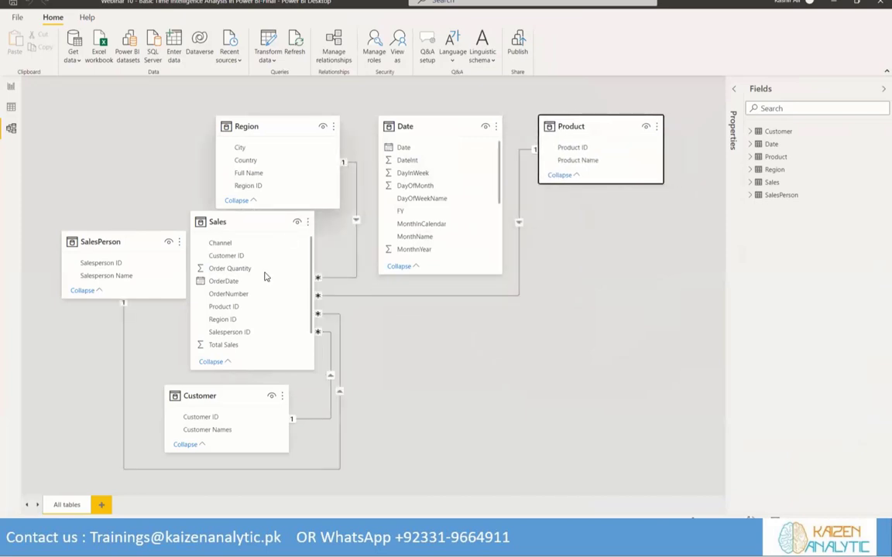
{"action": "left_click", "coordinate": [232, 392]}
{"action": "left_click_drag", "start_coordinate": [232, 392], "coordinate": [131, 126]}
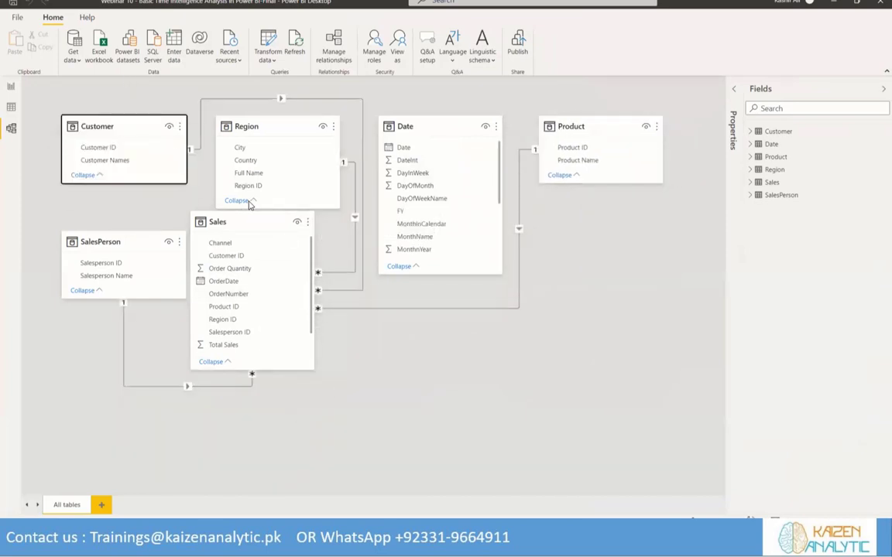
{"action": "left_click_drag", "start_coordinate": [258, 223], "coordinate": [448, 363]}
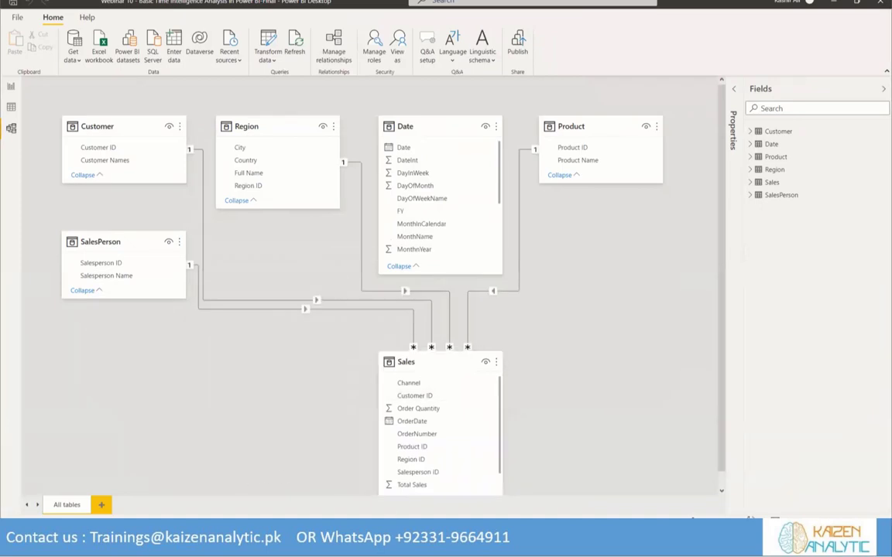
Move the SalesPerson table to the end of the row after Product and resize the five lookup tables to about equal height
{"action": "scroll", "coordinate": [189, 343], "scroll_direction": "down", "scroll_amount": 2}
{"action": "left_click_drag", "start_coordinate": [96, 219], "coordinate": [568, 172]}
{"action": "left_click_drag", "start_coordinate": [464, 154], "coordinate": [468, 189]}
{"action": "left_click_drag", "start_coordinate": [349, 221], "coordinate": [356, 187]}
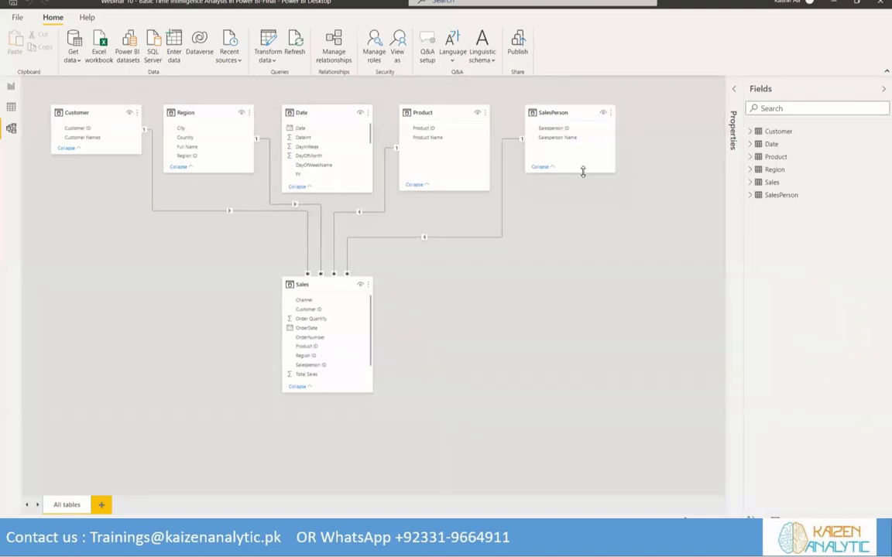
{"action": "left_click_drag", "start_coordinate": [583, 171], "coordinate": [579, 194]}
{"action": "left_click_drag", "start_coordinate": [228, 172], "coordinate": [221, 194]}
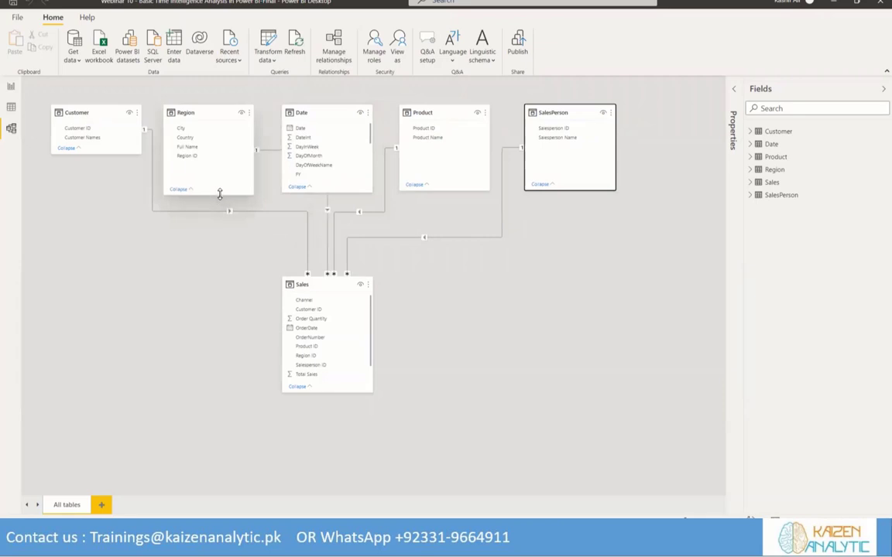
{"action": "left_click", "coordinate": [99, 155]}
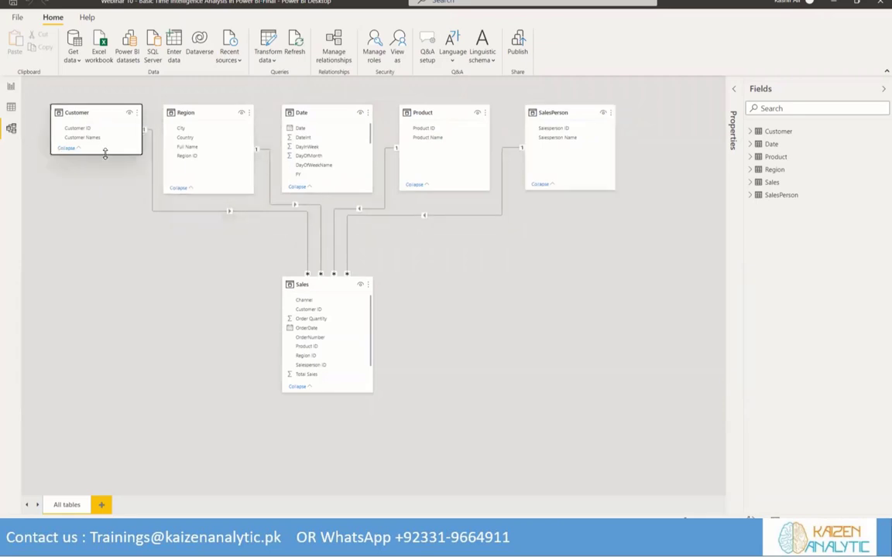
{"action": "left_click_drag", "start_coordinate": [103, 153], "coordinate": [98, 194]}
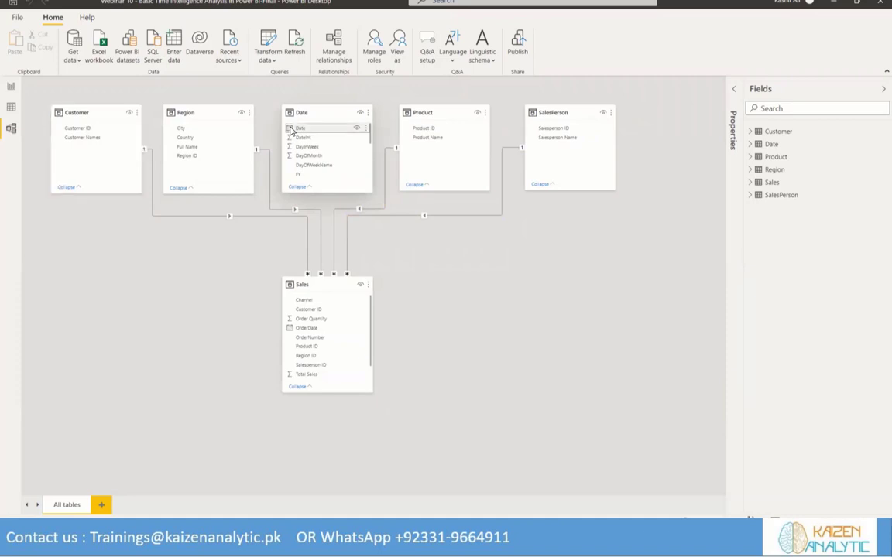
Relate the Date field of the Date table to OrderDate in Sales, and move the Sales table further down
{"action": "left_click_drag", "start_coordinate": [292, 131], "coordinate": [295, 333]}
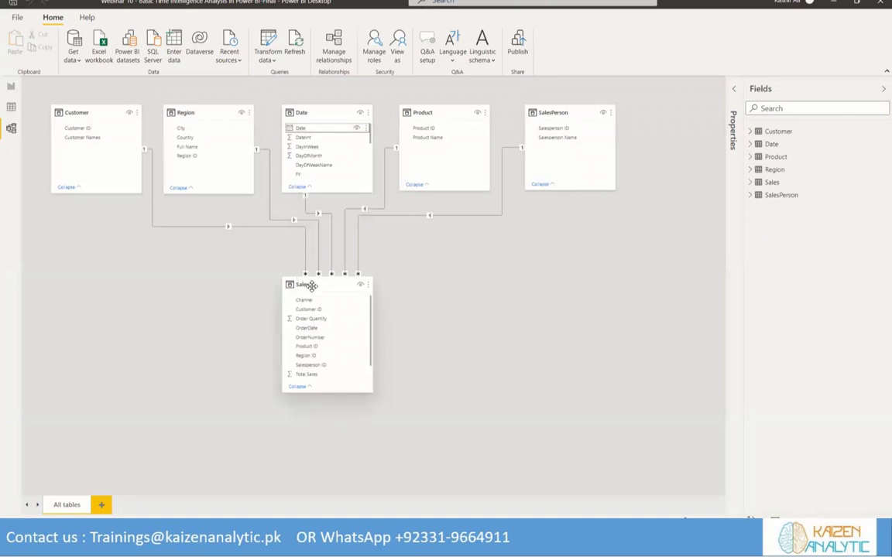
{"action": "left_click_drag", "start_coordinate": [310, 287], "coordinate": [311, 332]}
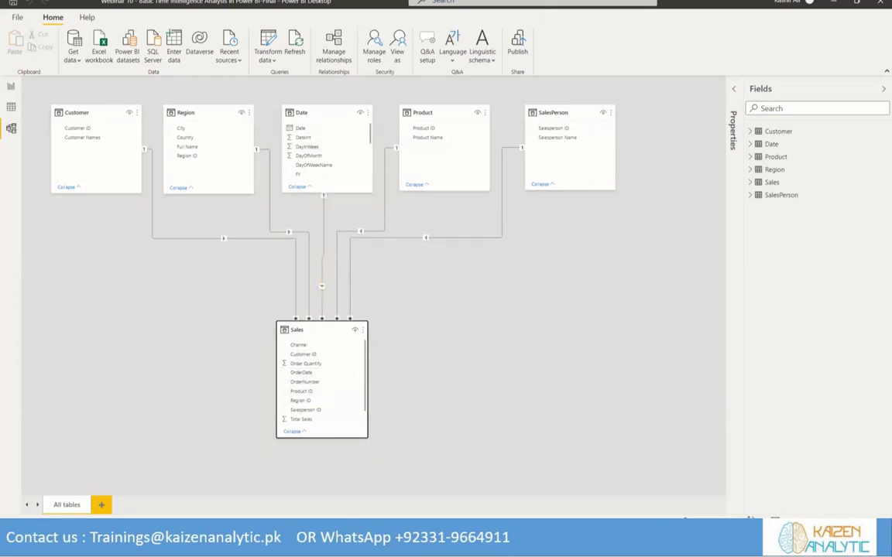
Return to the Report view and review the Auto date/time option in the current file's Data Load options
{"action": "left_click", "coordinate": [10, 86]}
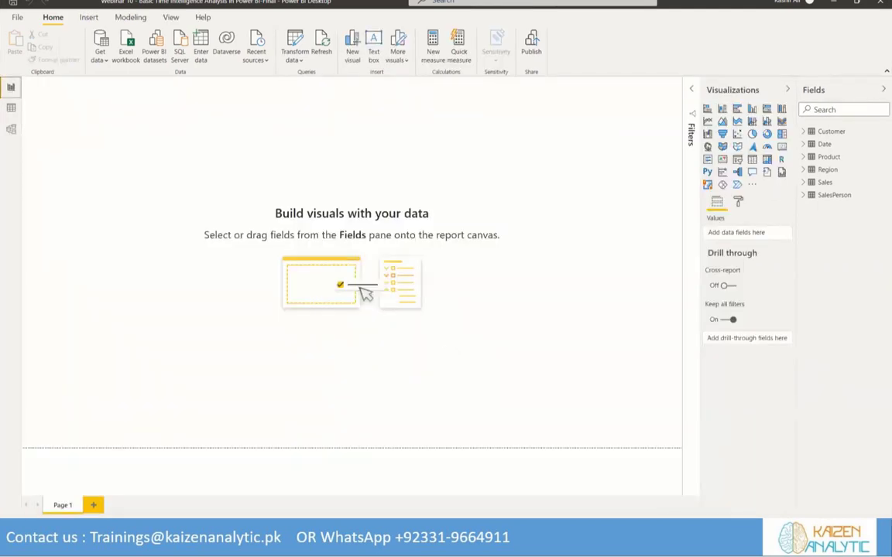
{"action": "left_click", "coordinate": [13, 17]}
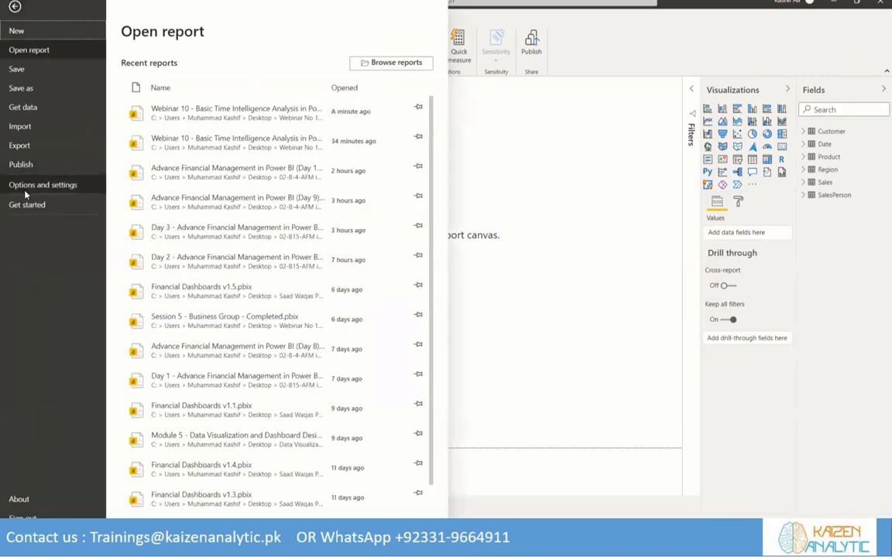
{"action": "left_click", "coordinate": [25, 185]}
{"action": "left_click", "coordinate": [149, 63]}
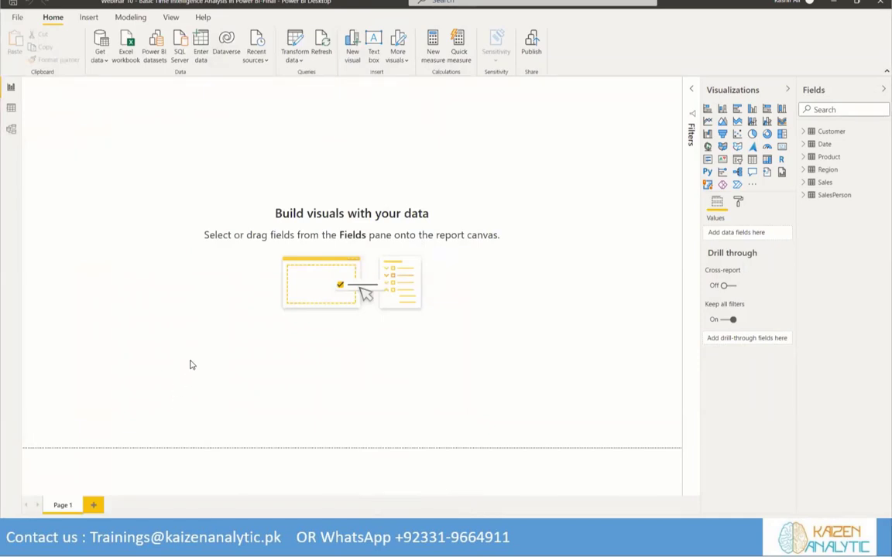
{"action": "left_click", "coordinate": [300, 350]}
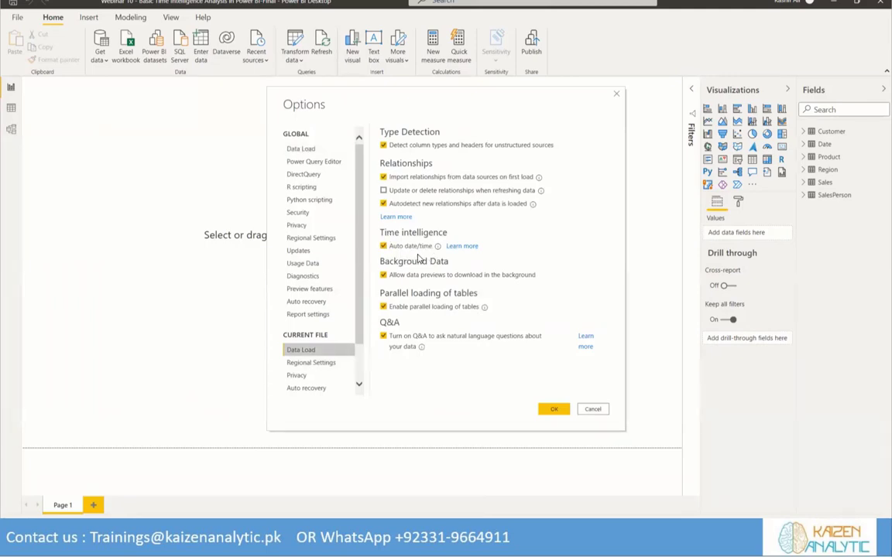
{"action": "left_click", "coordinate": [592, 412]}
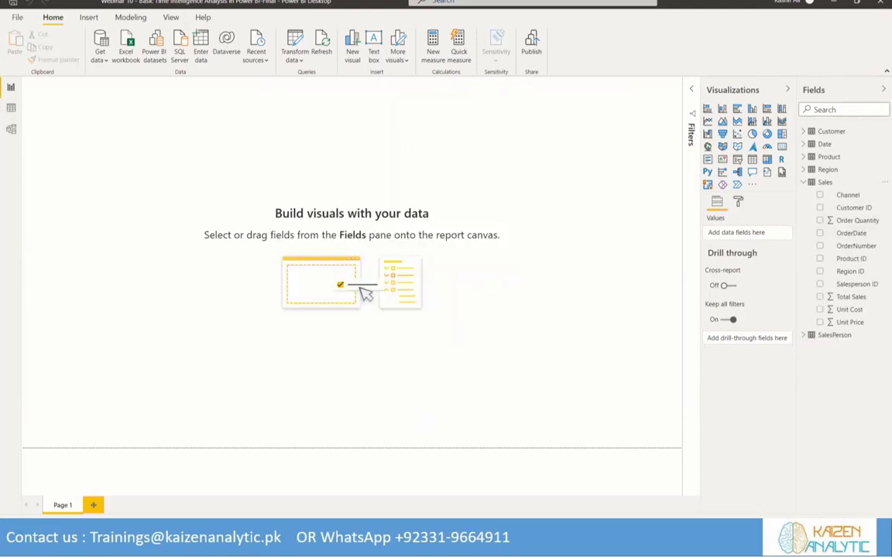
Add a text box reading "Basic Time Intelligence Analysis" and format the text at size 28 in bold
{"action": "left_click", "coordinate": [375, 45]}
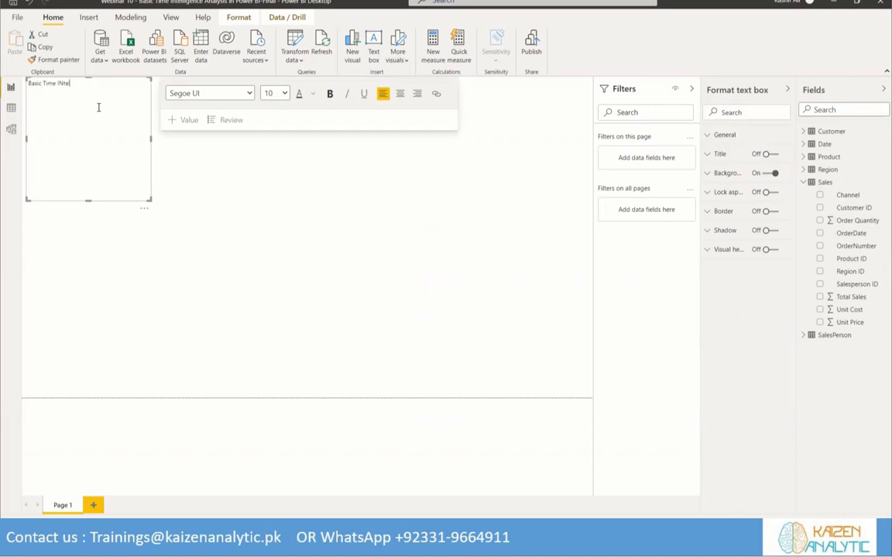
{"action": "type", "text": "nce Analysis"}
{"action": "left_click_drag", "start_coordinate": [29, 83], "coordinate": [111, 83]}
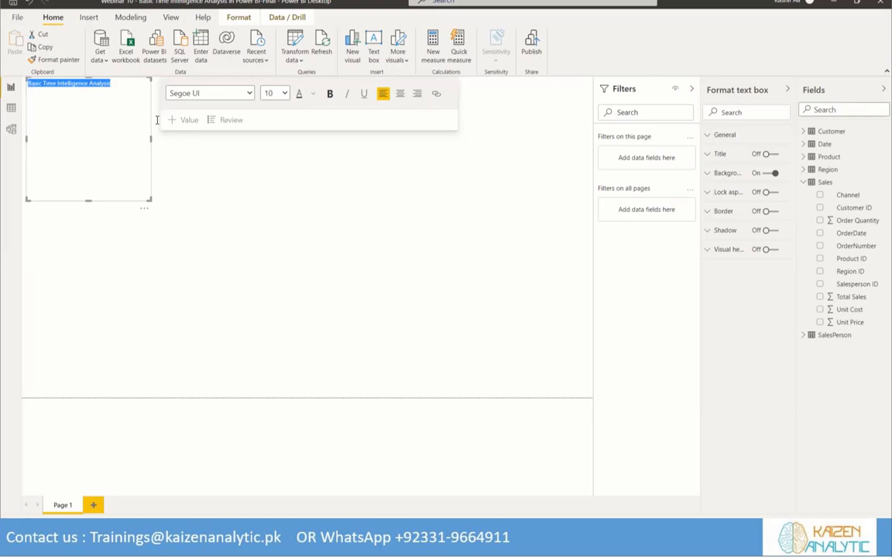
{"action": "left_click", "coordinate": [285, 93]}
{"action": "left_click", "coordinate": [245, 212]}
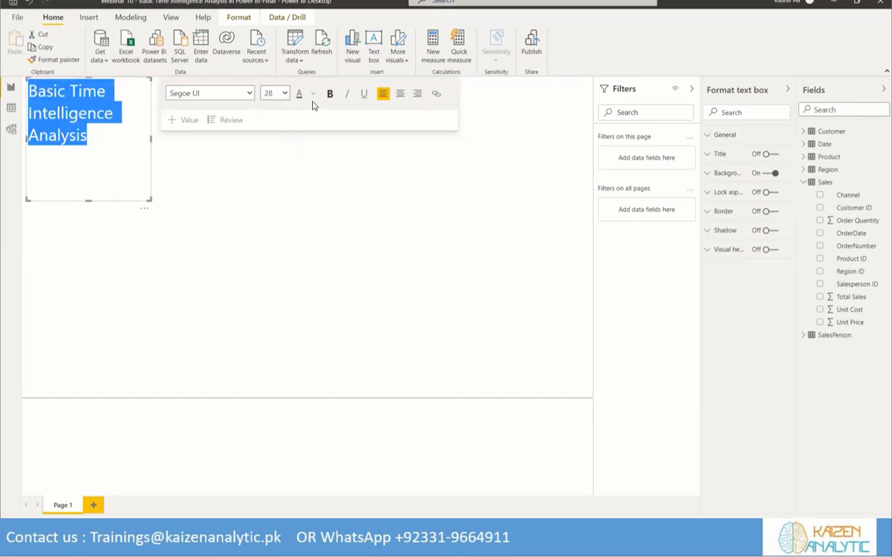
{"action": "left_click", "coordinate": [339, 129]}
{"action": "left_click", "coordinate": [331, 95]}
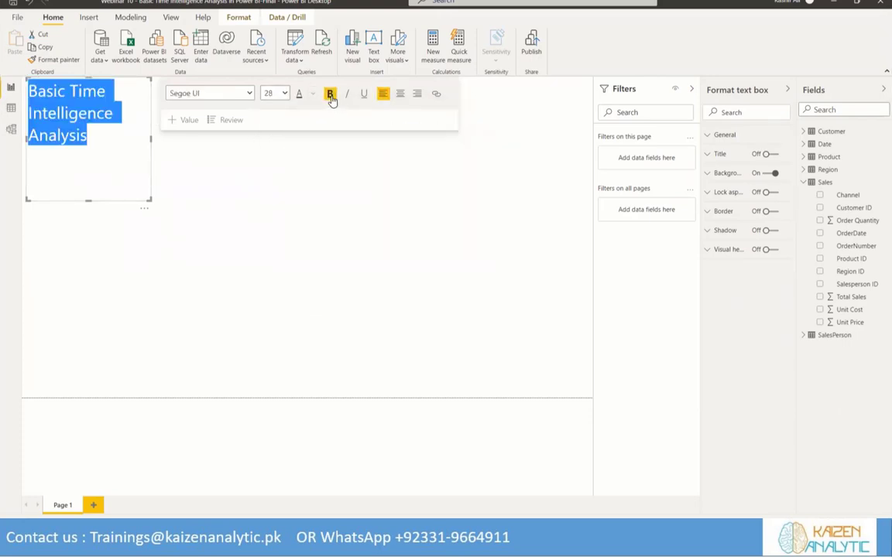
Widen and flatten the title text box so the heading fits on a single line with little spare height
{"action": "left_click_drag", "start_coordinate": [150, 199], "coordinate": [340, 118]}
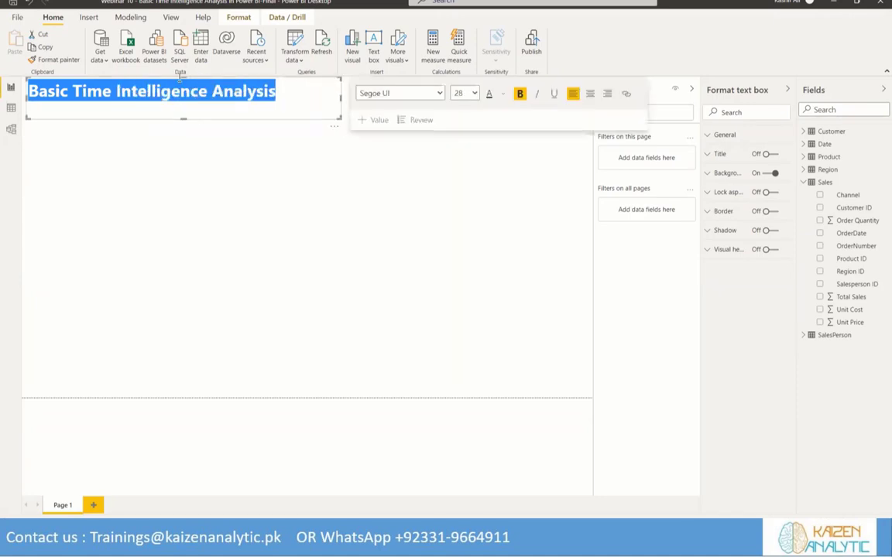
{"action": "left_click_drag", "start_coordinate": [184, 77], "coordinate": [183, 81]}
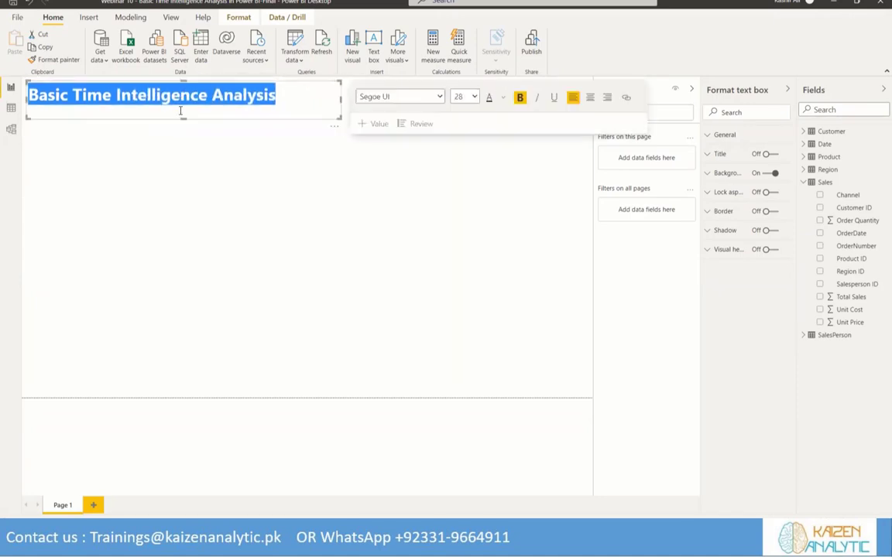
{"action": "left_click_drag", "start_coordinate": [182, 118], "coordinate": [181, 109]}
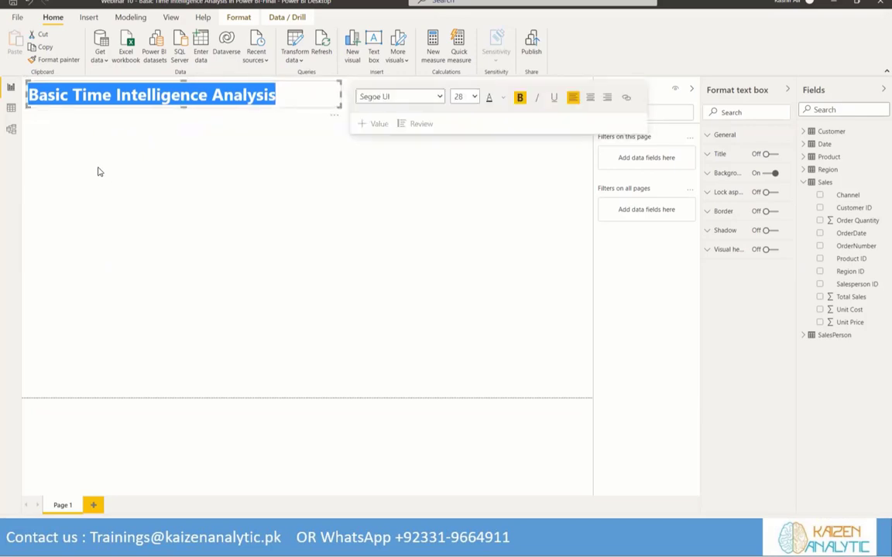
{"action": "left_click", "coordinate": [140, 158]}
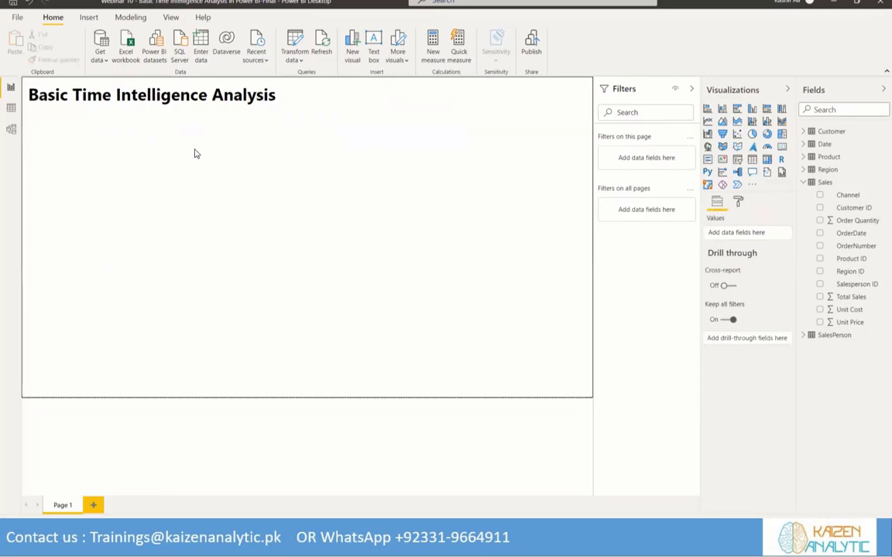
Insert a table visual beneath the title and stretch it down almost to the lower edge of the page
{"action": "left_click", "coordinate": [803, 184]}
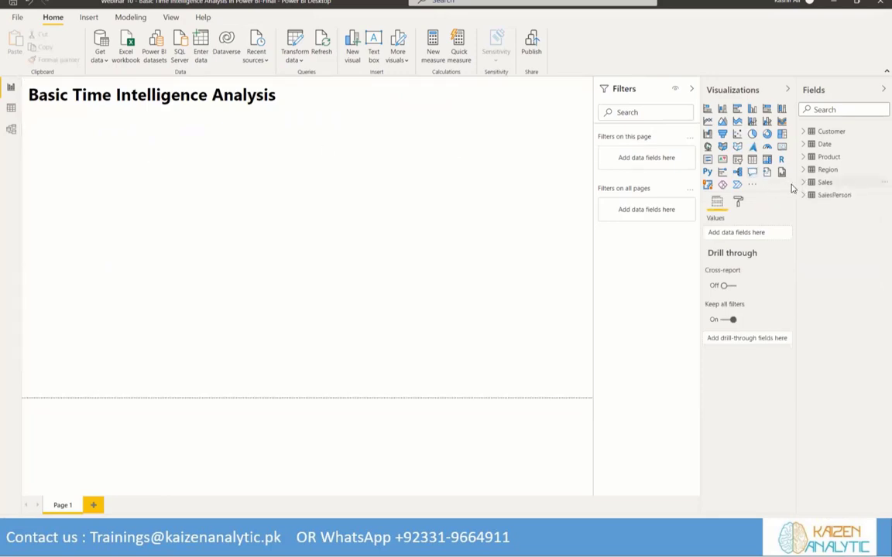
{"action": "left_click", "coordinate": [803, 183]}
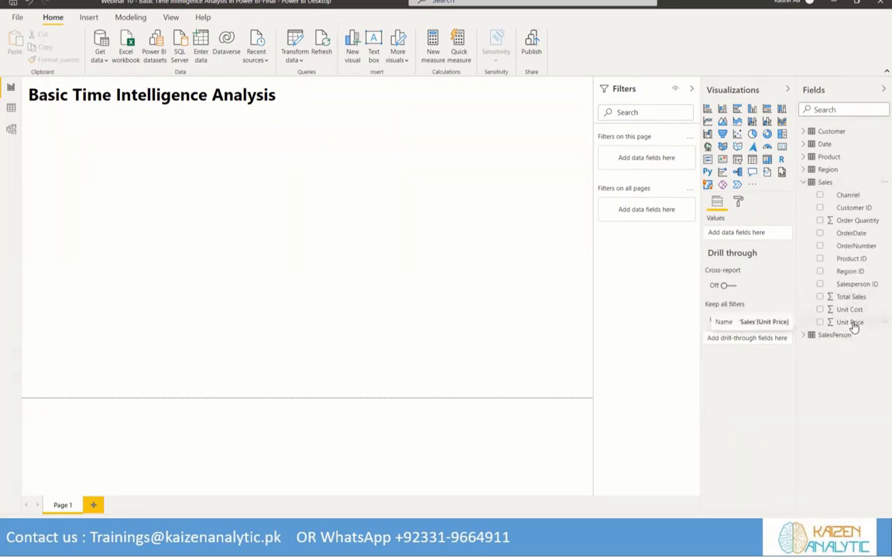
{"action": "left_click", "coordinate": [413, 211]}
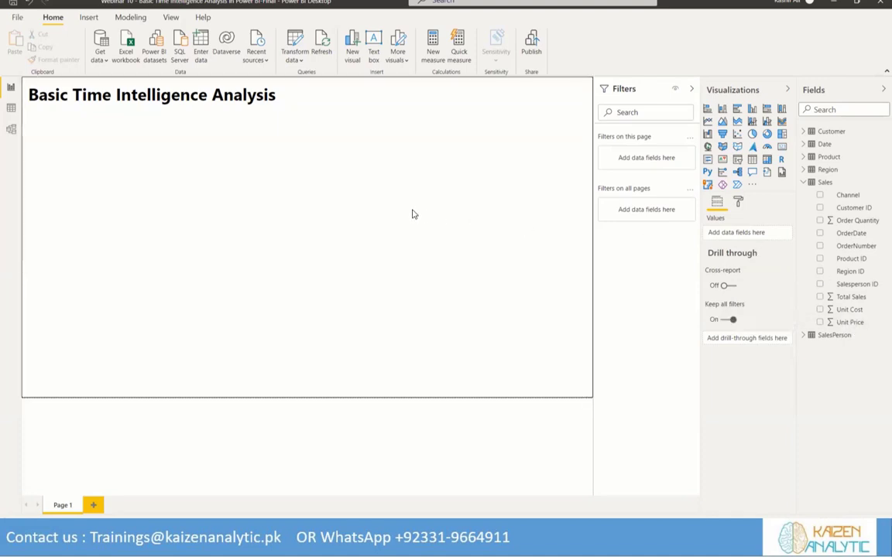
{"action": "left_click", "coordinate": [753, 161]}
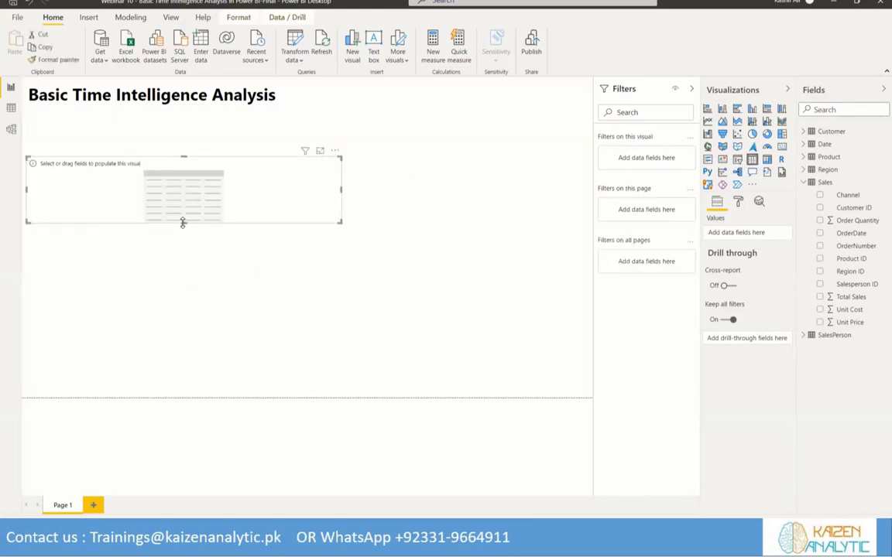
{"action": "left_click_drag", "start_coordinate": [183, 223], "coordinate": [178, 380]}
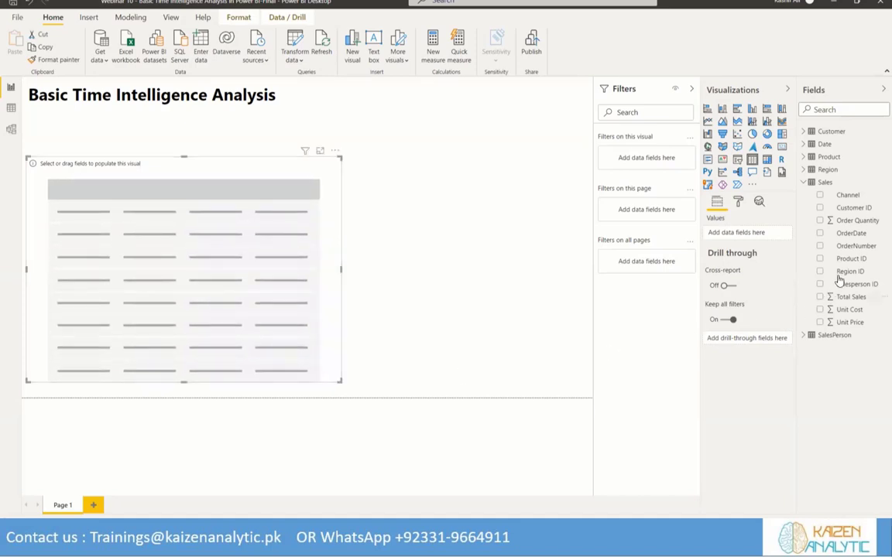
Populate the table visual with the Date field from the Date table and enlarge the visual slightly
{"action": "left_click", "coordinate": [803, 182]}
{"action": "left_click", "coordinate": [803, 144]}
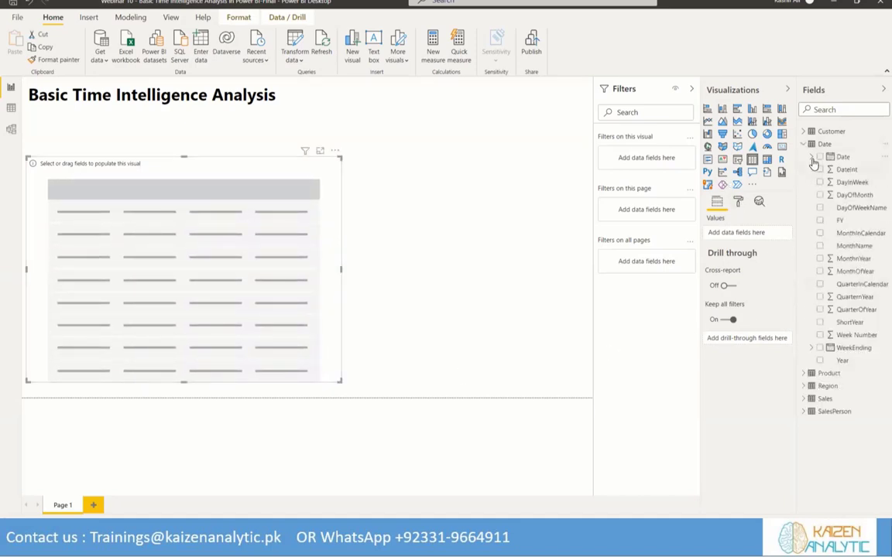
{"action": "left_click_drag", "start_coordinate": [819, 160], "coordinate": [704, 232]}
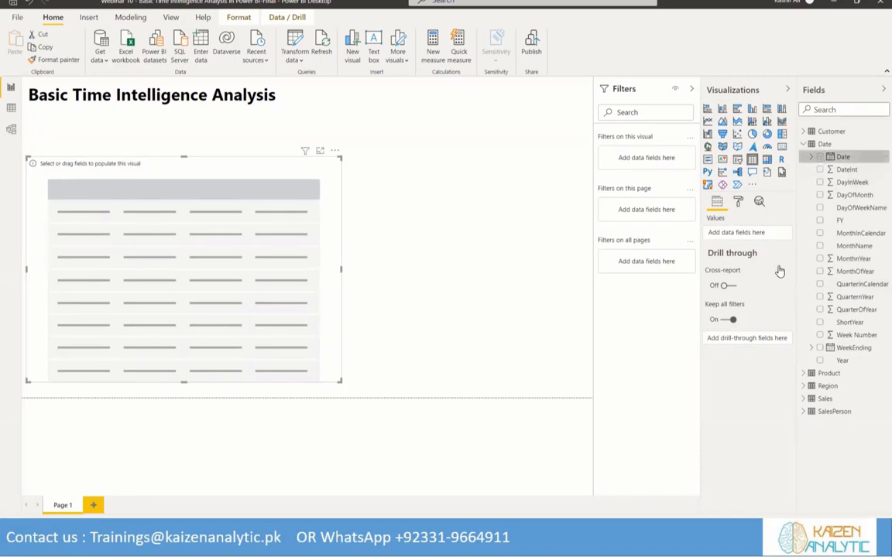
{"action": "left_click", "coordinate": [779, 235]}
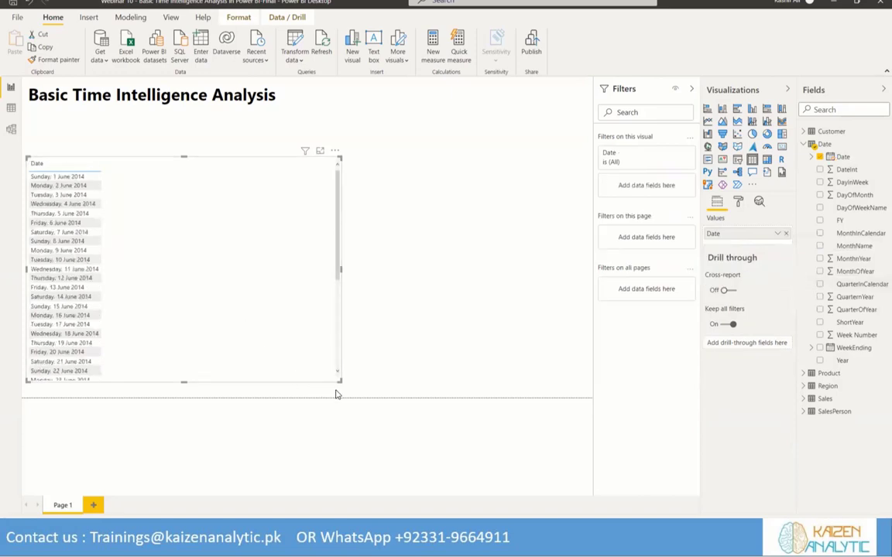
{"action": "left_click_drag", "start_coordinate": [339, 379], "coordinate": [354, 385]}
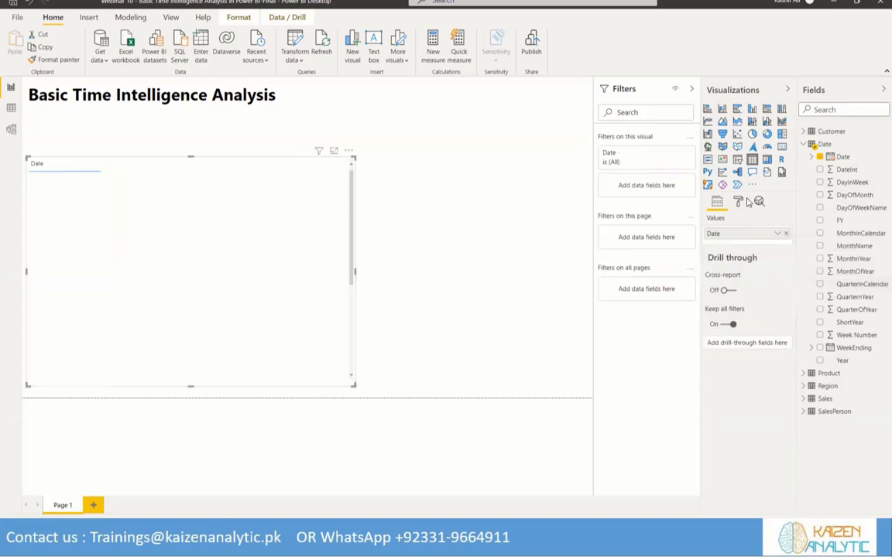
Set the Date column's display format to 14-Mar-2001 (dd-mmm-yyyy)
{"action": "left_click", "coordinate": [829, 159]}
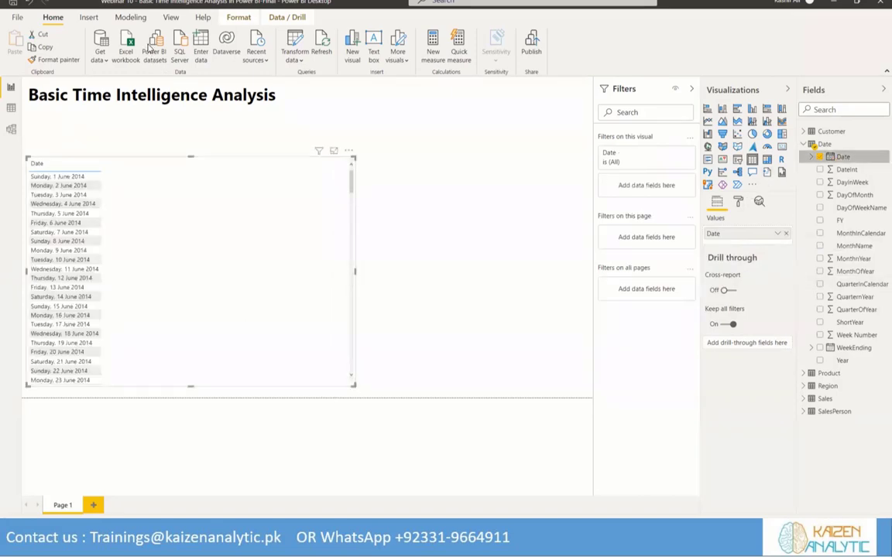
{"action": "left_click", "coordinate": [224, 41]}
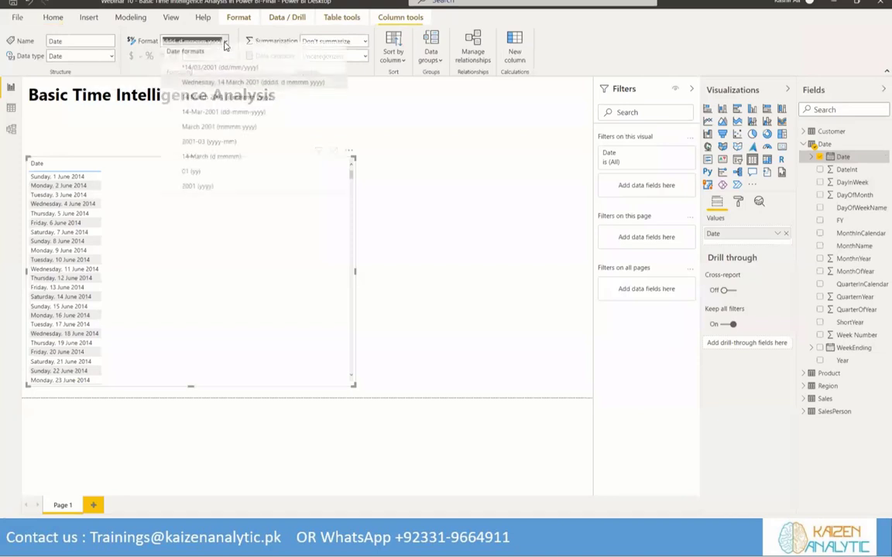
{"action": "left_click", "coordinate": [214, 116]}
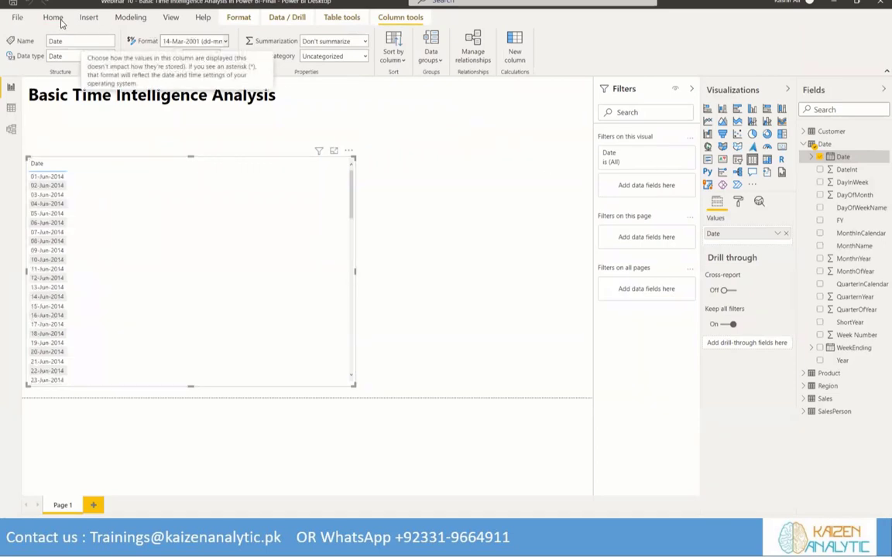
{"action": "left_click", "coordinate": [56, 18]}
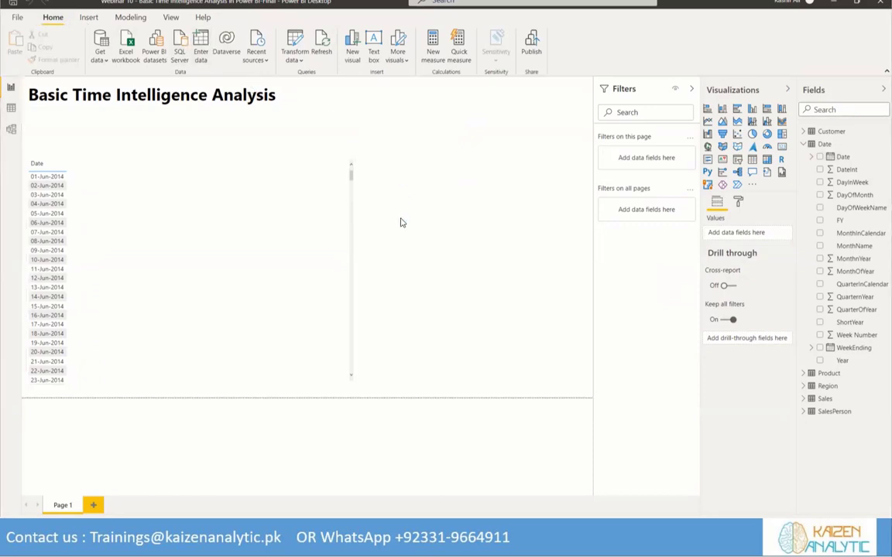
Create an empty table named Basic Calculations through Enter Data and load it into the model
{"action": "left_click_drag", "start_coordinate": [303, 392], "coordinate": [229, 390]}
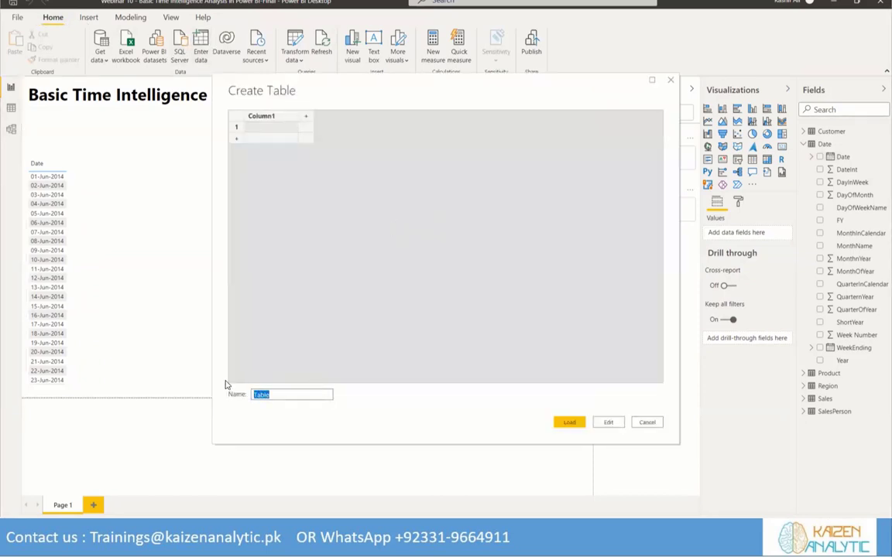
{"action": "type", "text": "Basic Calculations"}
{"action": "left_click", "coordinate": [570, 422]}
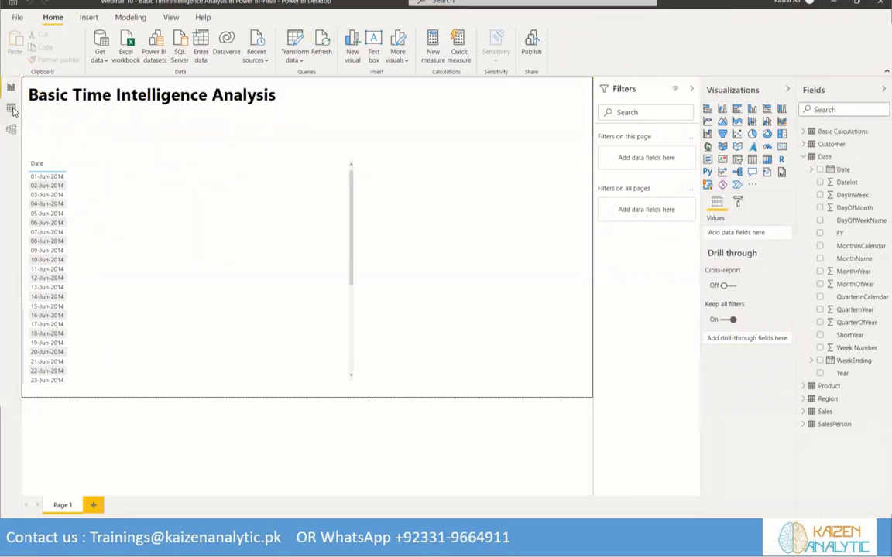
Review the Sales table's columns in the Data view and return to the Report view
{"action": "left_click", "coordinate": [11, 108]}
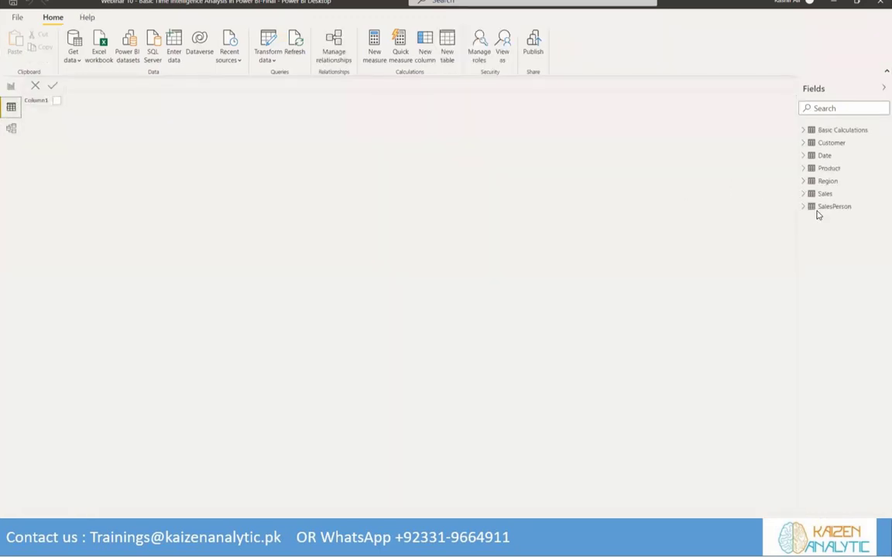
{"action": "left_click", "coordinate": [826, 193]}
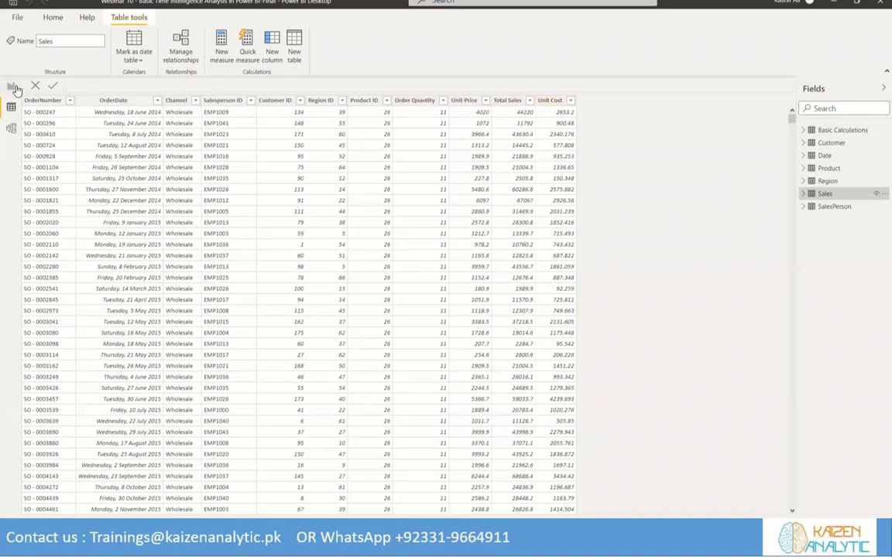
{"action": "left_click", "coordinate": [11, 86]}
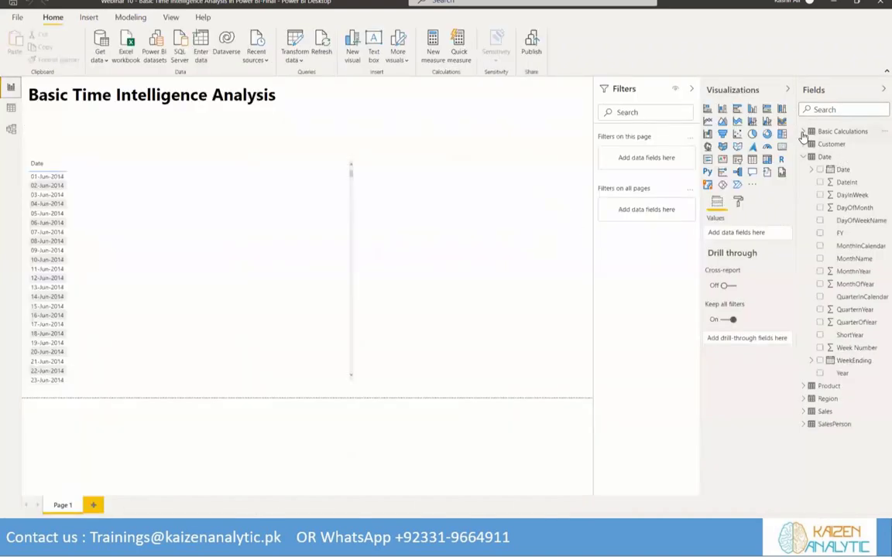
Create a measure in the Basic Calculations table with the formula Total Sales = sum(Sales[Total Sales])
{"action": "left_click", "coordinate": [820, 131]}
{"action": "left_click", "coordinate": [881, 134]}
{"action": "left_click", "coordinate": [855, 141]}
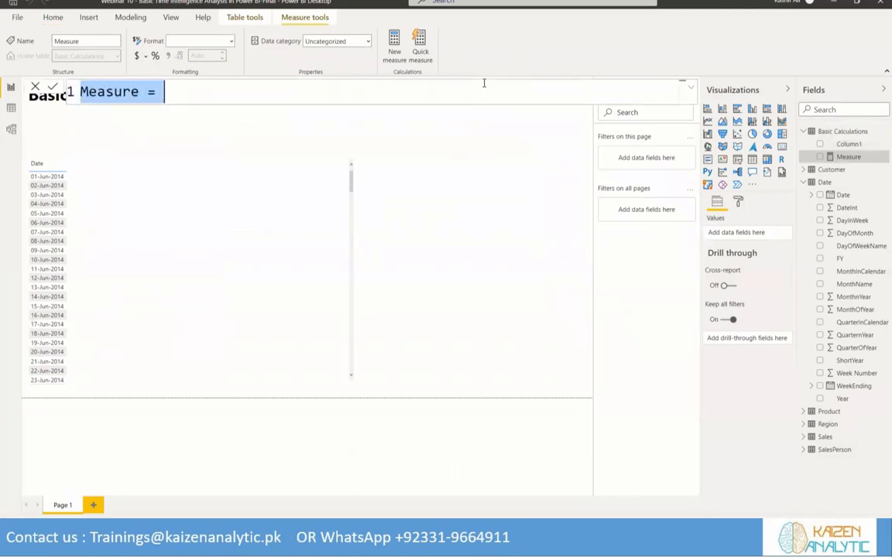
{"action": "key", "text": "BackSpace"}
{"action": "type", "text": "To"}
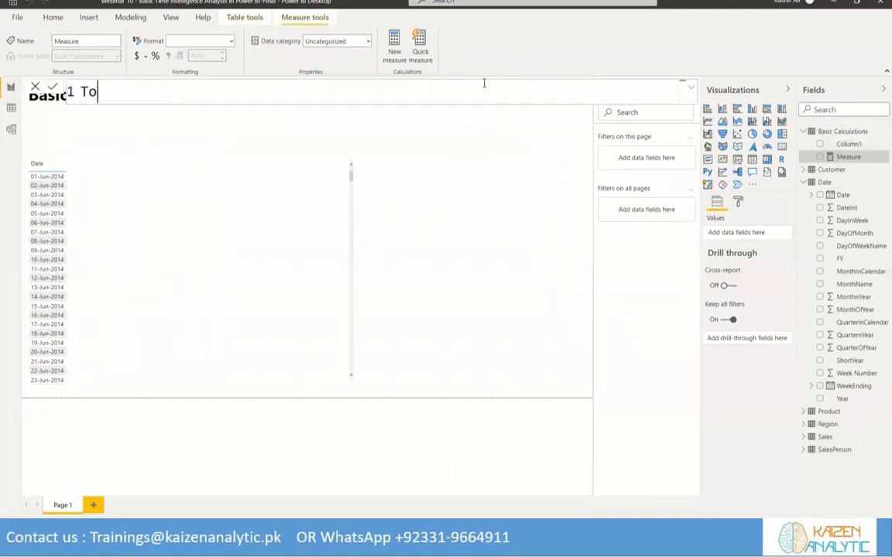
{"action": "type", "text": "tal"}
{"action": "key", "text": "BackSpace"}
{"action": "key", "text": "BackSpace"}
{"action": "type", "text": "tal Sales = "}
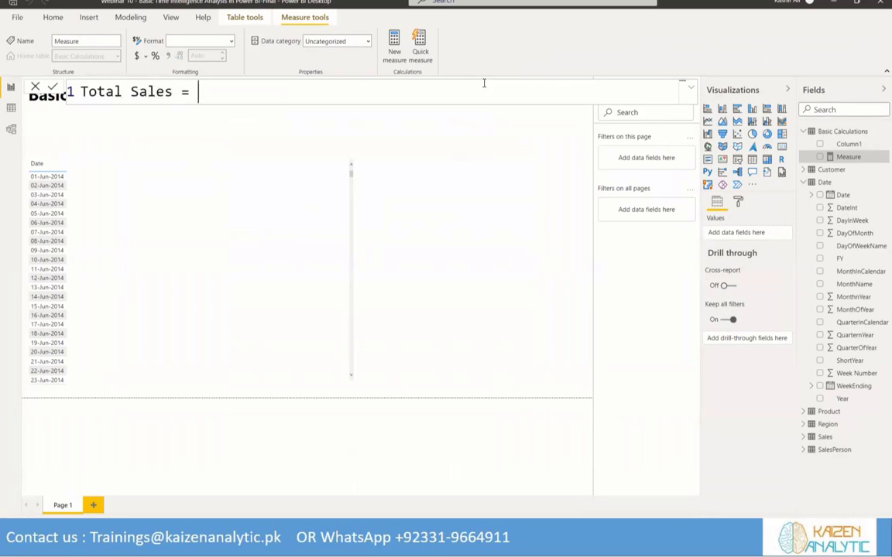
{"action": "type", "text": "sum("}
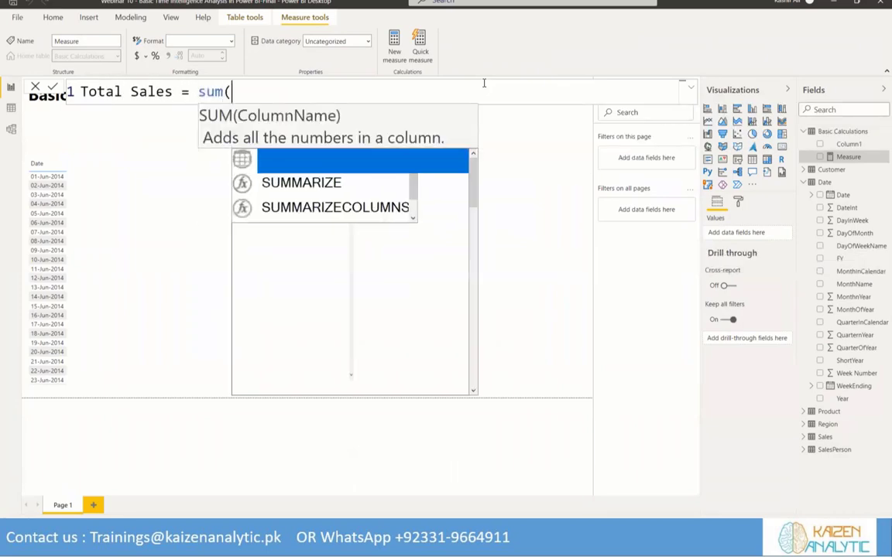
{"action": "type", "text": "Sales[Total"}
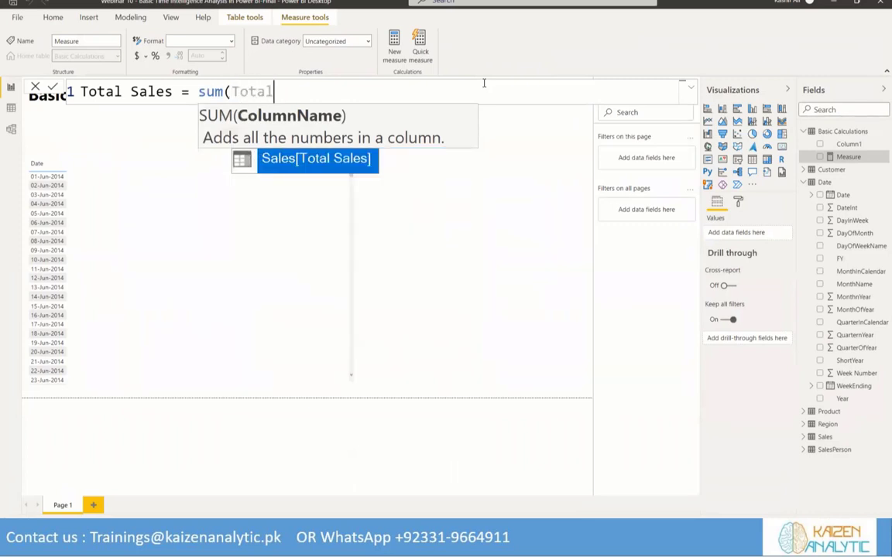
{"action": "key", "text": "Tab"}
{"action": "type", "text": ")"}
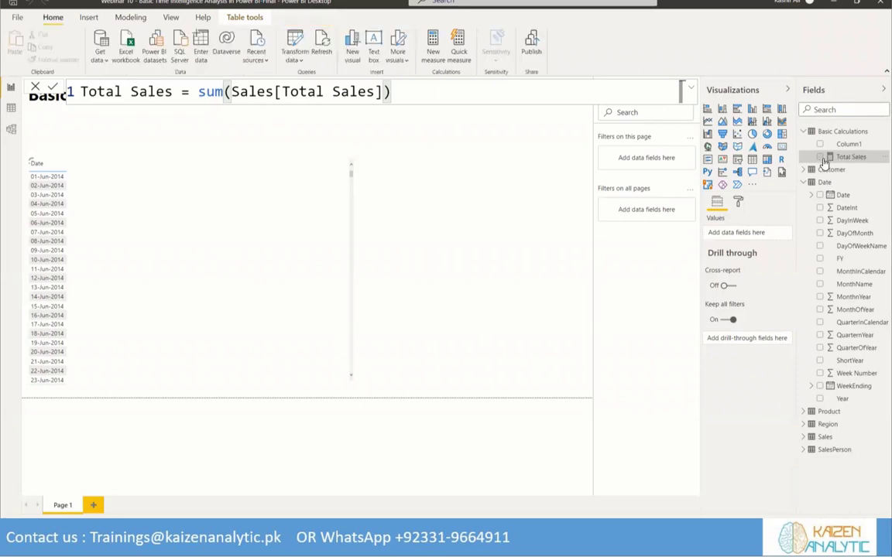
Add the Total Sales measure to the date table visual and delete Column1 from the Basic Calculations table
{"action": "left_click", "coordinate": [824, 158]}
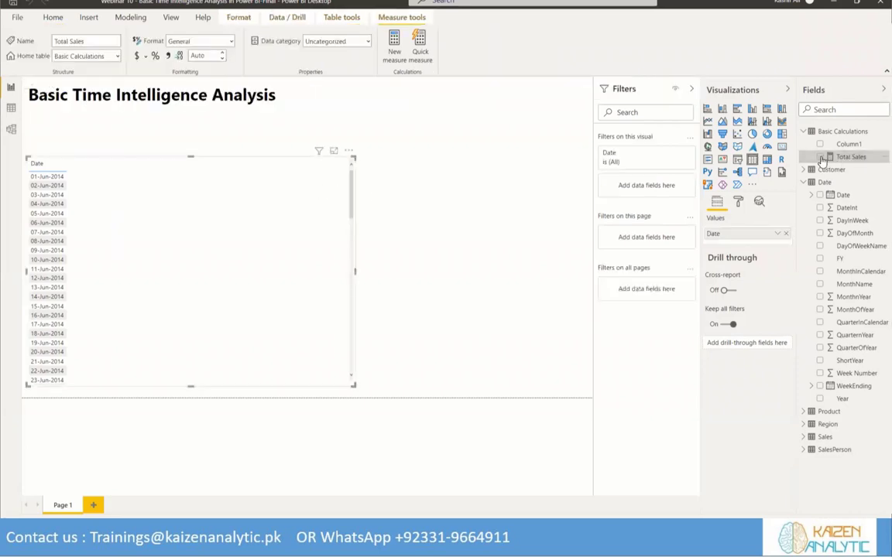
{"action": "left_click", "coordinate": [821, 157]}
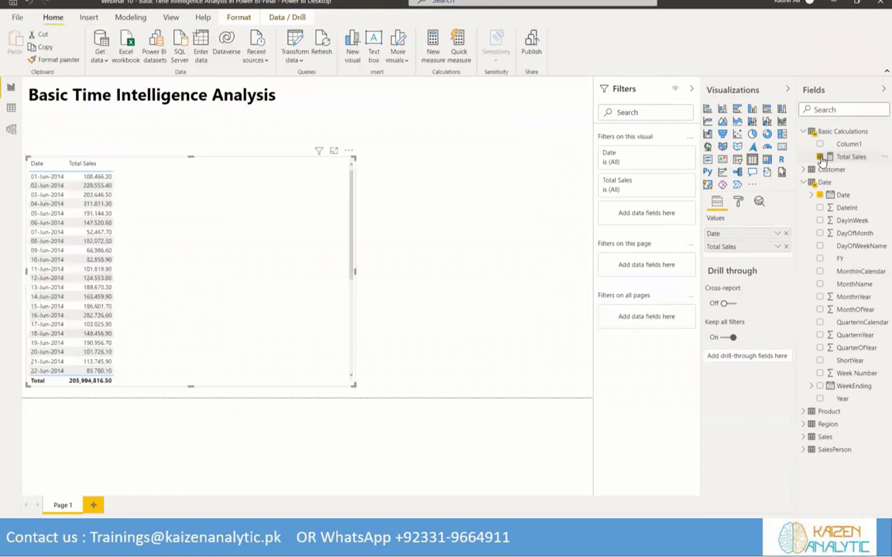
{"action": "right_click", "coordinate": [859, 147]}
{"action": "left_click", "coordinate": [820, 234]}
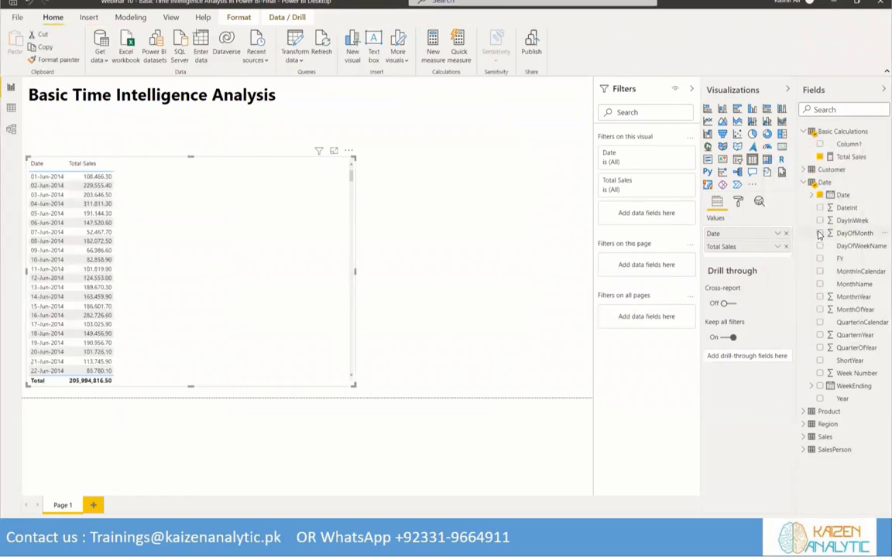
{"action": "left_click", "coordinate": [496, 280]}
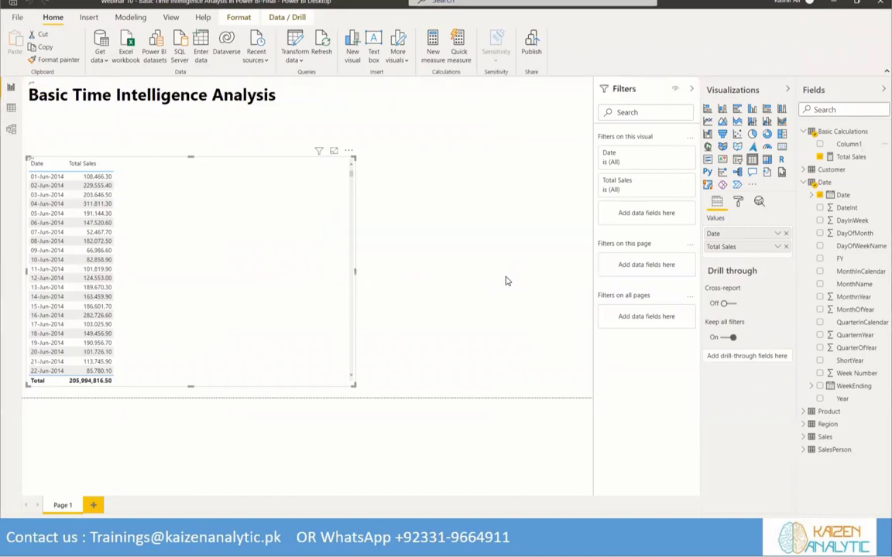
Create the measure Total Cost = Sumx(Sales, Sales[Order Quantity] * Sales[Unit Cost]) in Basic Calculations and add it to the table visual
{"action": "left_click", "coordinate": [878, 133]}
{"action": "left_click", "coordinate": [865, 142]}
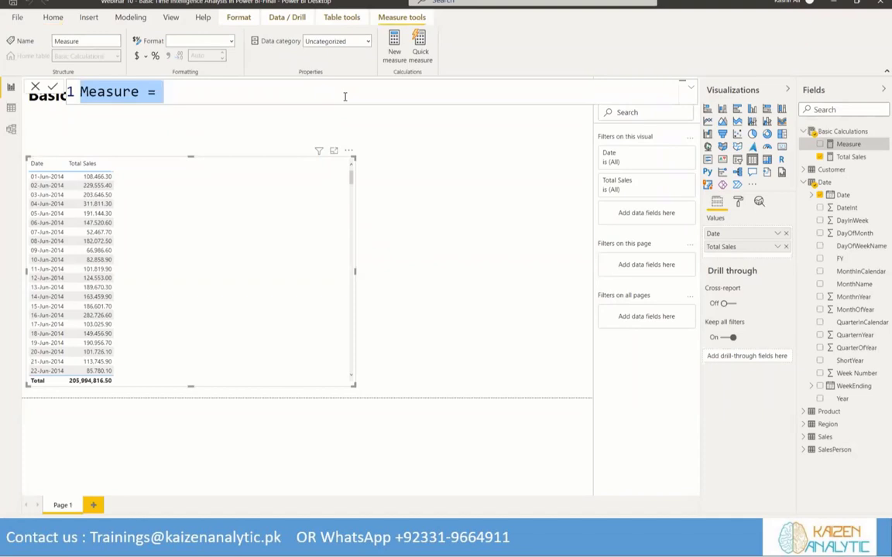
{"action": "type", "text": "T"}
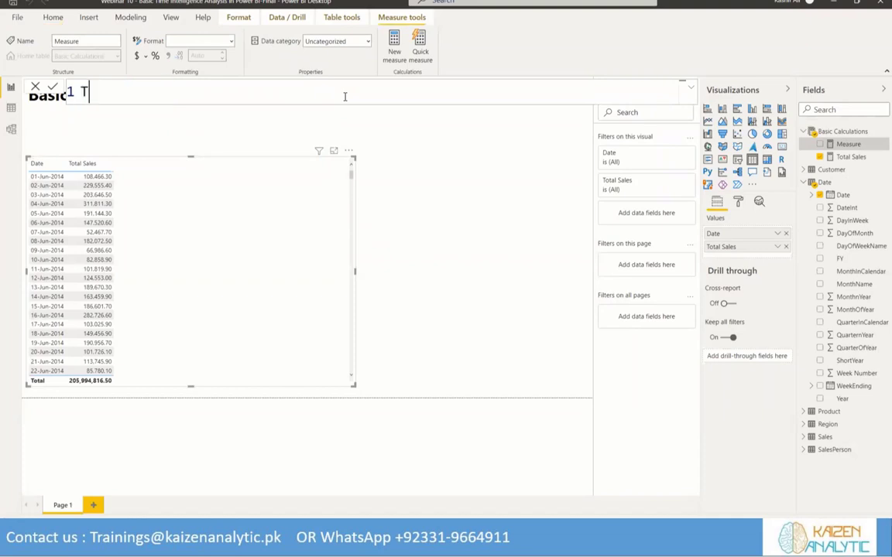
{"action": "type", "text": "otal Cost -"}
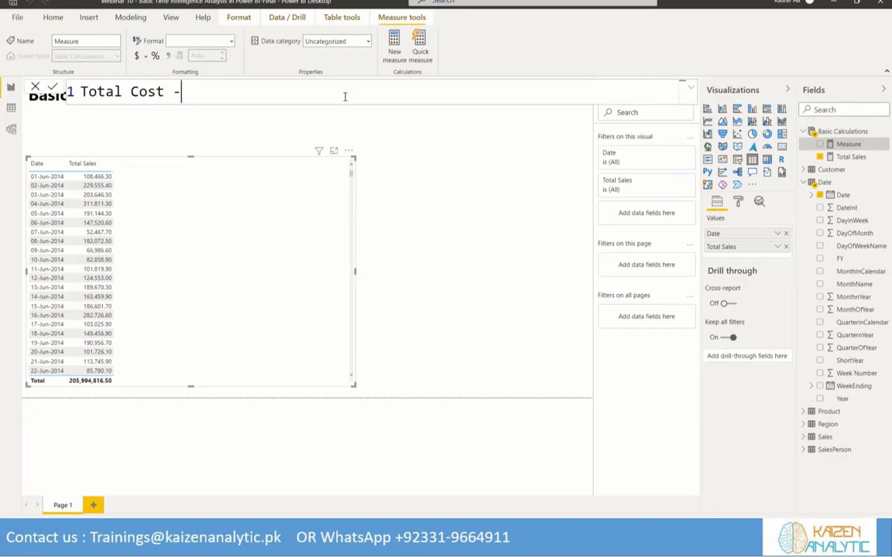
{"action": "key", "text": "BackSpace"}
{"action": "type", "text": "= Sumx("}
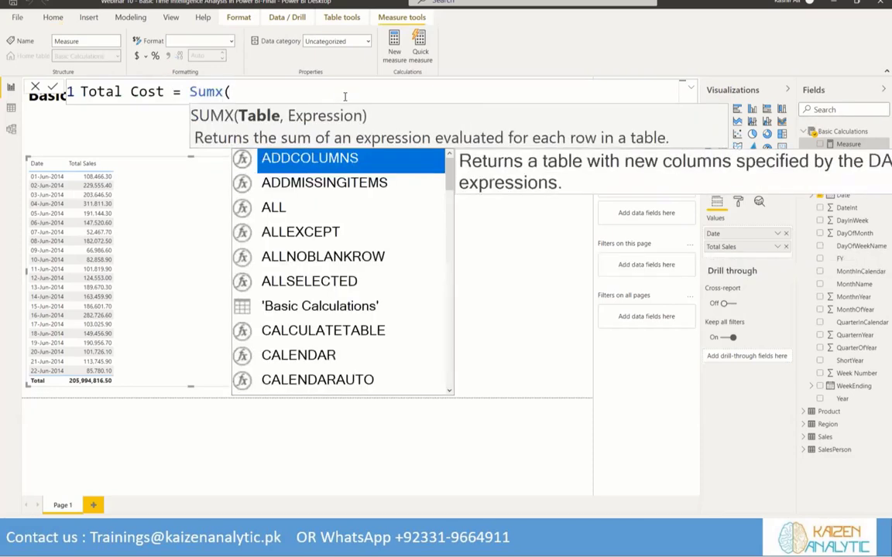
{"action": "type", "text": "Sales"}
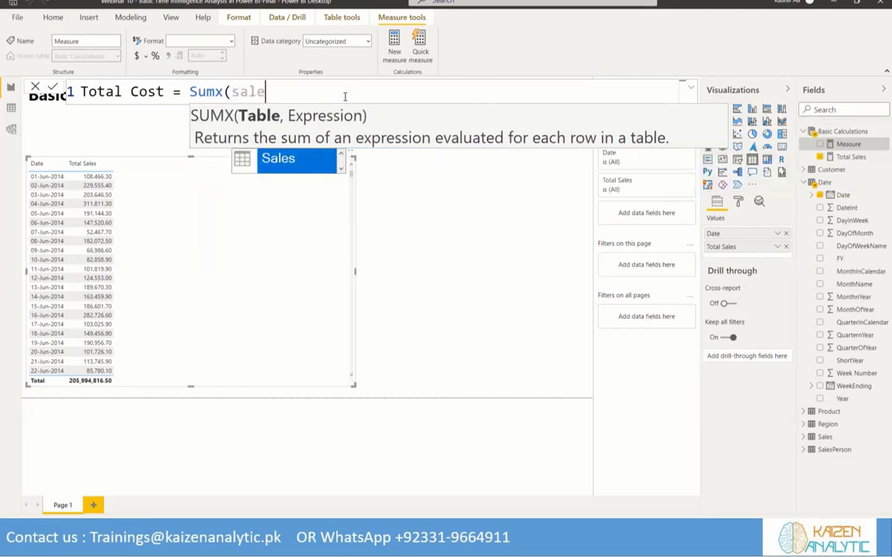
{"action": "type", "text": ", "}
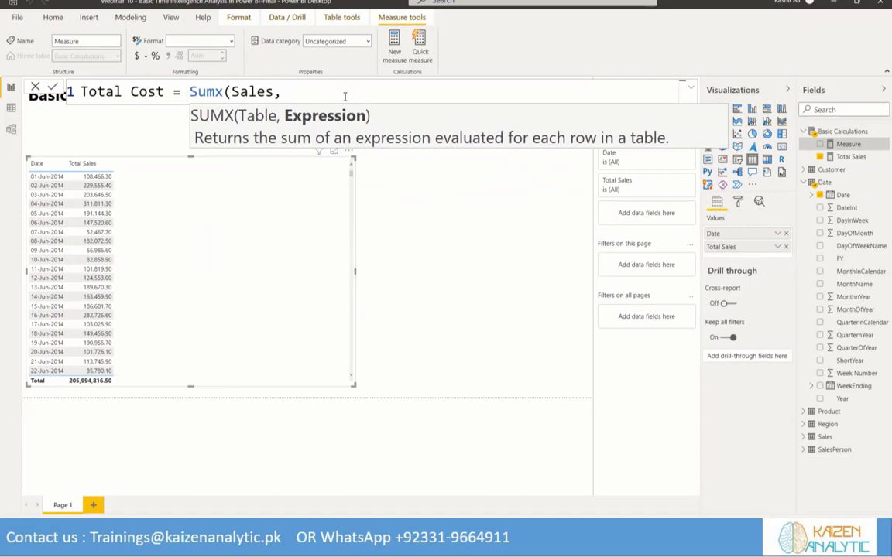
{"action": "type", "text": "order"}
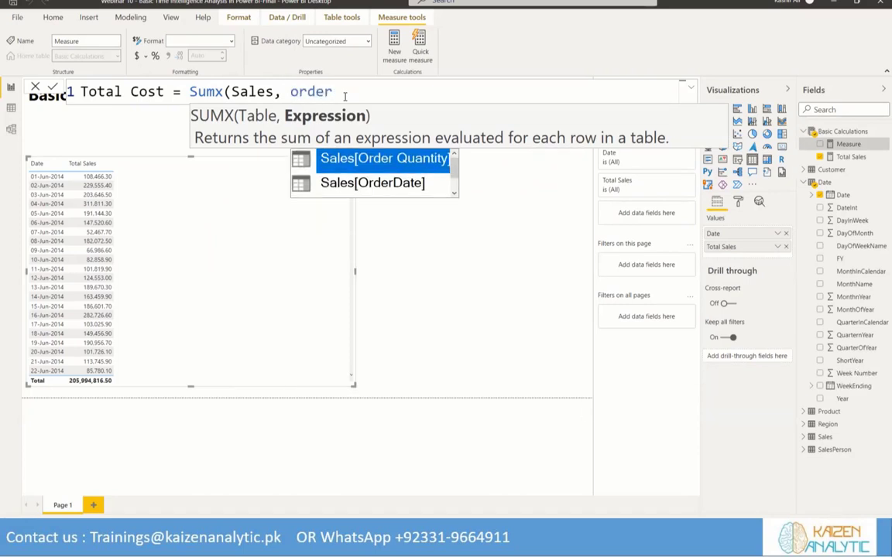
{"action": "key", "text": "Tab"}
{"action": "type", "text": "* un"}
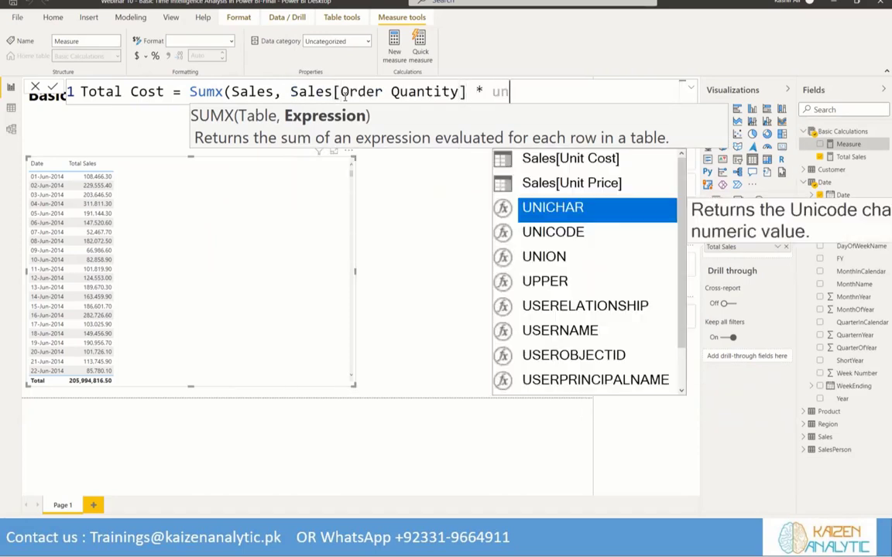
{"action": "type", "text": "it"}
{"action": "key", "text": "Tab"}
{"action": "type", "text": ")"}
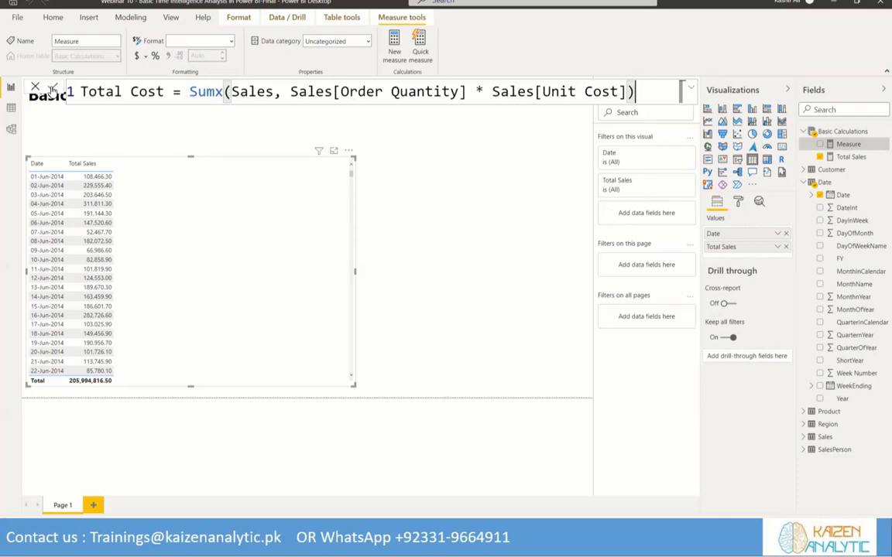
{"action": "key", "text": "Return"}
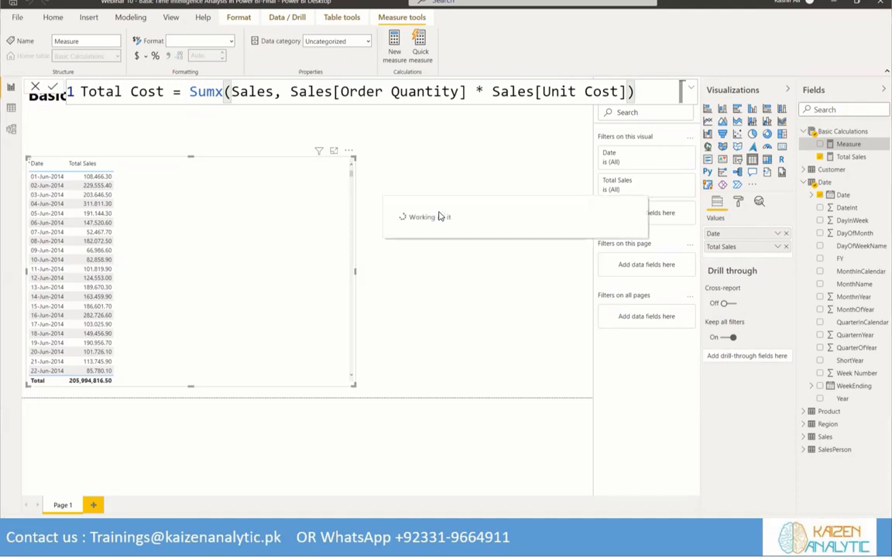
{"action": "left_click", "coordinate": [821, 145]}
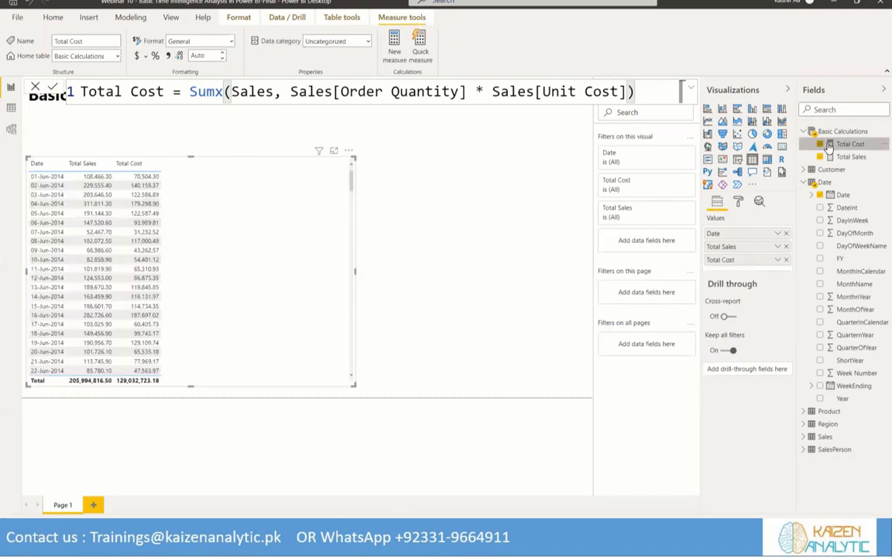
Create the measure Total Profit = [Total Sales] - [Total Cost] in Basic Calculations and add it to the table visual
{"action": "right_click", "coordinate": [867, 134]}
{"action": "left_click", "coordinate": [866, 137]}
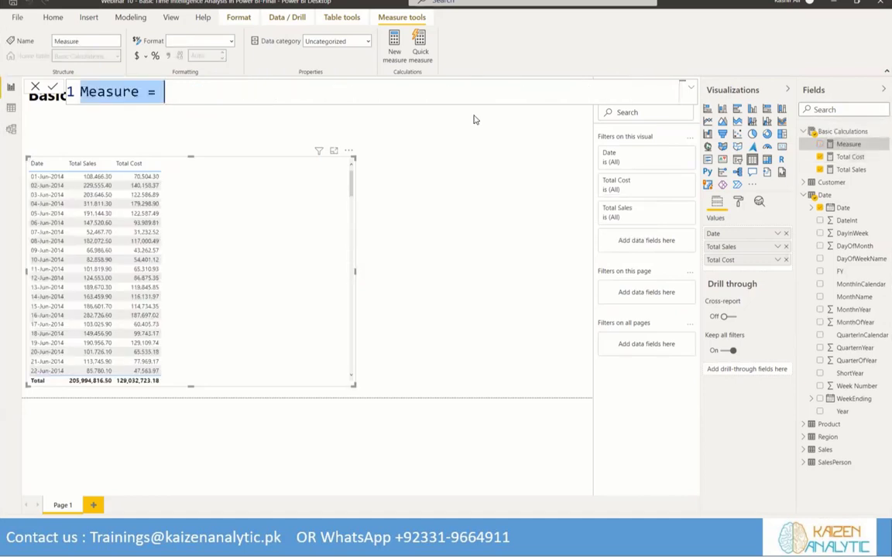
{"action": "type", "text": "Total "}
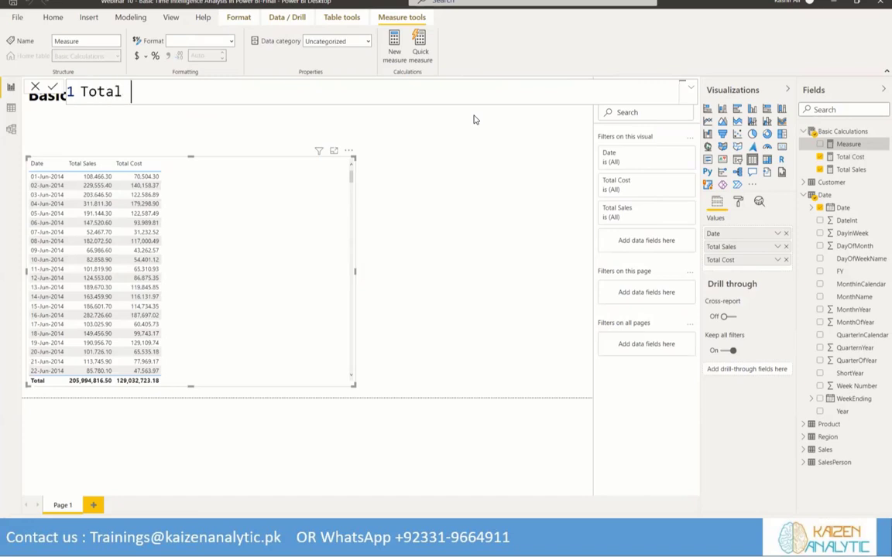
{"action": "type", "text": "Profit ="}
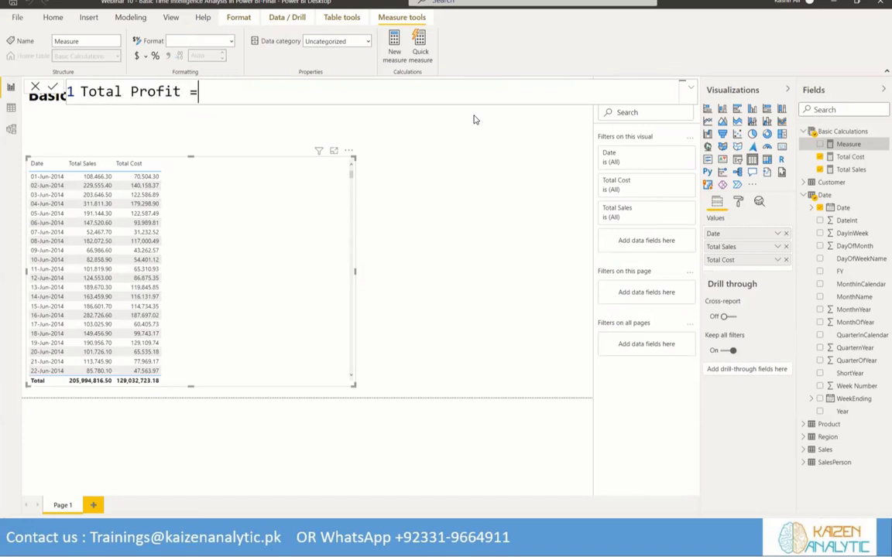
{"action": "type", "text": " Total "}
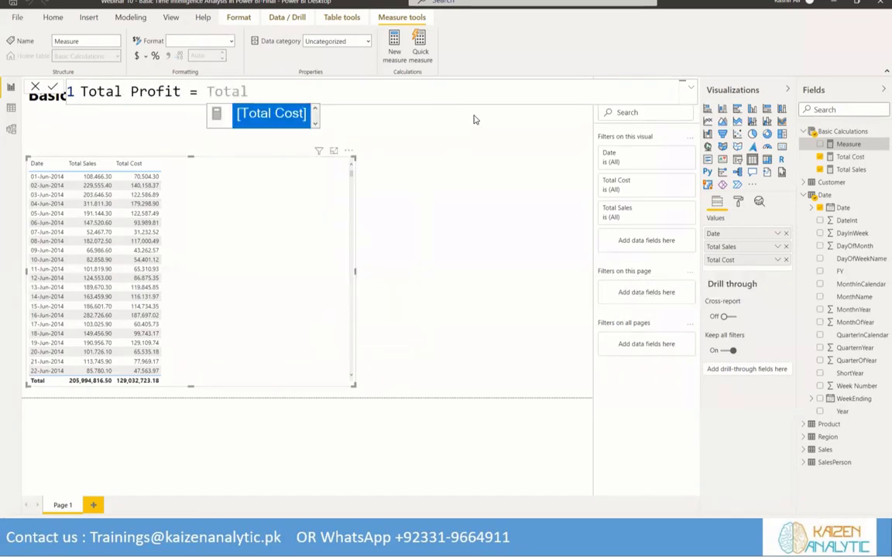
{"action": "type", "text": "sale"}
{"action": "key", "text": "Tab"}
{"action": "type", "text": "- "}
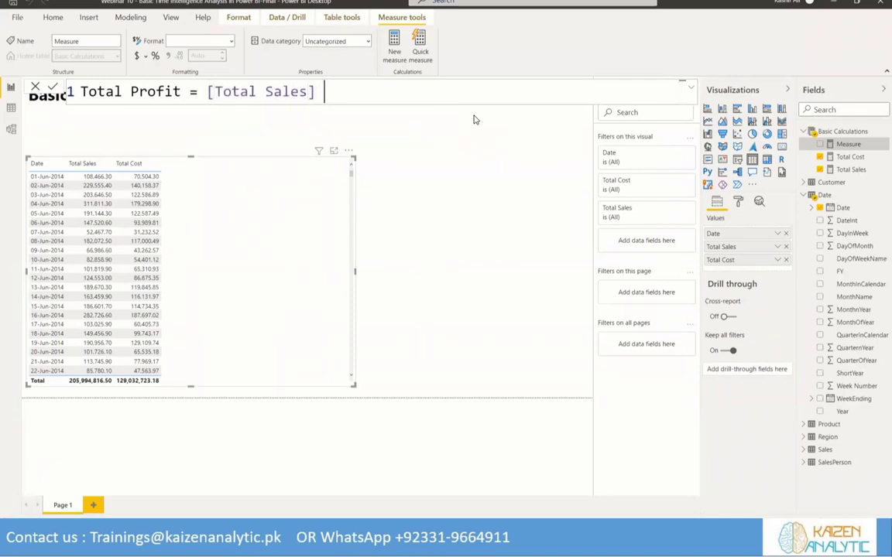
{"action": "type", "text": "Total"}
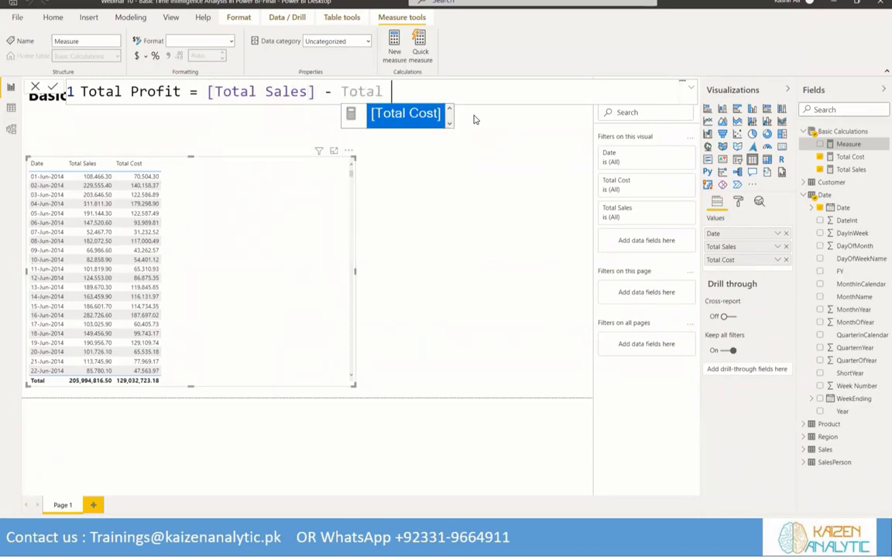
{"action": "key", "text": "Tab"}
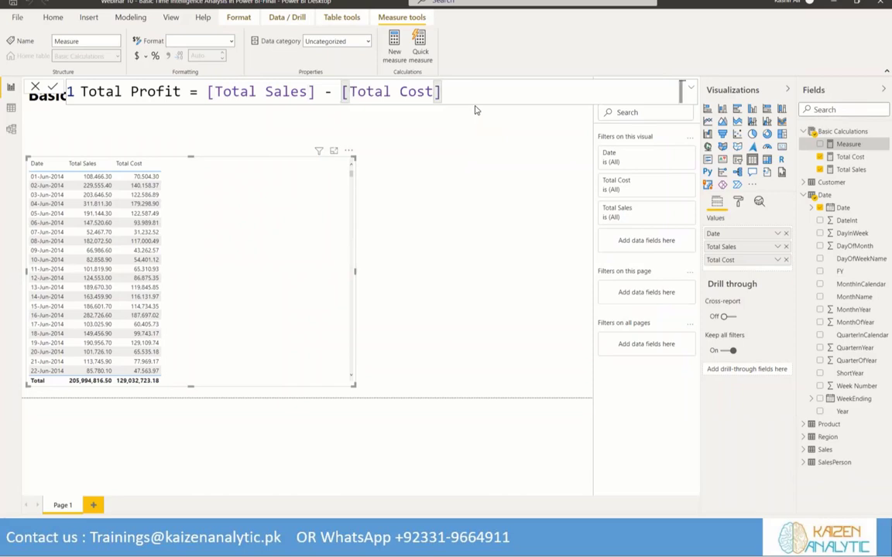
{"action": "left_click", "coordinate": [821, 146]}
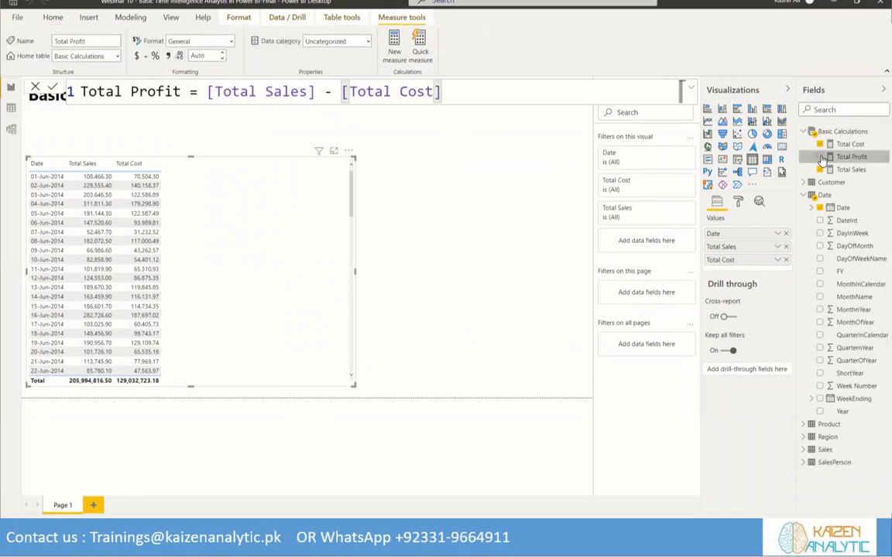
{"action": "left_click", "coordinate": [821, 157]}
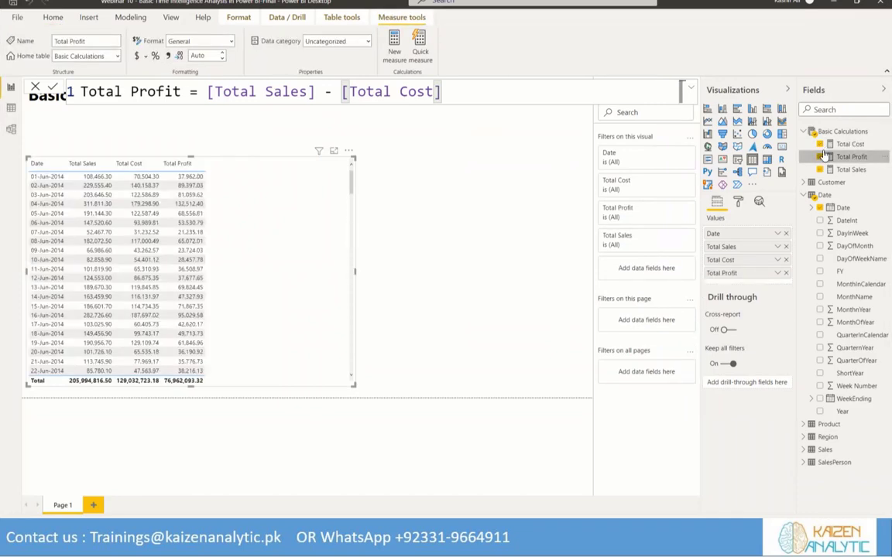
Create the measure Profit Margin = DIVIDE([Total Profit], [Total Sales]) in Basic Calculations and show it as a one-decimal percentage in the table visual
{"action": "left_click", "coordinate": [885, 132]}
{"action": "left_click", "coordinate": [361, 113]}
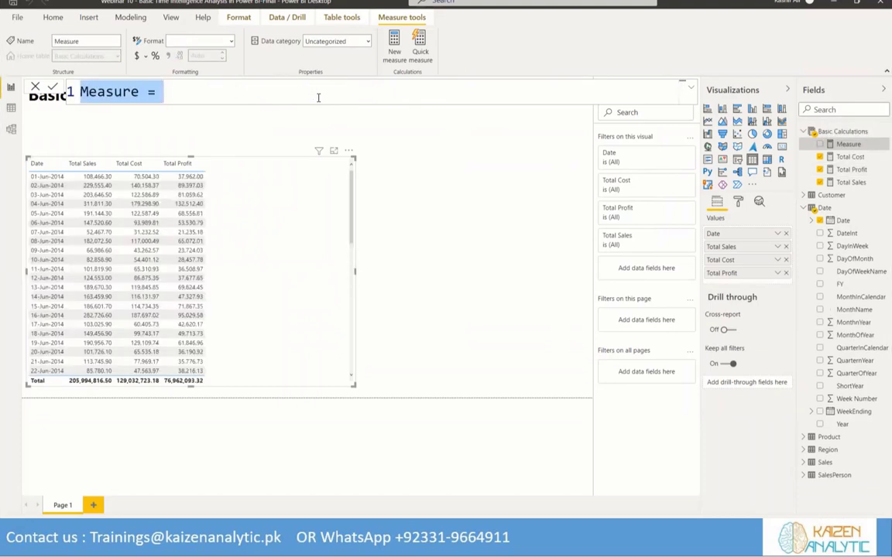
{"action": "type", "text": "Profit Margin"}
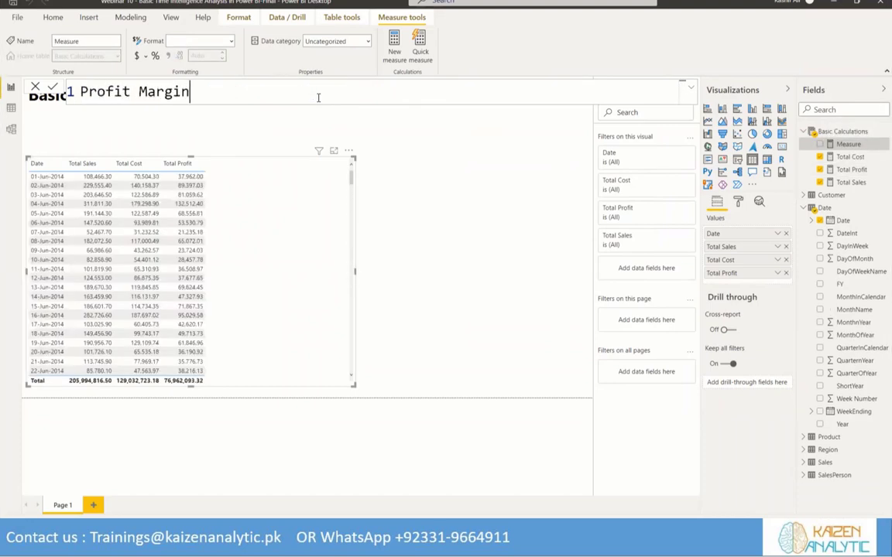
{"action": "type", "text": " = Divi"}
{"action": "key", "text": "Tab"}
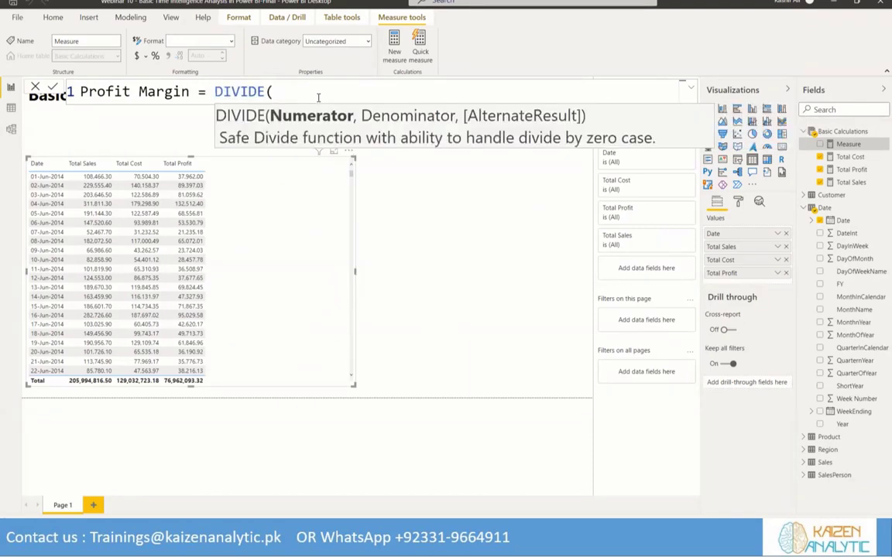
{"action": "type", "text": "Total"}
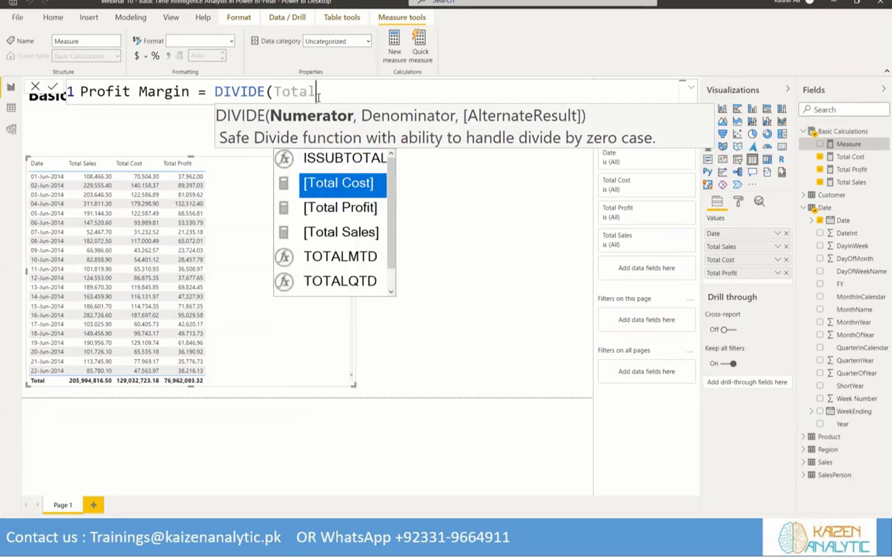
{"action": "key", "text": "Down"}
{"action": "key", "text": "Tab"}
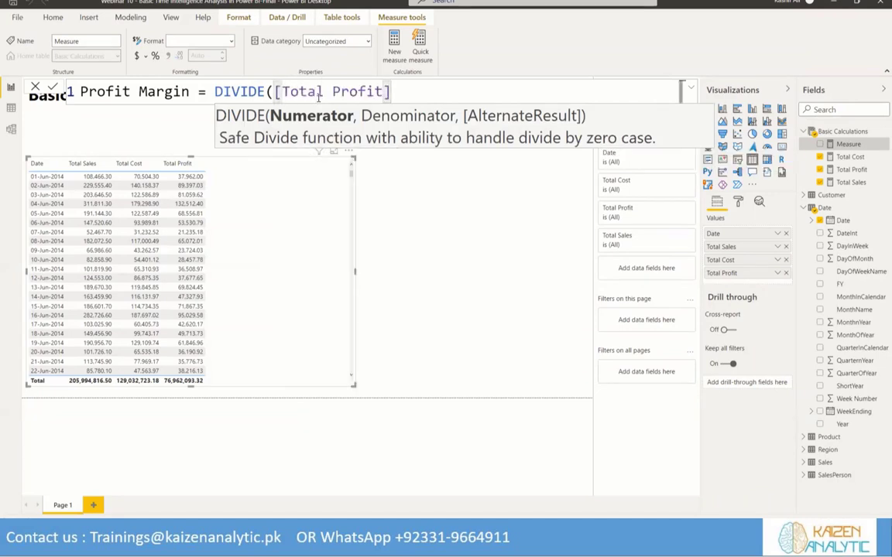
{"action": "type", "text": ", To"}
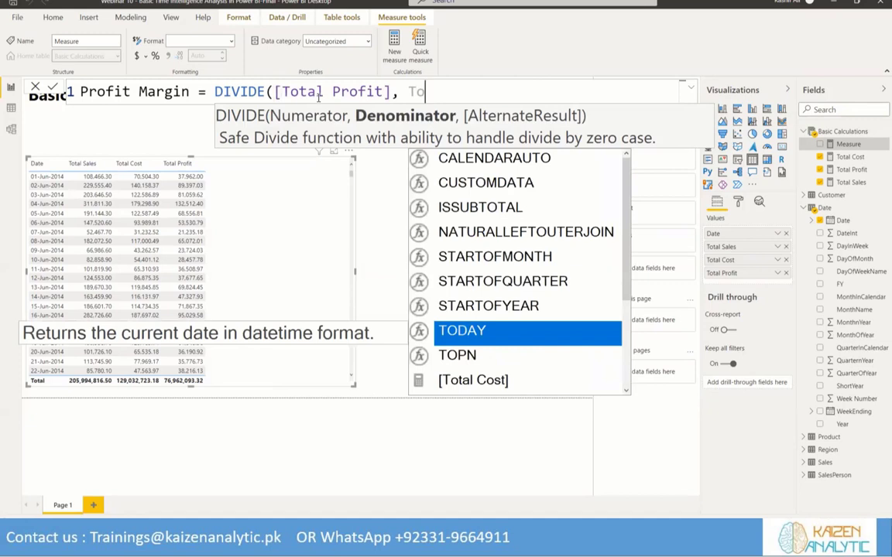
{"action": "type", "text": "tal s"}
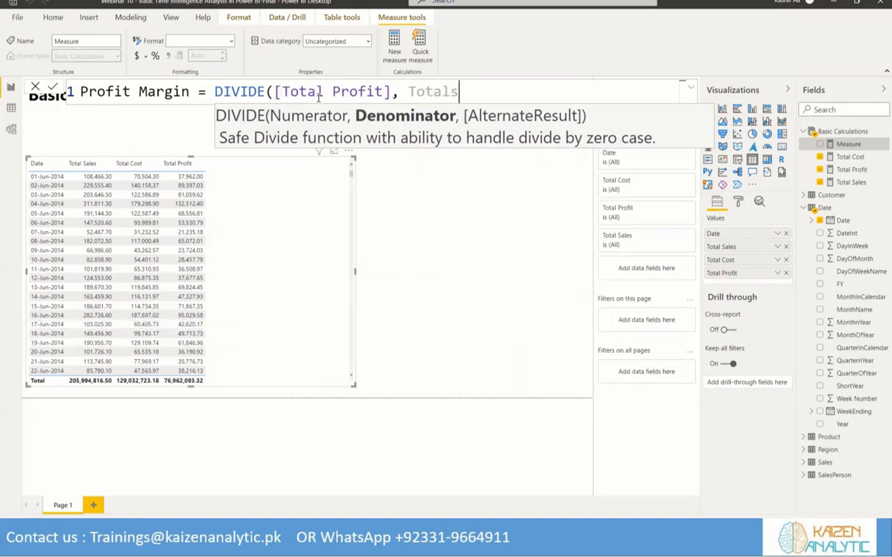
{"action": "key", "text": "BackSpace"}
{"action": "type", "text": "s"}
{"action": "key", "text": "Tab"}
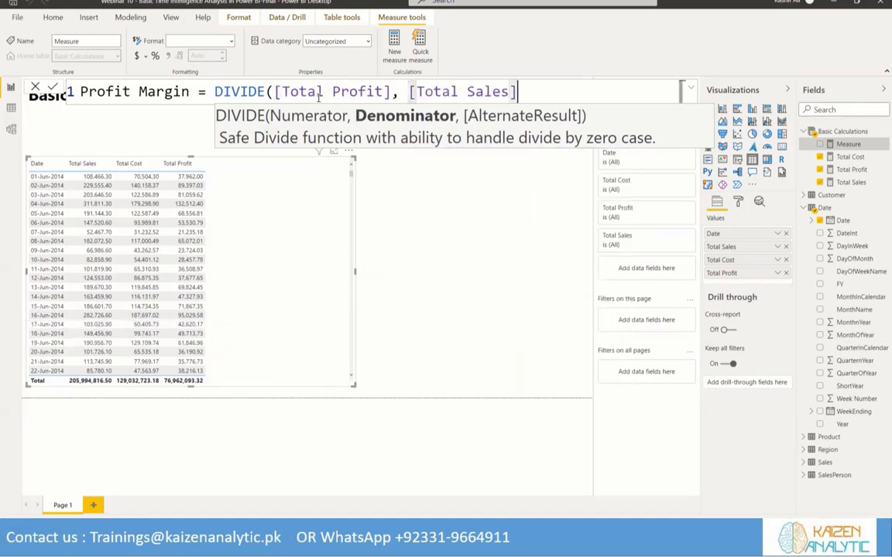
{"action": "type", "text": ")"}
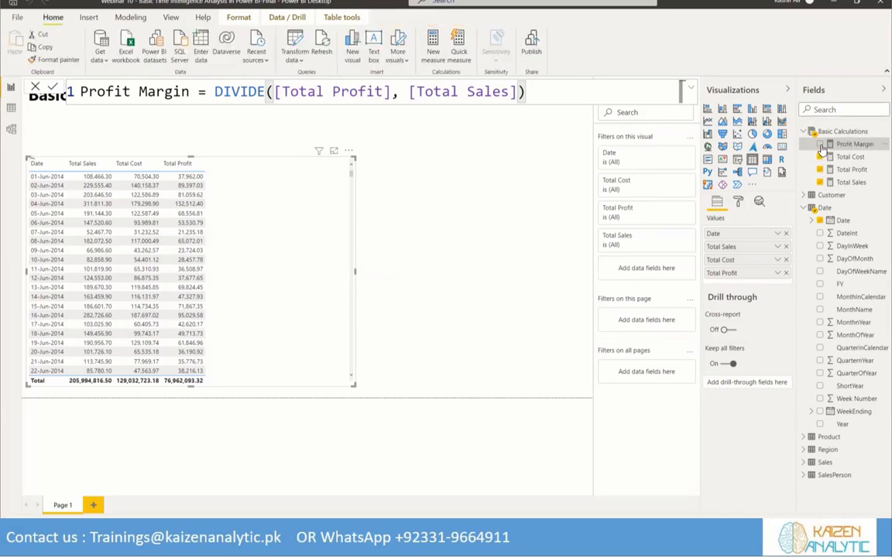
{"action": "left_click", "coordinate": [822, 145]}
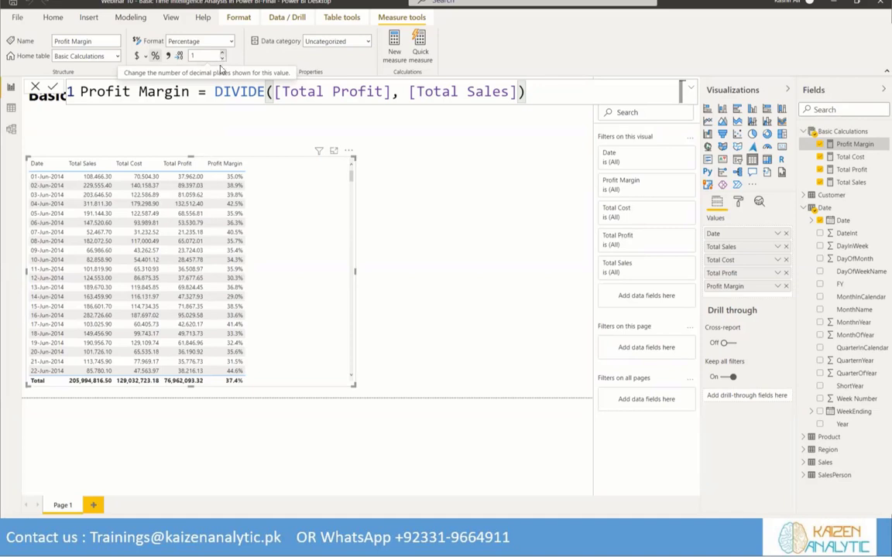
Create the measure QTY Sold = sum(Sales[Order Quantity]) in the Basic Calculations table
{"action": "right_click", "coordinate": [868, 143]}
{"action": "key", "text": "Escape"}
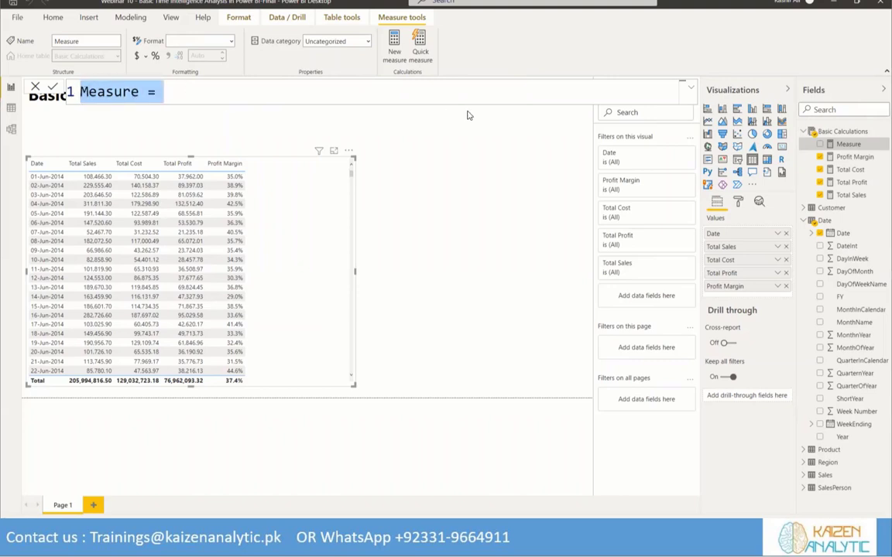
{"action": "type", "text": "Q"}
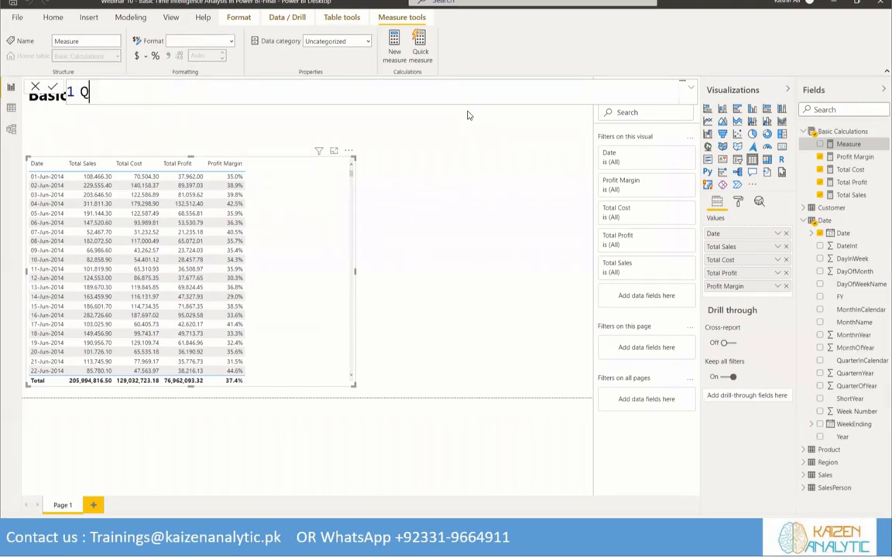
{"action": "type", "text": "TY Sold = "}
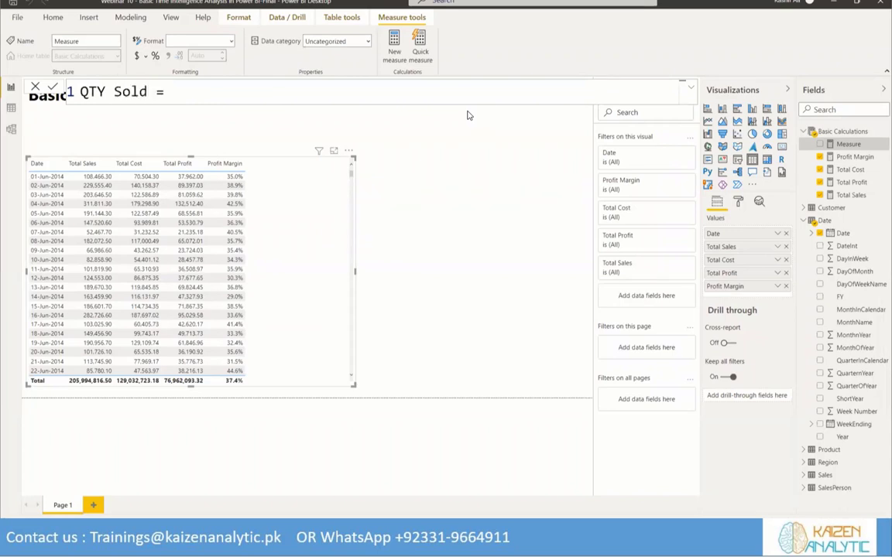
{"action": "type", "text": "sum"}
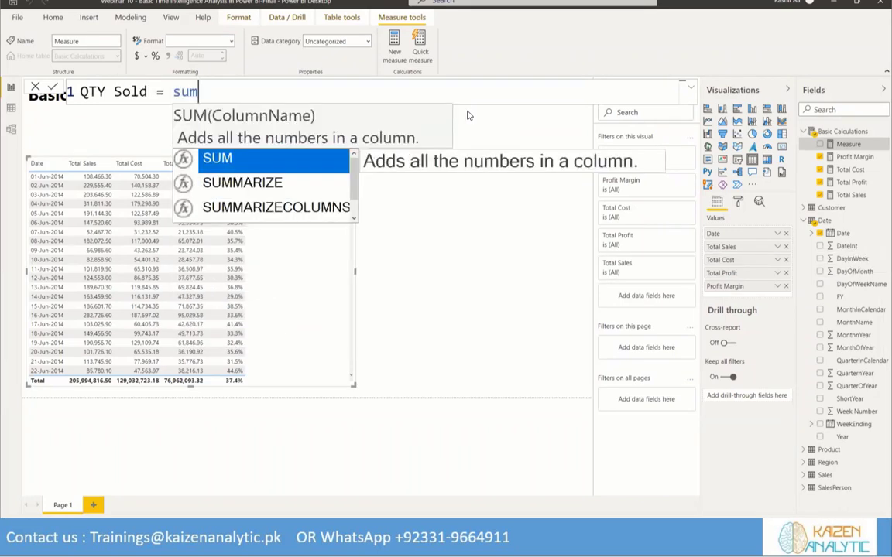
{"action": "type", "text": "(Sales["}
{"action": "type", "text": "Order"}
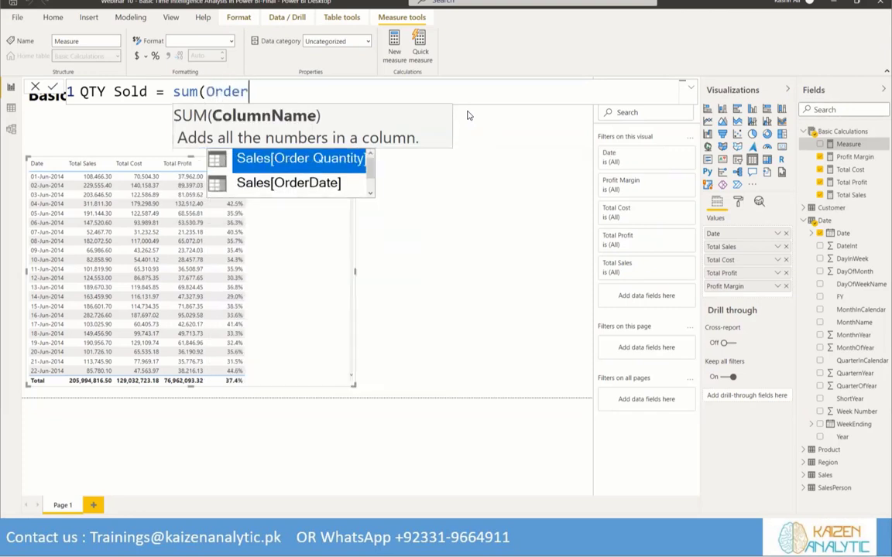
{"action": "key", "text": "Tab"}
{"action": "type", "text": ")"}
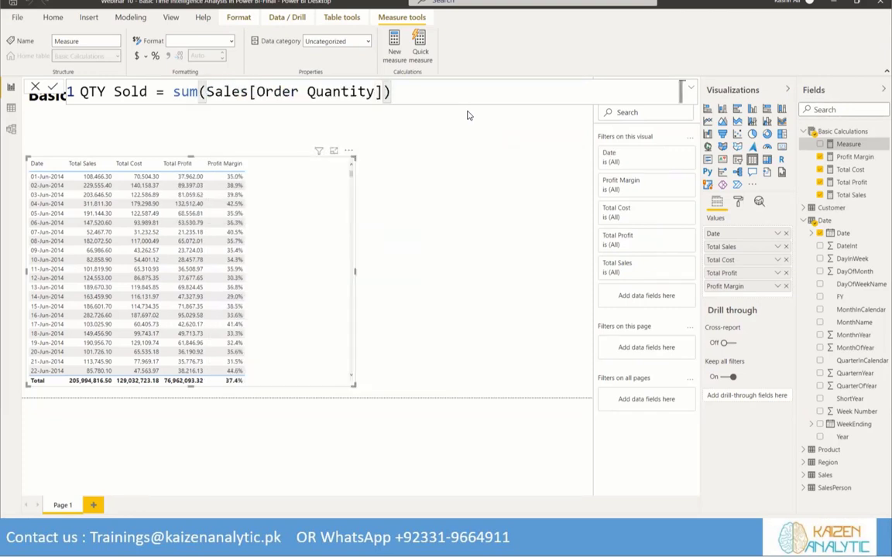
{"action": "left_click", "coordinate": [52, 86]}
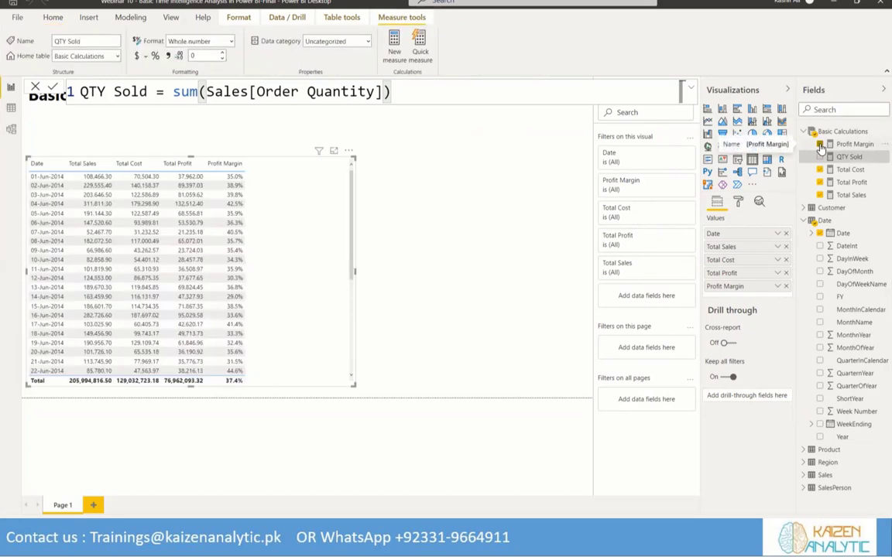
Add the QTY Sold measure to the date table visual, keeping Profit Margin in it
{"action": "left_click", "coordinate": [821, 145]}
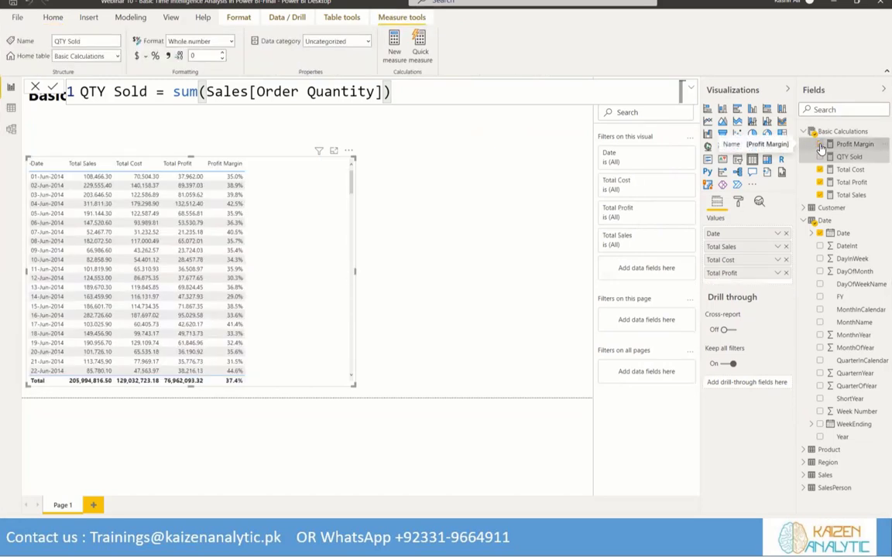
{"action": "left_click", "coordinate": [820, 145]}
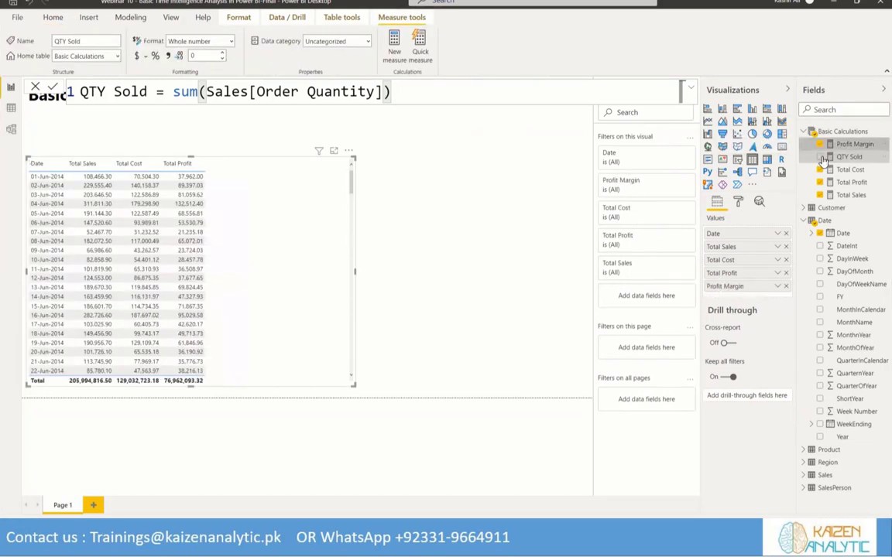
{"action": "left_click", "coordinate": [819, 157]}
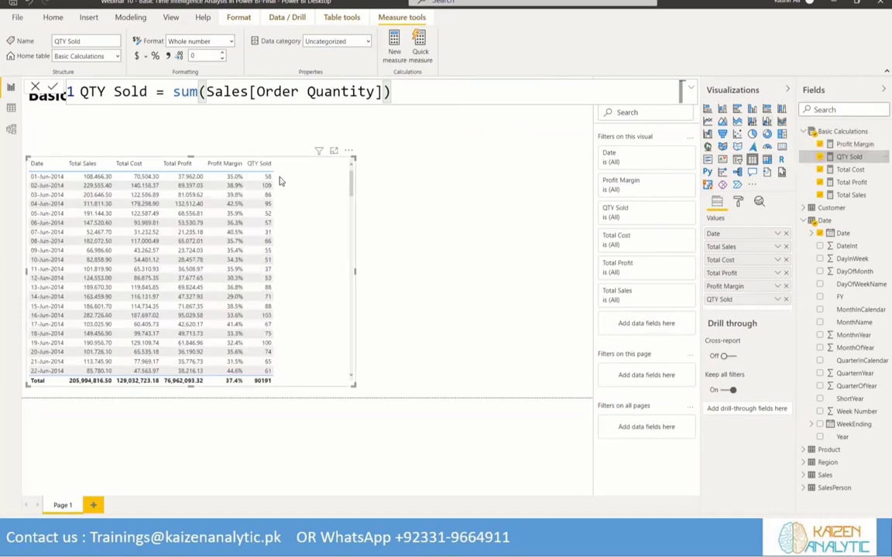
Widen the table visual's Date column so dates fit on one line, and sort the rows by Date ascending
{"action": "scroll", "coordinate": [328, 242], "scroll_direction": "down", "scroll_amount": 10}
{"action": "scroll", "coordinate": [326, 244], "scroll_direction": "down", "scroll_amount": 10}
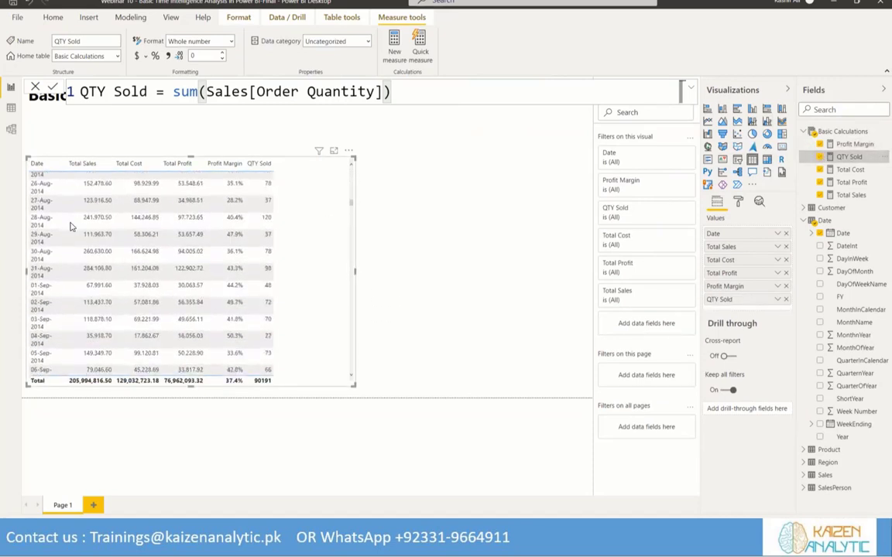
{"action": "left_click", "coordinate": [77, 164]}
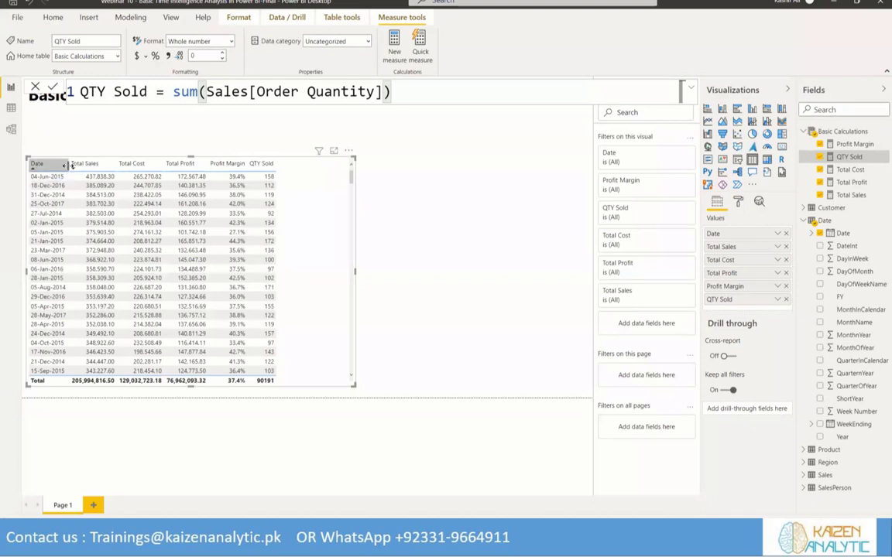
{"action": "left_click", "coordinate": [71, 166]}
{"action": "left_click_drag", "start_coordinate": [70, 164], "coordinate": [95, 166]}
{"action": "left_click", "coordinate": [37, 164]}
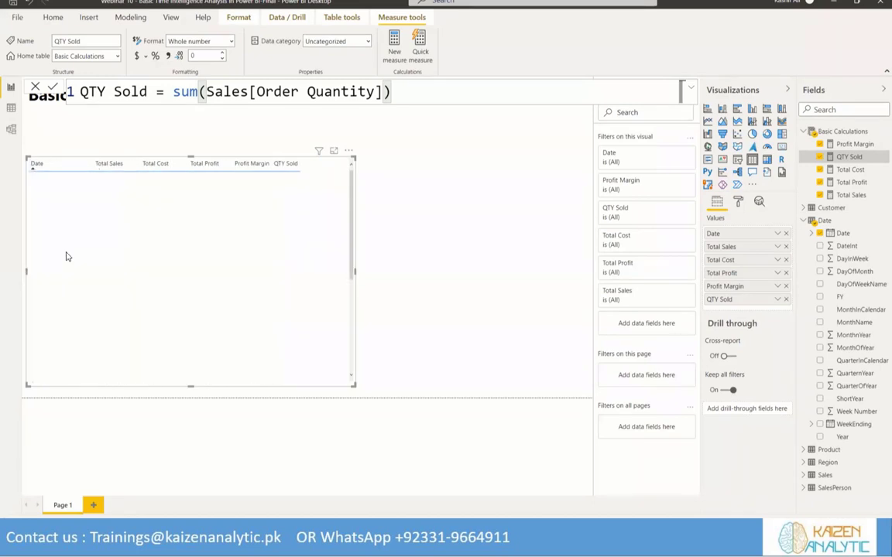
{"action": "scroll", "coordinate": [239, 222], "scroll_direction": "down", "scroll_amount": 20}
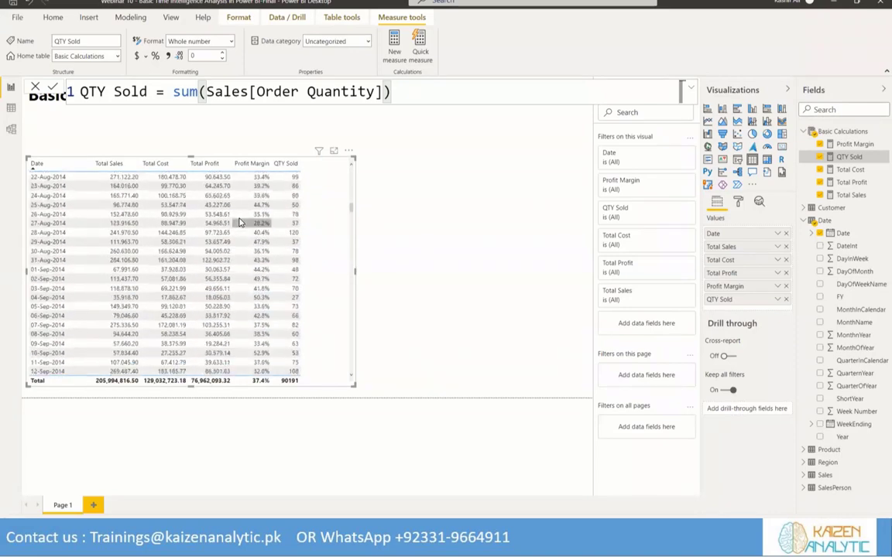
{"action": "scroll", "coordinate": [239, 222], "scroll_direction": "up", "scroll_amount": 20}
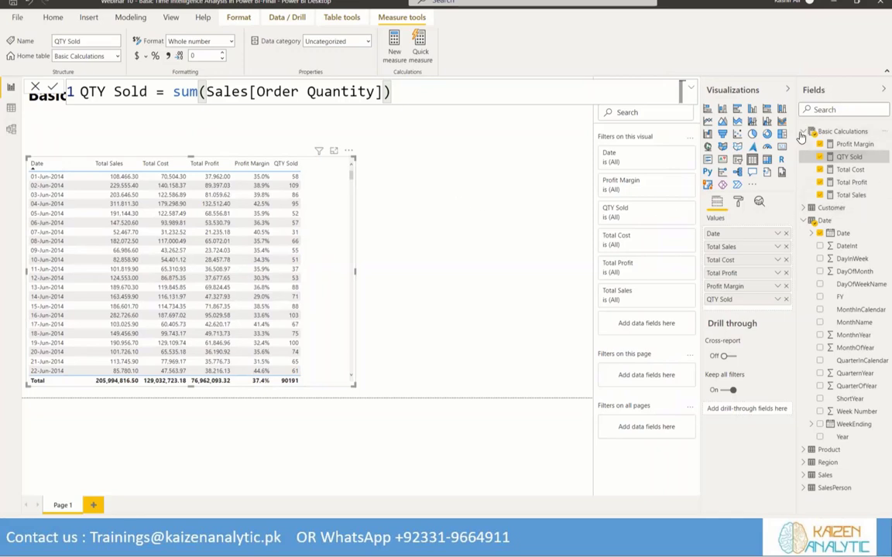
Collapse Basic Calculations and load a new blank manually entered table named Time Intelligence Calculations
{"action": "left_click", "coordinate": [840, 131]}
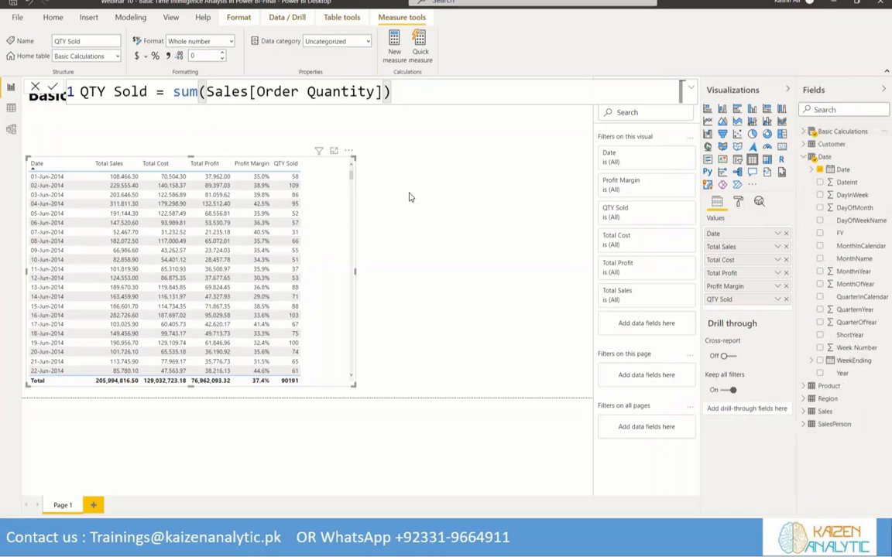
{"action": "left_click", "coordinate": [52, 18]}
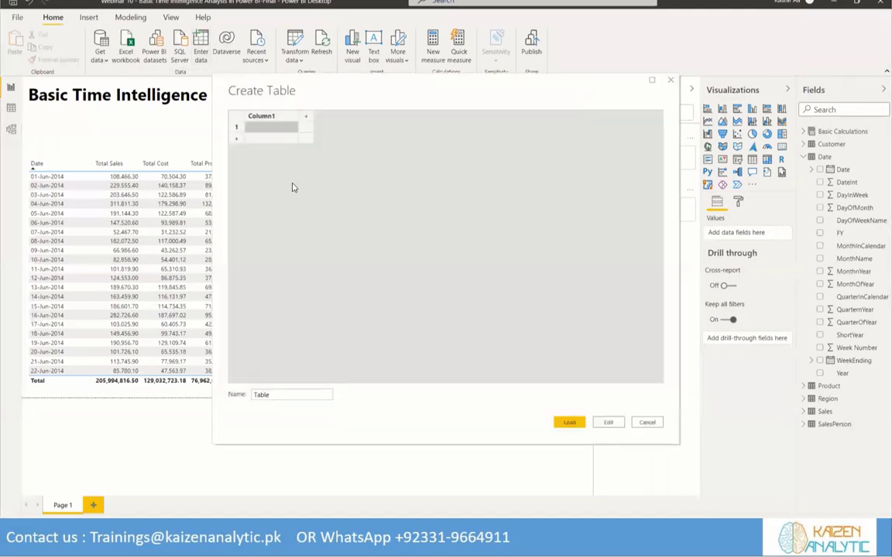
{"action": "left_click_drag", "start_coordinate": [287, 395], "coordinate": [221, 401]}
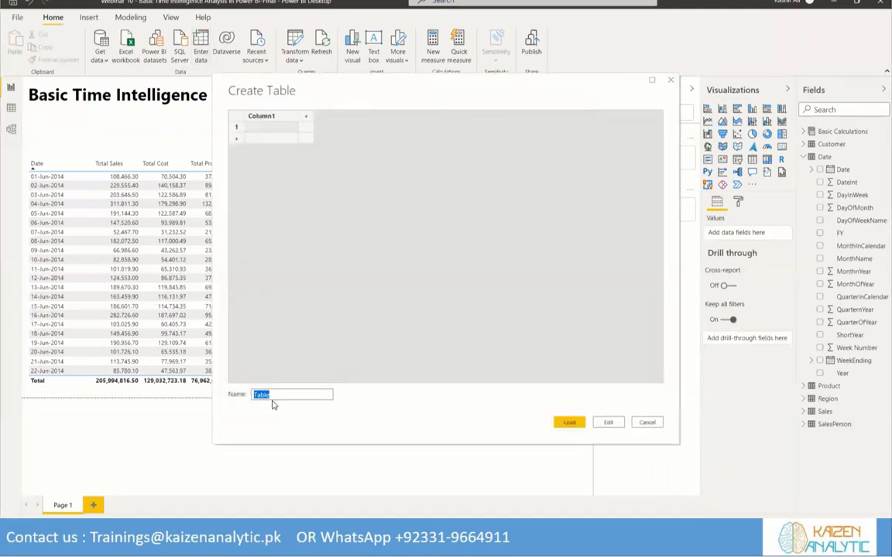
{"action": "type", "text": "Time"}
{"action": "type", "text": " Intelligence Cal"}
{"action": "type", "text": "culations"}
{"action": "left_click", "coordinate": [570, 424]}
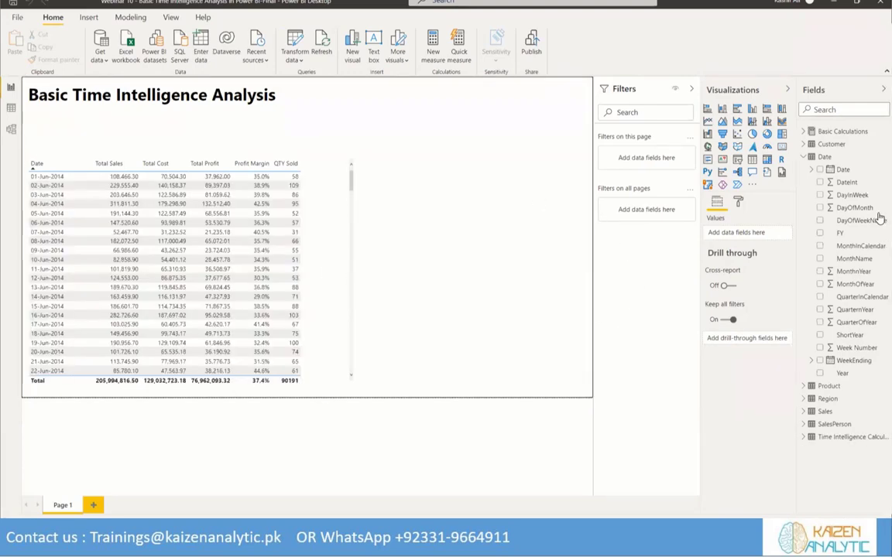
Start a new measure in Time Intelligence Calculations with the formula Sales LY = CALCULATE([Total Sales],
{"action": "left_click", "coordinate": [805, 438]}
{"action": "right_click", "coordinate": [875, 437]}
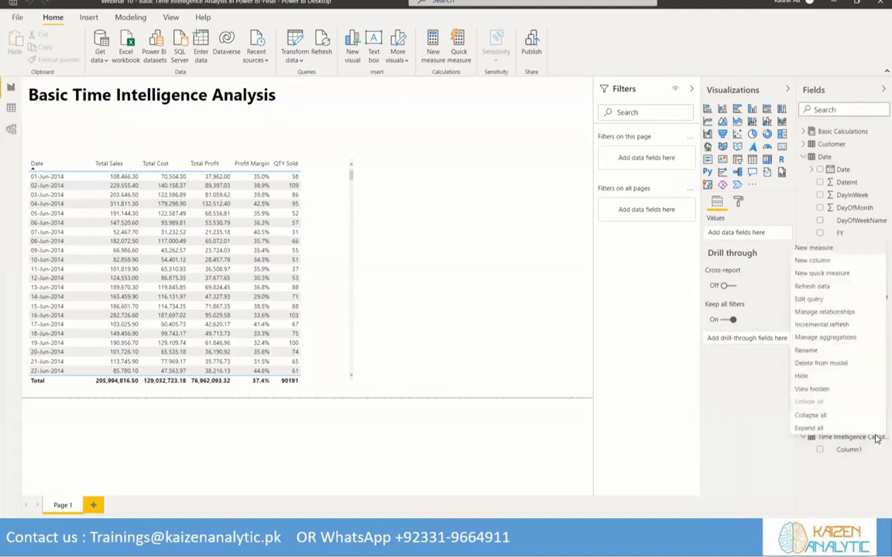
{"action": "left_click", "coordinate": [823, 252]}
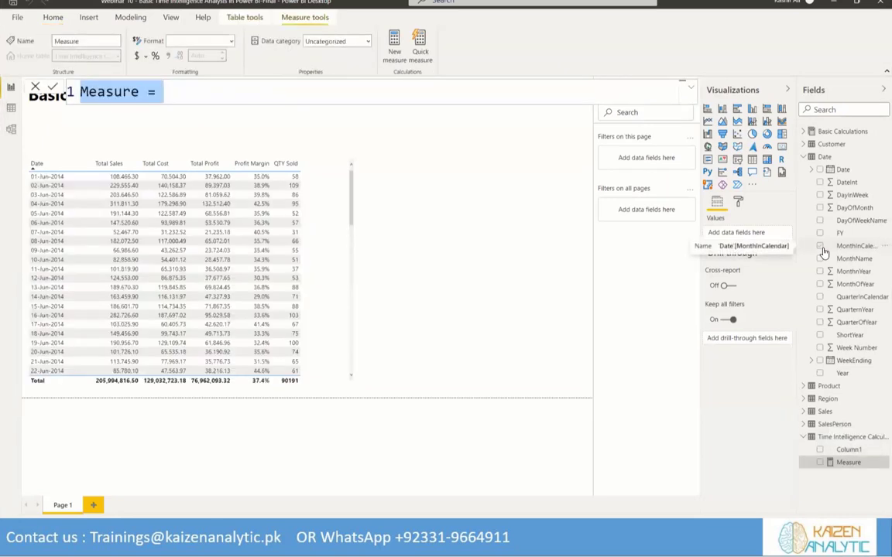
{"action": "type", "text": "Sales "}
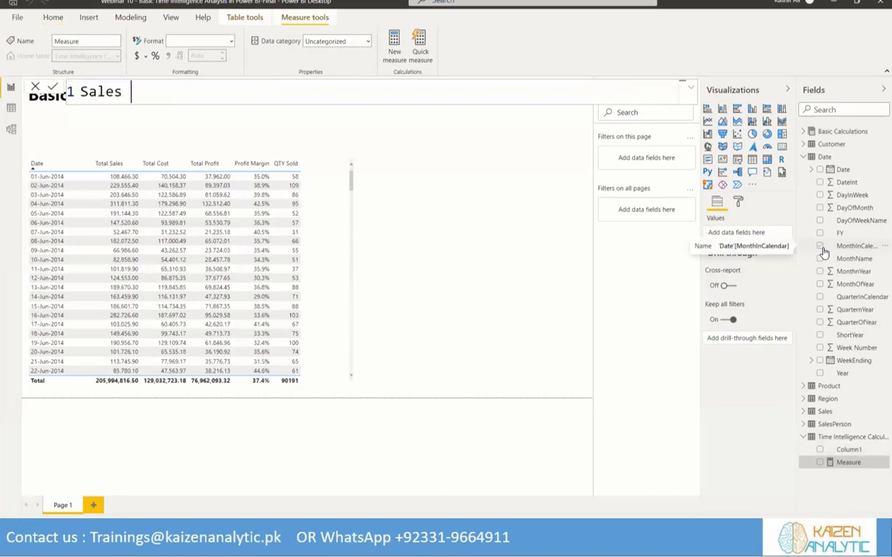
{"action": "type", "text": "LY ="}
{"action": "type", "text": "Cal"}
{"action": "key", "text": "Tab"}
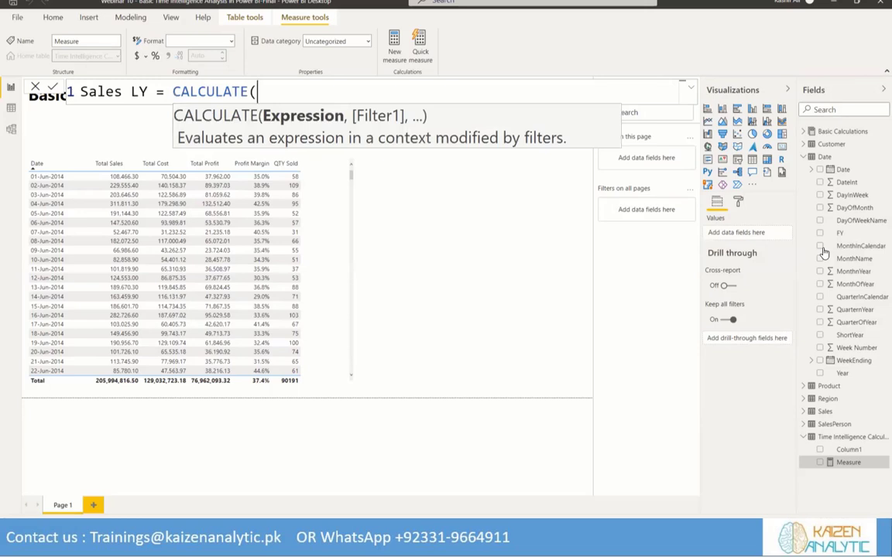
{"action": "type", "text": "Total"}
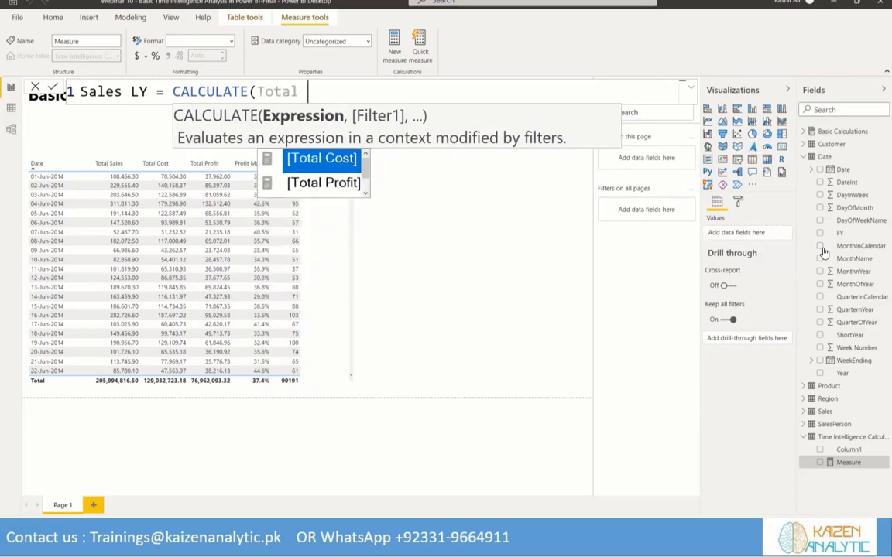
{"action": "type", "text": " Sa"}
{"action": "key", "text": "Tab"}
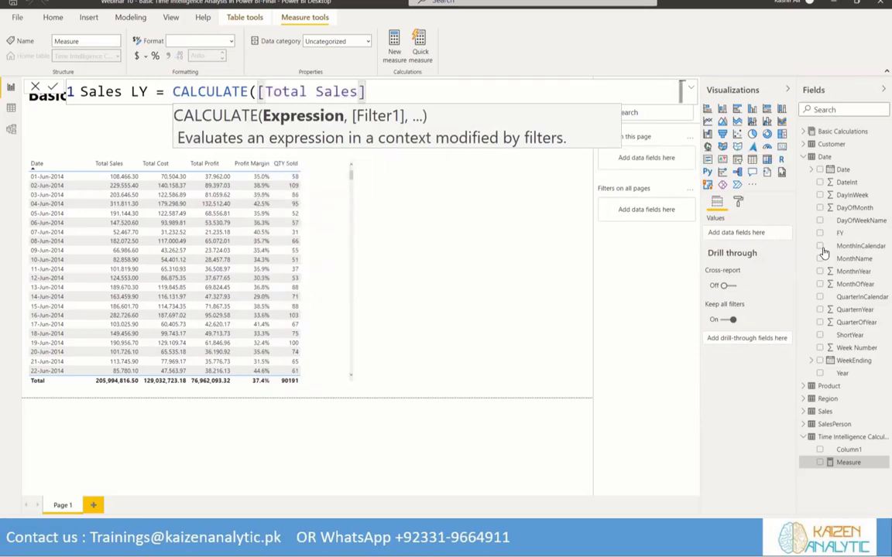
{"action": "type", "text": ", "}
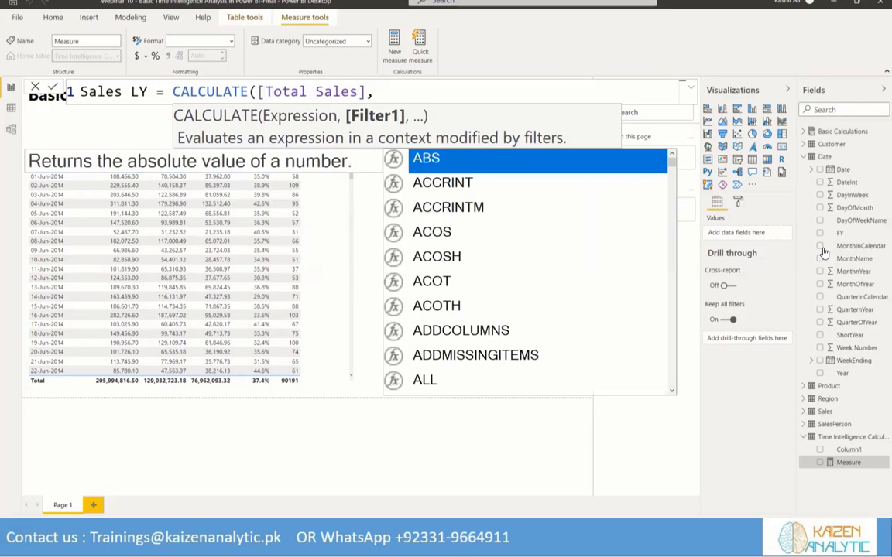
{"action": "type", "text": "Datea"}
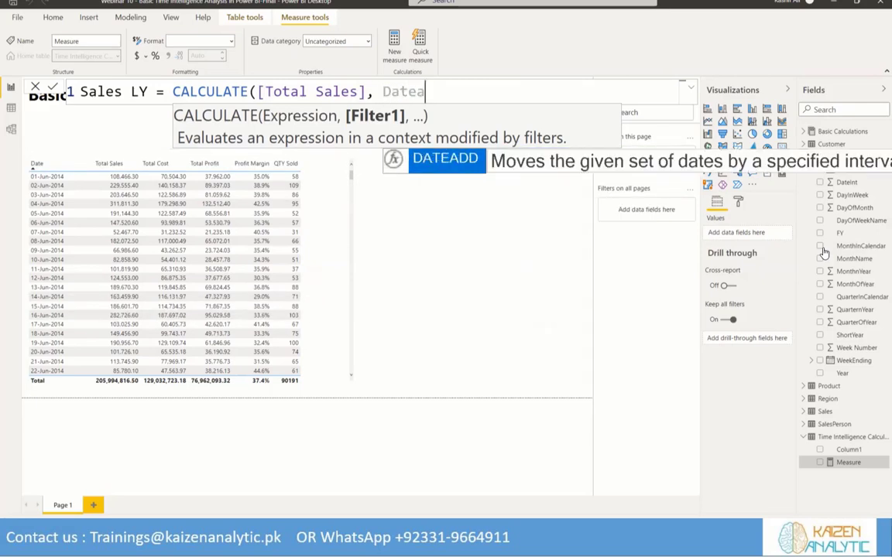
Add a DATEADD filter on 'Date'[Date] to the CALCULATE formula of the Sales LY measure
{"action": "key", "text": "Tab"}
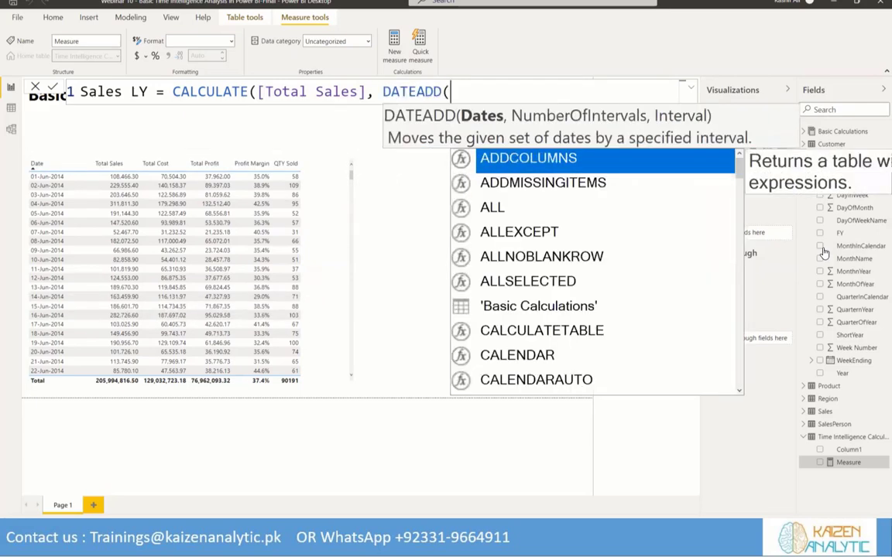
{"action": "type", "text": "Date"}
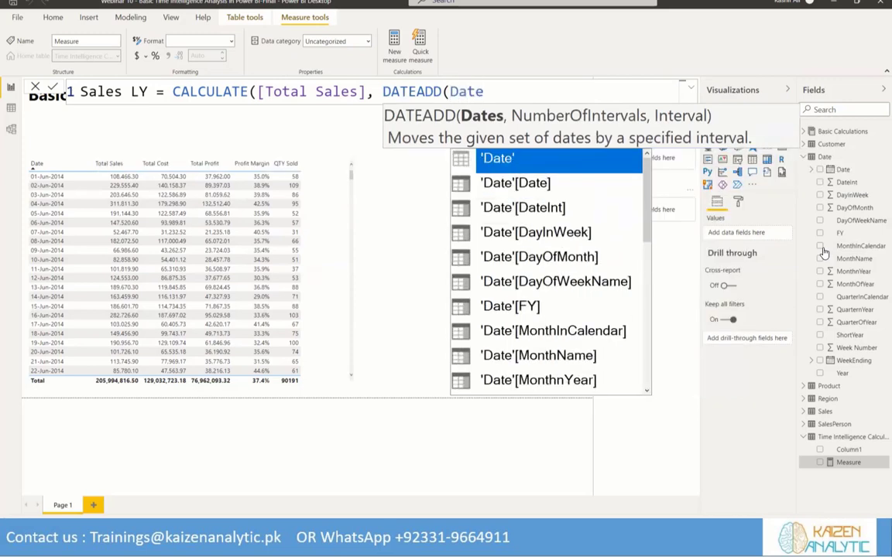
{"action": "key", "text": "Down"}
{"action": "key", "text": "Tab"}
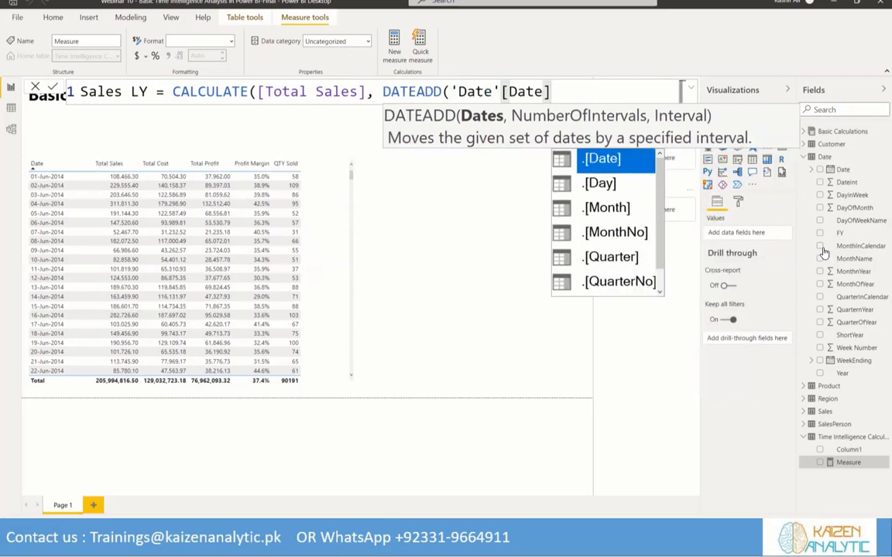
{"action": "type", "text": ", "}
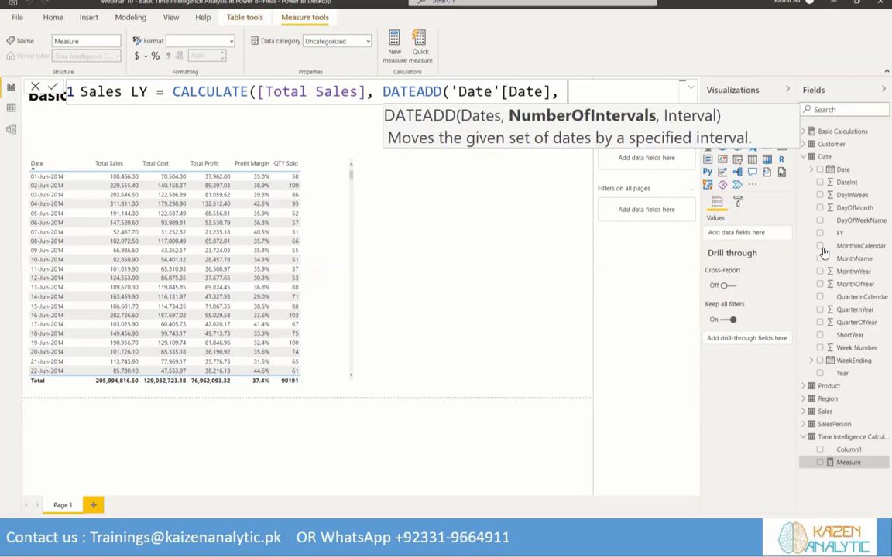
{"action": "type", "text": "-1,"}
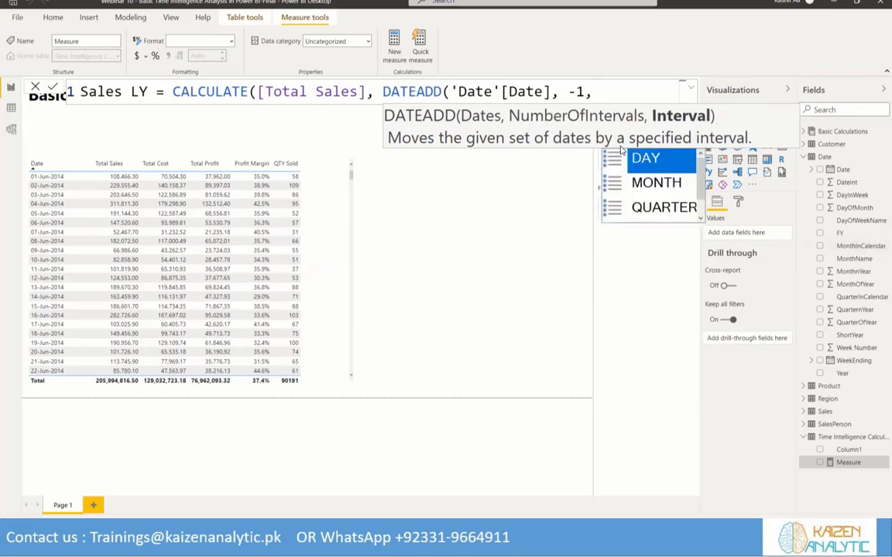
Finish the Sales LY formula with an interval of -1, YEAR, close both functions and commit the measure
{"action": "scroll", "coordinate": [611, 183], "scroll_direction": "down", "scroll_amount": 1}
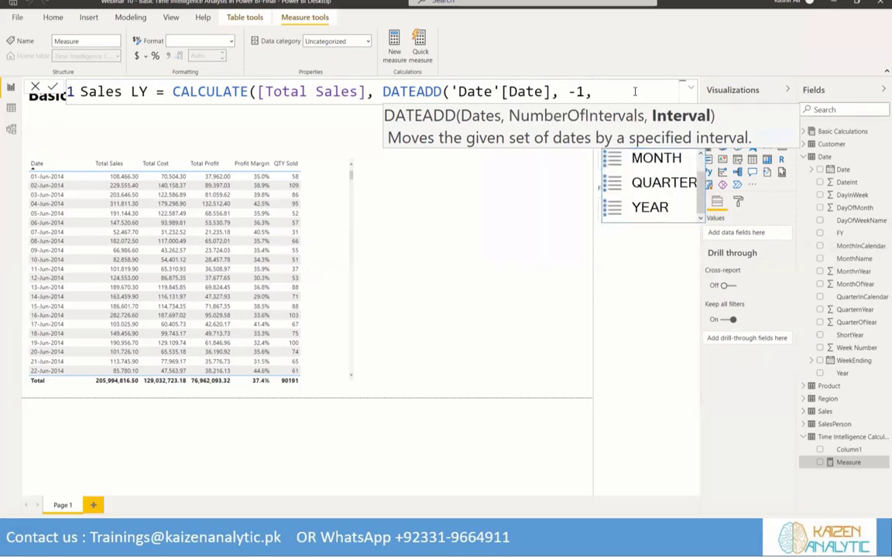
{"action": "type", "text": "Ya"}
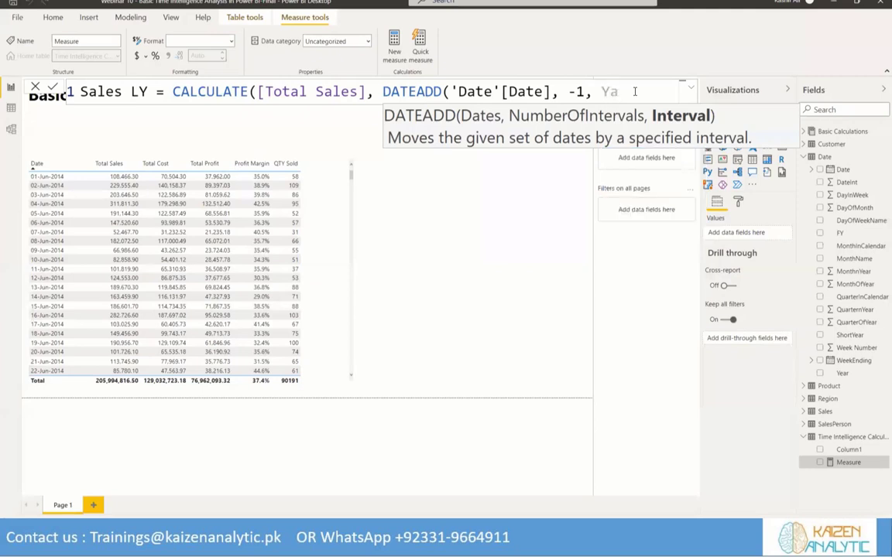
{"action": "key", "text": "BackSpace"}
{"action": "type", "text": "ear"}
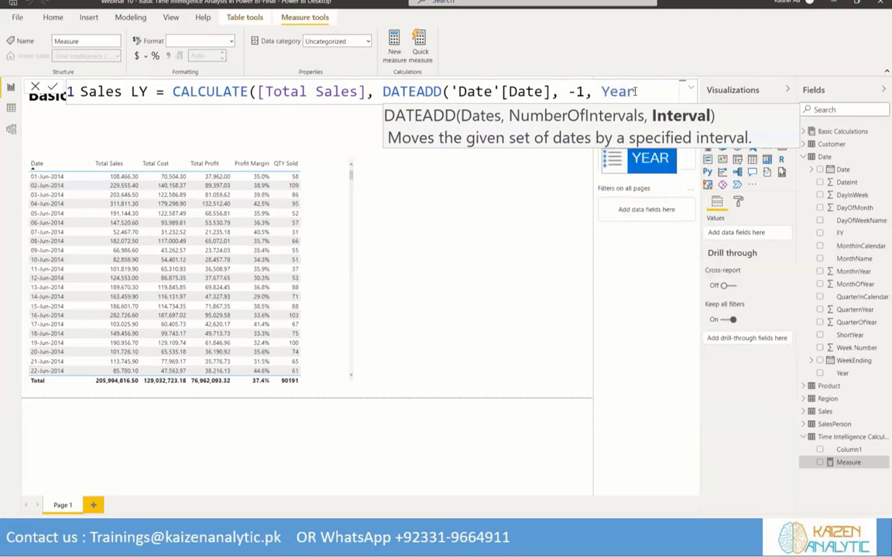
{"action": "key", "text": "Tab"}
{"action": "type", "text": ")"}
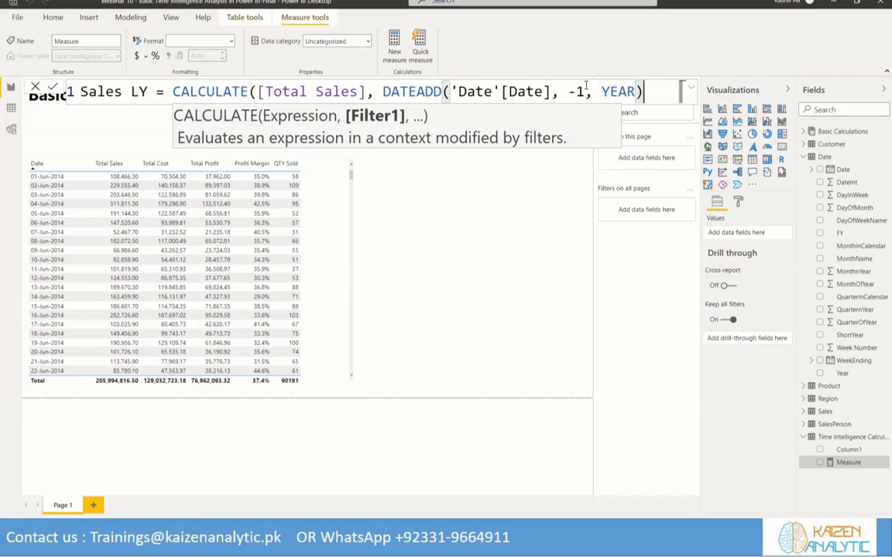
{"action": "left_click", "coordinate": [51, 85]}
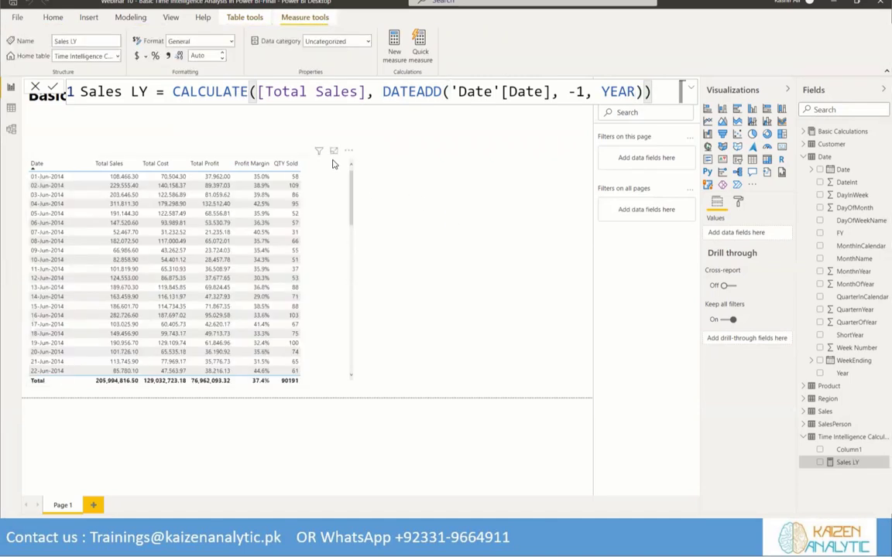
Add the Sales LY measure to the date table visual directly after Total Sales
{"action": "left_click", "coordinate": [333, 164]}
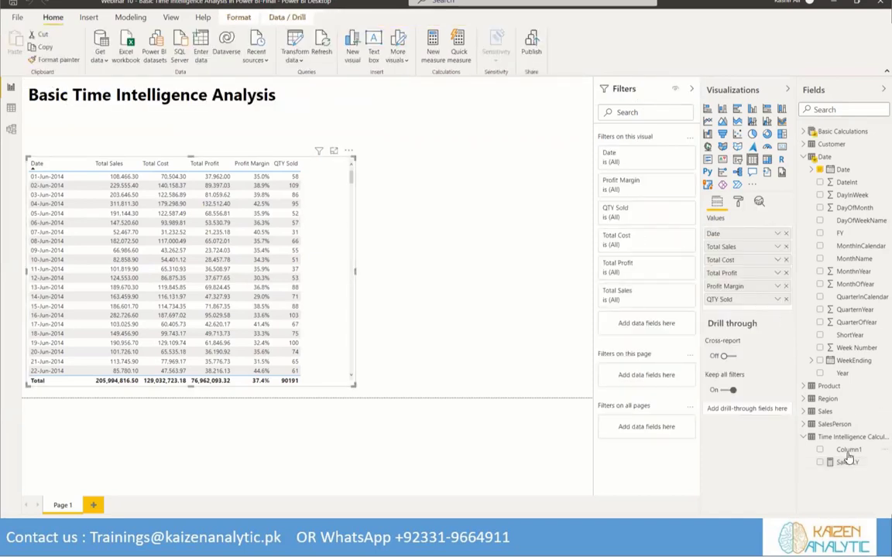
{"action": "left_click_drag", "start_coordinate": [846, 462], "coordinate": [748, 260]}
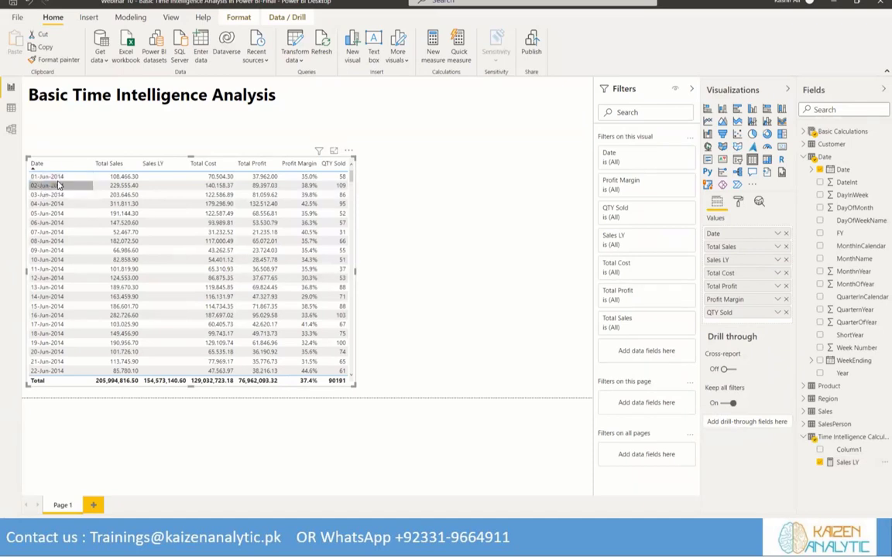
Compare the daily Sales LY values with Total Sales across the 2014 and 2015 dates in the table visual
{"action": "scroll", "coordinate": [182, 267], "scroll_direction": "down", "scroll_amount": 5}
{"action": "scroll", "coordinate": [181, 267], "scroll_direction": "up", "scroll_amount": 5}
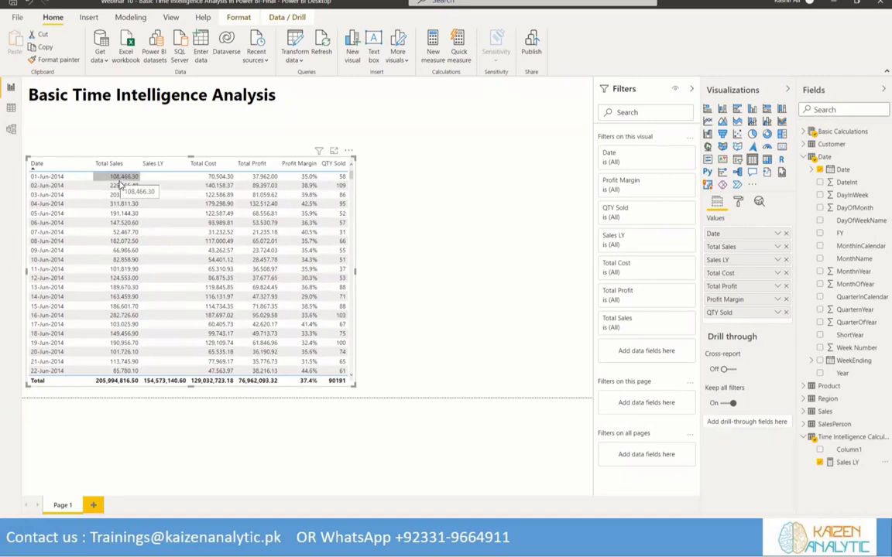
{"action": "scroll", "coordinate": [151, 280], "scroll_direction": "down", "scroll_amount": 10}
{"action": "scroll", "coordinate": [151, 280], "scroll_direction": "down", "scroll_amount": 20}
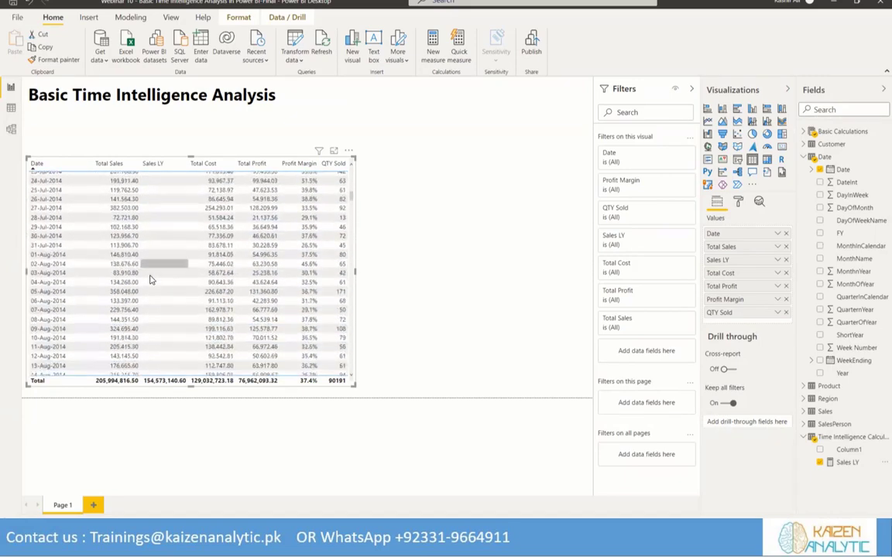
{"action": "scroll", "coordinate": [151, 280], "scroll_direction": "down", "scroll_amount": 15}
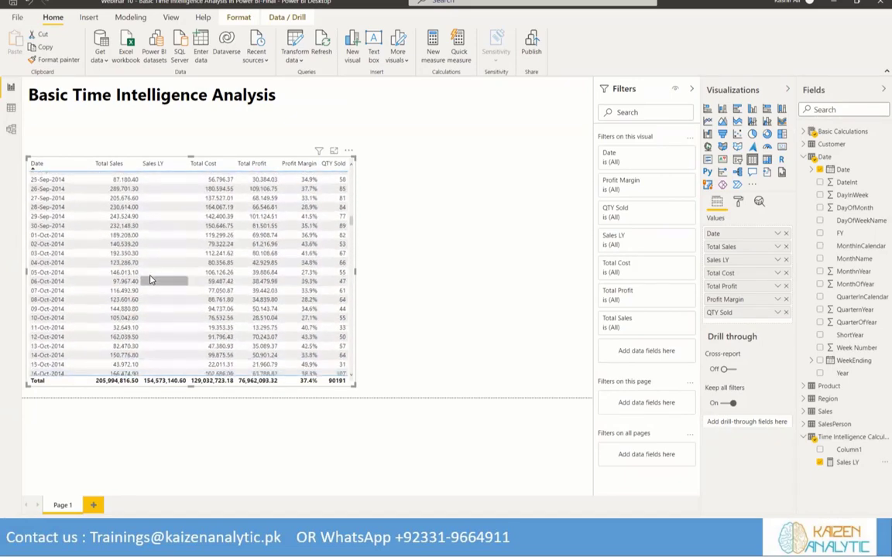
{"action": "scroll", "coordinate": [151, 280], "scroll_direction": "down", "scroll_amount": 20}
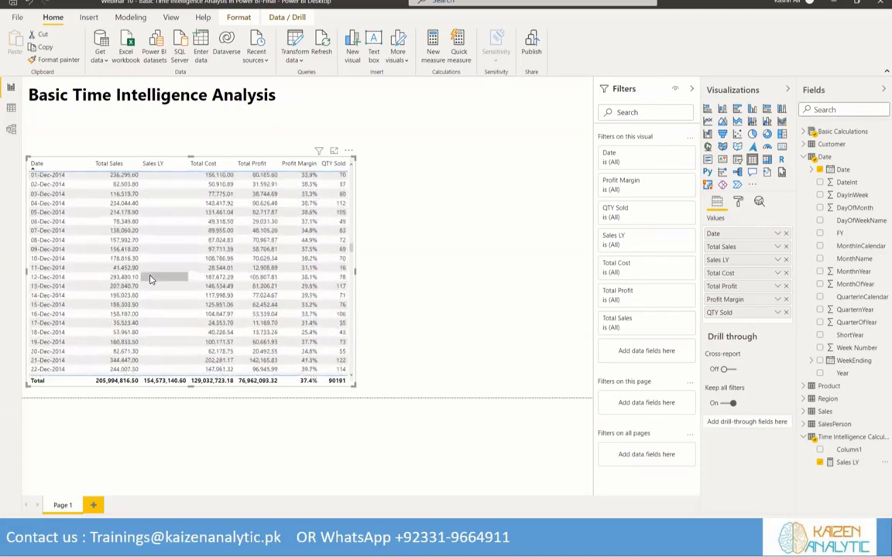
{"action": "scroll", "coordinate": [151, 280], "scroll_direction": "down", "scroll_amount": 20}
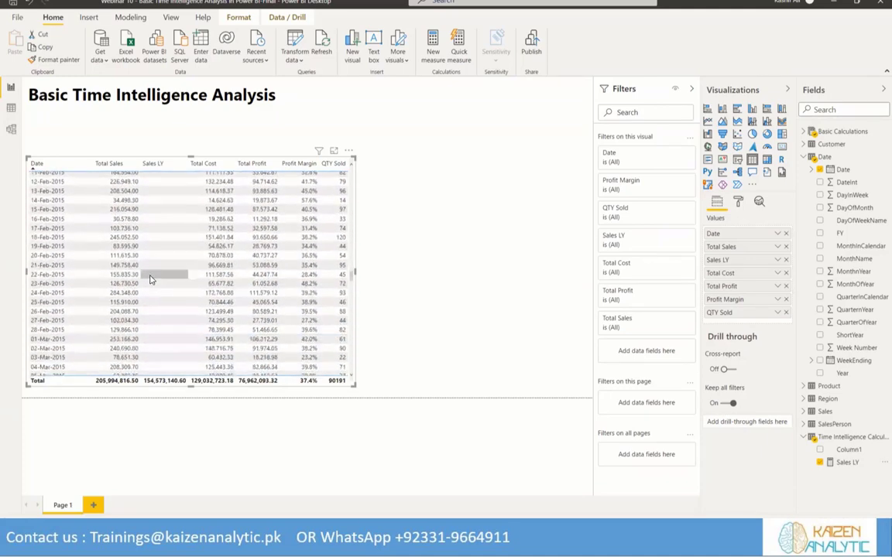
{"action": "scroll", "coordinate": [151, 280], "scroll_direction": "down", "scroll_amount": 16}
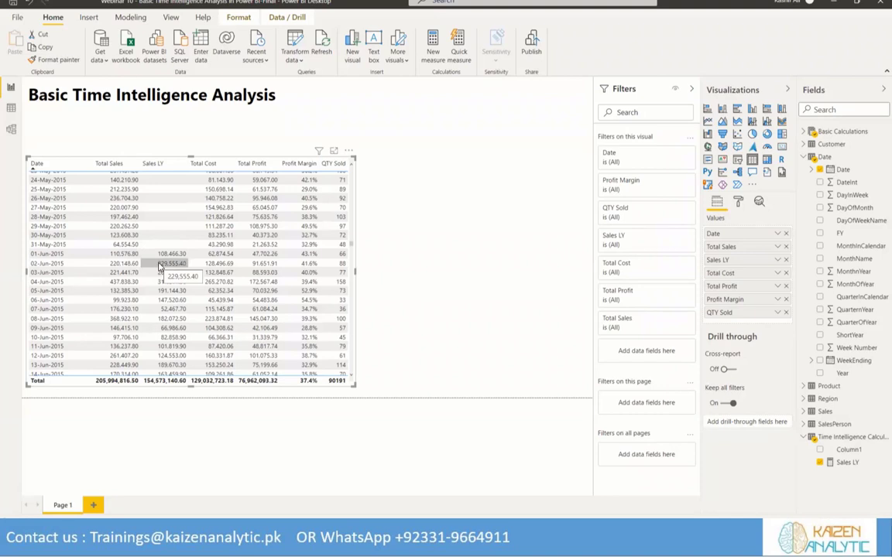
{"action": "scroll", "coordinate": [156, 248], "scroll_direction": "up", "scroll_amount": 10}
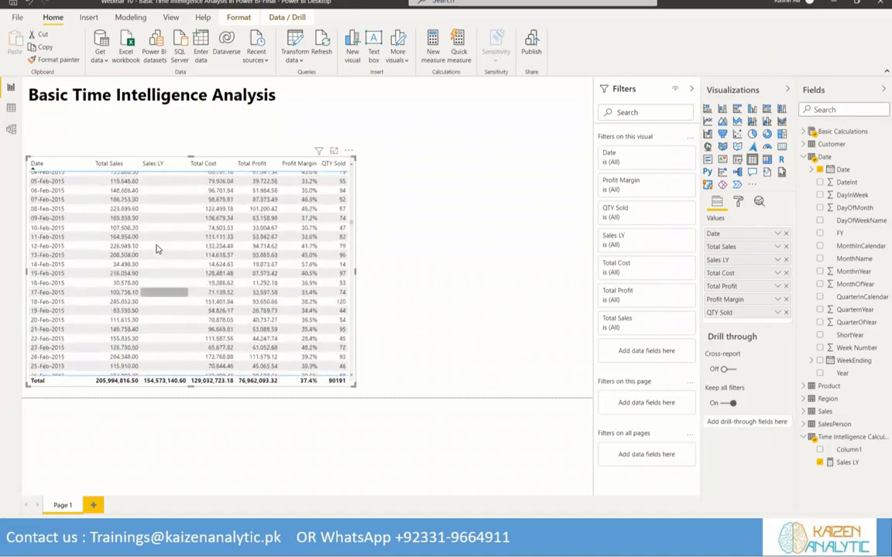
{"action": "scroll", "coordinate": [156, 247], "scroll_direction": "up", "scroll_amount": 20}
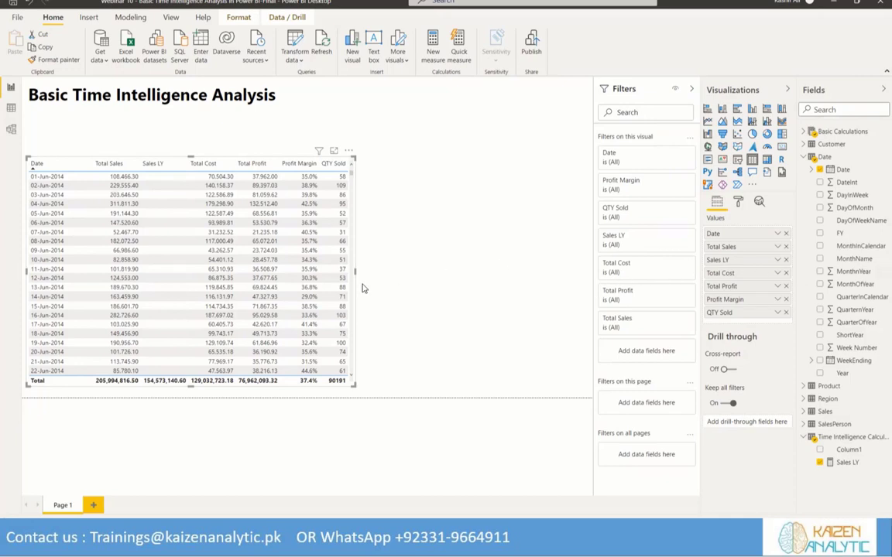
Widen the table visual slightly and delete Column1 from the Time Intelligence Calculations table
{"action": "left_click_drag", "start_coordinate": [353, 270], "coordinate": [359, 273]}
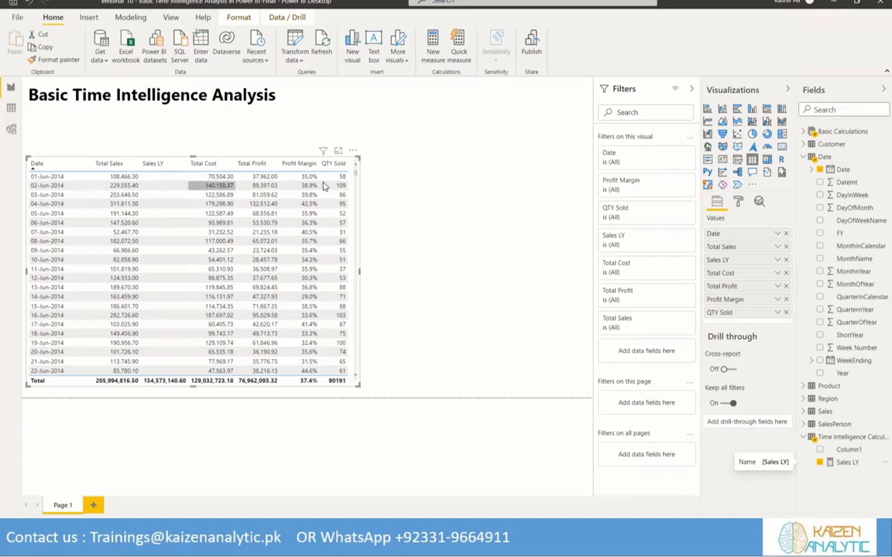
{"action": "right_click", "coordinate": [849, 462]}
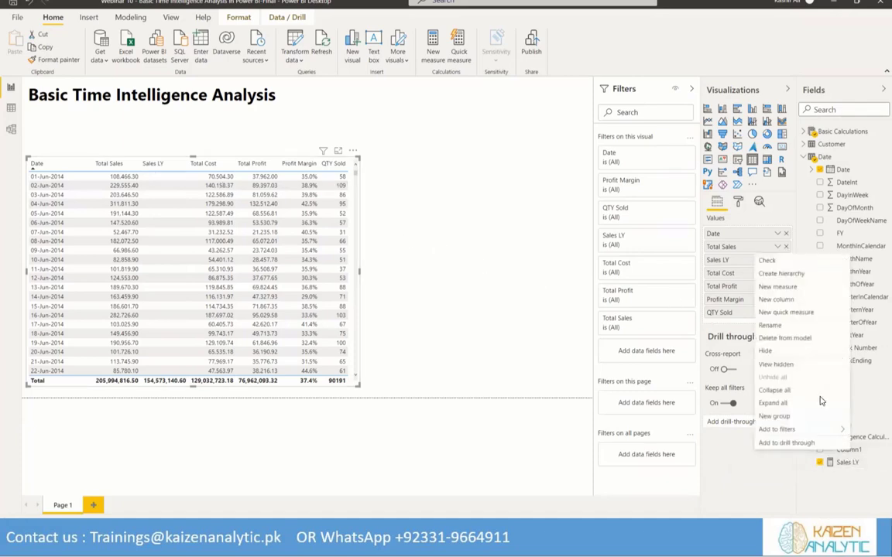
{"action": "left_click", "coordinate": [770, 339]}
{"action": "left_click", "coordinate": [496, 280]}
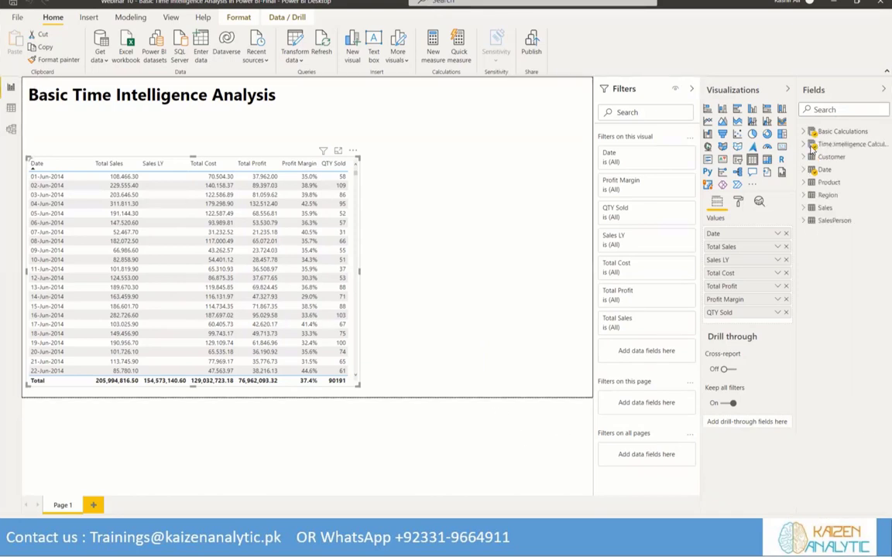
Expand Time Intelligence Calculations and create a new measure in it, replacing the default formula text with Profit LY =
{"action": "left_click", "coordinate": [848, 144]}
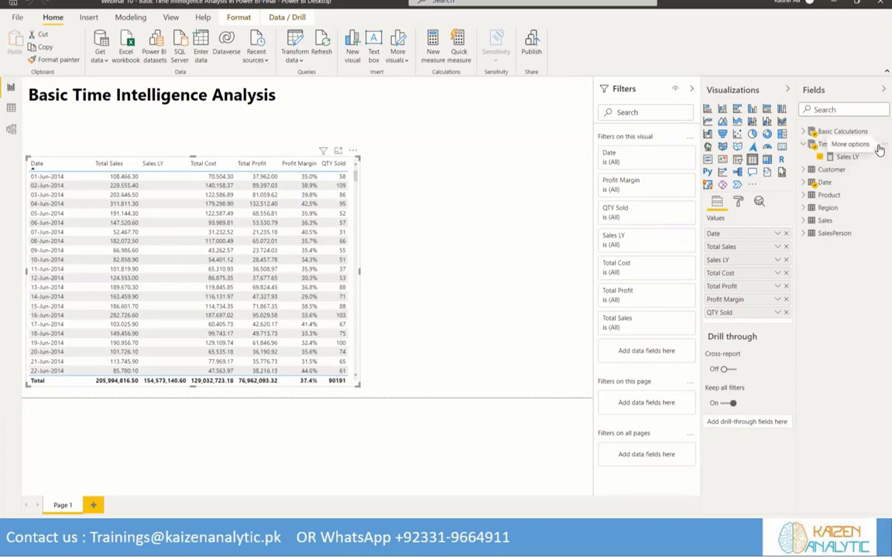
{"action": "left_click", "coordinate": [879, 148]}
{"action": "left_click", "coordinate": [833, 141]}
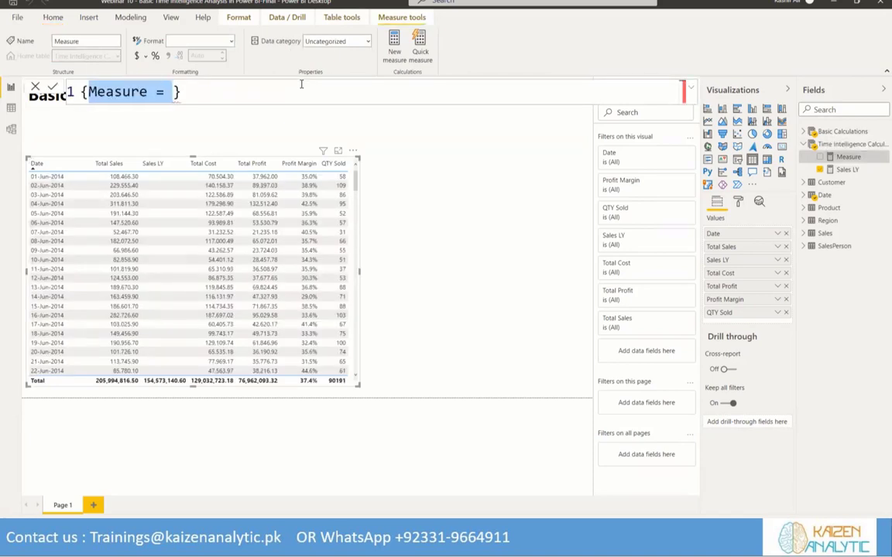
{"action": "type", "text": "rofit"}
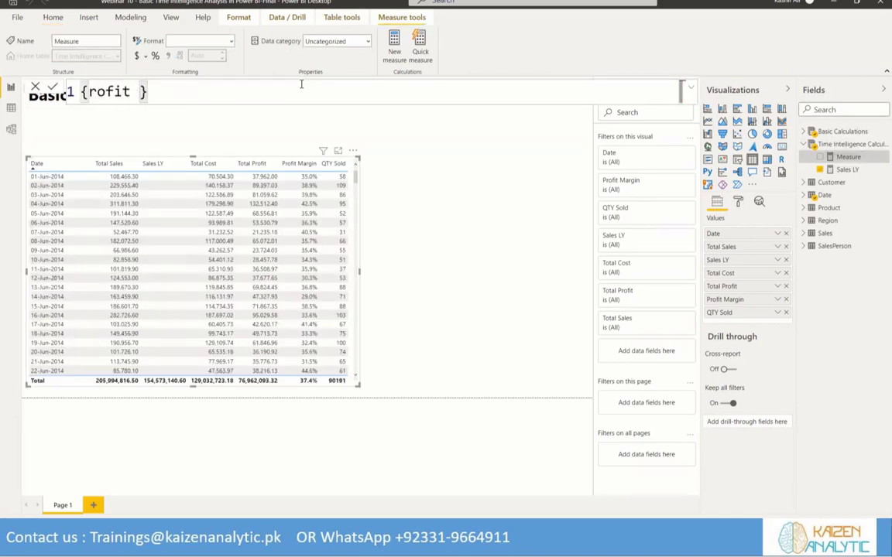
{"action": "key", "text": "BackSpace"}
{"action": "key", "text": "BackSpace"}
{"action": "key", "text": "BackSpace"}
{"action": "key", "text": "BackSpace"}
{"action": "key", "text": "BackSpace"}
{"action": "key", "text": "BackSpace"}
{"action": "key", "text": "BackSpace"}
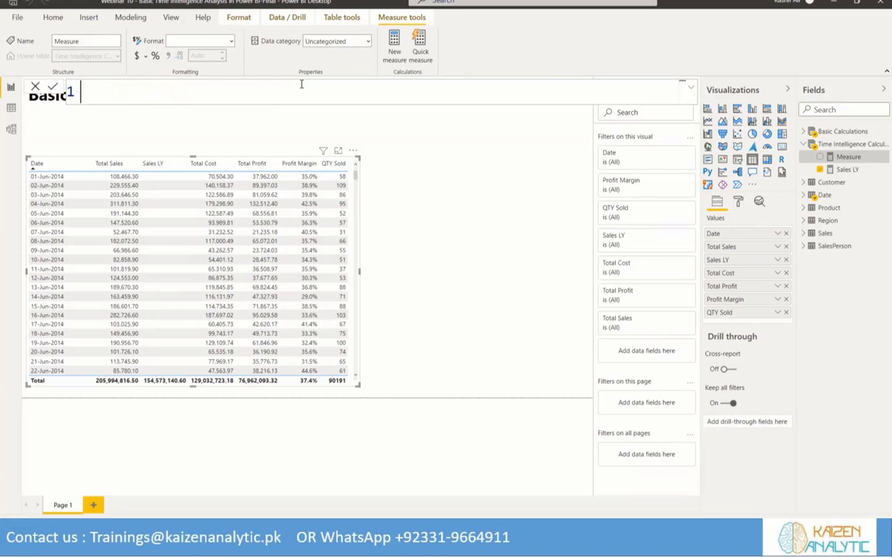
{"action": "type", "text": "Profit LY = cal"}
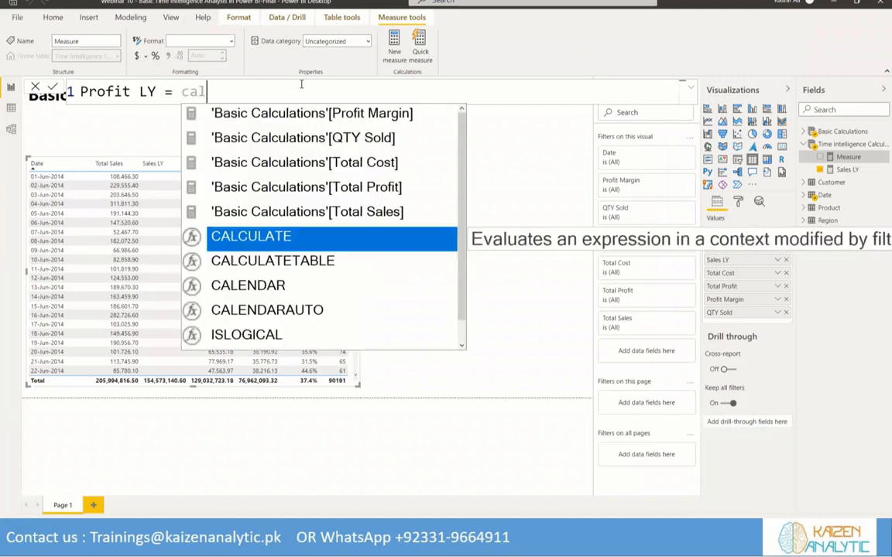
Begin the Profit LY expression with CALCULATE on the [Total Profit] measure
{"action": "key", "text": "Tab"}
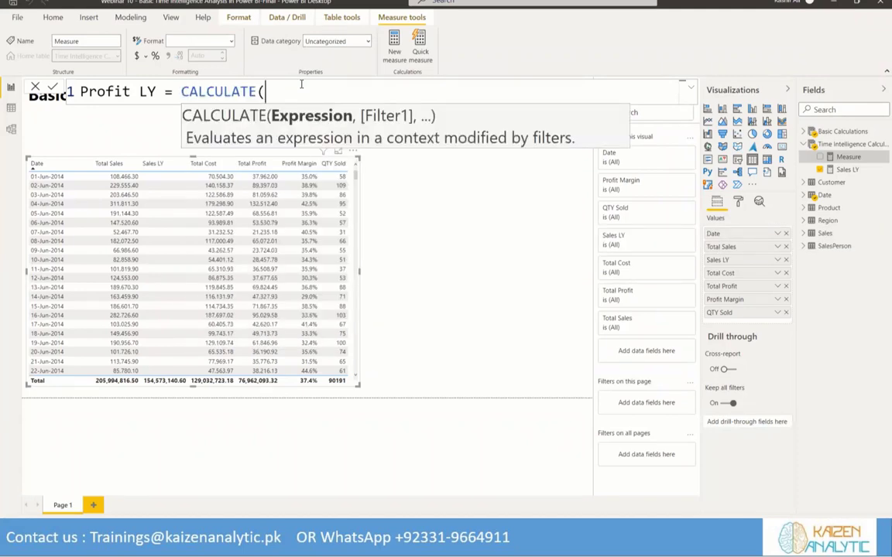
{"action": "type", "text": "Tot"}
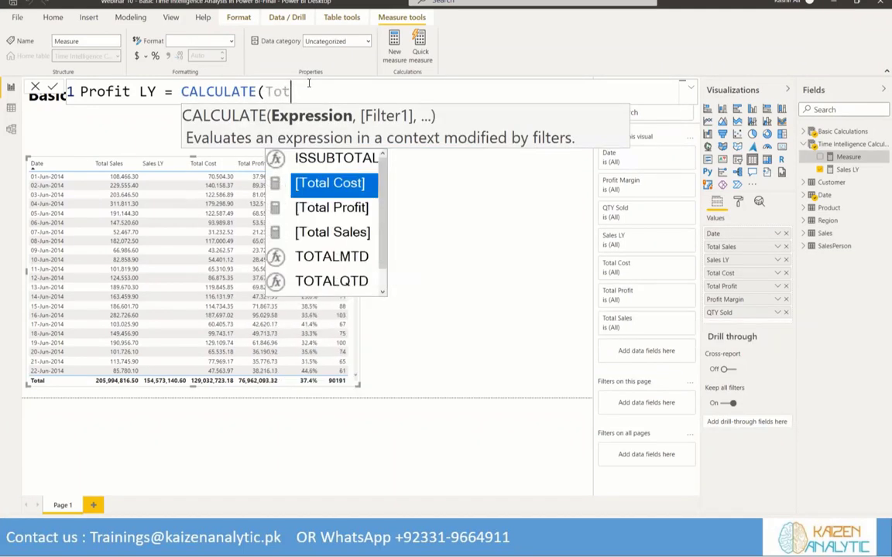
{"action": "key", "text": "Down"}
{"action": "key", "text": "Tab"}
Continue the Profit LY formula with a DATEADD filter that uses the 'Date'[Date] column as its dates argument
{"action": "type", "text": ", Date"}
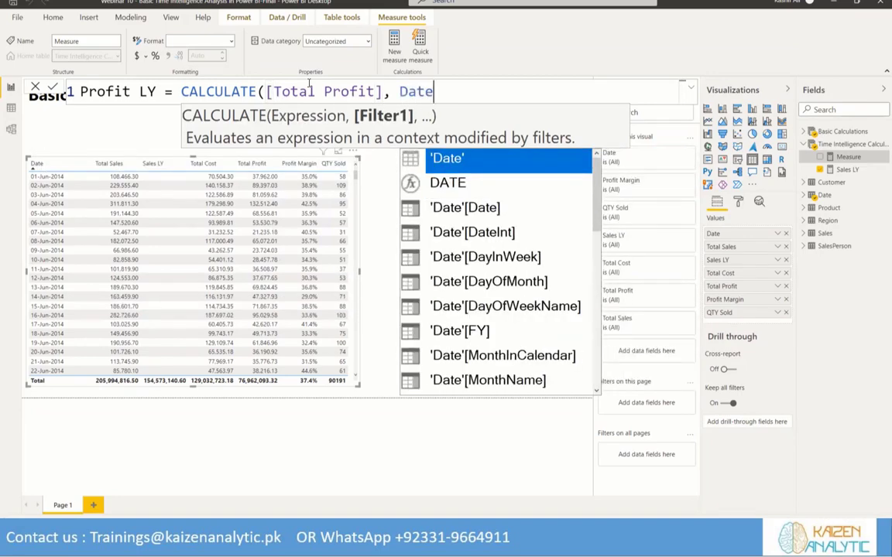
{"action": "type", "text": "a"}
{"action": "key", "text": "Tab"}
{"action": "type", "text": "Date"}
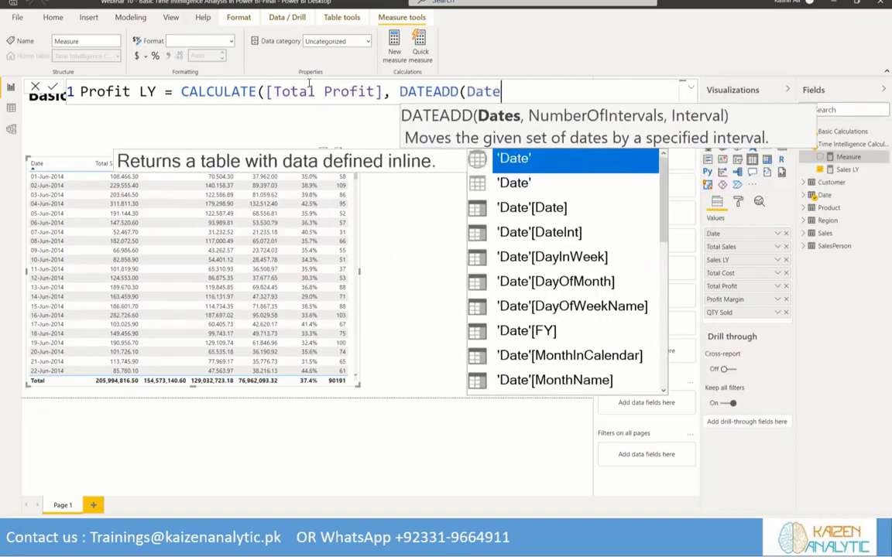
{"action": "key", "text": "Down"}
{"action": "key", "text": "Tab"}
{"action": "type", "text": ", "}
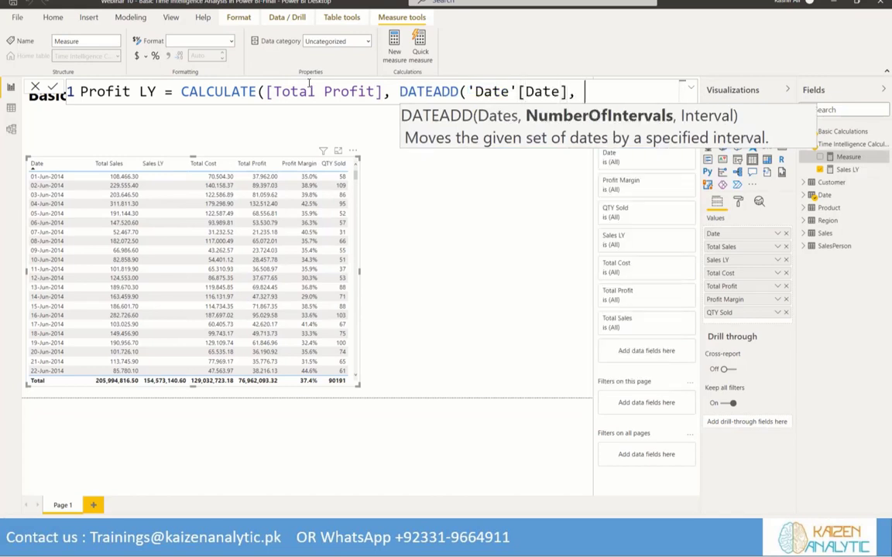
{"action": "type", "text": "-1, Year"}
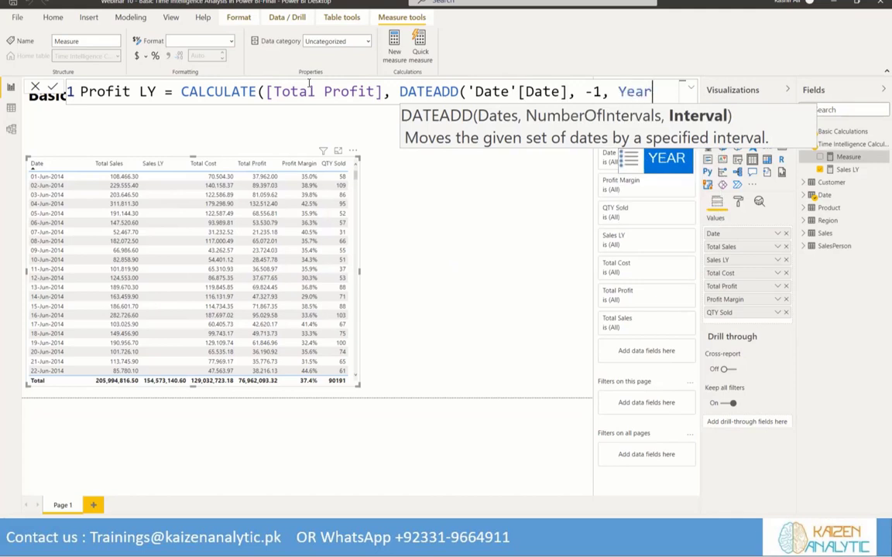
Finish DATEADD with an interval of -1 YEAR and commit the Profit LY measure
{"action": "key", "text": "Tab"}
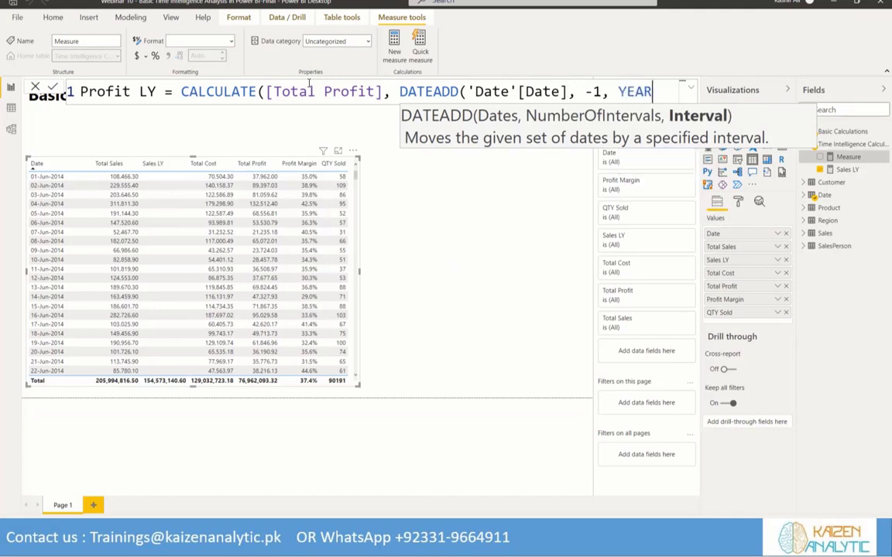
{"action": "type", "text": ")"}
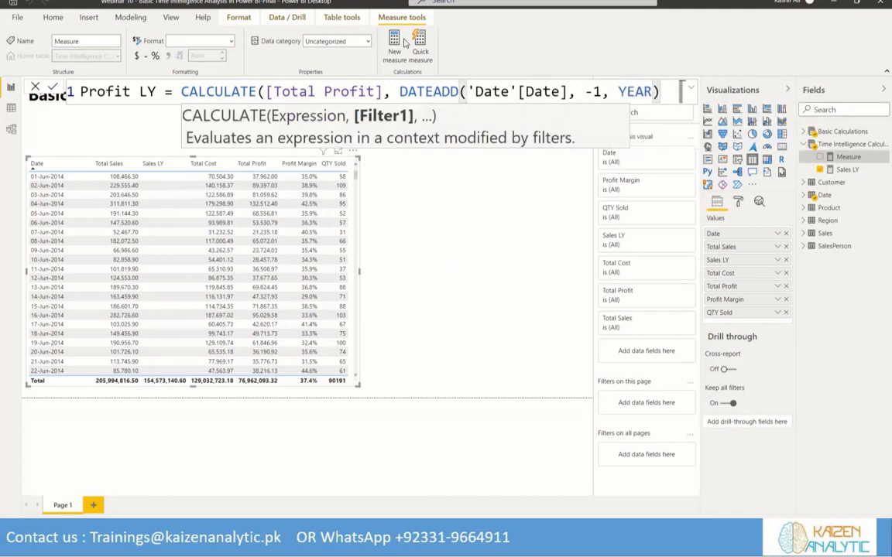
{"action": "left_click", "coordinate": [52, 88]}
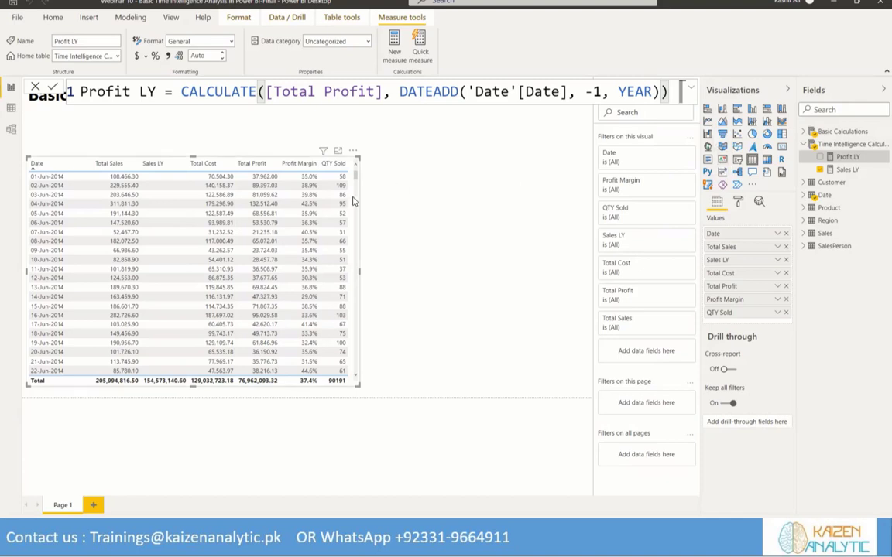
Shrink the table visual to the lower part of its area, then add a small KPI visual above and to the right of it
{"action": "left_click_drag", "start_coordinate": [358, 155], "coordinate": [346, 251]}
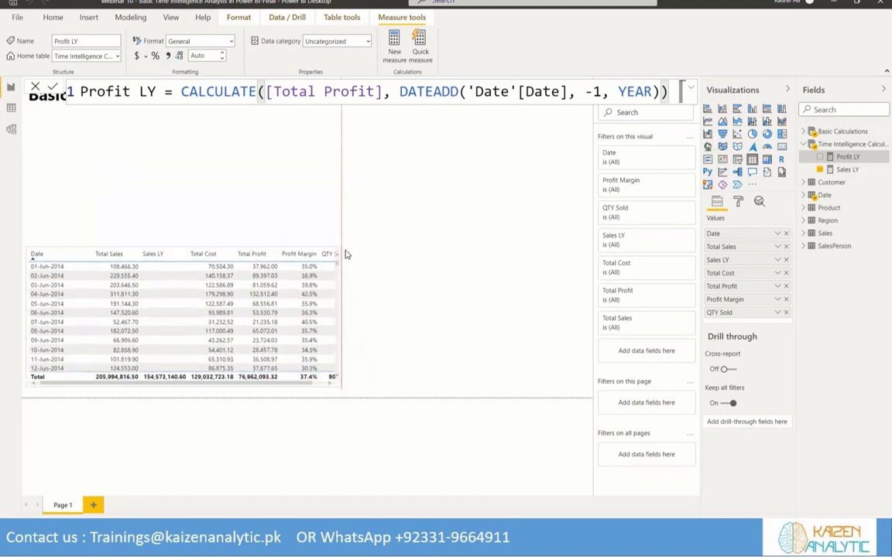
{"action": "left_click", "coordinate": [450, 268]}
{"action": "left_click", "coordinate": [724, 161]}
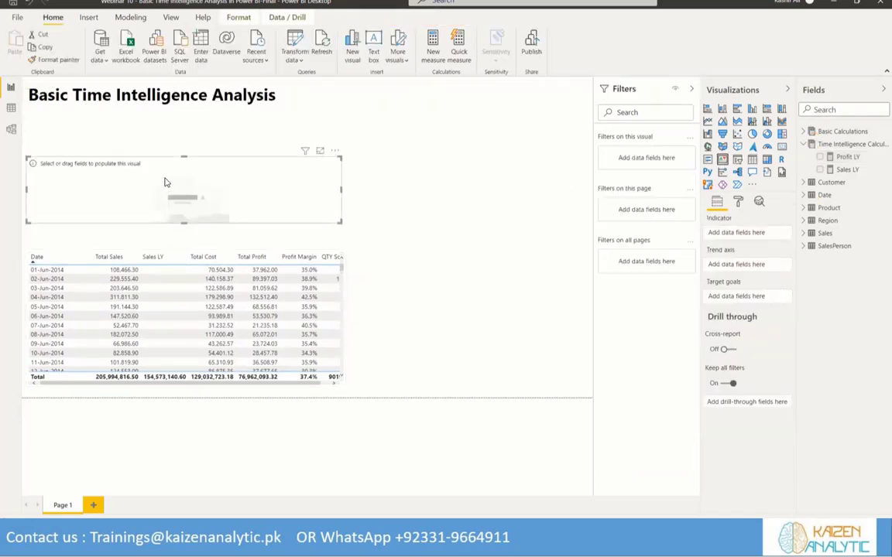
{"action": "left_click_drag", "start_coordinate": [25, 188], "coordinate": [411, 184]}
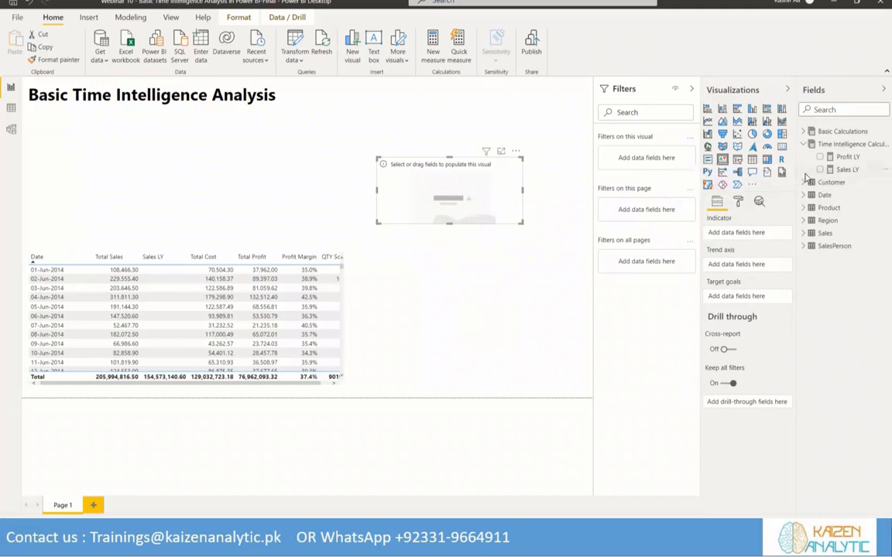
Set Total Sales as the KPI's indicator and Month from the date hierarchy as its trend axis, and move the KPI slightly lower
{"action": "left_click", "coordinate": [805, 130]}
{"action": "left_click_drag", "start_coordinate": [850, 195], "coordinate": [726, 232]}
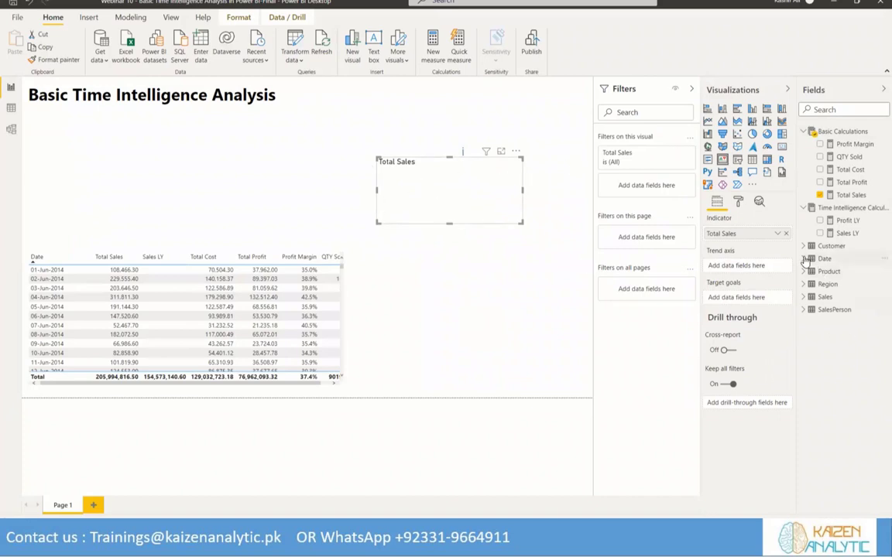
{"action": "left_click", "coordinate": [804, 259]}
{"action": "left_click", "coordinate": [812, 271]}
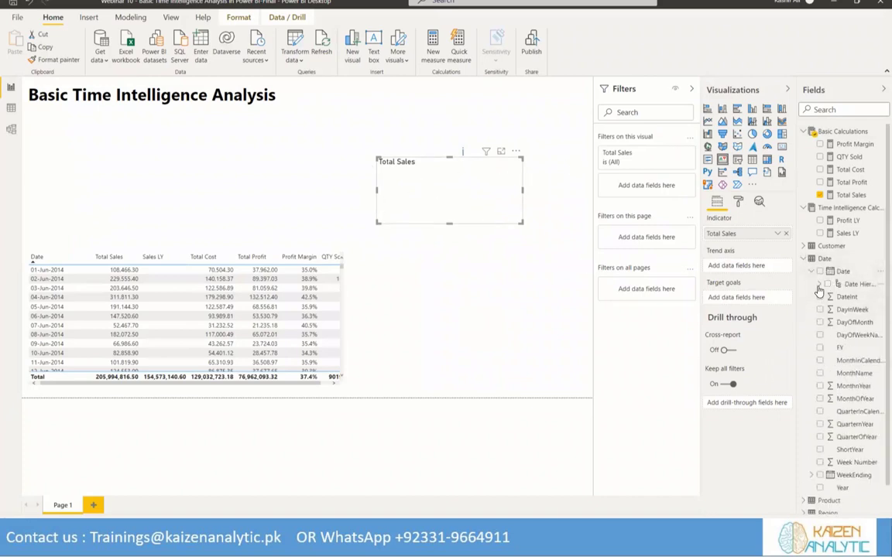
{"action": "left_click", "coordinate": [819, 285]}
{"action": "left_click_drag", "start_coordinate": [855, 322], "coordinate": [740, 266]}
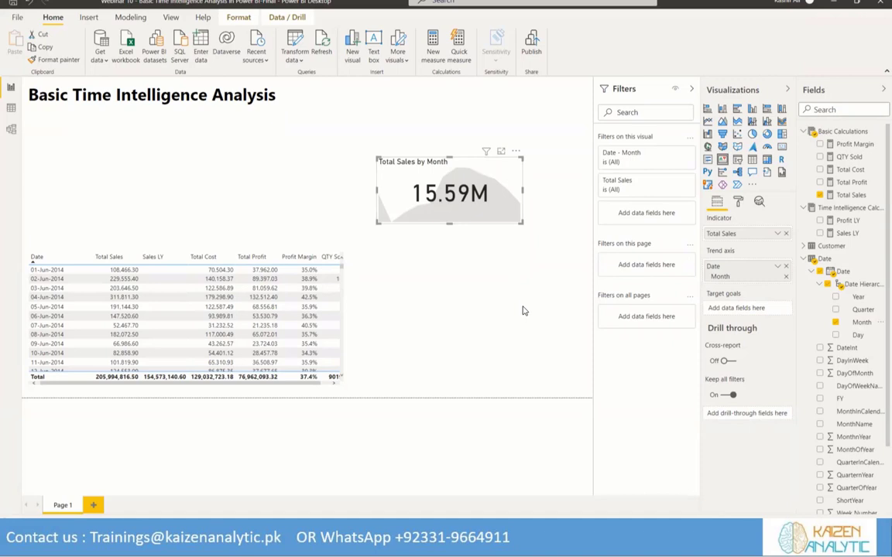
{"action": "left_click_drag", "start_coordinate": [438, 222], "coordinate": [432, 270]}
{"action": "left_click", "coordinate": [414, 238]}
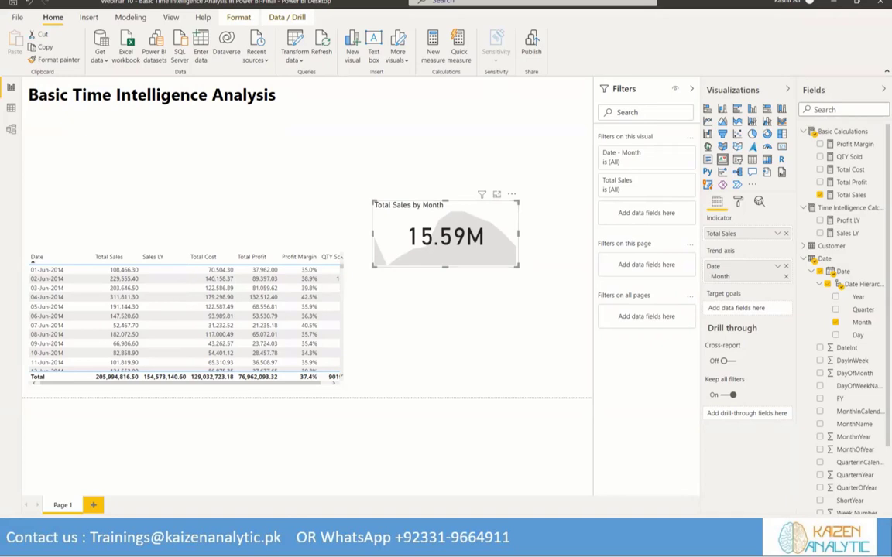
Add a slicer on the Date table's Year field, narrowed and placed level with the report title at the page's upper-right corner
{"action": "left_click", "coordinate": [490, 132]}
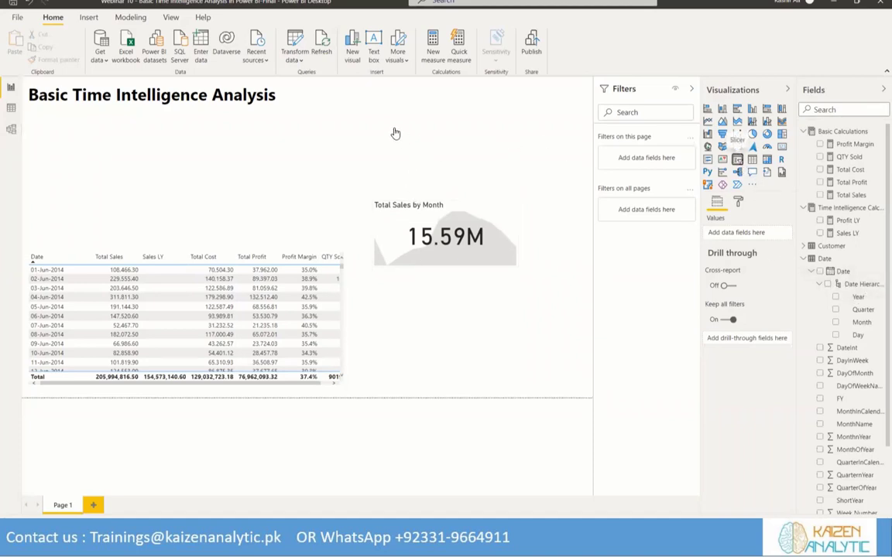
{"action": "left_click_drag", "start_coordinate": [233, 175], "coordinate": [472, 125]}
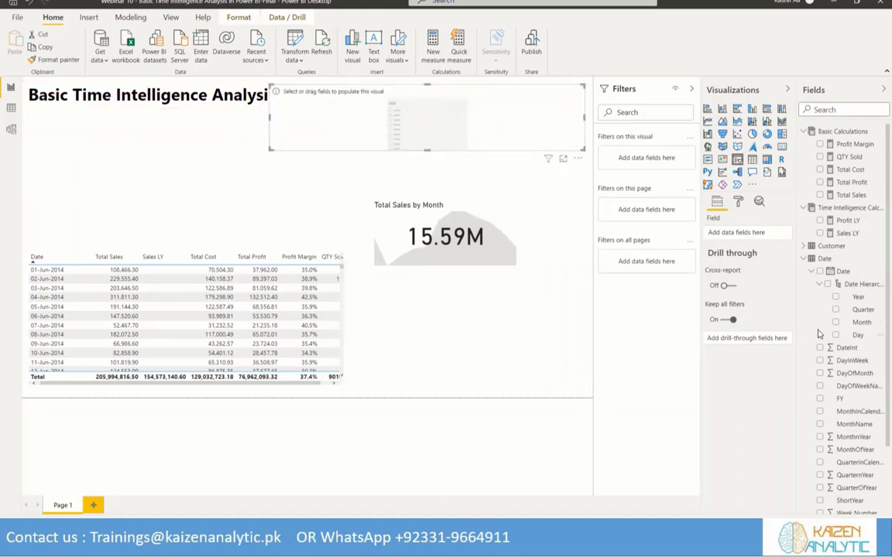
{"action": "left_click", "coordinate": [811, 271]}
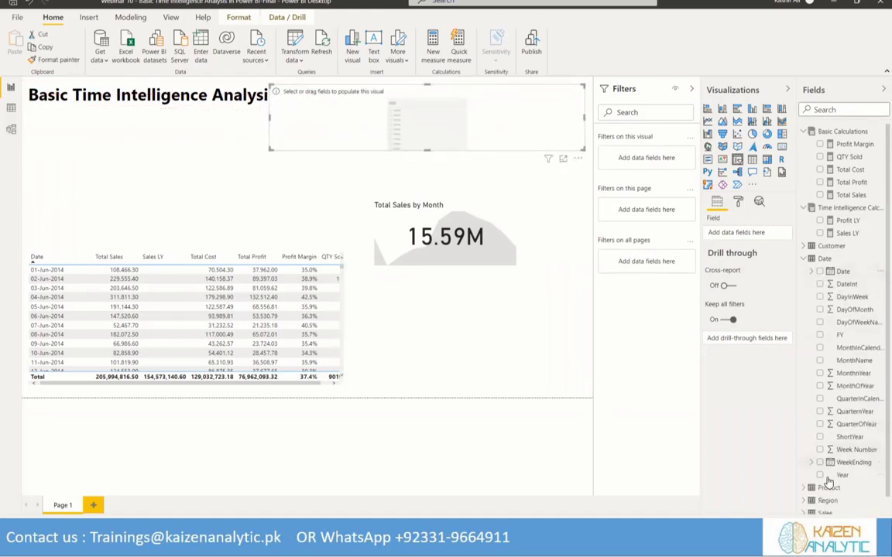
{"action": "left_click_drag", "start_coordinate": [842, 474], "coordinate": [476, 138]}
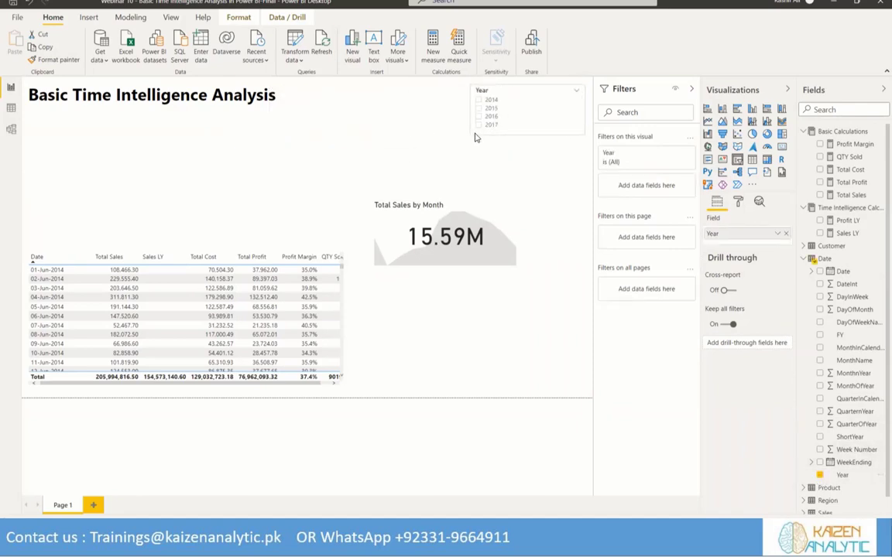
Give the Year slicer's items a light grey background and choose their font color
{"action": "left_click", "coordinate": [737, 202]}
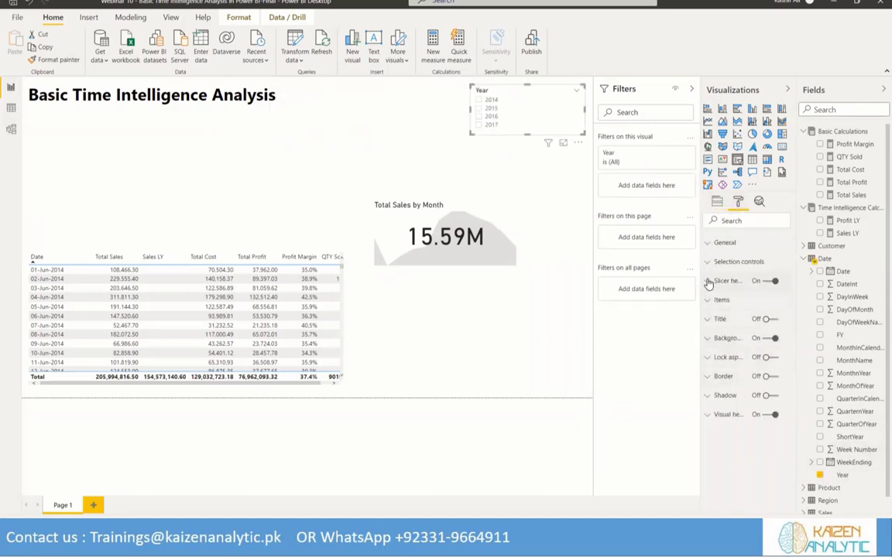
{"action": "left_click", "coordinate": [722, 300]}
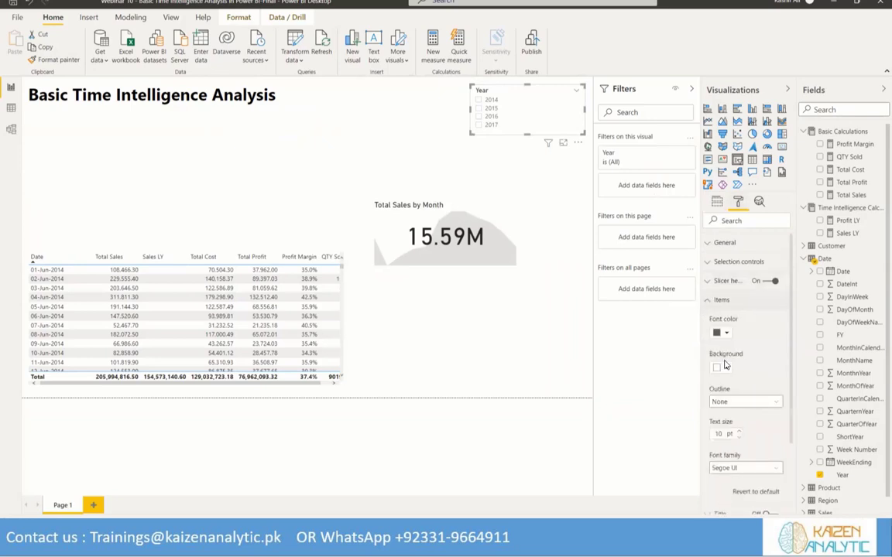
{"action": "left_click", "coordinate": [728, 368]}
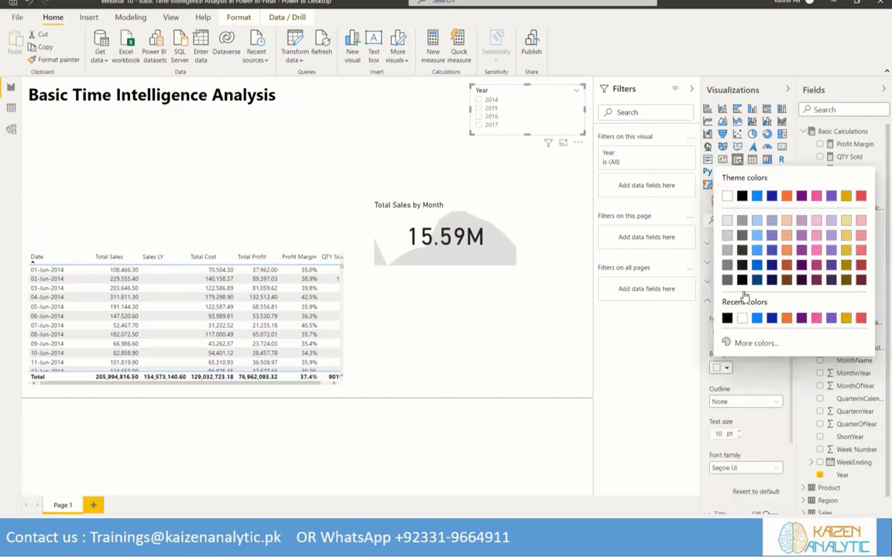
{"action": "left_click", "coordinate": [728, 221]}
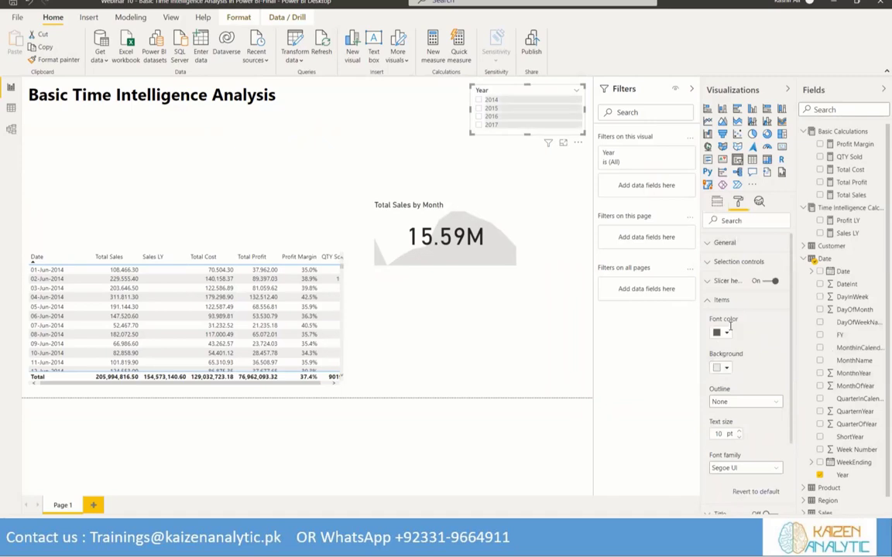
{"action": "left_click", "coordinate": [723, 336]}
{"action": "left_click", "coordinate": [741, 353]}
{"action": "left_click", "coordinate": [709, 301]}
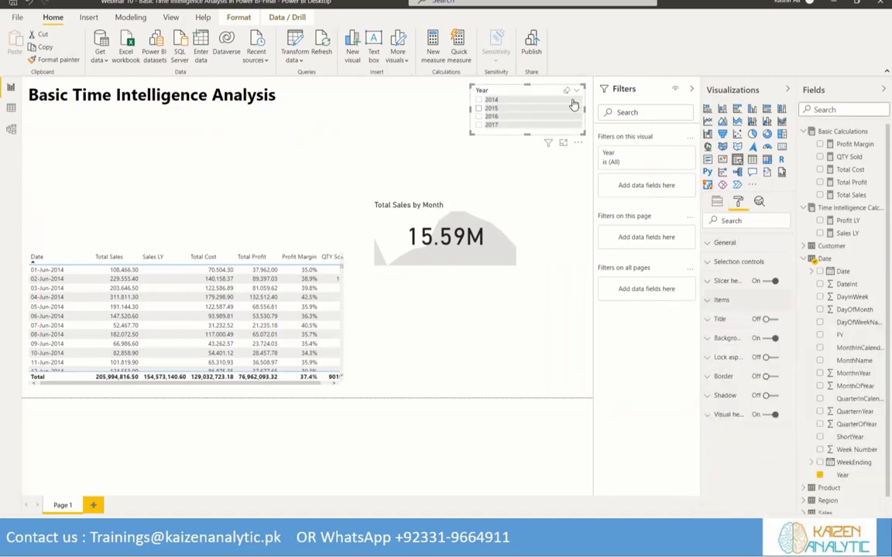
Set the Year slicer's orientation to Horizontal and reduce its height to about 54
{"action": "left_click", "coordinate": [576, 90]}
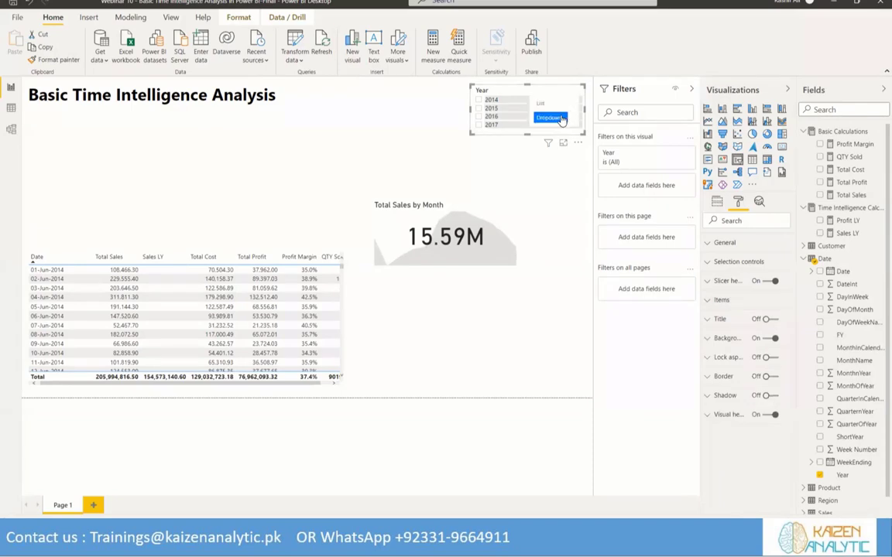
{"action": "left_click", "coordinate": [718, 243]}
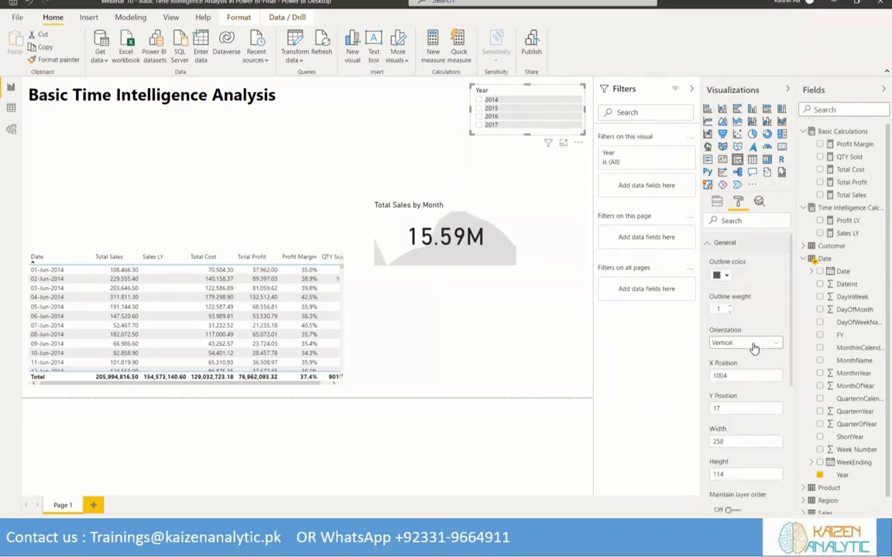
{"action": "left_click", "coordinate": [754, 348]}
{"action": "left_click", "coordinate": [755, 365]}
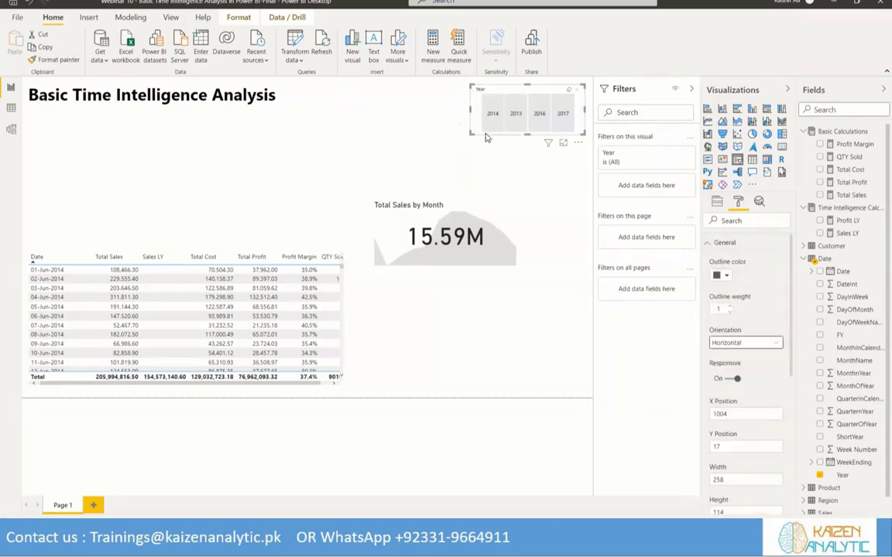
{"action": "left_click_drag", "start_coordinate": [526, 136], "coordinate": [531, 110]}
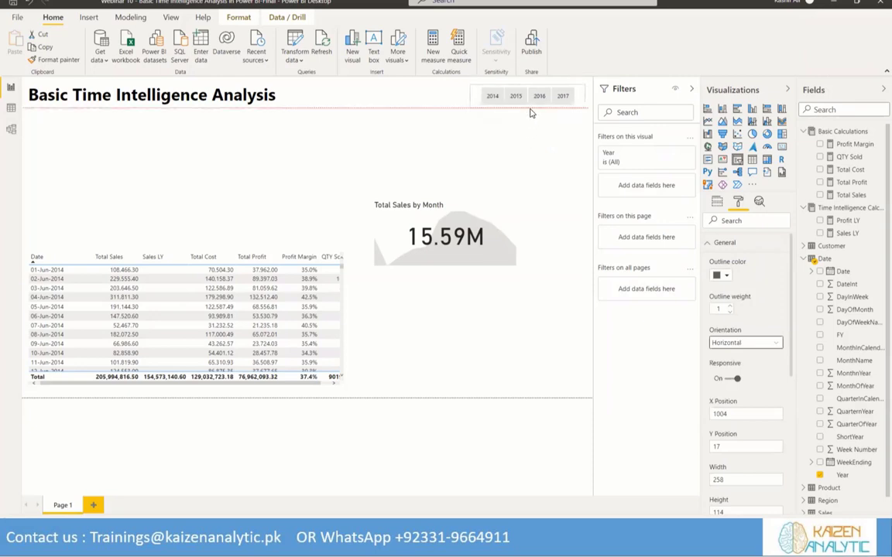
Test the Year slicer by filtering the report by 2017, 2016, 2015 and 2014, and end with no year selected
{"action": "left_click", "coordinate": [563, 97]}
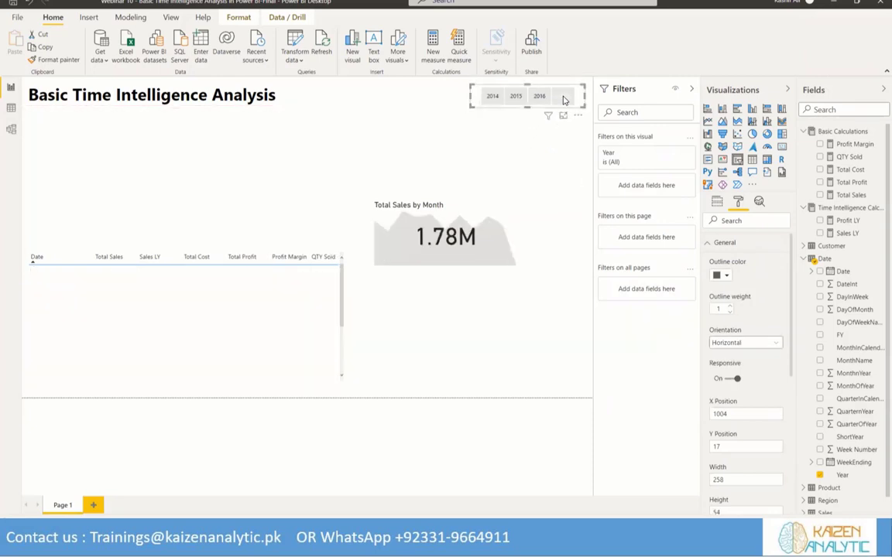
{"action": "left_click", "coordinate": [540, 97]}
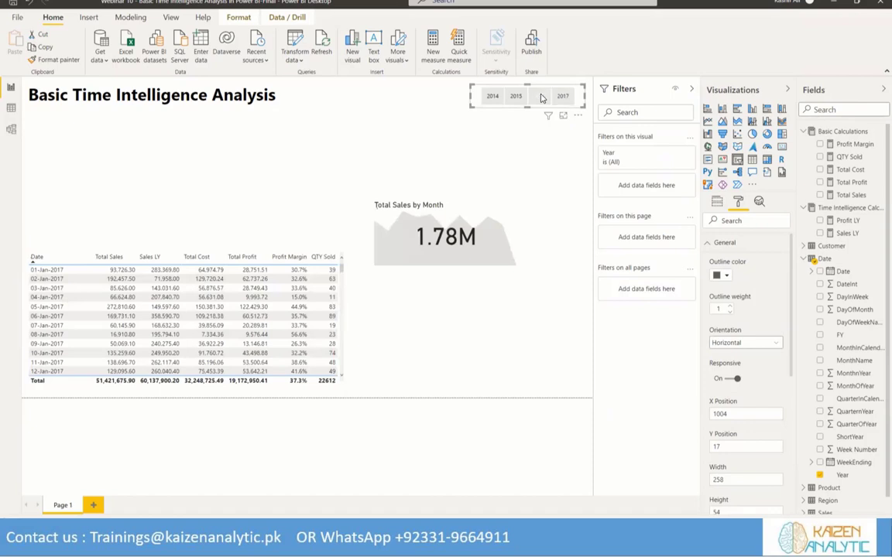
{"action": "left_click", "coordinate": [514, 96]}
{"action": "left_click", "coordinate": [487, 96]}
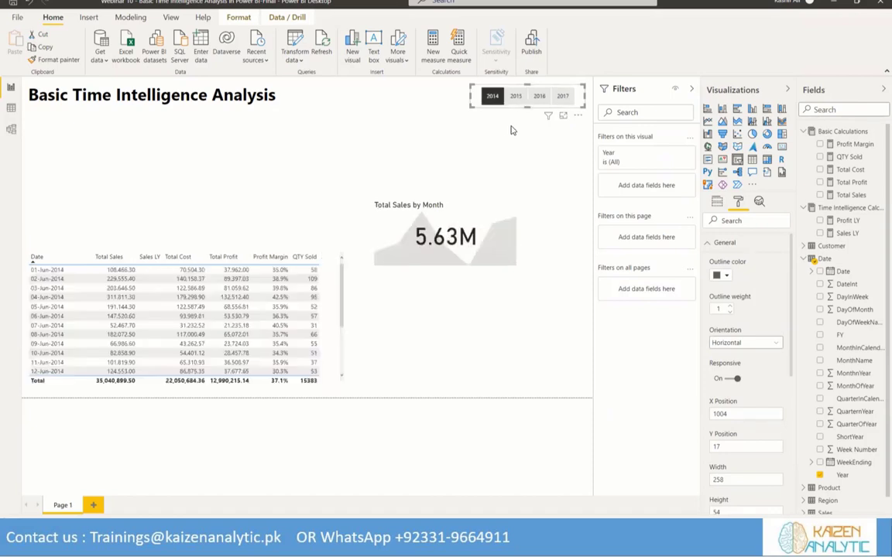
{"action": "left_click", "coordinate": [540, 96]}
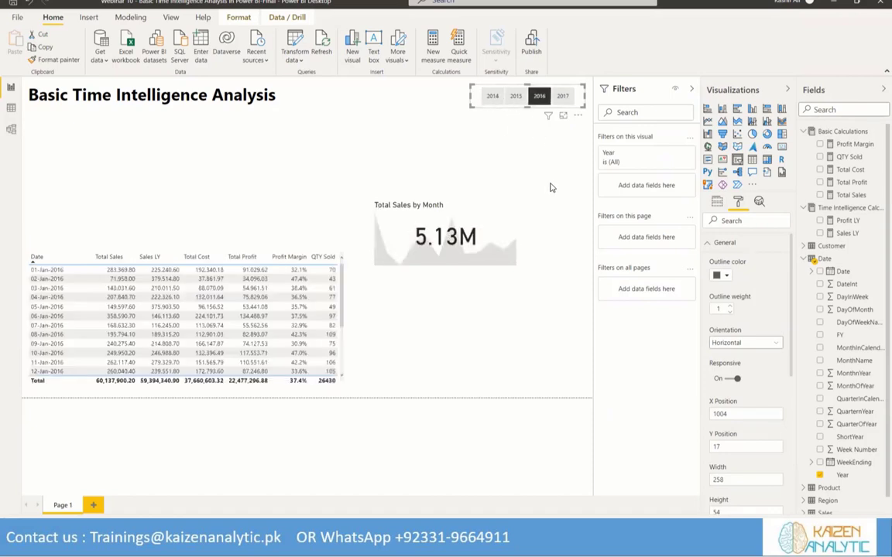
{"action": "left_click", "coordinate": [540, 98]}
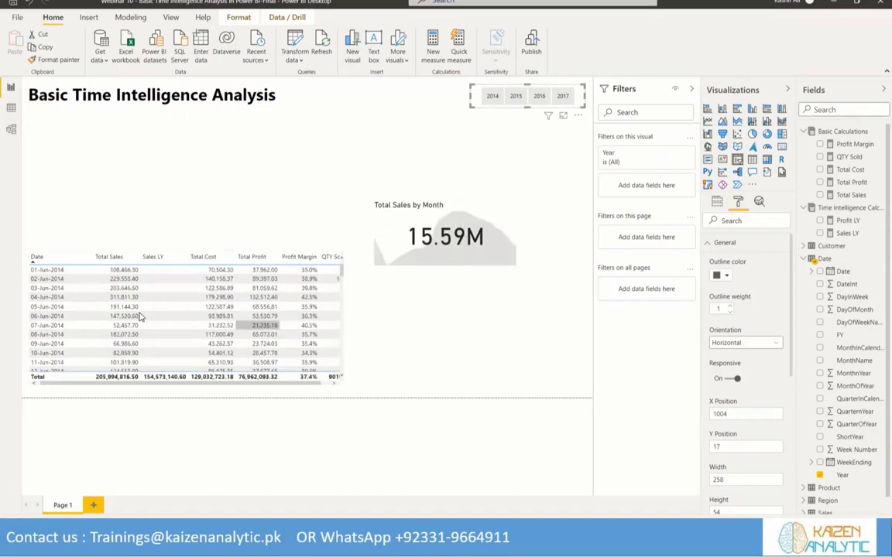
Review the 2014 and 2015 rows in the table, then filter the report to 2016 with the Year slicer
{"action": "scroll", "coordinate": [155, 319], "scroll_direction": "down", "scroll_amount": 20}
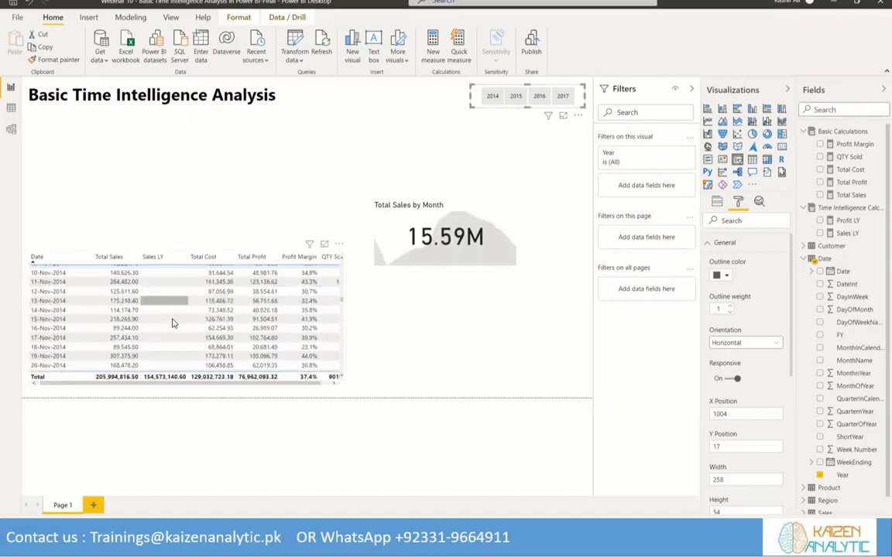
{"action": "scroll", "coordinate": [172, 323], "scroll_direction": "down", "scroll_amount": 20}
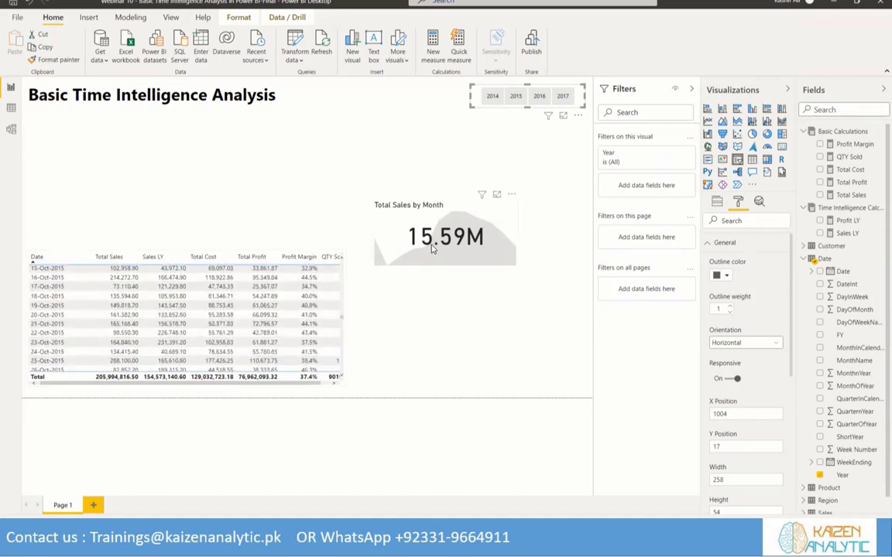
{"action": "left_click", "coordinate": [538, 98]}
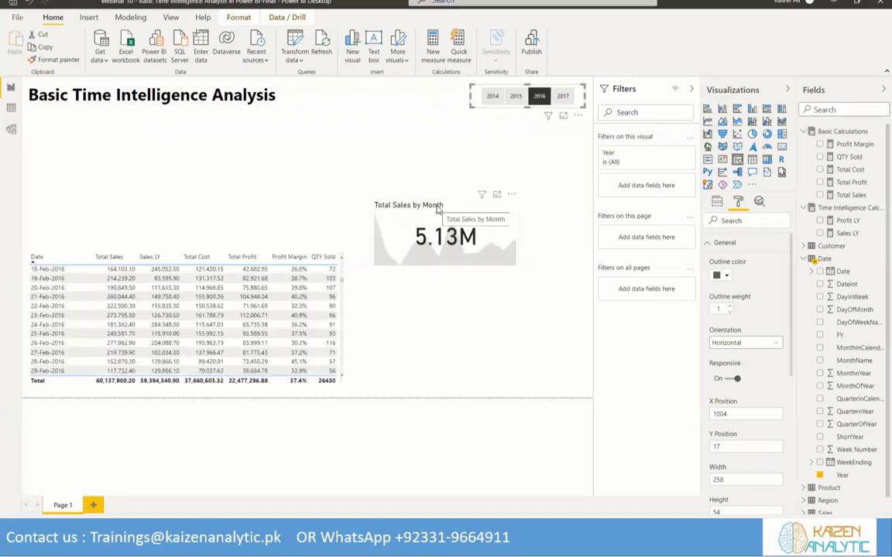
Add Sales LY as the target goal of the Total Sales KPI visual
{"action": "left_click", "coordinate": [391, 225]}
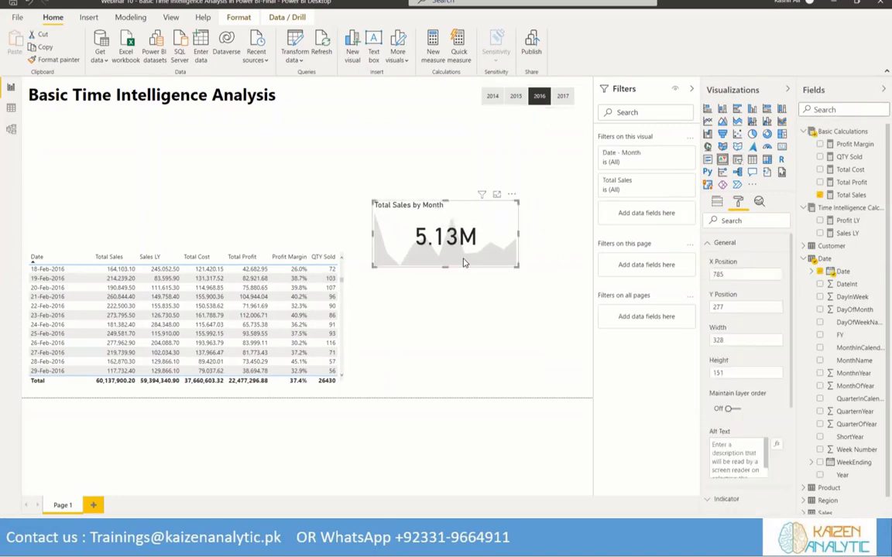
{"action": "left_click", "coordinate": [707, 243]}
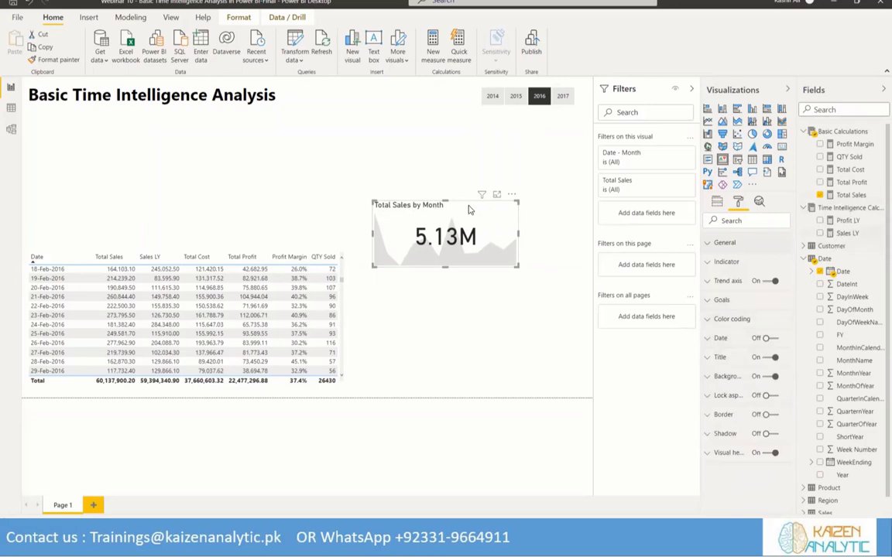
{"action": "left_click", "coordinate": [716, 201]}
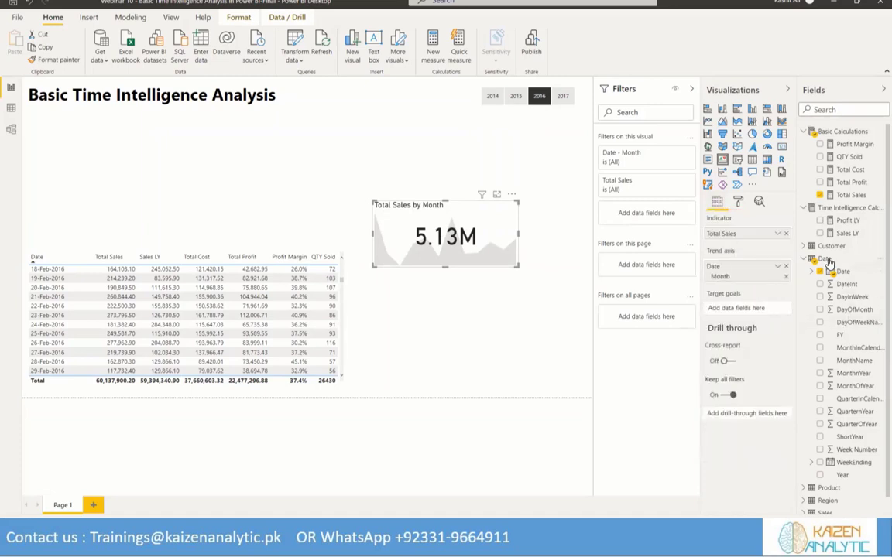
{"action": "left_click_drag", "start_coordinate": [845, 233], "coordinate": [740, 313]}
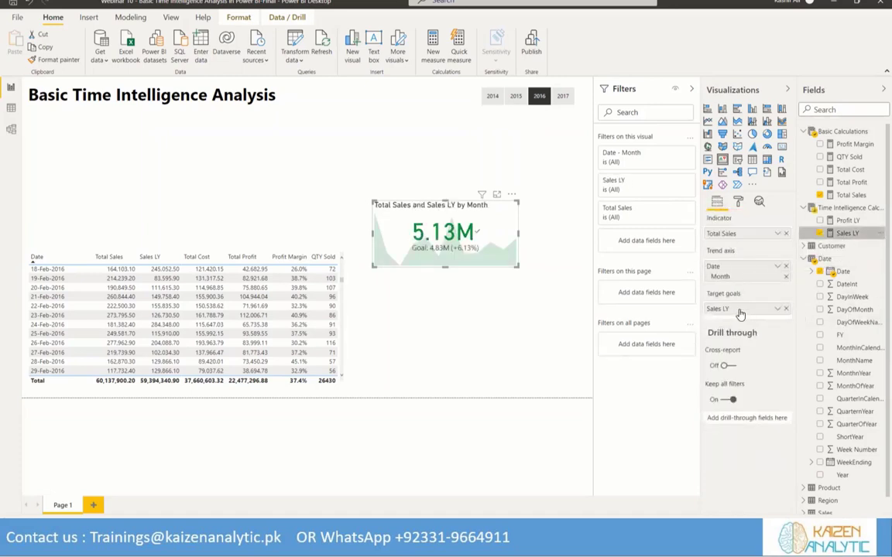
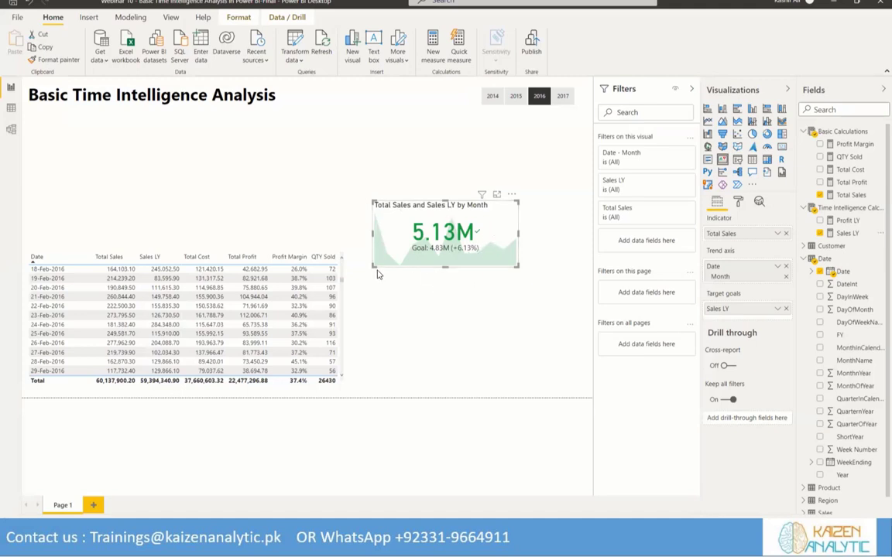
Remove the daily sales and profit table from the report page
{"action": "left_click", "coordinate": [540, 98]}
{"action": "left_click", "coordinate": [340, 247]}
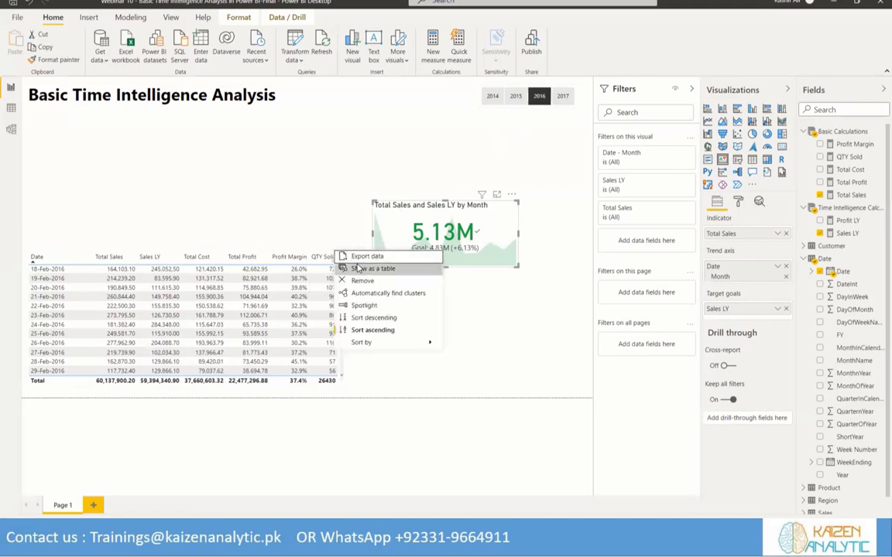
{"action": "left_click", "coordinate": [364, 283]}
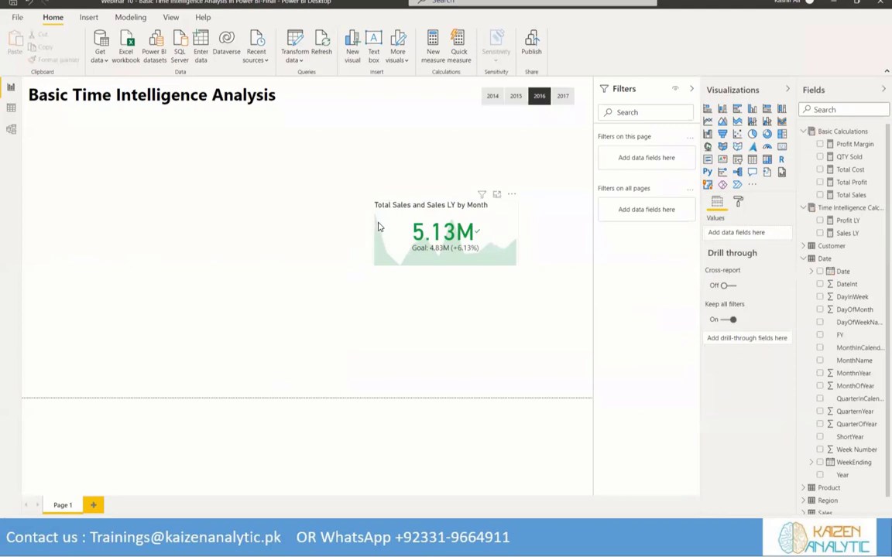
Change the goal label of the Total Sales KPI visual to Sales LY
{"action": "left_click", "coordinate": [448, 254]}
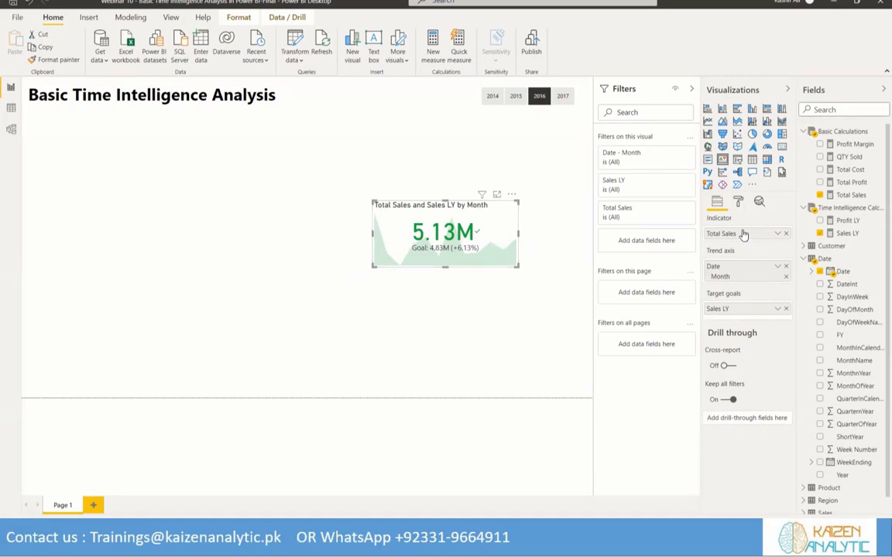
{"action": "left_click", "coordinate": [739, 203]}
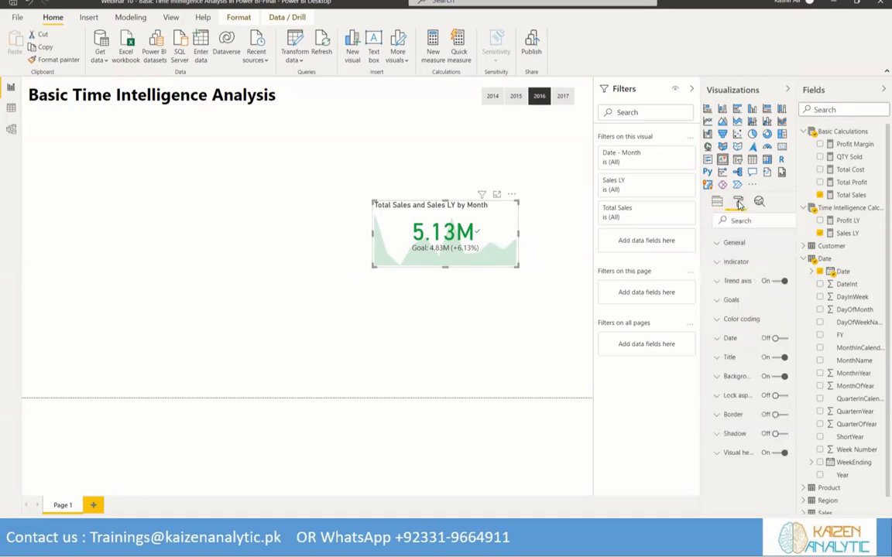
{"action": "left_click", "coordinate": [724, 299]}
{"action": "double_click", "coordinate": [727, 371]}
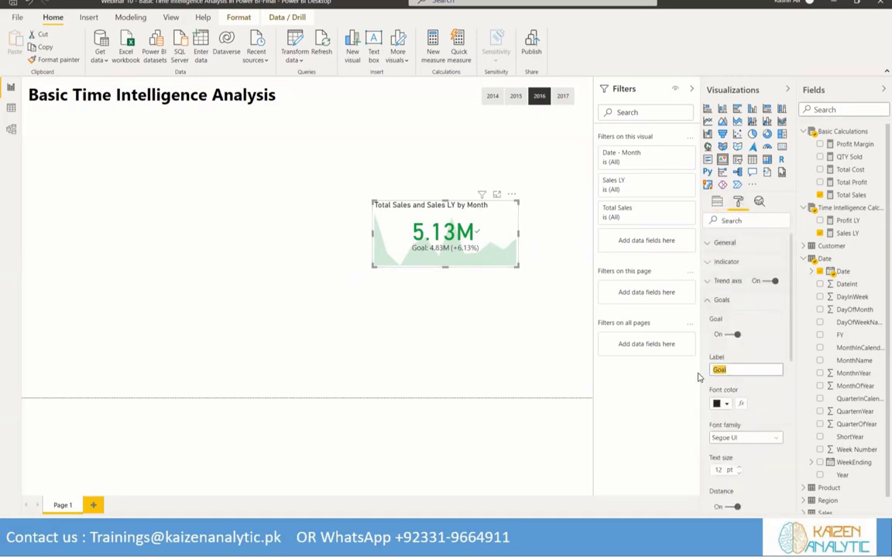
{"action": "type", "text": "Sales LY"}
{"action": "left_click", "coordinate": [711, 302]}
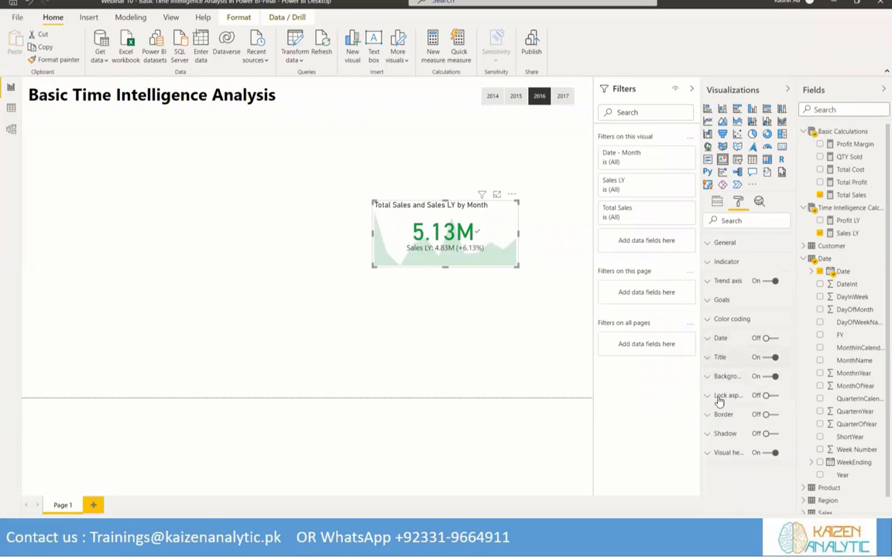
Change the title text of the sales KPI visual to "Sales (CY vs LY)"
{"action": "left_click", "coordinate": [720, 357]}
{"action": "left_click_drag", "start_coordinate": [726, 389], "coordinate": [711, 388]}
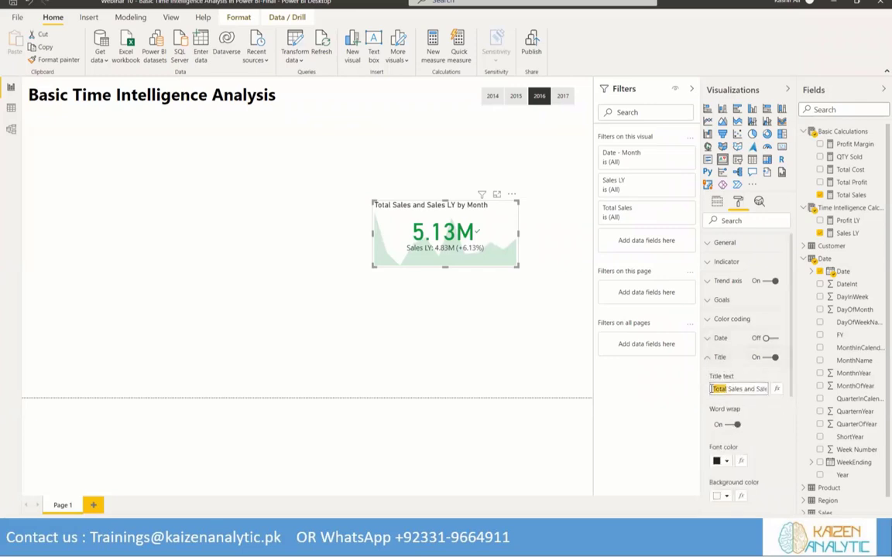
{"action": "key", "text": "Delete"}
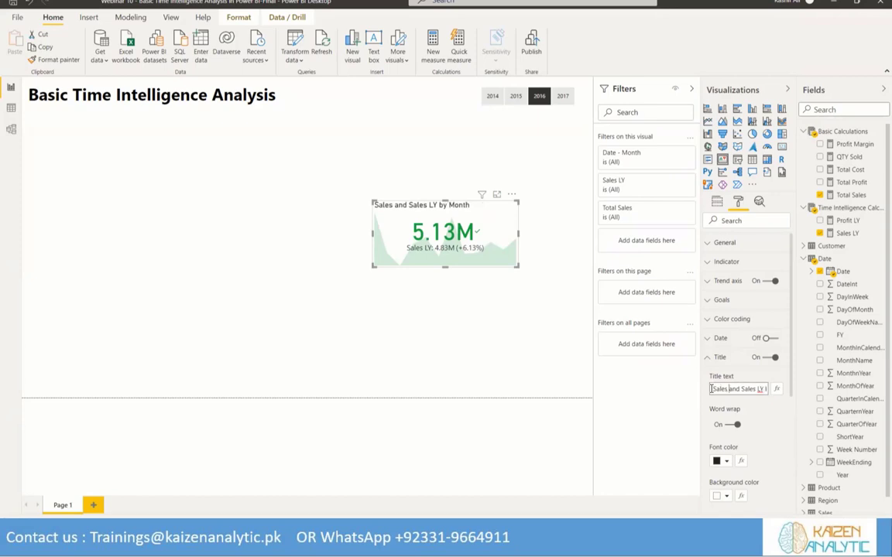
{"action": "type", "text": "("}
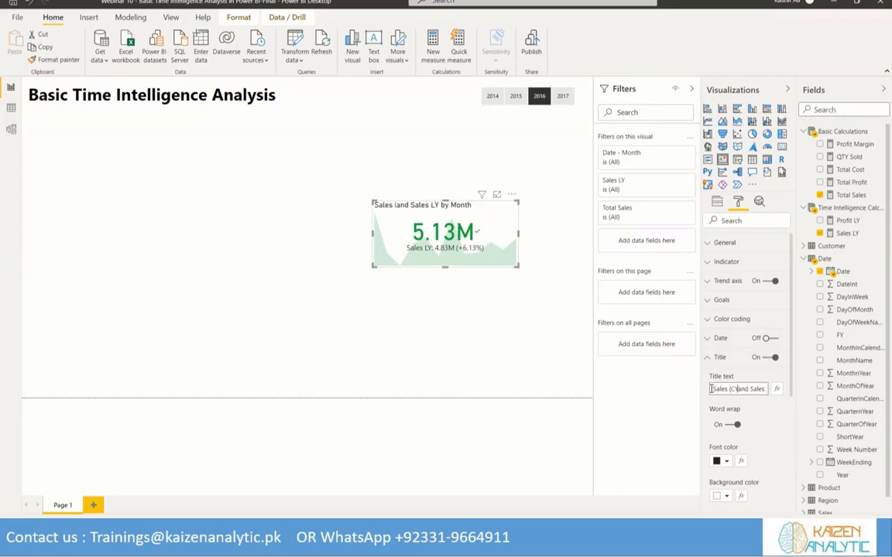
{"action": "type", "text": "CY vs"}
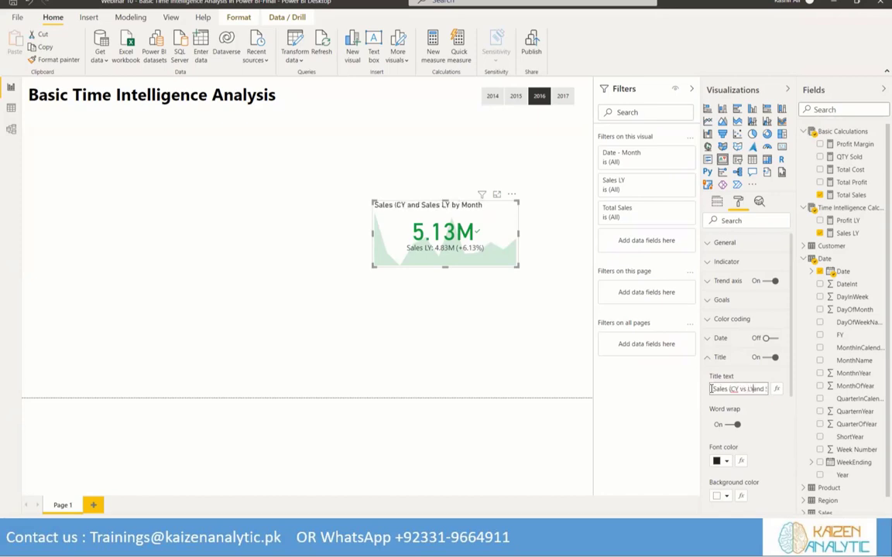
{"action": "type", "text": " LY)"}
{"action": "key", "text": "Delete"}
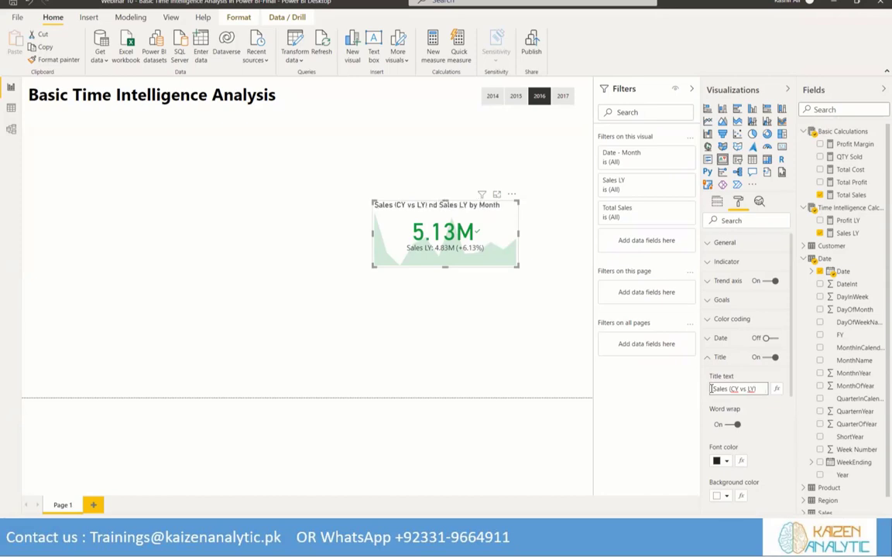
{"action": "key", "text": "shift+End"}
{"action": "key", "text": "Delete"}
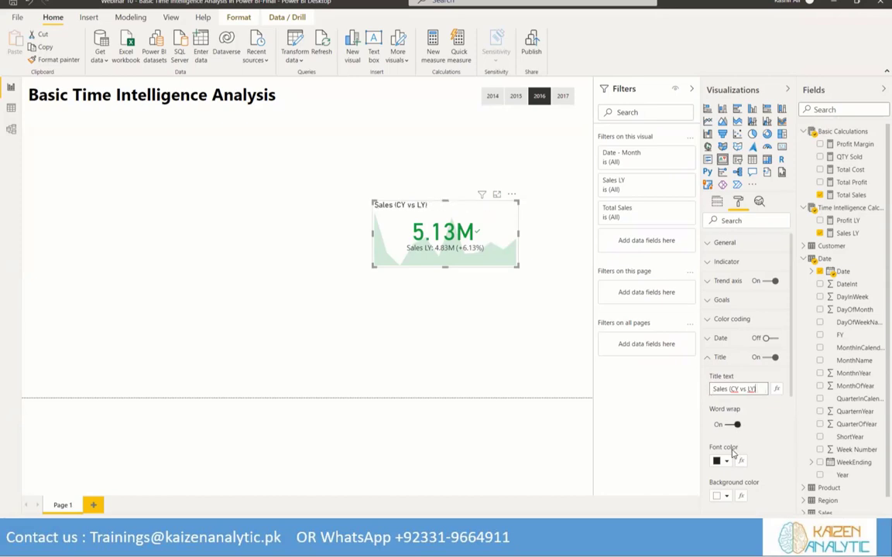
Give the sales KPI's title a light grey background and centre alignment, and shrink the visual to a compact card
{"action": "scroll", "coordinate": [755, 464], "scroll_direction": "down", "scroll_amount": 2}
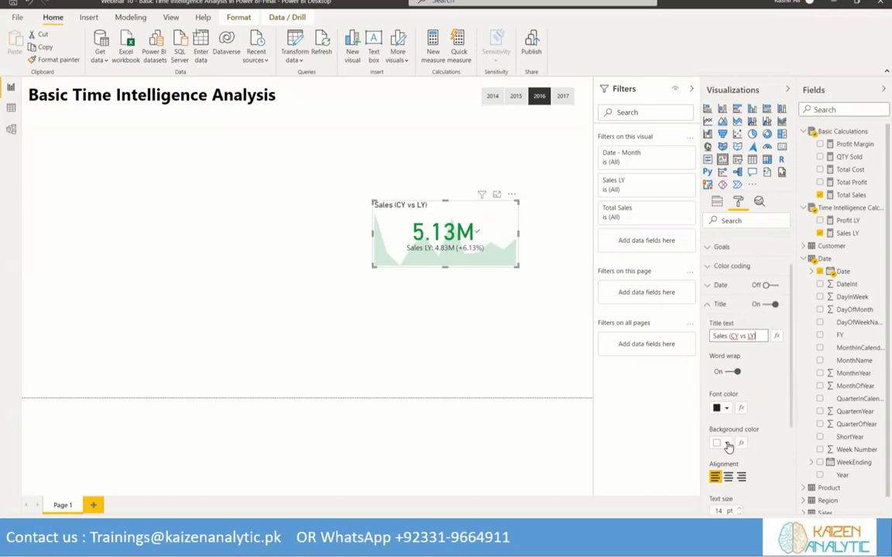
{"action": "left_click", "coordinate": [726, 443]}
{"action": "left_click", "coordinate": [727, 272]}
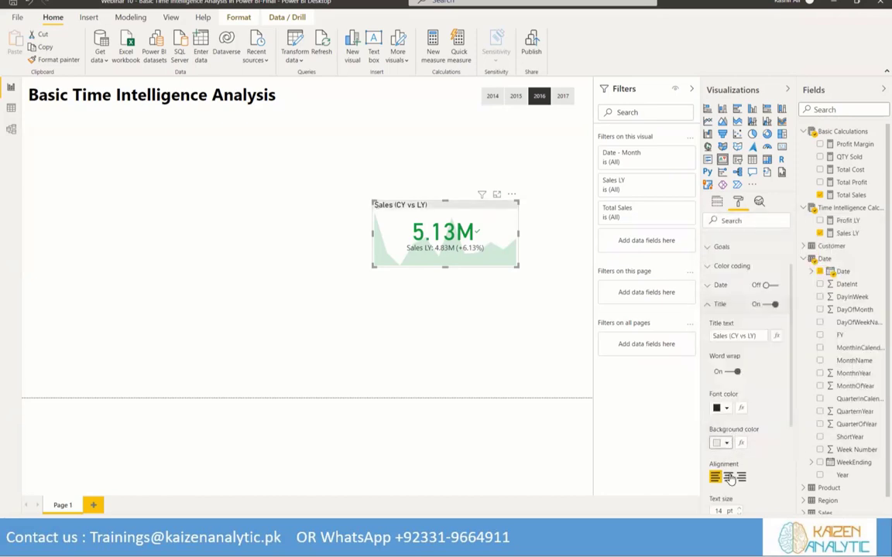
{"action": "left_click", "coordinate": [728, 477]}
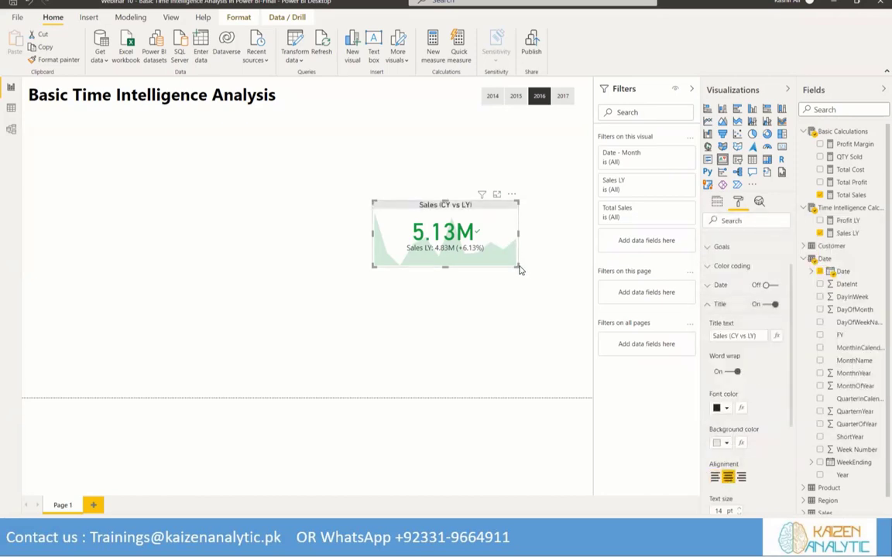
{"action": "left_click_drag", "start_coordinate": [516, 266], "coordinate": [469, 245]}
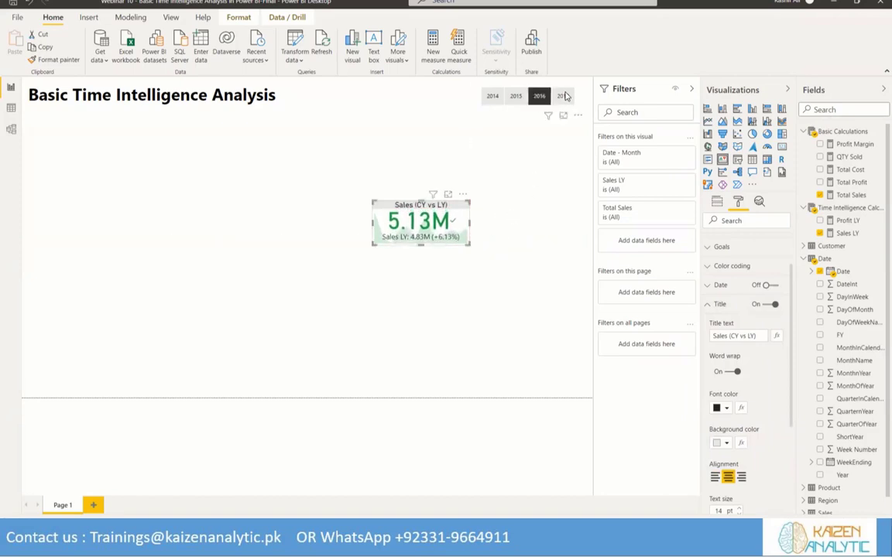
Check the sales KPI for 2017, 2016 and 2015 with the Year slicer, and end with 2016 selected
{"action": "left_click", "coordinate": [564, 96]}
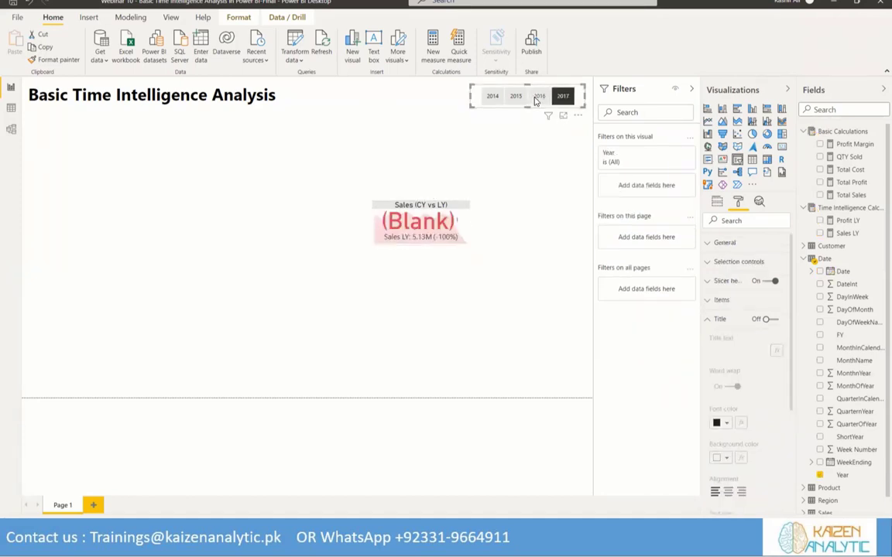
{"action": "left_click", "coordinate": [537, 99]}
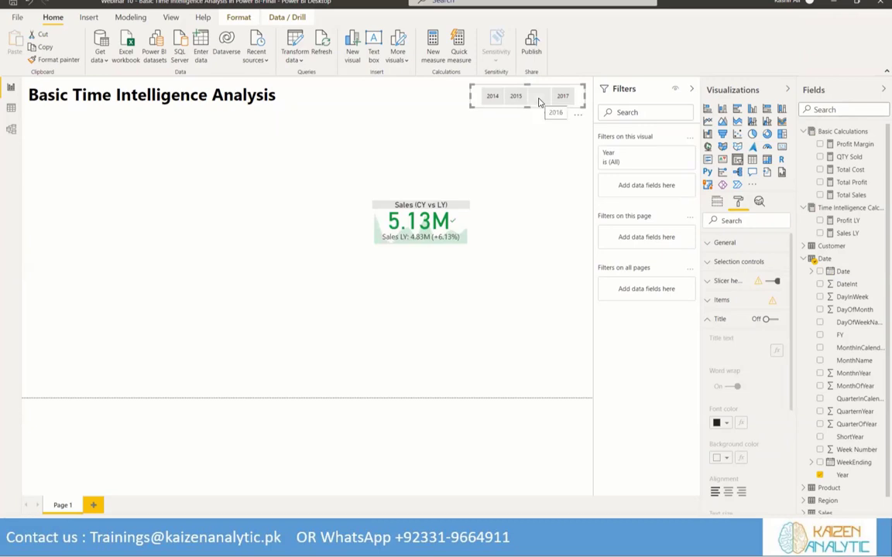
{"action": "left_click", "coordinate": [517, 99]}
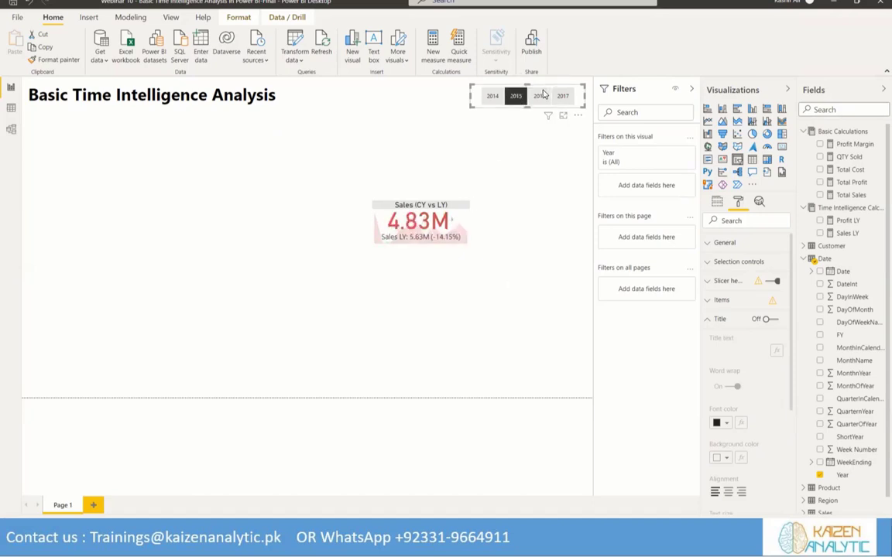
{"action": "left_click", "coordinate": [541, 96]}
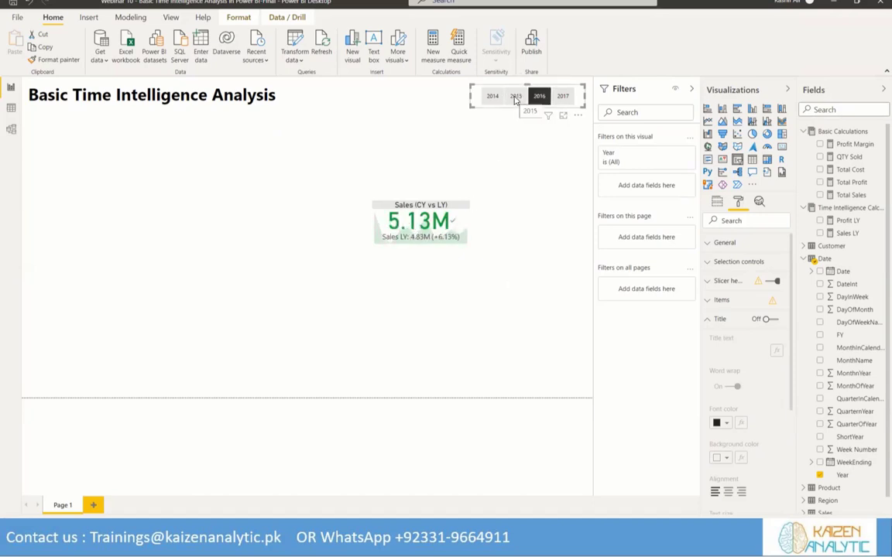
Move the sales KPI visual directly beneath the start of the report heading and deselect it
{"action": "left_click_drag", "start_coordinate": [392, 206], "coordinate": [48, 114]}
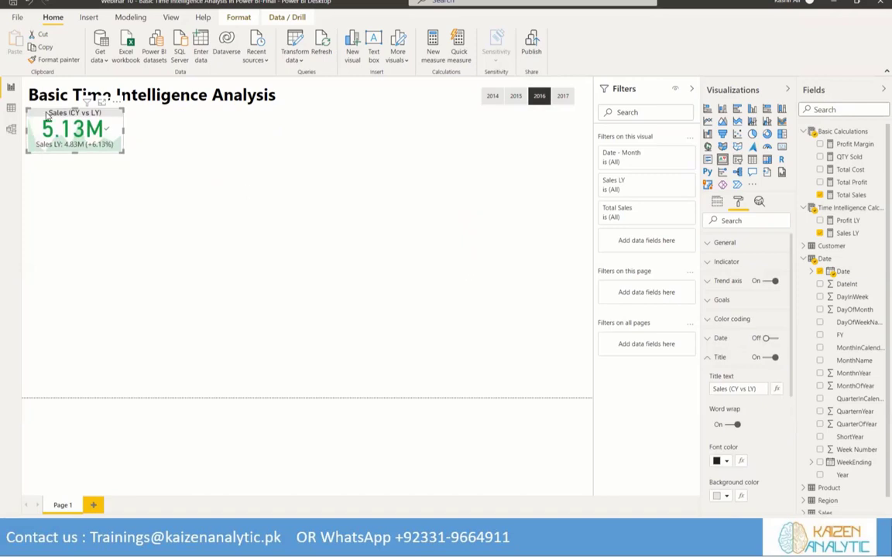
{"action": "left_click_drag", "start_coordinate": [47, 115], "coordinate": [52, 119]}
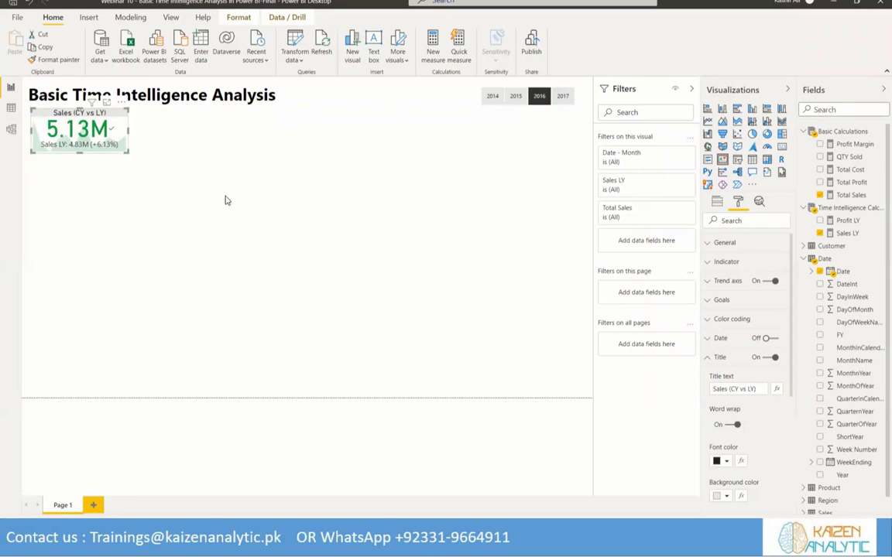
{"action": "left_click", "coordinate": [726, 160]}
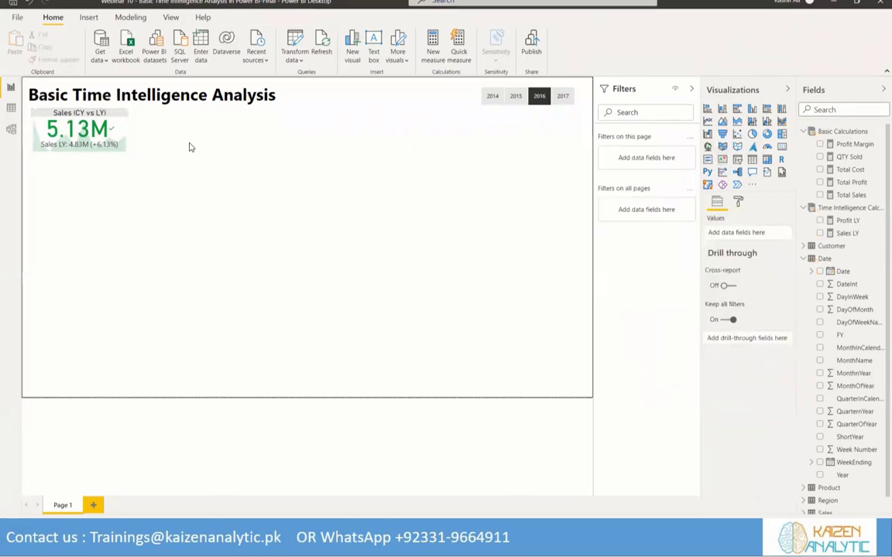
Add a second KPI visual with Total Profit as indicator, the date hierarchy's Month as trend axis and Profit LY as target goal
{"action": "left_click", "coordinate": [721, 161]}
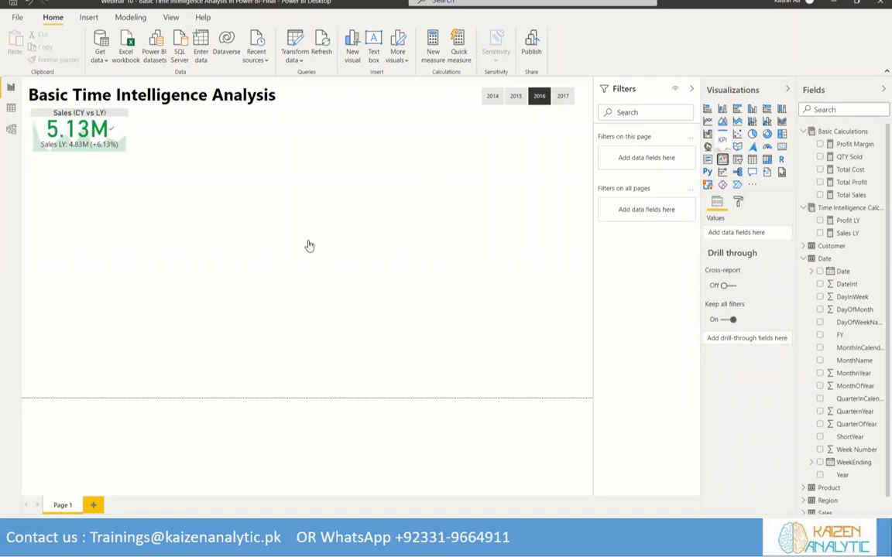
{"action": "left_click_drag", "start_coordinate": [99, 194], "coordinate": [486, 179]}
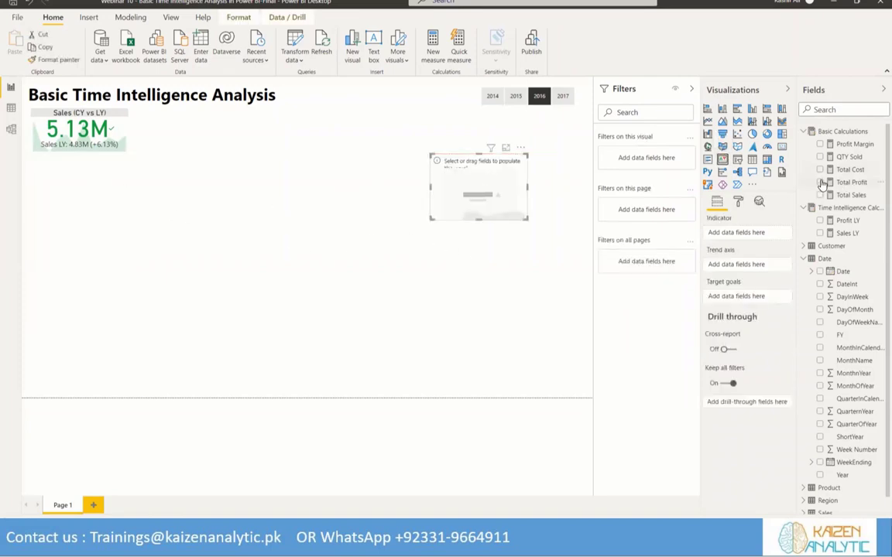
{"action": "left_click", "coordinate": [820, 182]}
{"action": "left_click", "coordinate": [812, 271]}
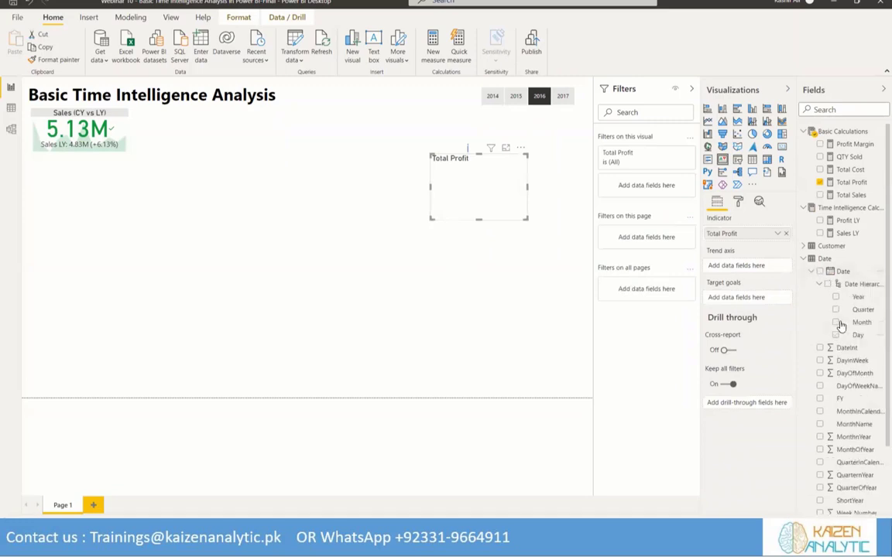
{"action": "left_click_drag", "start_coordinate": [858, 322], "coordinate": [743, 267]}
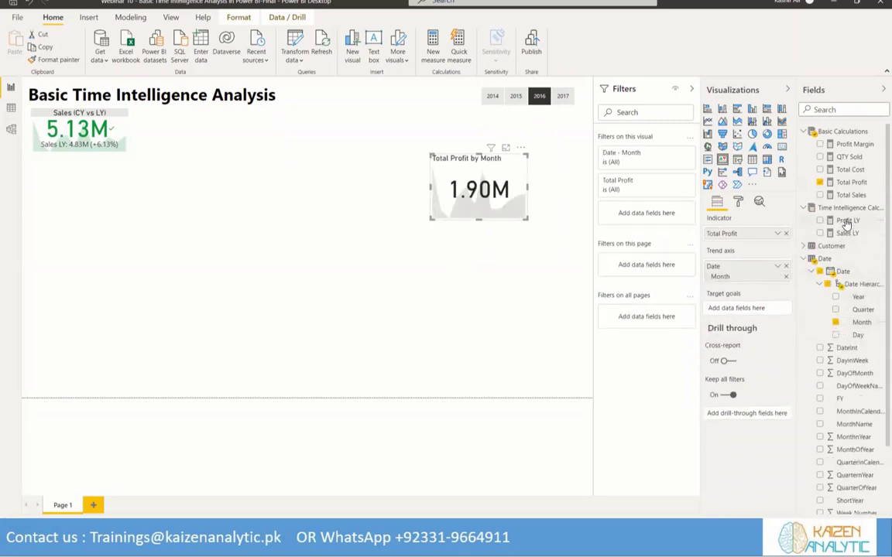
{"action": "left_click_drag", "start_coordinate": [847, 222], "coordinate": [740, 308]}
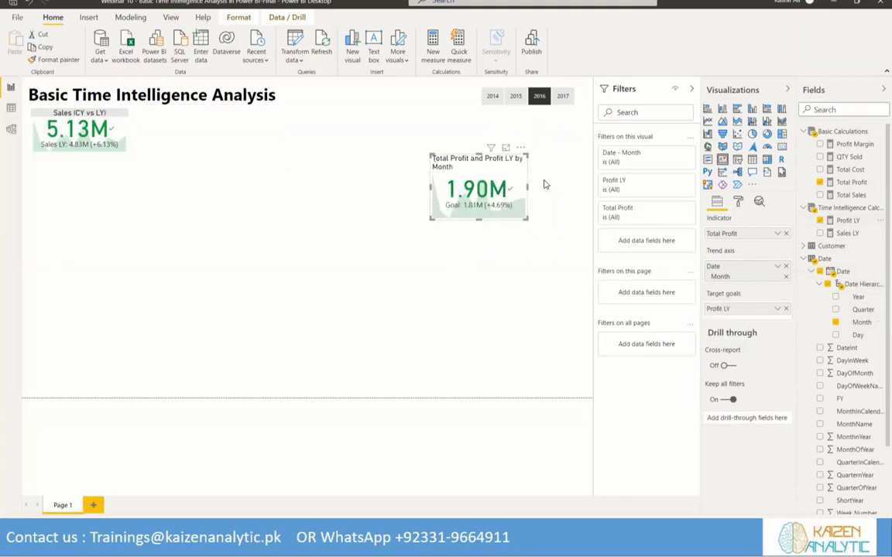
Resize the profit KPI visual to a slightly wider and shorter card
{"action": "left_click_drag", "start_coordinate": [431, 187], "coordinate": [404, 185]}
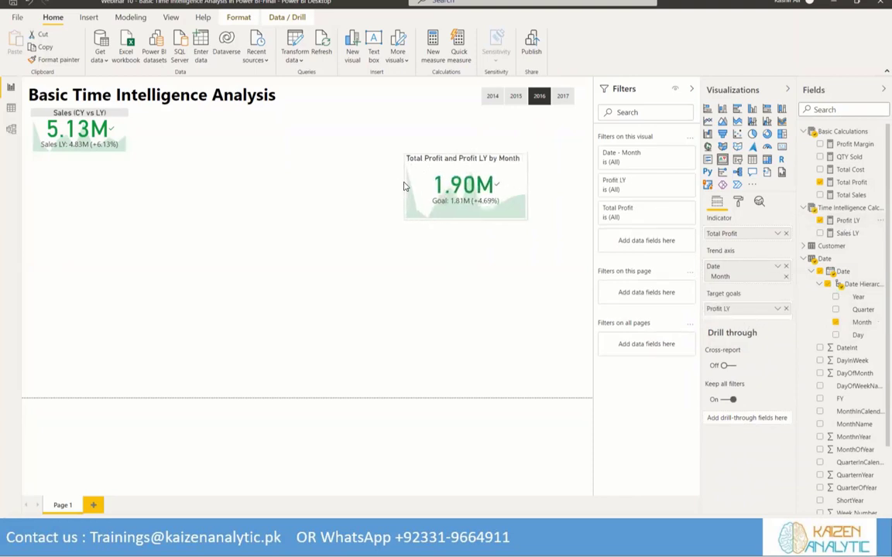
{"action": "left_click_drag", "start_coordinate": [466, 219], "coordinate": [467, 208]}
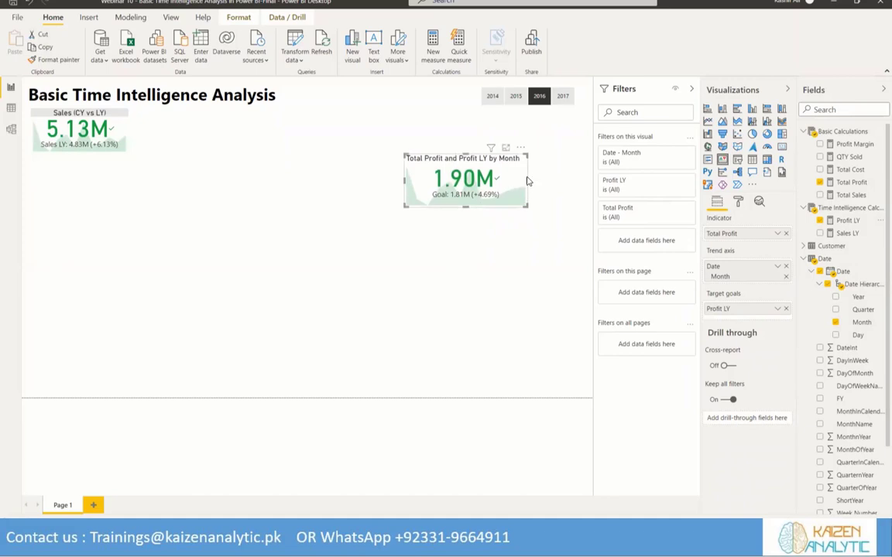
{"action": "left_click_drag", "start_coordinate": [527, 181], "coordinate": [509, 181]}
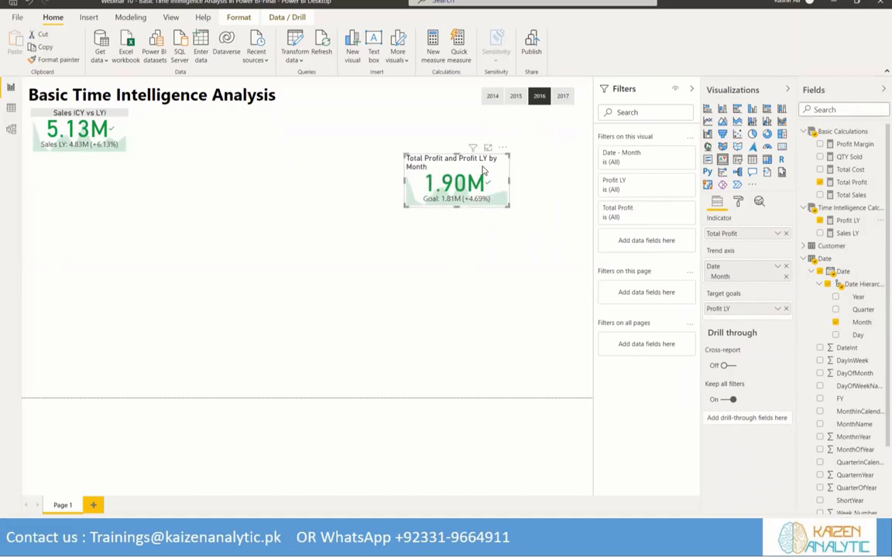
Change the profit KPI visual's title text to "Profit (CY vs LY)"
{"action": "left_click", "coordinate": [738, 201]}
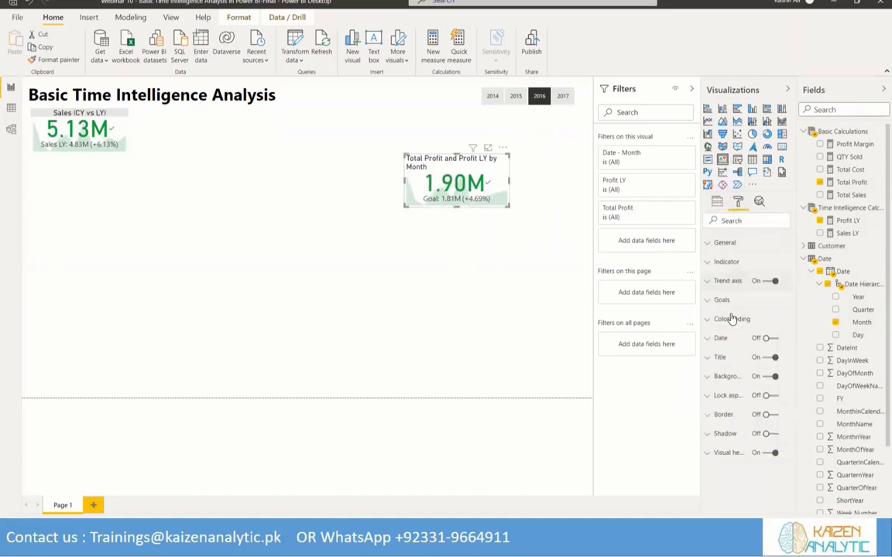
{"action": "left_click", "coordinate": [714, 358]}
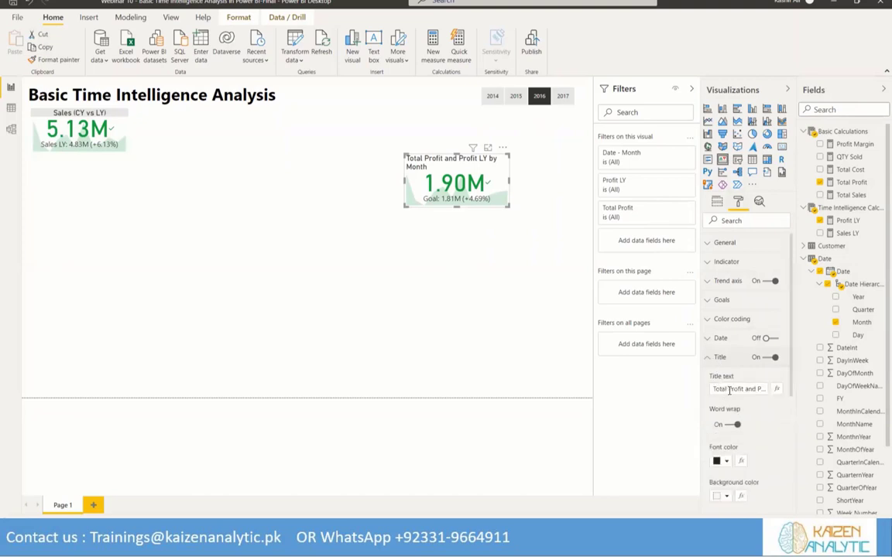
{"action": "double_click", "coordinate": [712, 389]}
{"action": "key", "text": "BackSpace"}
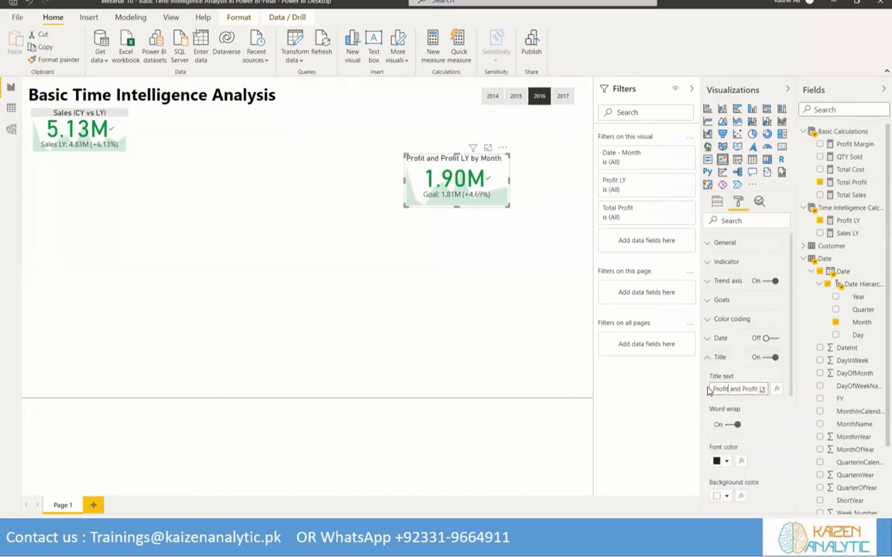
{"action": "type", "text": "(C"}
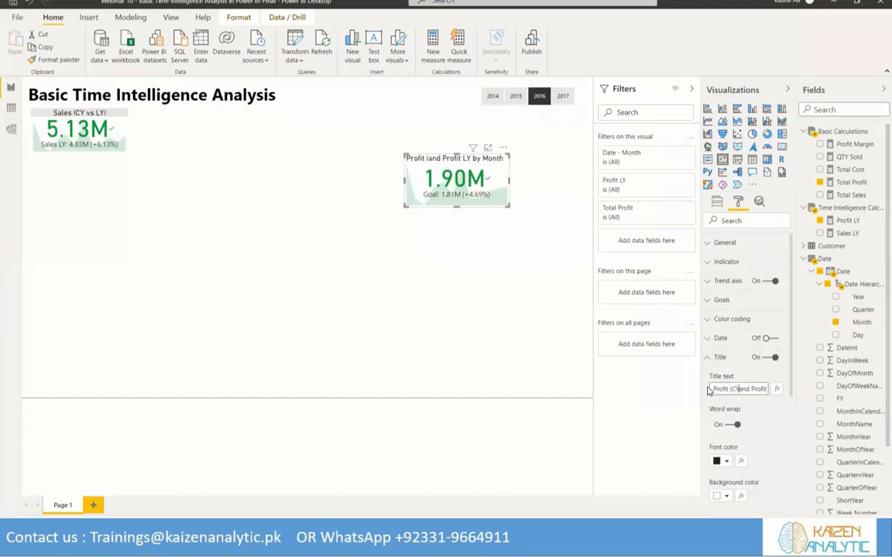
{"action": "type", "text": "Y "}
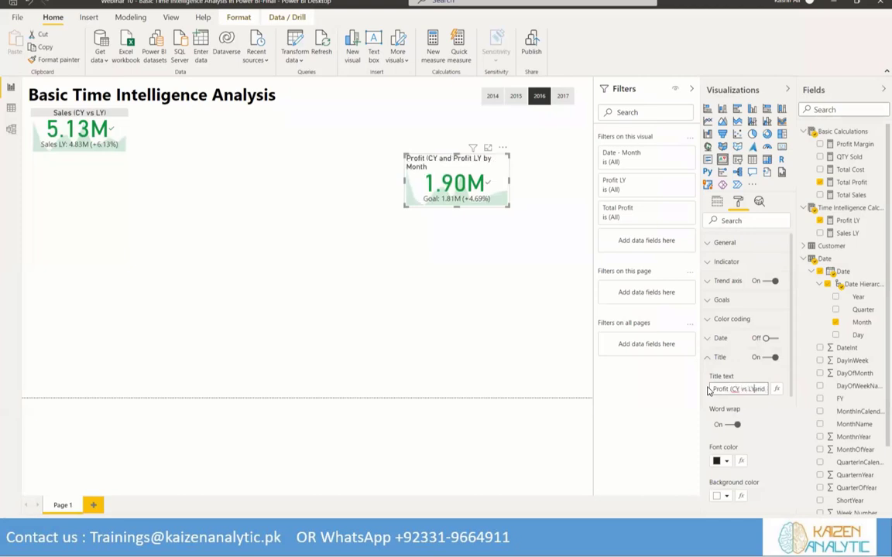
{"action": "type", "text": "vs LY)"}
{"action": "key", "text": "Delete"}
{"action": "key", "text": "Delete"}
{"action": "key", "text": "Delete"}
{"action": "key", "text": "Delete"}
{"action": "key", "text": "Delete"}
{"action": "key", "text": "Delete"}
{"action": "key", "text": "Delete"}
{"action": "key", "text": "Delete"}
{"action": "key", "text": "Delete"}
{"action": "key", "text": "Delete"}
{"action": "key", "text": "Delete"}
{"action": "key", "text": "Delete"}
{"action": "key", "text": "Delete"}
{"action": "key", "text": "Delete"}
{"action": "key", "text": "Delete"}
{"action": "key", "text": "Delete"}
{"action": "key", "text": "Delete"}
{"action": "key", "text": "Delete"}
Center the profit KPI's title and give it a light grey background
{"action": "scroll", "coordinate": [763, 460], "scroll_direction": "down", "scroll_amount": 1}
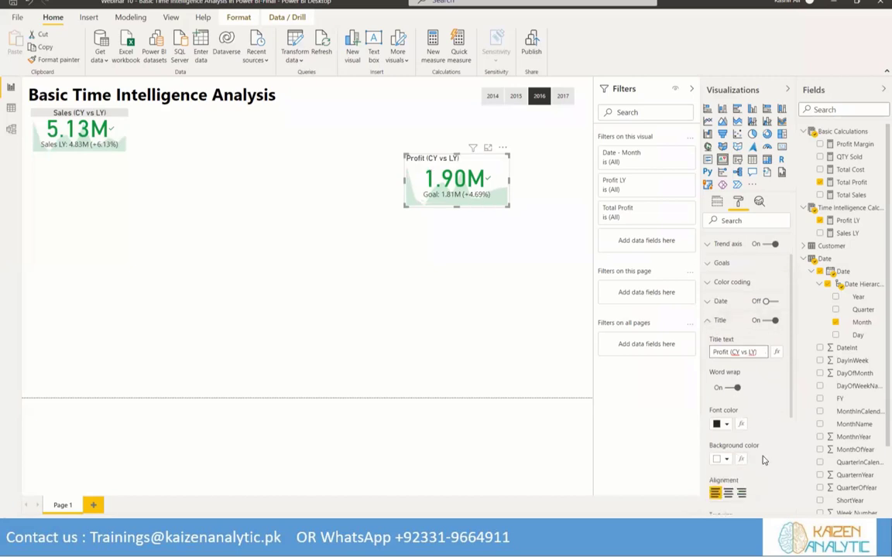
{"action": "scroll", "coordinate": [762, 459], "scroll_direction": "down", "scroll_amount": 2}
{"action": "left_click", "coordinate": [727, 423]}
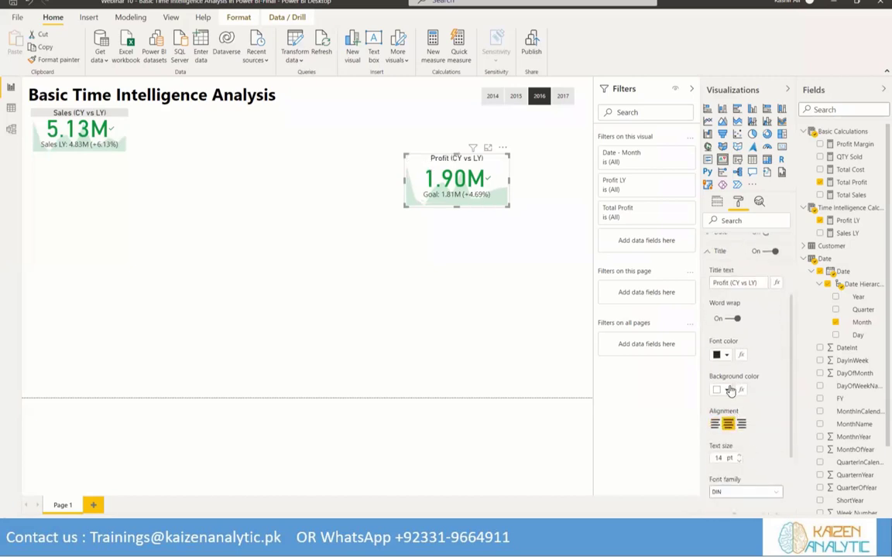
{"action": "left_click", "coordinate": [729, 391]}
{"action": "left_click", "coordinate": [724, 220]}
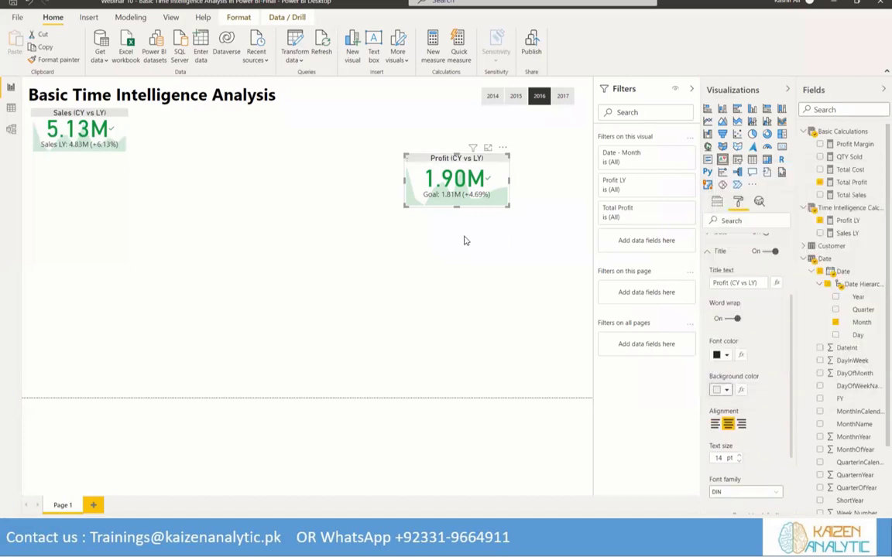
Place the profit KPI beside the sales KPI, match its size to that card, and deselect it
{"action": "left_click_drag", "start_coordinate": [507, 206], "coordinate": [513, 204]}
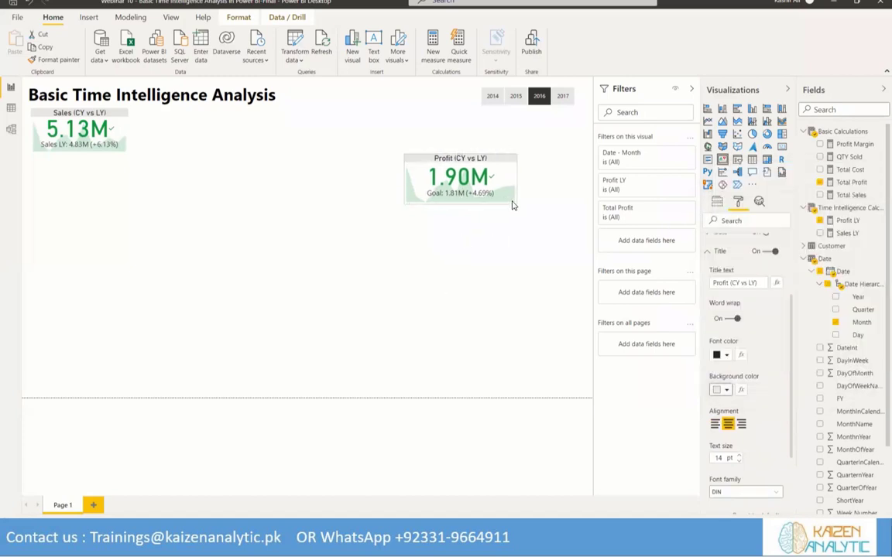
{"action": "left_click_drag", "start_coordinate": [405, 160], "coordinate": [142, 117]}
{"action": "left_click_drag", "start_coordinate": [186, 149], "coordinate": [185, 143]}
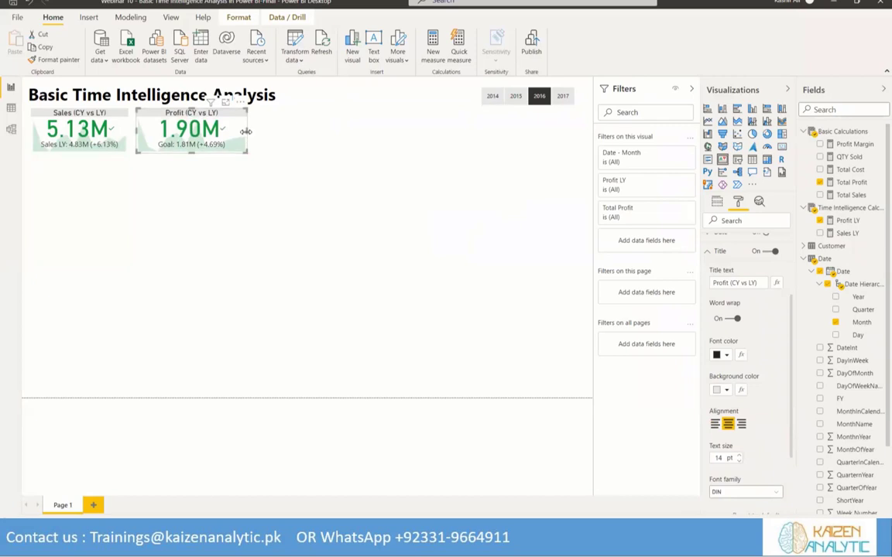
{"action": "left_click_drag", "start_coordinate": [245, 131], "coordinate": [234, 128]}
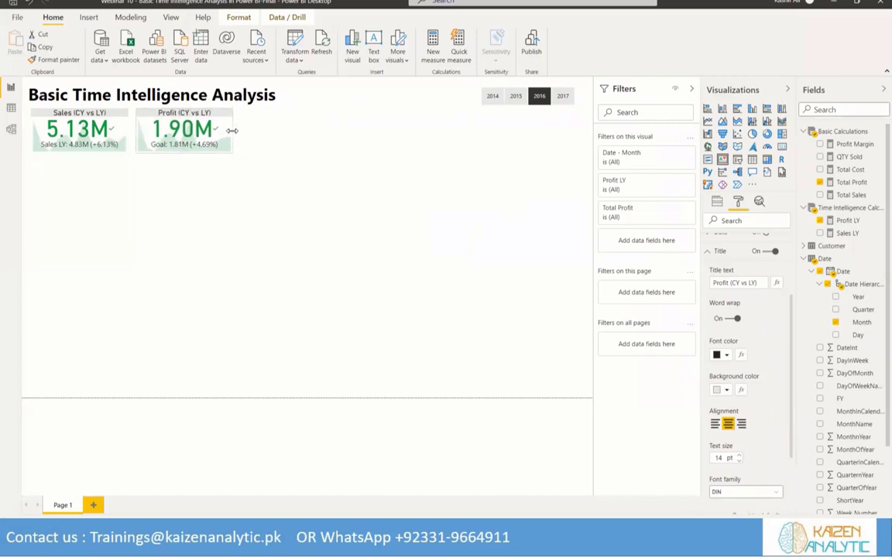
{"action": "left_click", "coordinate": [243, 240]}
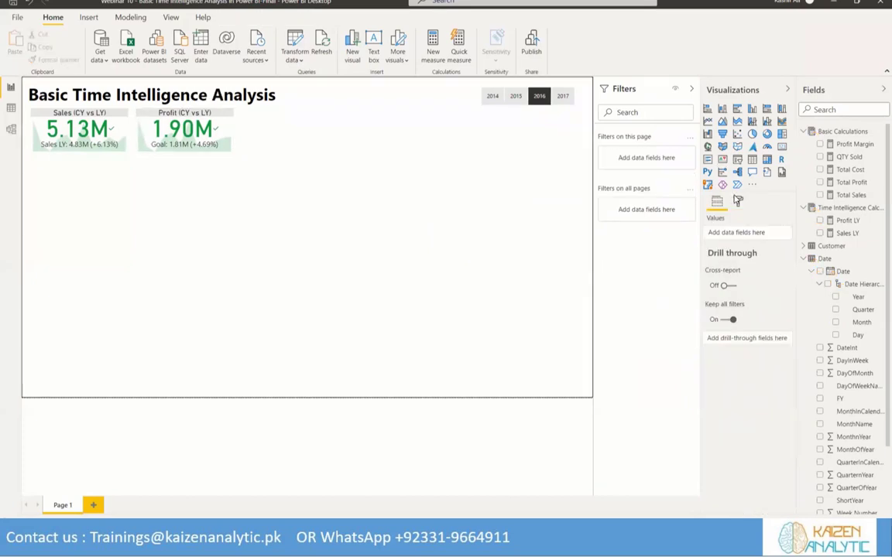
Create a new measure in the Time Intelligence measures table and name it "Profit % LY"
{"action": "left_click", "coordinate": [879, 209]}
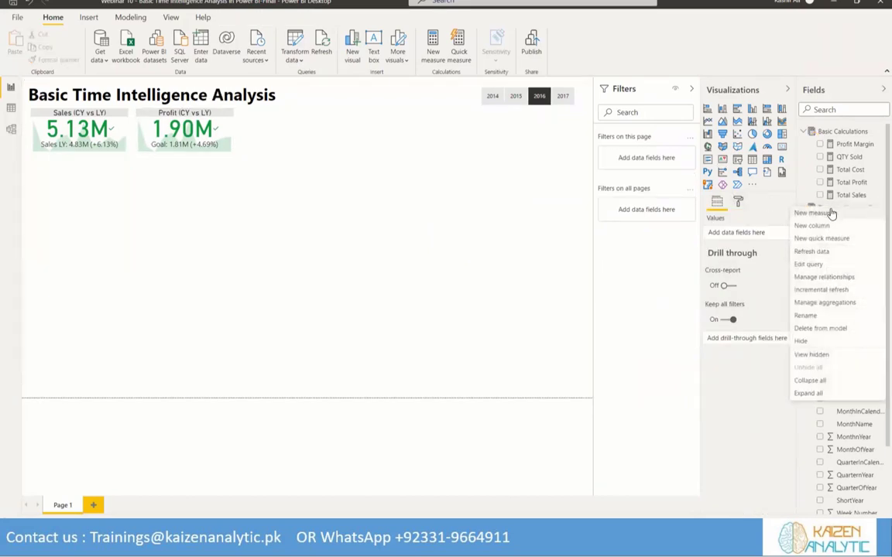
{"action": "left_click", "coordinate": [773, 210]}
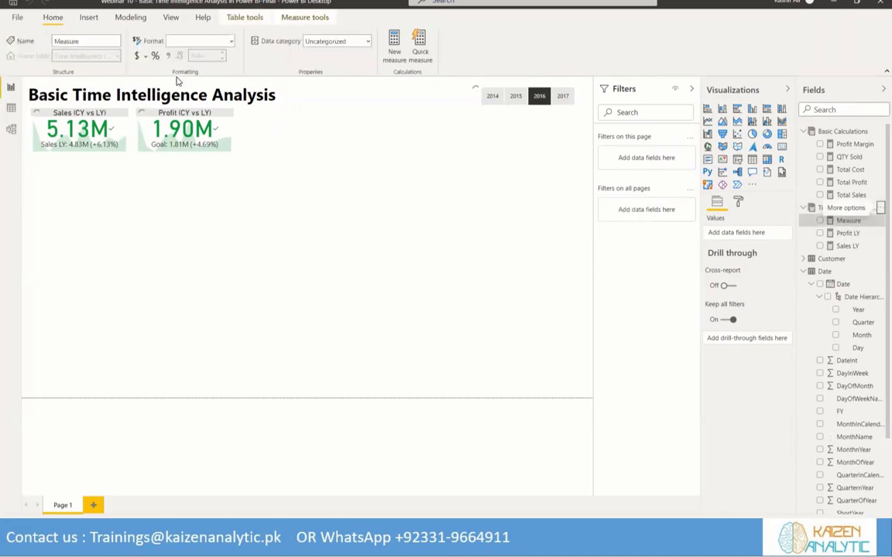
{"action": "type", "text": "Pro"}
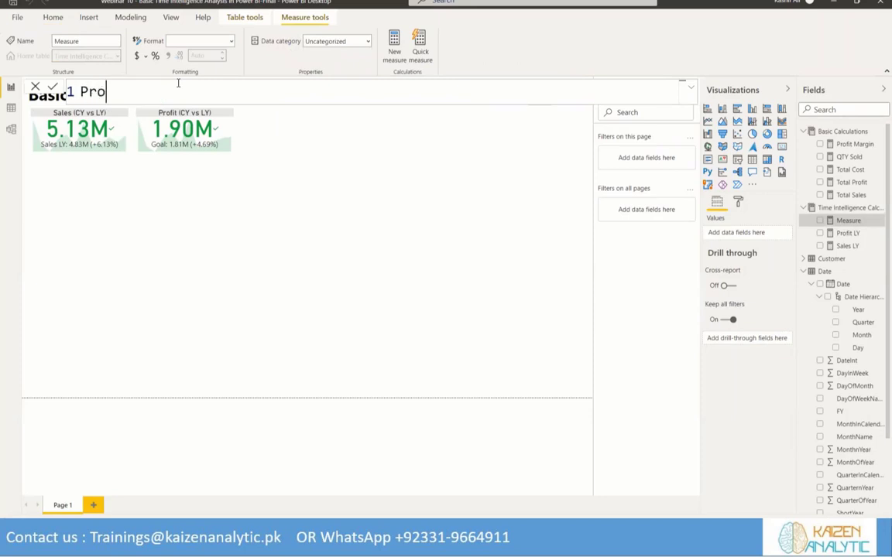
{"action": "type", "text": "fit Ma"}
{"action": "key", "text": "BackSpace"}
{"action": "key", "text": "BackSpace"}
{"action": "key", "text": "BackSpace"}
{"action": "type", "text": "&"}
{"action": "key", "text": "BackSpace"}
{"action": "type", "text": "T5 L"}
{"action": "type", "text": "Y"}
{"action": "key", "text": "BackSpace"}
{"action": "key", "text": "BackSpace"}
{"action": "key", "text": "BackSpace"}
{"action": "key", "text": "BackSpace"}
{"action": "key", "text": "BackSpace"}
{"action": "type", "text": "% LY = C"}
Begin the Profit % LY formula with CALCULATE, using the [Profit Margin] measure as its expression
{"action": "key", "text": "Tab"}
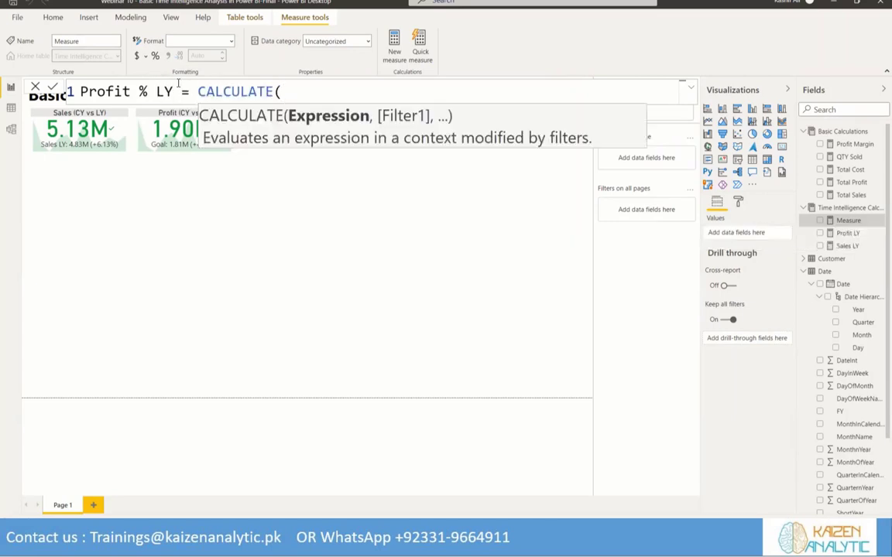
{"action": "type", "text": "T"}
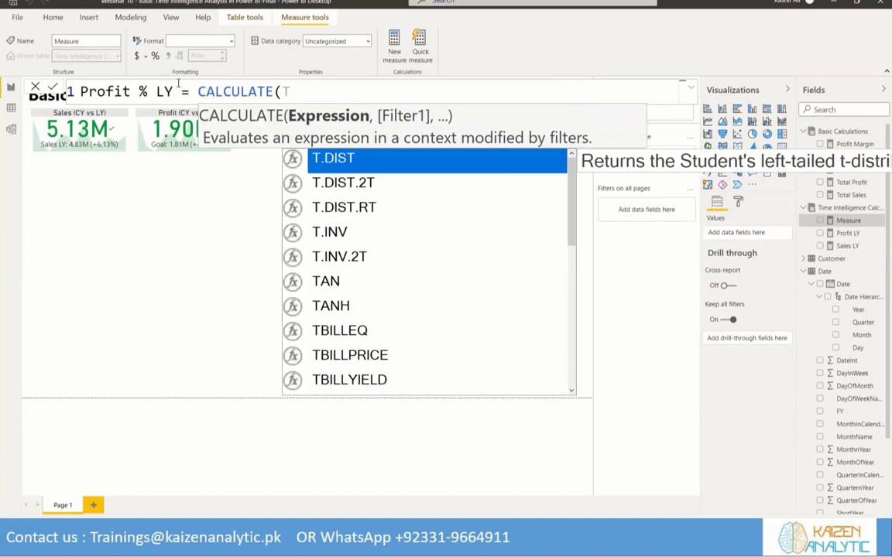
{"action": "key", "text": "BackSpace"}
{"action": "type", "text": "Prof"}
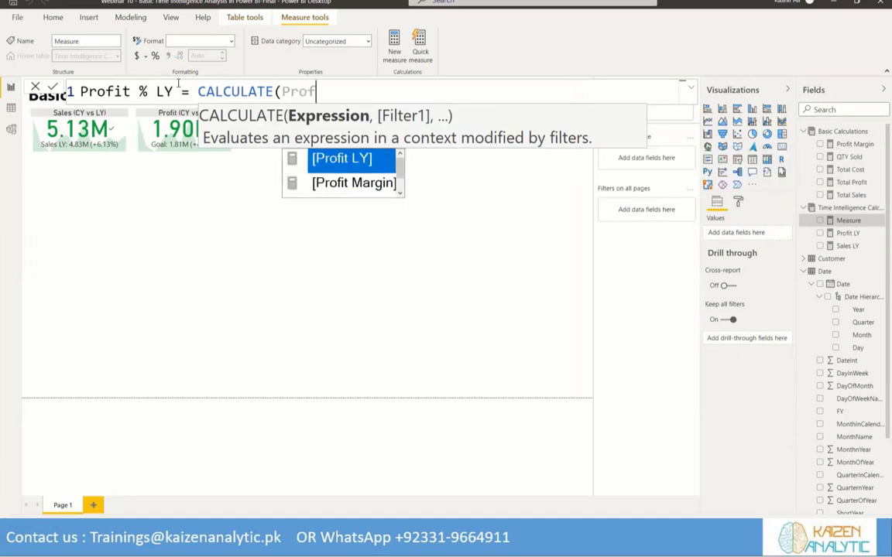
{"action": "type", "text": "it"}
{"action": "key", "text": "Down"}
{"action": "key", "text": "Tab"}
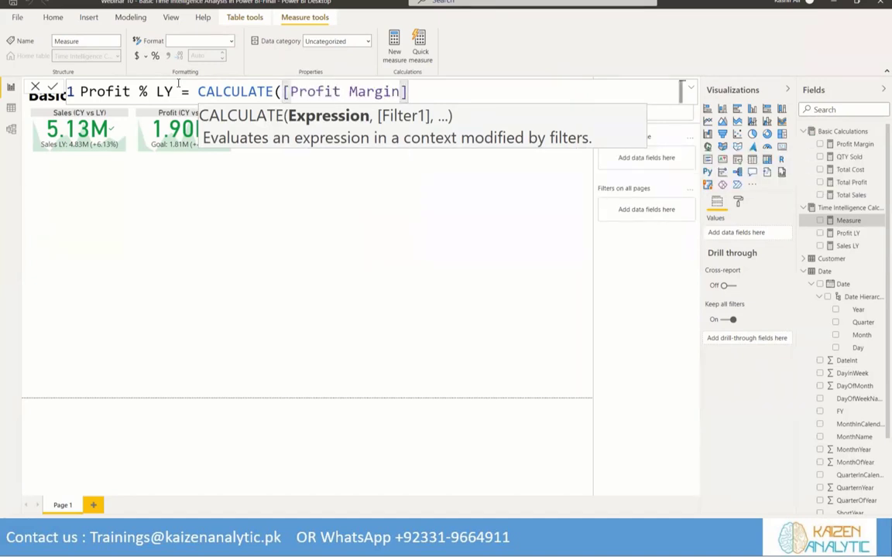
Add the filter DATEADD('Date'[Date], -1, YEAR) to the Profit % LY formula and commit the measure
{"action": "type", "text": ", Date"}
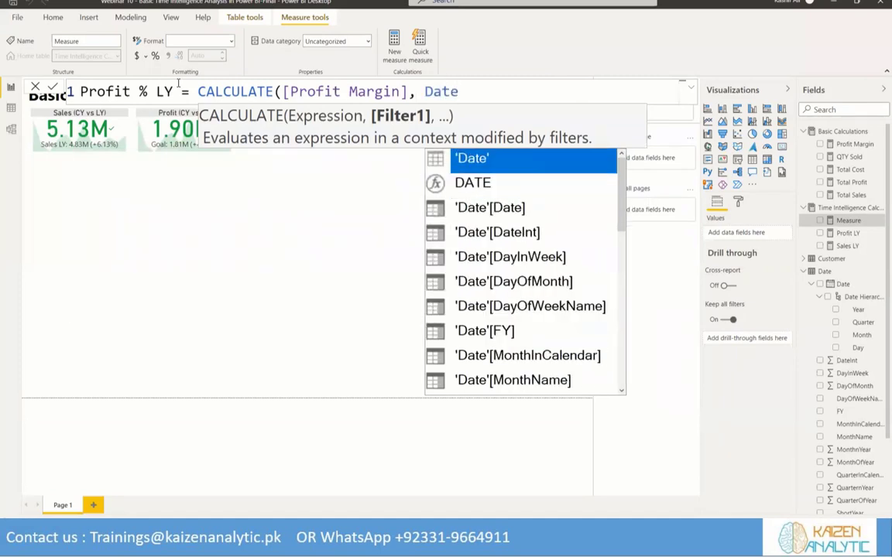
{"action": "type", "text": "a"}
{"action": "key", "text": "Tab"}
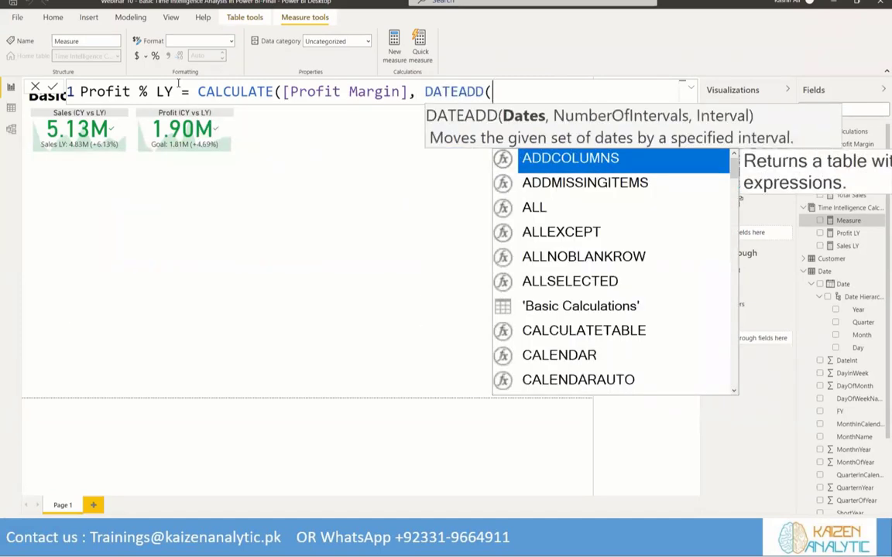
{"action": "type", "text": "Date"}
{"action": "key", "text": "Down"}
{"action": "key", "text": "Tab"}
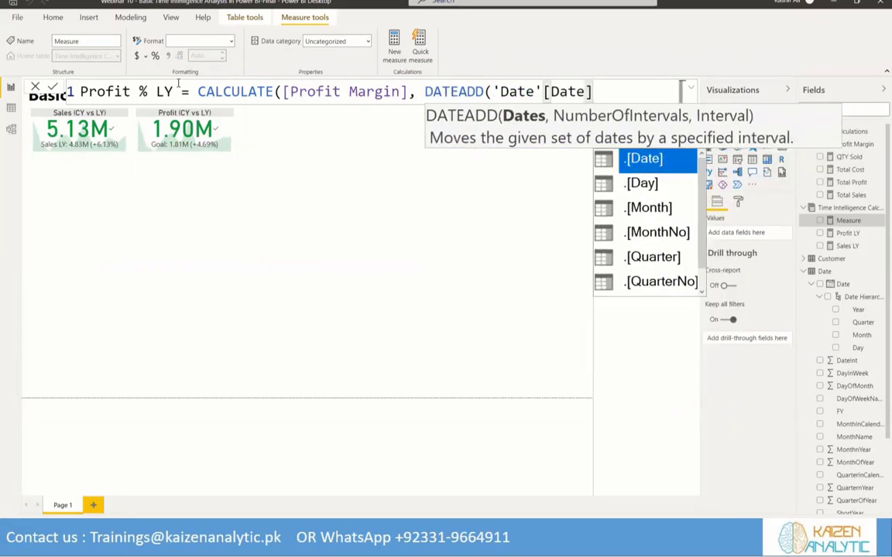
{"action": "type", "text": ", -1, "}
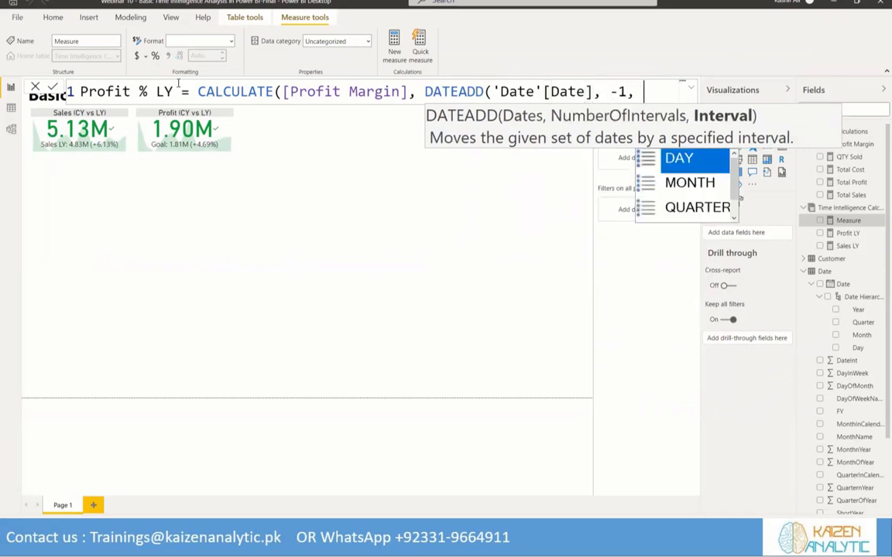
{"action": "type", "text": "Year"}
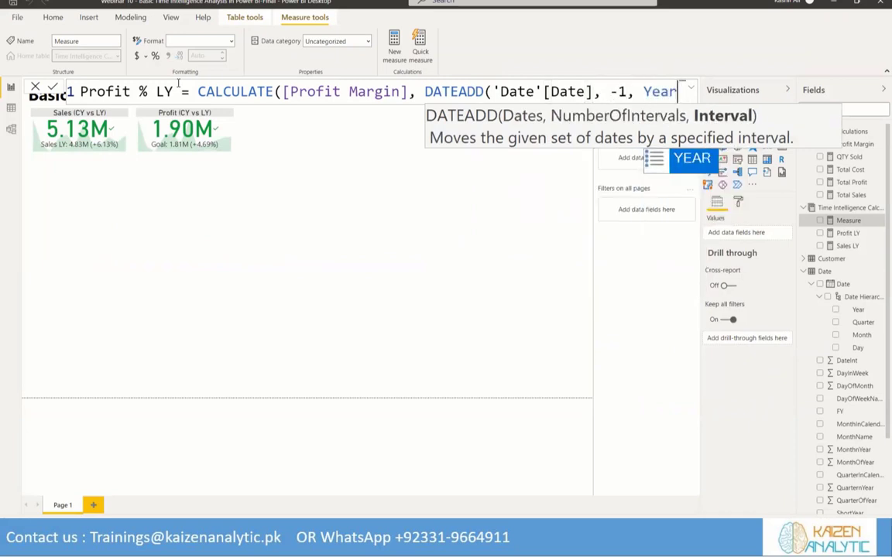
{"action": "key", "text": "Tab"}
{"action": "type", "text": ")"}
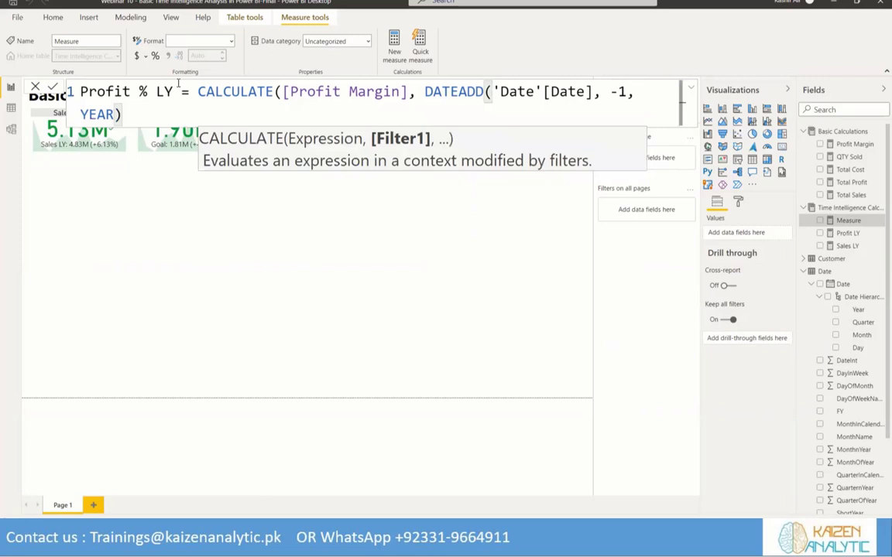
{"action": "left_click", "coordinate": [51, 88]}
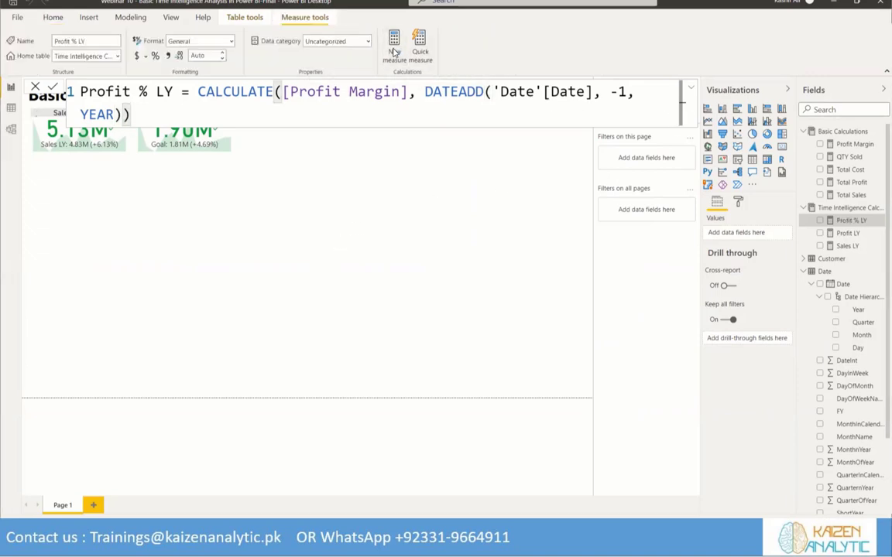
Create another measure in the Time Intelligence measures table and name it "QTY Sold LY"
{"action": "left_click", "coordinate": [393, 52]}
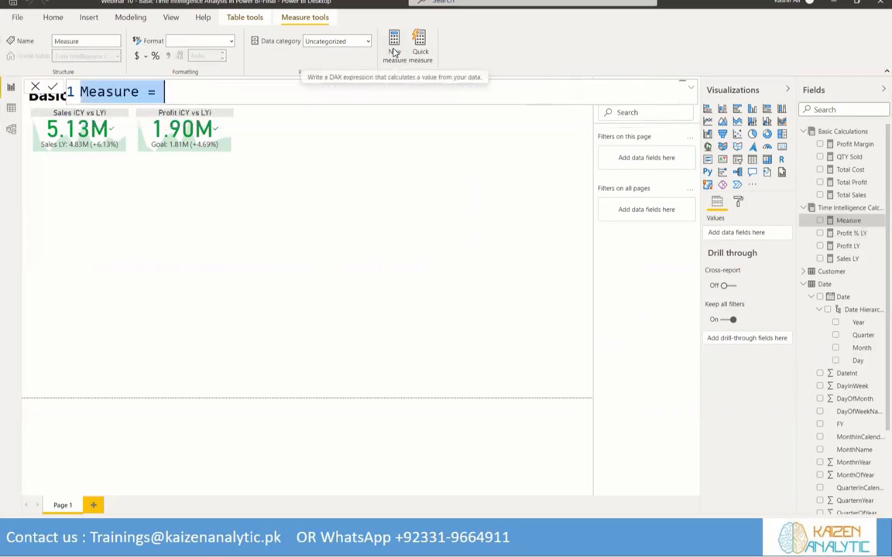
{"action": "type", "text": "Q"}
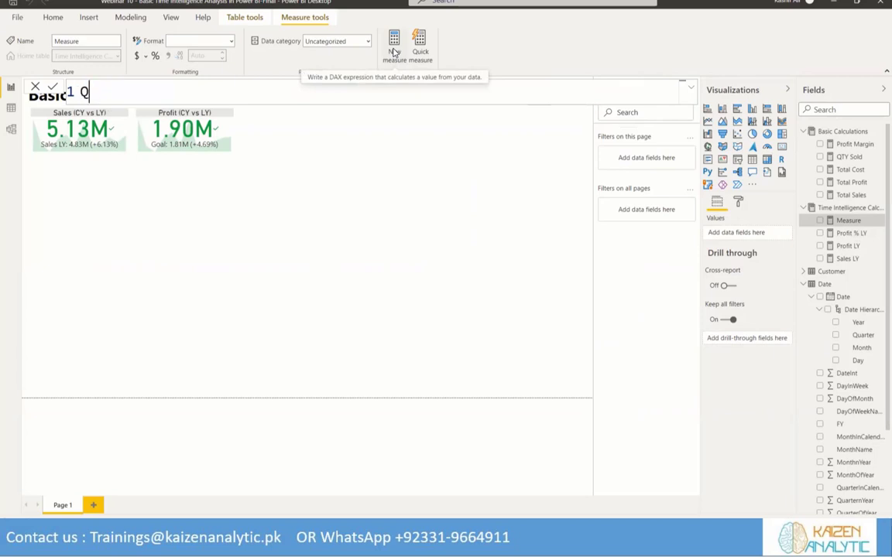
{"action": "type", "text": "TY Sold "}
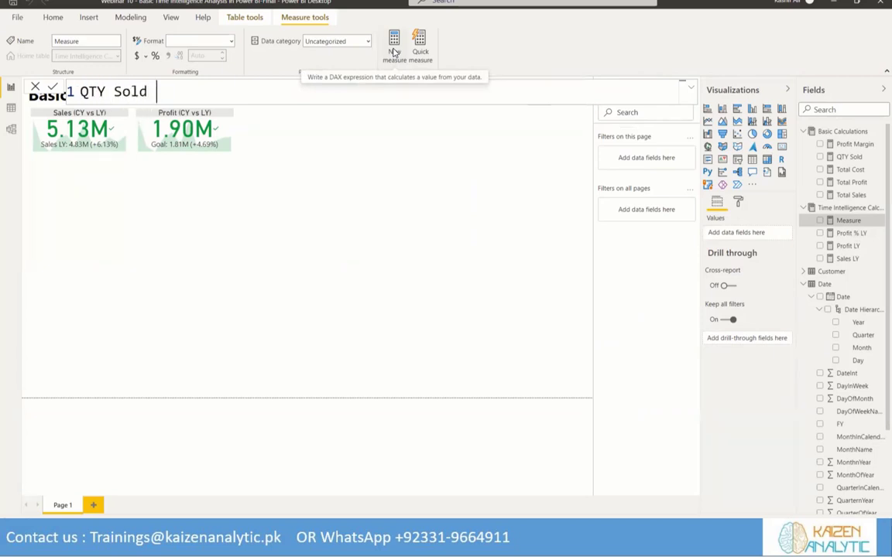
{"action": "type", "text": "LY = Cal"}
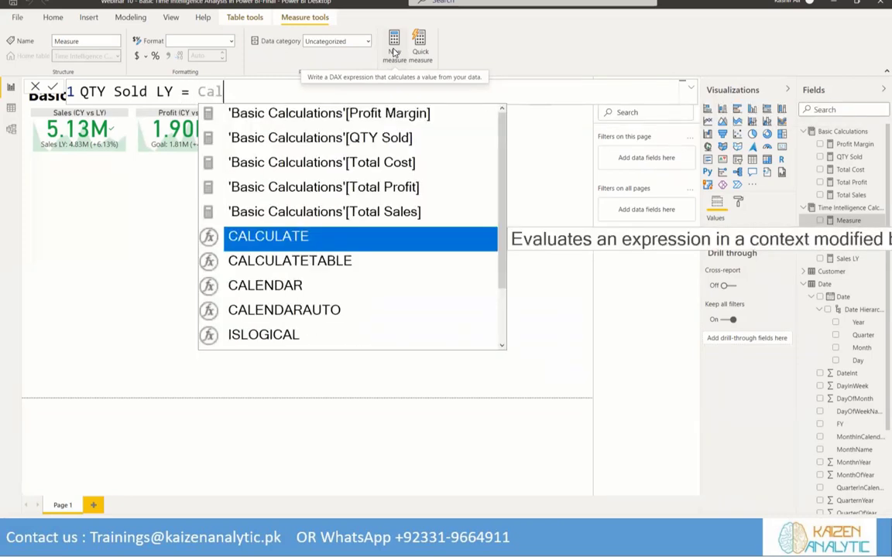
Begin the QTY Sold LY formula with CALCULATE, using the [QTY Sold] measure as its expression
{"action": "key", "text": "Tab"}
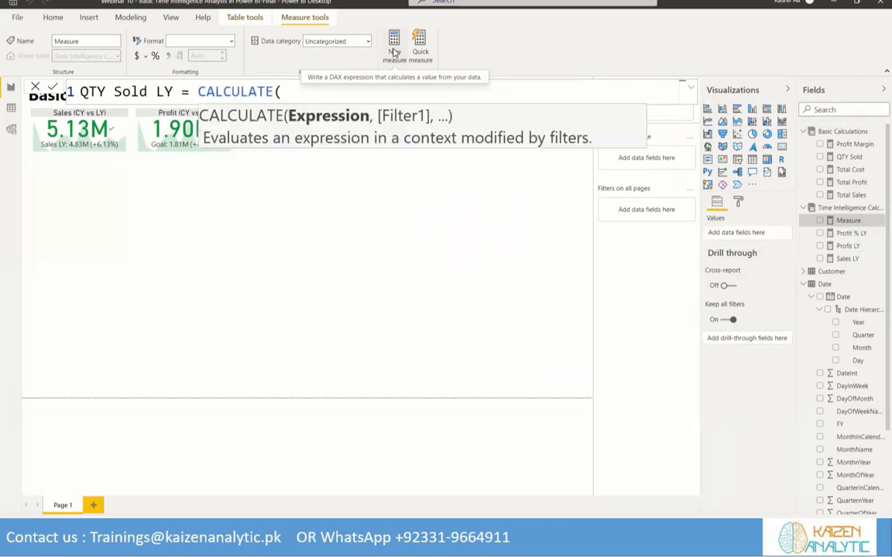
{"action": "type", "text": "Qty"}
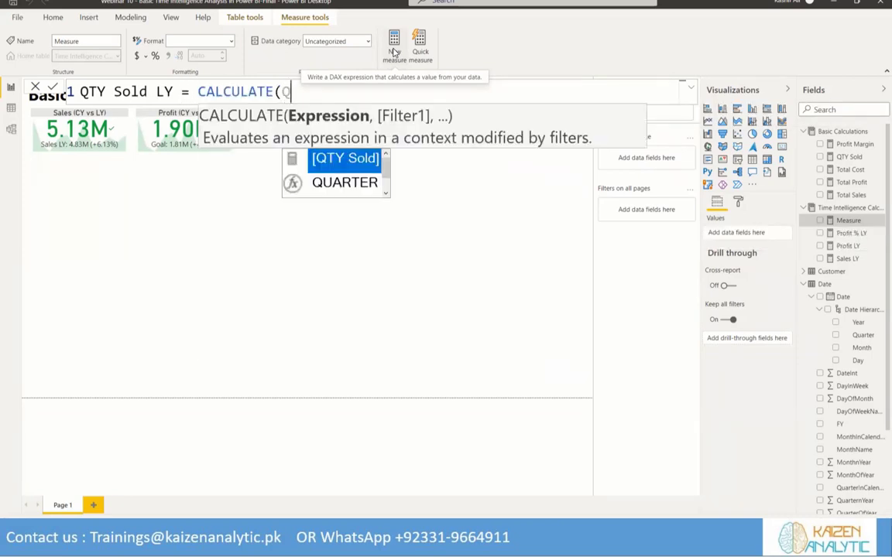
{"action": "key", "text": "Tab"}
{"action": "type", "text": ","}
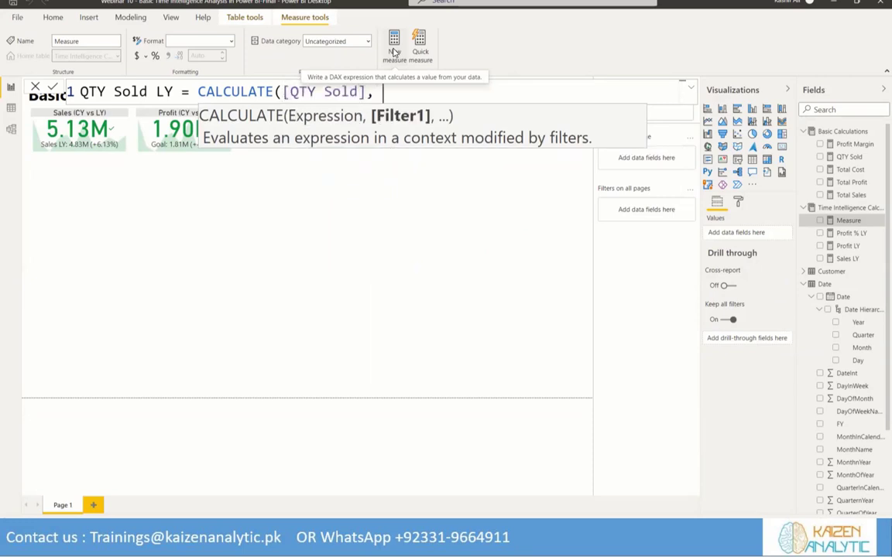
{"action": "type", "text": " Date"}
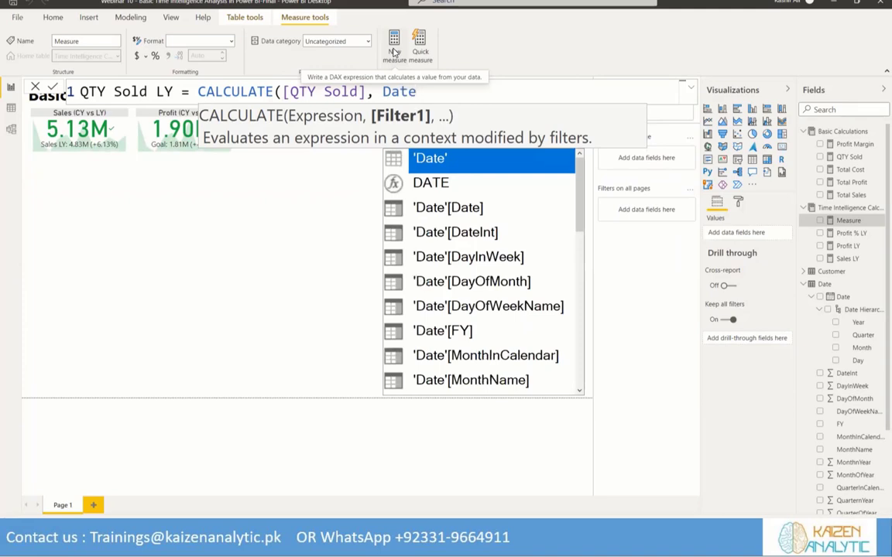
{"action": "type", "text": "a"}
Add a DATEADD filter to the QTY Sold LY formula, using 'Date'[Date] as its dates argument
{"action": "key", "text": "Tab"}
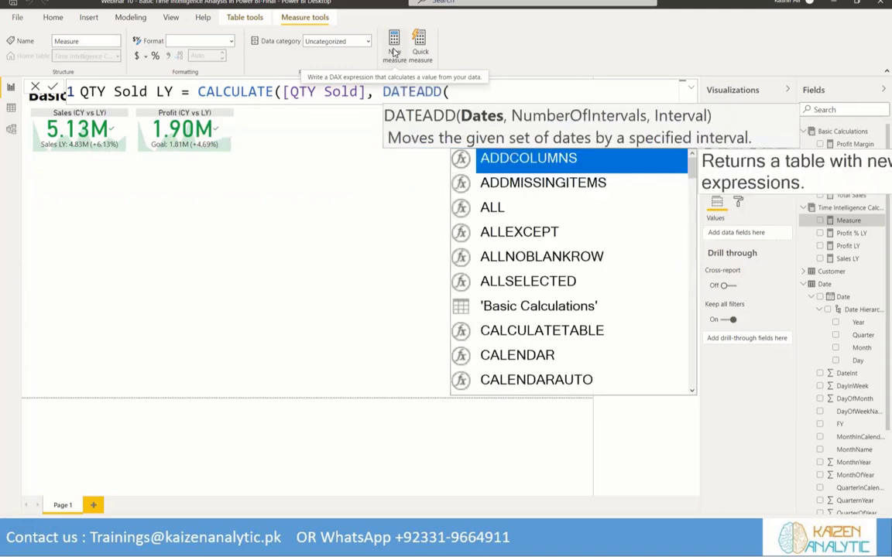
{"action": "type", "text": "Date"}
{"action": "key", "text": "Tab"}
{"action": "key", "text": "BackSpace"}
{"action": "key", "text": "BackSpace"}
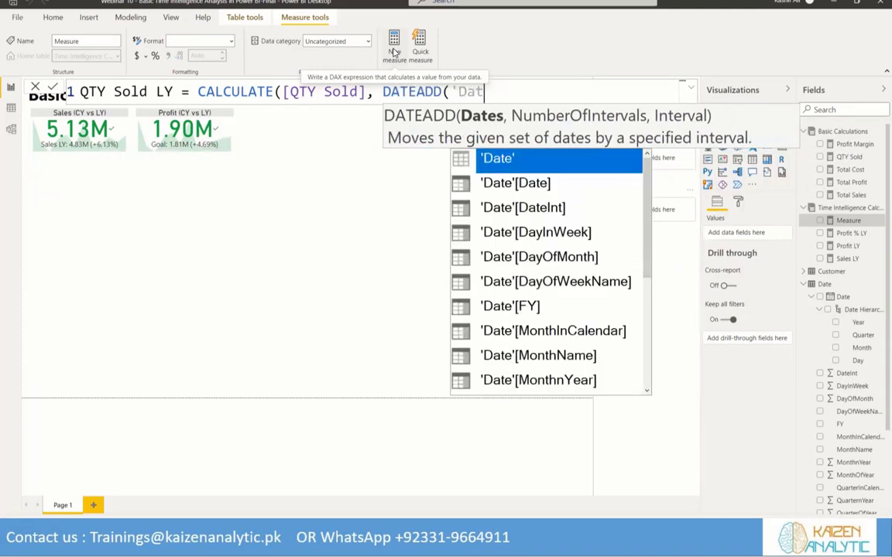
{"action": "key", "text": "Down"}
{"action": "key", "text": "Tab"}
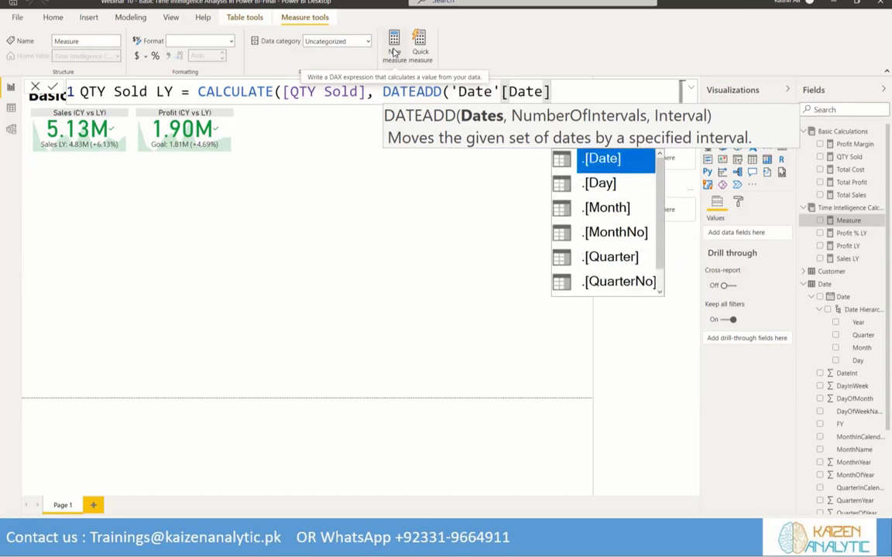
Complete the DATEADD arguments with -1 and YEAR, then commit the QTY Sold LY measure
{"action": "type", "text": ", "}
{"action": "type", "text": "-1"}
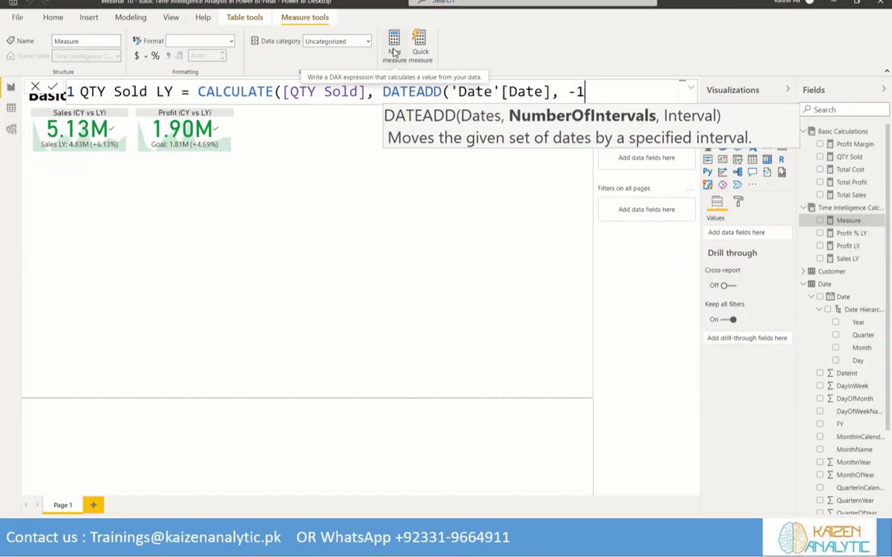
{"action": "type", "text": ", Year"}
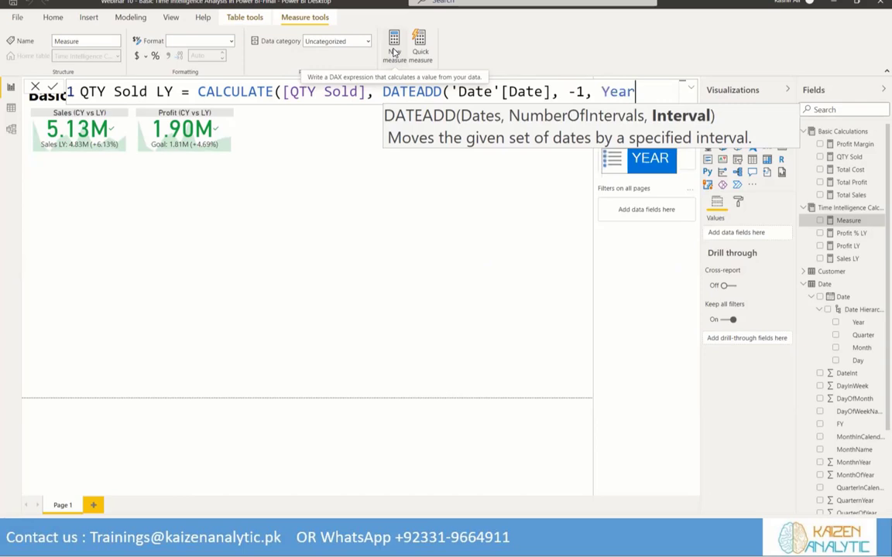
{"action": "key", "text": "Tab"}
{"action": "type", "text": ")"}
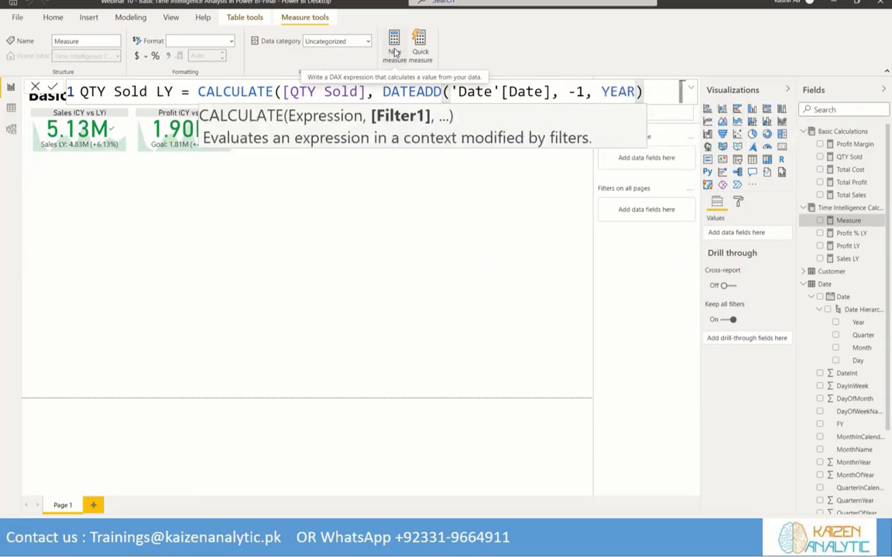
{"action": "left_click", "coordinate": [52, 86]}
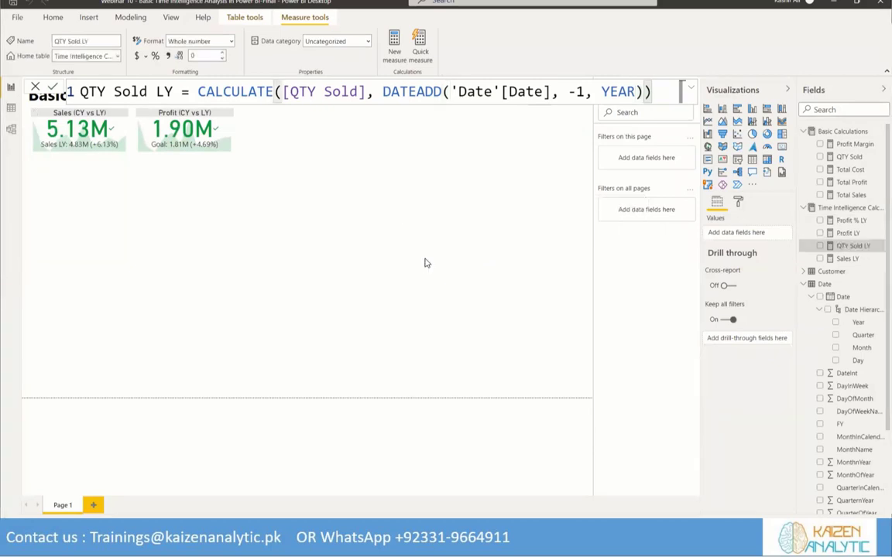
Insert a KPI visual in the empty canvas area with Profit Margin as indicator and the date hierarchy's Month as trend axis
{"action": "left_click", "coordinate": [367, 182]}
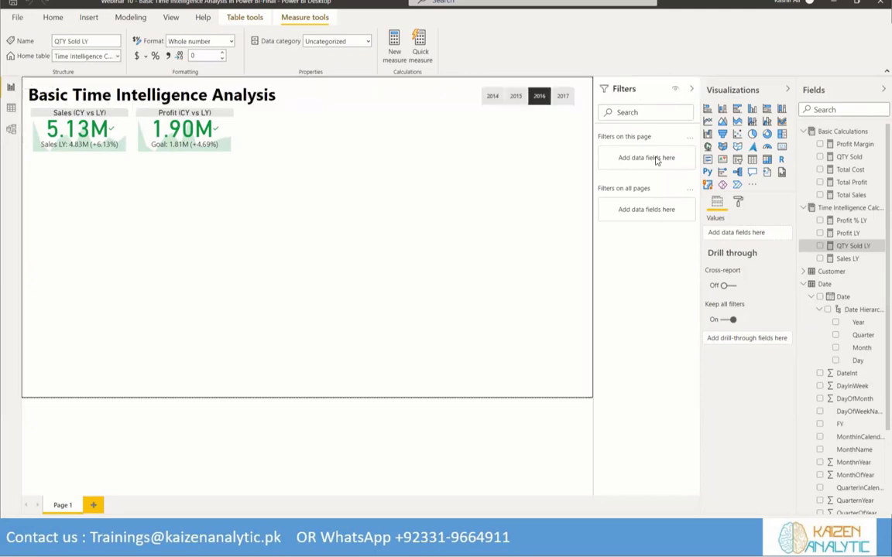
{"action": "left_click", "coordinate": [722, 161]}
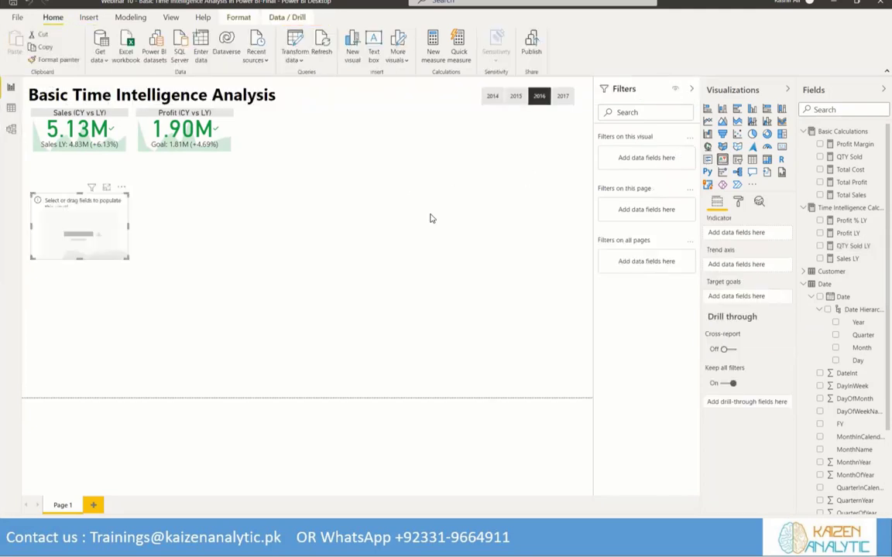
{"action": "left_click_drag", "start_coordinate": [45, 194], "coordinate": [325, 192]}
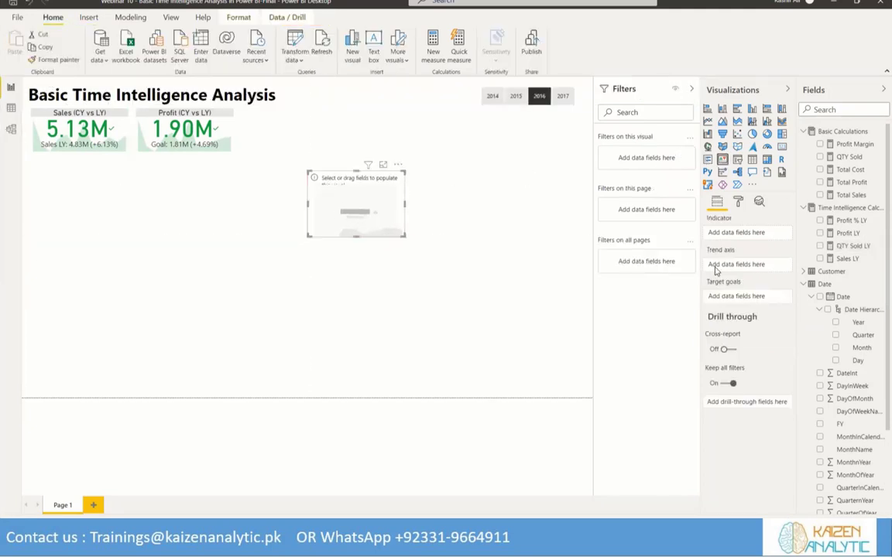
{"action": "left_click", "coordinate": [819, 144]}
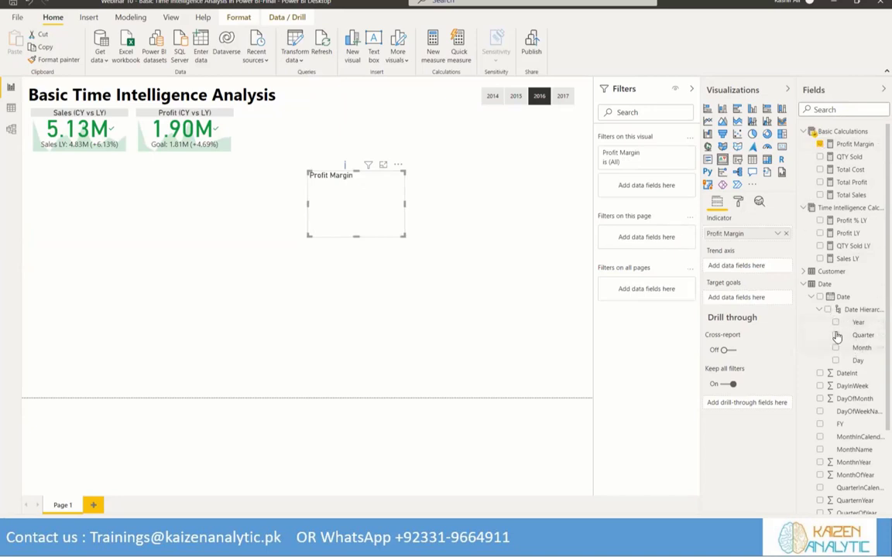
{"action": "left_click_drag", "start_coordinate": [859, 348], "coordinate": [728, 266]}
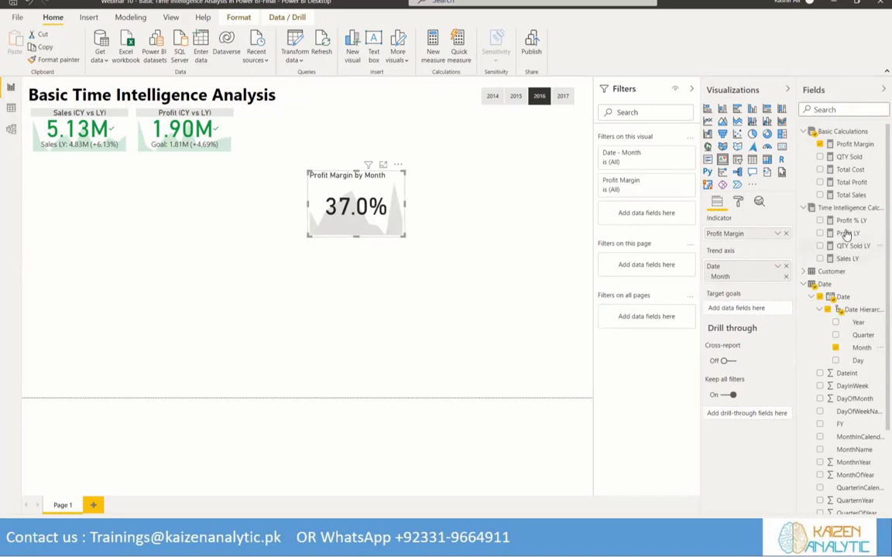
Set Profit % LY as the KPI's target goal and format that measure as a percentage with one decimal place
{"action": "left_click_drag", "start_coordinate": [848, 221], "coordinate": [746, 310]}
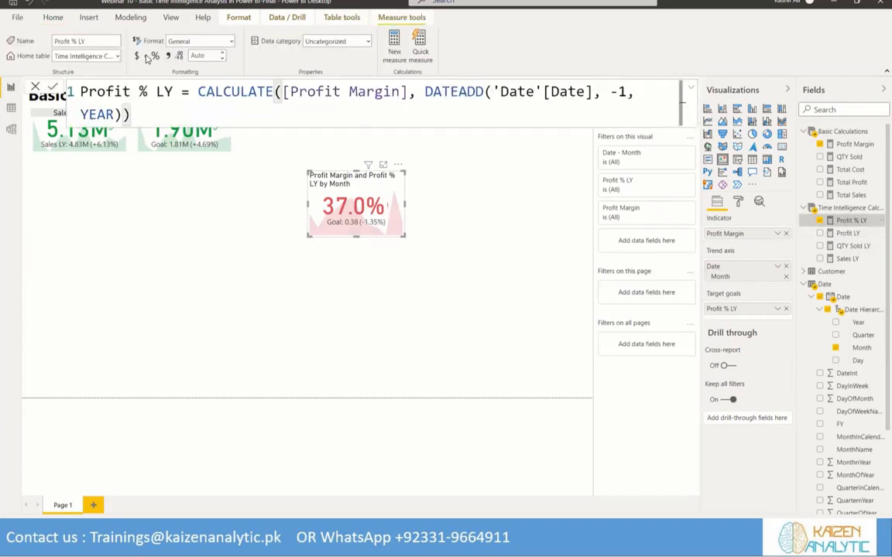
{"action": "left_click", "coordinate": [154, 57]}
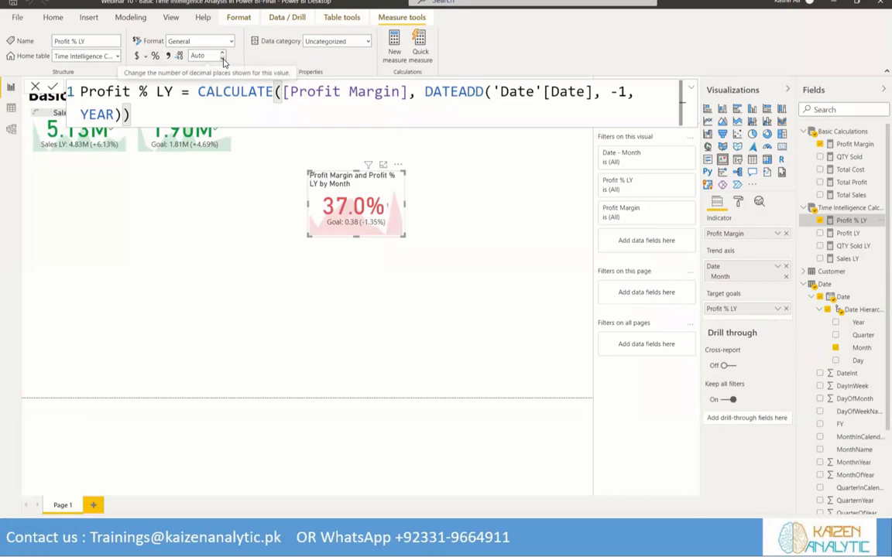
{"action": "left_click", "coordinate": [223, 59]}
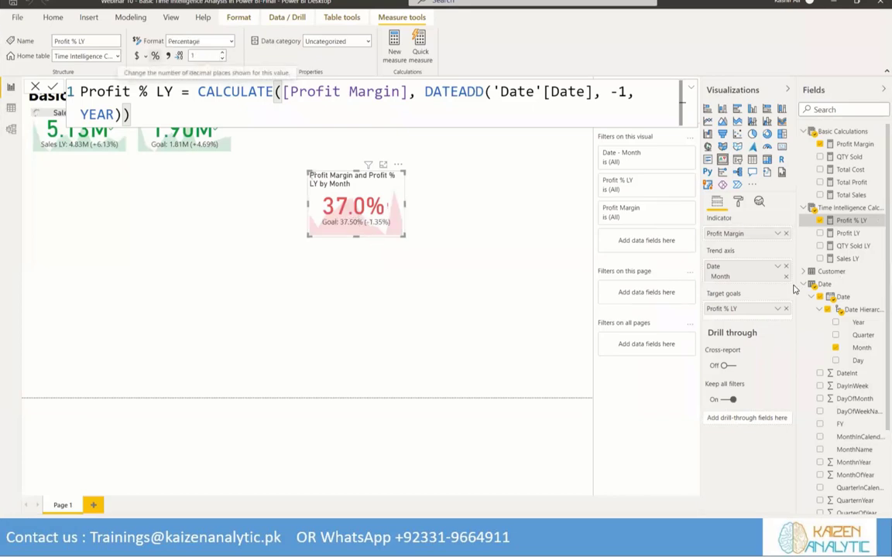
Change the Profit Margin KPI's title text to "Profit Margin (CY vs LY)"
{"action": "left_click", "coordinate": [737, 201]}
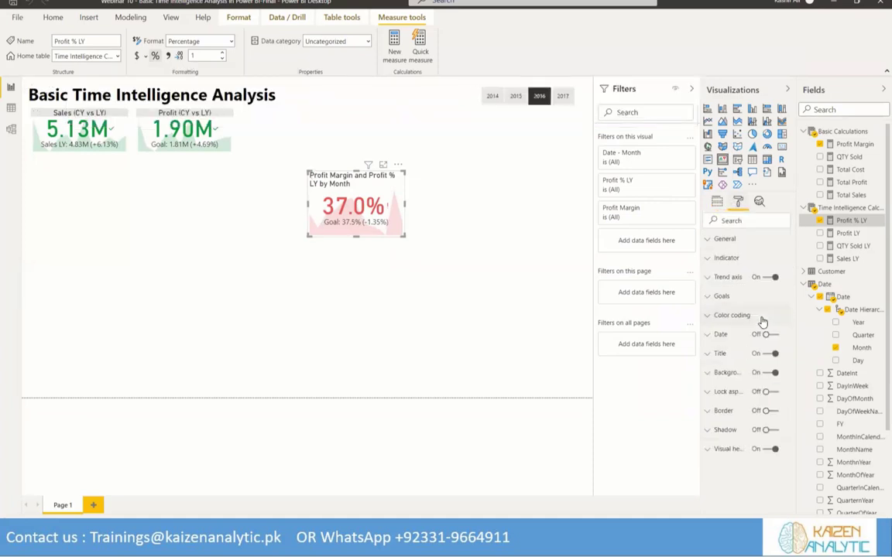
{"action": "left_click", "coordinate": [717, 357]}
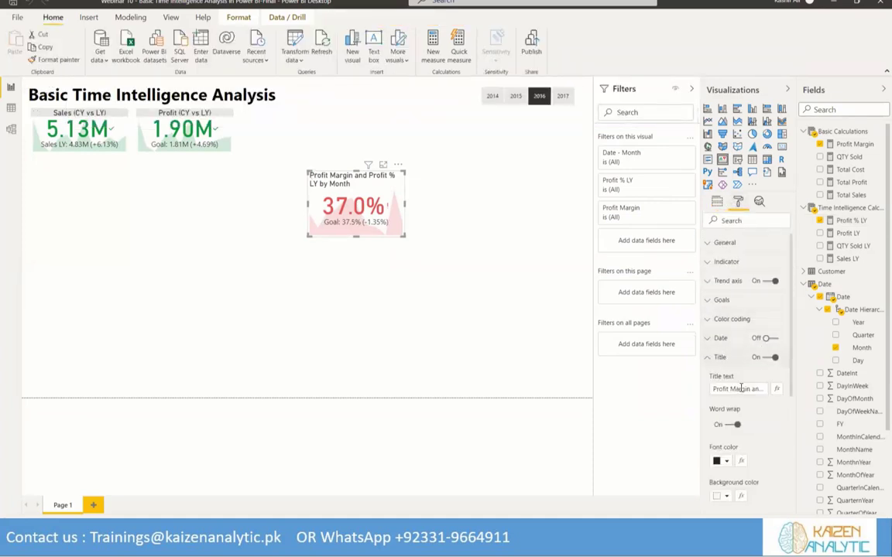
{"action": "left_click", "coordinate": [752, 389]}
{"action": "type", "text": "(CY vs LY"}
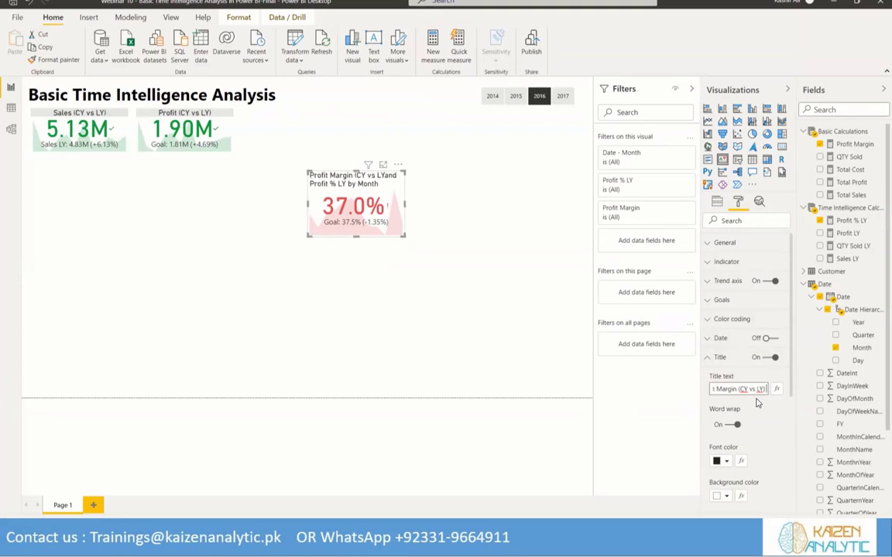
{"action": "key", "text": "Delete"}
{"action": "key", "text": "Delete"}
{"action": "key", "text": "Delete"}
{"action": "key", "text": "Delete"}
{"action": "key", "text": "Delete"}
{"action": "key", "text": "Delete"}
{"action": "key", "text": "Delete"}
{"action": "key", "text": "Delete"}
{"action": "key", "text": "Delete"}
{"action": "key", "text": "Delete"}
{"action": "key", "text": "Delete"}
{"action": "key", "text": "Delete"}
{"action": "key", "text": "Delete"}
{"action": "key", "text": "Delete"}
{"action": "key", "text": "Delete"}
{"action": "key", "text": "Delete"}
{"action": "key", "text": "Delete"}
{"action": "key", "text": "Delete"}
{"action": "key", "text": "Delete"}
{"action": "key", "text": "Delete"}
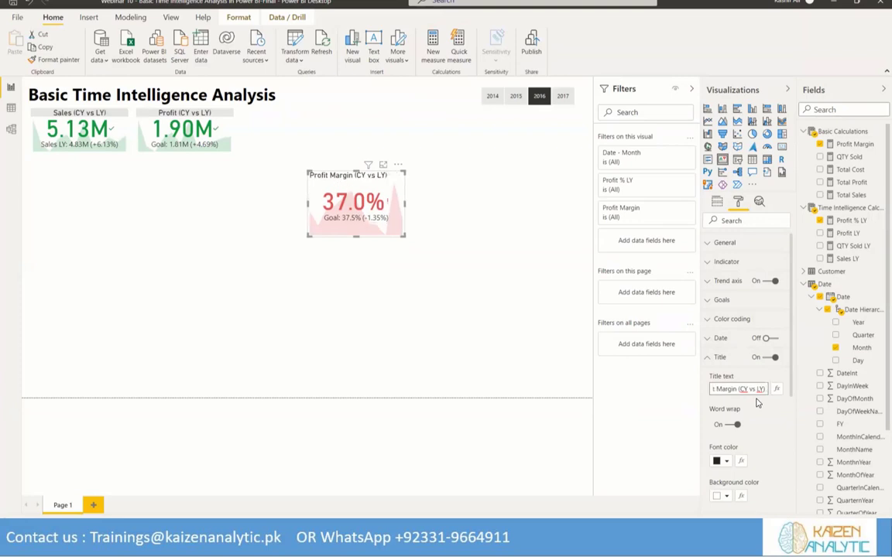
Give the Profit Margin KPI's title a light grey background and centre its alignment
{"action": "scroll", "coordinate": [757, 403], "scroll_direction": "down", "scroll_amount": 2}
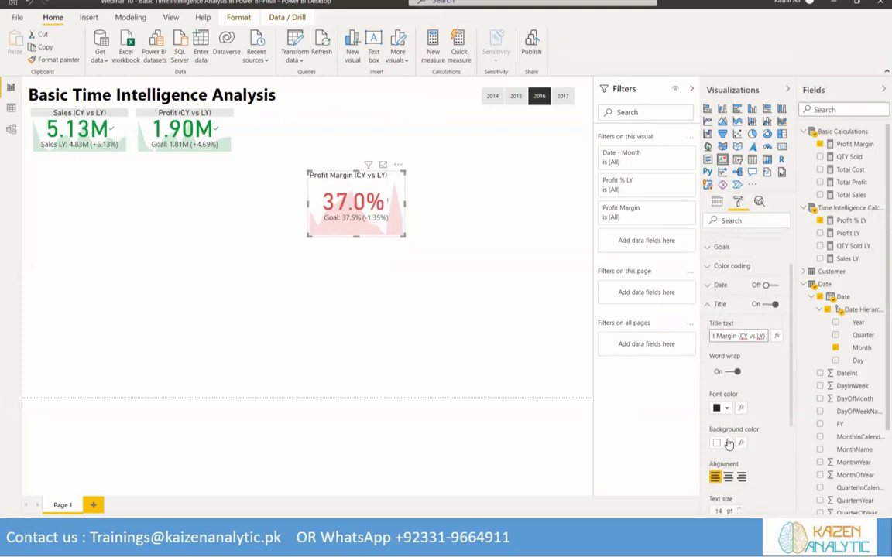
{"action": "left_click", "coordinate": [720, 442]}
{"action": "left_click", "coordinate": [727, 275]}
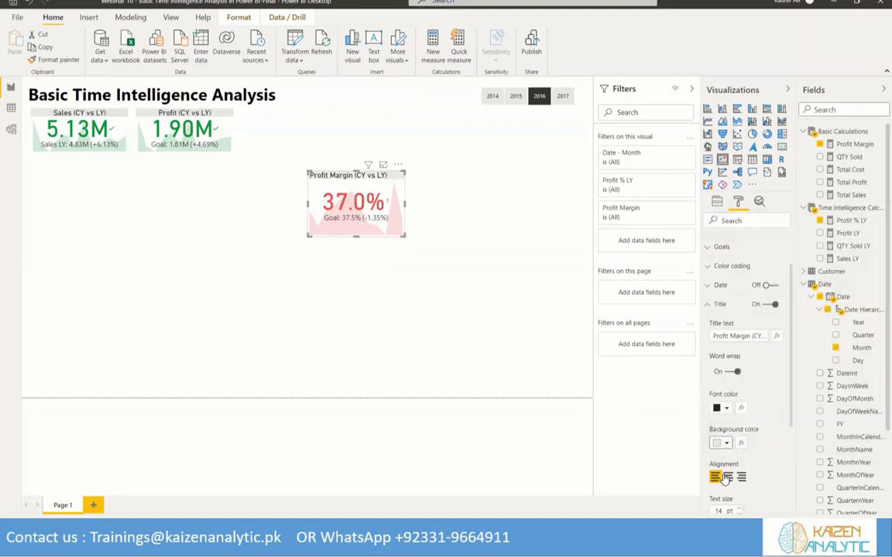
{"action": "left_click", "coordinate": [728, 478]}
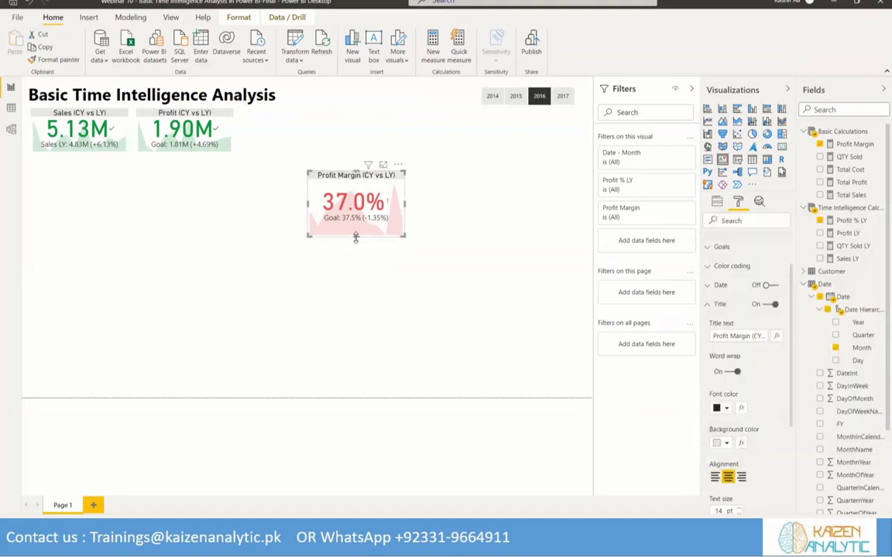
Shrink the Profit Margin KPI and place it in the top row beside the Profit KPI, matching the other cards' size
{"action": "left_click_drag", "start_coordinate": [355, 237], "coordinate": [358, 226]}
{"action": "left_click_drag", "start_coordinate": [343, 178], "coordinate": [276, 113]}
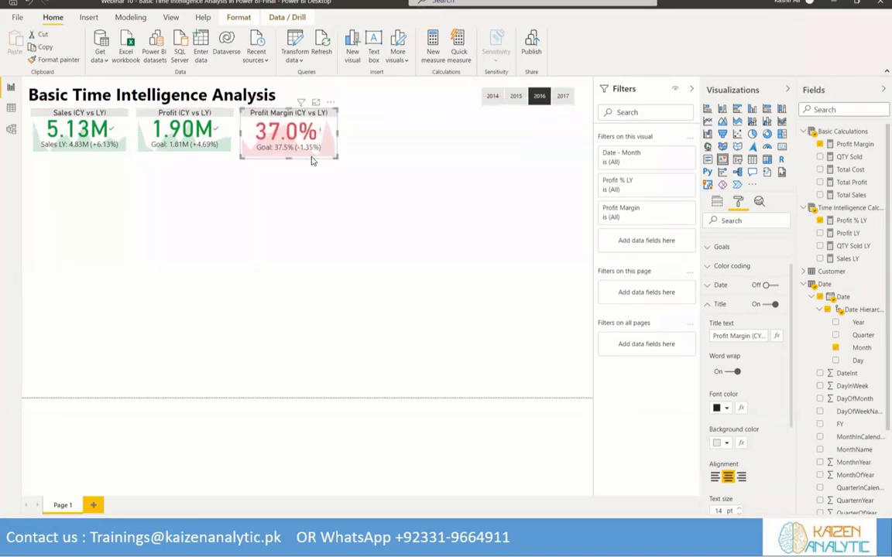
{"action": "left_click_drag", "start_coordinate": [288, 154], "coordinate": [285, 153]}
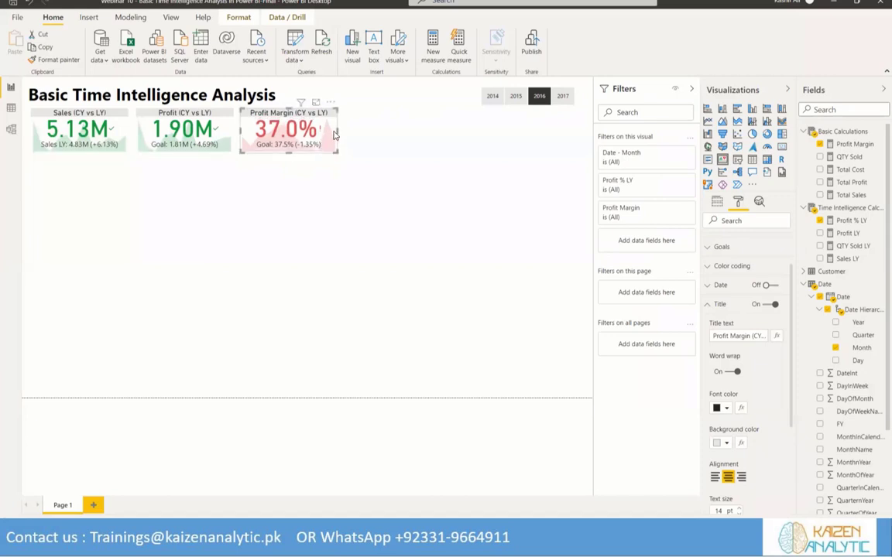
{"action": "left_click_drag", "start_coordinate": [335, 134], "coordinate": [333, 136]}
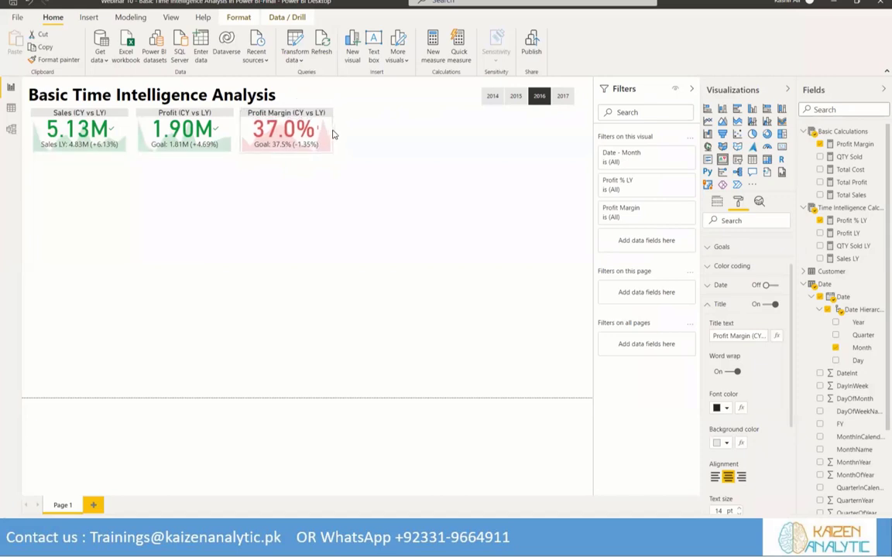
Insert another KPI visual with QTY Sold as indicator, Month as trend axis and QTY Sold LY as target goal
{"action": "left_click", "coordinate": [344, 182]}
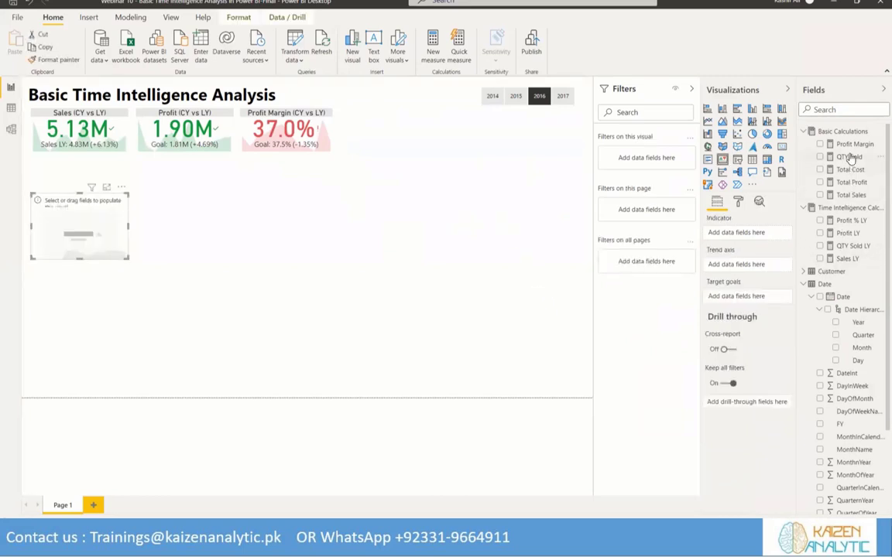
{"action": "left_click", "coordinate": [820, 158]}
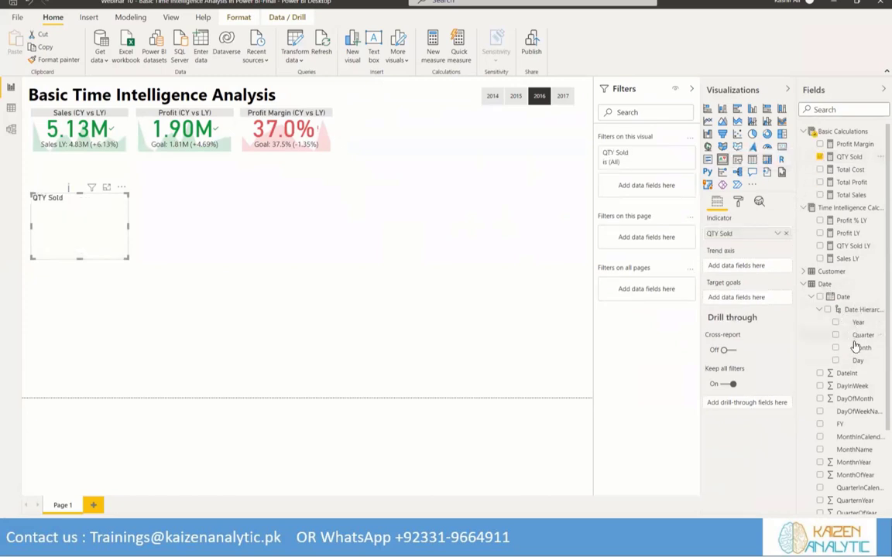
{"action": "left_click_drag", "start_coordinate": [857, 347], "coordinate": [745, 269]}
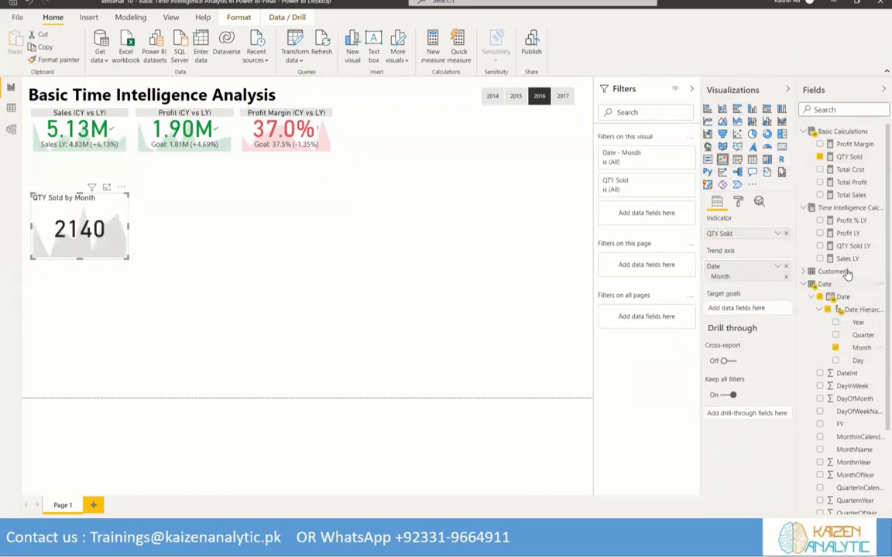
{"action": "left_click_drag", "start_coordinate": [841, 248], "coordinate": [739, 298]}
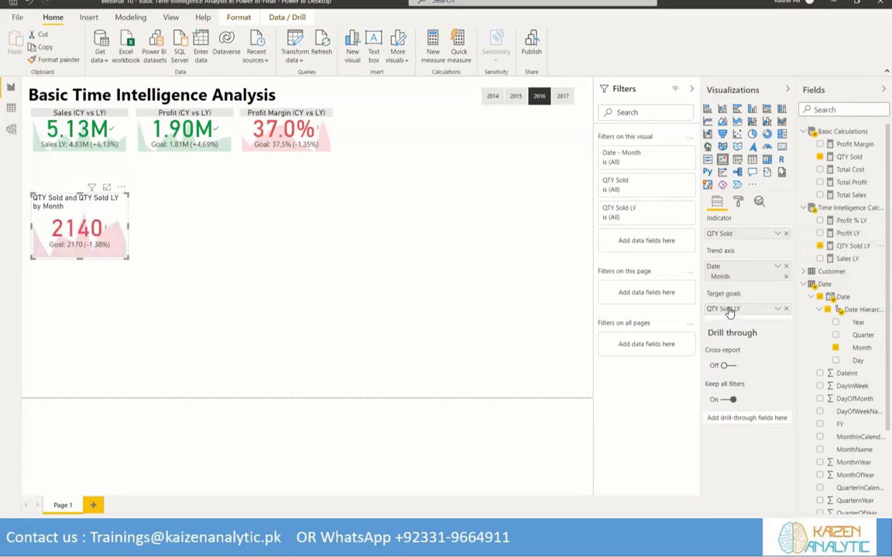
Change the quantity KPI's title text to "QTY Sold (CY vs LY)"
{"action": "left_click", "coordinate": [737, 202]}
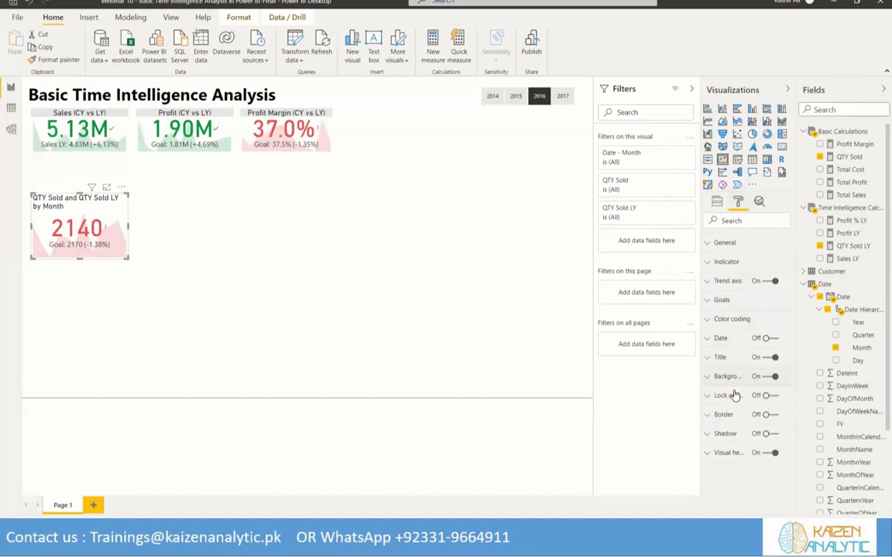
{"action": "left_click", "coordinate": [720, 357]}
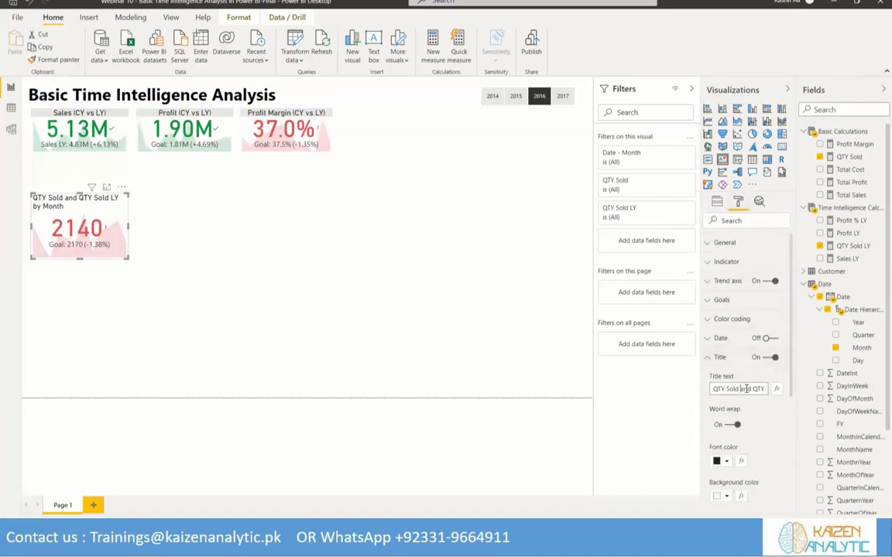
{"action": "left_click_drag", "start_coordinate": [731, 388], "coordinate": [790, 389]}
{"action": "key", "text": "BackSpace"}
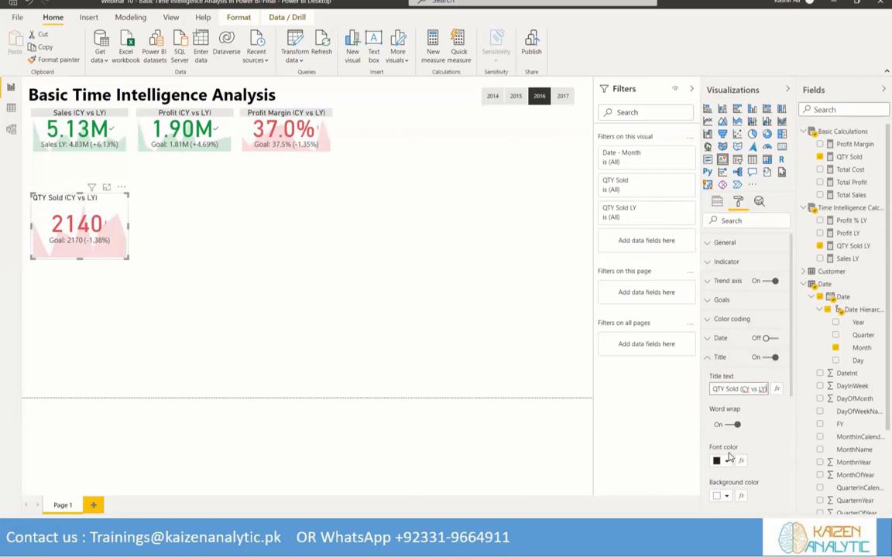
Centre the QTY Sold KPI's title and give it a light grey background
{"action": "scroll", "coordinate": [733, 387], "scroll_direction": "down", "scroll_amount": 3}
{"action": "left_click", "coordinate": [729, 424]}
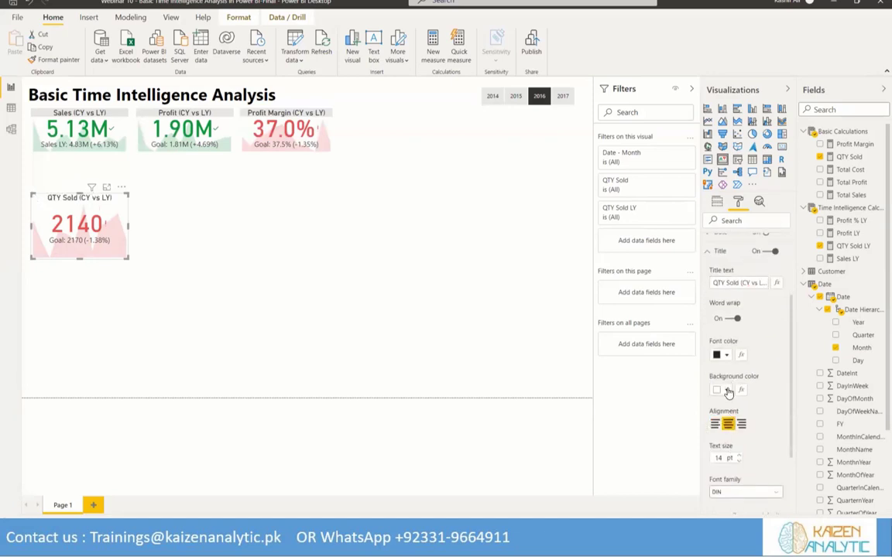
{"action": "left_click", "coordinate": [728, 392]}
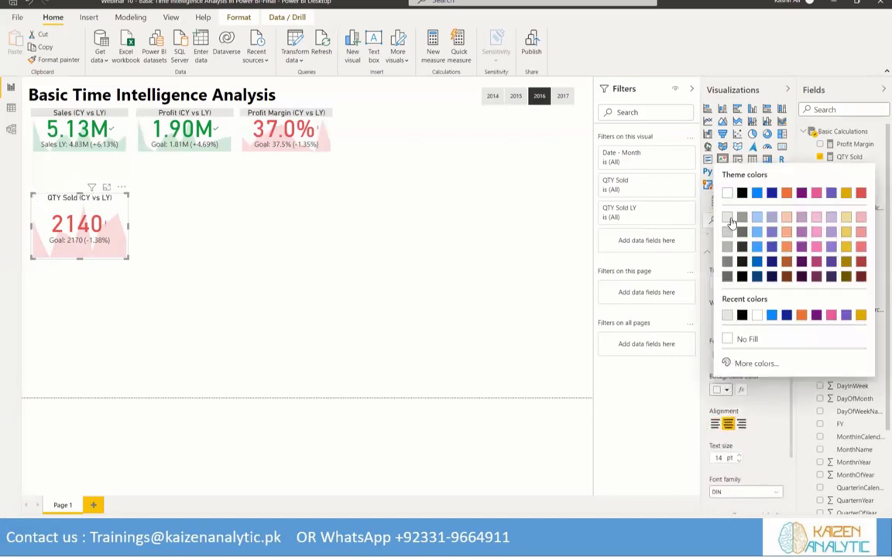
{"action": "left_click", "coordinate": [736, 229]}
Move the QTY Sold KPI to the end of the top row, shrink it to card size, and narrow the Profit Margin KPI beside it
{"action": "left_click_drag", "start_coordinate": [103, 203], "coordinate": [408, 121]}
{"action": "left_click_drag", "start_coordinate": [431, 171], "coordinate": [408, 151]}
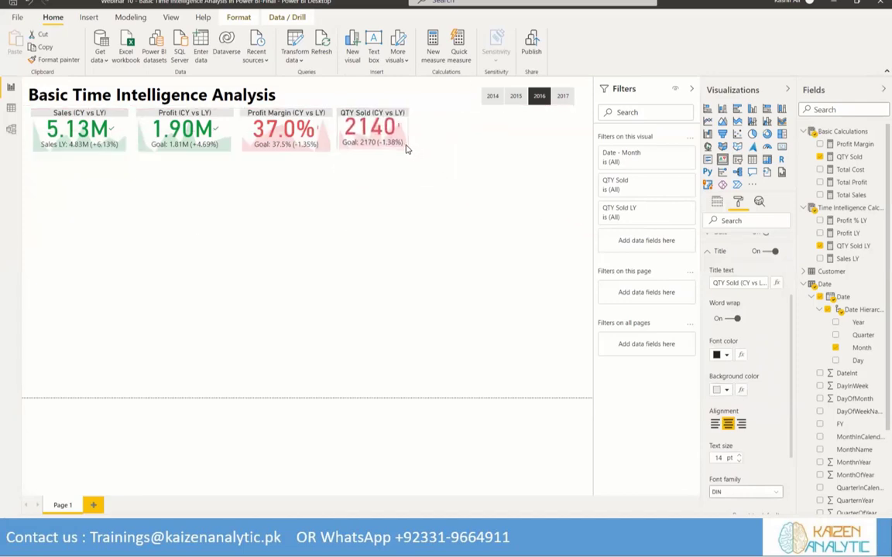
{"action": "left_click", "coordinate": [293, 122]}
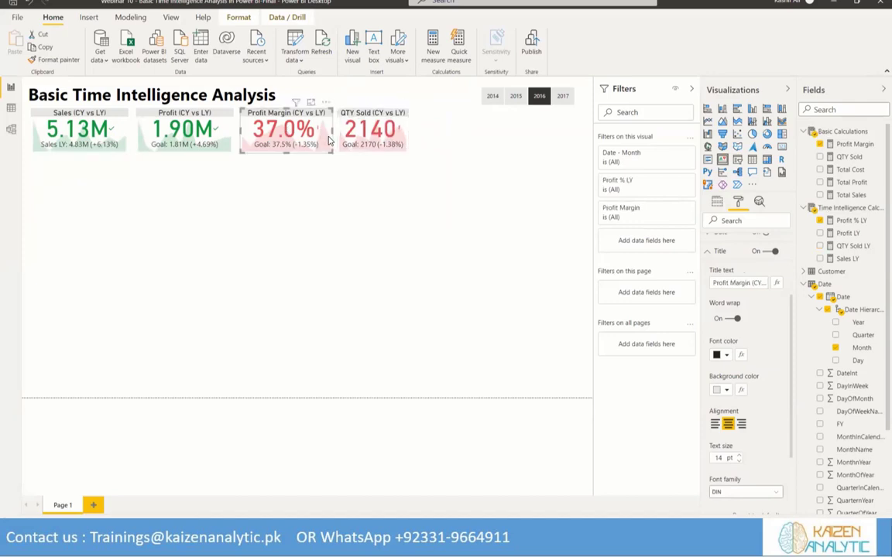
{"action": "mouse_move", "coordinate": [331, 131]}
{"action": "left_mouse_down"}
{"action": "mouse_move", "coordinate": [320, 130]}
{"action": "mouse_move", "coordinate": [330, 124]}
{"action": "left_mouse_up"}
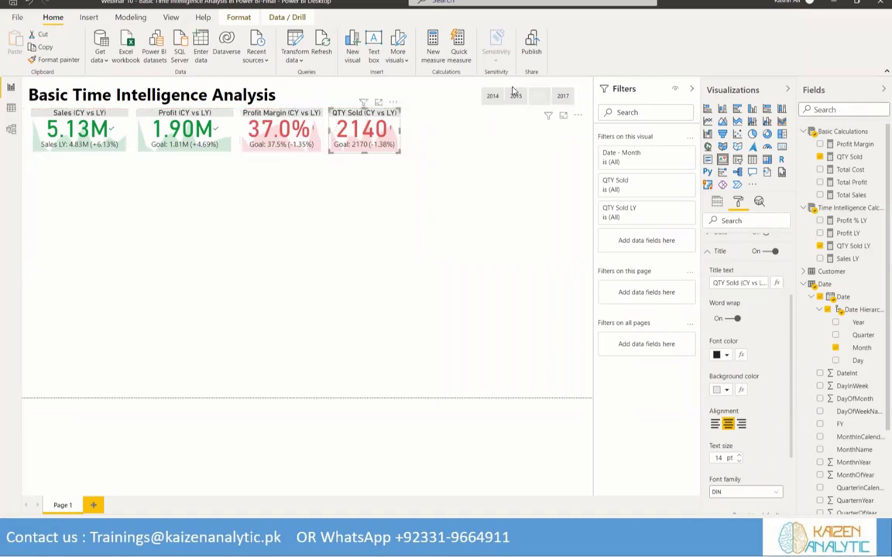
Check how all four KPIs respond to the Year slicer by switching between 2014, 2015, 2016 and 2017, finishing on 2015
{"action": "left_click", "coordinate": [514, 96]}
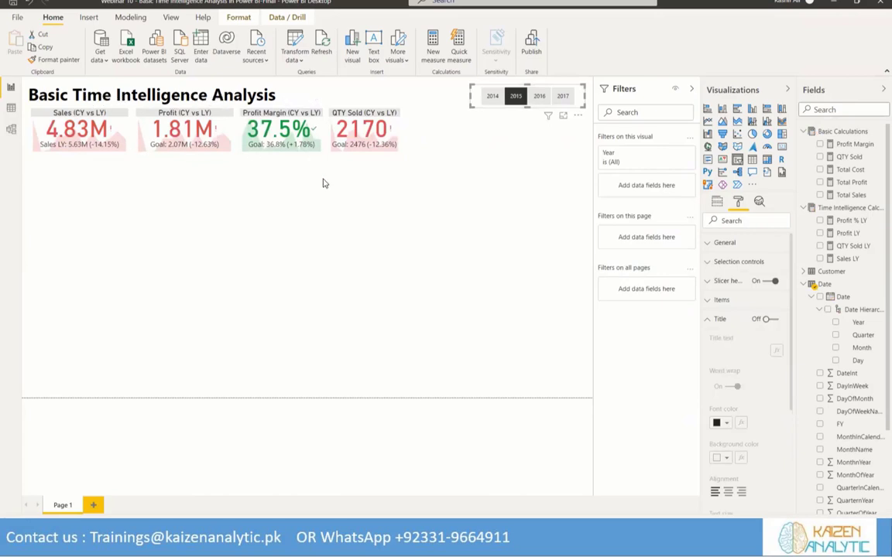
{"action": "left_click", "coordinate": [516, 99]}
{"action": "left_click", "coordinate": [520, 107]}
{"action": "left_click", "coordinate": [539, 96]}
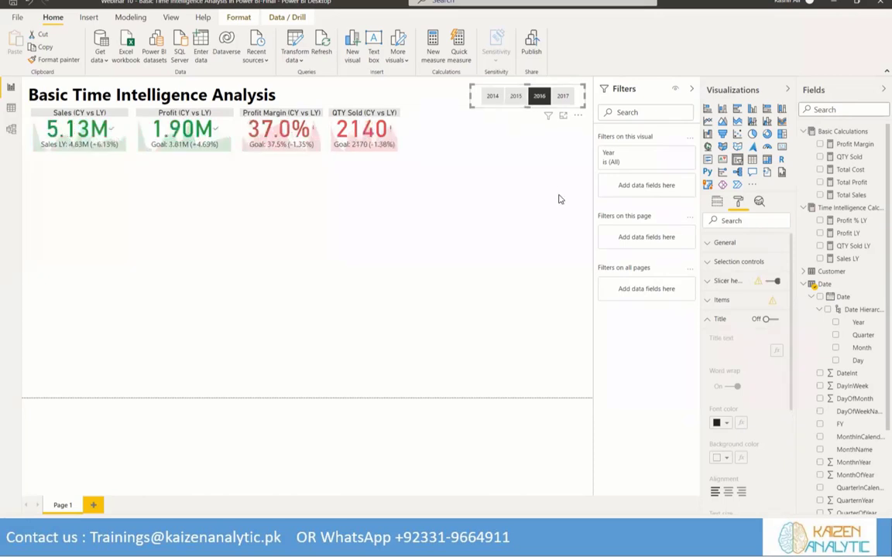
{"action": "left_click", "coordinate": [563, 97]}
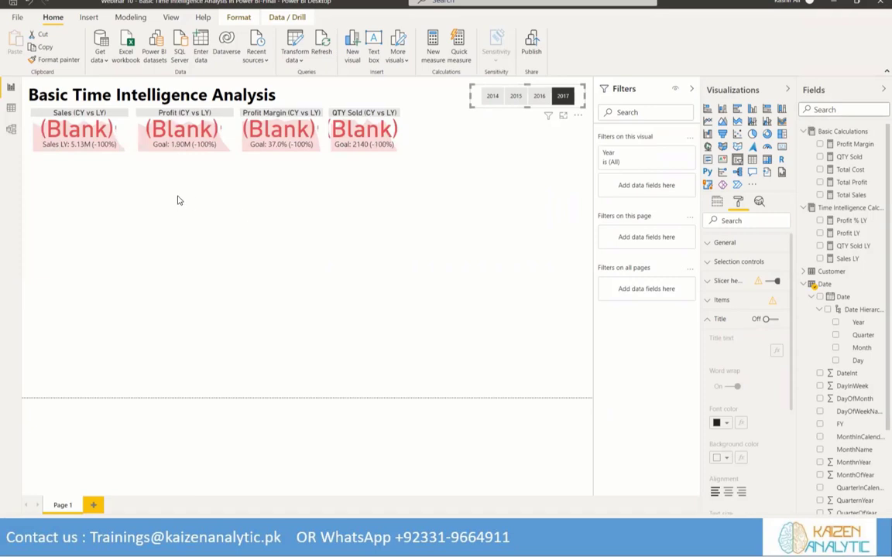
{"action": "left_click", "coordinate": [543, 97]}
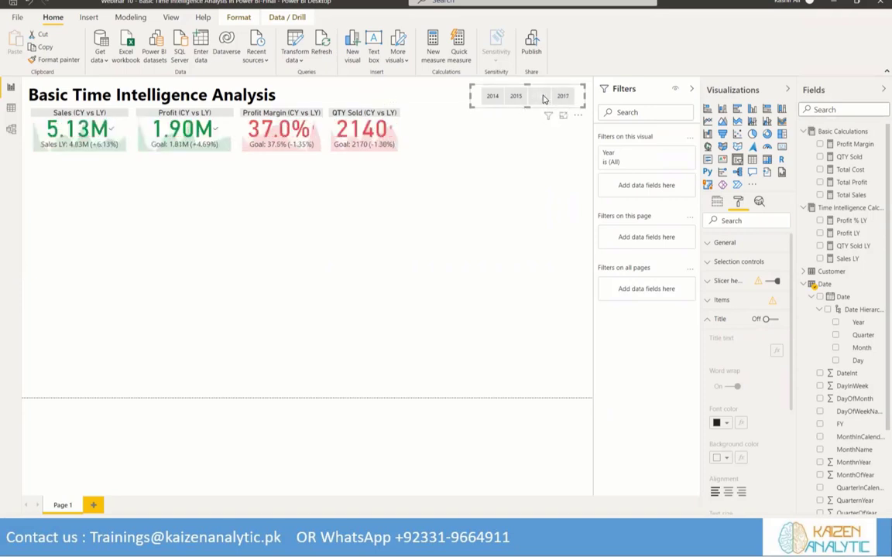
{"action": "left_click", "coordinate": [517, 99]}
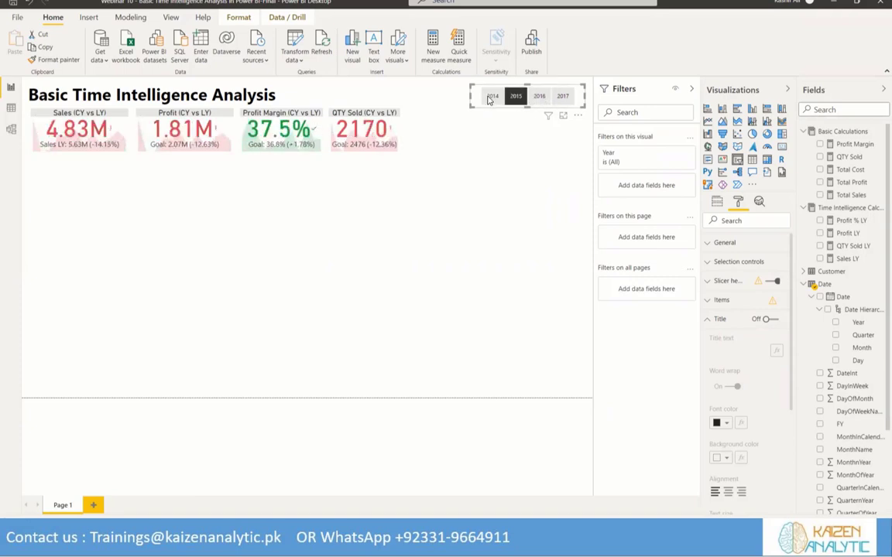
{"action": "left_click", "coordinate": [490, 99]}
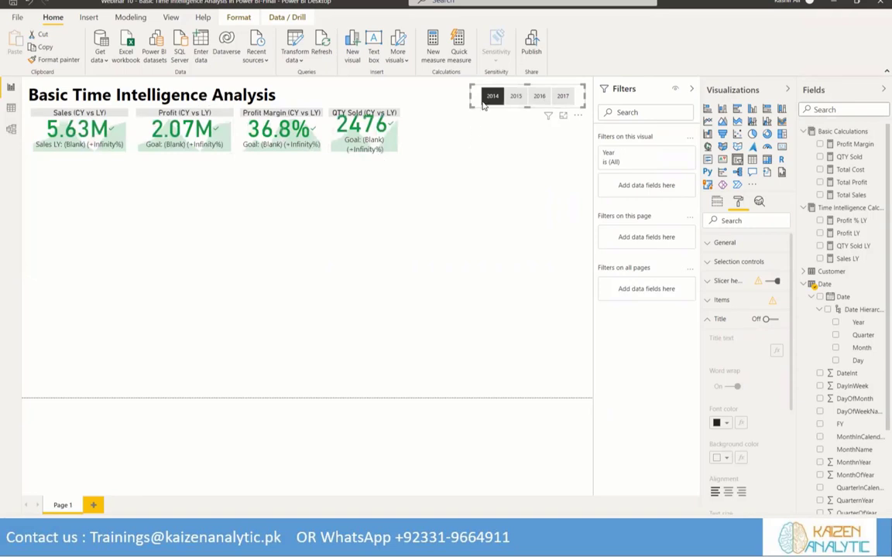
{"action": "left_click", "coordinate": [512, 100]}
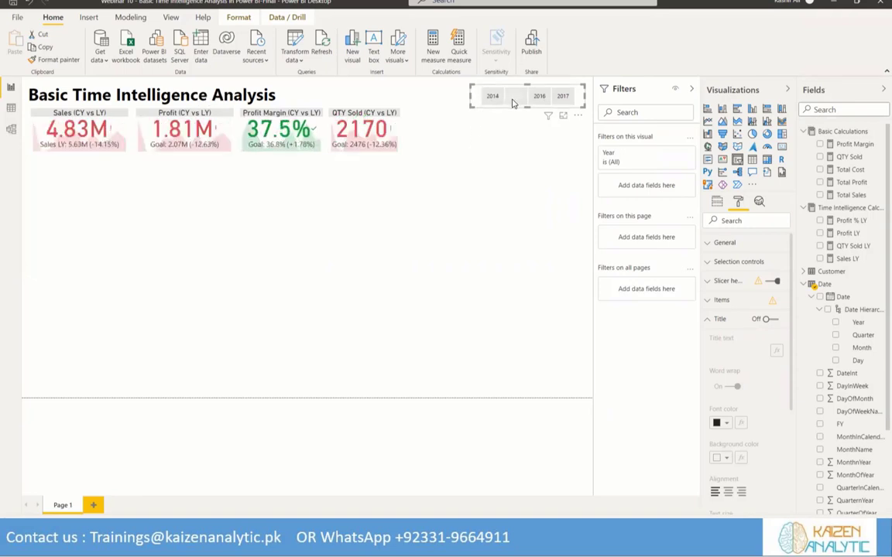
{"action": "left_click", "coordinate": [539, 99]}
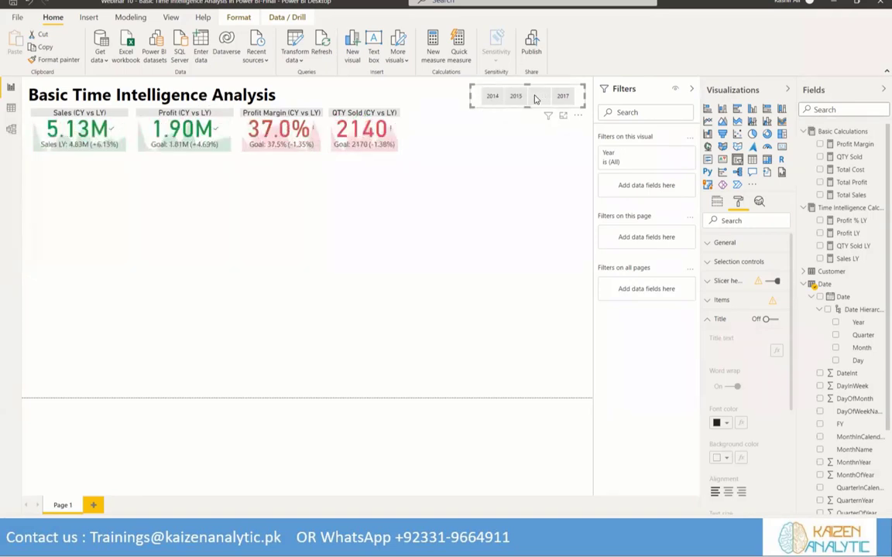
{"action": "left_click", "coordinate": [515, 96]}
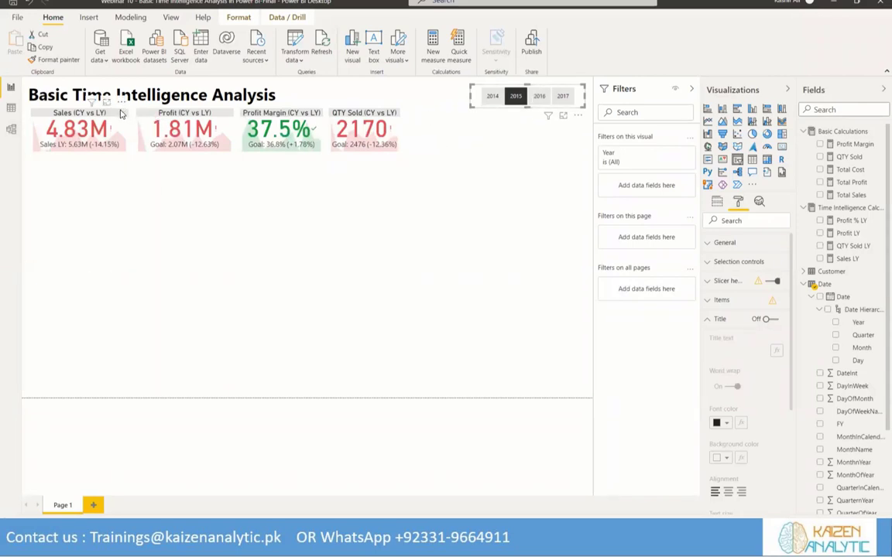
Set the Sales KPI's indicator text size to 35 pt
{"action": "left_click", "coordinate": [82, 130]}
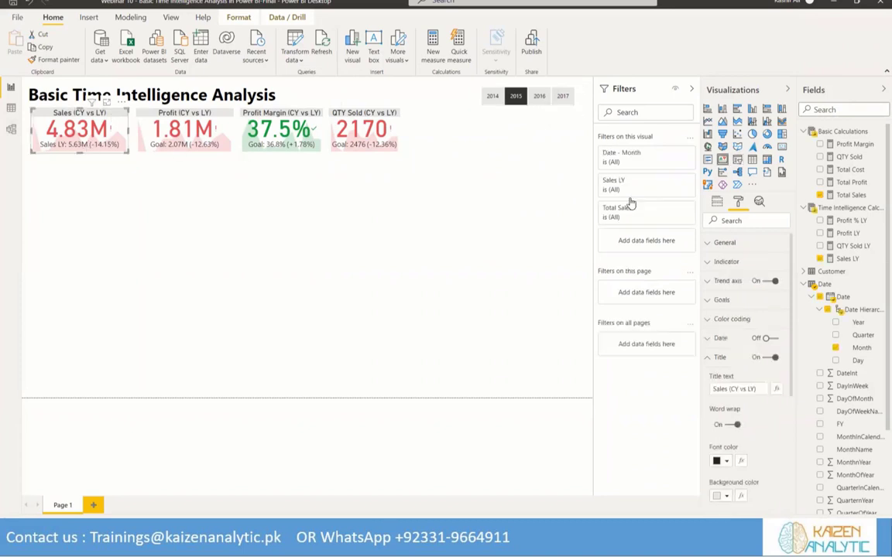
{"action": "left_click", "coordinate": [714, 242]}
{"action": "left_click", "coordinate": [718, 242]}
{"action": "left_click", "coordinate": [710, 263]}
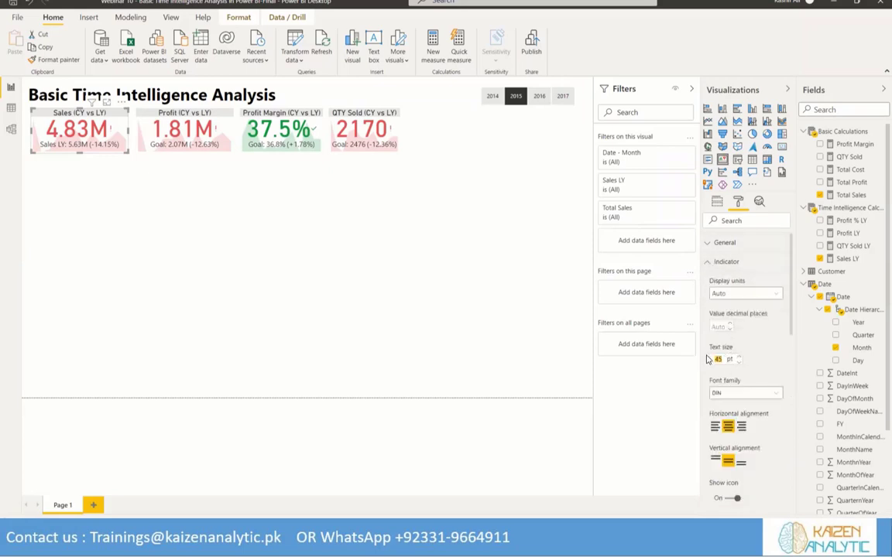
{"action": "type", "text": "30"}
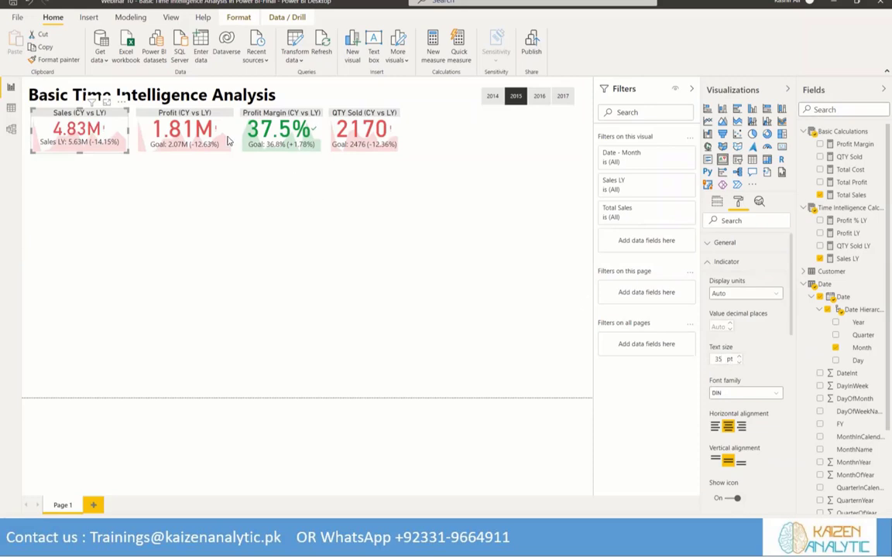
Set the indicator text size of the Profit, Profit Margin and QTY Sold KPIs to 35 pt
{"action": "left_click", "coordinate": [185, 109]}
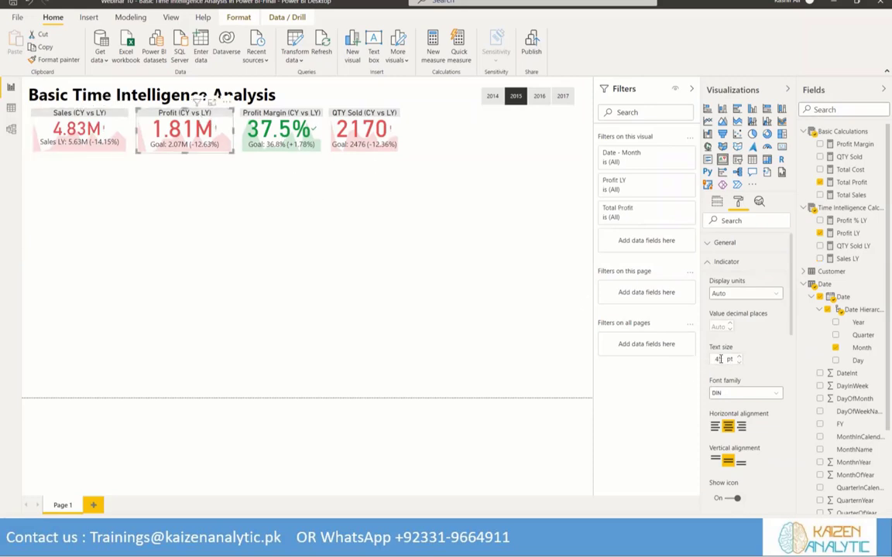
{"action": "left_click_drag", "start_coordinate": [719, 358], "coordinate": [710, 363]}
{"action": "type", "text": "35"}
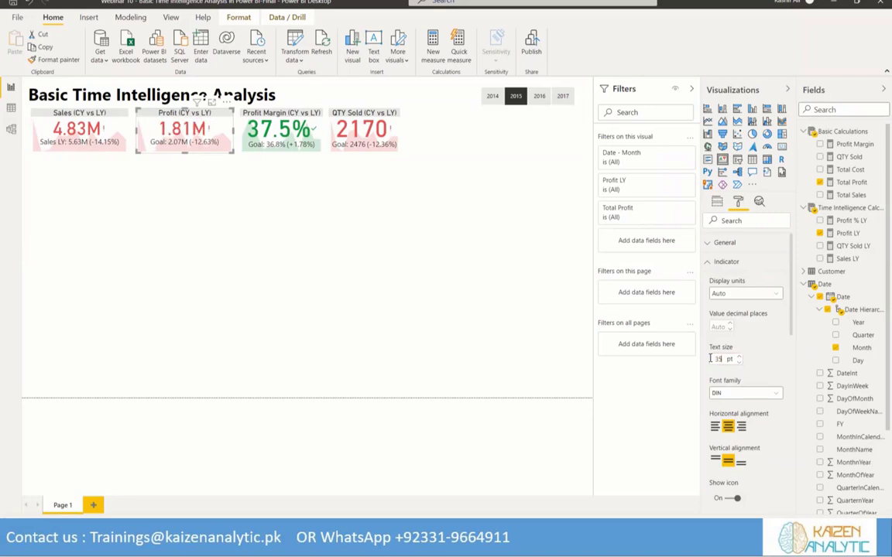
{"action": "left_click", "coordinate": [256, 111]}
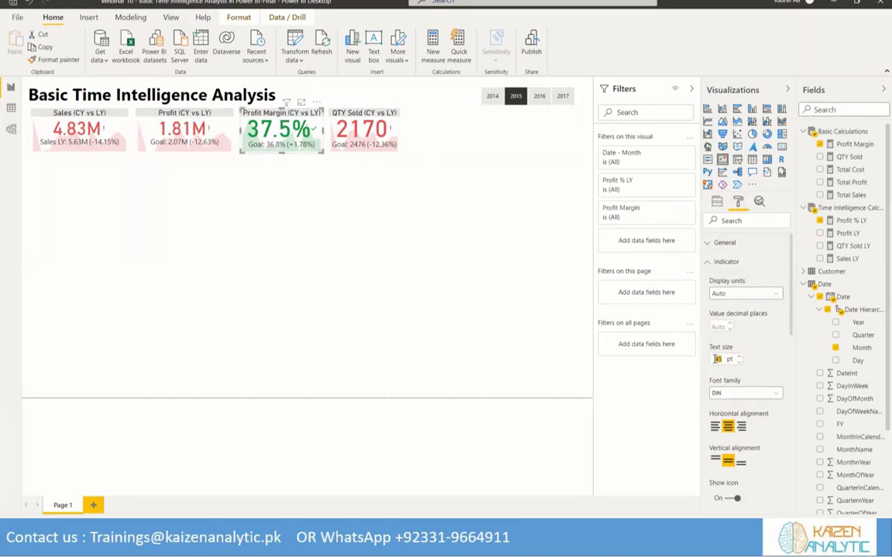
{"action": "type", "text": "35"}
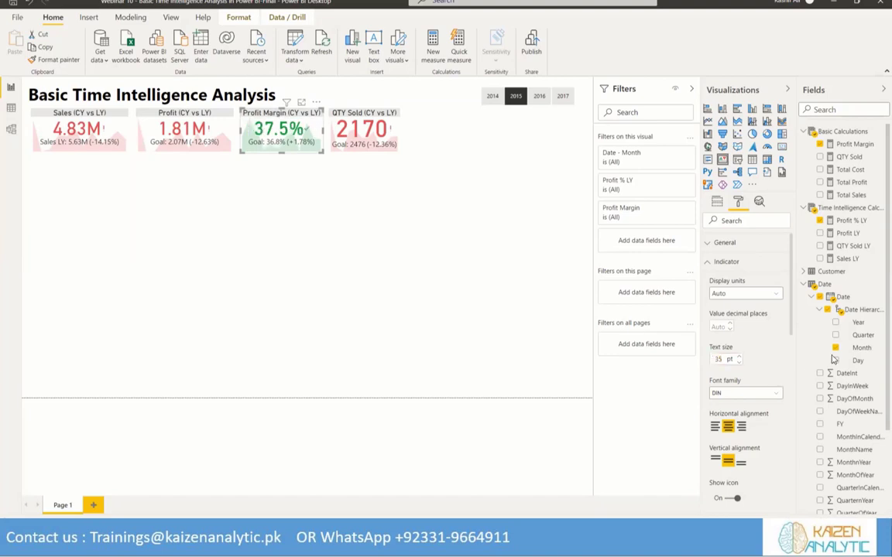
{"action": "left_click", "coordinate": [372, 125]}
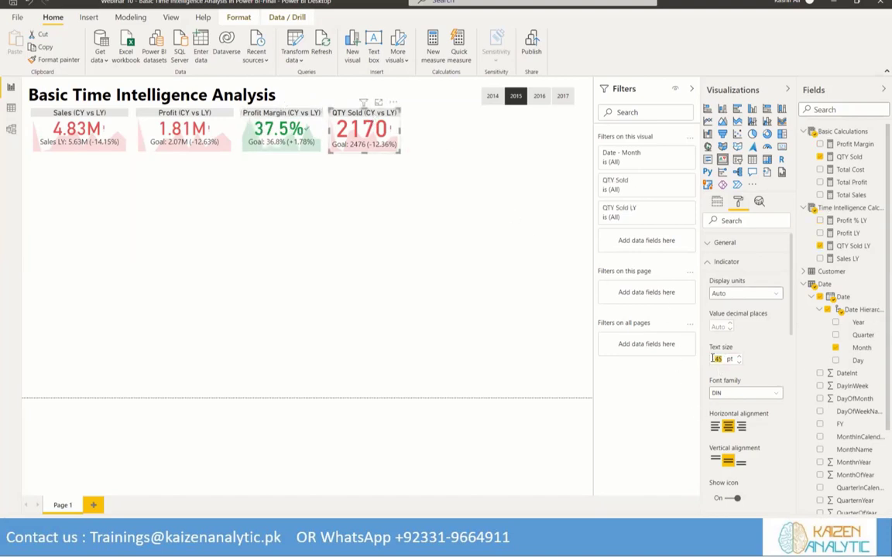
{"action": "type", "text": "35"}
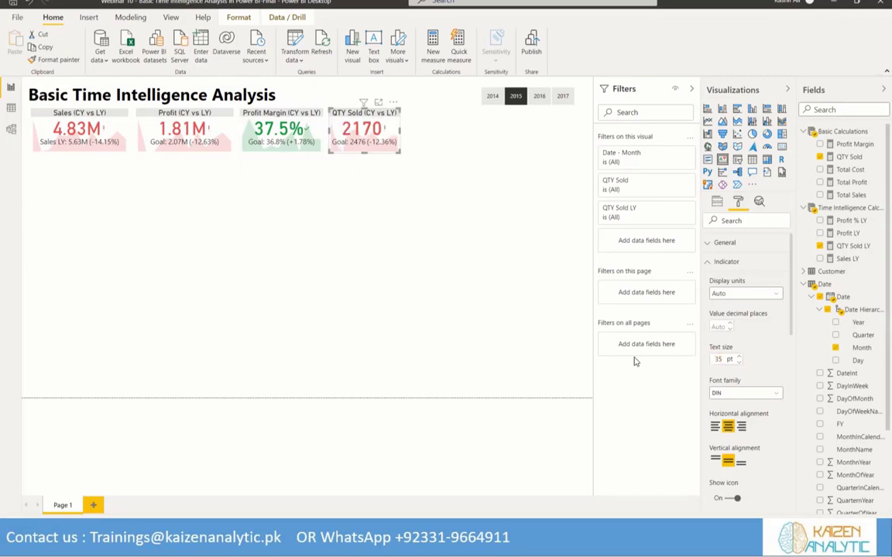
Insert a small line chart in the page's lower-left area showing Profit Margin and Profit % LY by Quarter
{"action": "left_click", "coordinate": [357, 192]}
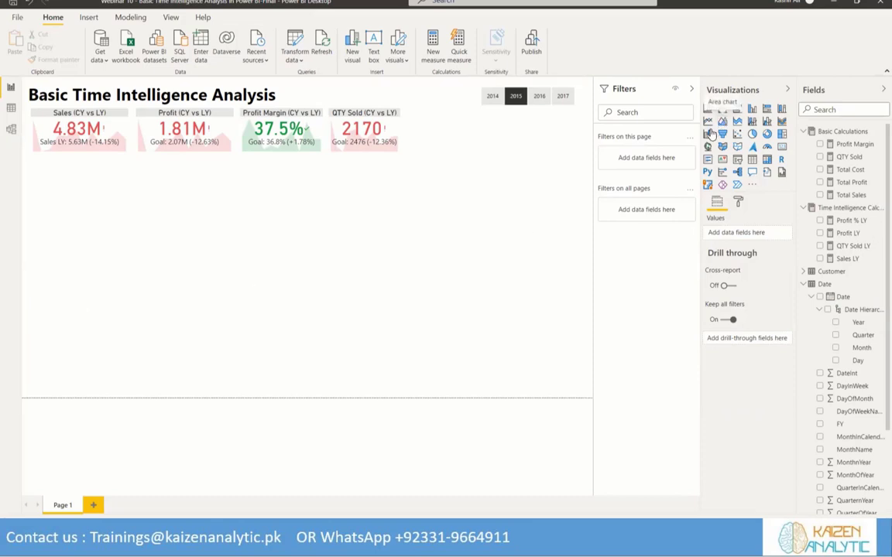
{"action": "left_click_drag", "start_coordinate": [708, 123], "coordinate": [176, 360]}
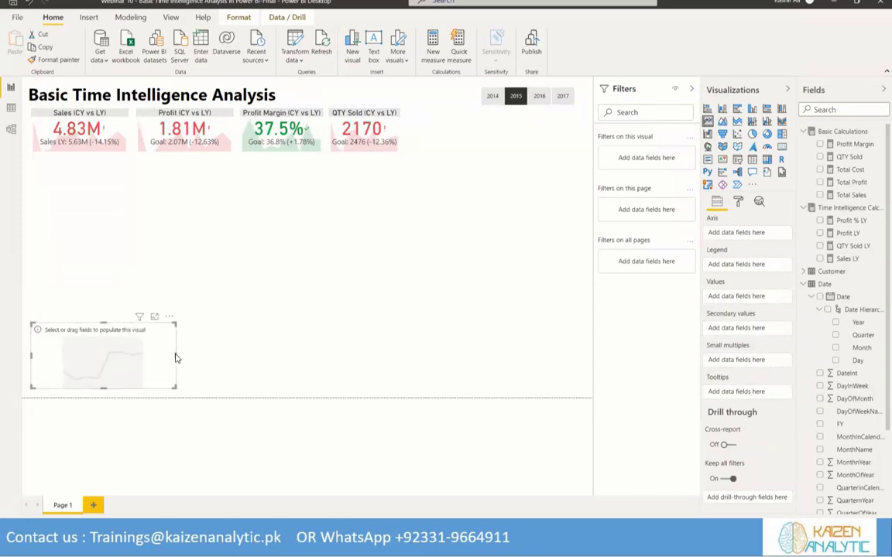
{"action": "left_click_drag", "start_coordinate": [175, 354], "coordinate": [171, 355]}
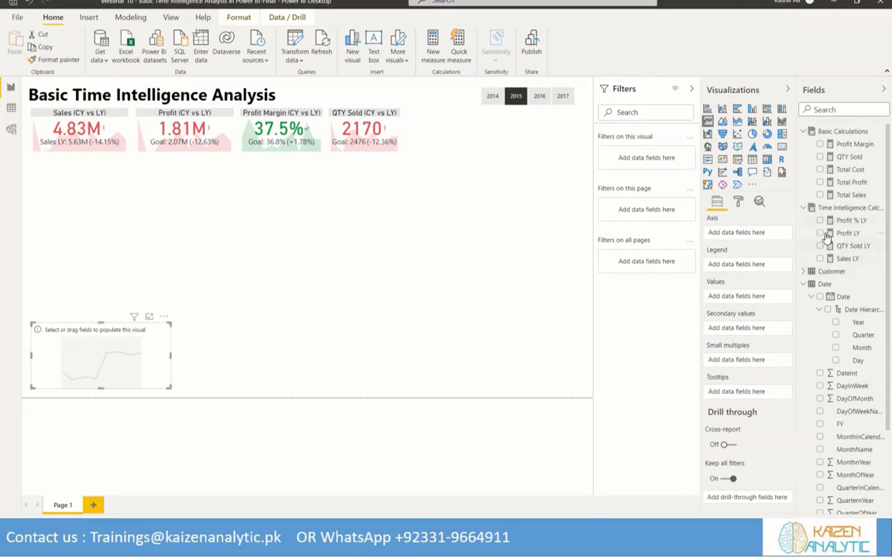
{"action": "left_click", "coordinate": [820, 144]}
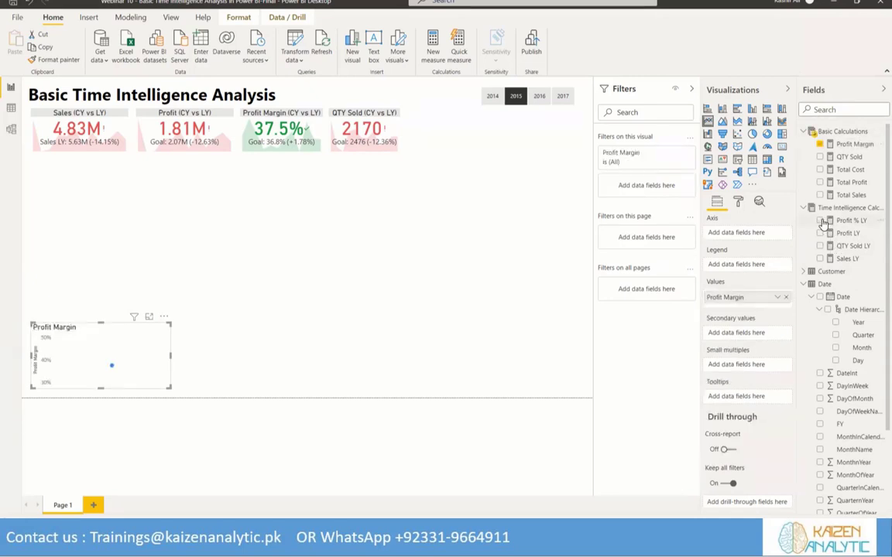
{"action": "left_click", "coordinate": [822, 221]}
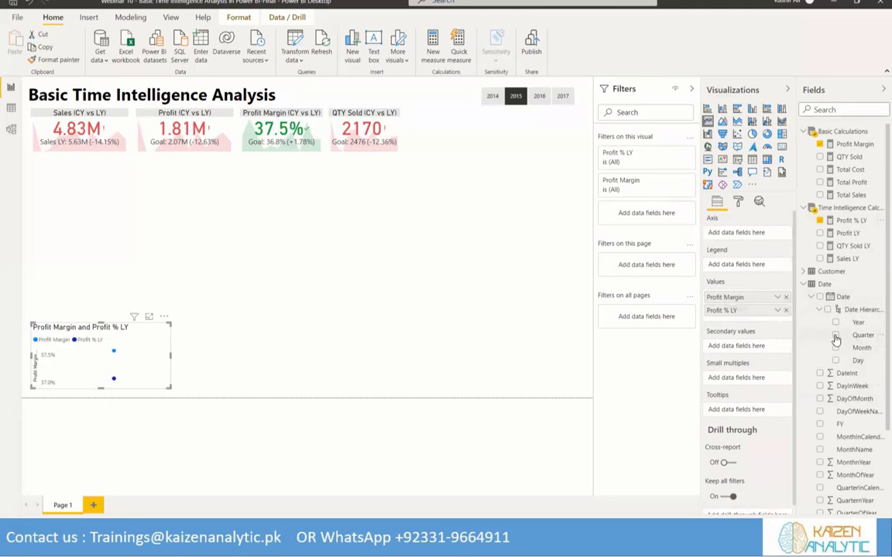
{"action": "left_click", "coordinate": [836, 335]}
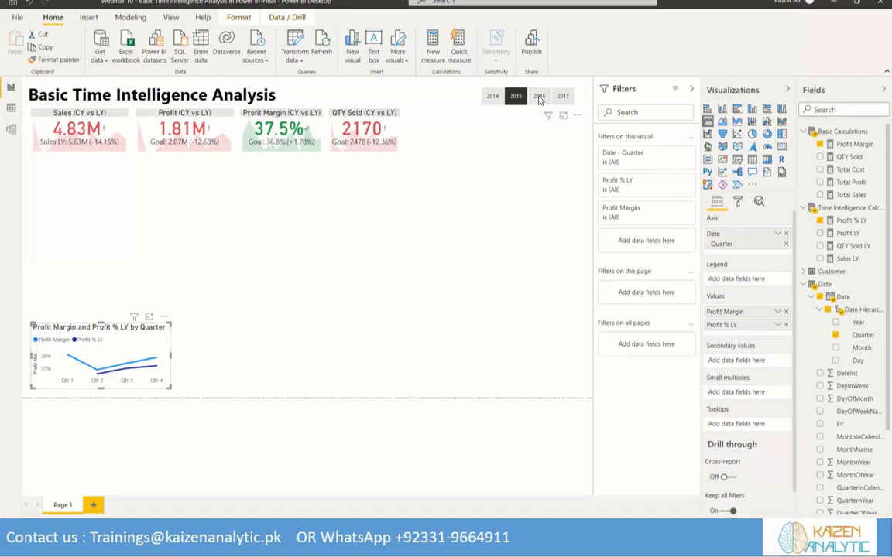
Compare the quarterly profit margin lines for 2016 and 2015 with the Year slicer, finishing on 2016
{"action": "left_click", "coordinate": [540, 99]}
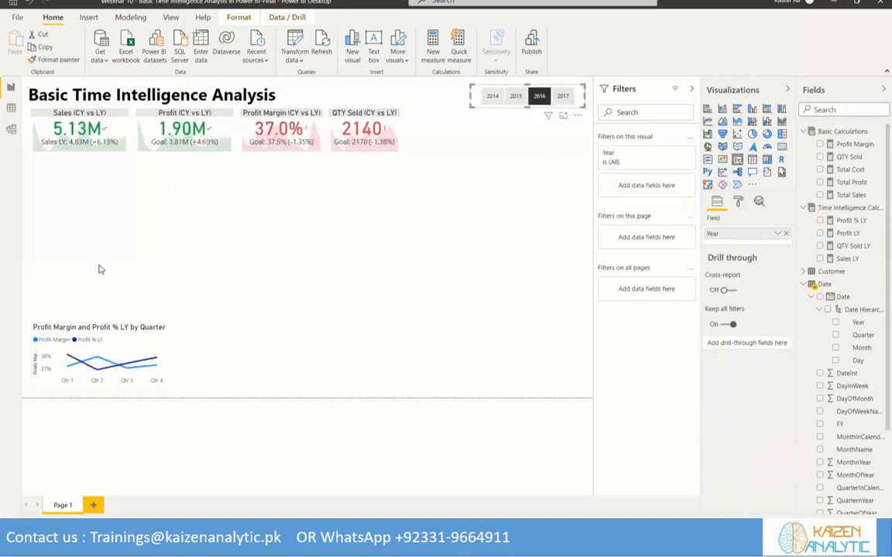
{"action": "left_click", "coordinate": [516, 96]}
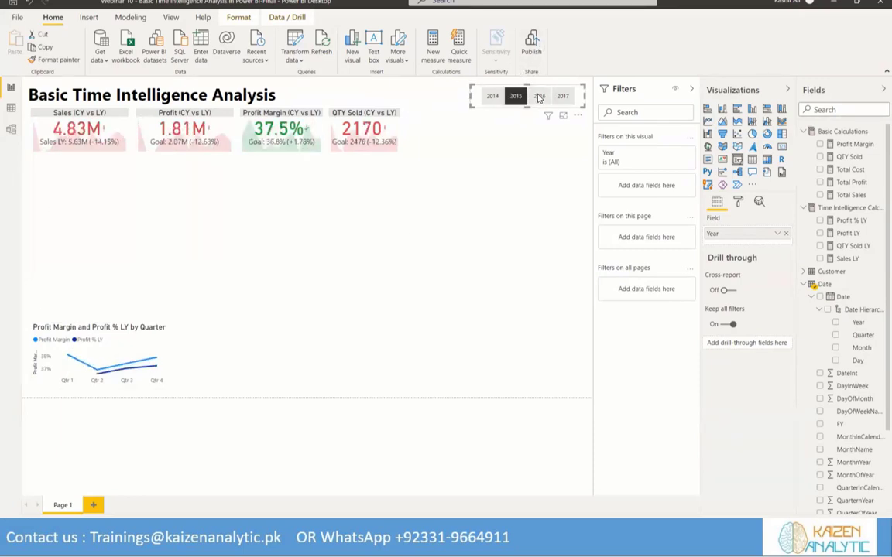
{"action": "left_click", "coordinate": [539, 97]}
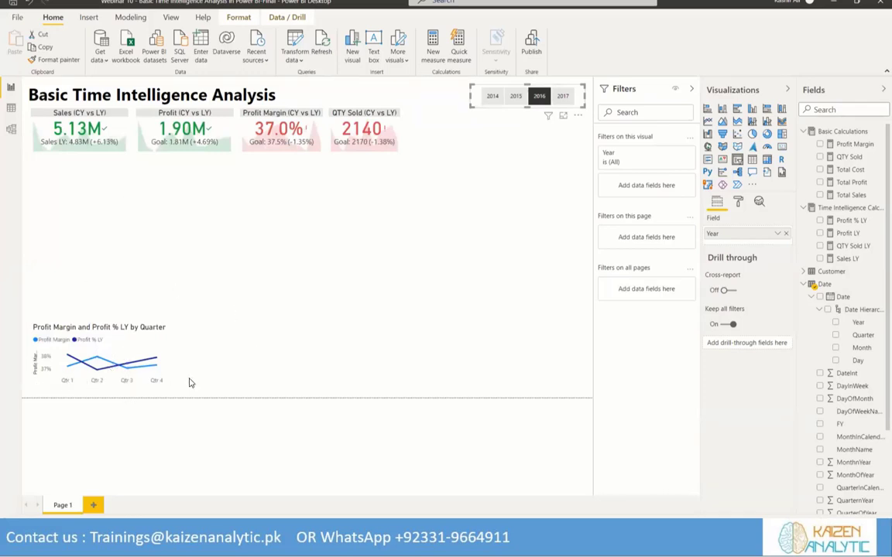
Set the quarterly profit margin line chart's legend text color to black and its position to Top Center
{"action": "left_click", "coordinate": [89, 333]}
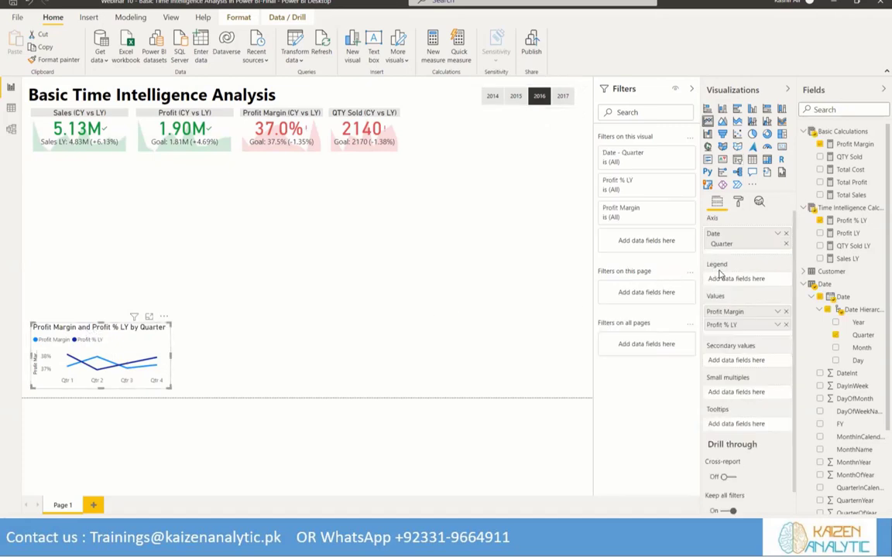
{"action": "left_click", "coordinate": [740, 202]}
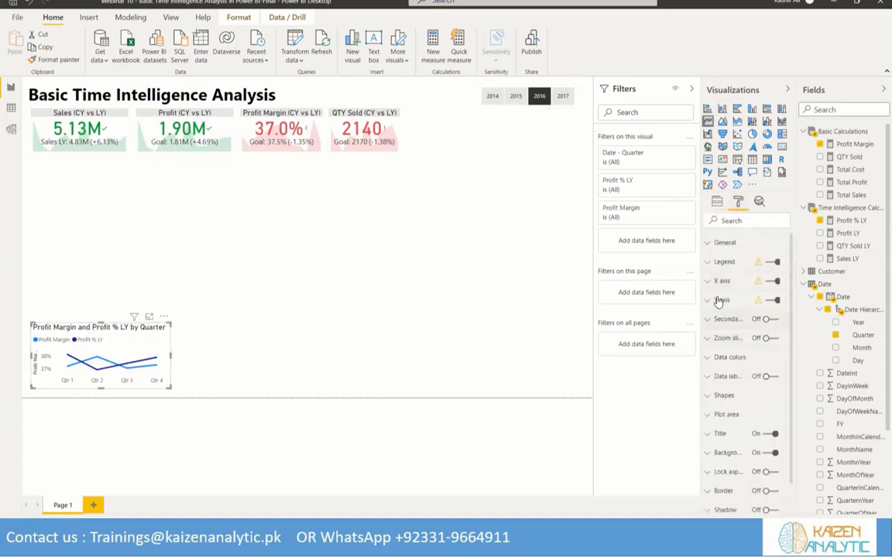
{"action": "left_click", "coordinate": [708, 263]}
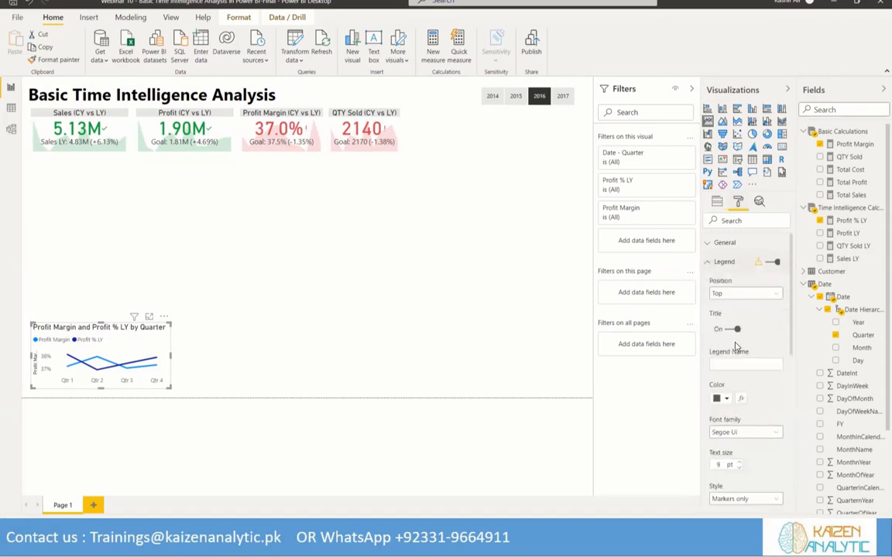
{"action": "left_click", "coordinate": [726, 399]}
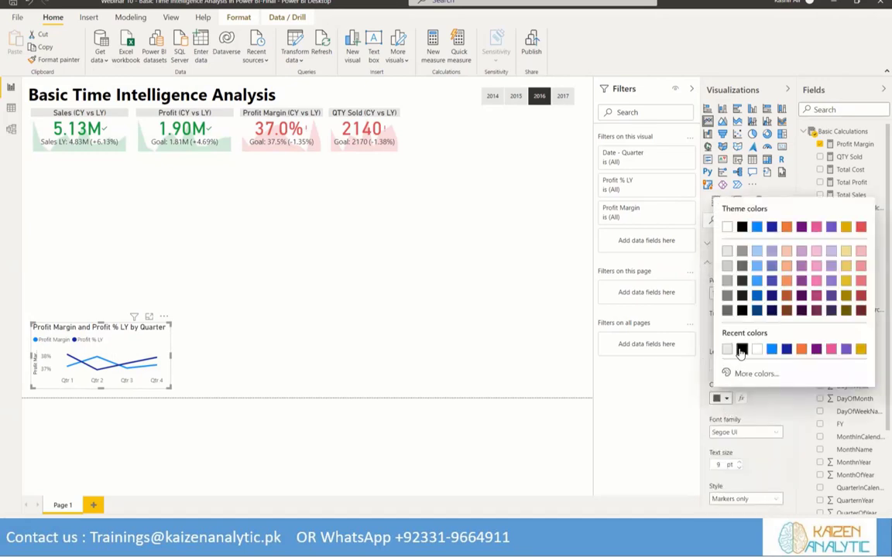
{"action": "left_click", "coordinate": [740, 348]}
{"action": "left_click", "coordinate": [745, 293]}
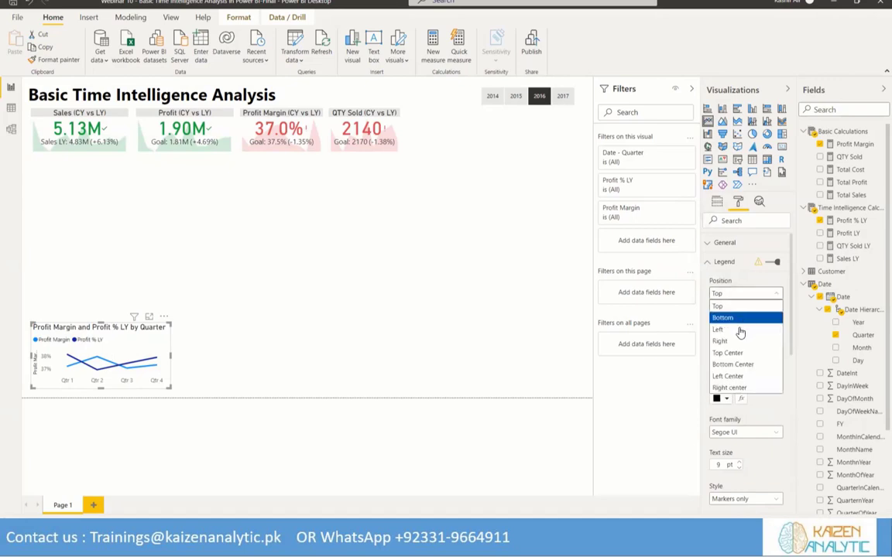
{"action": "left_click", "coordinate": [735, 353]}
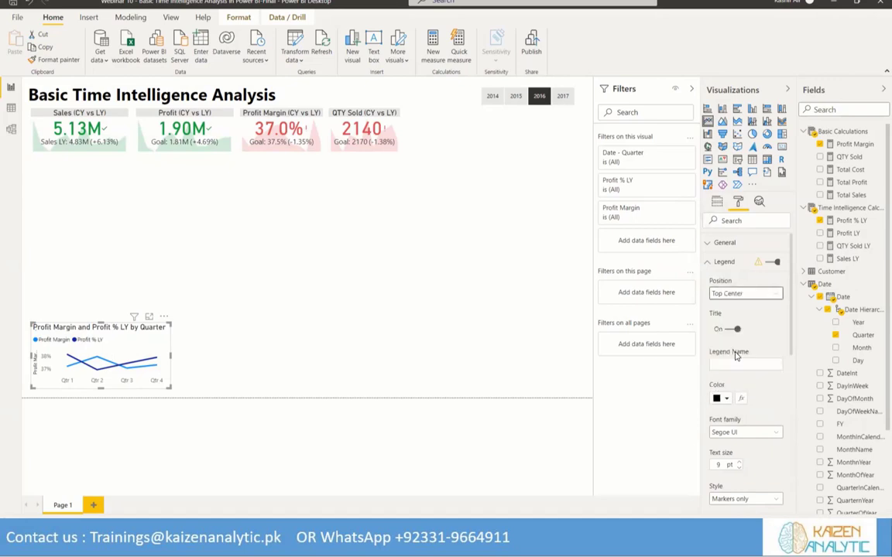
{"action": "left_click", "coordinate": [709, 263]}
Set the line chart's X axis label color to black
{"action": "left_click", "coordinate": [714, 284]}
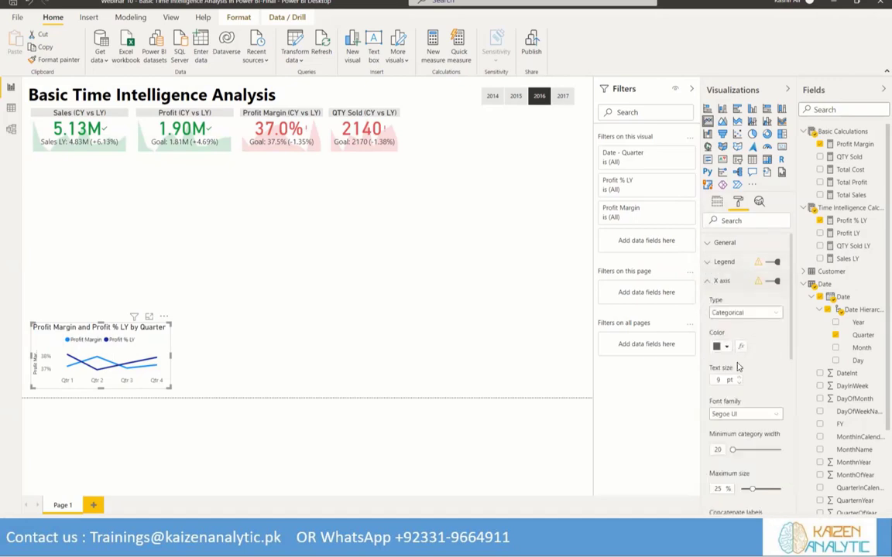
{"action": "left_click", "coordinate": [727, 347]}
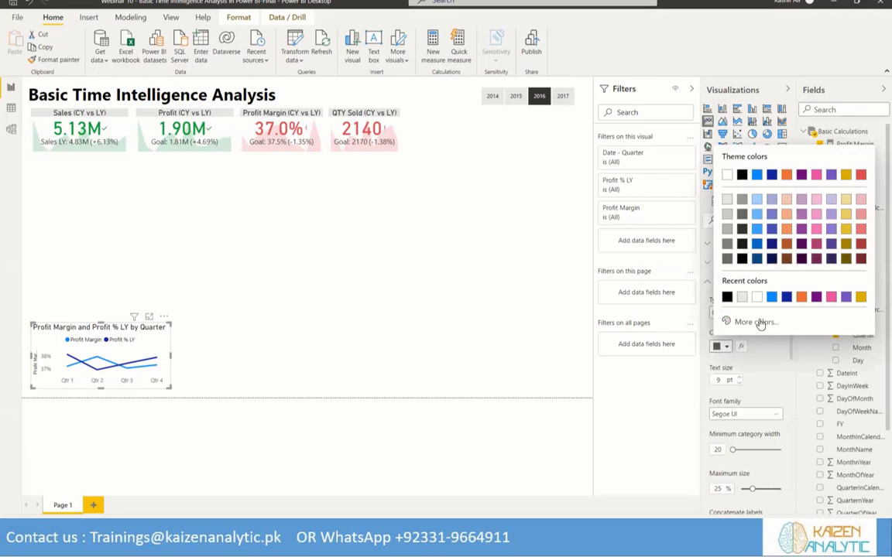
{"action": "left_click", "coordinate": [766, 358]}
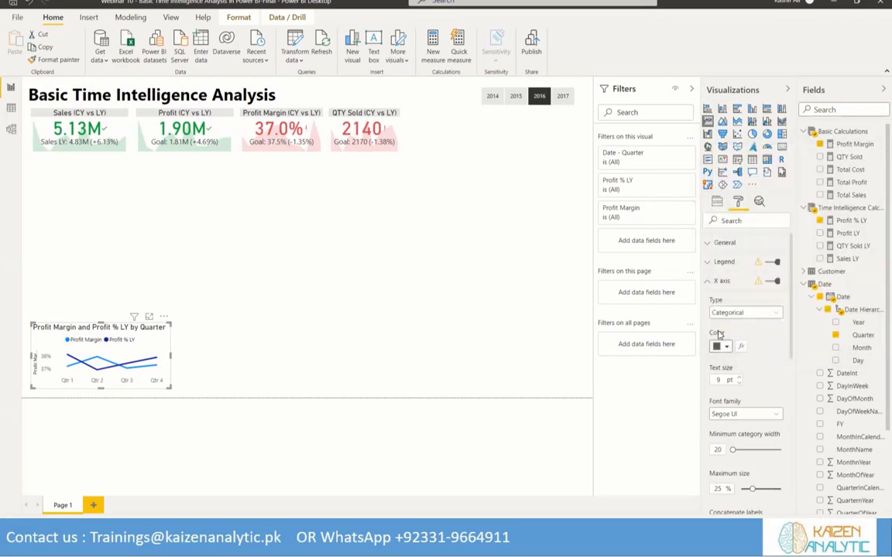
{"action": "scroll", "coordinate": [763, 388], "scroll_direction": "down", "scroll_amount": 4}
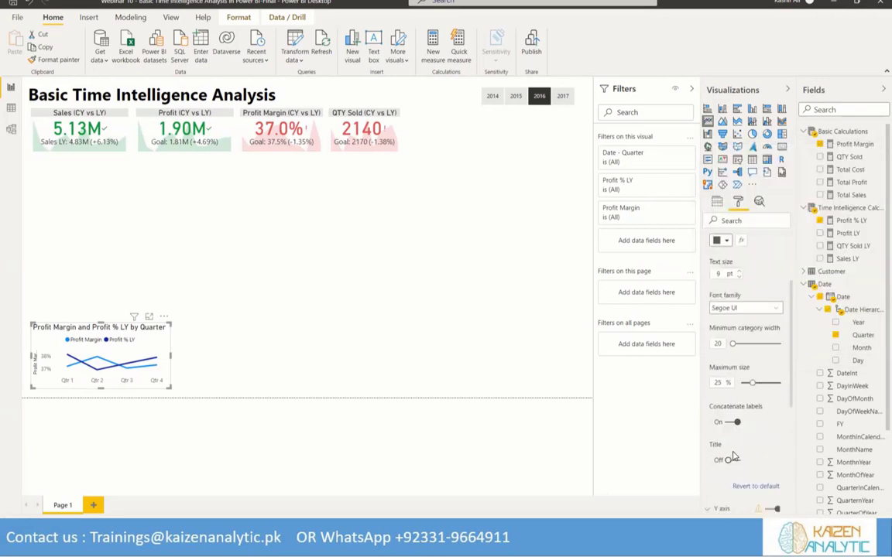
{"action": "scroll", "coordinate": [746, 416], "scroll_direction": "up", "scroll_amount": 4}
{"action": "scroll", "coordinate": [746, 415], "scroll_direction": "down", "scroll_amount": 2}
{"action": "scroll", "coordinate": [744, 419], "scroll_direction": "up", "scroll_amount": 1}
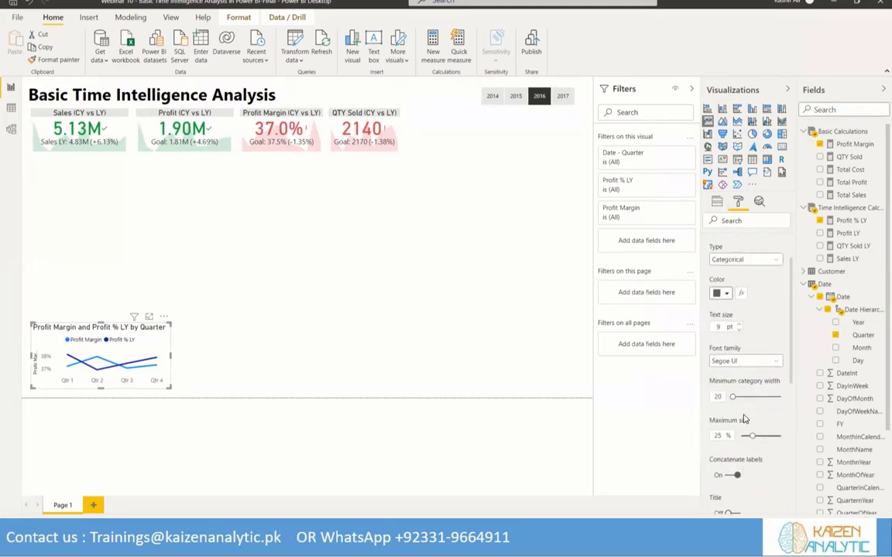
{"action": "left_click", "coordinate": [722, 292]}
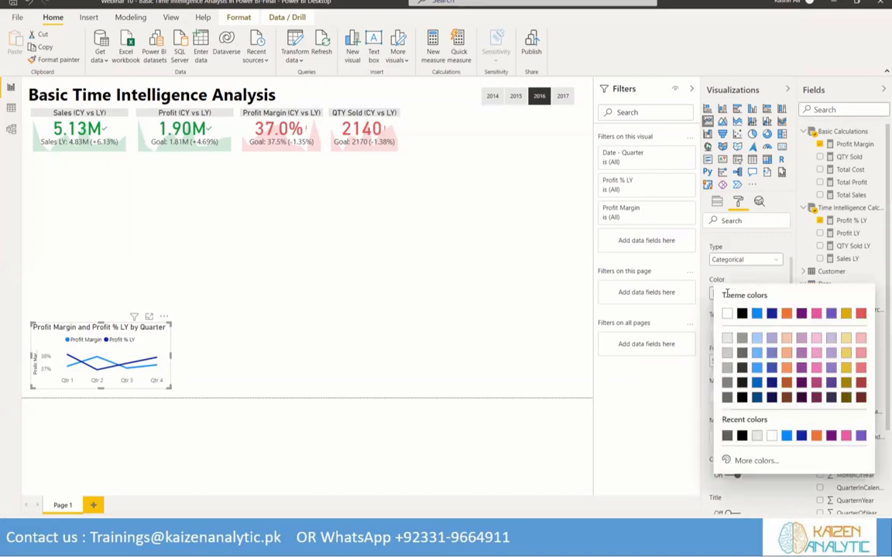
{"action": "left_click", "coordinate": [740, 314]}
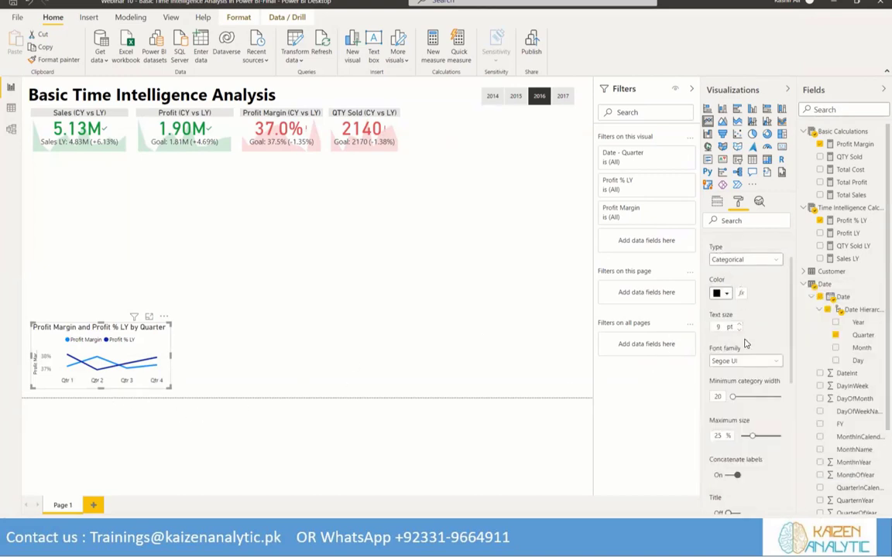
{"action": "scroll", "coordinate": [711, 288], "scroll_direction": "up", "scroll_amount": 3}
{"action": "left_click", "coordinate": [710, 284]}
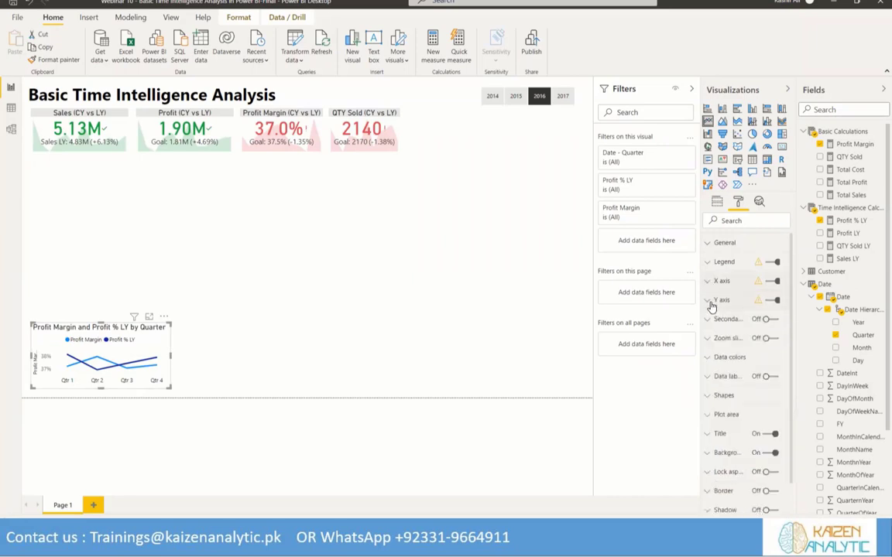
Turn off the line chart's Y axis title and hide the Y axis itself
{"action": "left_click", "coordinate": [711, 302]}
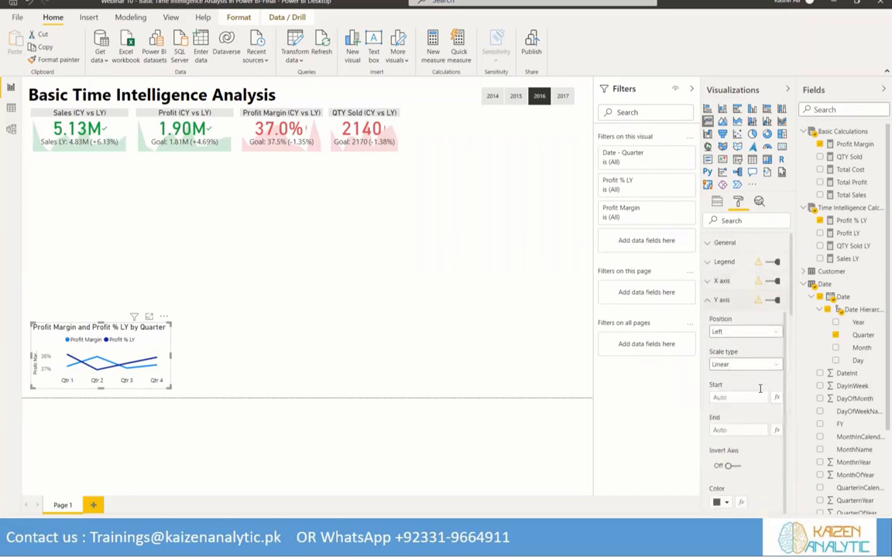
{"action": "scroll", "coordinate": [759, 392], "scroll_direction": "down", "scroll_amount": 3}
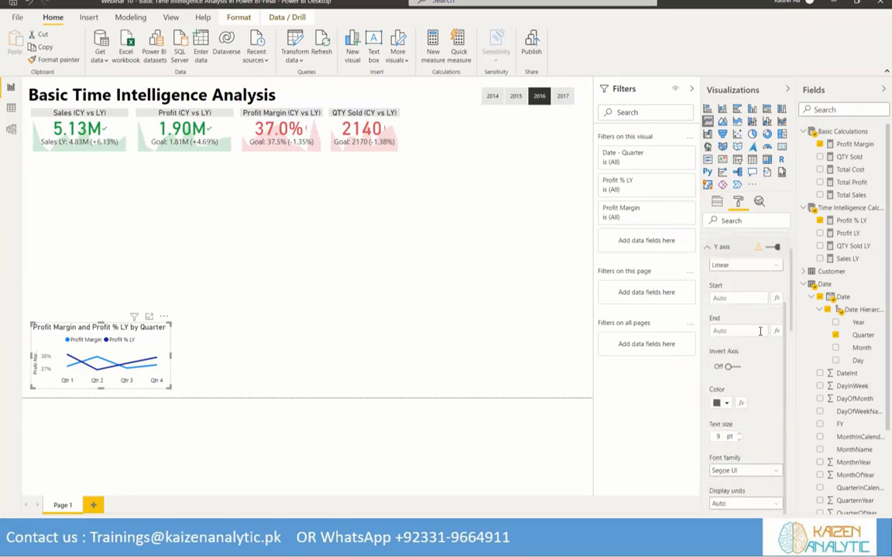
{"action": "scroll", "coordinate": [762, 325], "scroll_direction": "up", "scroll_amount": 3}
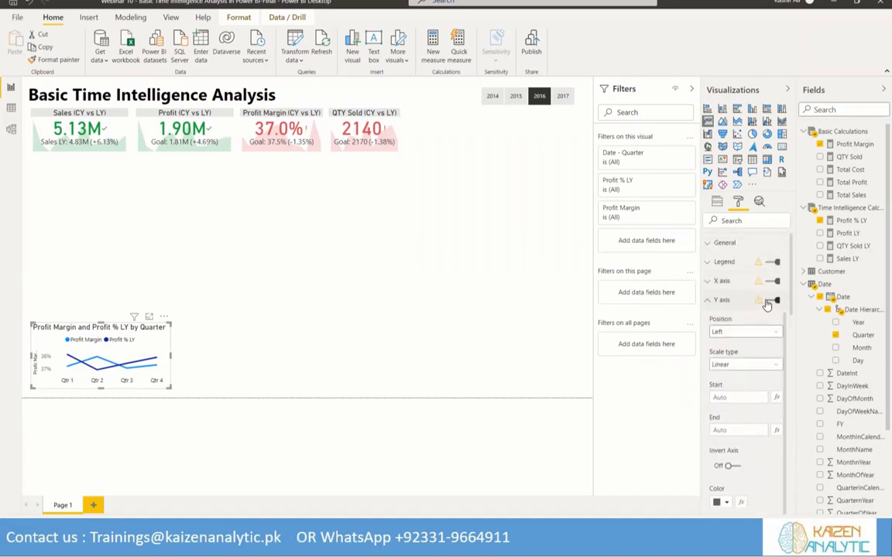
{"action": "left_click", "coordinate": [769, 302]}
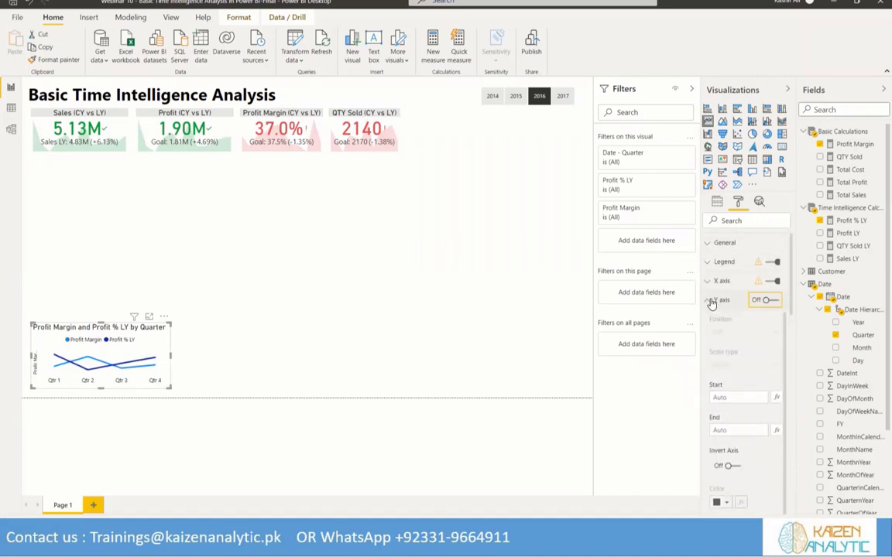
{"action": "left_click", "coordinate": [767, 300]}
{"action": "scroll", "coordinate": [760, 411], "scroll_direction": "down", "scroll_amount": 1}
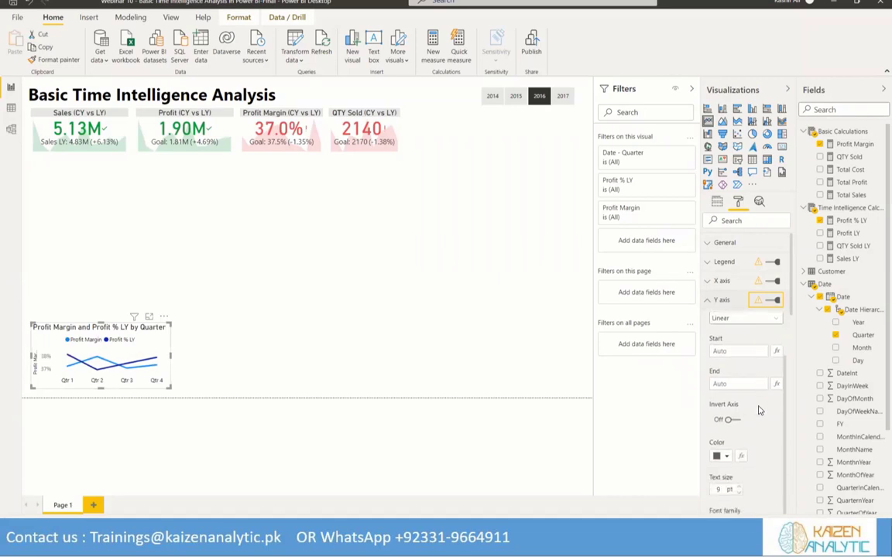
{"action": "scroll", "coordinate": [759, 411], "scroll_direction": "down", "scroll_amount": 4}
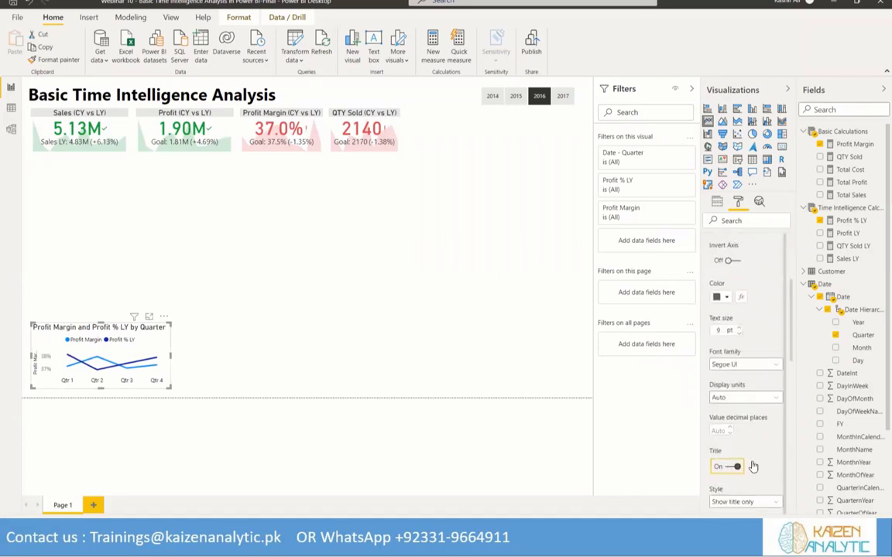
{"action": "scroll", "coordinate": [755, 370], "scroll_direction": "up", "scroll_amount": 5}
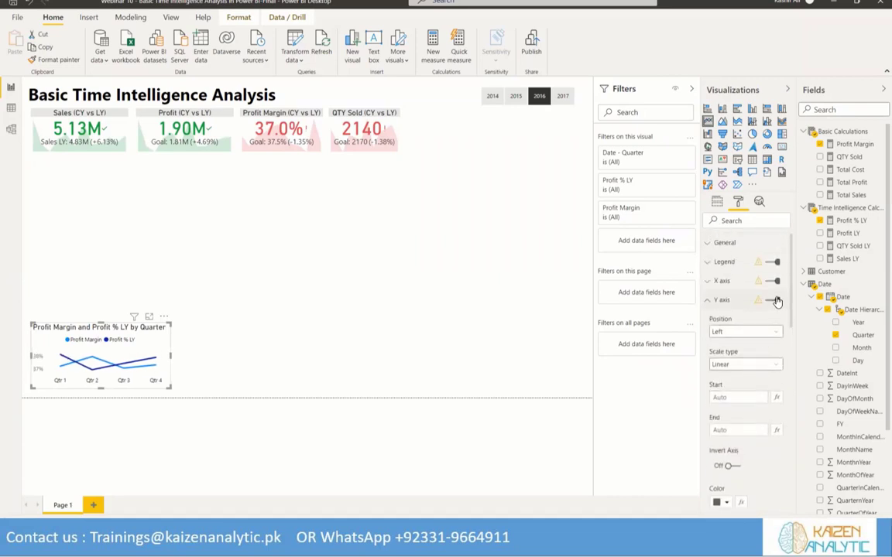
{"action": "left_click", "coordinate": [772, 301]}
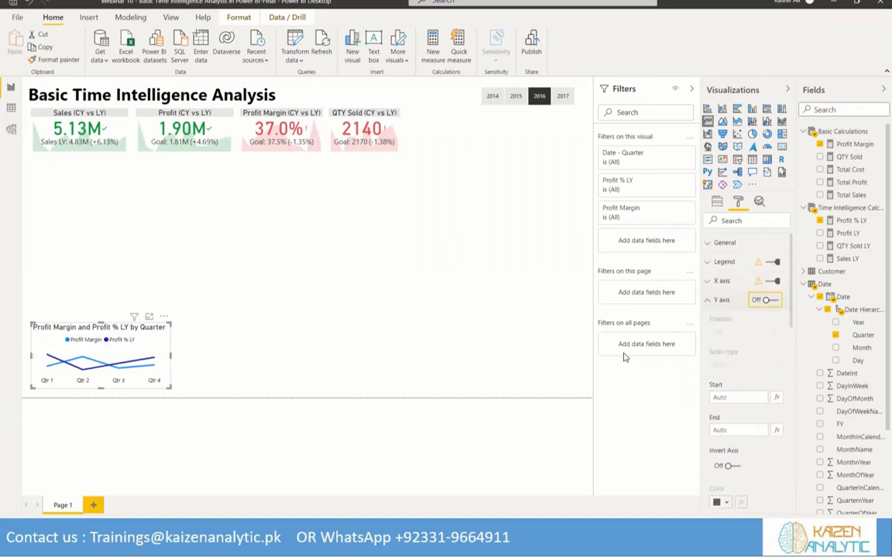
{"action": "left_click", "coordinate": [706, 303]}
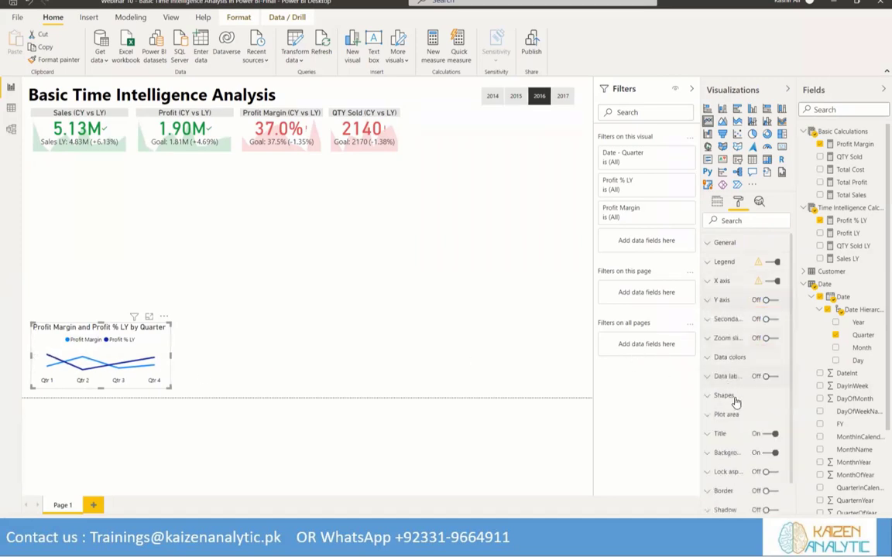
Color the Profit Margin line dark blue and the Profit % LY line light blue using the theme colors
{"action": "left_click", "coordinate": [706, 358]}
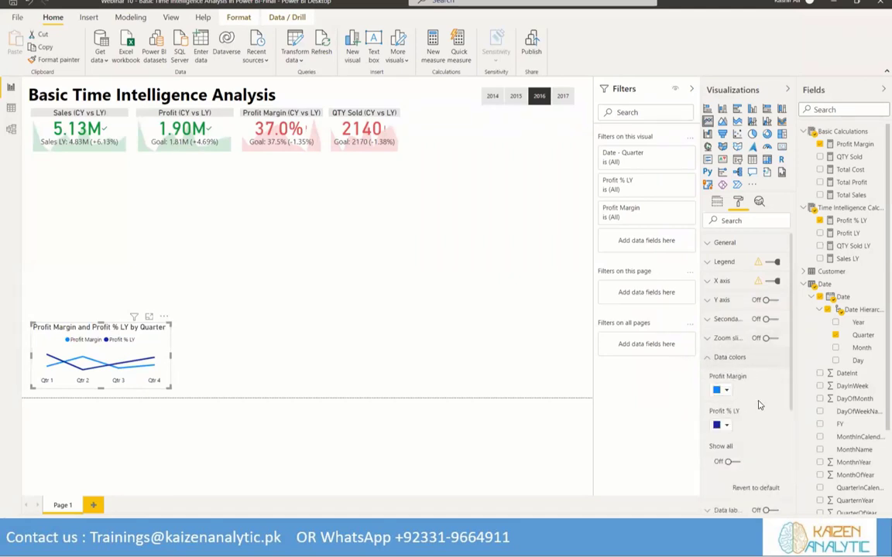
{"action": "scroll", "coordinate": [759, 405], "scroll_direction": "down", "scroll_amount": 1}
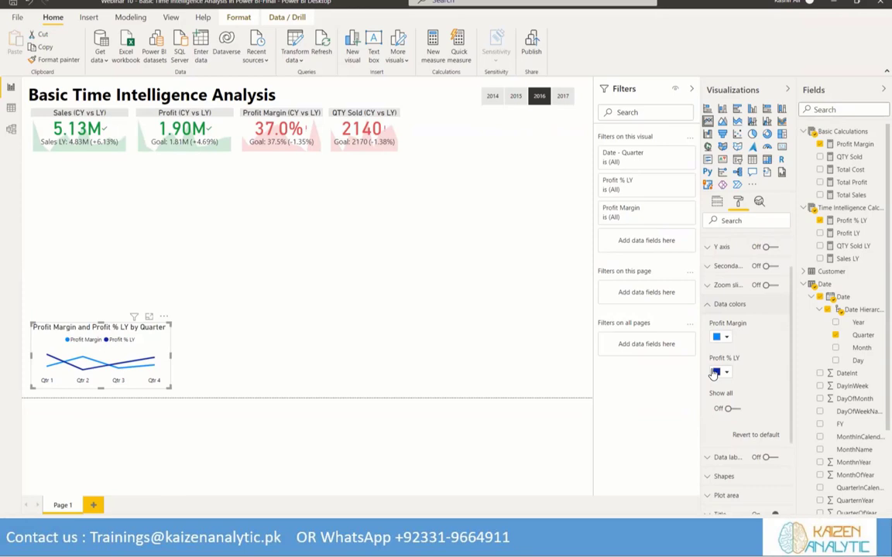
{"action": "left_click", "coordinate": [726, 338]}
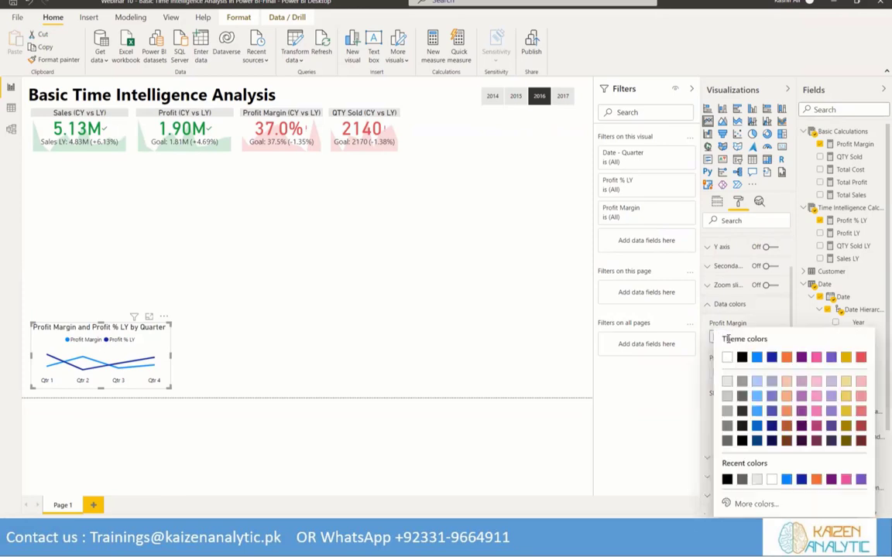
{"action": "left_click", "coordinate": [771, 357]}
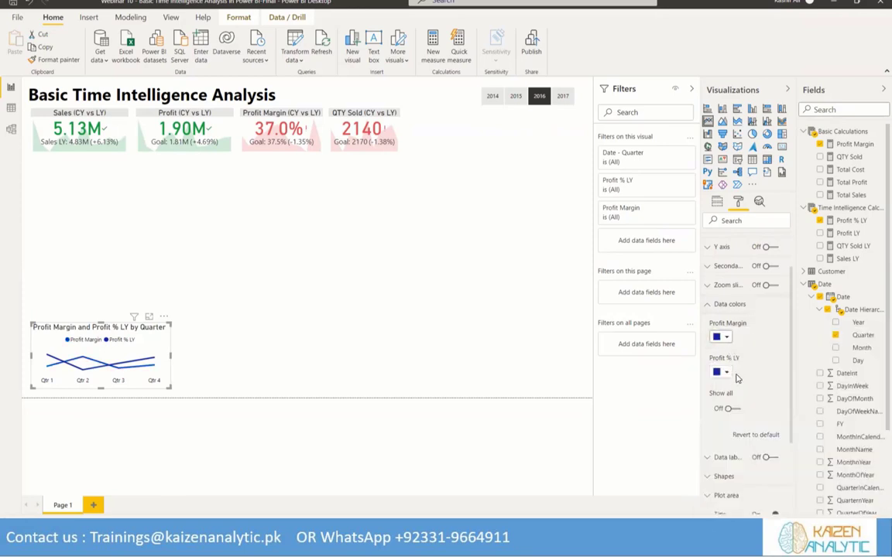
{"action": "left_click", "coordinate": [725, 374]}
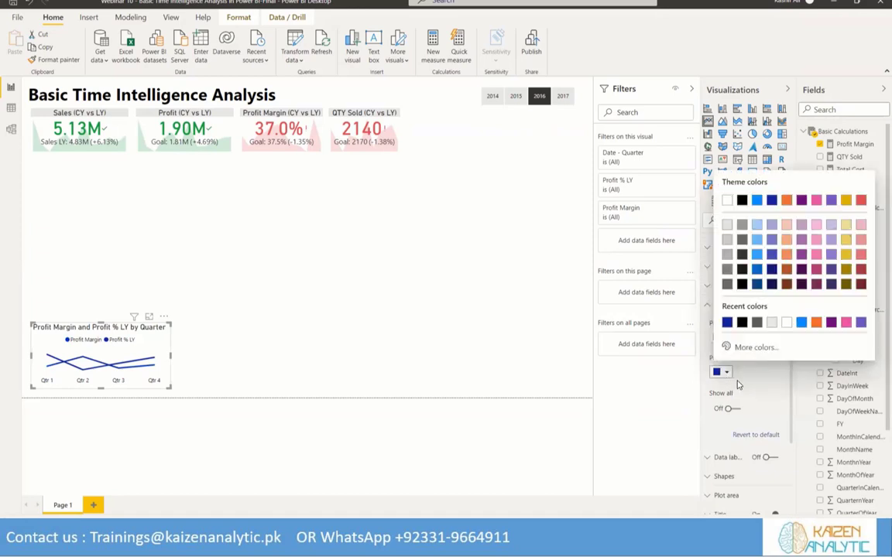
{"action": "left_click", "coordinate": [756, 200]}
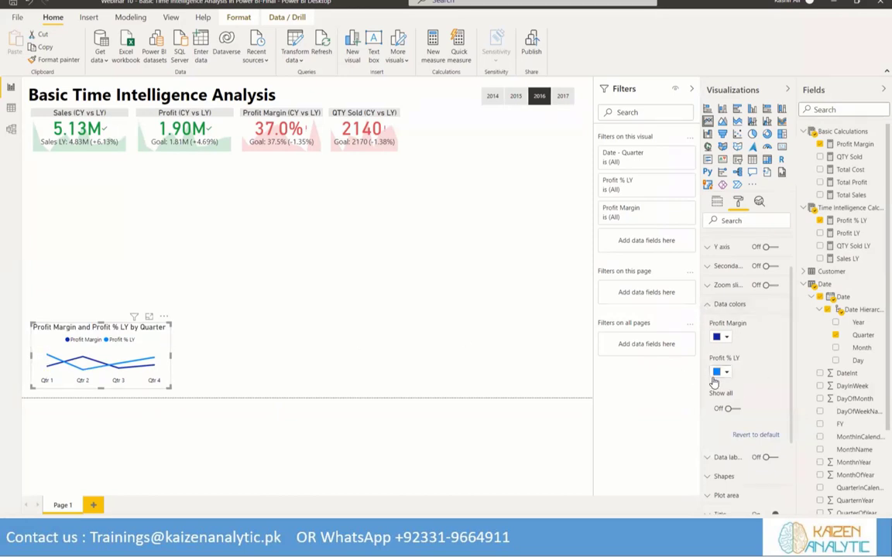
{"action": "left_click", "coordinate": [706, 306]}
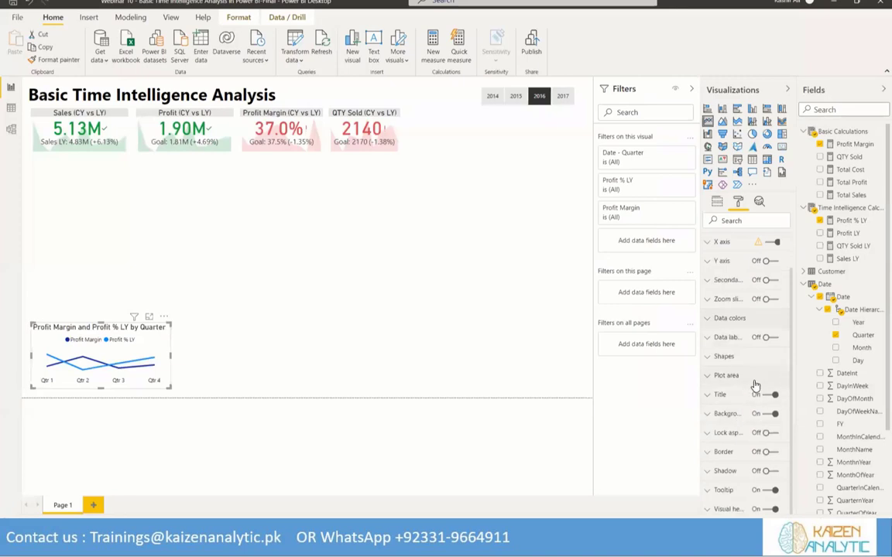
Turn on series customization in the line chart's shape settings and give the Profit % LY line a dashed style
{"action": "left_click", "coordinate": [709, 358]}
{"action": "scroll", "coordinate": [743, 364], "scroll_direction": "down", "scroll_amount": 1}
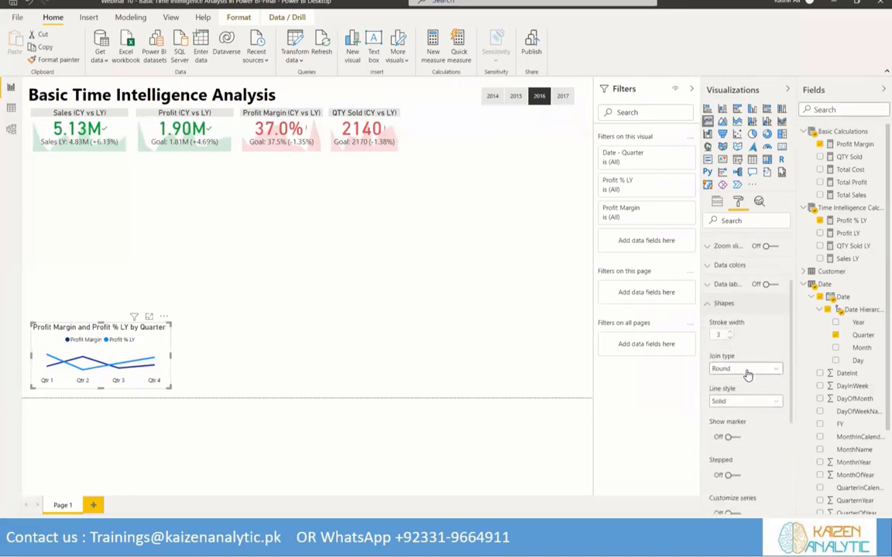
{"action": "scroll", "coordinate": [747, 375], "scroll_direction": "down", "scroll_amount": 2}
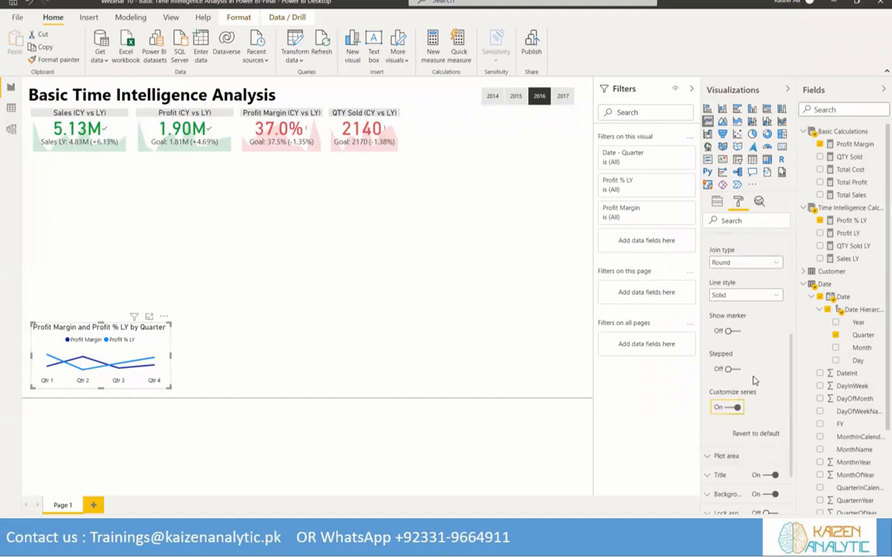
{"action": "left_click", "coordinate": [730, 407]}
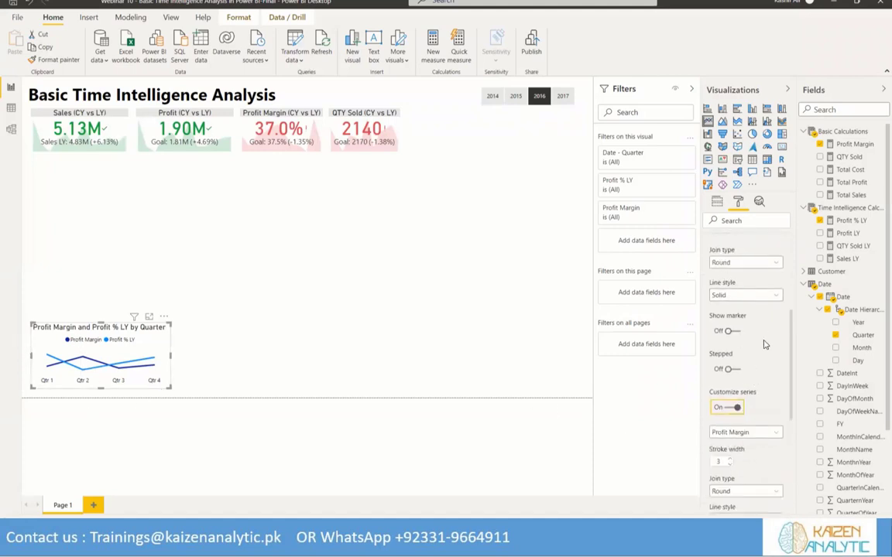
{"action": "scroll", "coordinate": [765, 345], "scroll_direction": "down", "scroll_amount": 2}
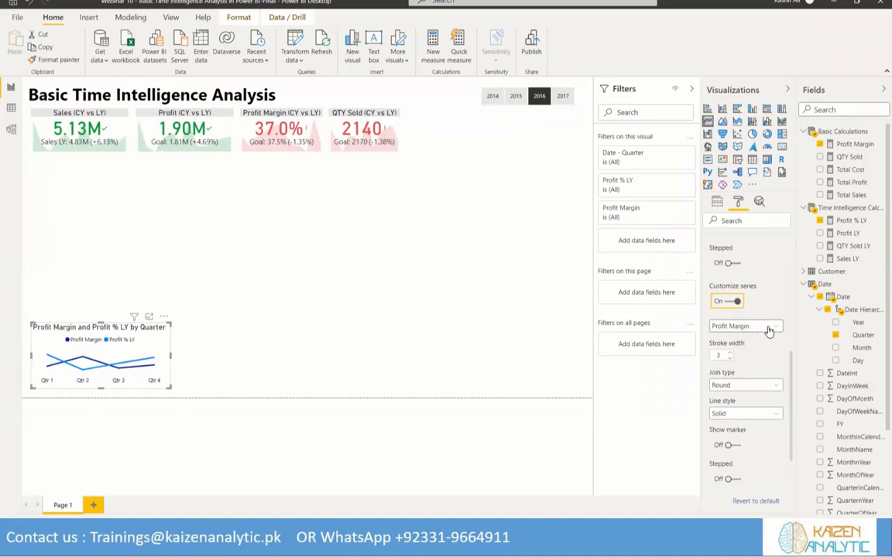
{"action": "left_click", "coordinate": [768, 331]}
{"action": "left_click", "coordinate": [744, 350]}
{"action": "left_click", "coordinate": [743, 416]}
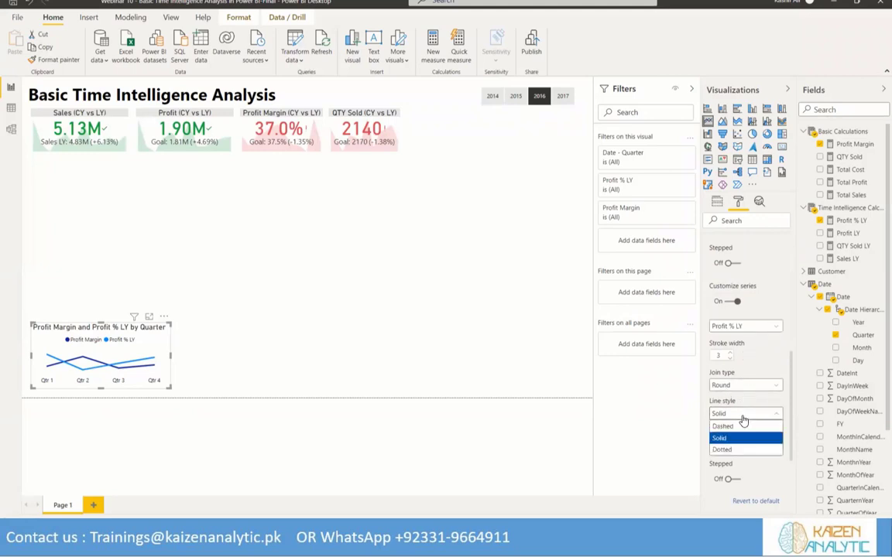
{"action": "left_click", "coordinate": [727, 426]}
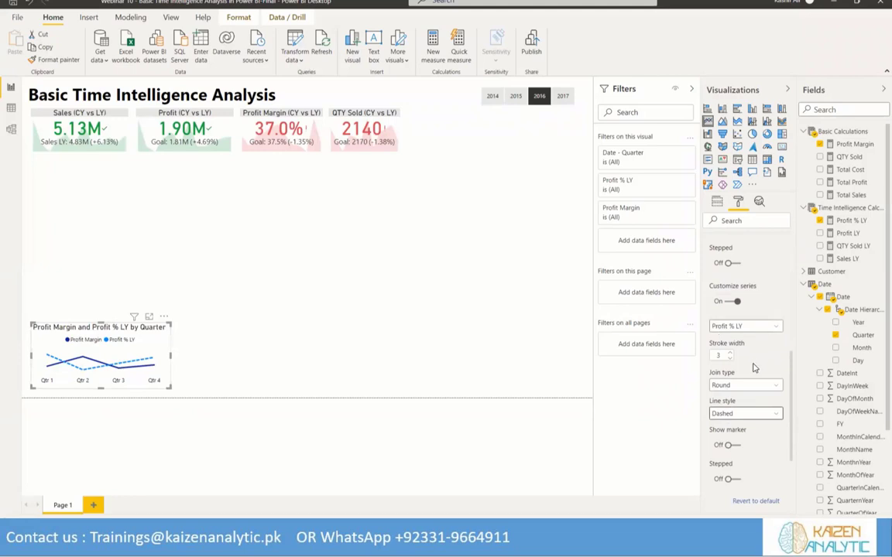
{"action": "scroll", "coordinate": [751, 357], "scroll_direction": "up", "scroll_amount": 5}
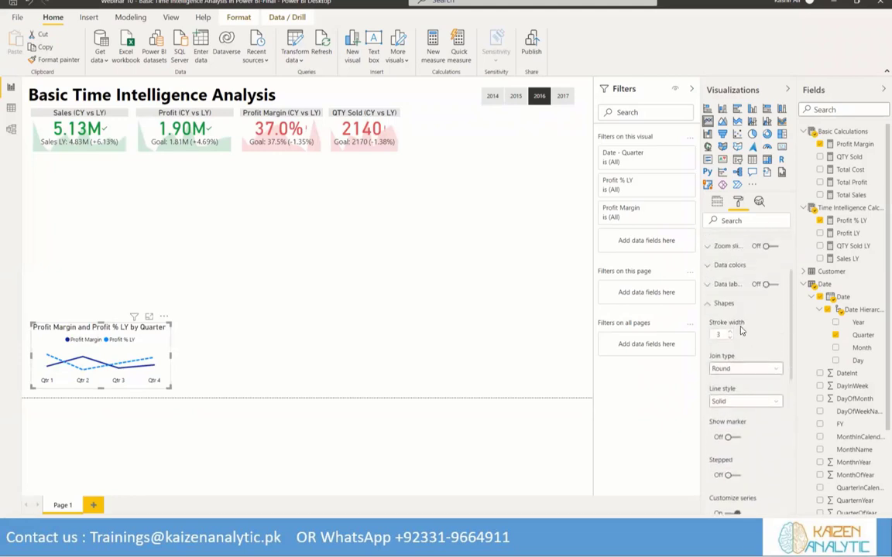
{"action": "left_click", "coordinate": [712, 304]}
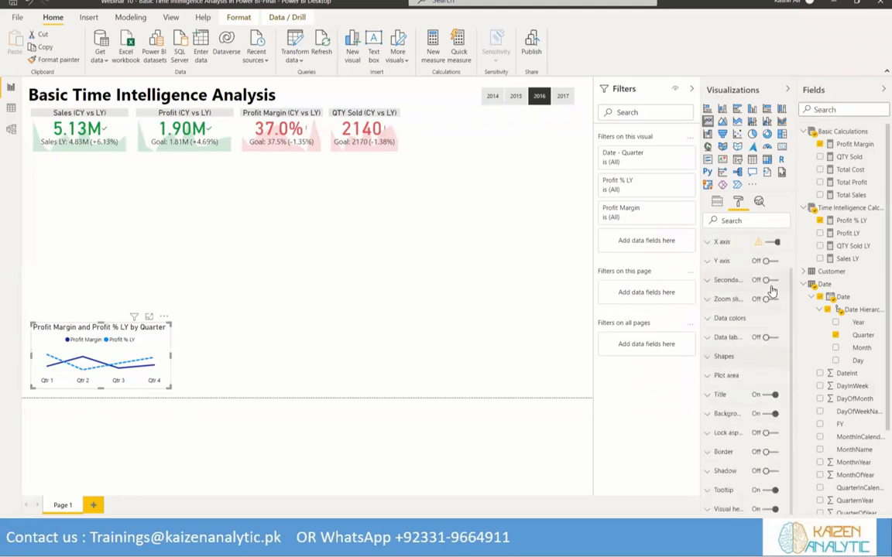
Turn on data labels for the quarterly profit margin line chart and color them black
{"action": "left_click", "coordinate": [771, 337]}
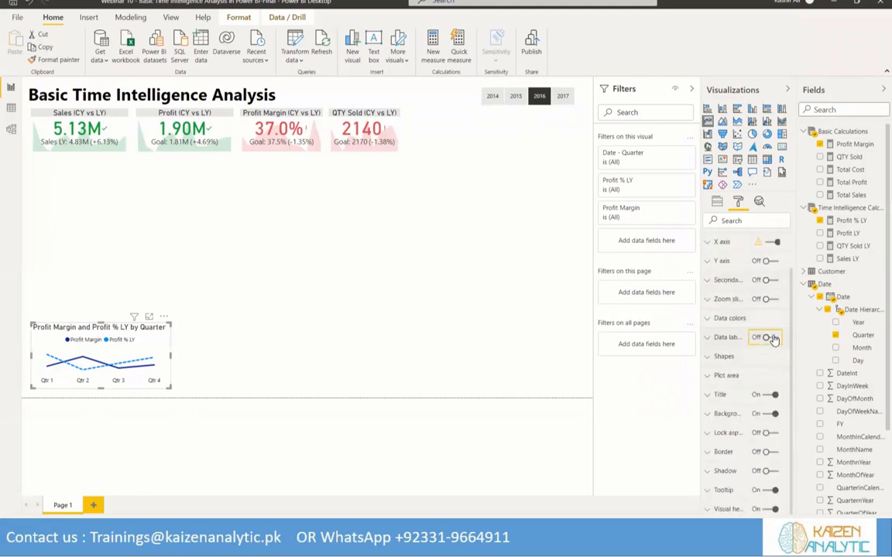
{"action": "left_click", "coordinate": [710, 338]}
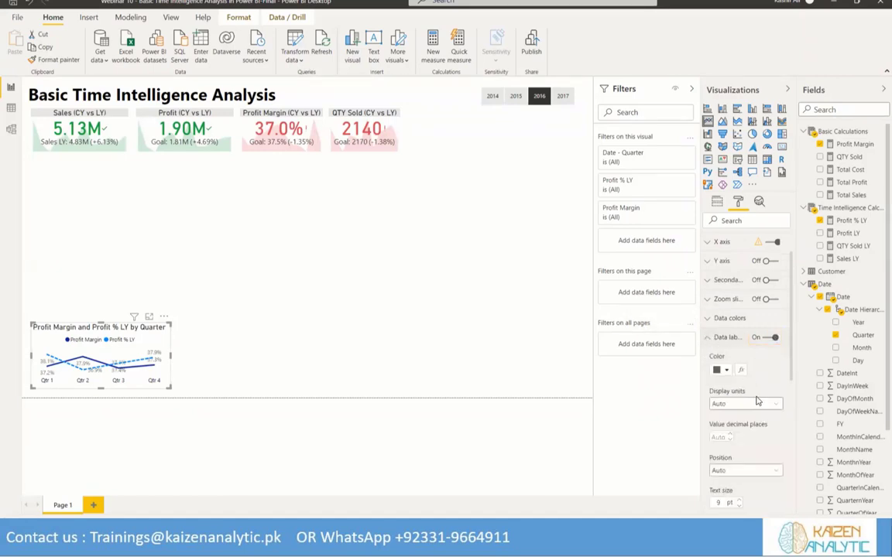
{"action": "left_click", "coordinate": [729, 374]}
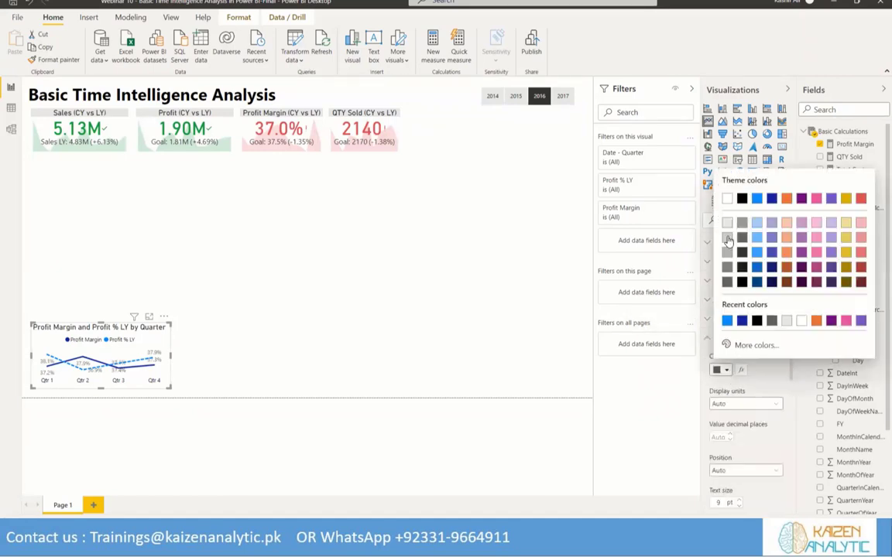
{"action": "left_click", "coordinate": [741, 198]}
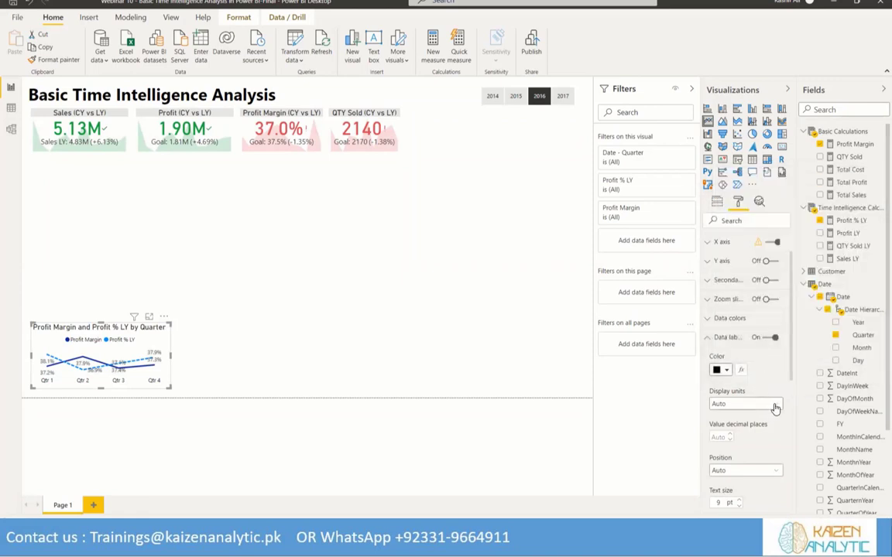
Set the line chart's data label position to Above, keeping the display units on Auto
{"action": "left_click", "coordinate": [765, 404]}
{"action": "left_click", "coordinate": [766, 380]}
{"action": "scroll", "coordinate": [764, 383], "scroll_direction": "down", "scroll_amount": 2}
{"action": "left_click", "coordinate": [764, 365]}
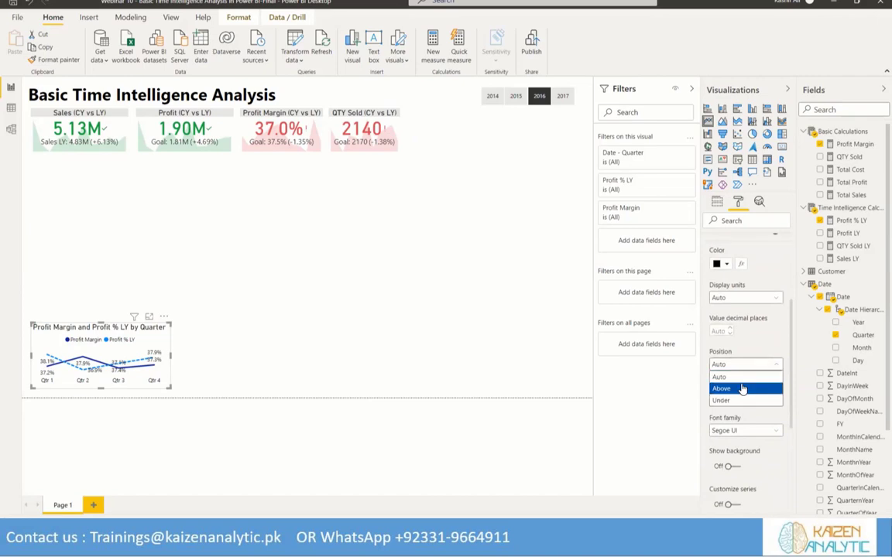
{"action": "left_click", "coordinate": [746, 378]}
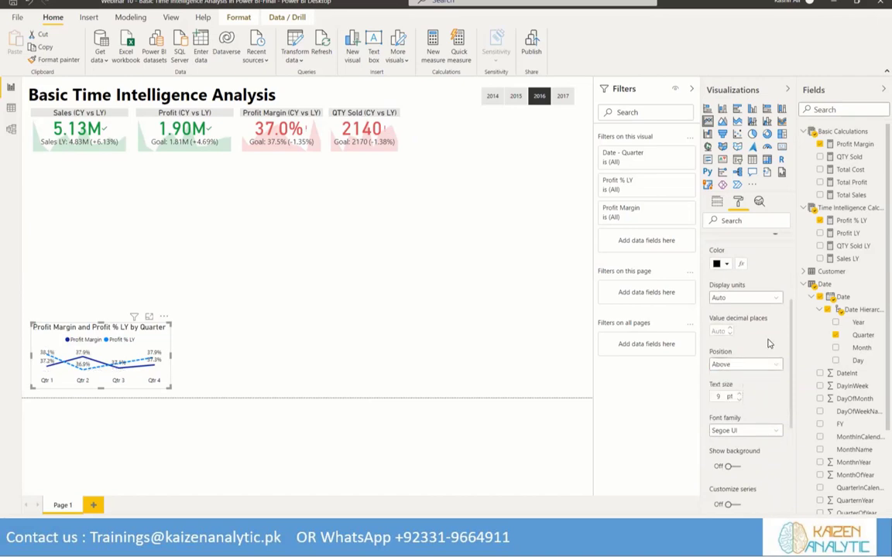
Examine the line chart's shape settings and join type options, both for the whole chart and for the Profit % LY series
{"action": "scroll", "coordinate": [769, 343], "scroll_direction": "down", "scroll_amount": 4}
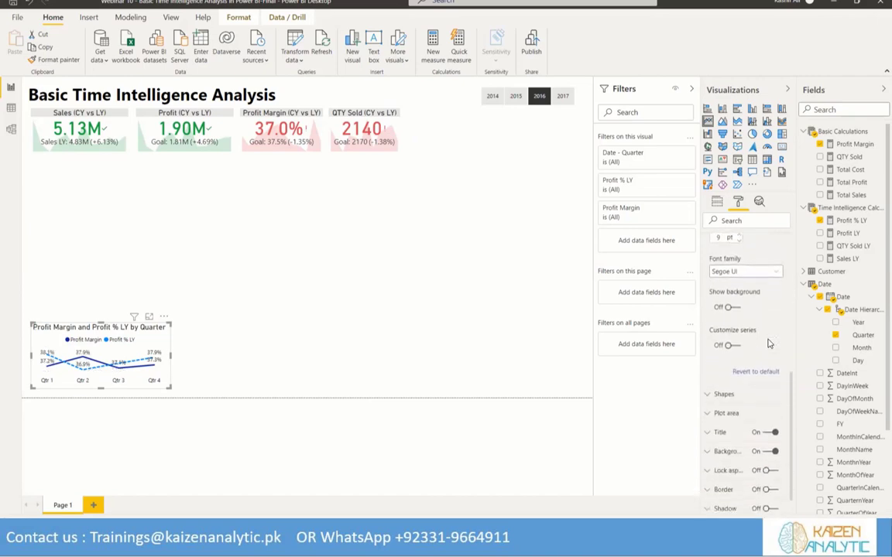
{"action": "left_click", "coordinate": [708, 396]}
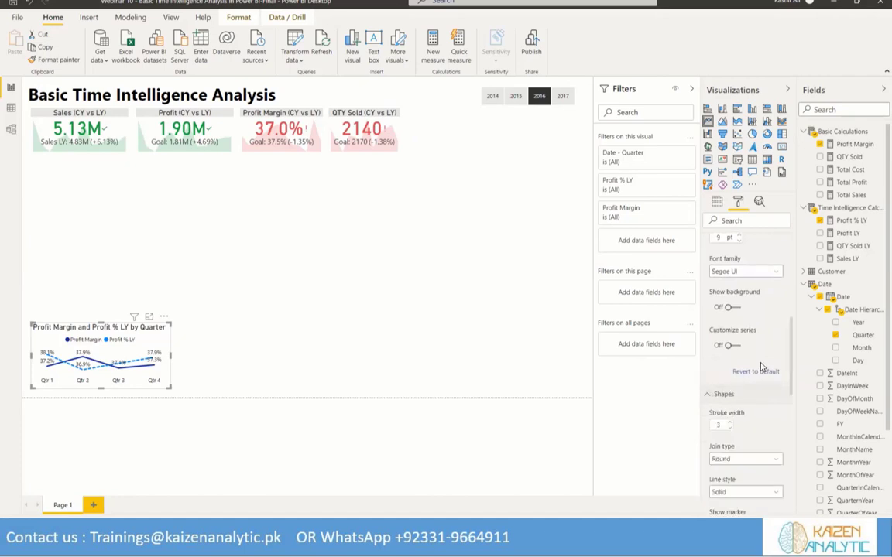
{"action": "scroll", "coordinate": [761, 367], "scroll_direction": "down", "scroll_amount": 3}
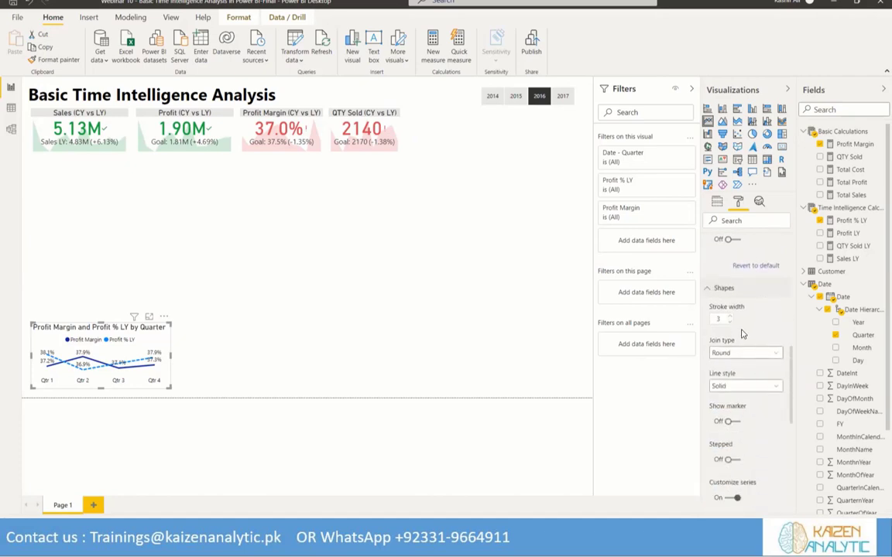
{"action": "scroll", "coordinate": [742, 333], "scroll_direction": "down", "scroll_amount": 3}
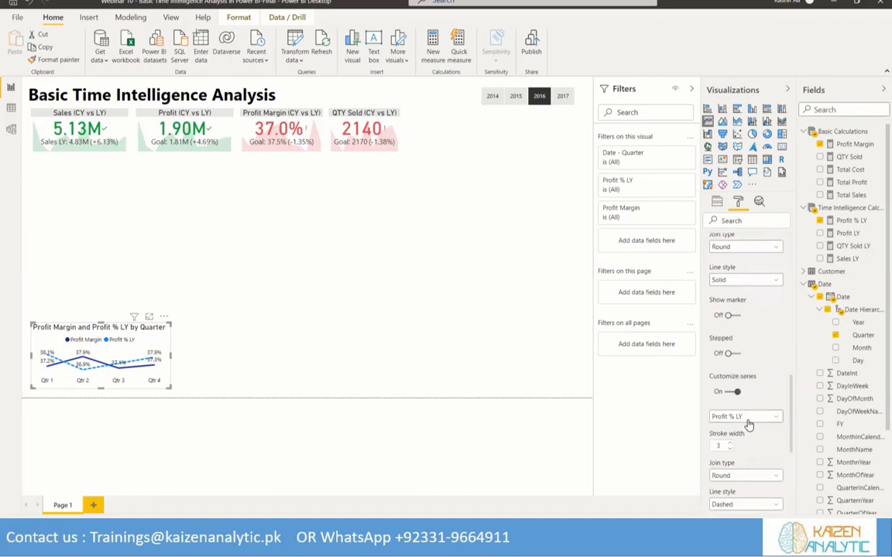
{"action": "scroll", "coordinate": [749, 364], "scroll_direction": "up", "scroll_amount": 1}
{"action": "scroll", "coordinate": [743, 344], "scroll_direction": "down", "scroll_amount": 2}
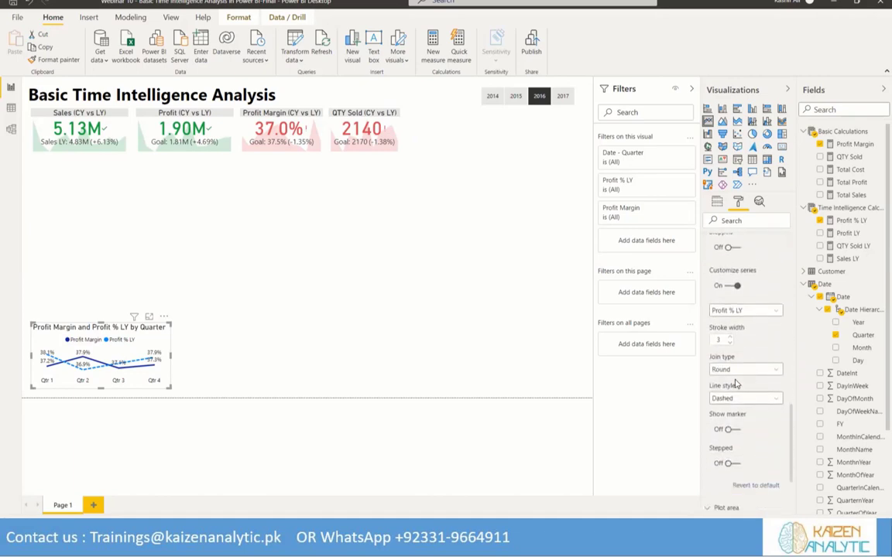
{"action": "left_click", "coordinate": [775, 372]}
{"action": "left_click", "coordinate": [774, 372]}
{"action": "scroll", "coordinate": [751, 375], "scroll_direction": "down", "scroll_amount": 2}
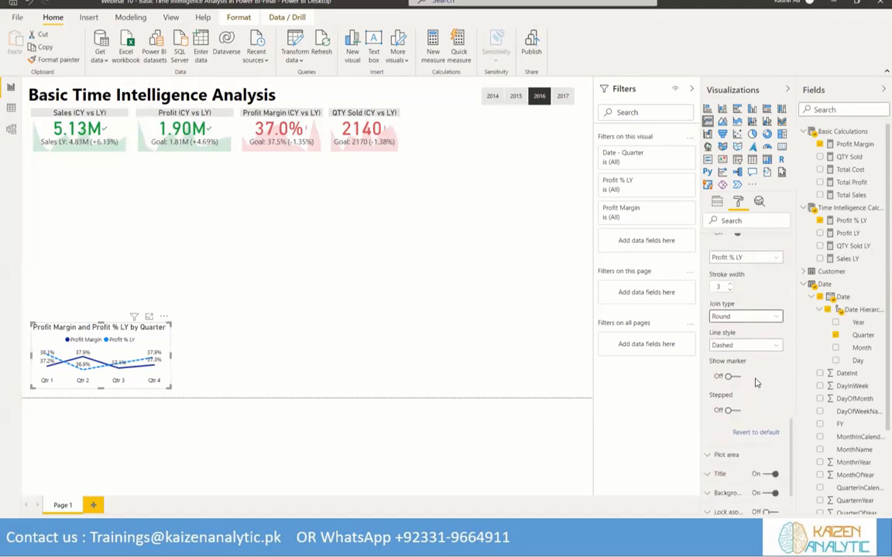
{"action": "scroll", "coordinate": [757, 383], "scroll_direction": "up", "scroll_amount": 2}
{"action": "scroll", "coordinate": [757, 383], "scroll_direction": "up", "scroll_amount": 2}
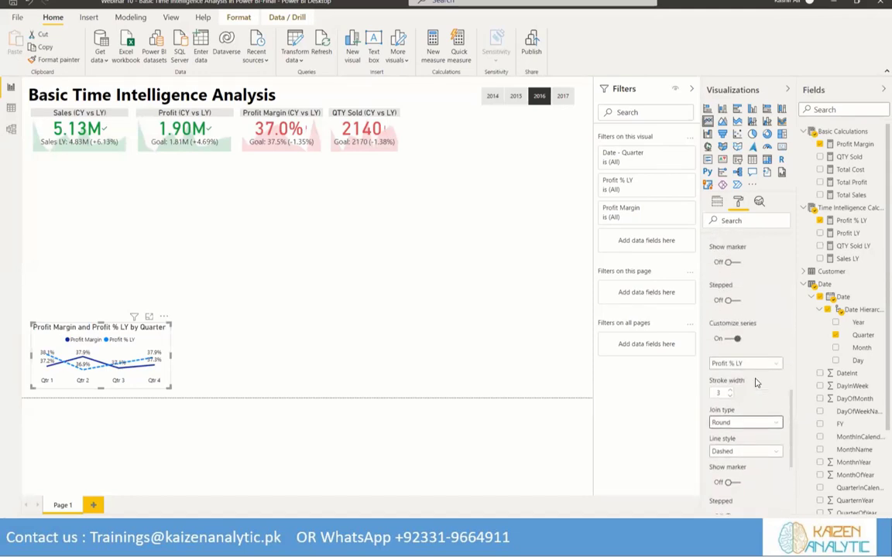
{"action": "scroll", "coordinate": [756, 382], "scroll_direction": "up", "scroll_amount": 6}
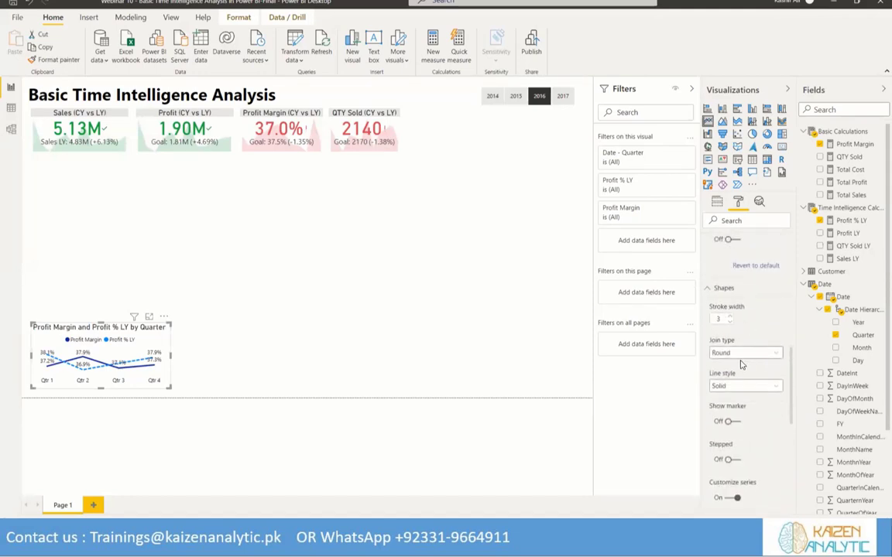
{"action": "left_click", "coordinate": [766, 355]}
{"action": "left_click", "coordinate": [766, 354]}
{"action": "scroll", "coordinate": [766, 403], "scroll_direction": "down", "scroll_amount": 5}
{"action": "scroll", "coordinate": [767, 409], "scroll_direction": "down", "scroll_amount": 2}
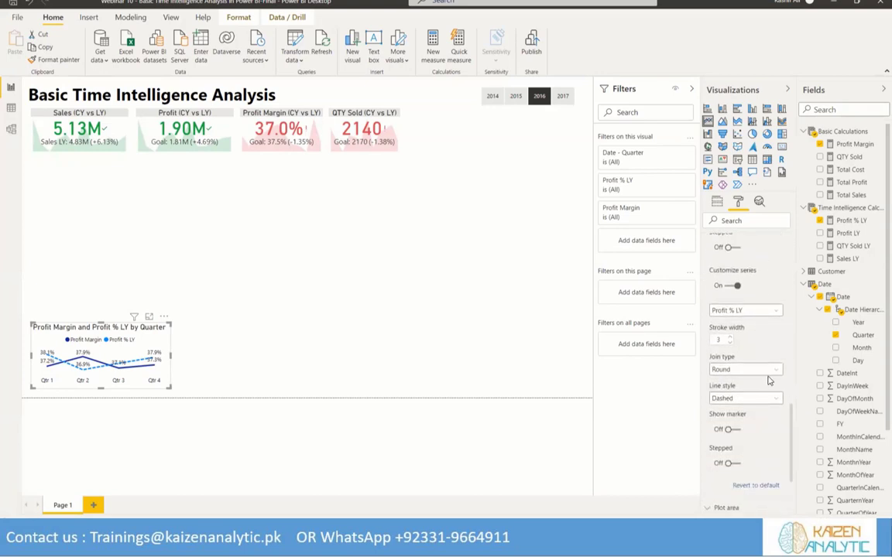
Set the Profit % LY line's join type to Miter and collapse the shape and data label settings
{"action": "left_click", "coordinate": [762, 370]}
{"action": "left_click", "coordinate": [755, 384]}
{"action": "left_click", "coordinate": [770, 370]}
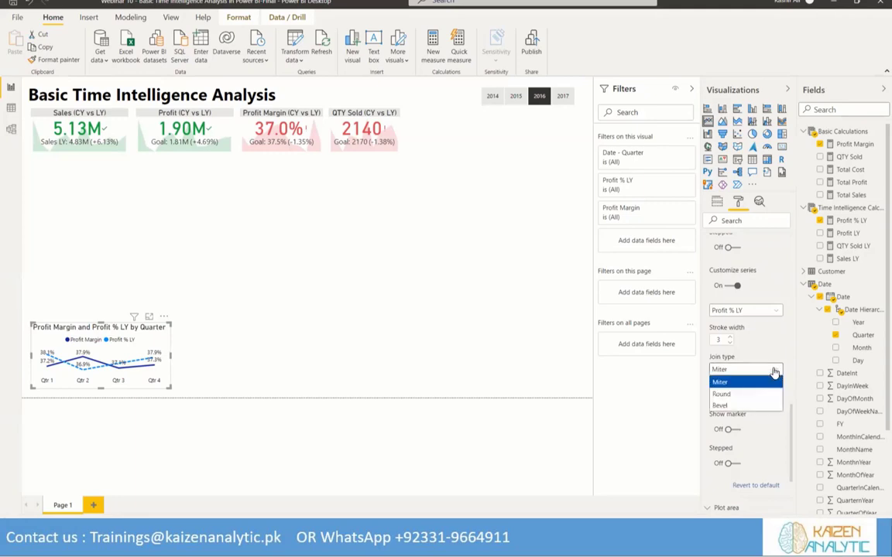
{"action": "left_click", "coordinate": [764, 341]}
{"action": "scroll", "coordinate": [762, 344], "scroll_direction": "down", "scroll_amount": 5}
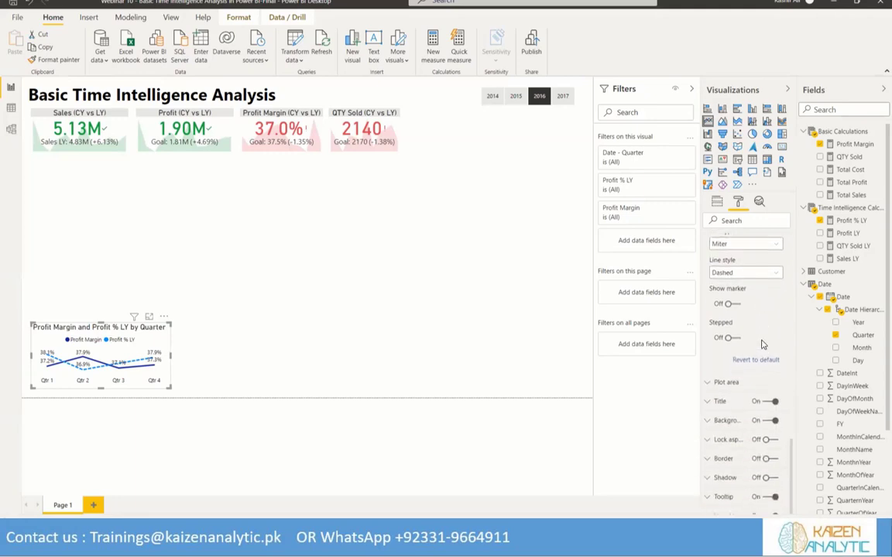
{"action": "scroll", "coordinate": [768, 382], "scroll_direction": "up", "scroll_amount": 3}
{"action": "scroll", "coordinate": [762, 380], "scroll_direction": "up", "scroll_amount": 5}
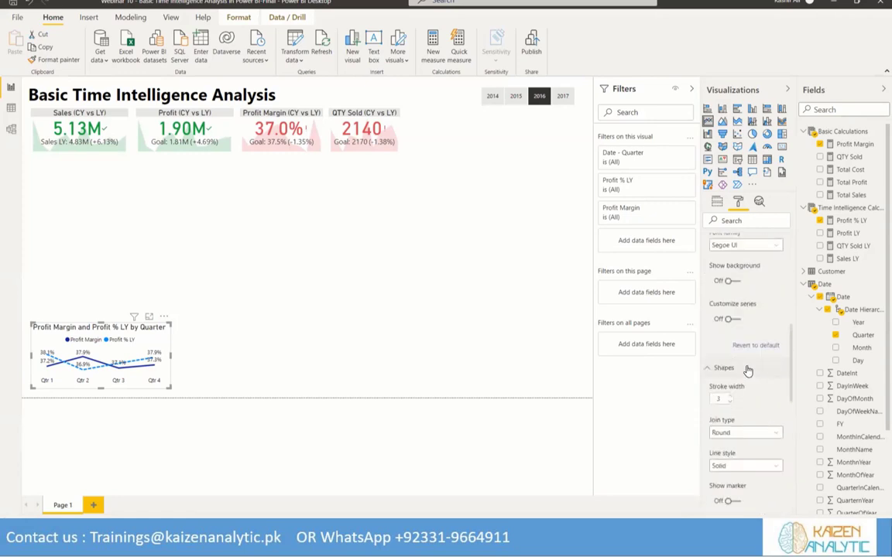
{"action": "scroll", "coordinate": [751, 374], "scroll_direction": "up", "scroll_amount": 10}
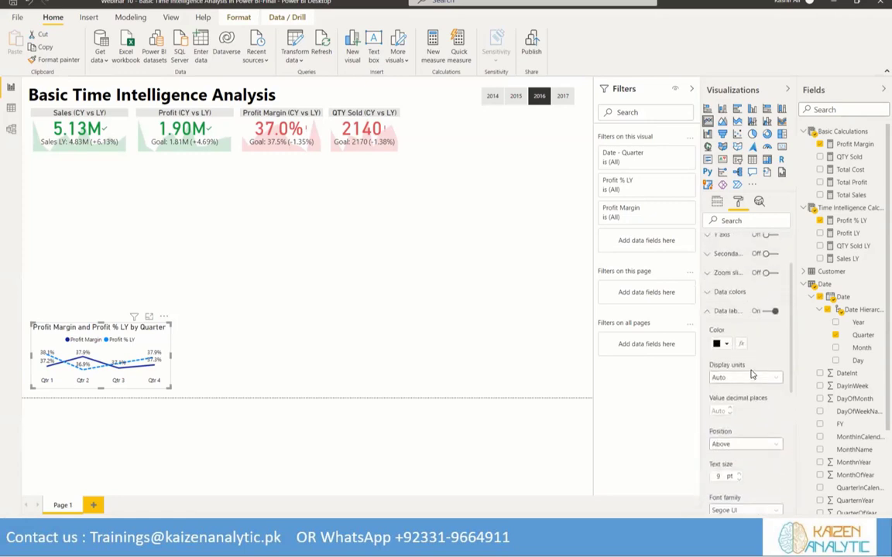
{"action": "left_click", "coordinate": [706, 378]}
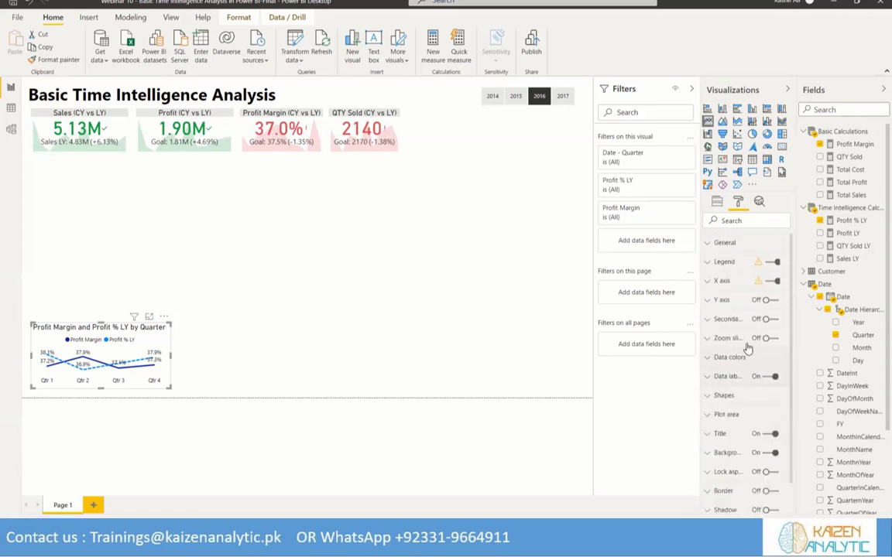
Turn on markers for the Profit % LY line in the line chart's customized series settings
{"action": "scroll", "coordinate": [763, 410], "scroll_direction": "down", "scroll_amount": 1}
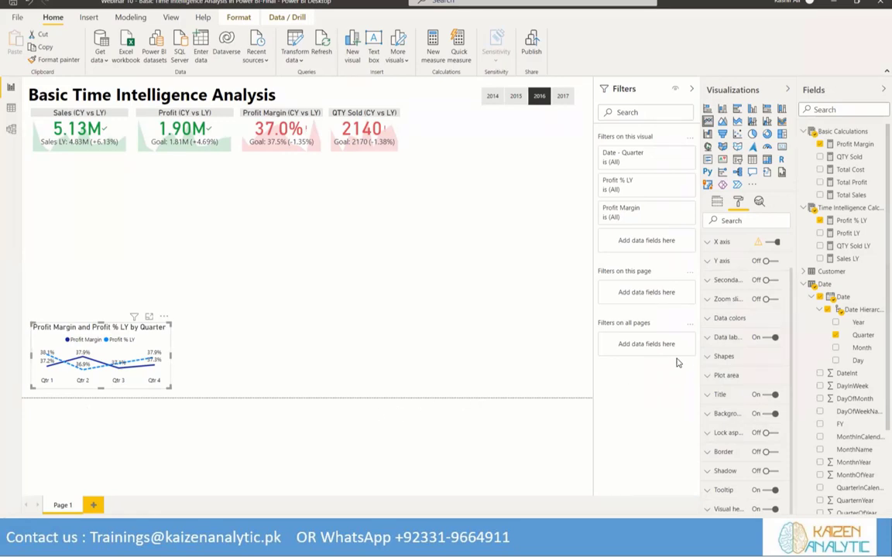
{"action": "left_click", "coordinate": [706, 358]}
{"action": "scroll", "coordinate": [763, 383], "scroll_direction": "down", "scroll_amount": 1}
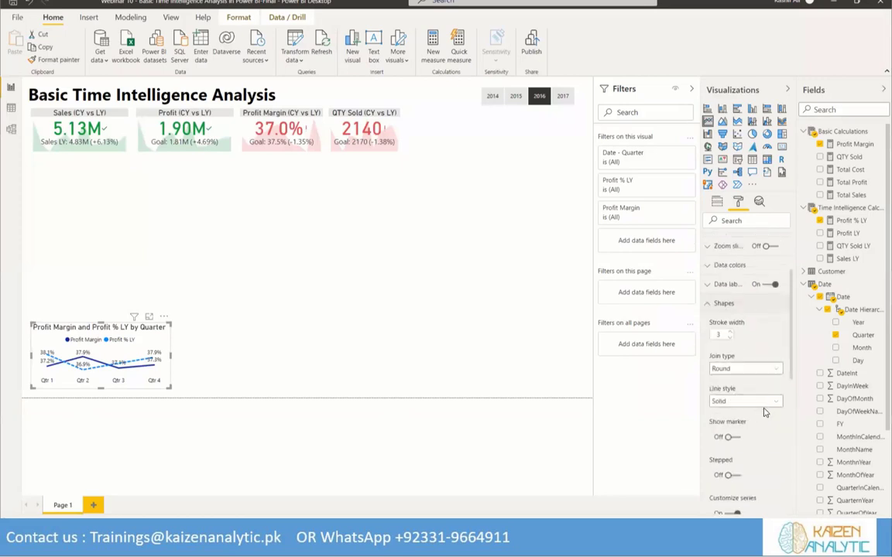
{"action": "left_click", "coordinate": [775, 371]}
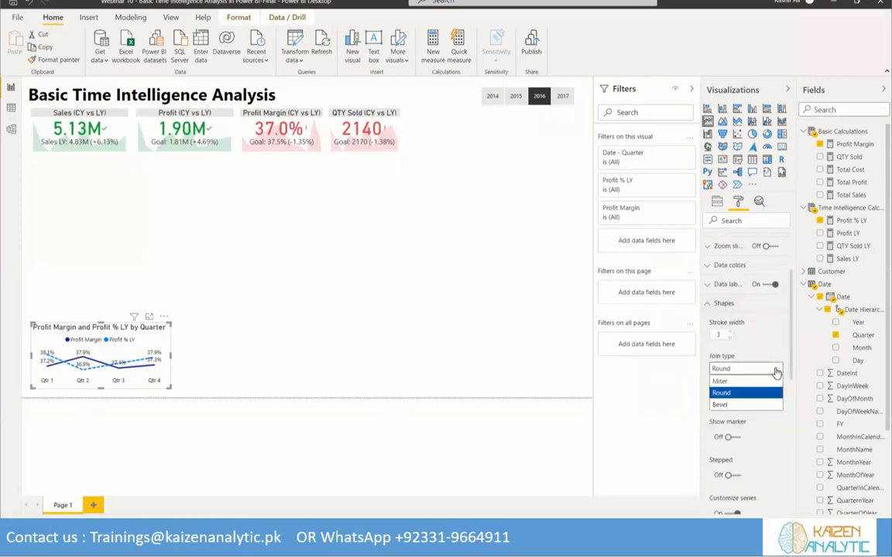
{"action": "left_click", "coordinate": [775, 373]}
{"action": "scroll", "coordinate": [770, 422], "scroll_direction": "down", "scroll_amount": 1}
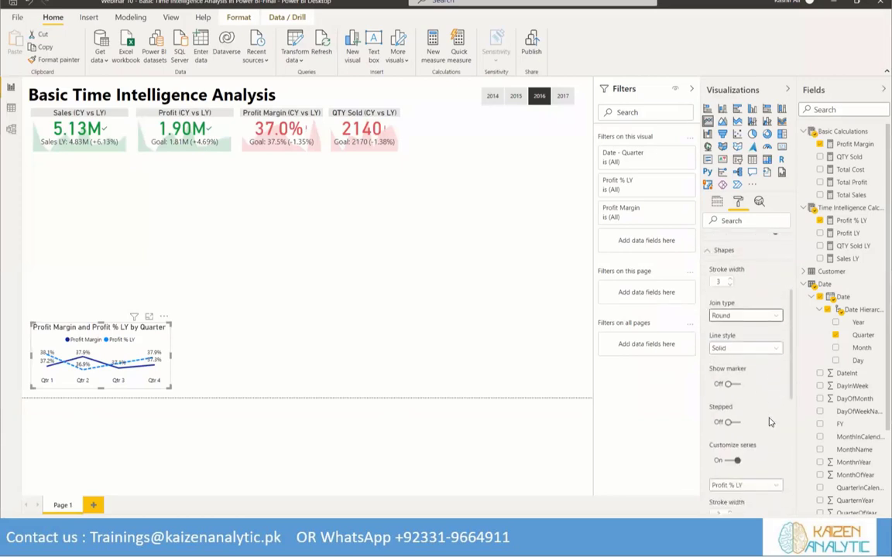
{"action": "scroll", "coordinate": [770, 422], "scroll_direction": "down", "scroll_amount": 2}
{"action": "scroll", "coordinate": [769, 410], "scroll_direction": "down", "scroll_amount": 1}
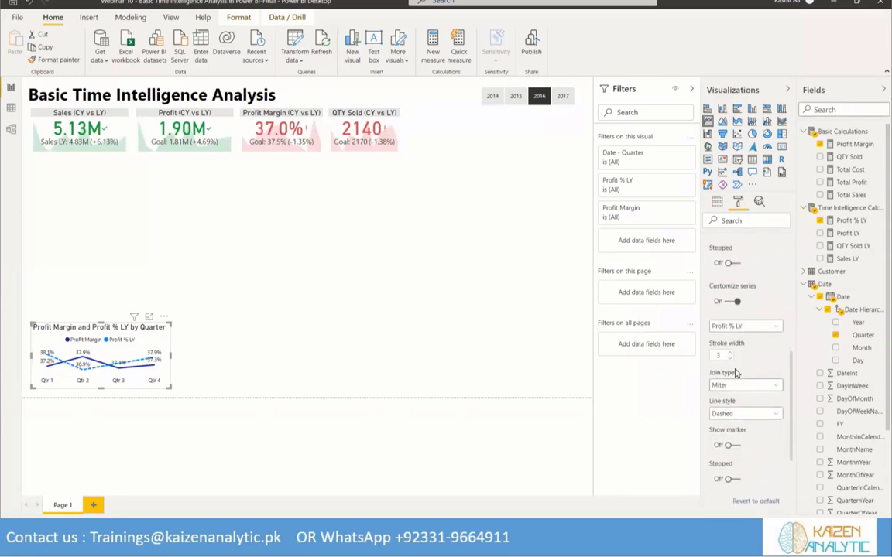
{"action": "left_click", "coordinate": [732, 445]}
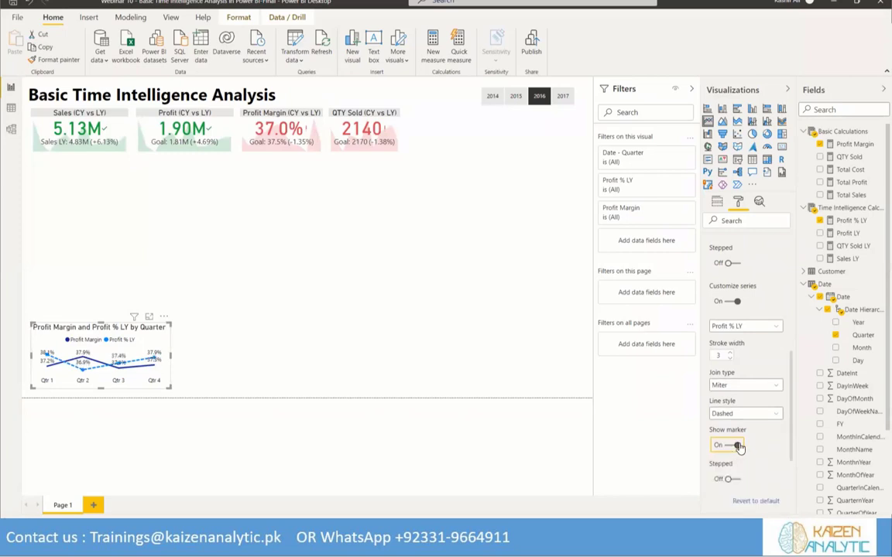
{"action": "left_click", "coordinate": [737, 447]}
{"action": "scroll", "coordinate": [758, 426], "scroll_direction": "down", "scroll_amount": 2}
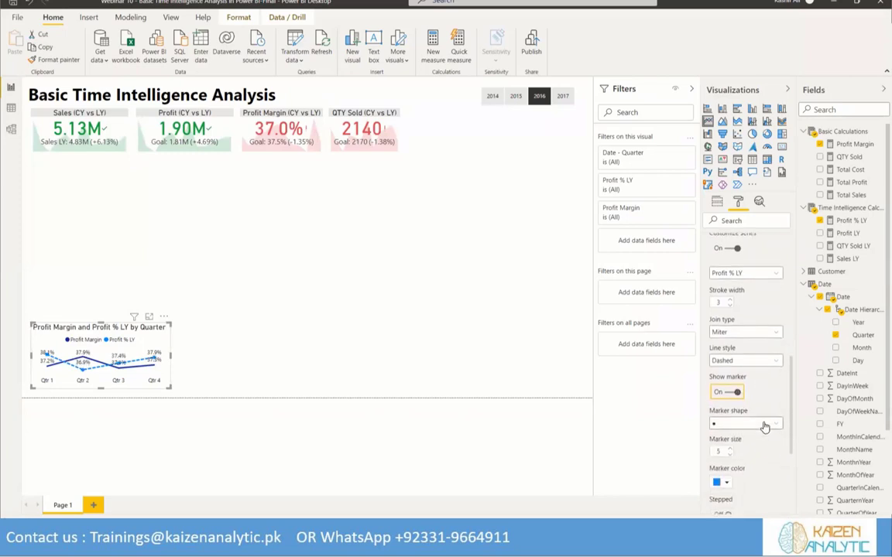
Set the marker shape of the Profit % LY line to a square, trying the dash shape along the way
{"action": "scroll", "coordinate": [771, 375], "scroll_direction": "down", "scroll_amount": 2}
{"action": "left_click", "coordinate": [775, 371]}
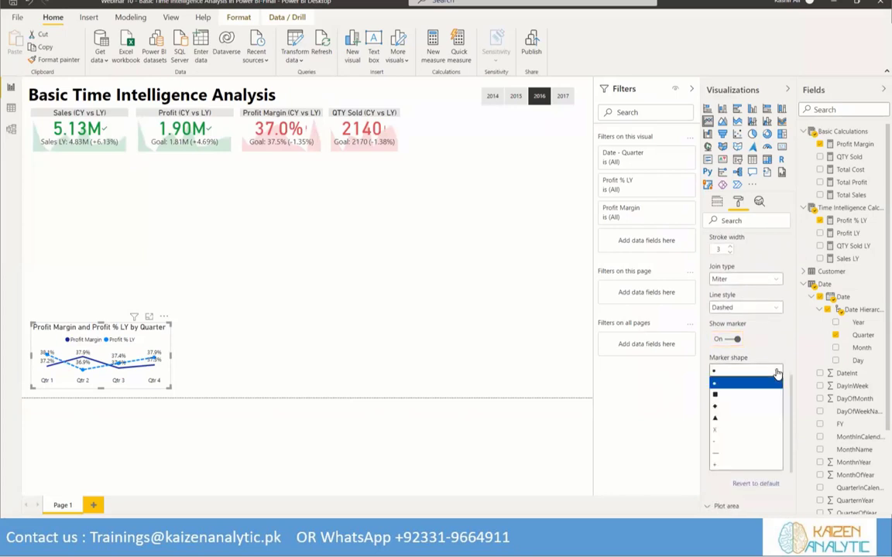
{"action": "left_click", "coordinate": [727, 396]}
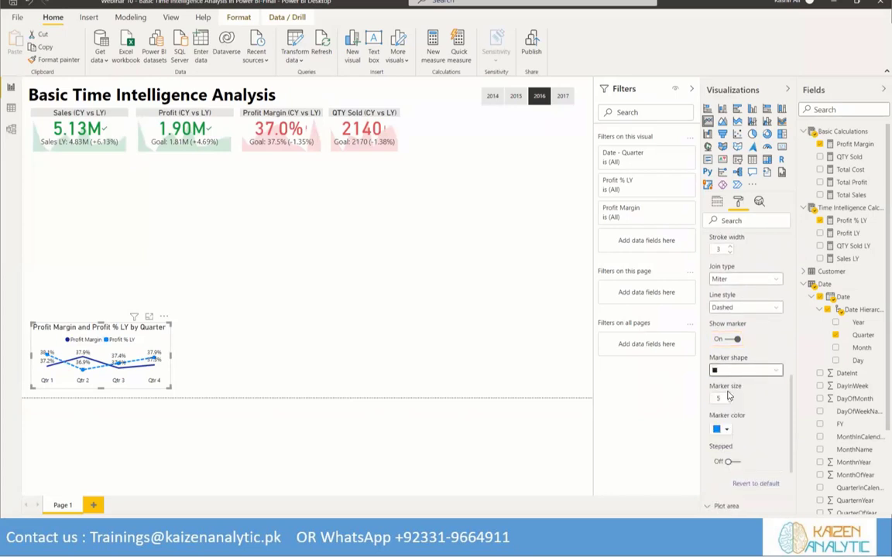
{"action": "left_click", "coordinate": [772, 373]}
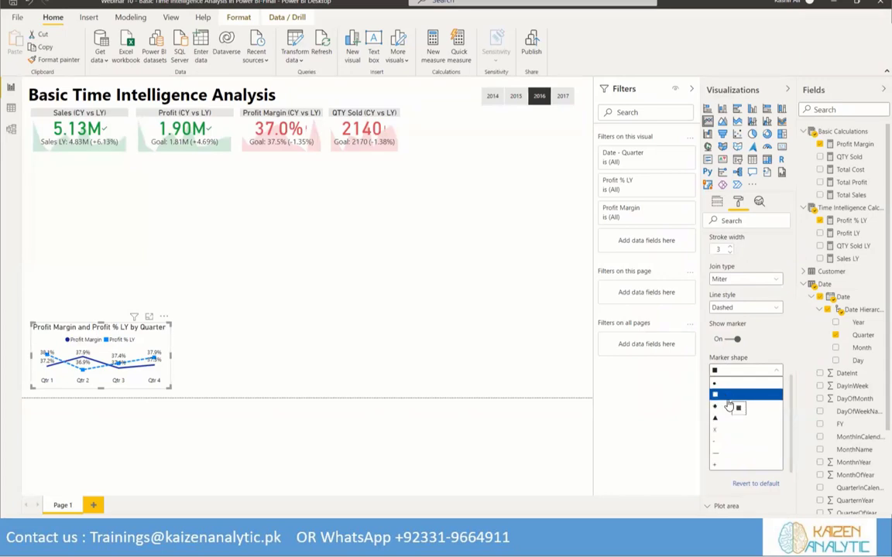
{"action": "left_click", "coordinate": [720, 449]}
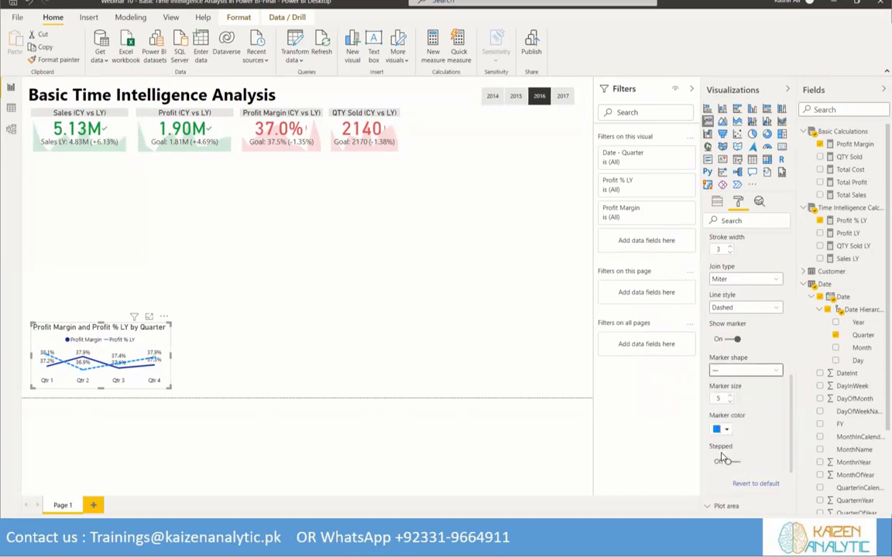
{"action": "left_click", "coordinate": [751, 371]}
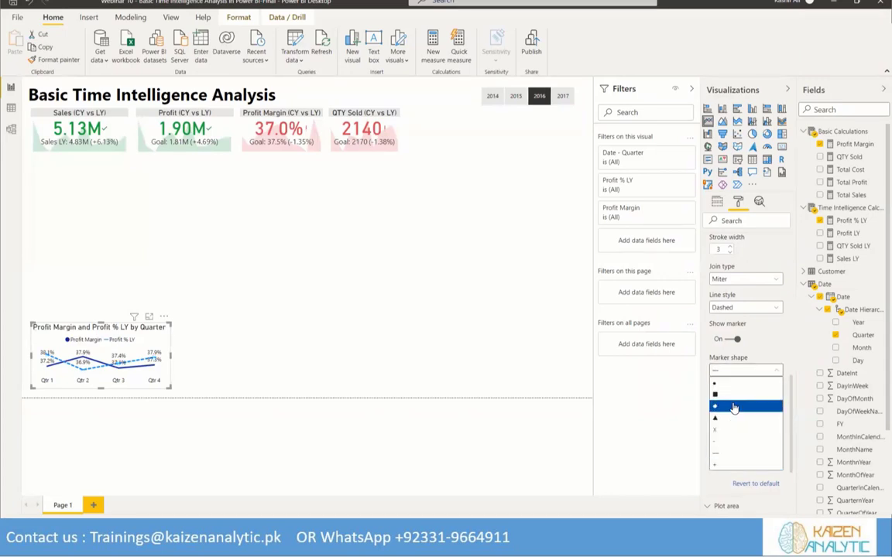
{"action": "left_click", "coordinate": [731, 396]}
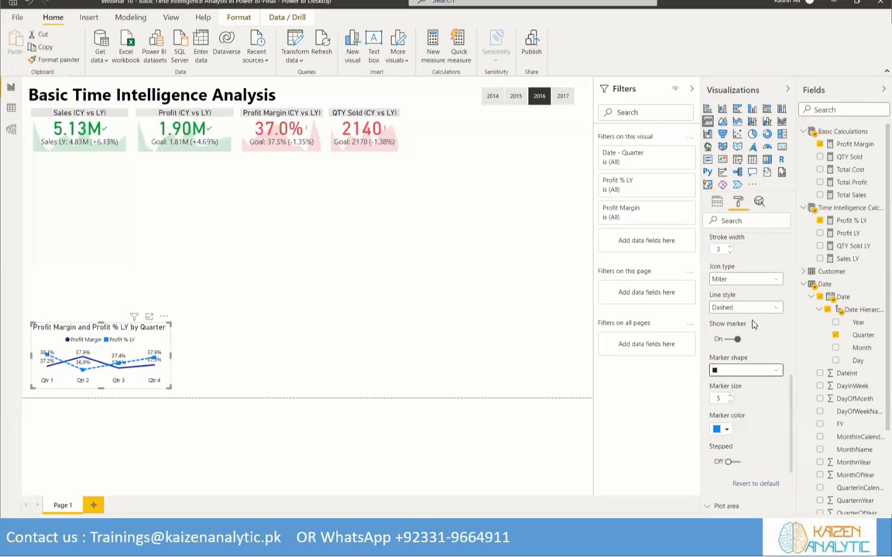
Turn on markers for the Profit Margin line in the customized series settings and set their shape to a diamond
{"action": "scroll", "coordinate": [774, 277], "scroll_direction": "up", "scroll_amount": 1}
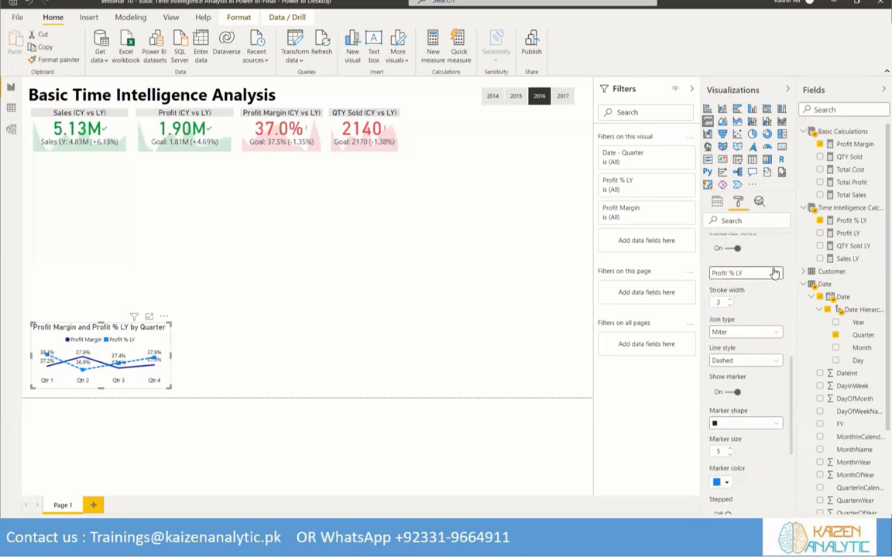
{"action": "left_click", "coordinate": [774, 273]}
{"action": "left_click", "coordinate": [743, 285]}
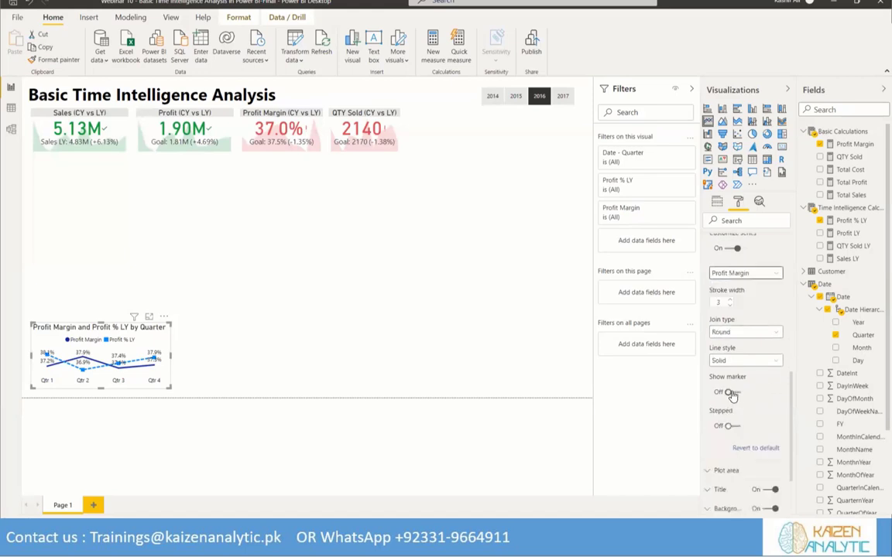
{"action": "left_click", "coordinate": [732, 393]}
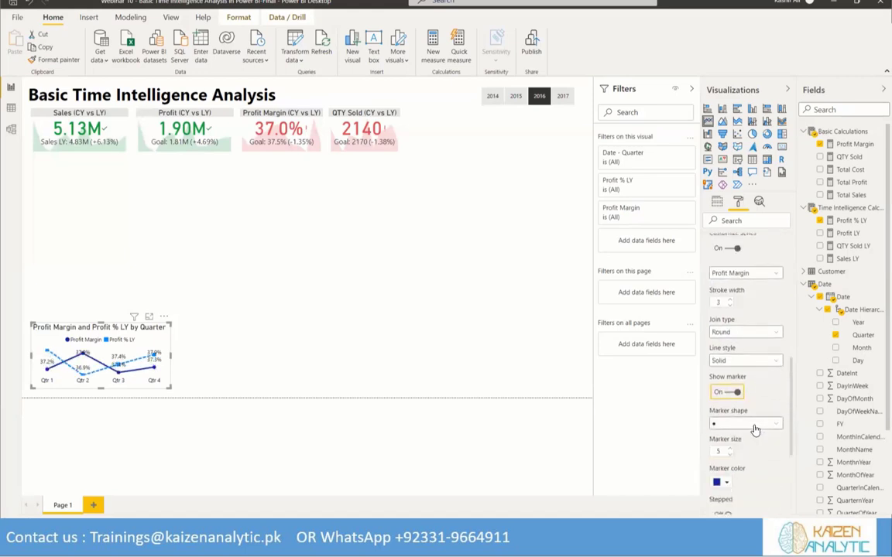
{"action": "left_click", "coordinate": [755, 428]}
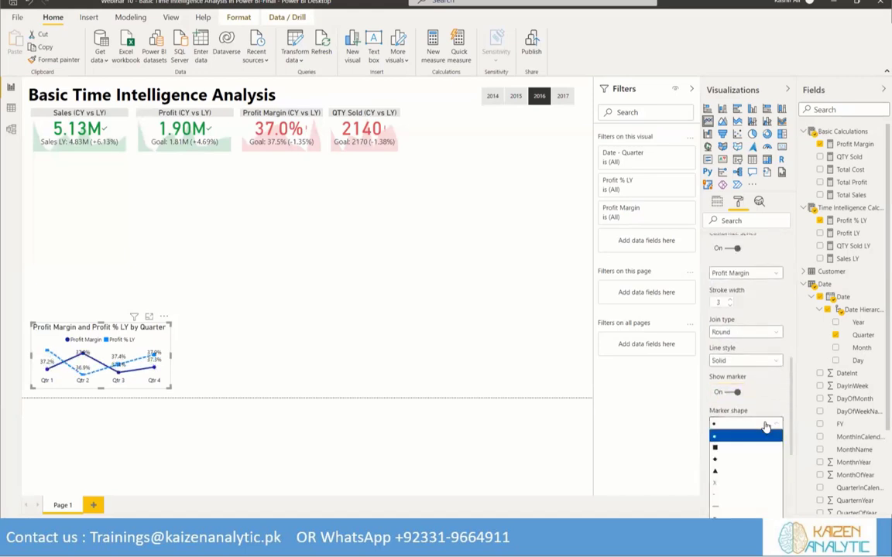
{"action": "left_click", "coordinate": [732, 463]}
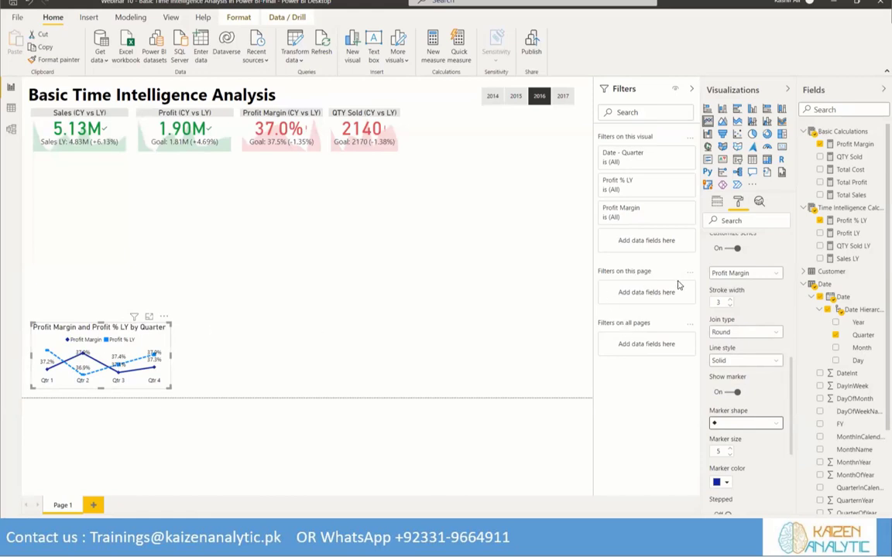
Change the line chart's title text to "Profit Margin (CY Vs LY)"
{"action": "scroll", "coordinate": [706, 401], "scroll_direction": "up", "scroll_amount": 10}
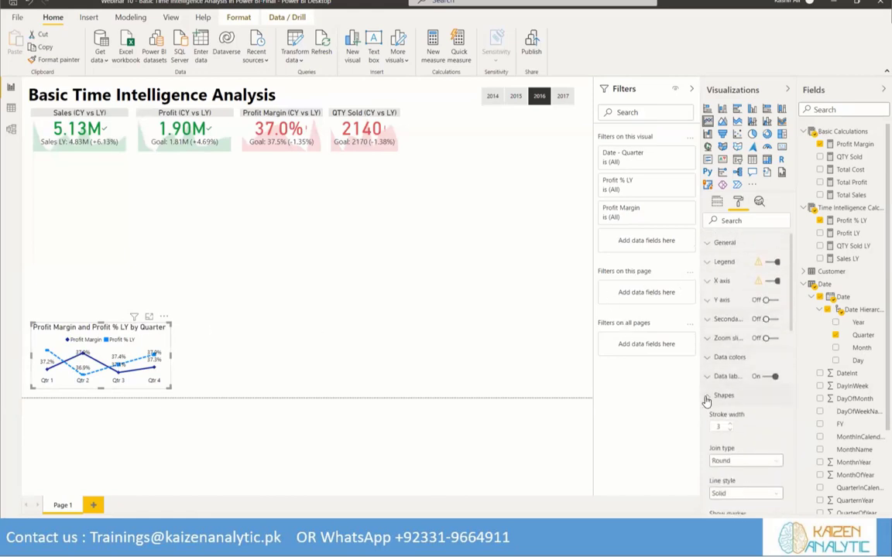
{"action": "left_click", "coordinate": [706, 396]}
{"action": "left_click", "coordinate": [720, 433]}
{"action": "scroll", "coordinate": [734, 378], "scroll_direction": "down", "scroll_amount": 1}
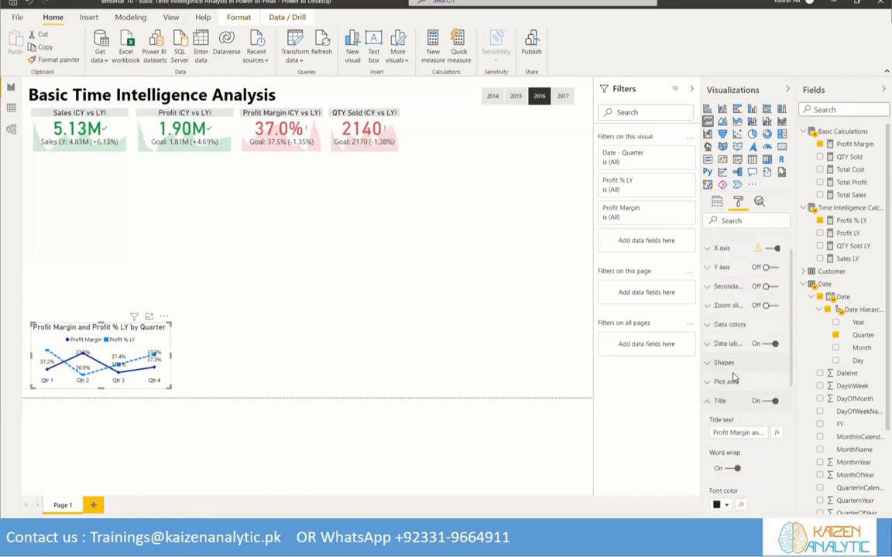
{"action": "scroll", "coordinate": [740, 376], "scroll_direction": "down", "scroll_amount": 2}
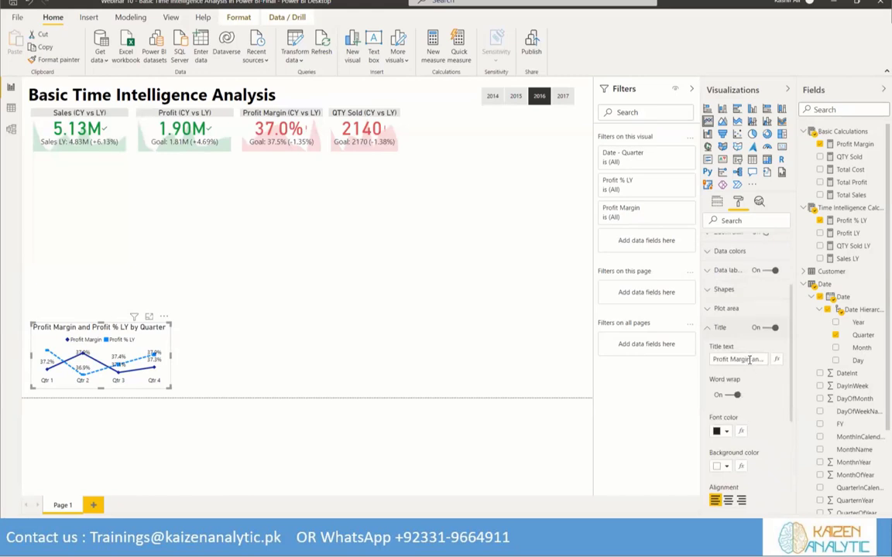
{"action": "left_click", "coordinate": [749, 360]}
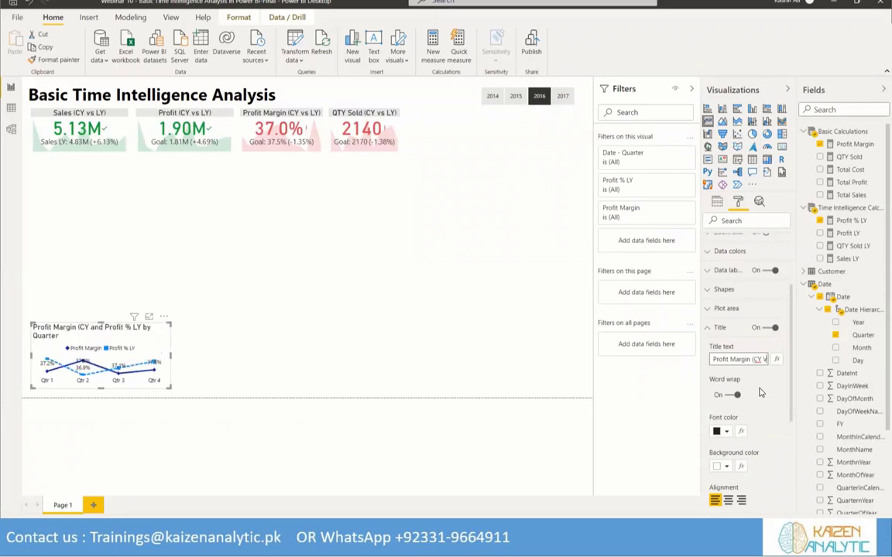
{"action": "type", "text": "s LY"}
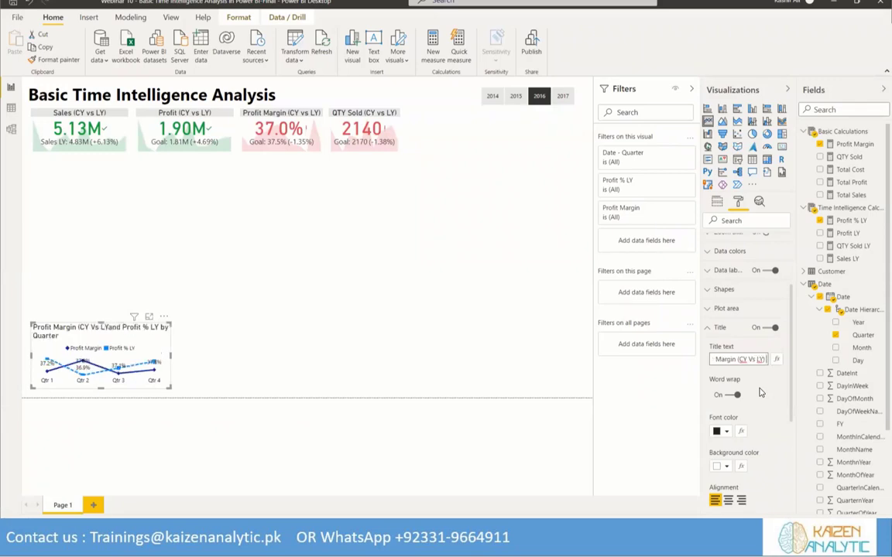
{"action": "type", "text": ")"}
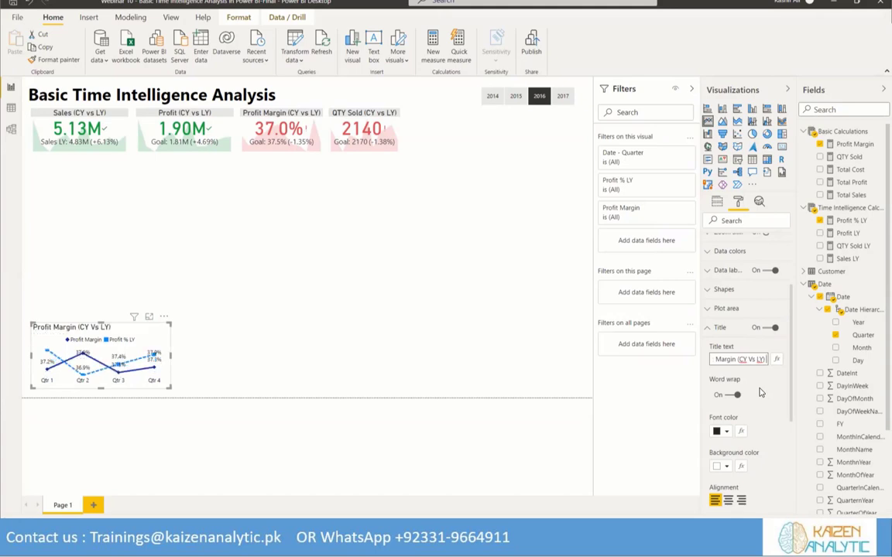
Format the line chart's title with a light gray background, centered alignment and 13 pt text
{"action": "scroll", "coordinate": [758, 387], "scroll_direction": "down", "scroll_amount": 2}
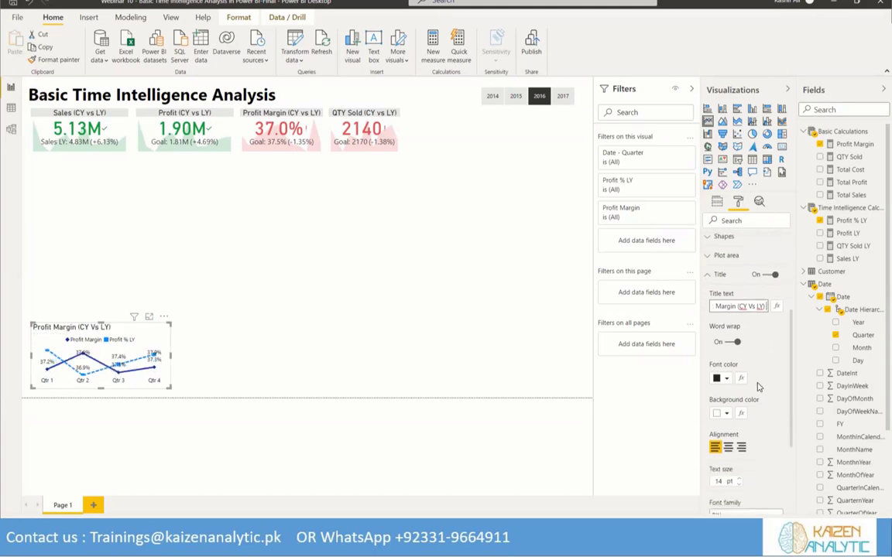
{"action": "left_click", "coordinate": [720, 413]}
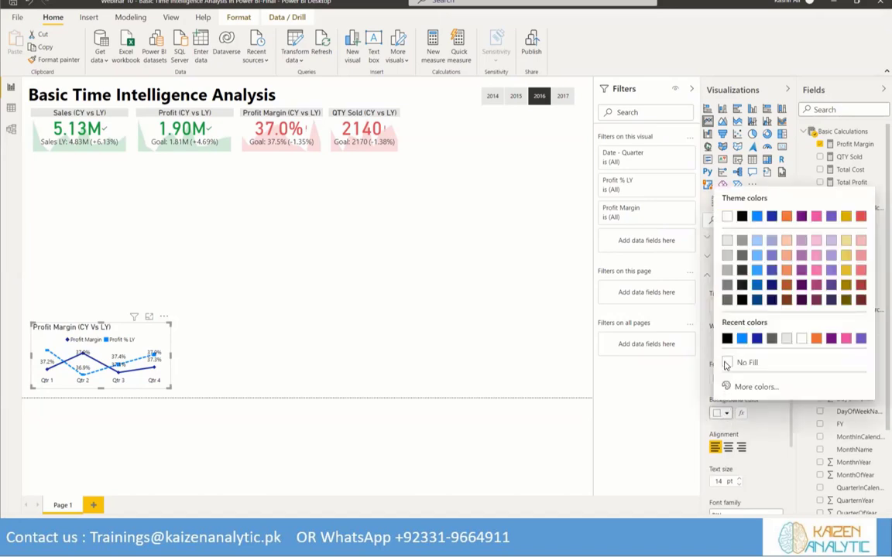
{"action": "left_click", "coordinate": [727, 241]}
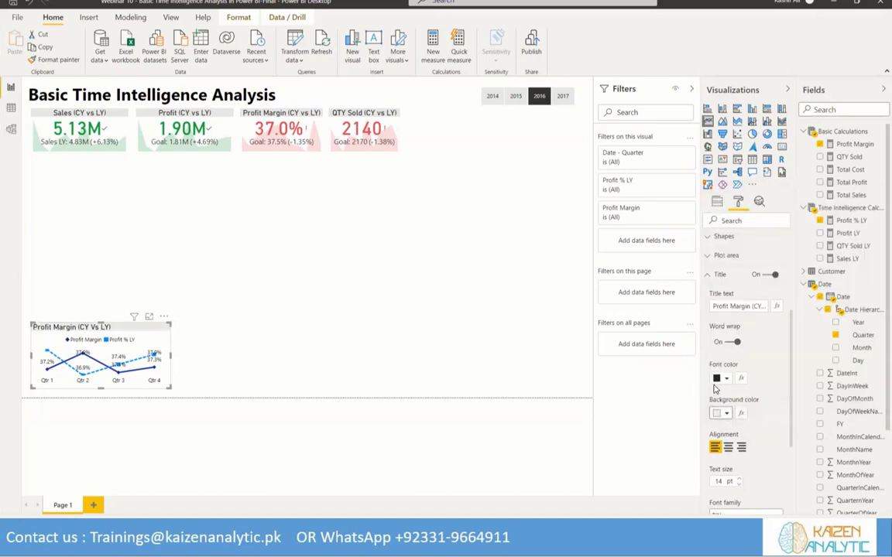
{"action": "left_click", "coordinate": [729, 447]}
{"action": "left_click", "coordinate": [739, 485]}
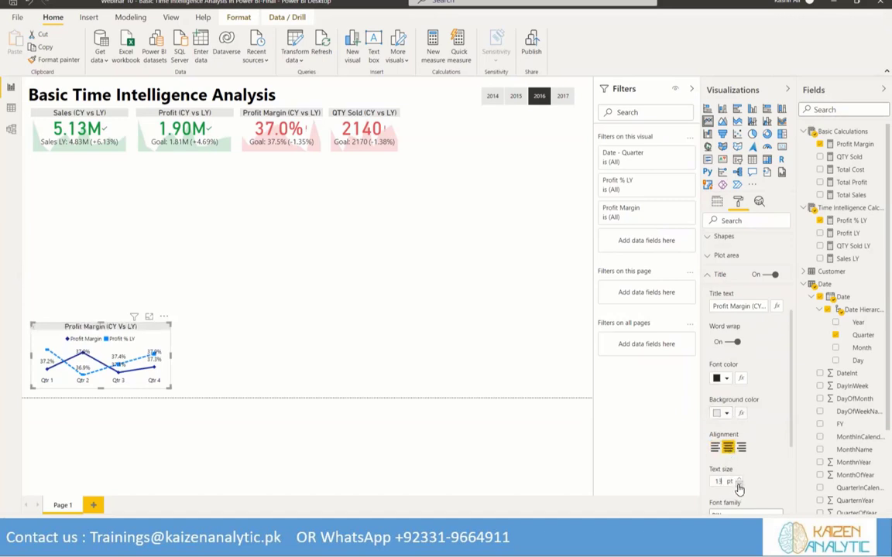
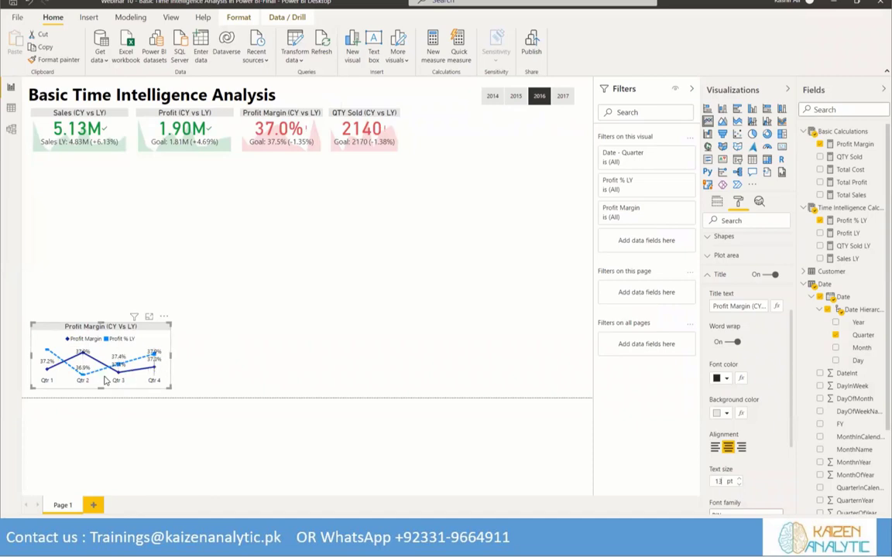
Make the Profit Margin line chart slightly taller, duplicate it twice, and stack the three charts in a column below the KPIs
{"action": "mouse_move", "coordinate": [100, 323]}
{"action": "left_mouse_down"}
{"action": "mouse_move", "coordinate": [101, 299]}
{"action": "mouse_move", "coordinate": [100, 319]}
{"action": "left_mouse_up"}
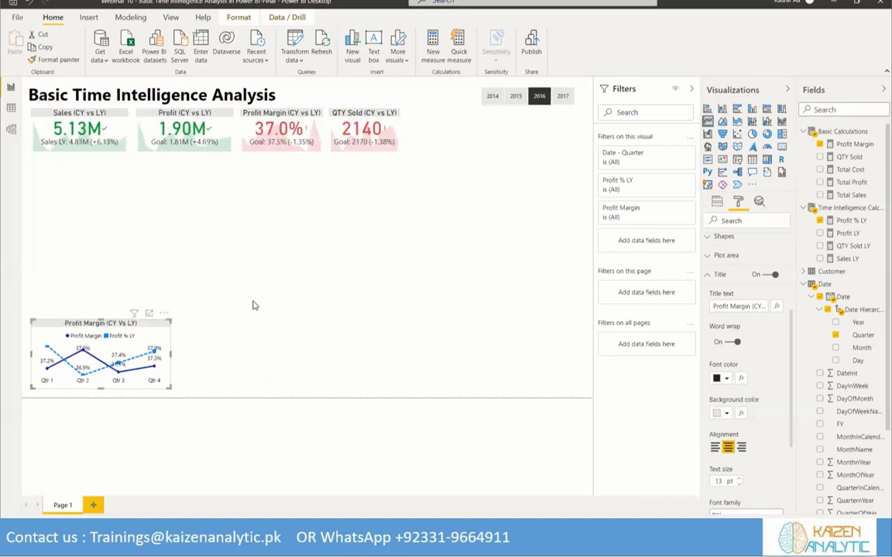
{"action": "left_click", "coordinate": [206, 304]}
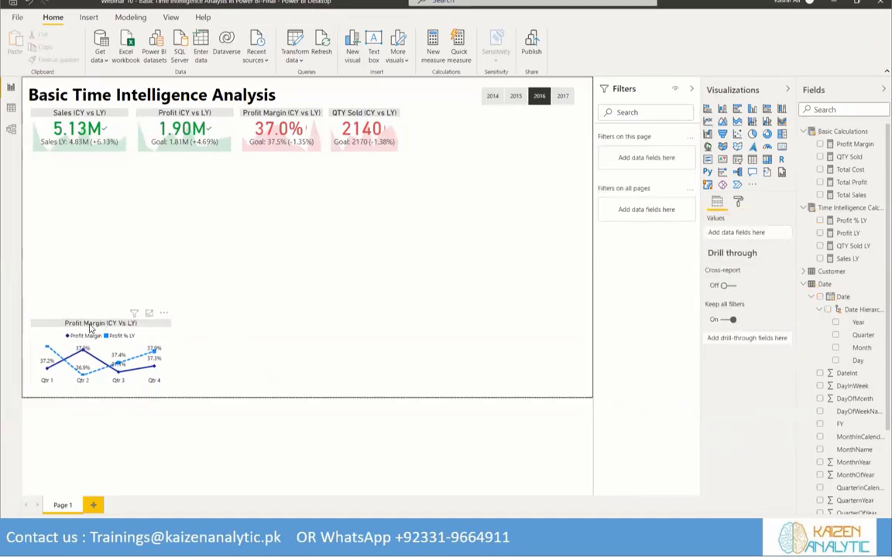
{"action": "left_click", "coordinate": [90, 328]}
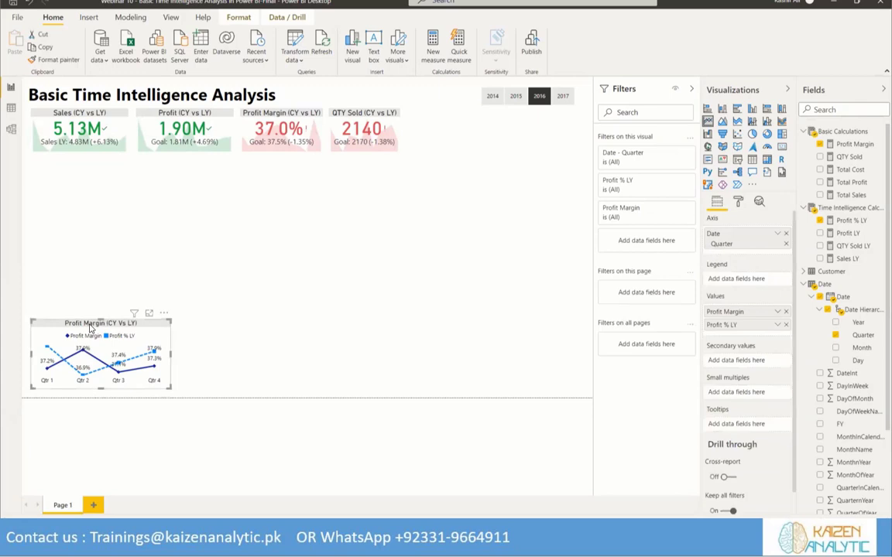
{"action": "key", "text": "ctrl+c"}
{"action": "key", "text": "ctrl+v"}
{"action": "left_click_drag", "start_coordinate": [90, 328], "coordinate": [87, 164]}
{"action": "key", "text": "ctrl+v"}
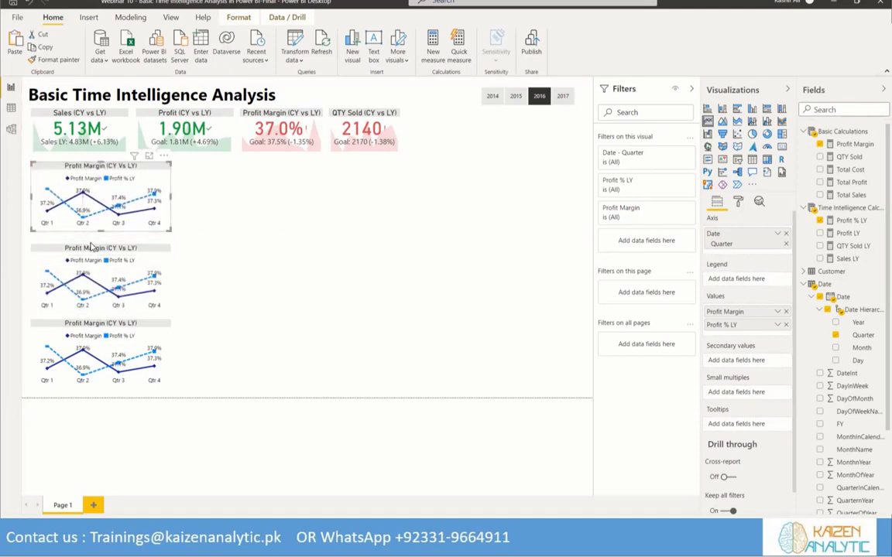
{"action": "left_click_drag", "start_coordinate": [92, 239], "coordinate": [93, 243]}
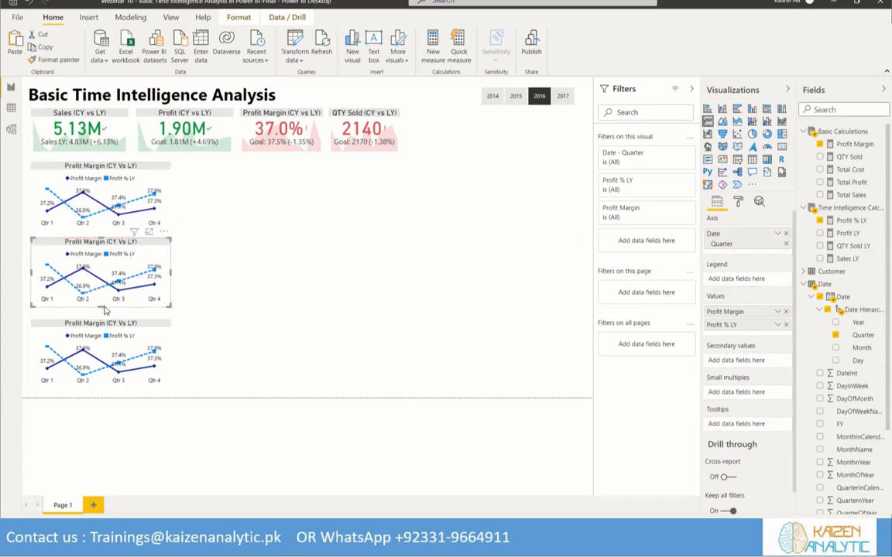
{"action": "left_click_drag", "start_coordinate": [100, 323], "coordinate": [101, 325]}
Replace the middle line chart's values with QTY Sold and QTY Sold LY
{"action": "left_click", "coordinate": [76, 243]}
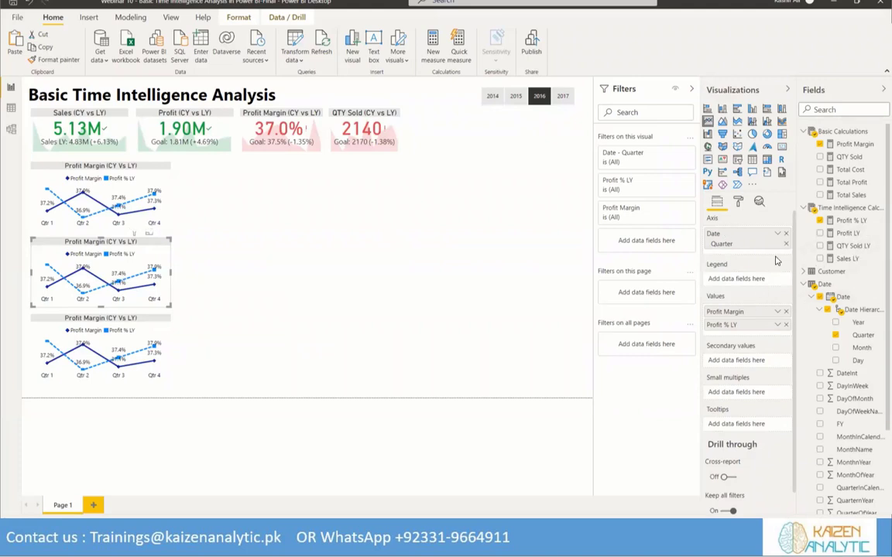
{"action": "left_click", "coordinate": [787, 312]}
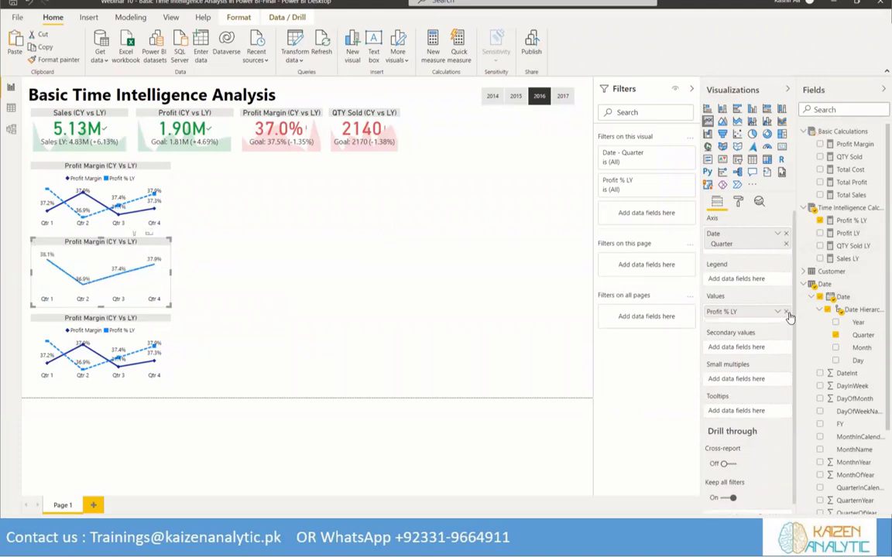
{"action": "left_click", "coordinate": [786, 312]}
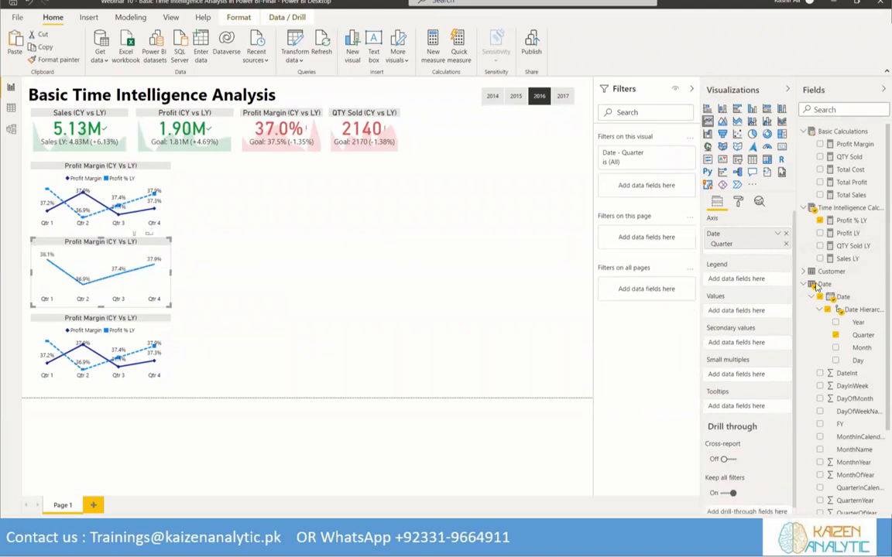
{"action": "left_click", "coordinate": [820, 156]}
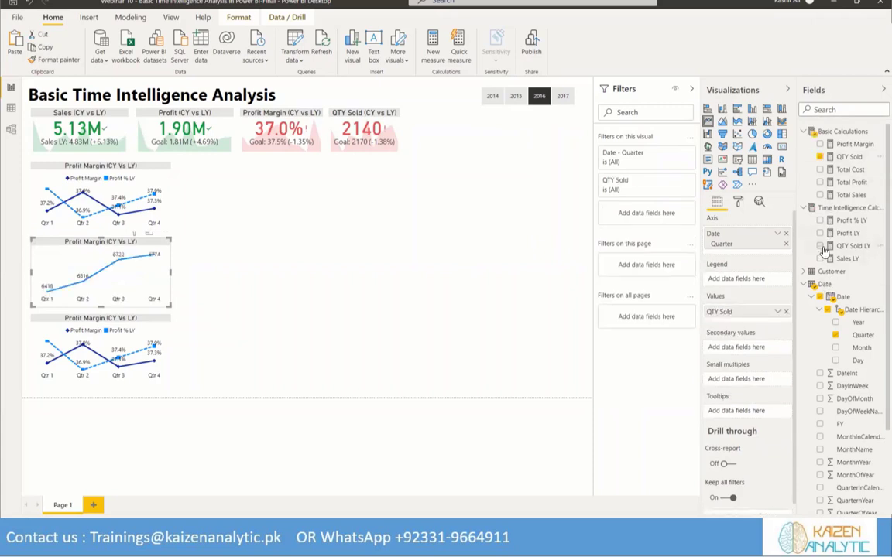
{"action": "left_click", "coordinate": [821, 247]}
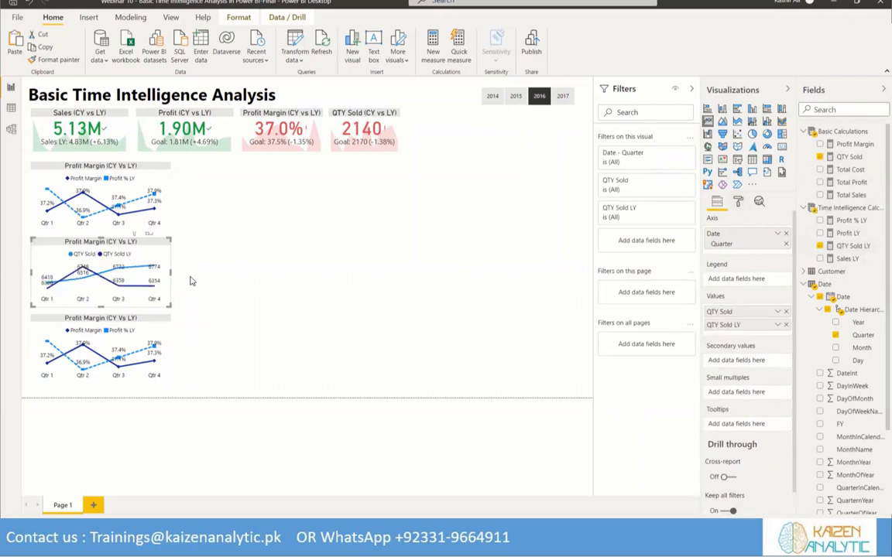
Set the middle chart's data colors to dark blue for QTY Sold and light blue for QTY Sold LY
{"action": "left_click", "coordinate": [737, 201]}
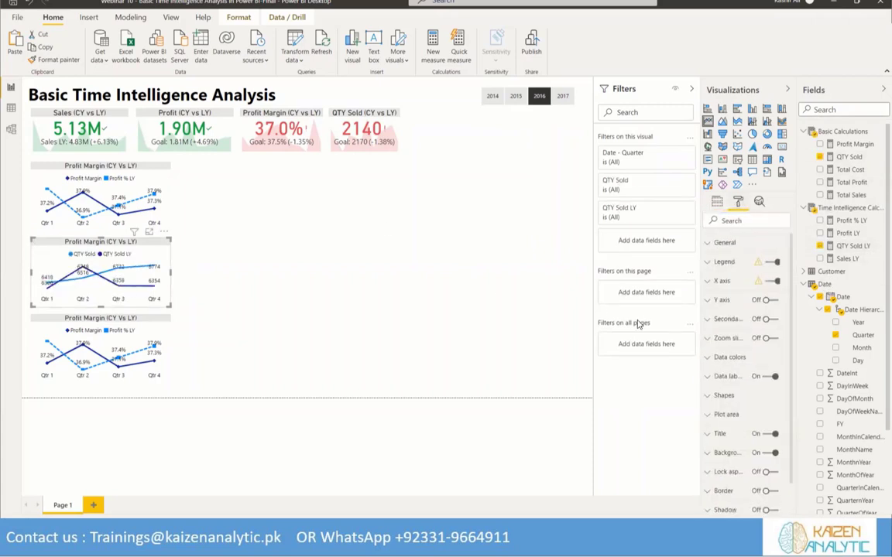
{"action": "left_click", "coordinate": [711, 361]}
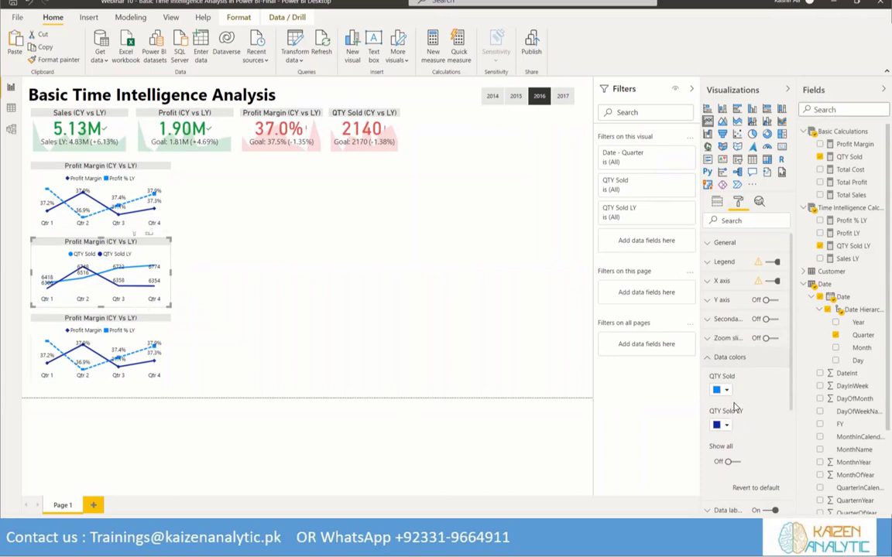
{"action": "left_click", "coordinate": [727, 425]}
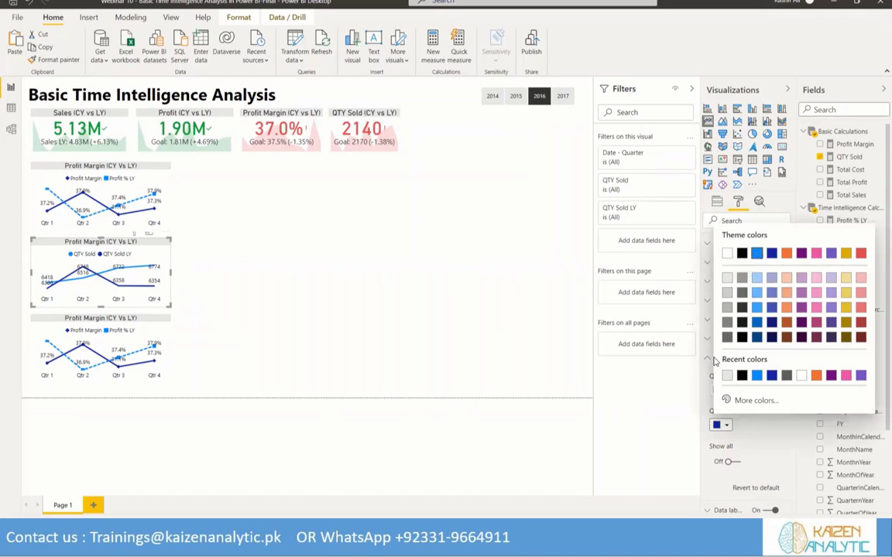
{"action": "left_click", "coordinate": [757, 375]}
{"action": "left_click", "coordinate": [719, 391]}
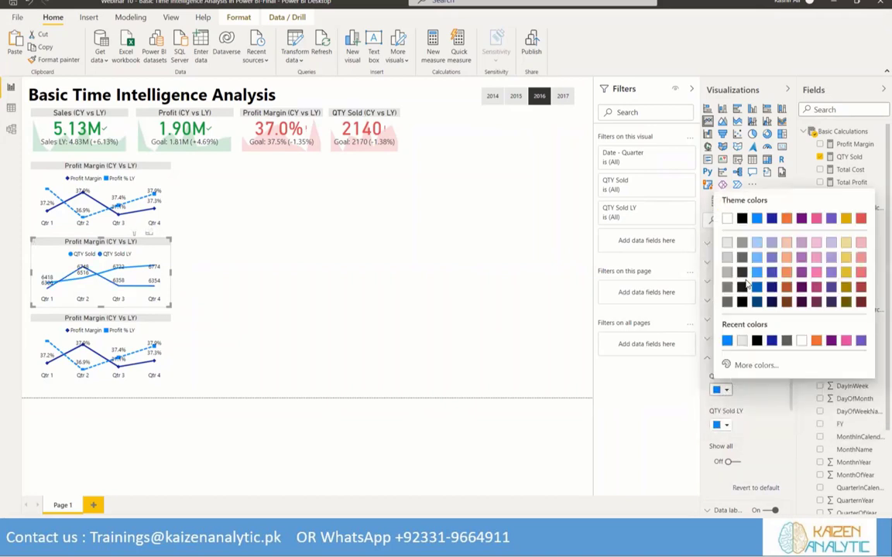
{"action": "left_click", "coordinate": [771, 219]}
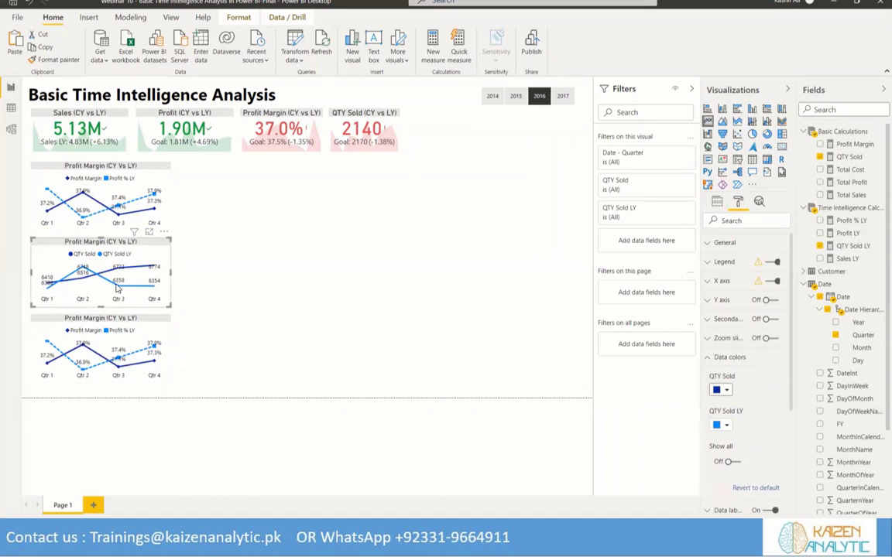
{"action": "left_click", "coordinate": [729, 358]}
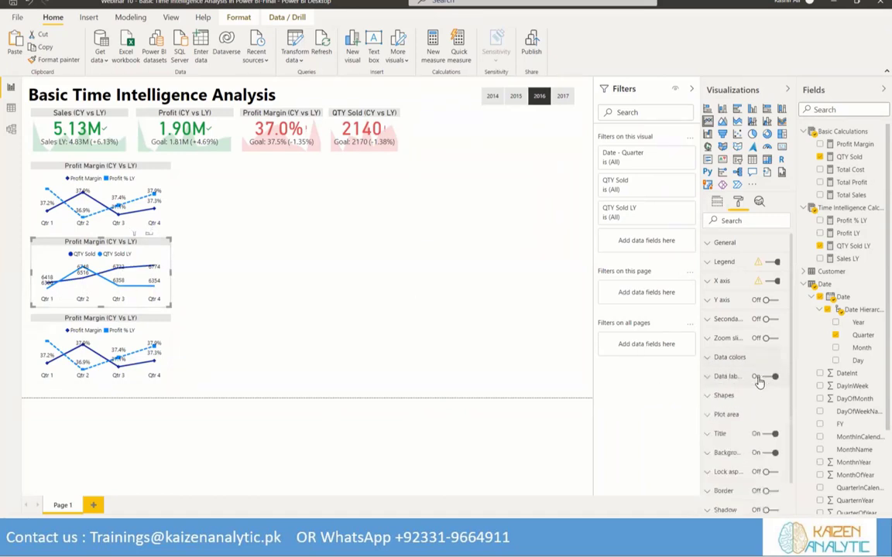
Turn on markers for the QTY Sold line in the customized series settings and set their shape to a diamond
{"action": "scroll", "coordinate": [742, 369], "scroll_direction": "down", "scroll_amount": 2}
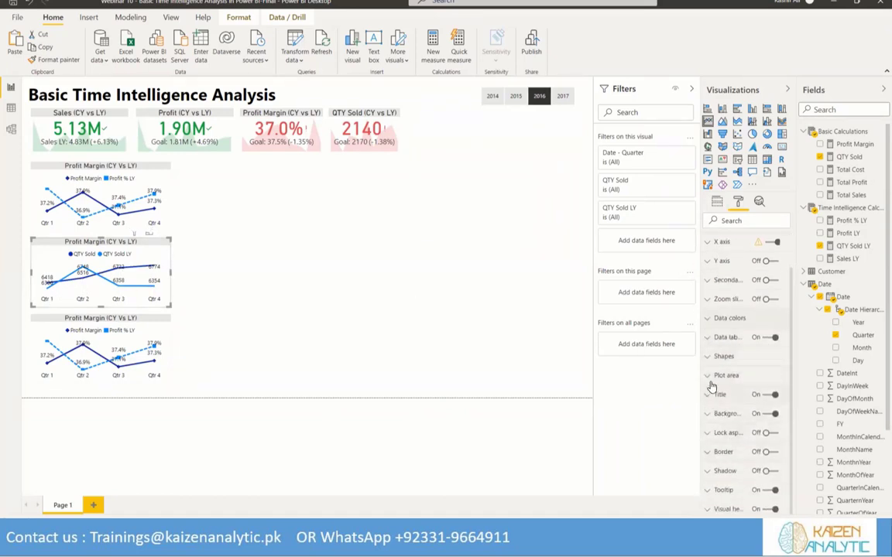
{"action": "left_click", "coordinate": [724, 356]}
{"action": "scroll", "coordinate": [743, 372], "scroll_direction": "down", "scroll_amount": 5}
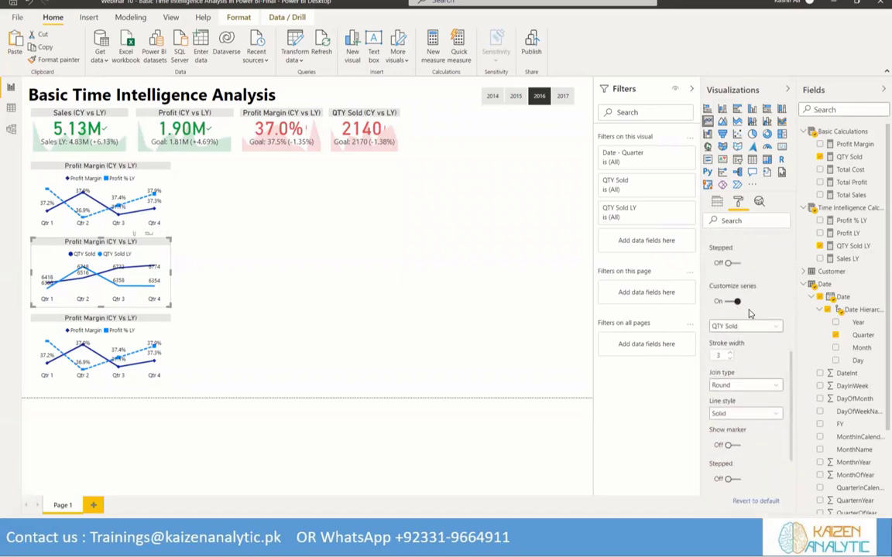
{"action": "left_click", "coordinate": [773, 332]}
{"action": "left_click", "coordinate": [736, 338]}
{"action": "left_click", "coordinate": [768, 386]}
{"action": "left_click", "coordinate": [762, 385]}
{"action": "left_click", "coordinate": [736, 445]}
{"action": "scroll", "coordinate": [776, 415], "scroll_direction": "down", "scroll_amount": 1}
{"action": "scroll", "coordinate": [776, 414], "scroll_direction": "down", "scroll_amount": 1}
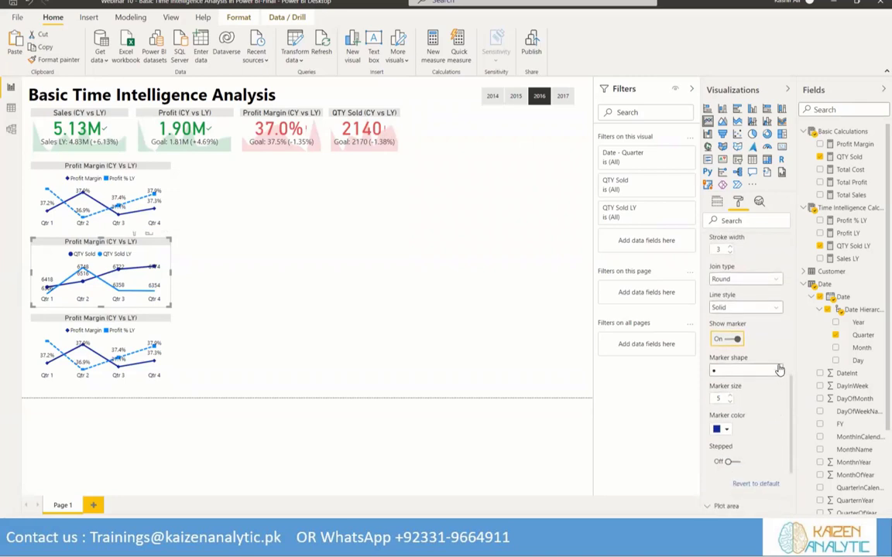
{"action": "left_click", "coordinate": [779, 370]}
{"action": "left_click", "coordinate": [730, 408]}
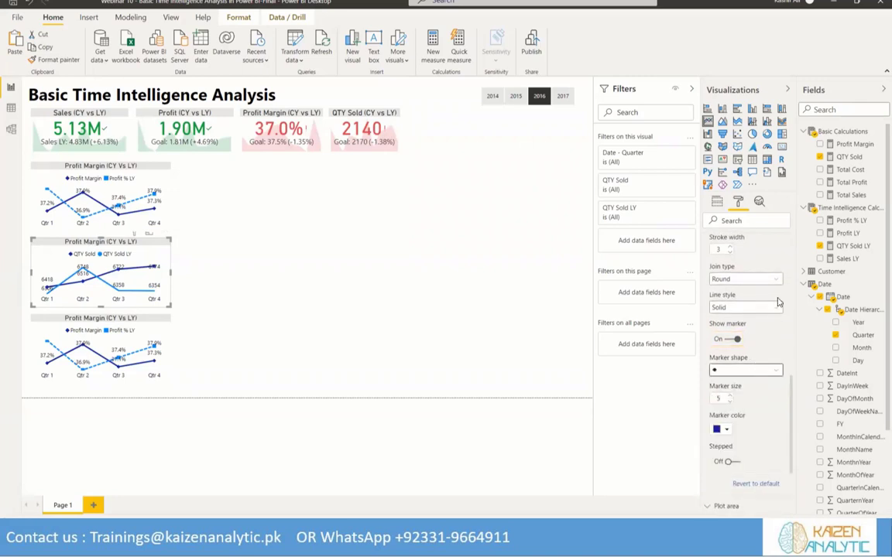
Customize the QTY Sold LY line with a dashed line style and square markers
{"action": "scroll", "coordinate": [766, 333], "scroll_direction": "down", "scroll_amount": 3}
{"action": "left_click", "coordinate": [769, 329]}
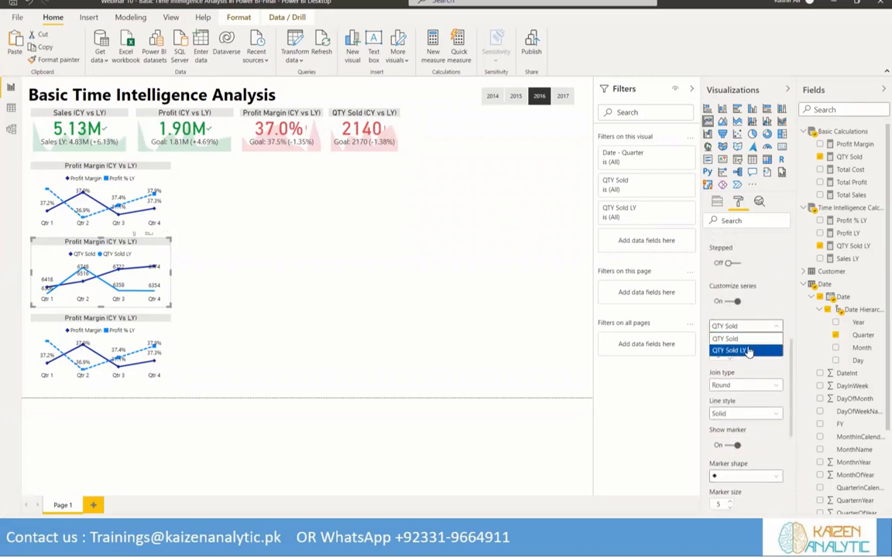
{"action": "left_click", "coordinate": [757, 351]}
{"action": "scroll", "coordinate": [761, 353], "scroll_direction": "down", "scroll_amount": 1}
{"action": "left_click", "coordinate": [766, 360]}
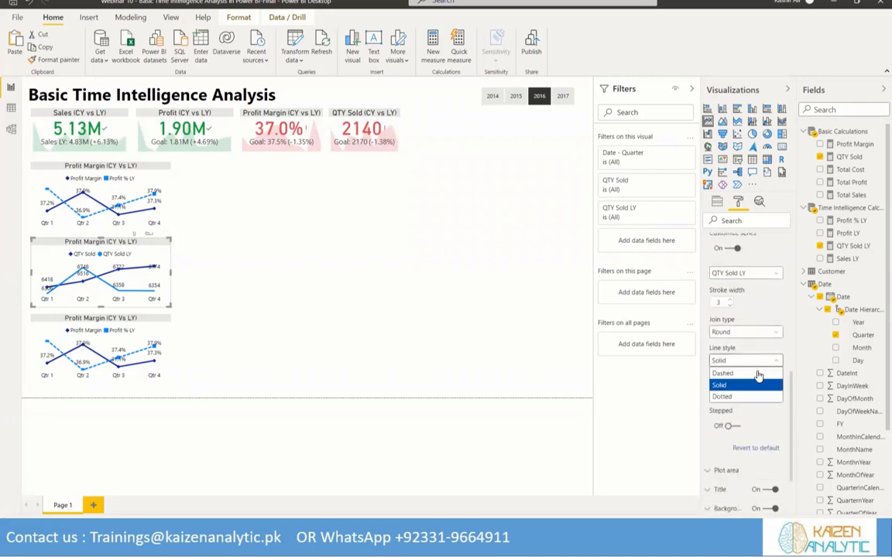
{"action": "left_click", "coordinate": [747, 373]}
{"action": "scroll", "coordinate": [746, 416], "scroll_direction": "down", "scroll_amount": 2}
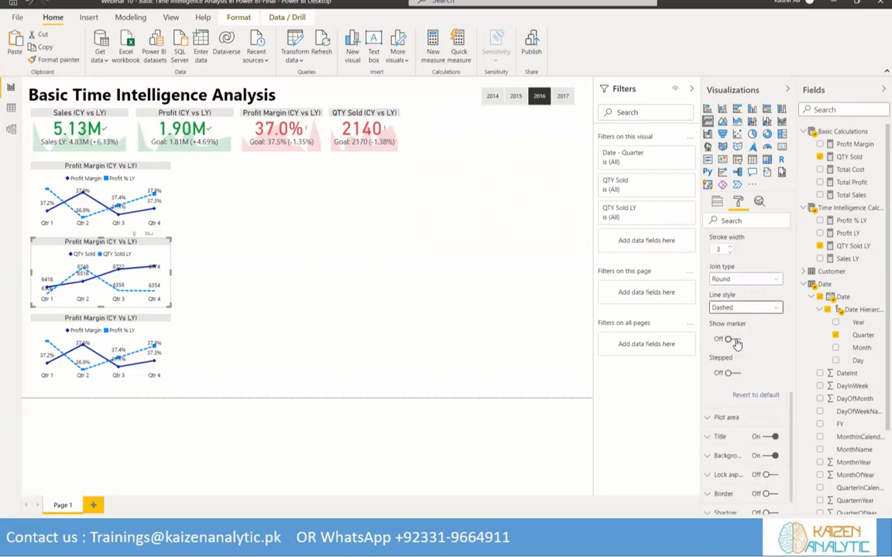
{"action": "left_click", "coordinate": [731, 339]}
{"action": "left_click", "coordinate": [767, 371]}
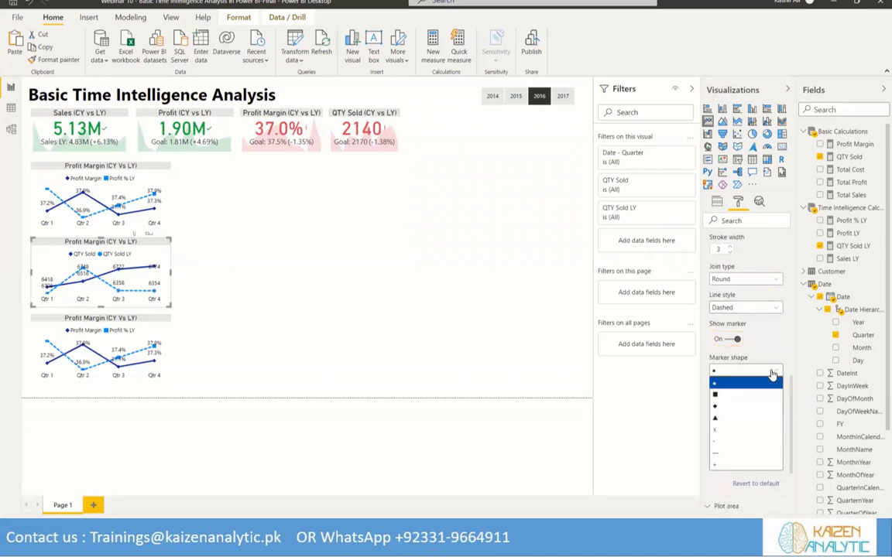
{"action": "left_click", "coordinate": [737, 397]}
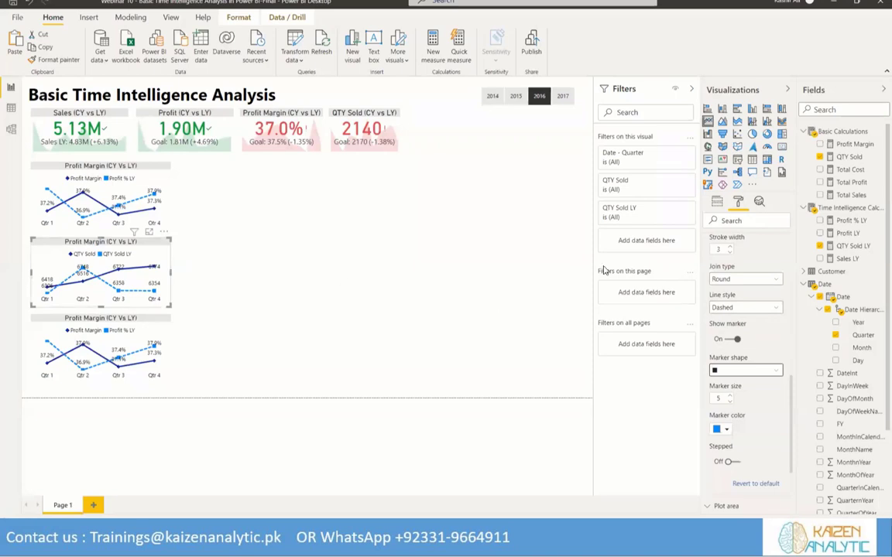
Change the middle chart's title text to "QTY Sold (CY Vs LY)"
{"action": "scroll", "coordinate": [735, 302], "scroll_direction": "up", "scroll_amount": 10}
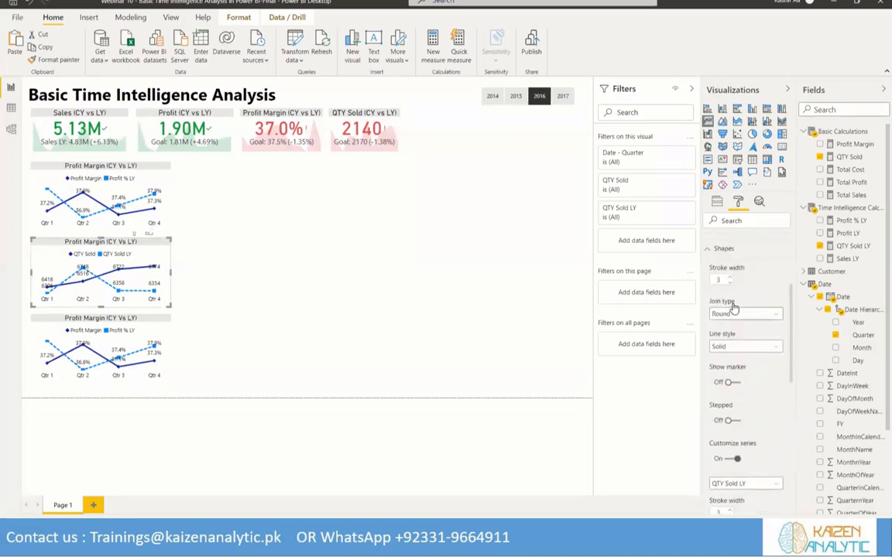
{"action": "scroll", "coordinate": [734, 308], "scroll_direction": "up", "scroll_amount": 1}
{"action": "left_click", "coordinate": [713, 304]}
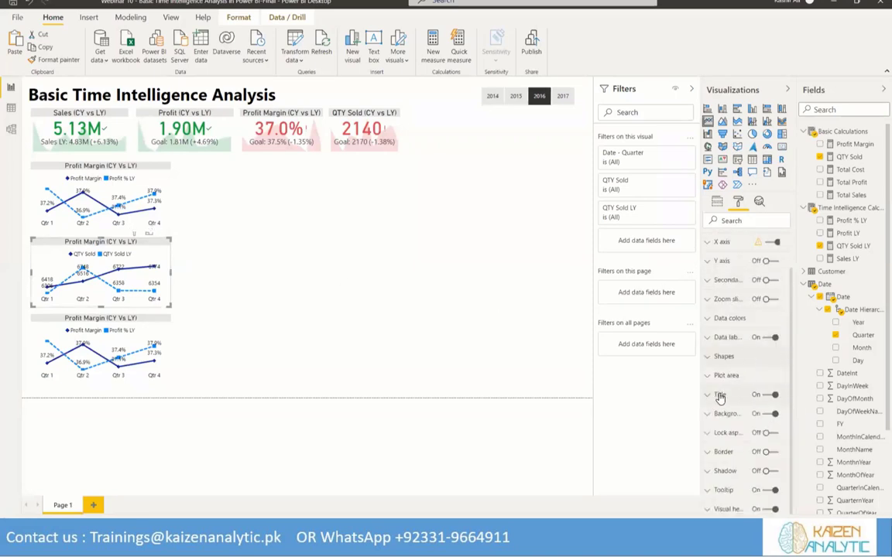
{"action": "left_click", "coordinate": [720, 395]}
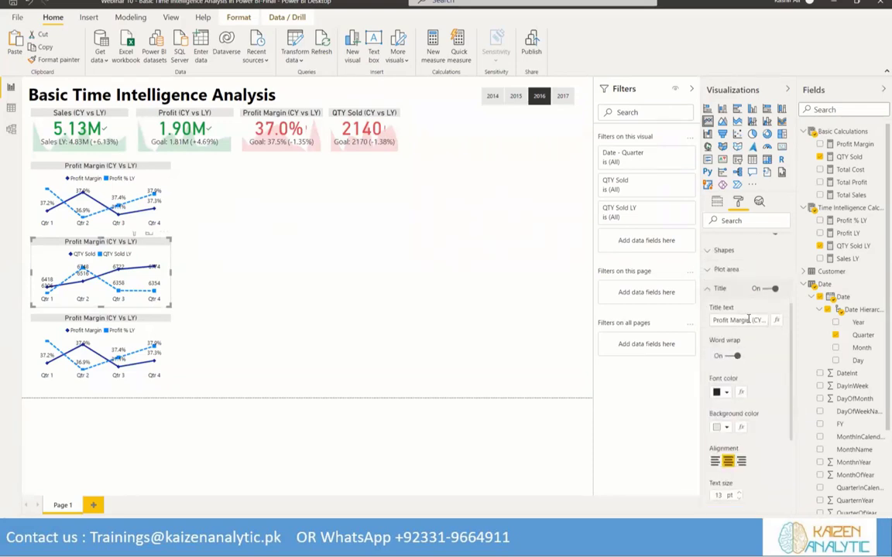
{"action": "left_click_drag", "start_coordinate": [748, 319], "coordinate": [710, 320]}
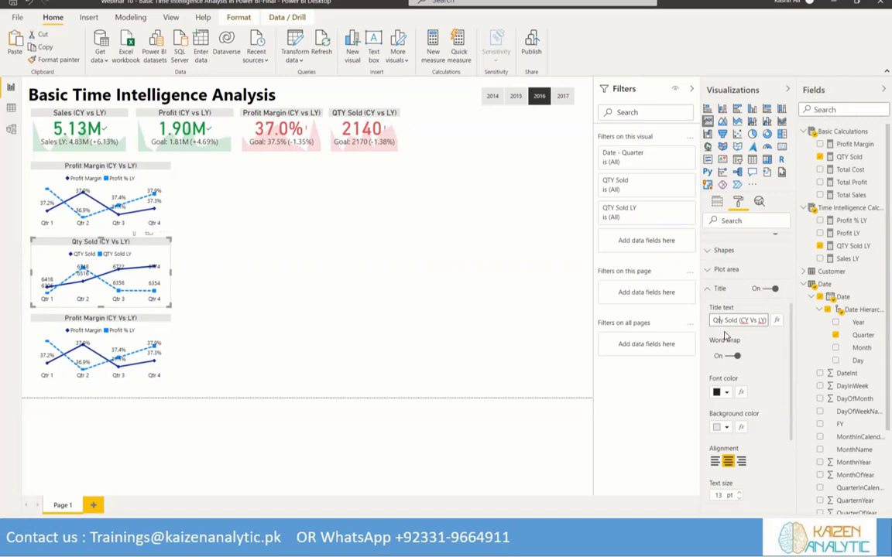
{"action": "type", "text": "TY"}
{"action": "key", "text": "Delete"}
{"action": "key", "text": "Delete"}
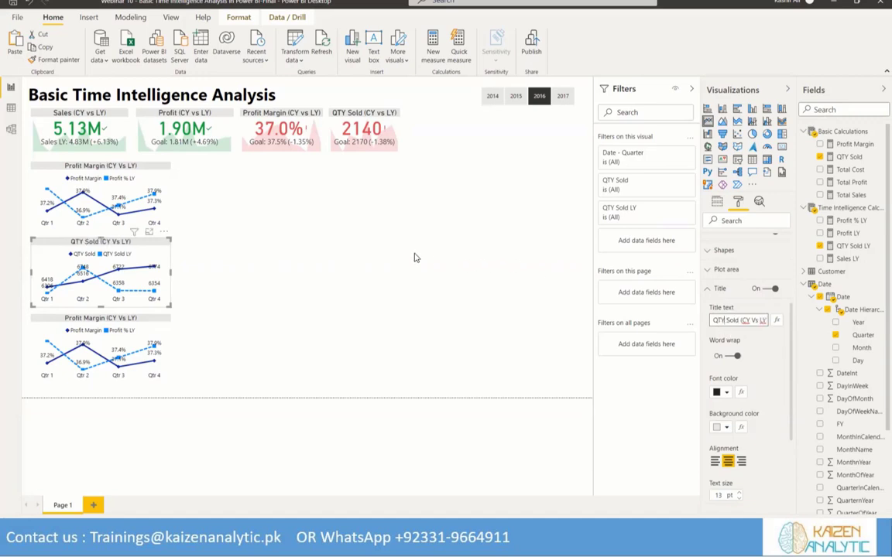
Turn off the X axis of the QTY Sold line chart
{"action": "left_click", "coordinate": [148, 332]}
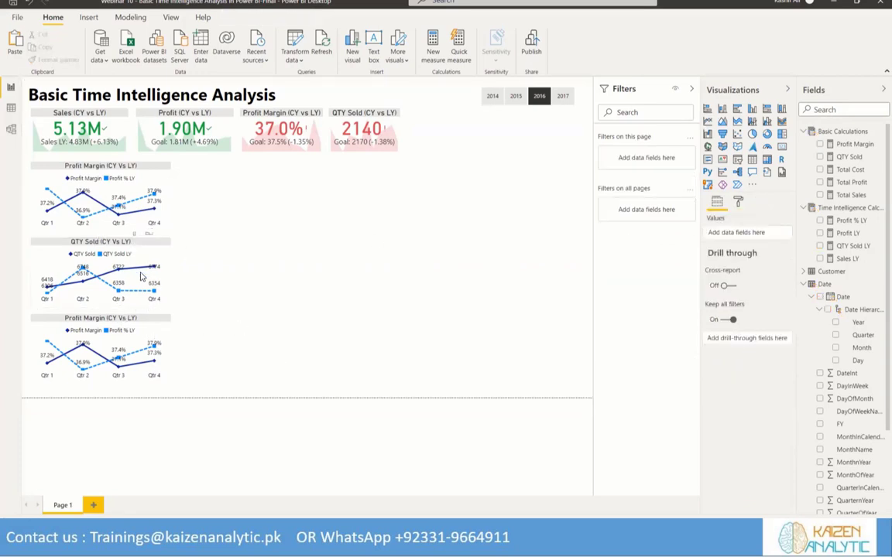
{"action": "left_click", "coordinate": [169, 307]}
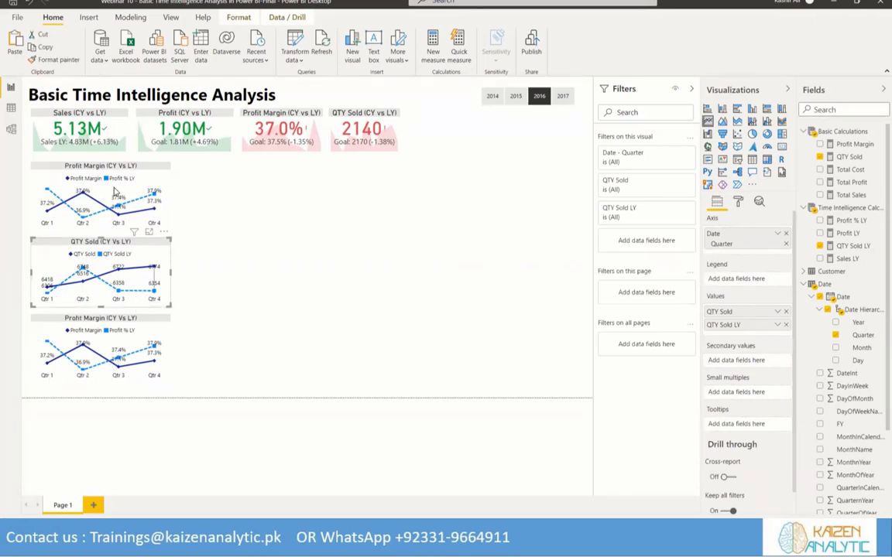
{"action": "left_click", "coordinate": [739, 202]}
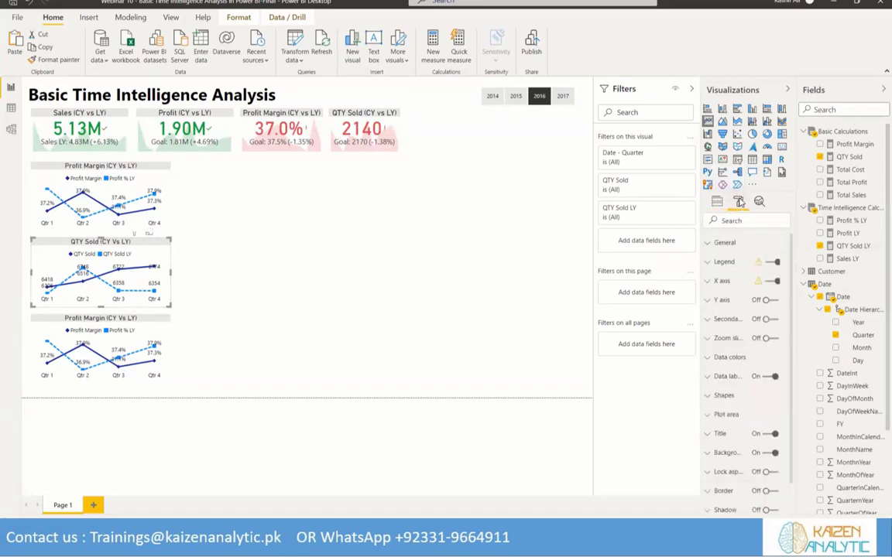
{"action": "left_click", "coordinate": [770, 283]}
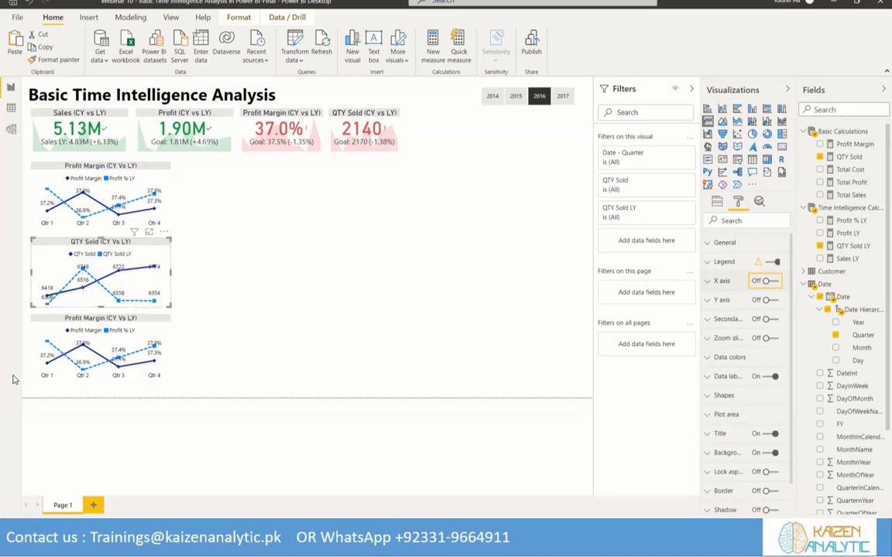
Extend the lowest Profit Margin chart's height down to the lower page boundary
{"action": "left_click", "coordinate": [104, 388]}
{"action": "left_click_drag", "start_coordinate": [100, 393], "coordinate": [101, 397]}
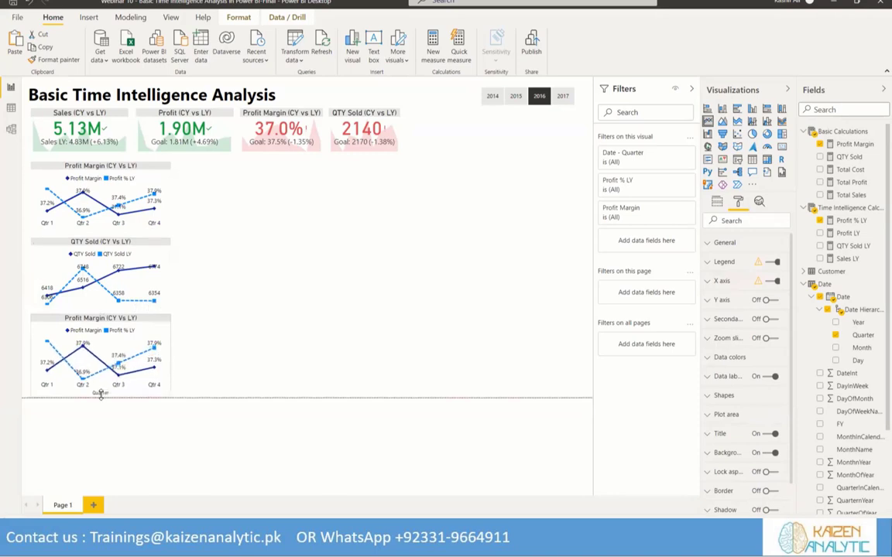
Replace the topmost Profit Margin line chart's values with the Total Sales and Sales LY measures
{"action": "left_click", "coordinate": [96, 171]}
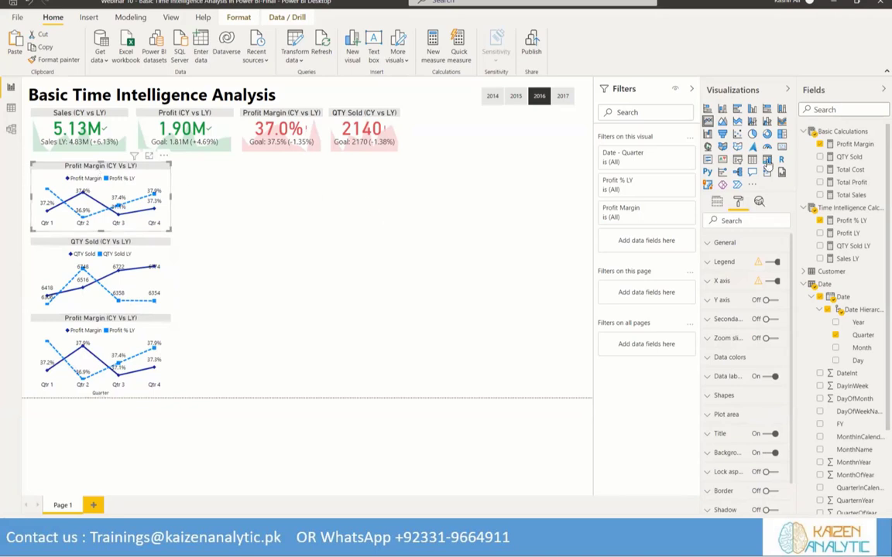
{"action": "left_click", "coordinate": [717, 201]}
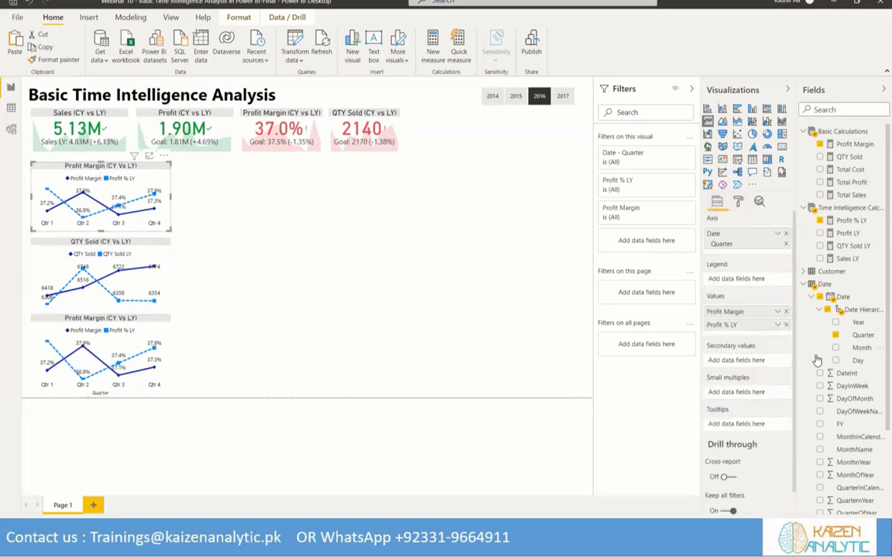
{"action": "left_click", "coordinate": [785, 324]}
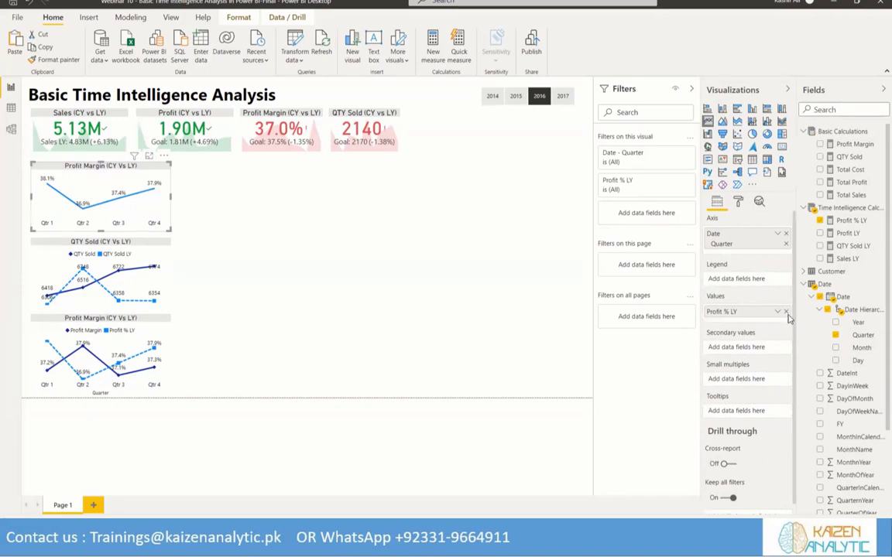
{"action": "left_click", "coordinate": [786, 313]}
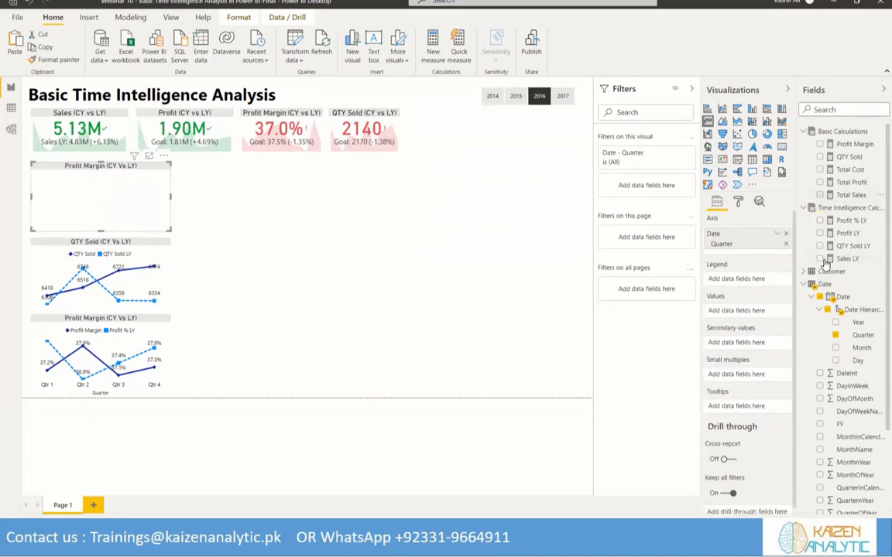
{"action": "left_click", "coordinate": [821, 195]}
{"action": "left_click", "coordinate": [821, 259]}
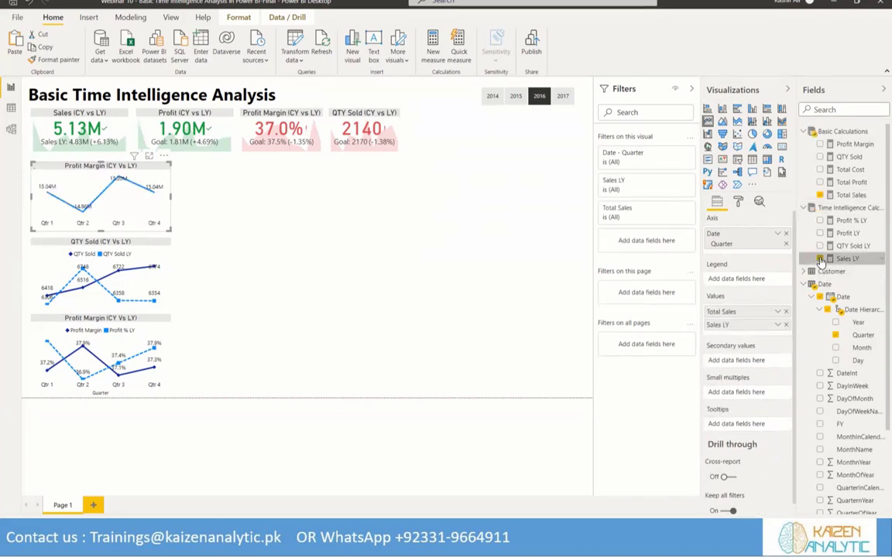
Color the top chart's Total Sales line dark blue and its Sales LY line light blue
{"action": "left_click", "coordinate": [738, 202]}
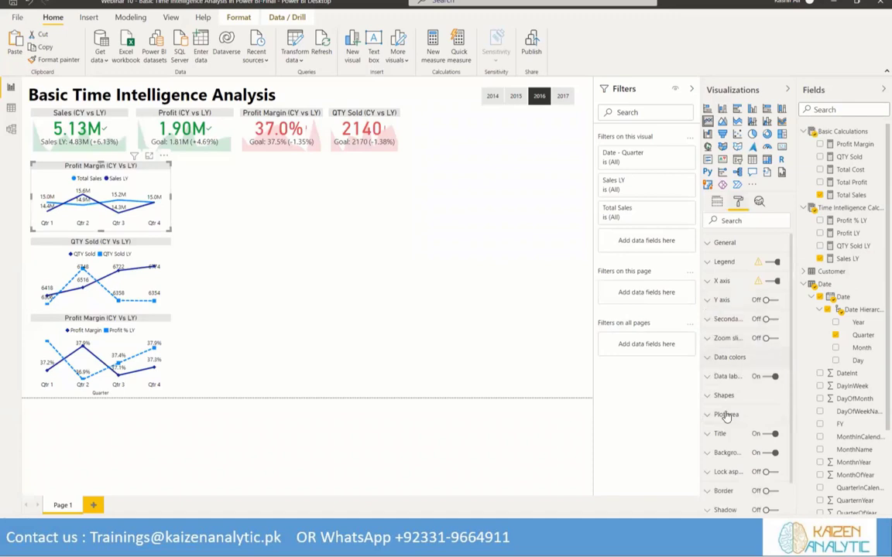
{"action": "left_click", "coordinate": [729, 357]}
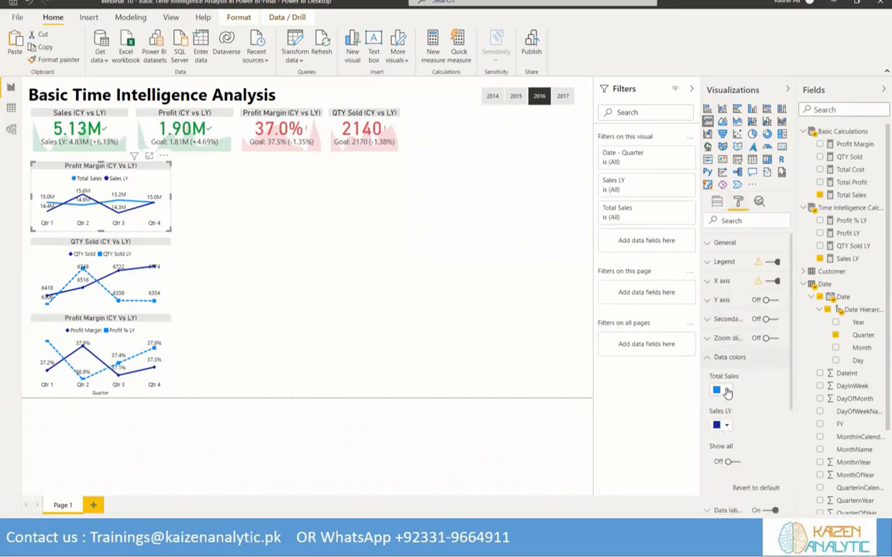
{"action": "left_click", "coordinate": [727, 393]}
{"action": "left_click", "coordinate": [767, 216]}
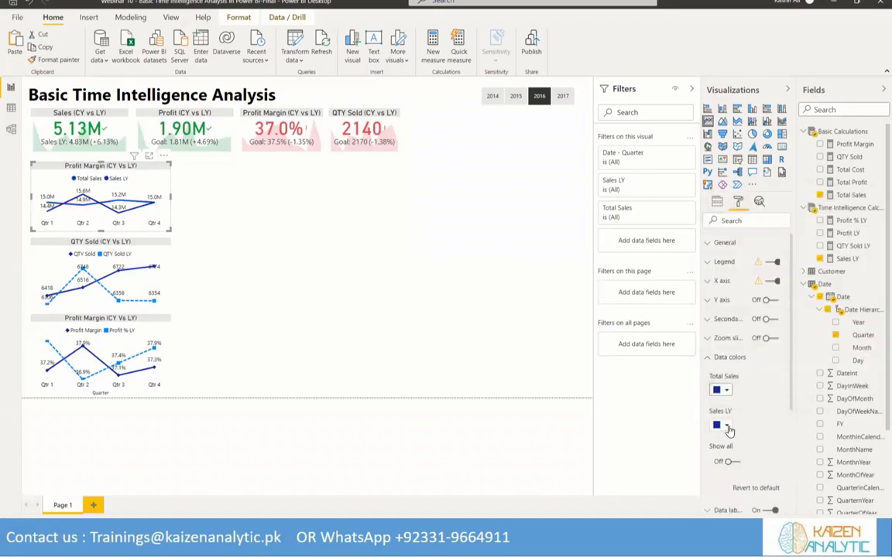
{"action": "left_click", "coordinate": [727, 427]}
{"action": "left_click", "coordinate": [757, 254]}
{"action": "left_click", "coordinate": [715, 358]}
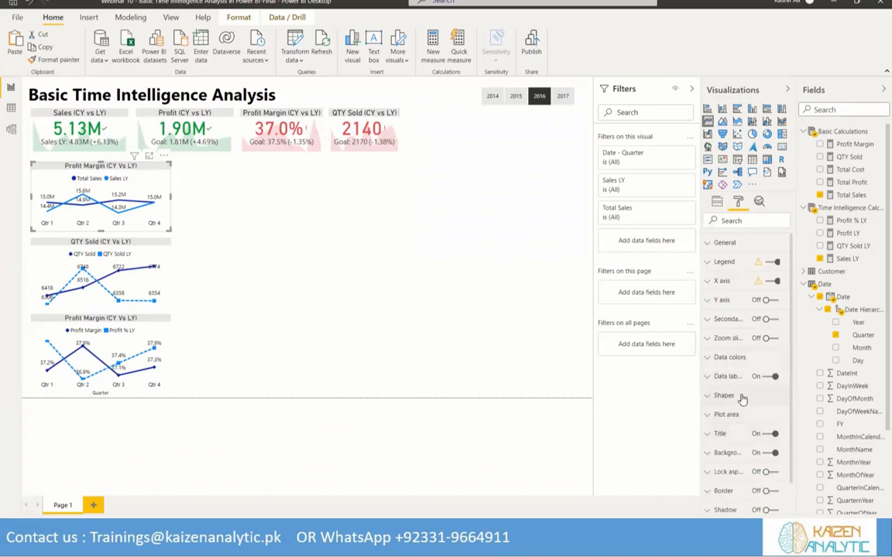
Show markers on the top chart's Total Sales line and set their shape to diamond
{"action": "left_click", "coordinate": [740, 396]}
{"action": "scroll", "coordinate": [745, 373], "scroll_direction": "down", "scroll_amount": 3}
{"action": "scroll", "coordinate": [745, 372], "scroll_direction": "down", "scroll_amount": 3}
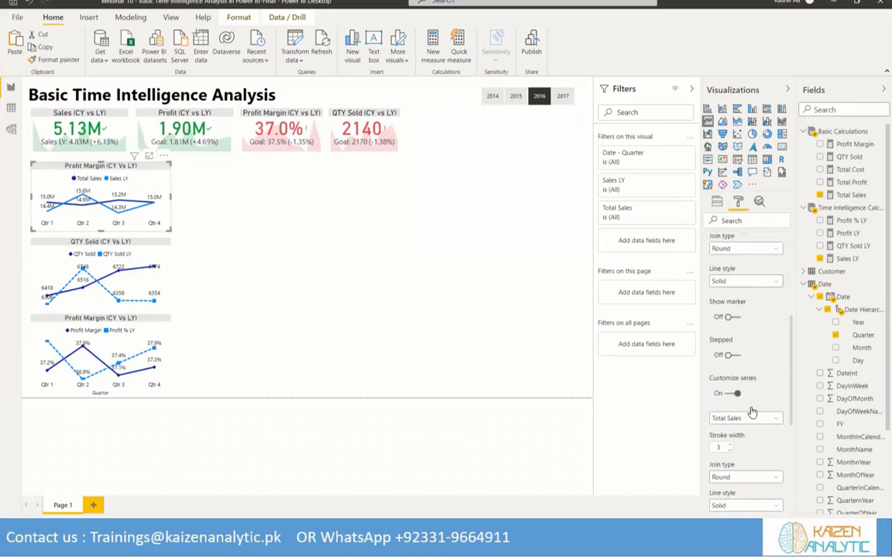
{"action": "scroll", "coordinate": [768, 419], "scroll_direction": "down", "scroll_amount": 1}
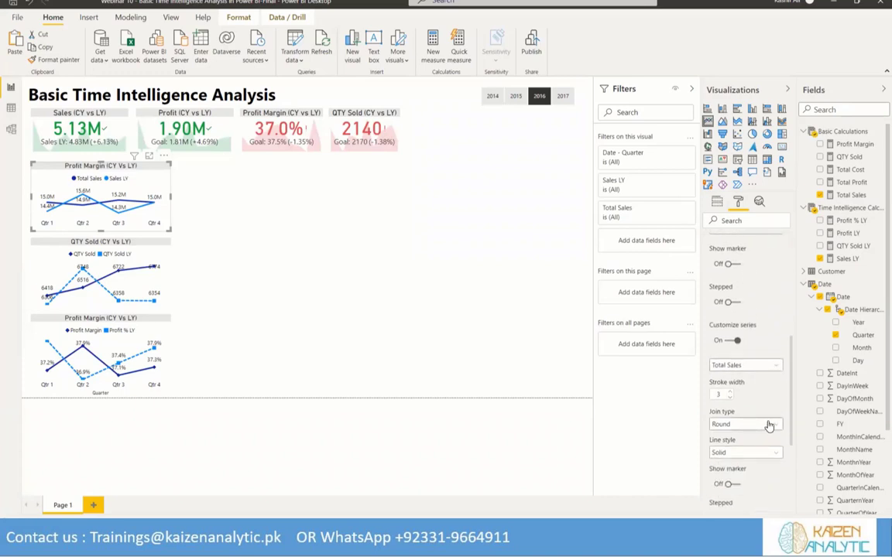
{"action": "scroll", "coordinate": [769, 425], "scroll_direction": "down", "scroll_amount": 1}
{"action": "left_click", "coordinate": [731, 431]}
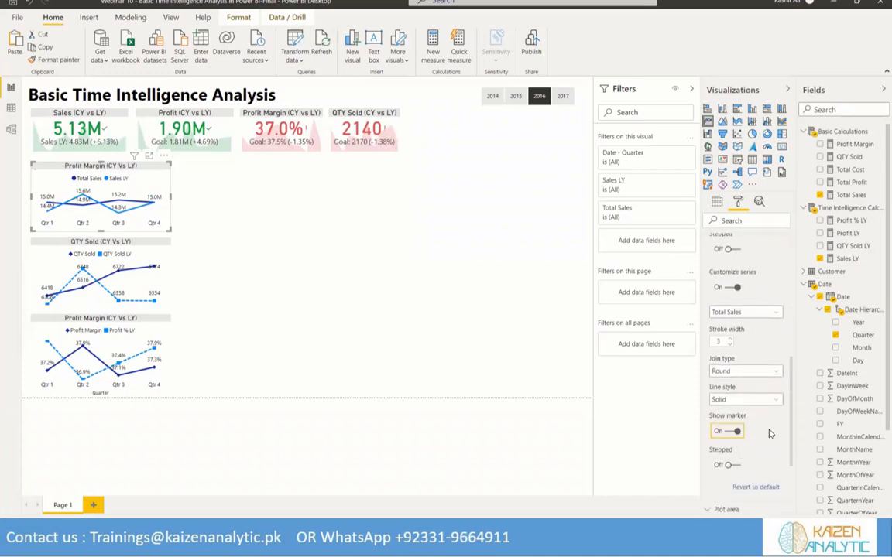
{"action": "left_click", "coordinate": [768, 462]}
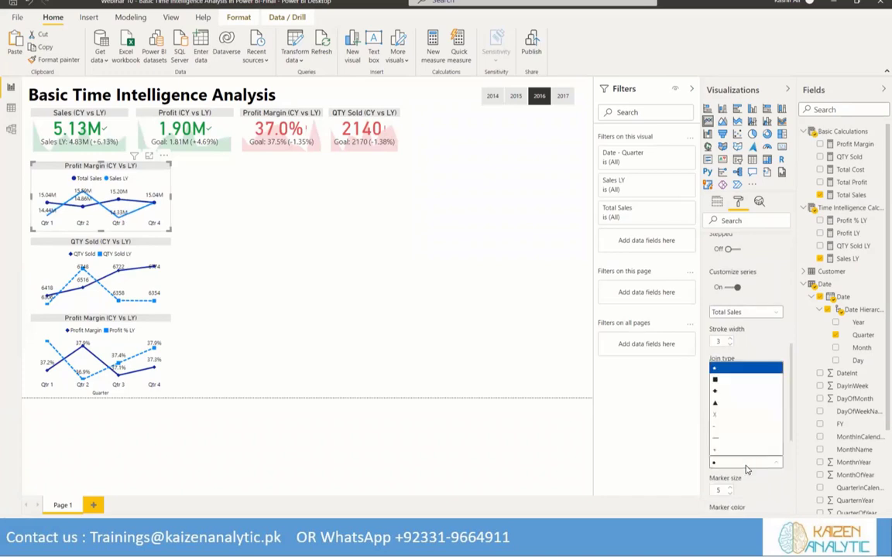
{"action": "left_click", "coordinate": [714, 392]}
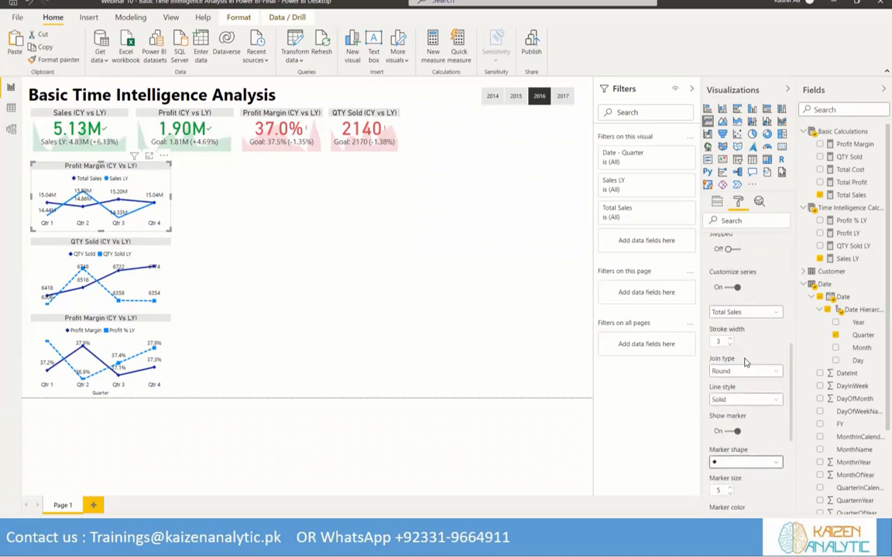
Customize the Sales LY line with a dashed line style and square markers
{"action": "scroll", "coordinate": [776, 379], "scroll_direction": "up", "scroll_amount": 2}
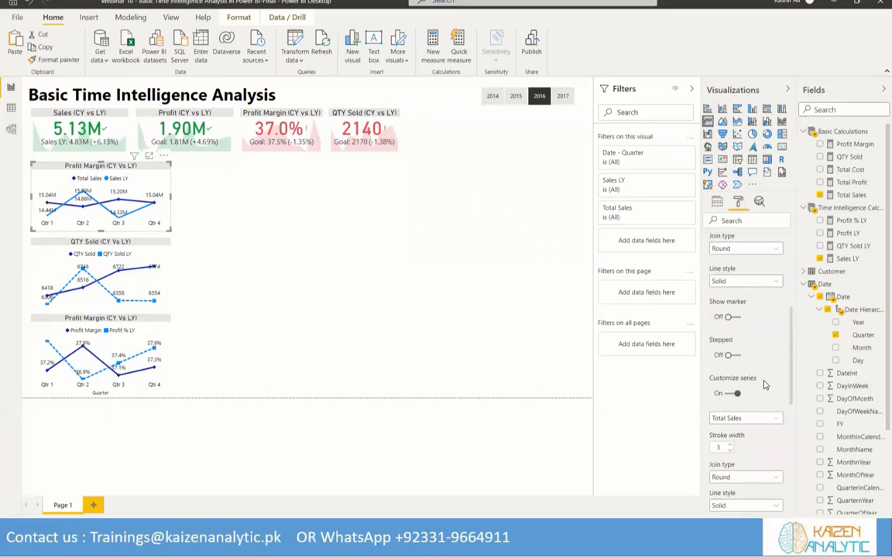
{"action": "scroll", "coordinate": [755, 307], "scroll_direction": "up", "scroll_amount": 2}
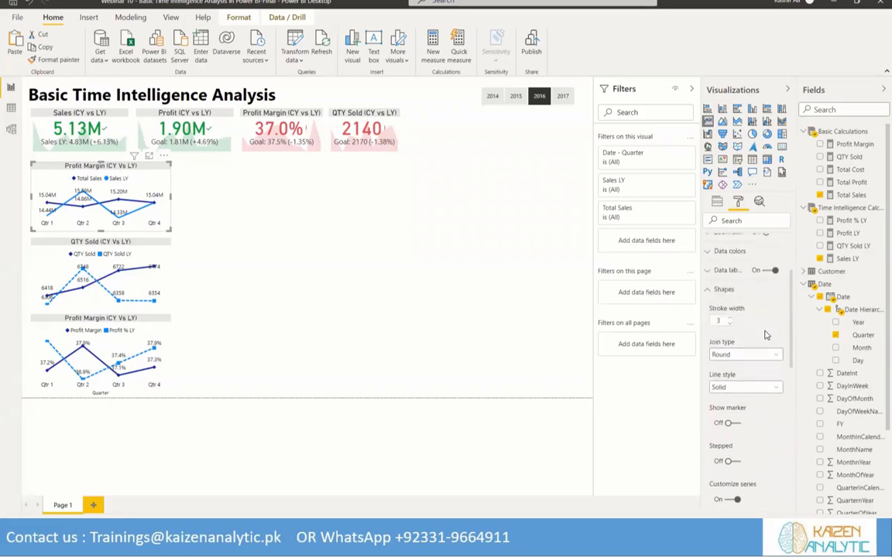
{"action": "scroll", "coordinate": [763, 314], "scroll_direction": "down", "scroll_amount": 4}
{"action": "left_click", "coordinate": [770, 312]}
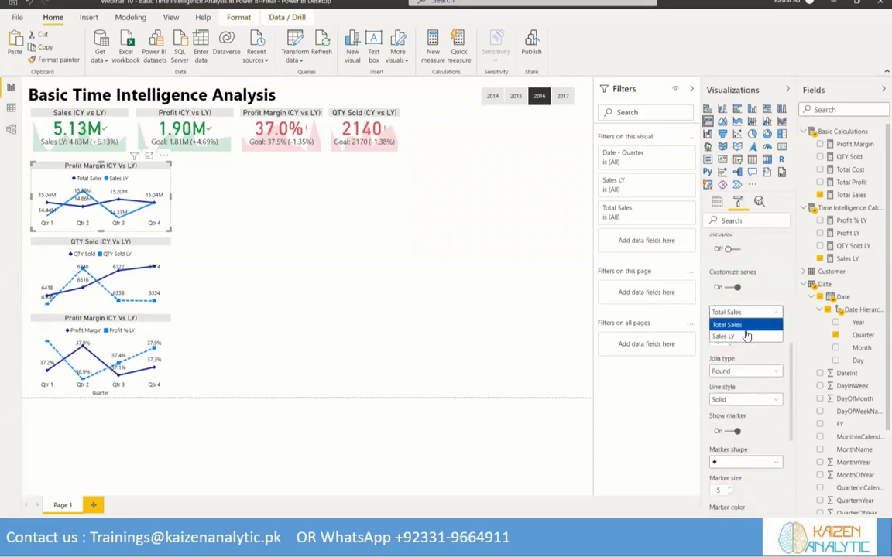
{"action": "left_click", "coordinate": [744, 328]}
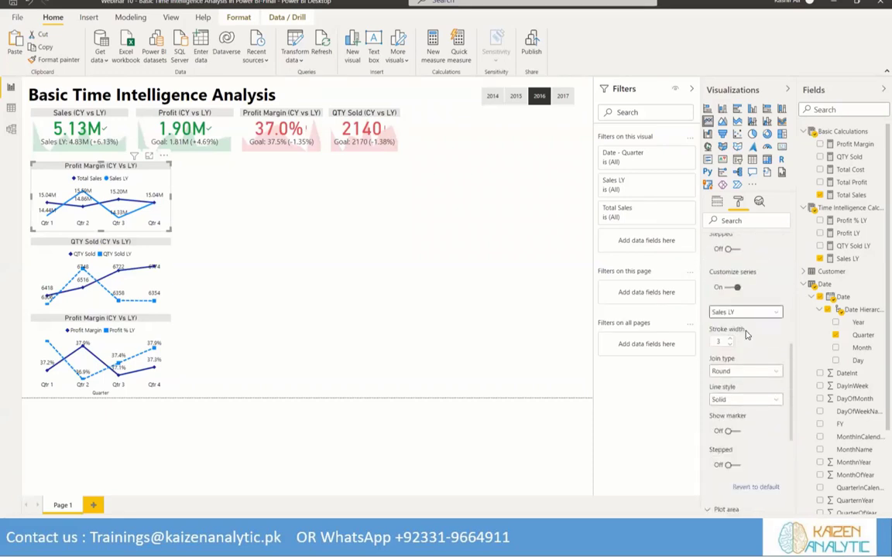
{"action": "left_click", "coordinate": [773, 399]}
{"action": "left_click", "coordinate": [737, 414]}
{"action": "scroll", "coordinate": [739, 387], "scroll_direction": "down", "scroll_amount": 3}
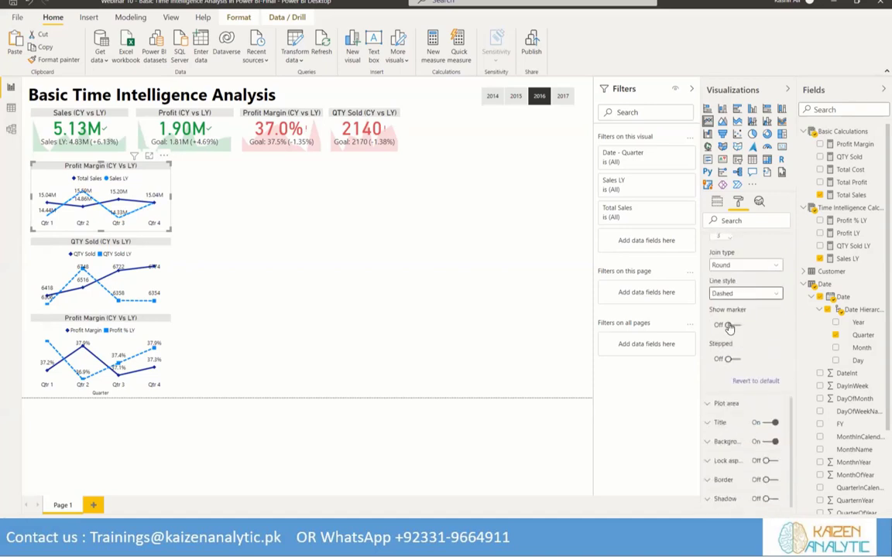
{"action": "left_click", "coordinate": [728, 325]}
{"action": "left_click", "coordinate": [763, 356]}
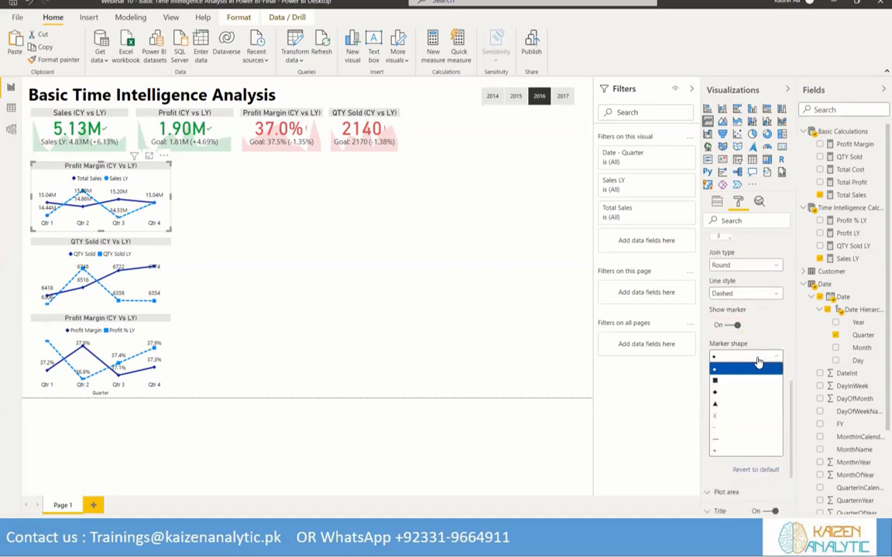
{"action": "left_click", "coordinate": [727, 381]}
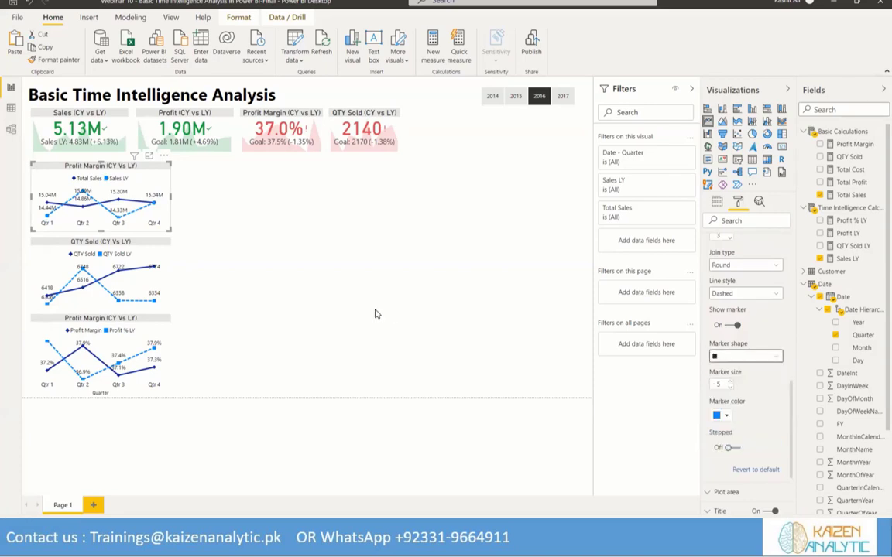
Turn off the top chart's X axis and change its title text to "Total Sales (CY Vs LY)"
{"action": "scroll", "coordinate": [747, 322], "scroll_direction": "up", "scroll_amount": 8}
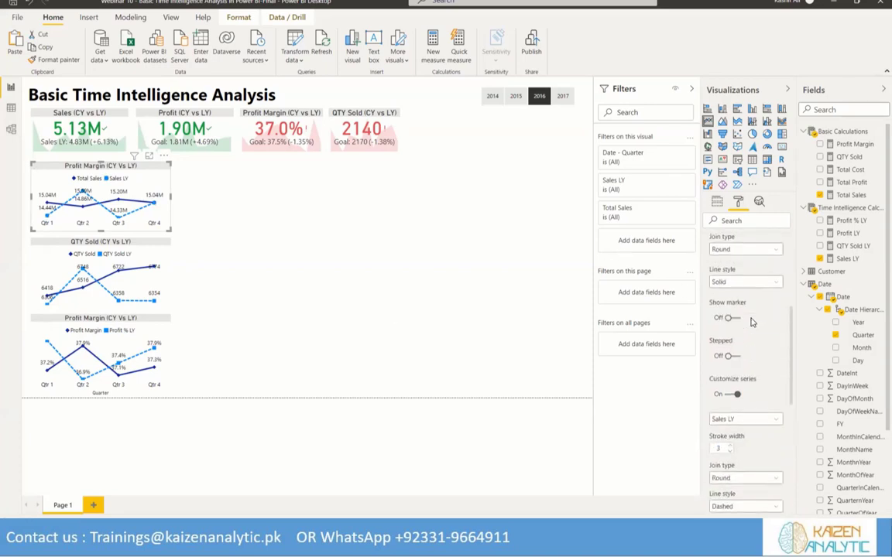
{"action": "left_click", "coordinate": [769, 283]}
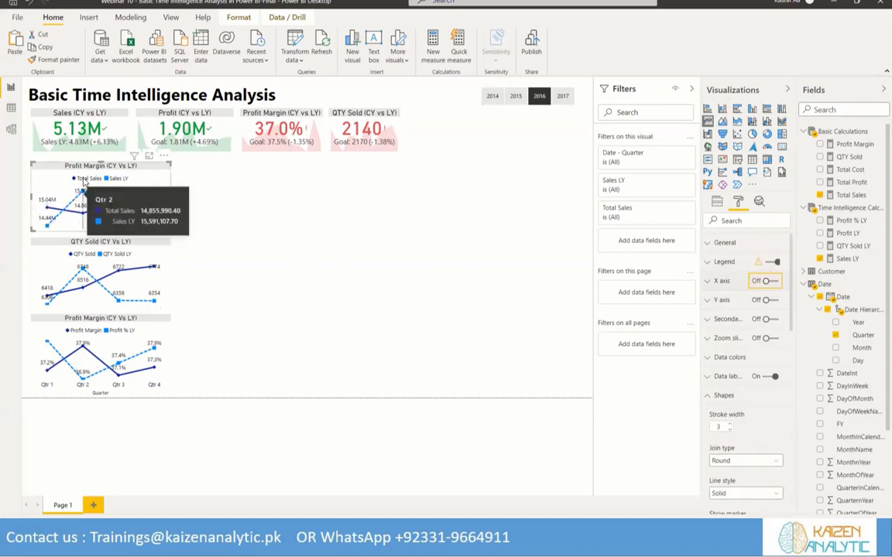
{"action": "left_click", "coordinate": [732, 376]}
{"action": "scroll", "coordinate": [757, 390], "scroll_direction": "down", "scroll_amount": 2}
{"action": "scroll", "coordinate": [757, 390], "scroll_direction": "down", "scroll_amount": 6}
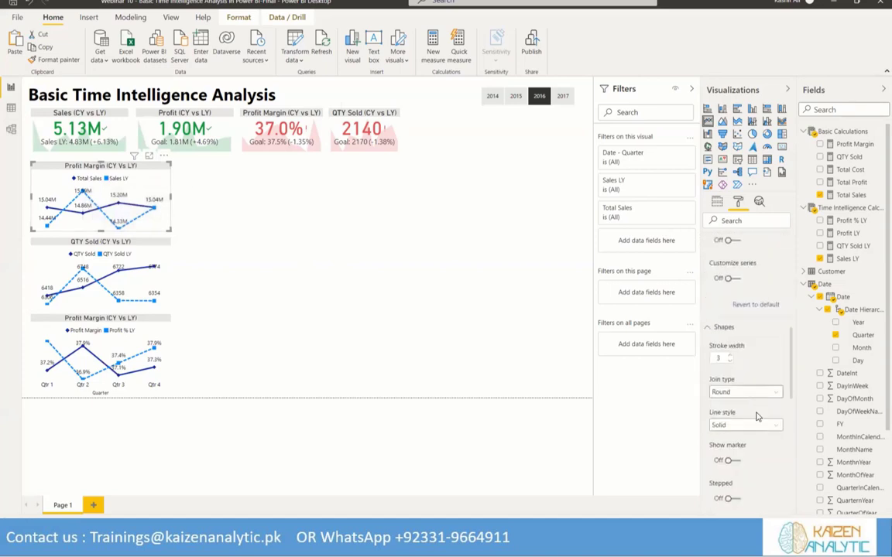
{"action": "scroll", "coordinate": [748, 403], "scroll_direction": "down", "scroll_amount": 5}
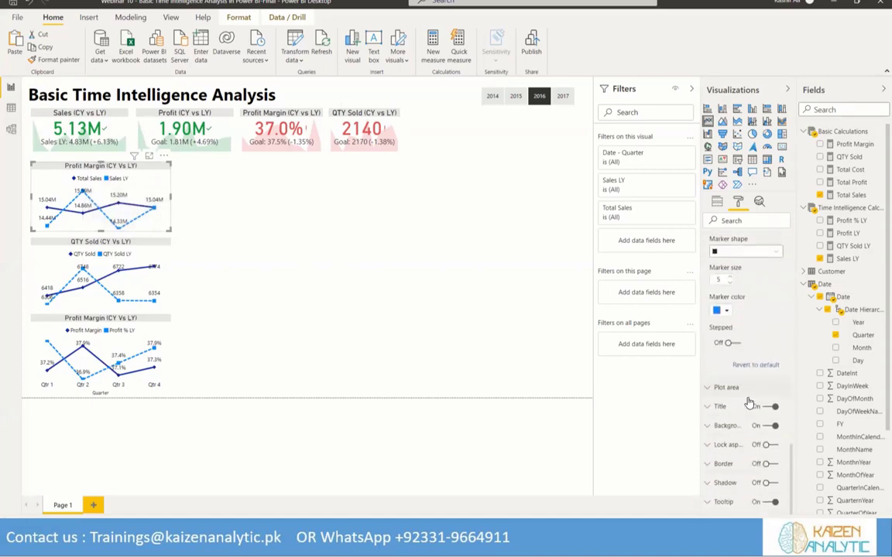
{"action": "left_click", "coordinate": [722, 394]}
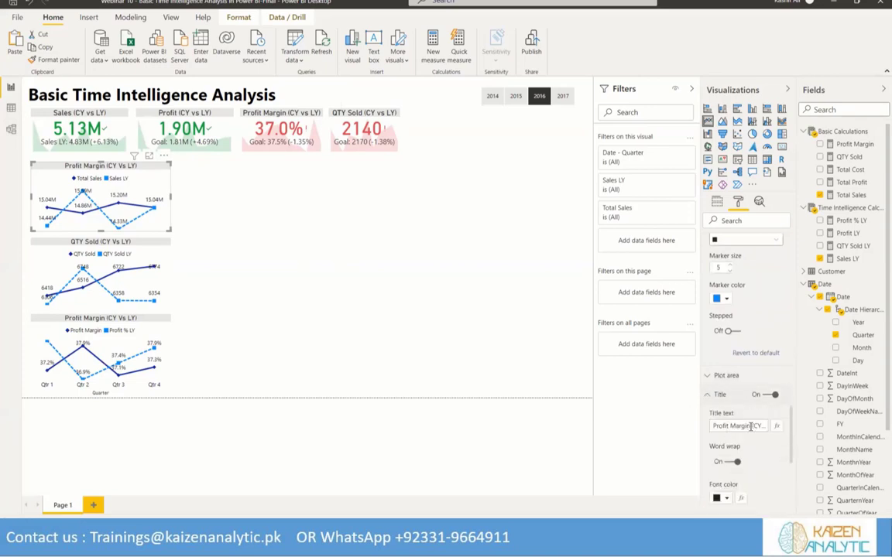
{"action": "left_click_drag", "start_coordinate": [750, 427], "coordinate": [708, 427]}
{"action": "type", "text": "Total Sales"}
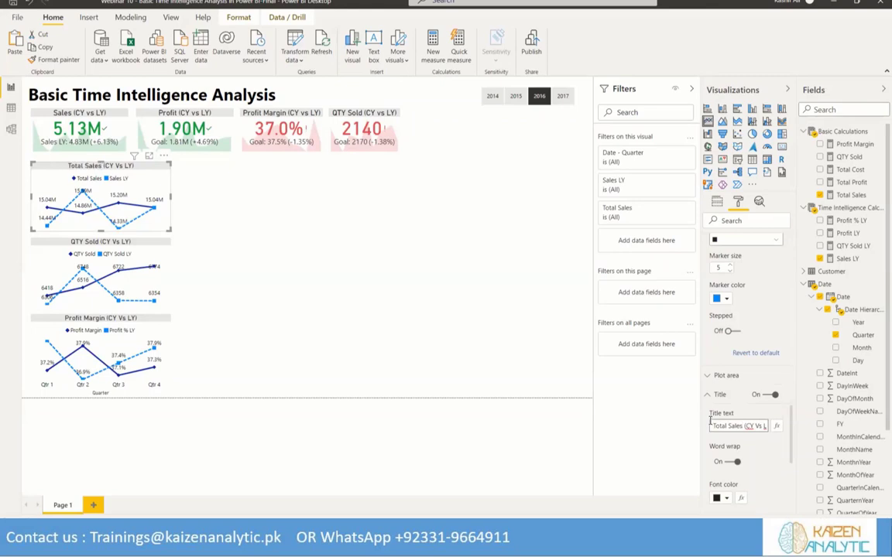
{"action": "left_click", "coordinate": [236, 218]}
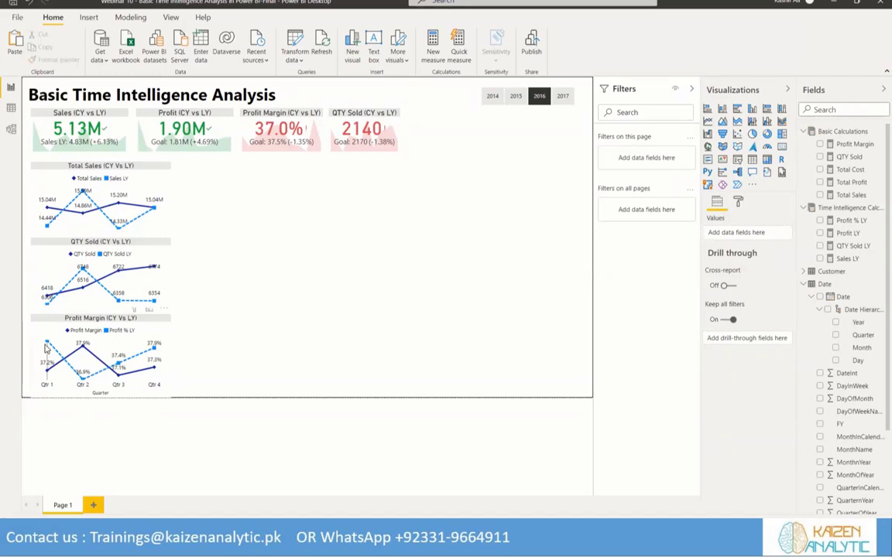
Examine the quarterly current-year and last-year values in the Profit Margin and QTY Sold line charts
{"action": "mouse_move", "coordinate": [45, 348]}
{"action": "mouse_move", "coordinate": [45, 376]}
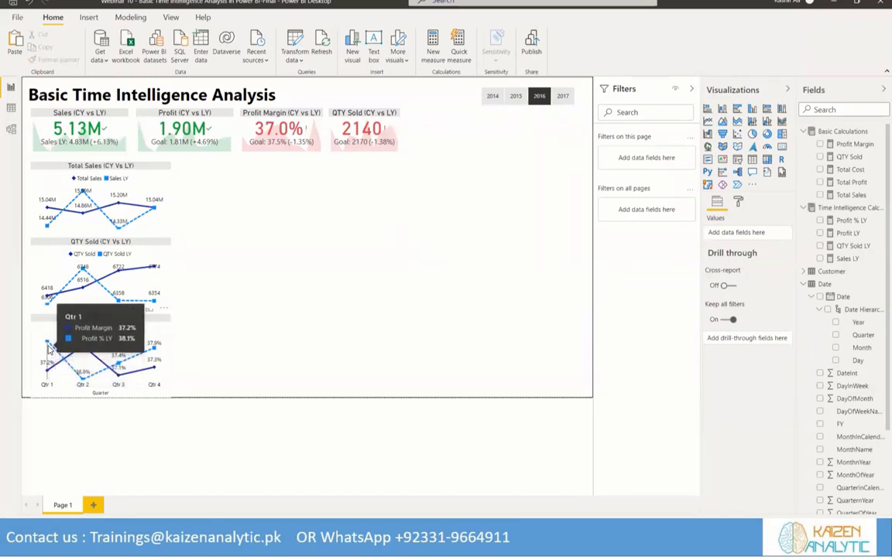
{"action": "mouse_move", "coordinate": [48, 299]}
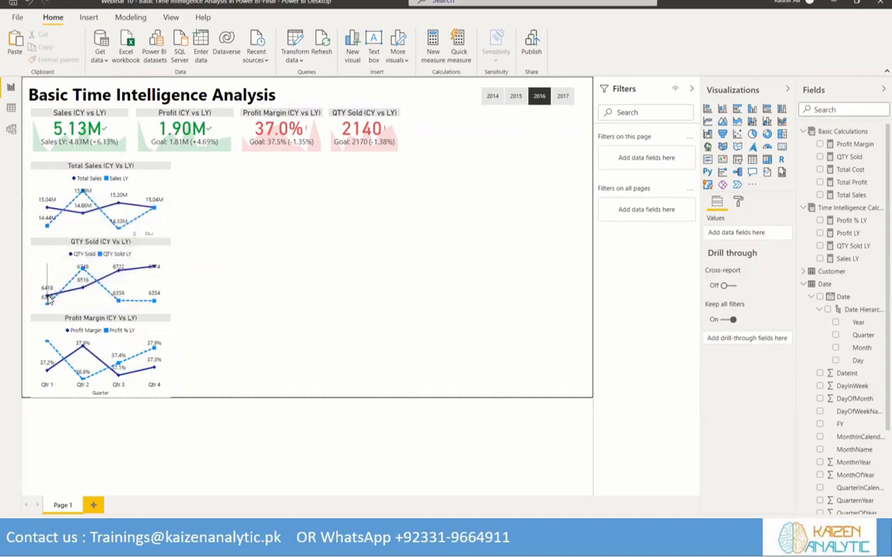
{"action": "mouse_move", "coordinate": [81, 380]}
{"action": "mouse_move", "coordinate": [80, 350]}
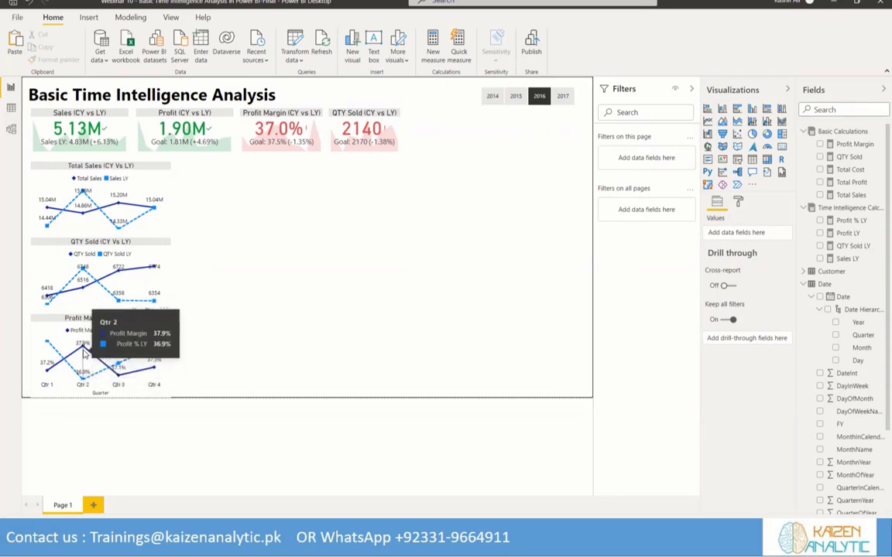
{"action": "mouse_move", "coordinate": [86, 293]}
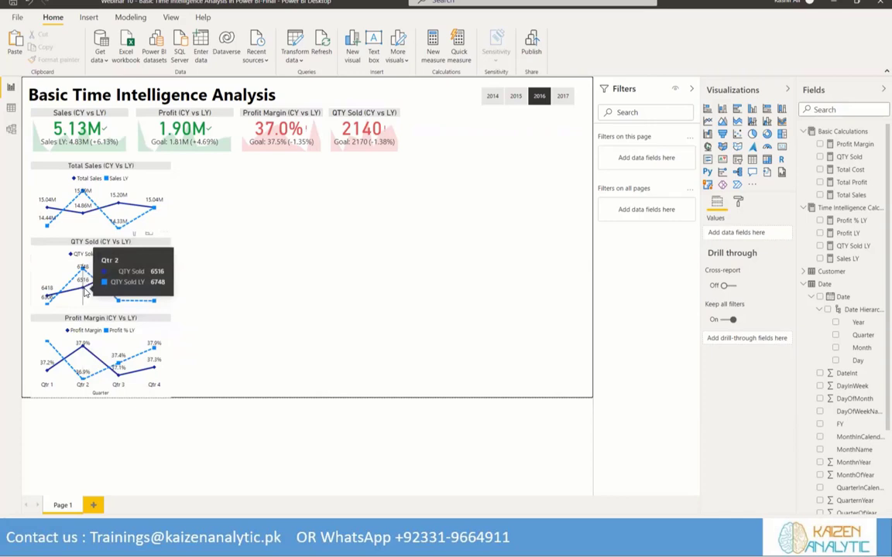
{"action": "mouse_move", "coordinate": [107, 213]}
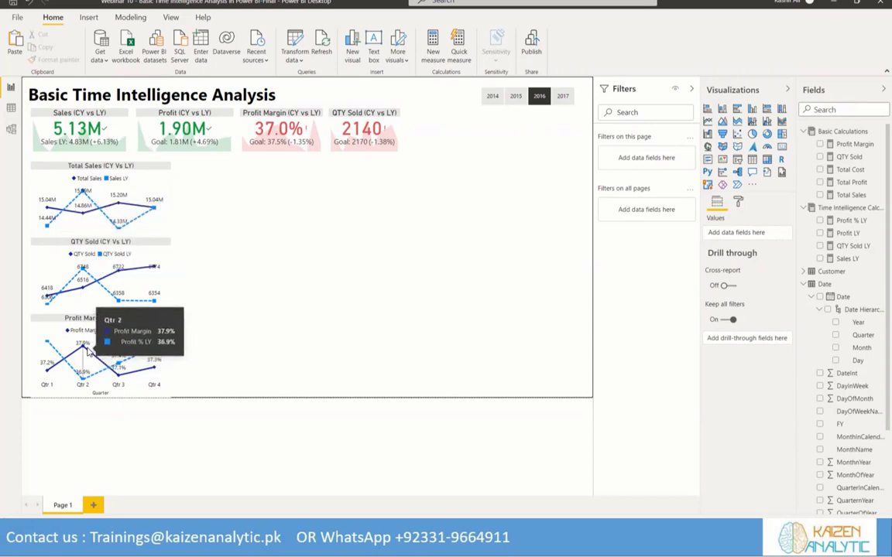
{"action": "mouse_move", "coordinate": [144, 366]}
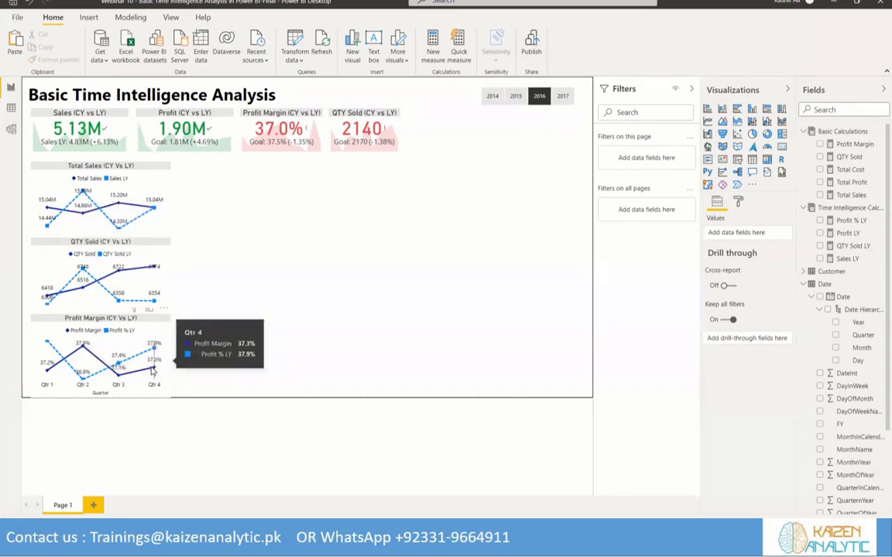
{"action": "mouse_move", "coordinate": [115, 268]}
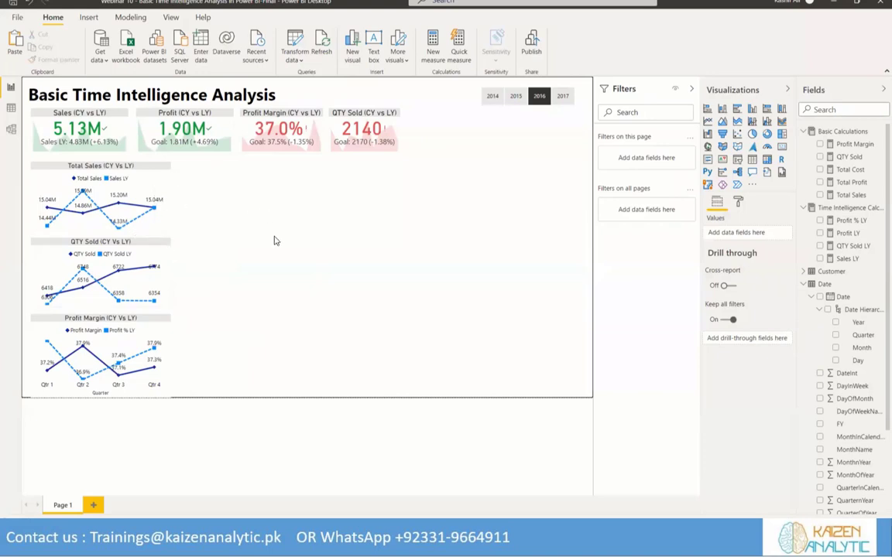
Shift the three stacked quarterly line charts up together so they sit directly below the KPI row
{"action": "left_click_drag", "start_coordinate": [207, 157], "coordinate": [21, 429]}
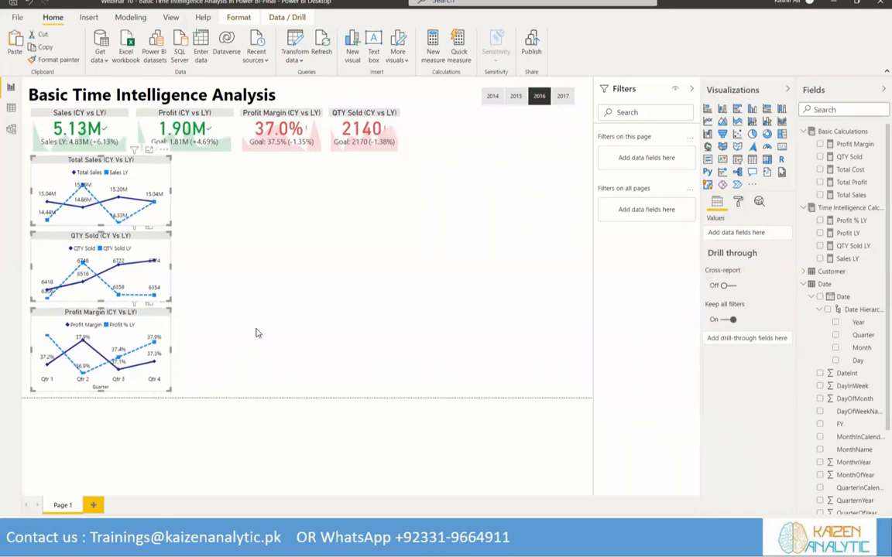
{"action": "left_click", "coordinate": [243, 253]}
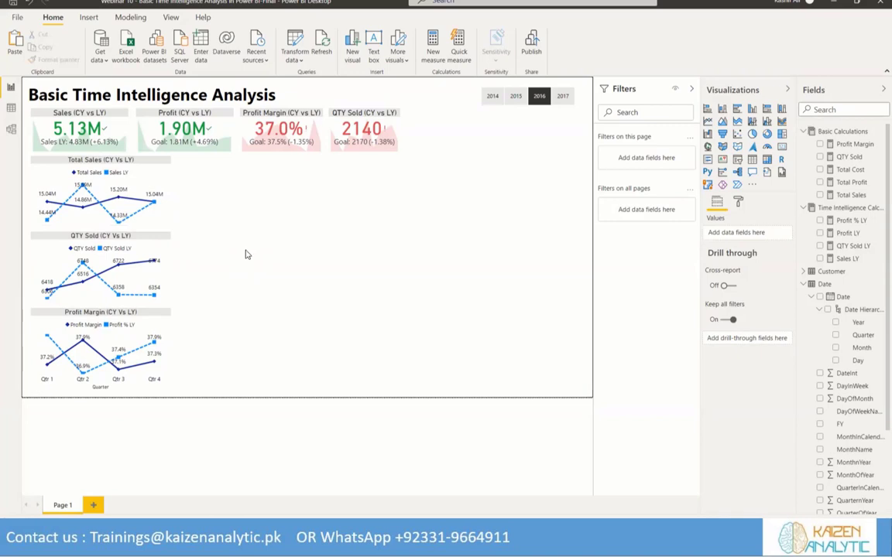
Add an empty clustered bar chart beside the Total Sales line chart, making it narrower and taller
{"action": "left_click", "coordinate": [737, 112]}
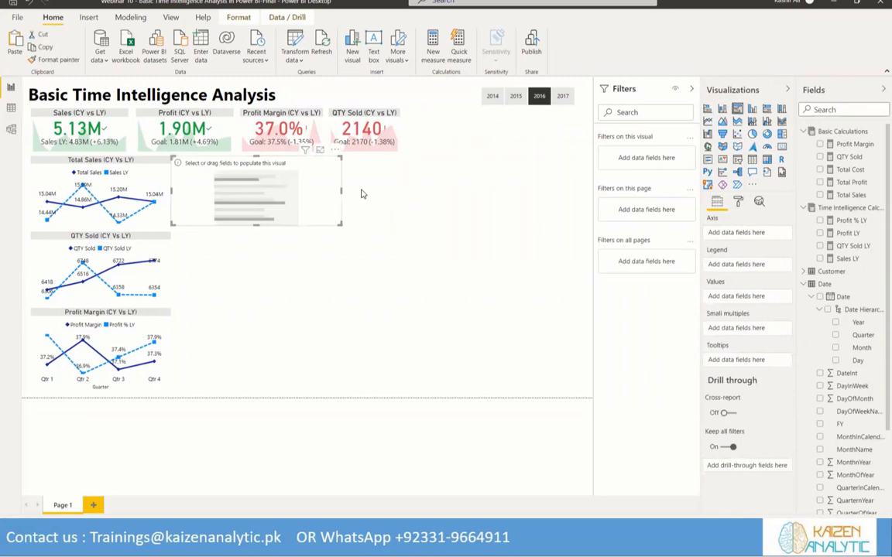
{"action": "left_click_drag", "start_coordinate": [340, 190], "coordinate": [285, 189]}
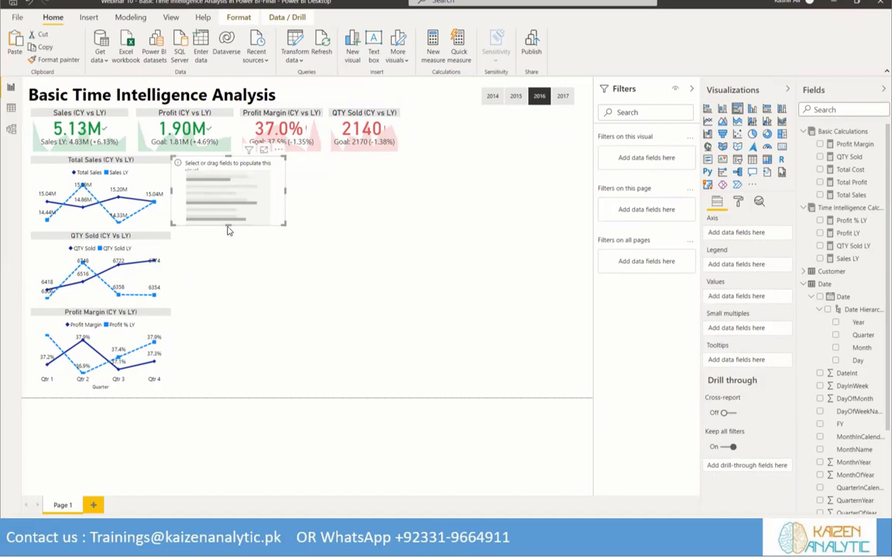
{"action": "left_click_drag", "start_coordinate": [228, 240], "coordinate": [227, 258]}
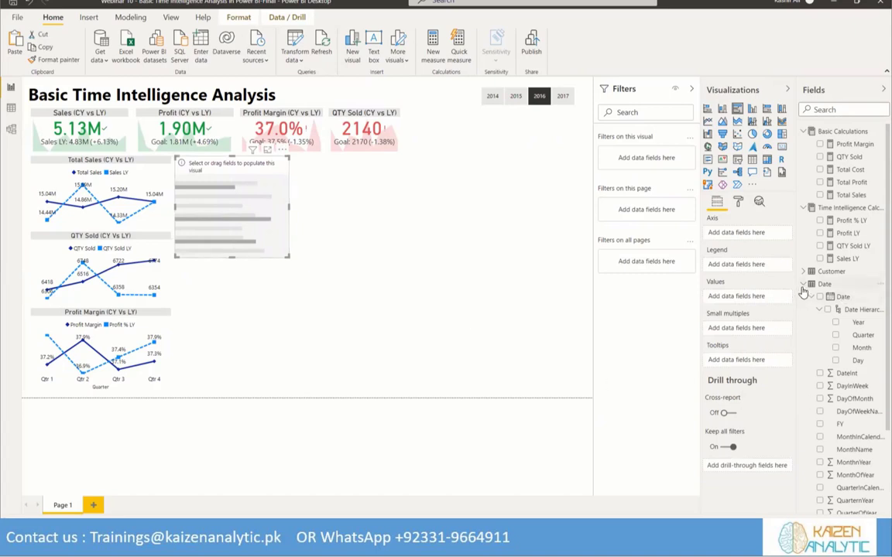
Plot Total Sales by Product Name in the new bar chart and enlarge it to fit more product bars
{"action": "left_click", "coordinate": [803, 285]}
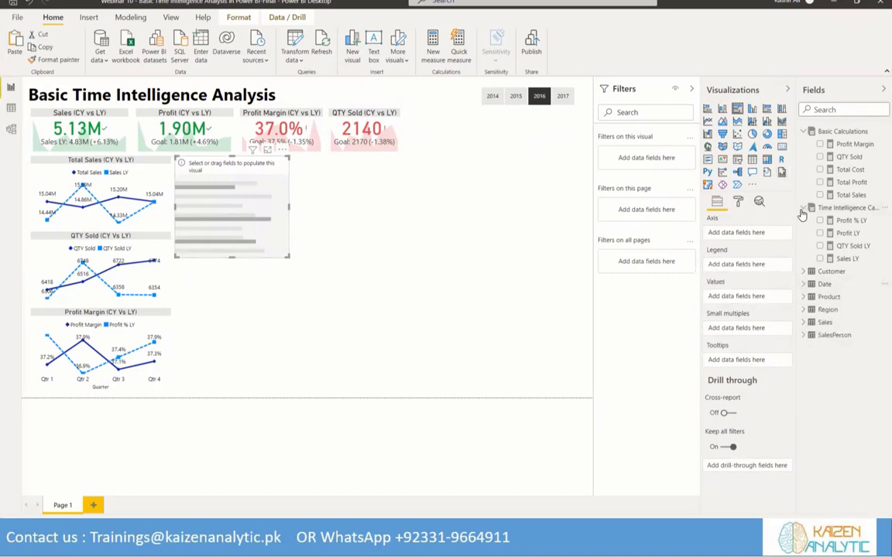
{"action": "left_click", "coordinate": [850, 195]}
{"action": "left_click", "coordinate": [806, 208]}
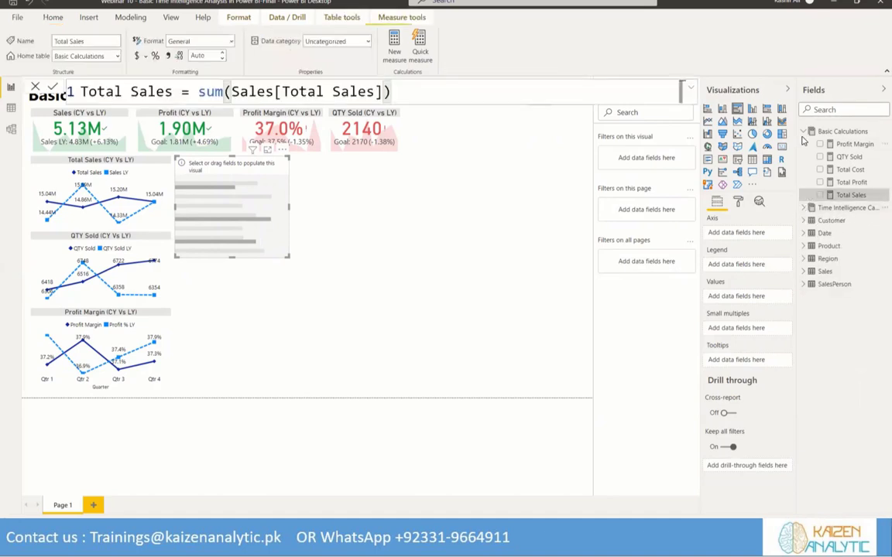
{"action": "left_click", "coordinate": [804, 134]}
{"action": "left_click", "coordinate": [803, 134]}
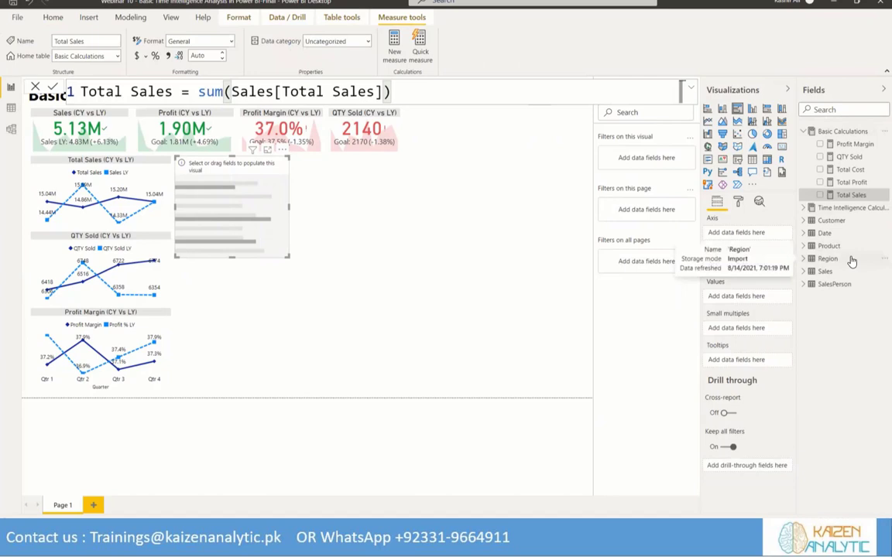
{"action": "left_click", "coordinate": [821, 195]}
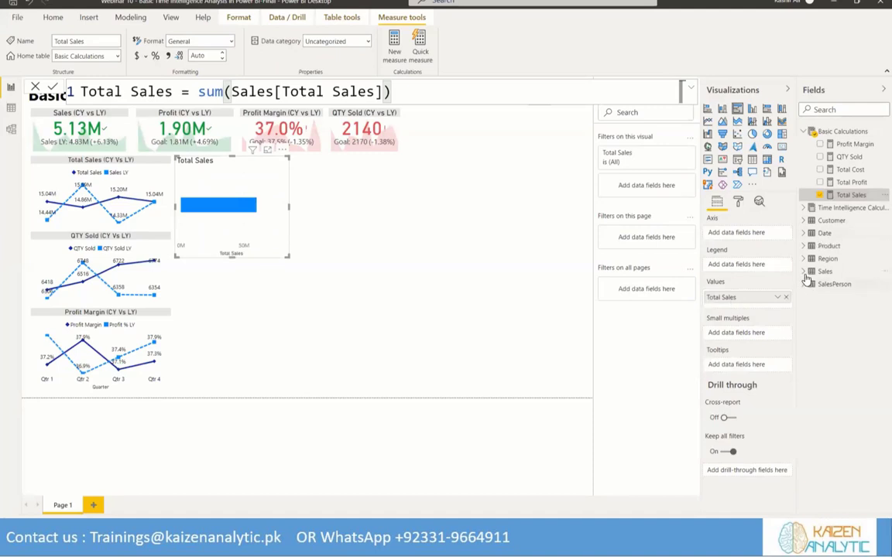
{"action": "left_click", "coordinate": [821, 245]}
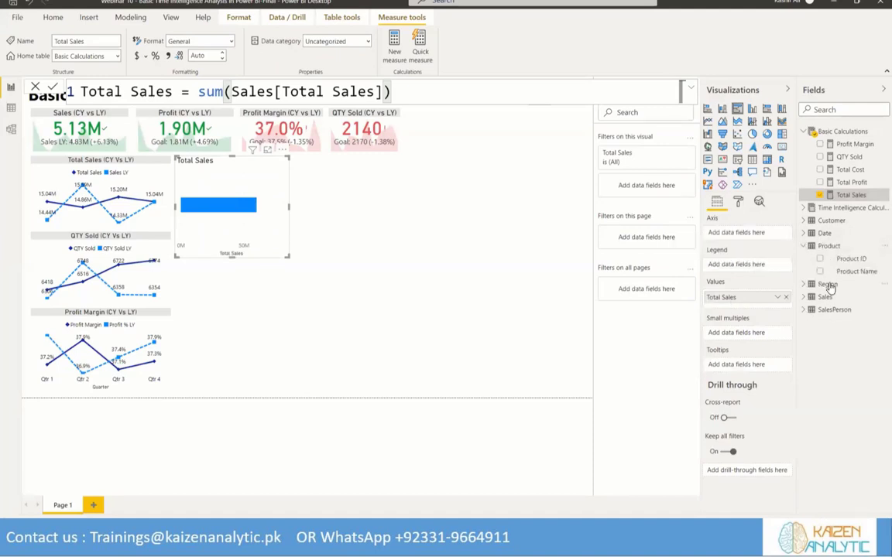
{"action": "left_click", "coordinate": [821, 271]}
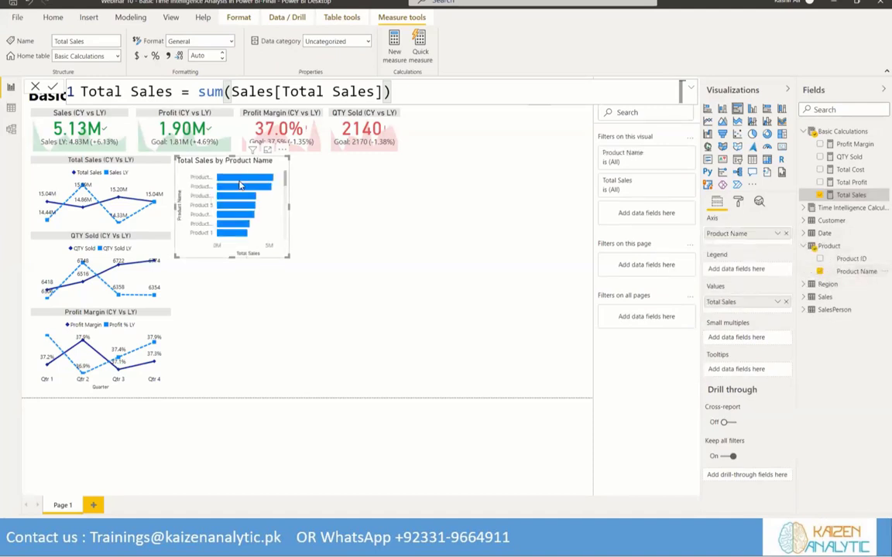
{"action": "scroll", "coordinate": [220, 198], "scroll_direction": "down", "scroll_amount": 3}
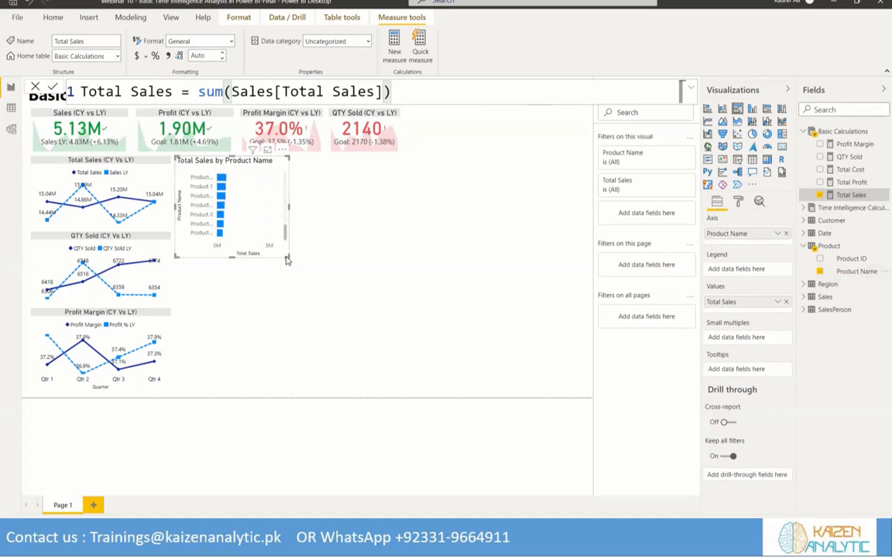
{"action": "left_click_drag", "start_coordinate": [287, 256], "coordinate": [449, 350]}
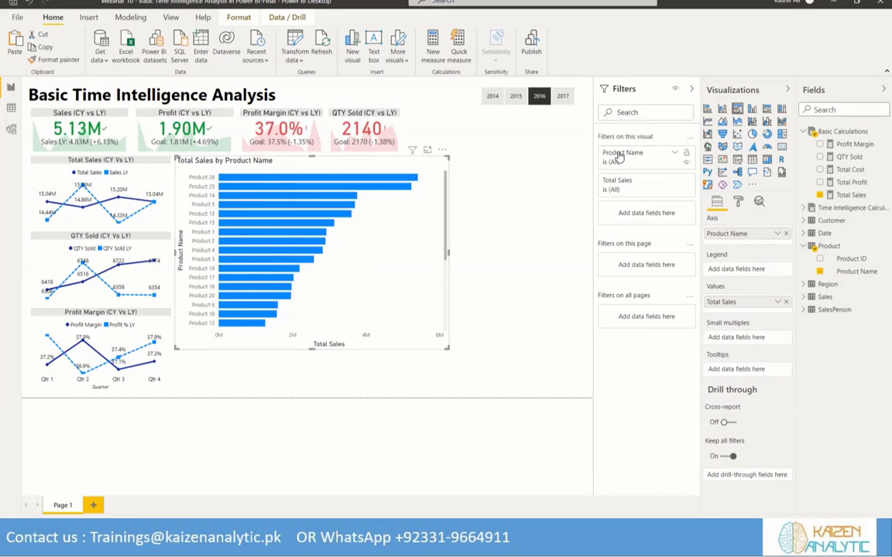
Filter the bar chart's Product Name to the top 5 by Total Sales and shrink the chart
{"action": "left_click", "coordinate": [675, 153]}
{"action": "left_click", "coordinate": [683, 190]}
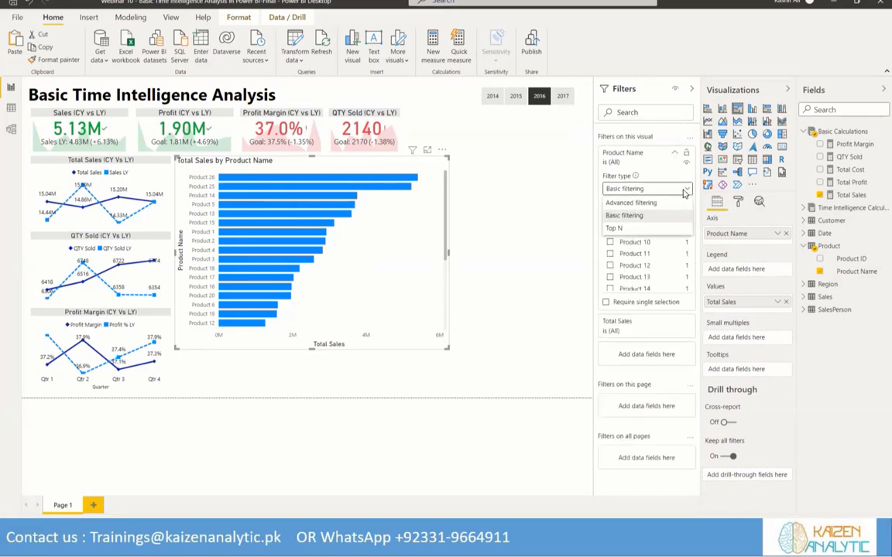
{"action": "left_click", "coordinate": [624, 229]}
{"action": "left_click", "coordinate": [634, 219]}
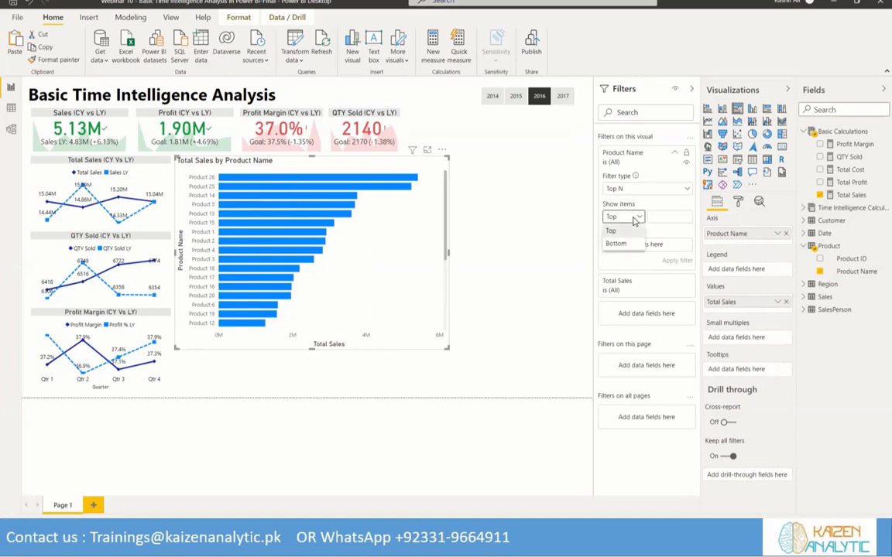
{"action": "left_click", "coordinate": [674, 214]}
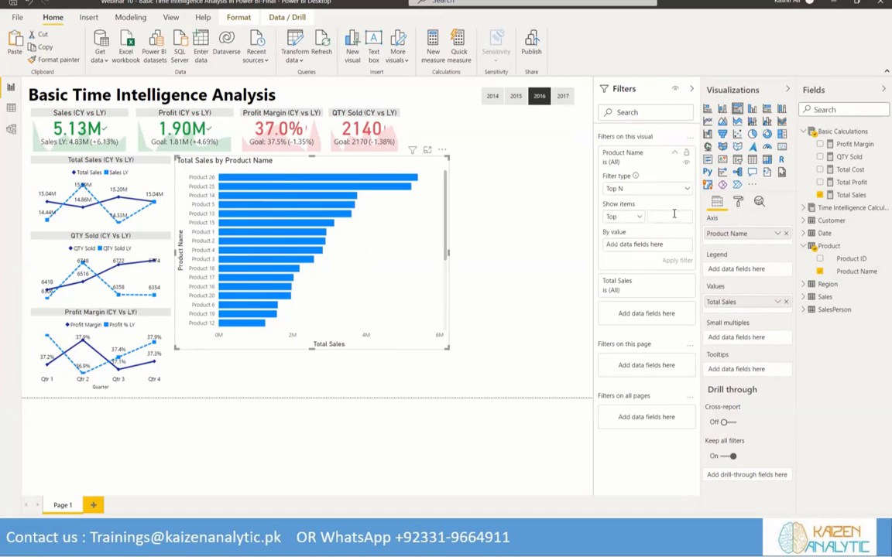
{"action": "type", "text": "5"}
{"action": "left_click_drag", "start_coordinate": [847, 195], "coordinate": [635, 245]}
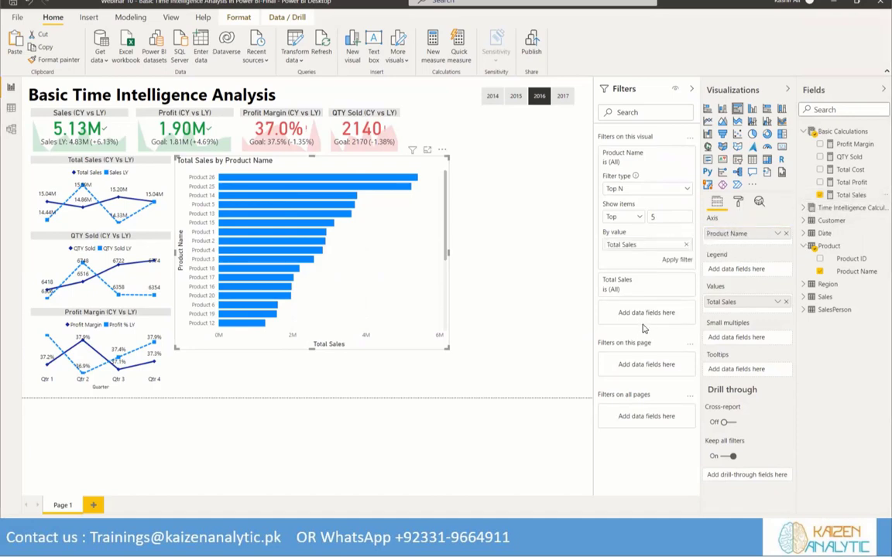
{"action": "left_click", "coordinate": [677, 259]}
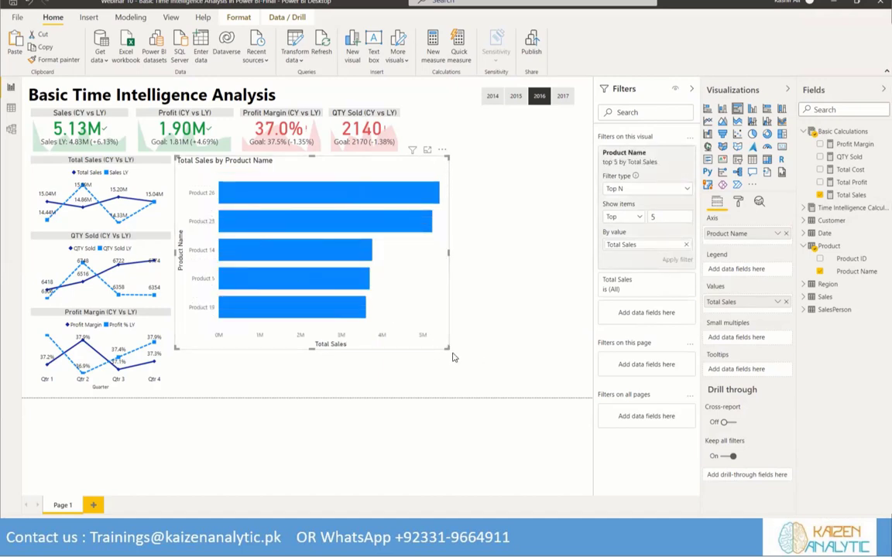
{"action": "left_click_drag", "start_coordinate": [446, 348], "coordinate": [364, 317]}
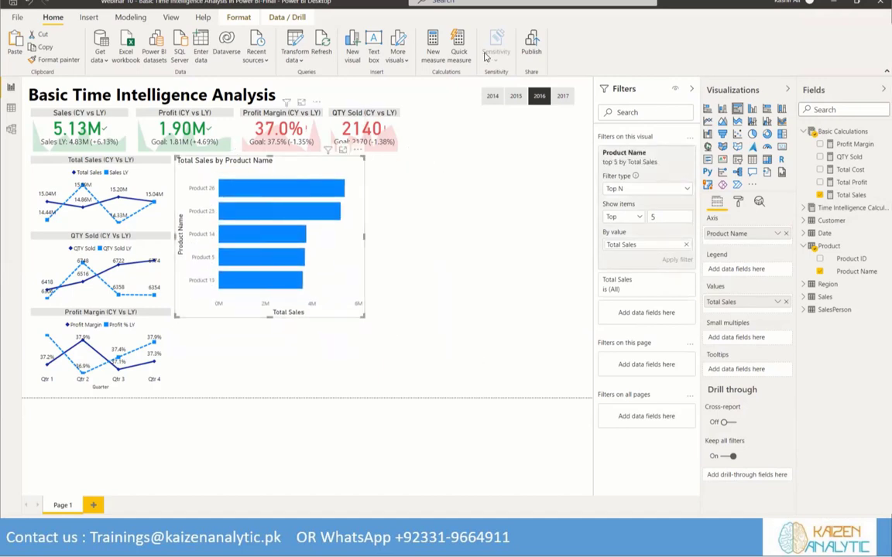
Compare the top five products across 2014, 2015, 2016 and 2017 using the Year slicer, ending on 2016
{"action": "left_click", "coordinate": [563, 96]}
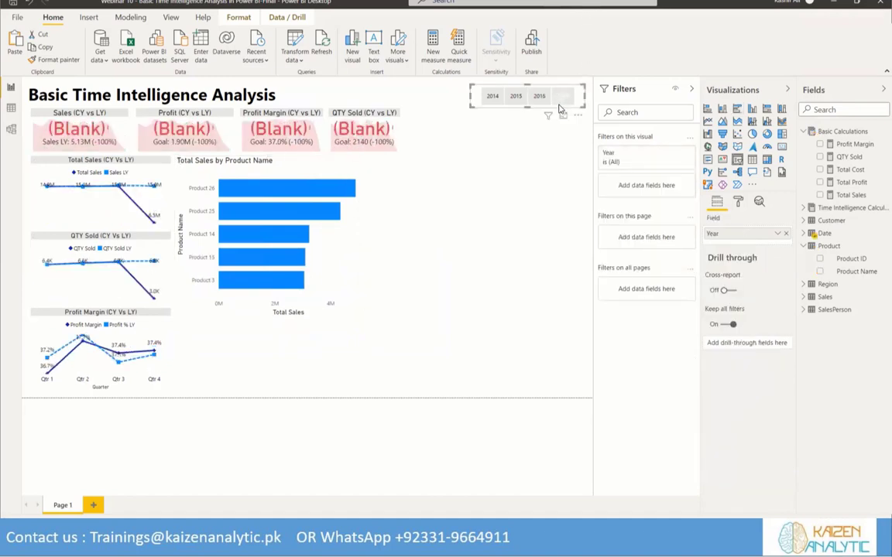
{"action": "left_click", "coordinate": [539, 96]}
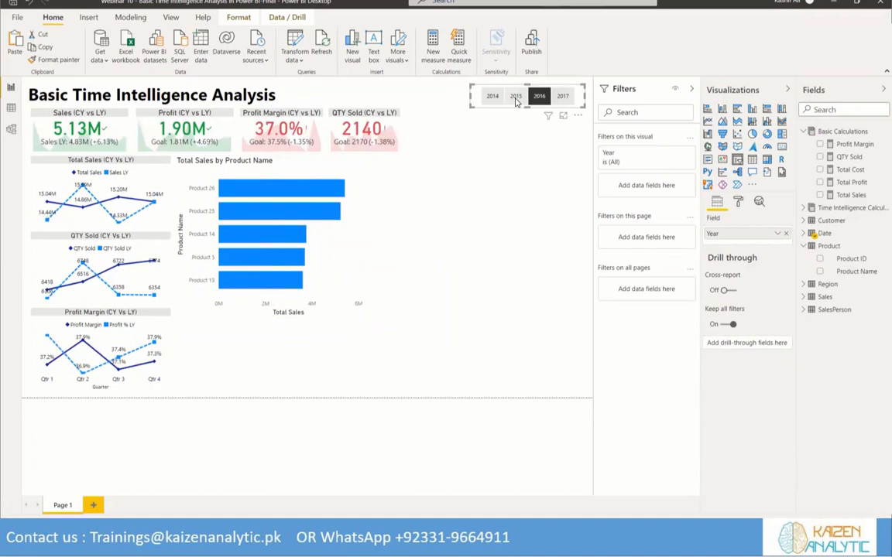
{"action": "left_click", "coordinate": [517, 99]}
{"action": "left_click", "coordinate": [492, 96]}
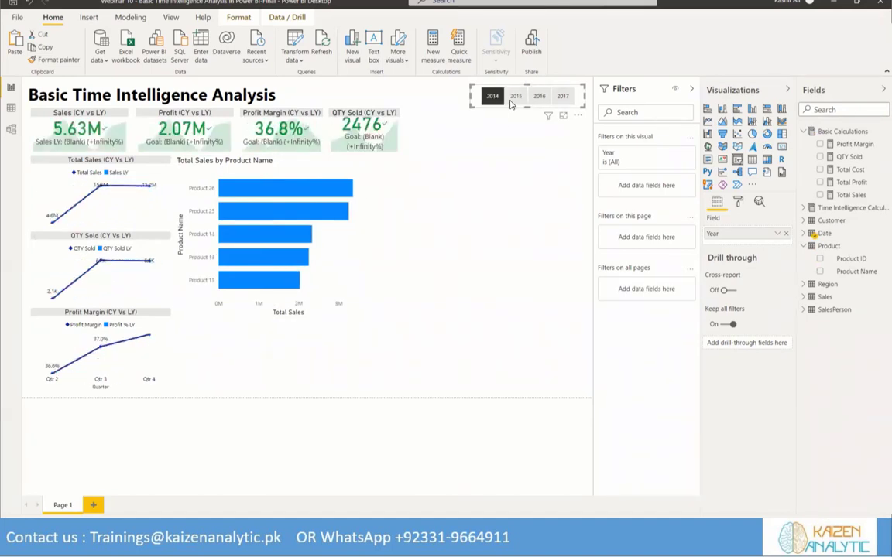
{"action": "left_click", "coordinate": [516, 97]}
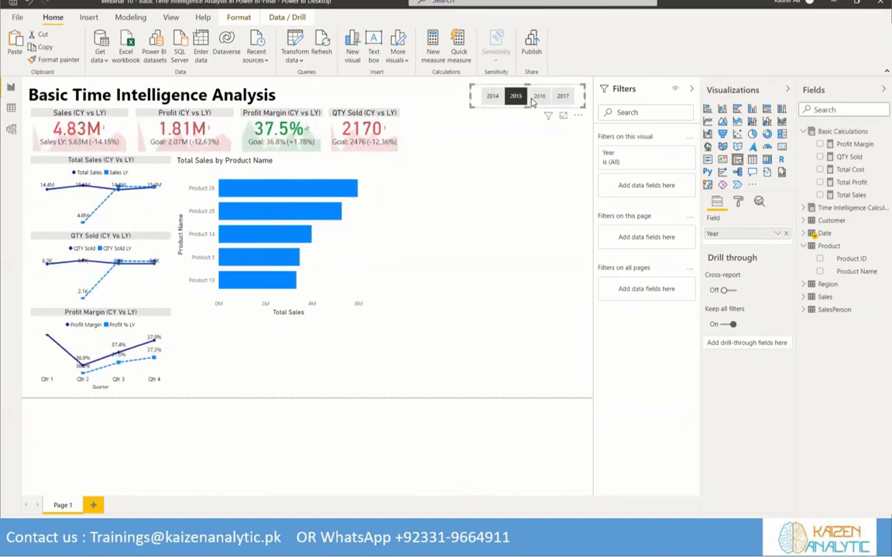
{"action": "left_click", "coordinate": [537, 98]}
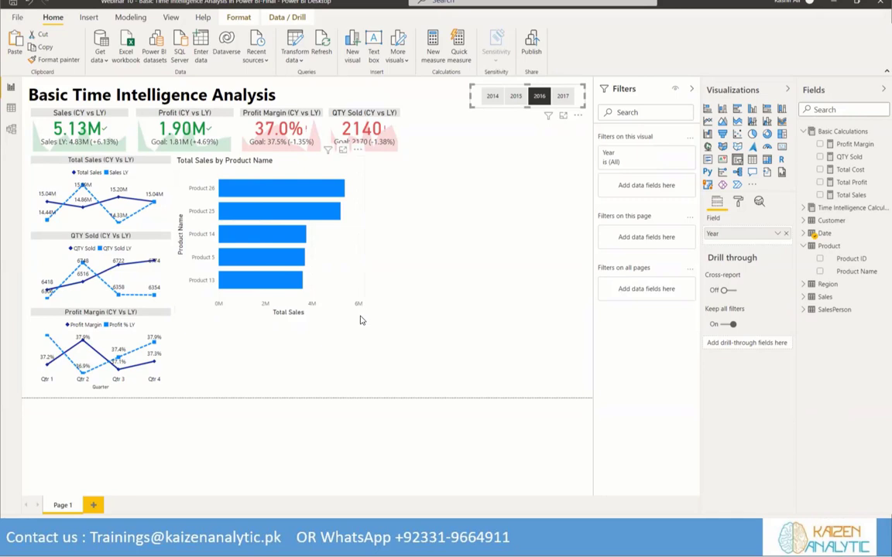
{"action": "left_click", "coordinate": [178, 171]}
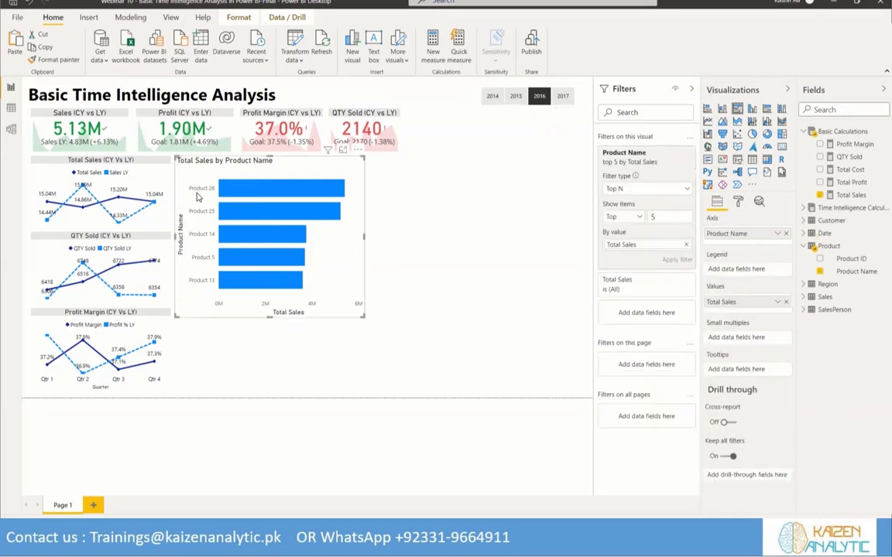
{"action": "left_click", "coordinate": [516, 96]}
{"action": "left_click", "coordinate": [489, 97]}
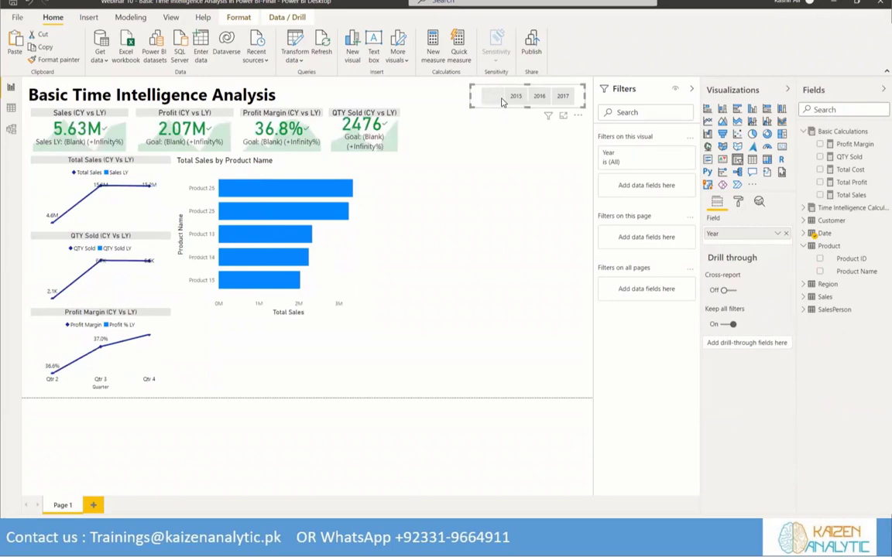
{"action": "left_click", "coordinate": [514, 97]}
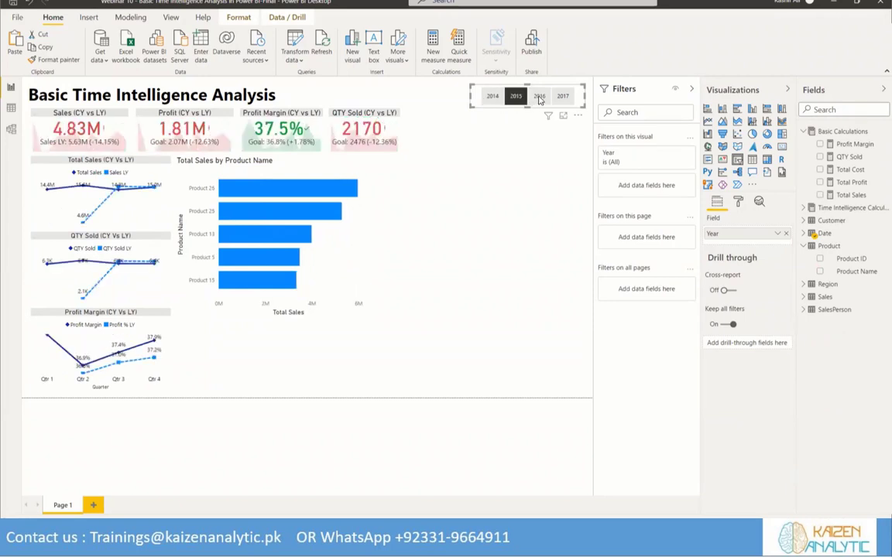
{"action": "left_click", "coordinate": [539, 96]}
{"action": "left_click", "coordinate": [563, 96]}
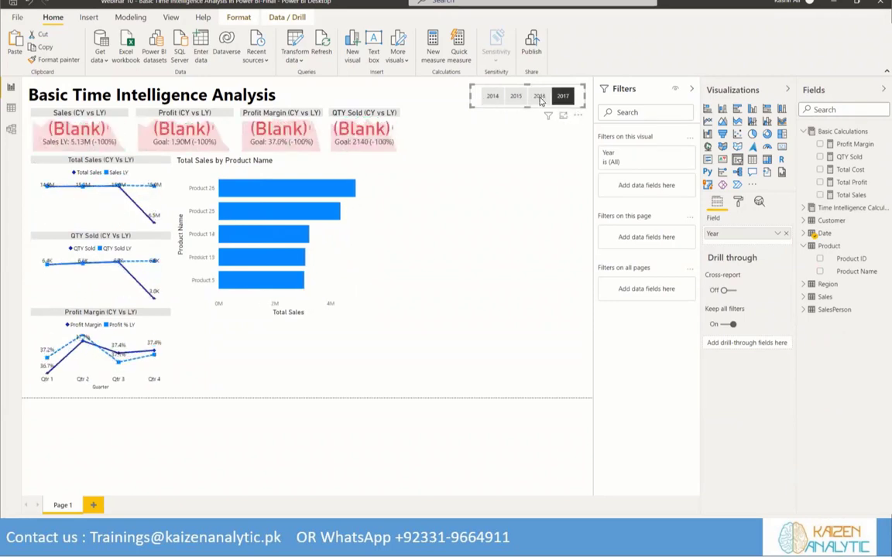
{"action": "left_click", "coordinate": [538, 96]}
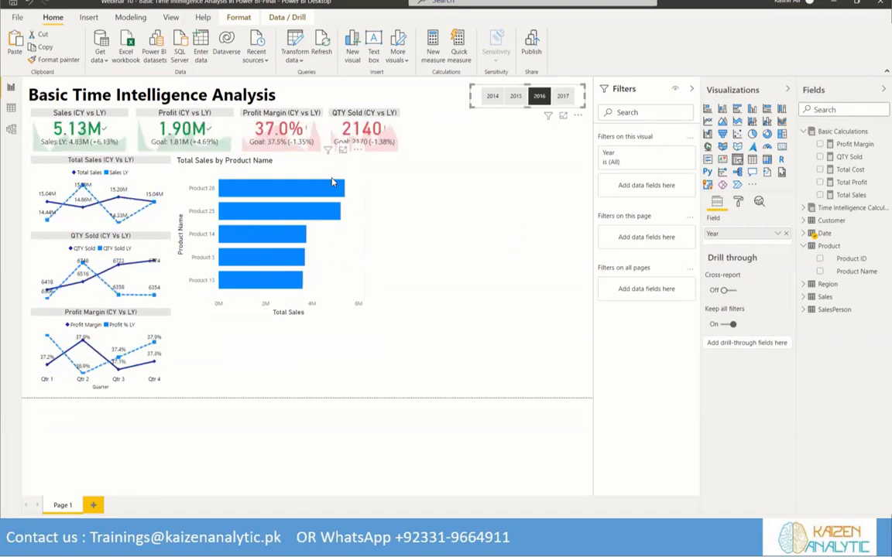
Show data labels on the Total Sales by Product Name bar chart and set their color to black
{"action": "left_click", "coordinate": [737, 201]}
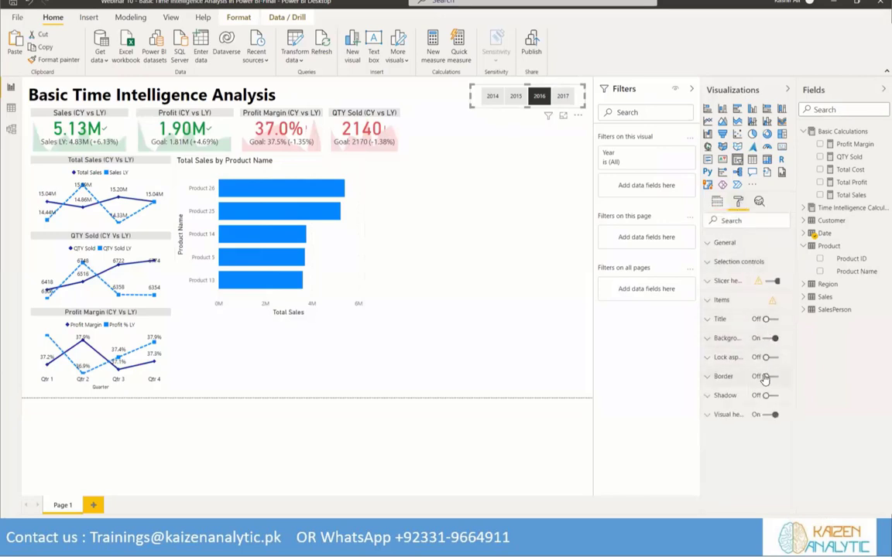
{"action": "left_click", "coordinate": [309, 239]}
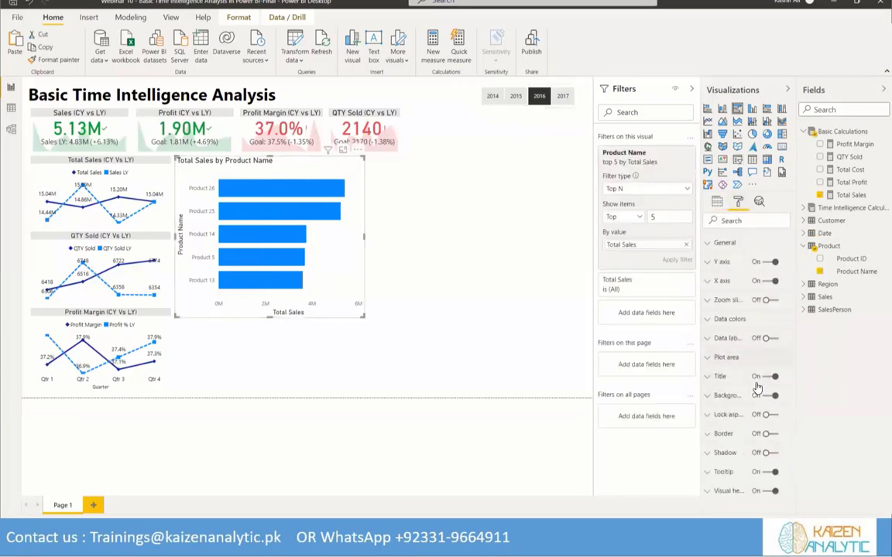
{"action": "left_click", "coordinate": [774, 339]}
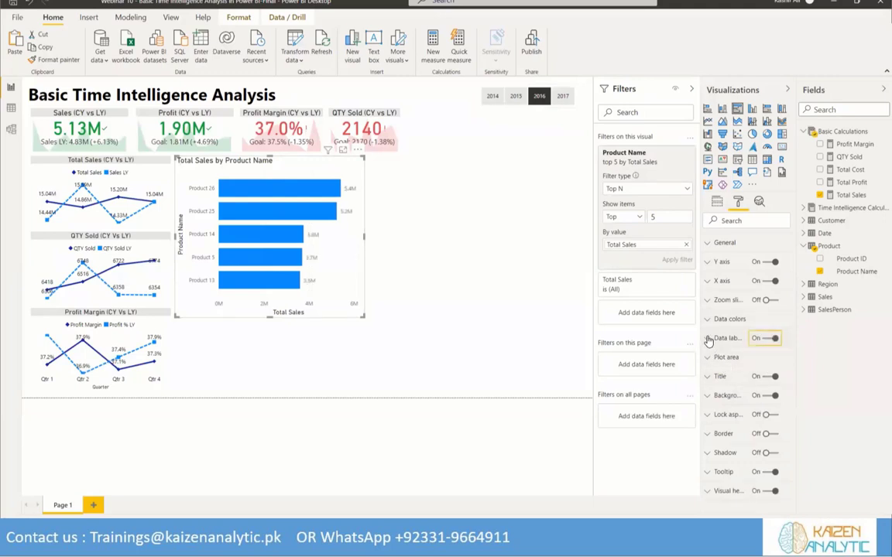
{"action": "left_click", "coordinate": [708, 339]}
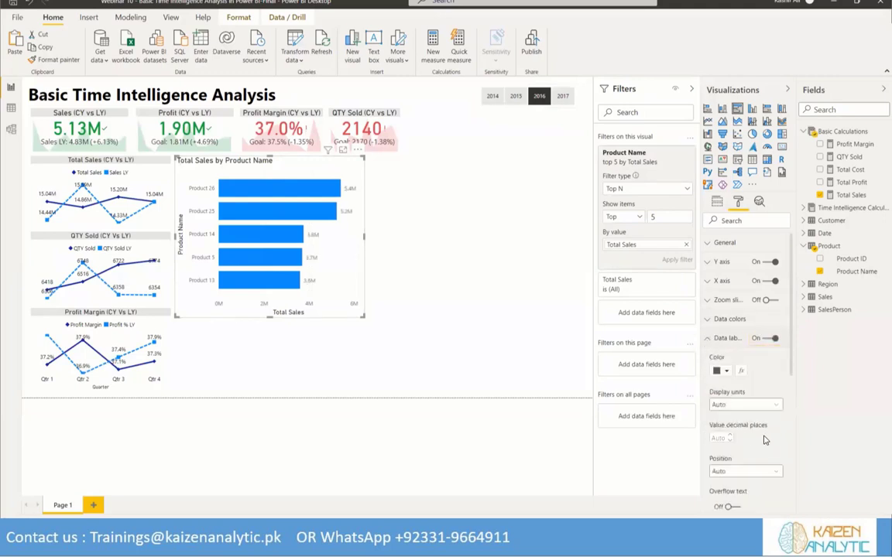
{"action": "left_click", "coordinate": [728, 371]}
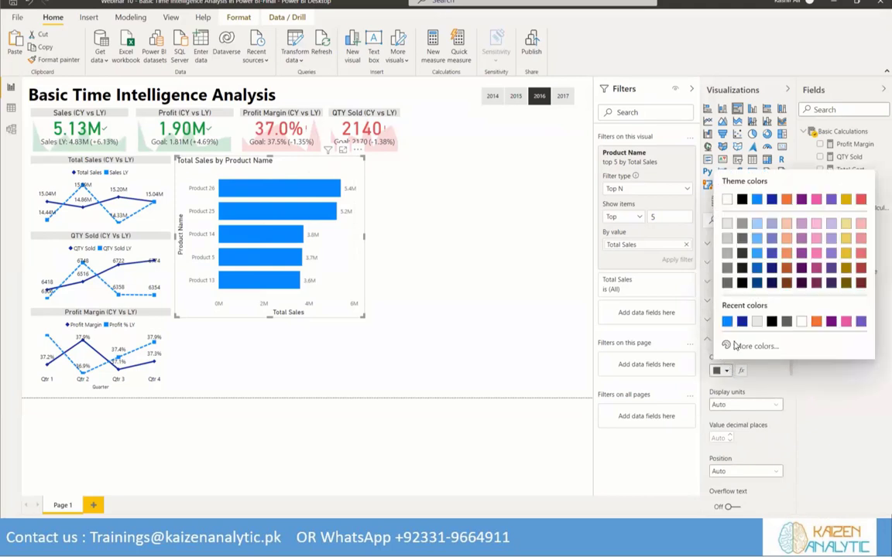
{"action": "left_click", "coordinate": [743, 200]}
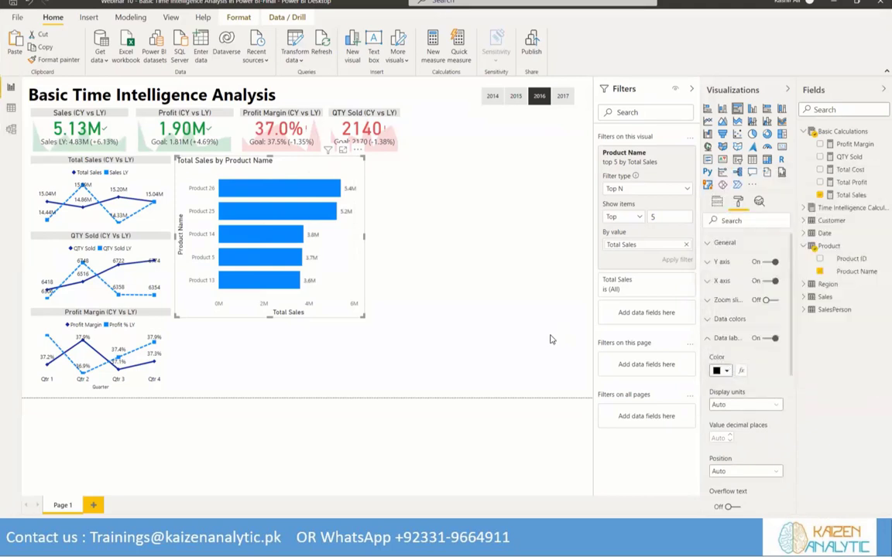
Set up a color scale for the bar chart's data colors, based on the Profit Margin measure
{"action": "left_click", "coordinate": [709, 340]}
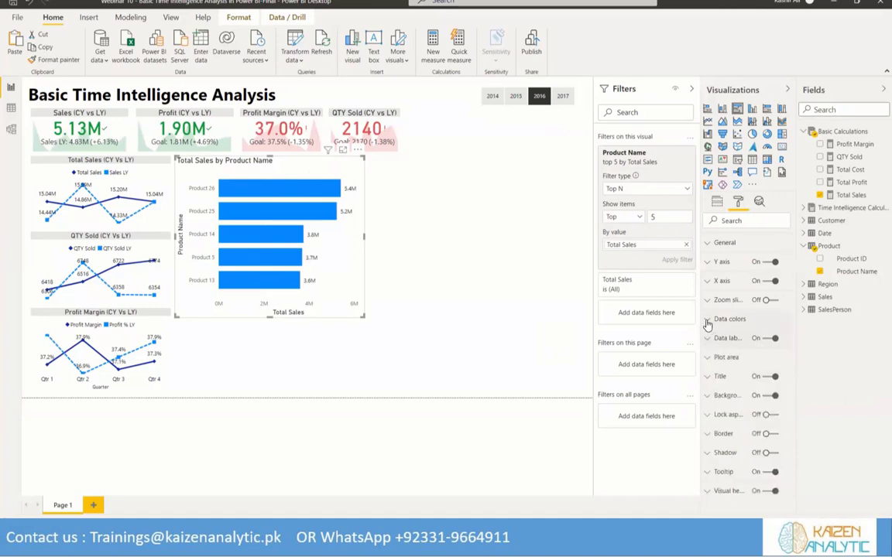
{"action": "left_click", "coordinate": [708, 321]}
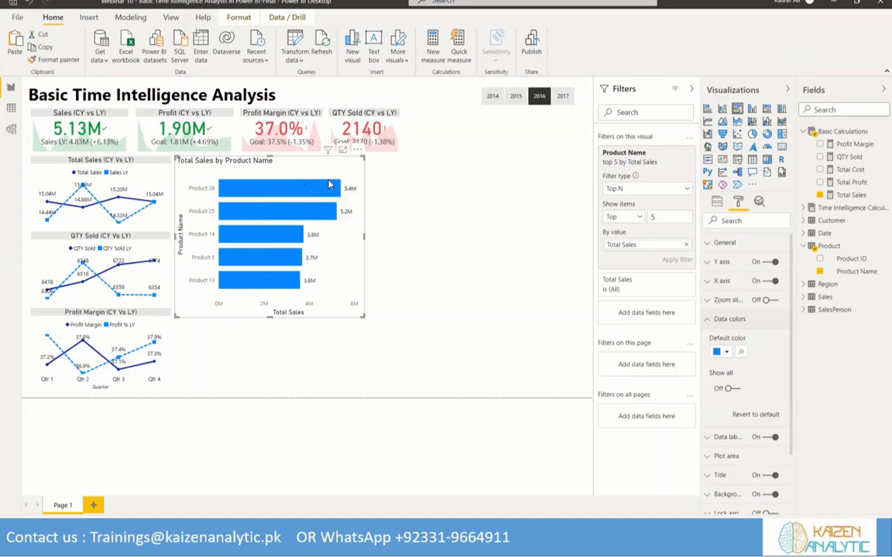
{"action": "left_click", "coordinate": [740, 352]}
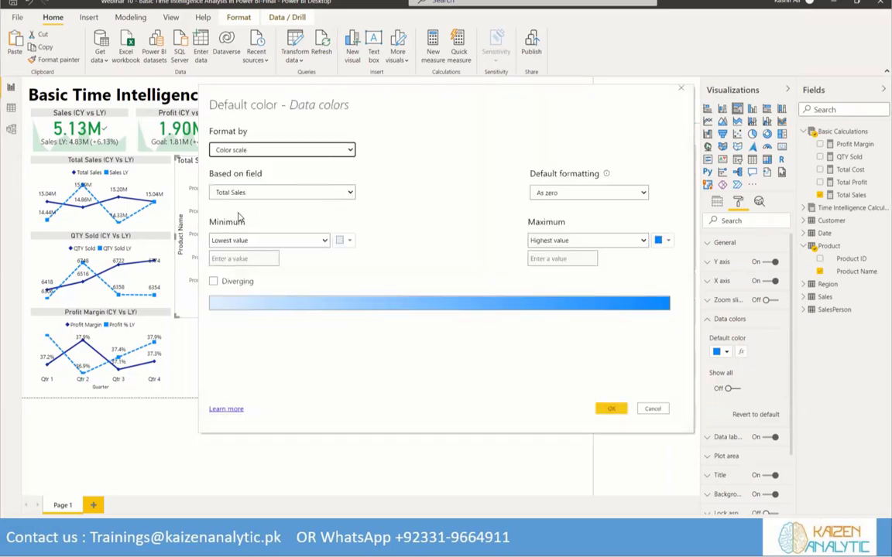
{"action": "left_click", "coordinate": [341, 193]}
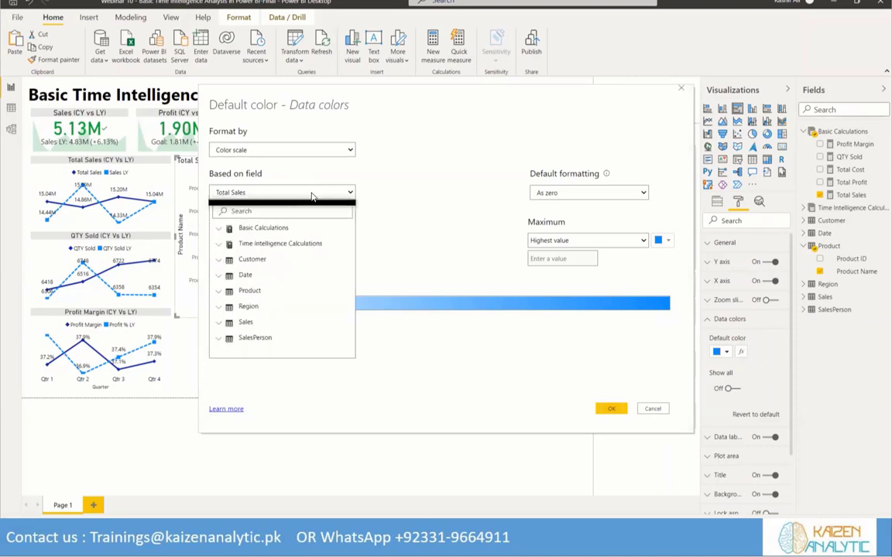
{"action": "left_click", "coordinate": [221, 230]}
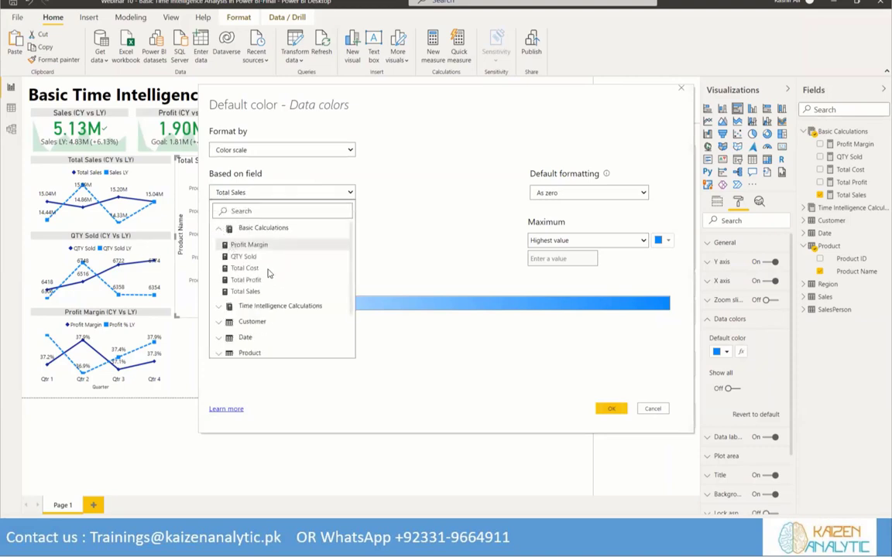
{"action": "left_click", "coordinate": [244, 244]}
Set the color scale to blue for the highest value and orange for the lowest, and apply it to the bars
{"action": "left_click", "coordinate": [668, 241]}
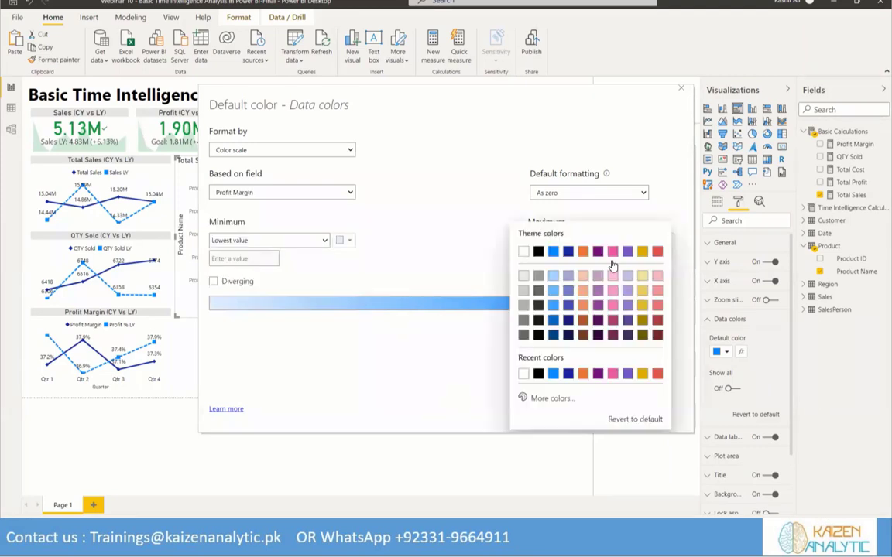
{"action": "left_click", "coordinate": [552, 252]}
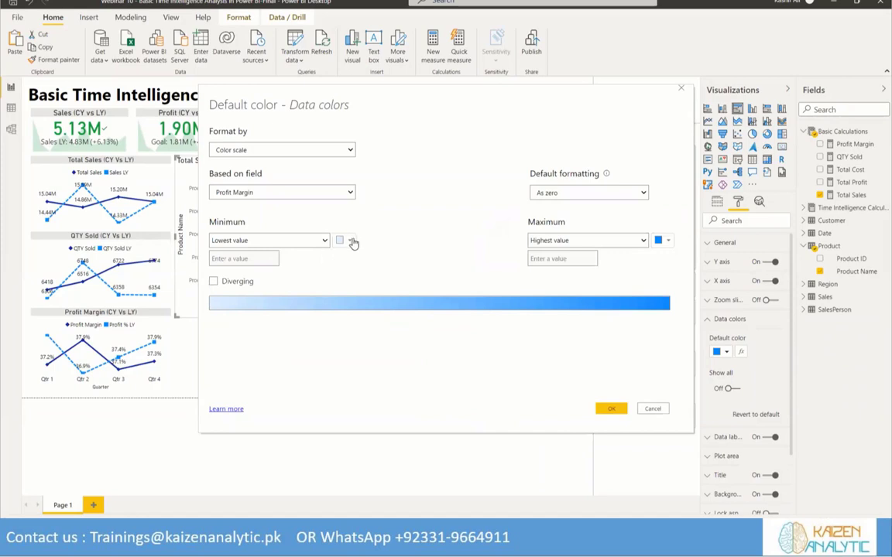
{"action": "left_click", "coordinate": [348, 240]}
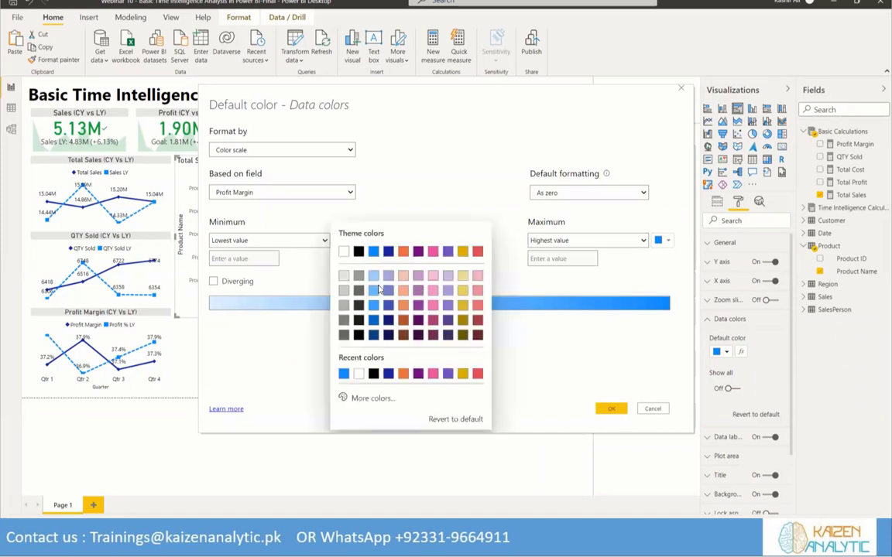
{"action": "left_click", "coordinate": [403, 250]}
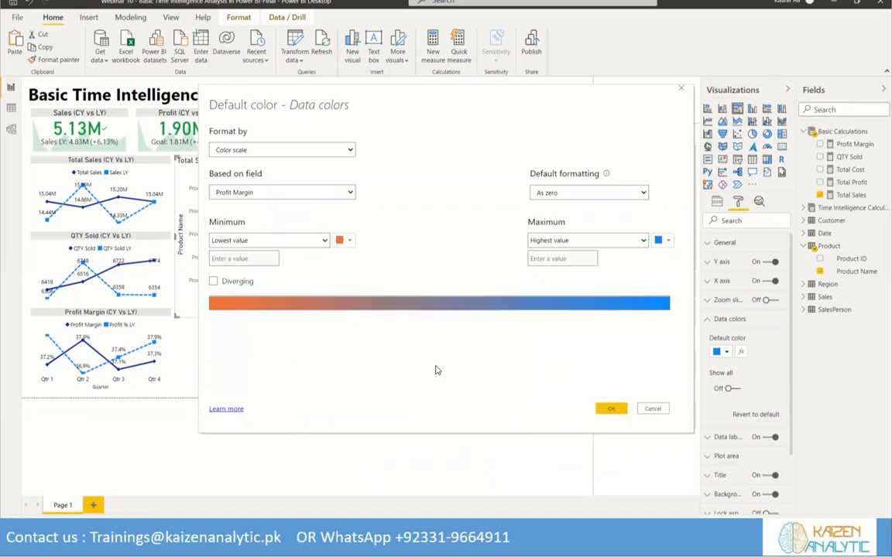
{"action": "left_click", "coordinate": [604, 408]}
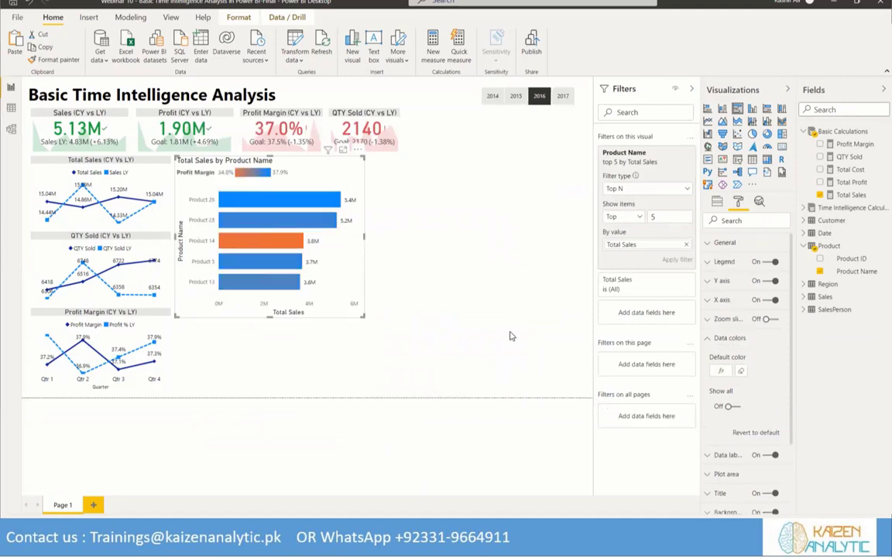
Add Profit Margin to the bar chart's tooltips and check the tooltip on the product bars
{"action": "mouse_move", "coordinate": [258, 202]}
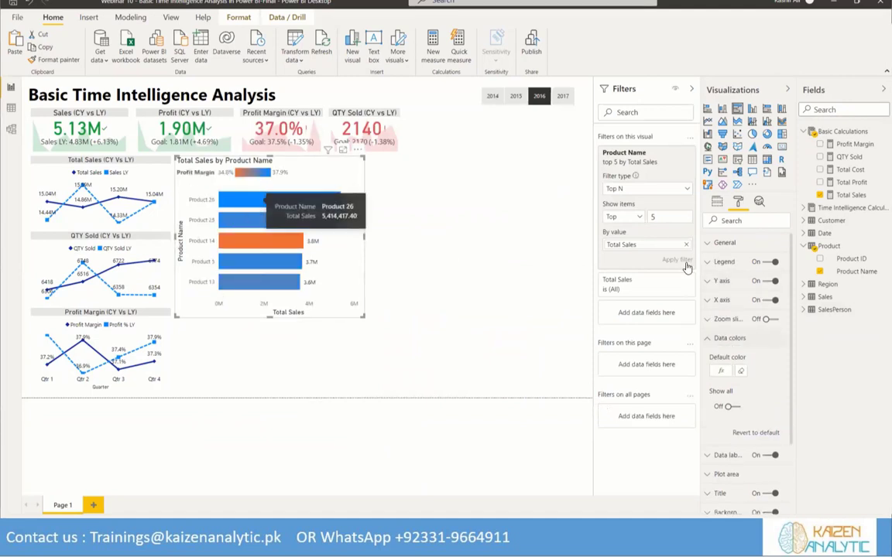
{"action": "left_click", "coordinate": [718, 201]}
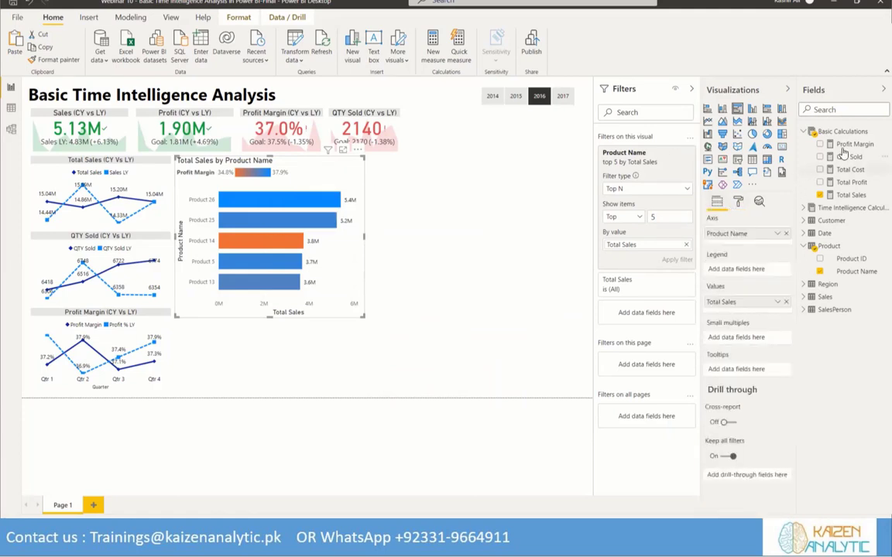
{"action": "left_click_drag", "start_coordinate": [854, 144], "coordinate": [741, 370]}
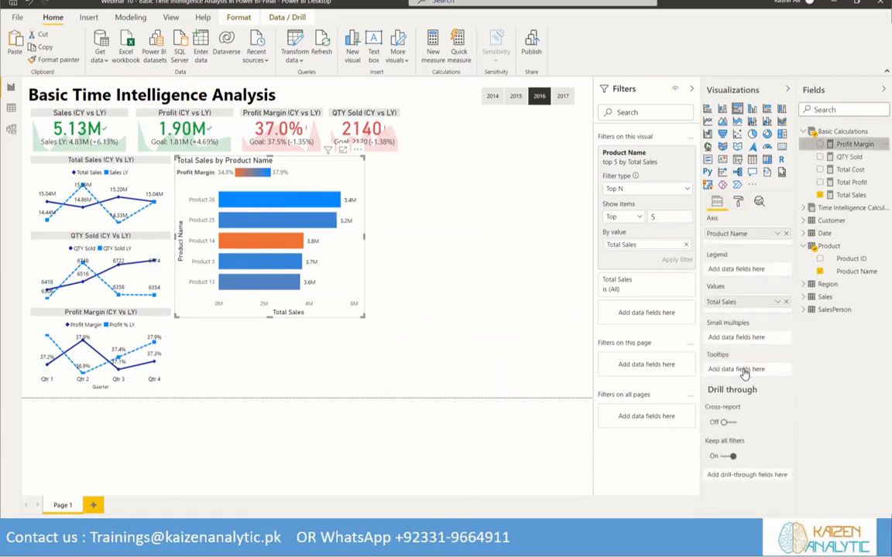
{"action": "mouse_move", "coordinate": [313, 207]}
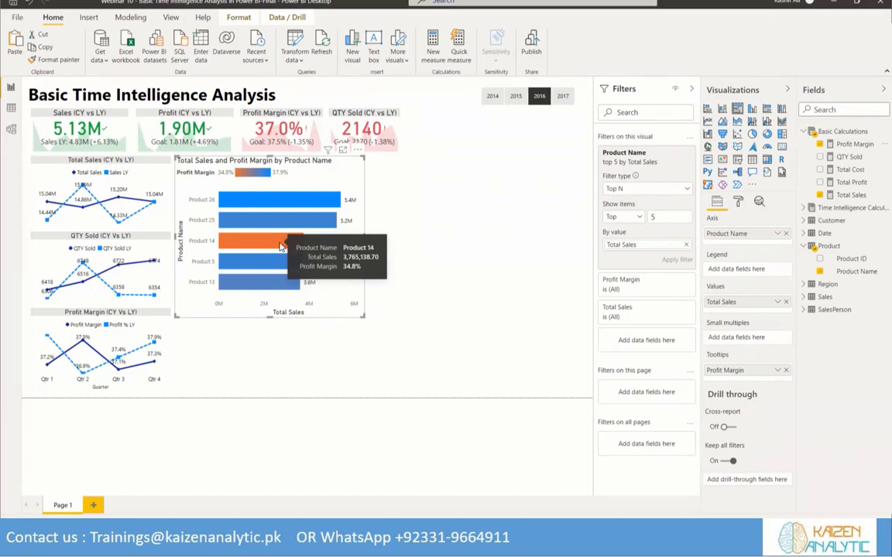
Shrink the bar chart, trying its legend at Top Center before turning the legend off
{"action": "left_click_drag", "start_coordinate": [356, 311], "coordinate": [301, 272]}
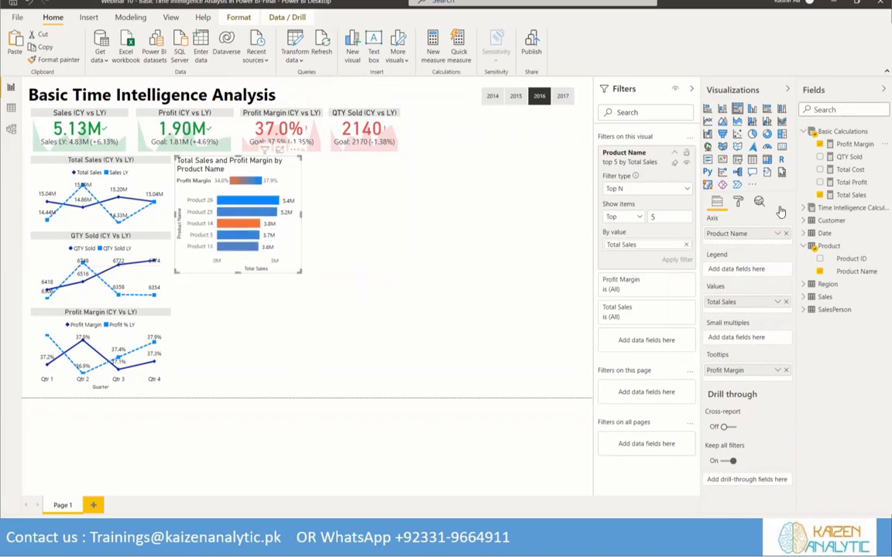
{"action": "left_click", "coordinate": [739, 203]}
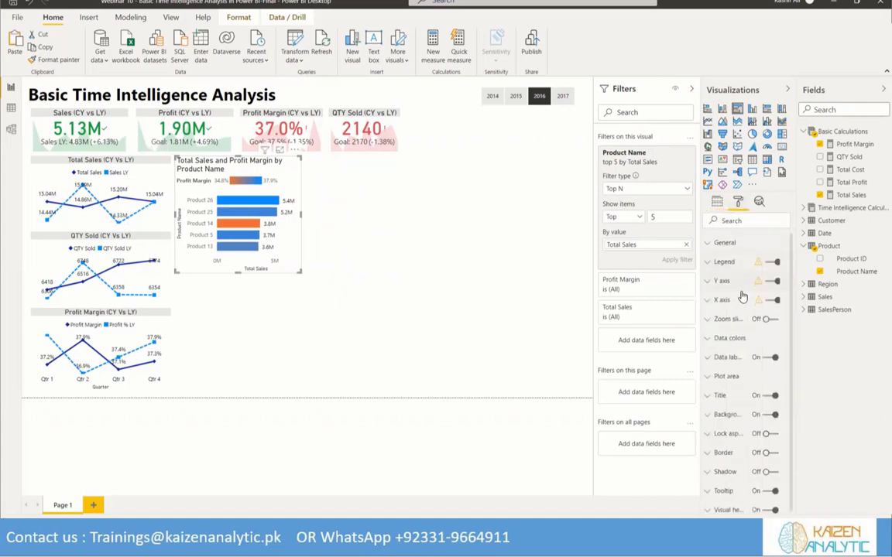
{"action": "left_click", "coordinate": [707, 264]}
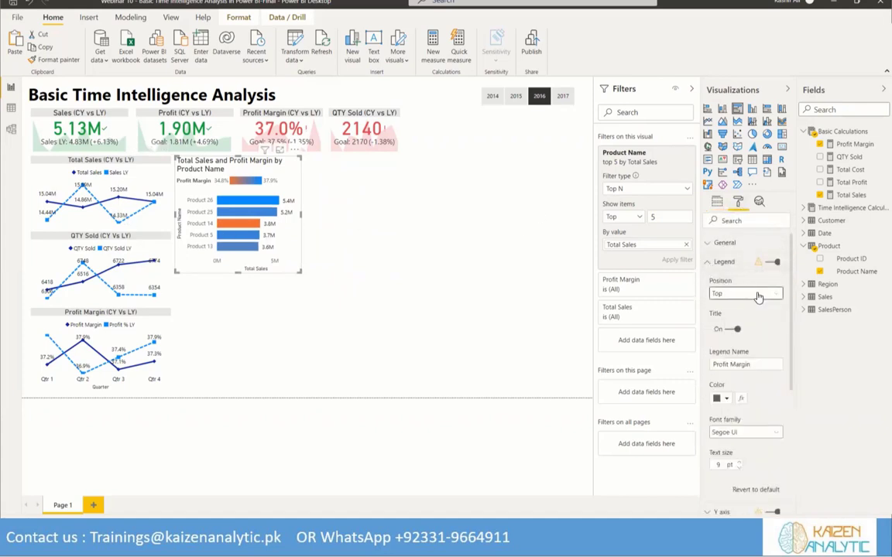
{"action": "left_click", "coordinate": [760, 294]}
{"action": "left_click", "coordinate": [729, 353]}
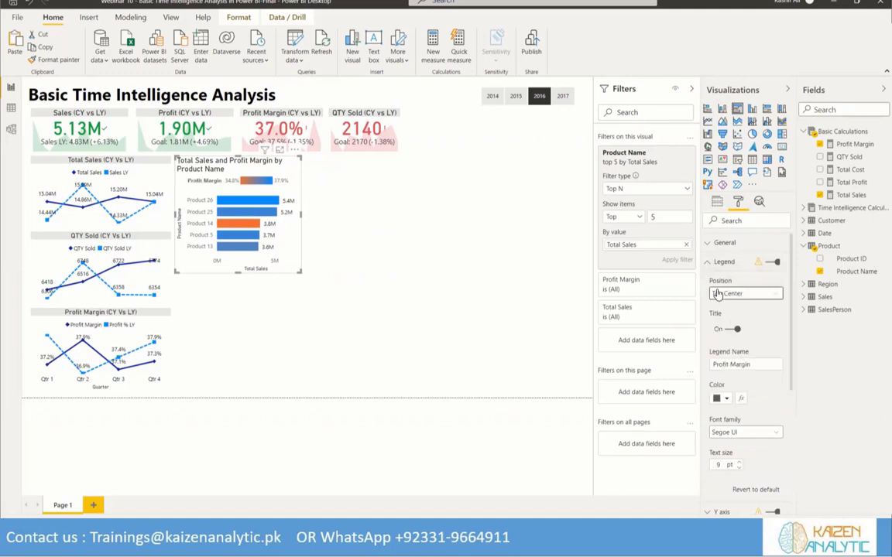
{"action": "left_click", "coordinate": [768, 262]}
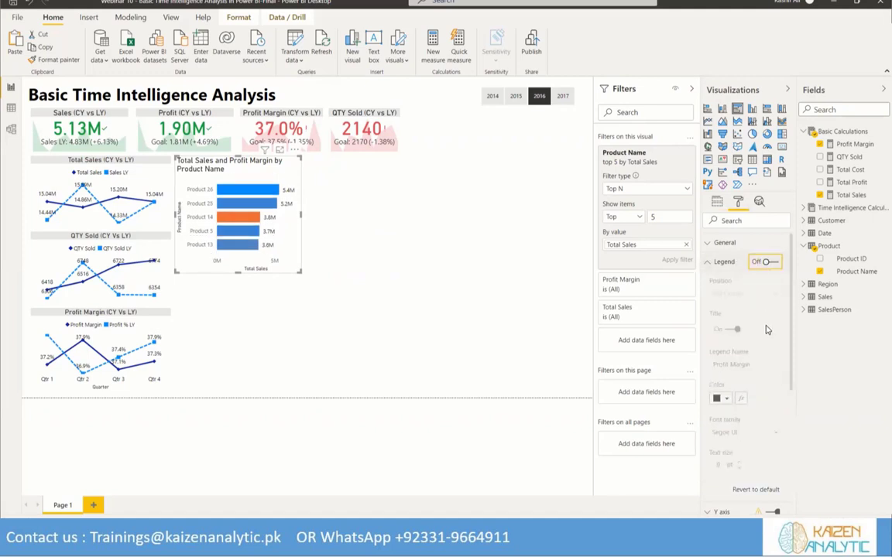
{"action": "left_click", "coordinate": [709, 263]}
Color the bar chart's Y axis labels black and turn off the Y axis title
{"action": "left_click", "coordinate": [712, 281]}
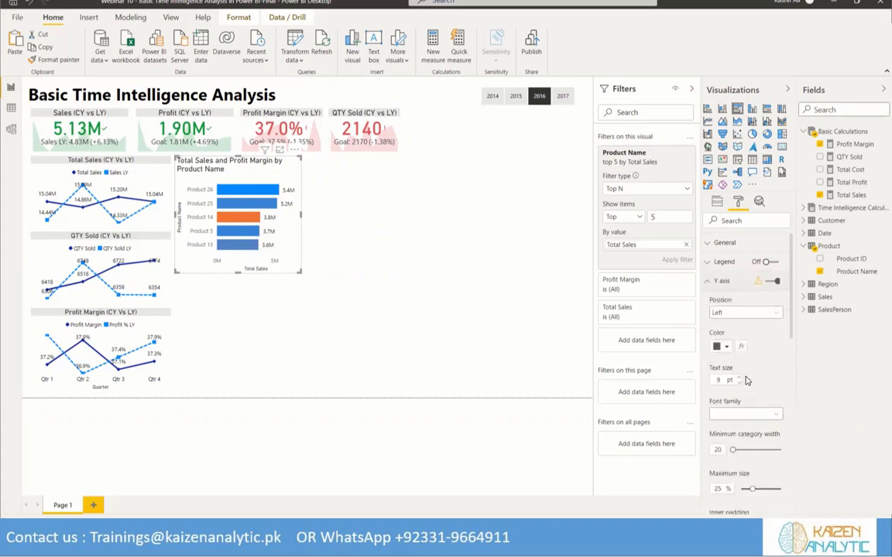
{"action": "scroll", "coordinate": [726, 310], "scroll_direction": "down", "scroll_amount": 3}
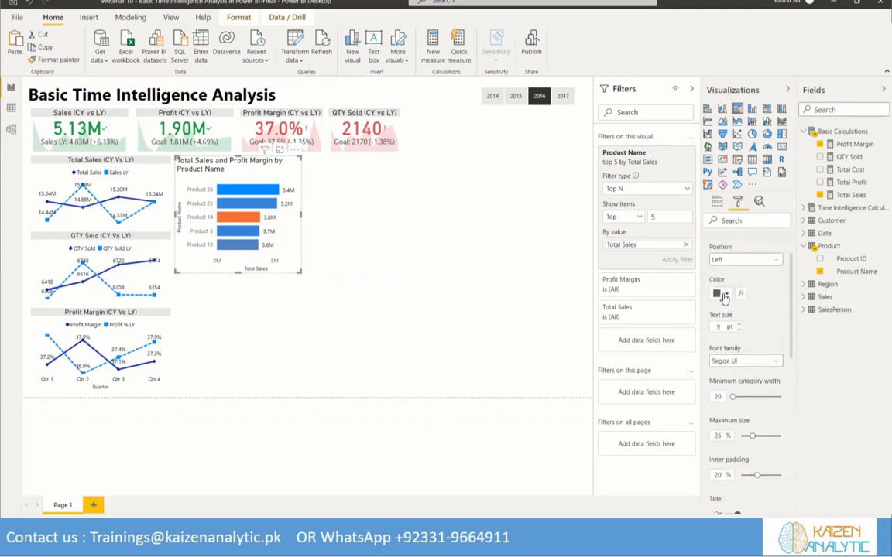
{"action": "left_click", "coordinate": [721, 293]}
{"action": "left_click", "coordinate": [755, 346]}
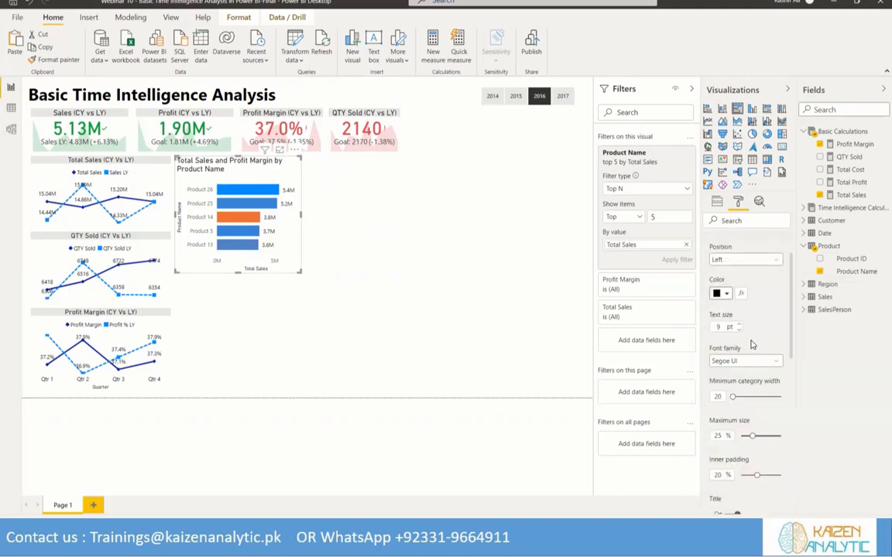
{"action": "scroll", "coordinate": [743, 349], "scroll_direction": "down", "scroll_amount": 5}
{"action": "left_click", "coordinate": [728, 357]}
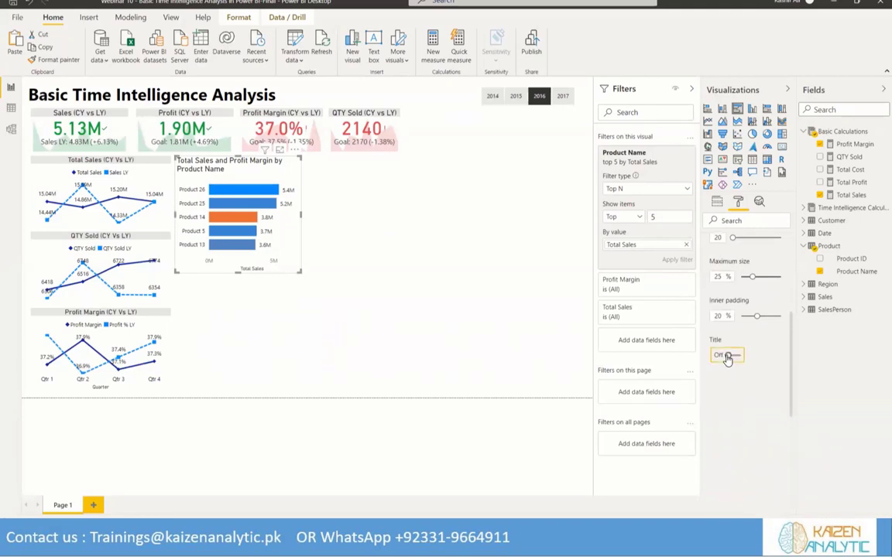
{"action": "scroll", "coordinate": [737, 298], "scroll_direction": "up", "scroll_amount": 5}
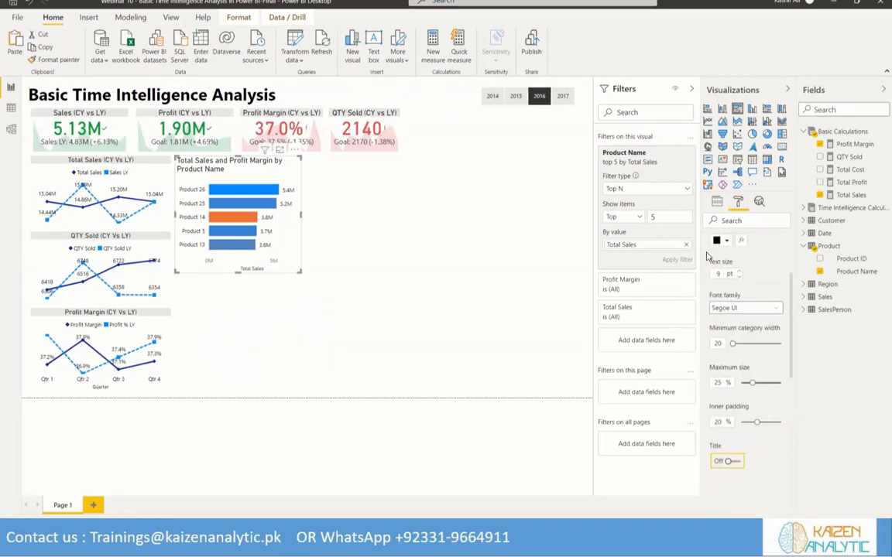
{"action": "left_click", "coordinate": [709, 283]}
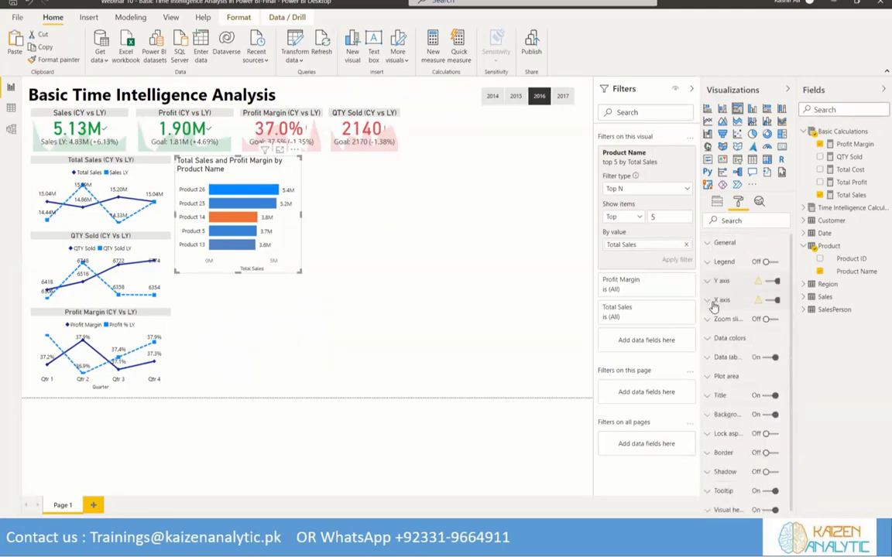
Color the bar chart's X axis labels black and turn off the X axis title
{"action": "left_click", "coordinate": [711, 300]}
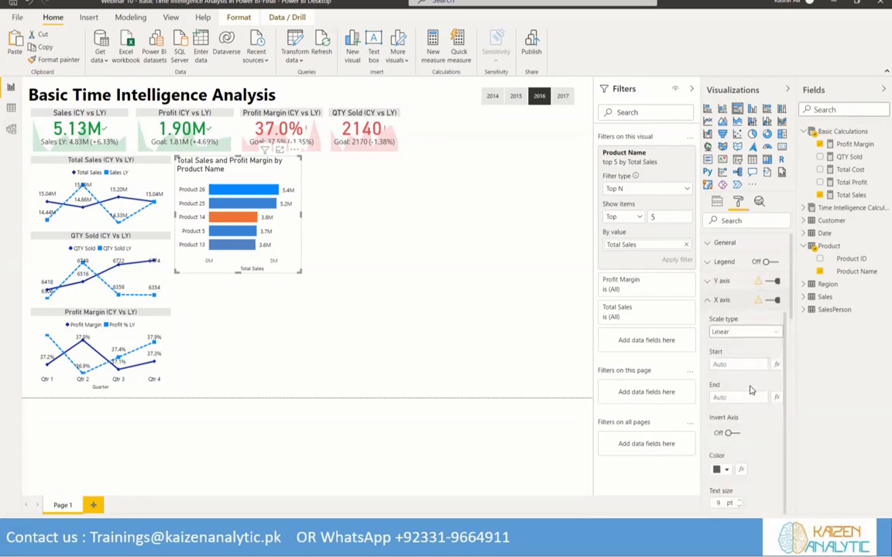
{"action": "scroll", "coordinate": [743, 407], "scroll_direction": "down", "scroll_amount": 1}
{"action": "left_click", "coordinate": [727, 458]}
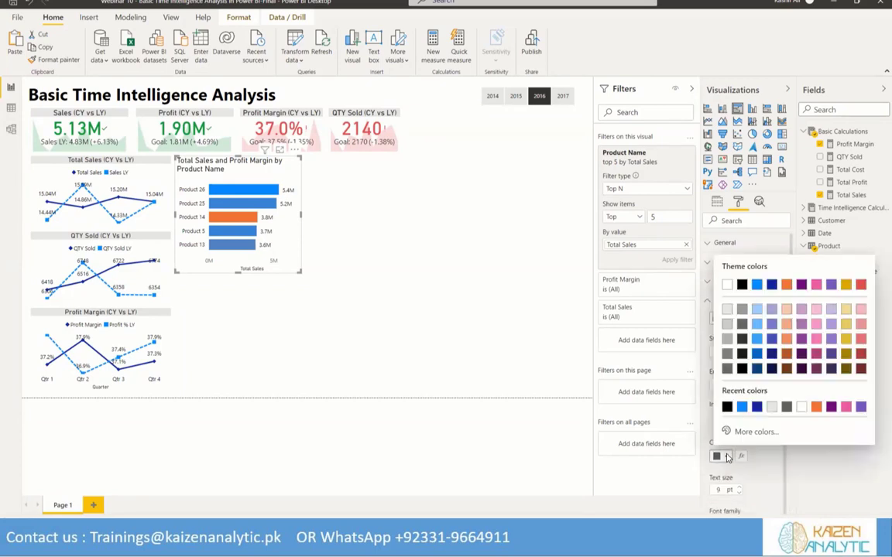
{"action": "left_click", "coordinate": [741, 285]}
{"action": "scroll", "coordinate": [751, 380], "scroll_direction": "down", "scroll_amount": 2}
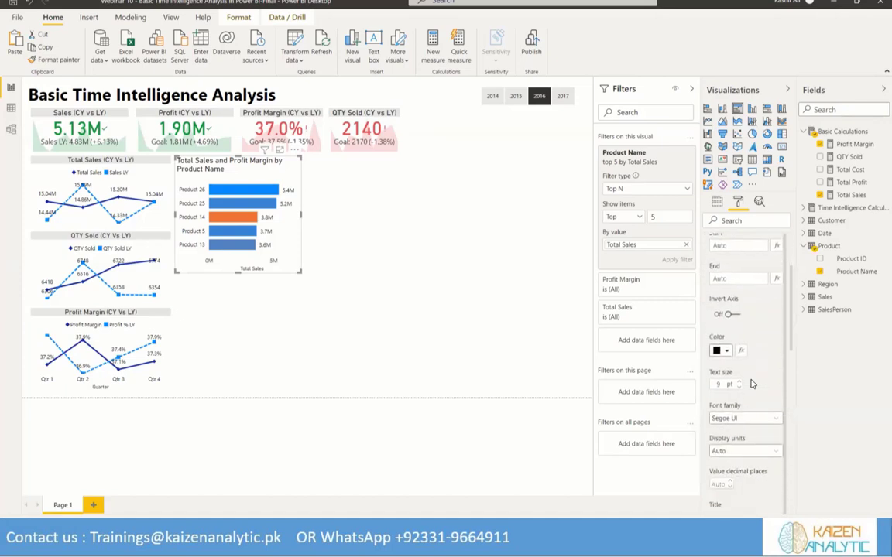
{"action": "scroll", "coordinate": [747, 383], "scroll_direction": "down", "scroll_amount": 3}
{"action": "left_click", "coordinate": [728, 361]}
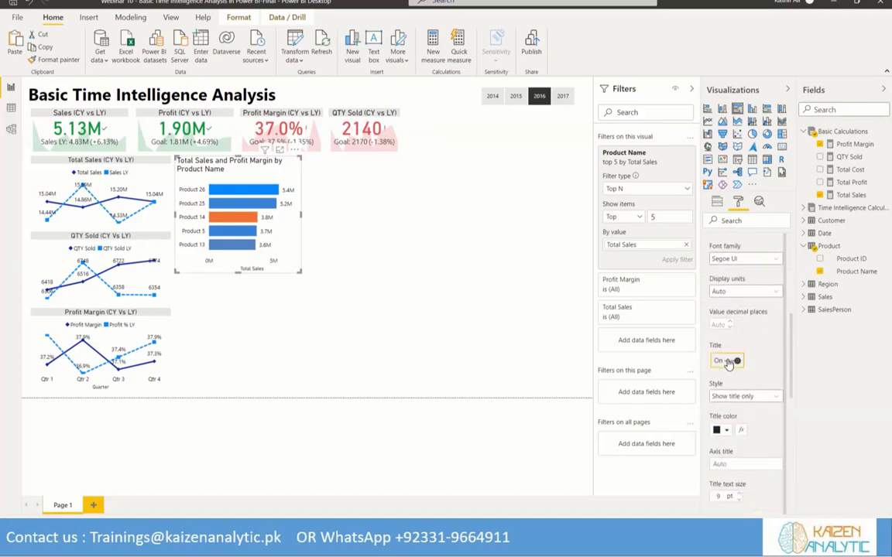
{"action": "left_click", "coordinate": [728, 362]}
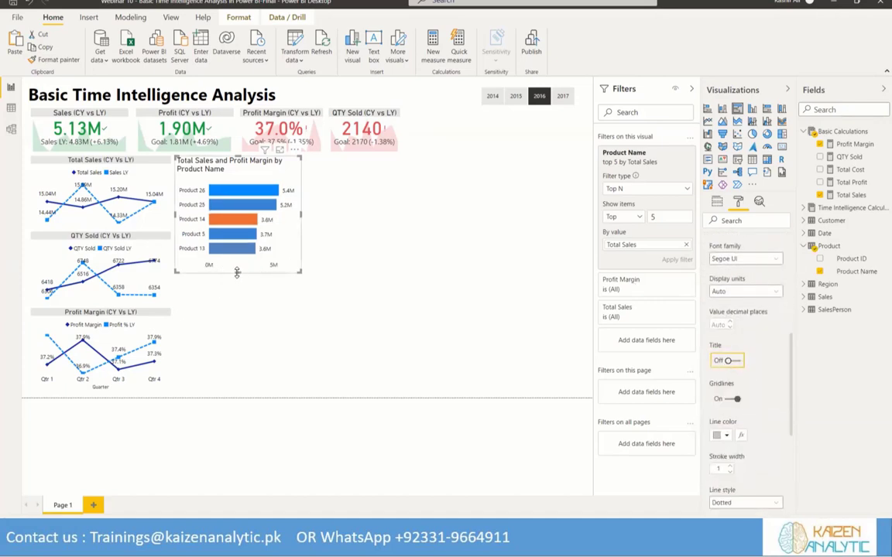
Turn off the bar chart's X axis entirely
{"action": "scroll", "coordinate": [763, 302], "scroll_direction": "up", "scroll_amount": 5}
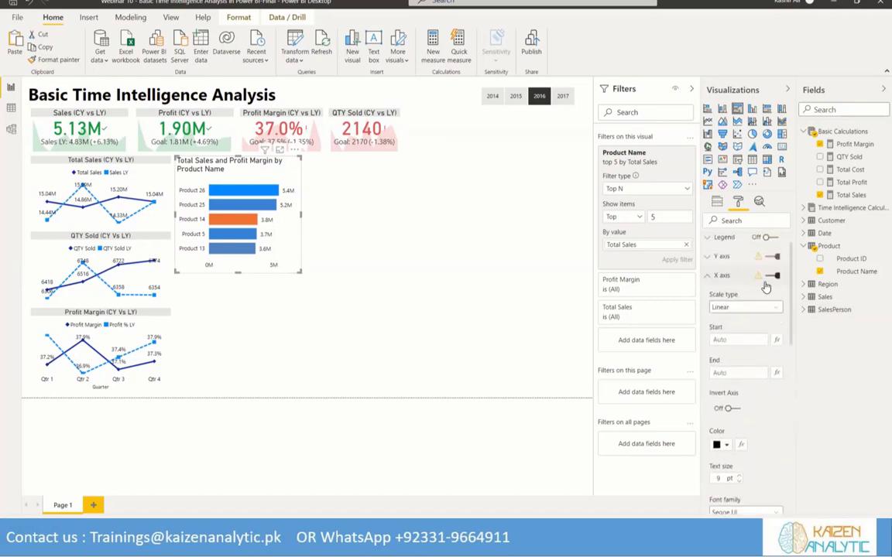
{"action": "left_click", "coordinate": [766, 286]}
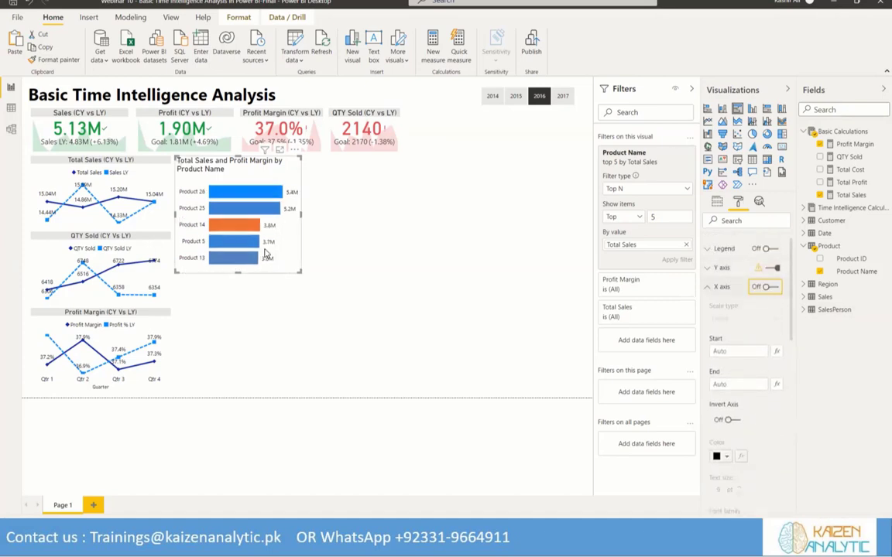
{"action": "left_click", "coordinate": [718, 288]}
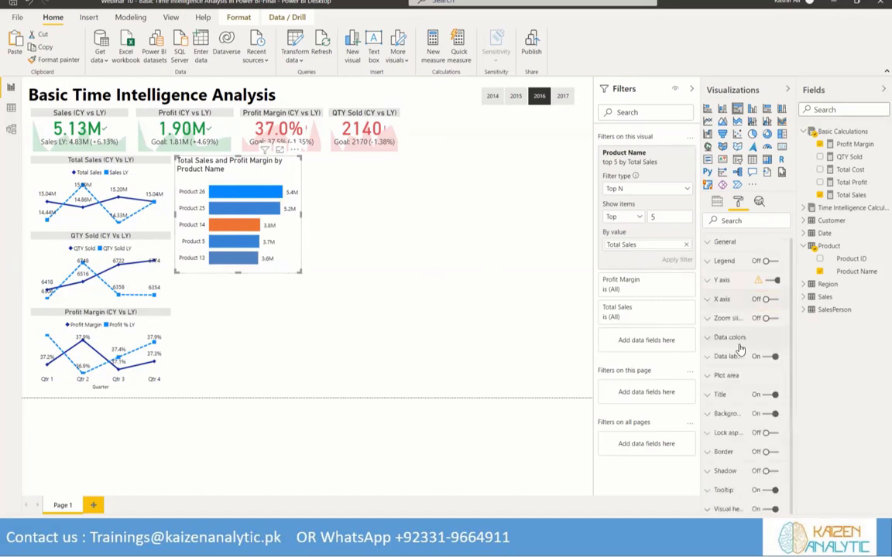
Replace the bar chart's title text with "Top 5 Product (Sales Vs Profit %)"
{"action": "left_click", "coordinate": [709, 404]}
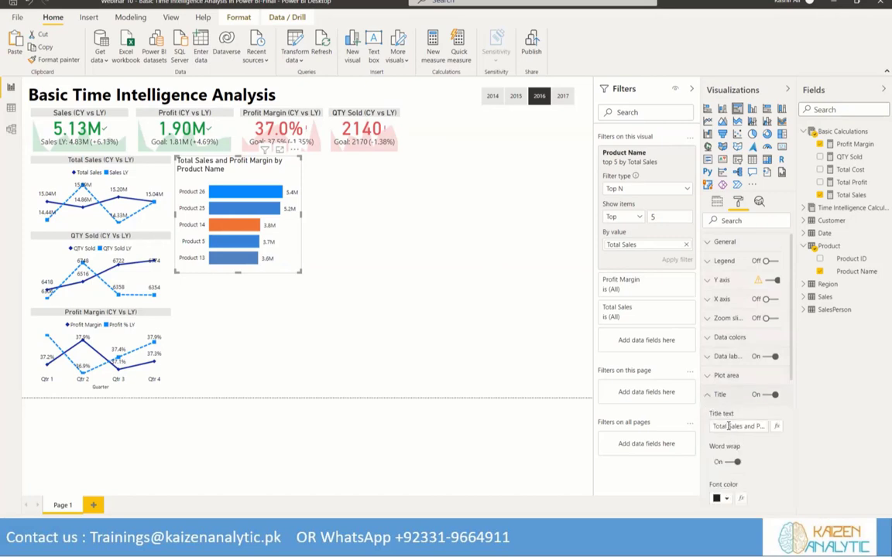
{"action": "left_click", "coordinate": [728, 425]}
{"action": "key", "text": "Home"}
{"action": "type", "text": "Top 5 Product "}
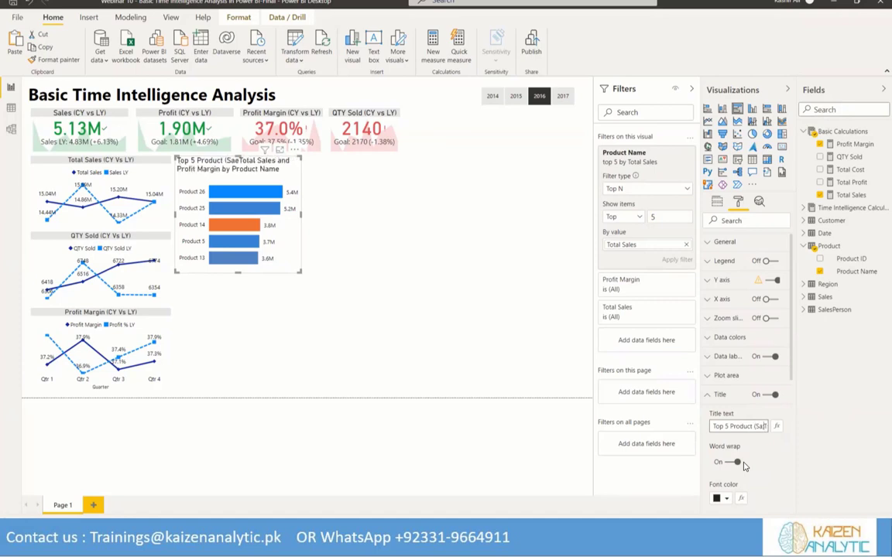
{"action": "type", "text": "(Sales "}
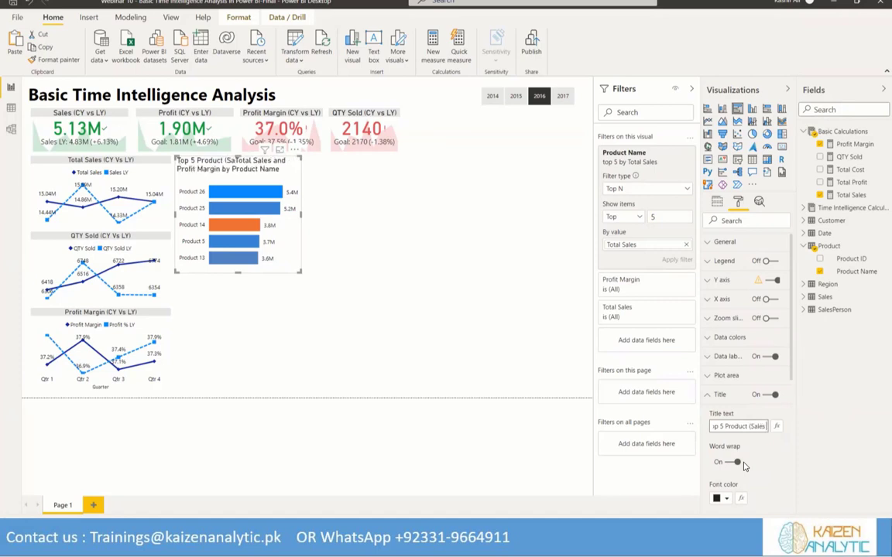
{"action": "type", "text": "Vs Pro"}
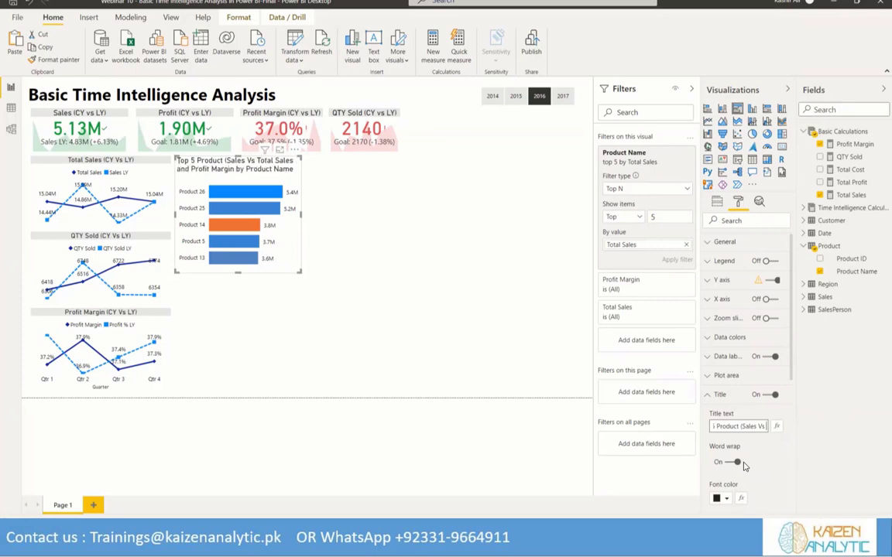
{"action": "type", "text": "fit %"}
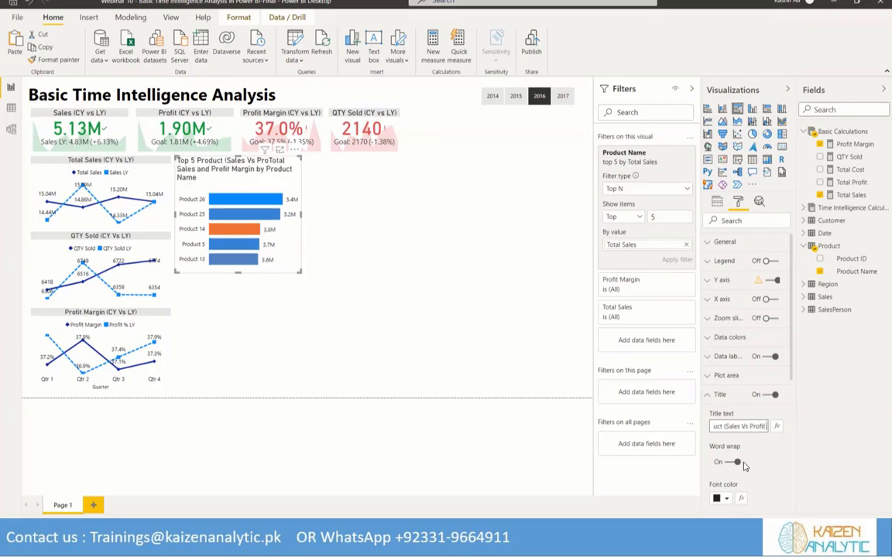
{"action": "type", "text": ")"}
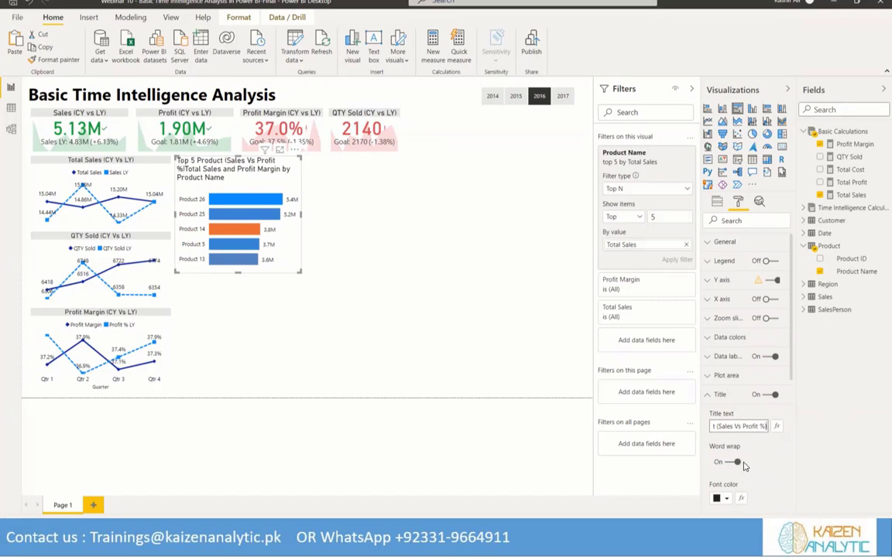
{"action": "key", "text": "shift+End"}
{"action": "key", "text": "Delete"}
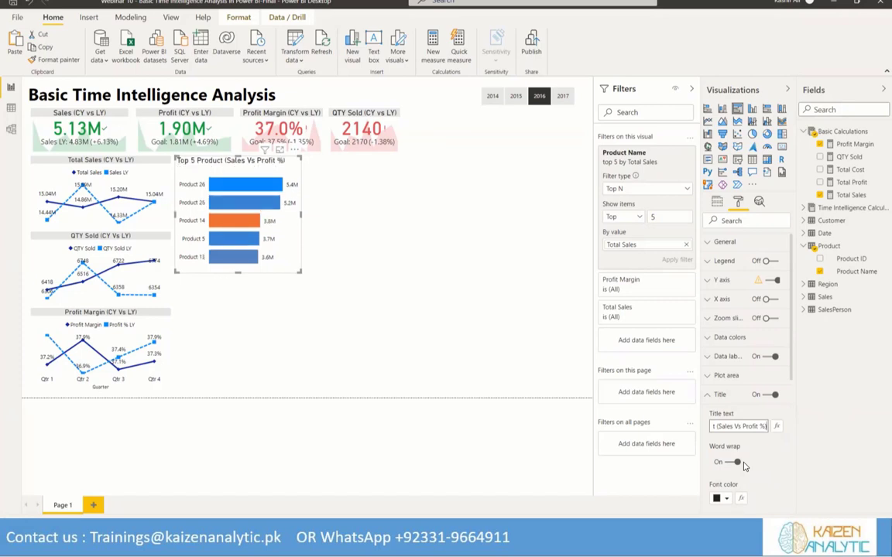
Give the bar chart's title a light gray background, center alignment and a 13 pt text size
{"action": "scroll", "coordinate": [736, 441], "scroll_direction": "down", "scroll_amount": 3}
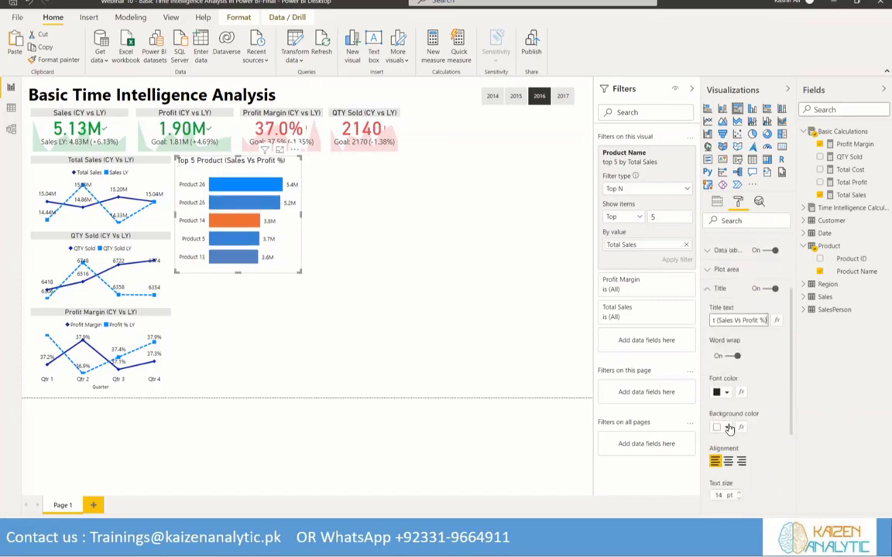
{"action": "left_click", "coordinate": [729, 429]}
{"action": "left_click", "coordinate": [724, 255]}
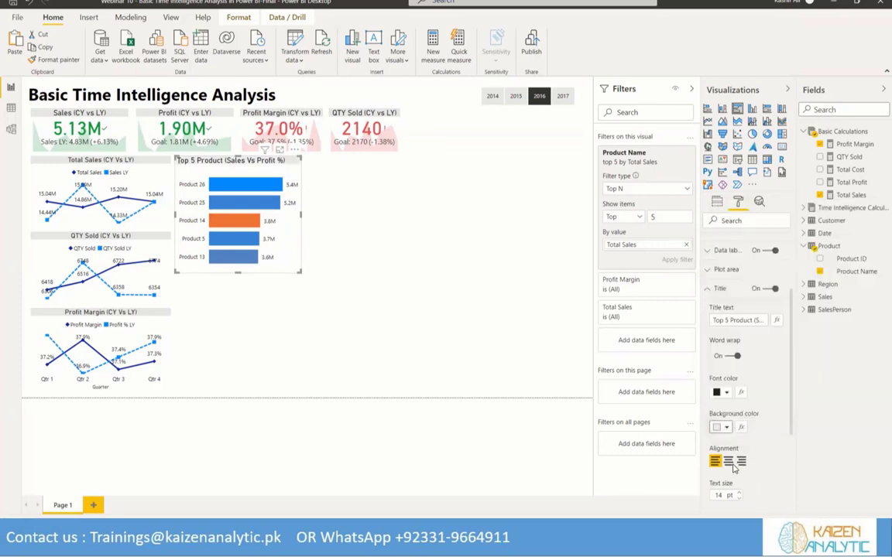
{"action": "left_click", "coordinate": [728, 463]}
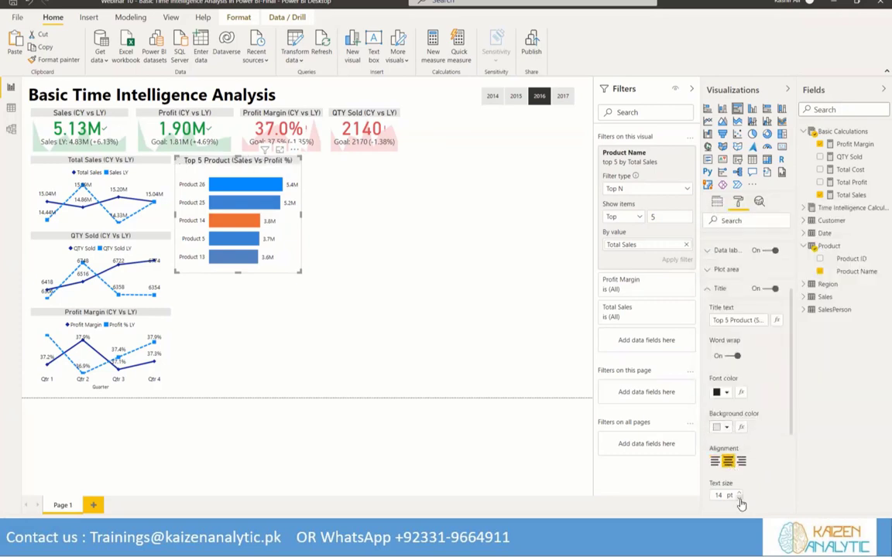
{"action": "left_click", "coordinate": [739, 499]}
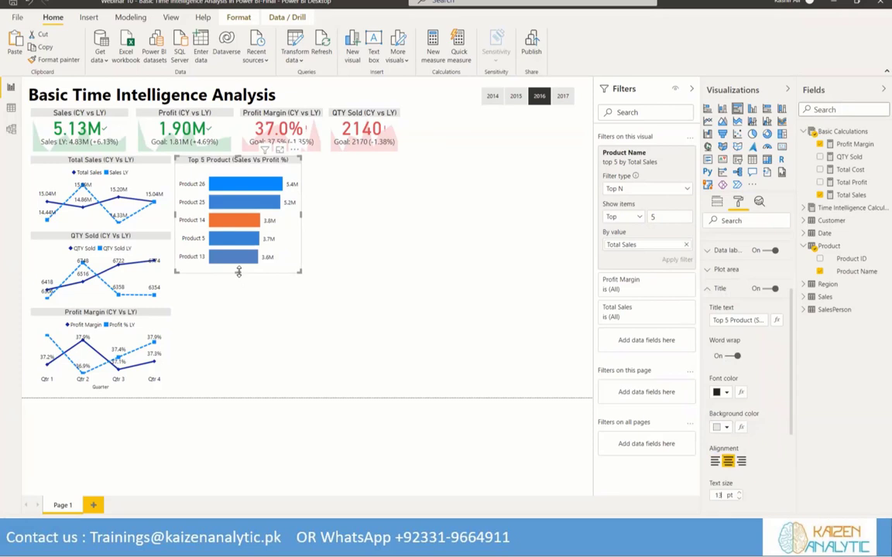
Reduce the Top 5 Product chart's height and width, and place a duplicate of it directly to its right
{"action": "left_click_drag", "start_coordinate": [241, 258], "coordinate": [240, 254]}
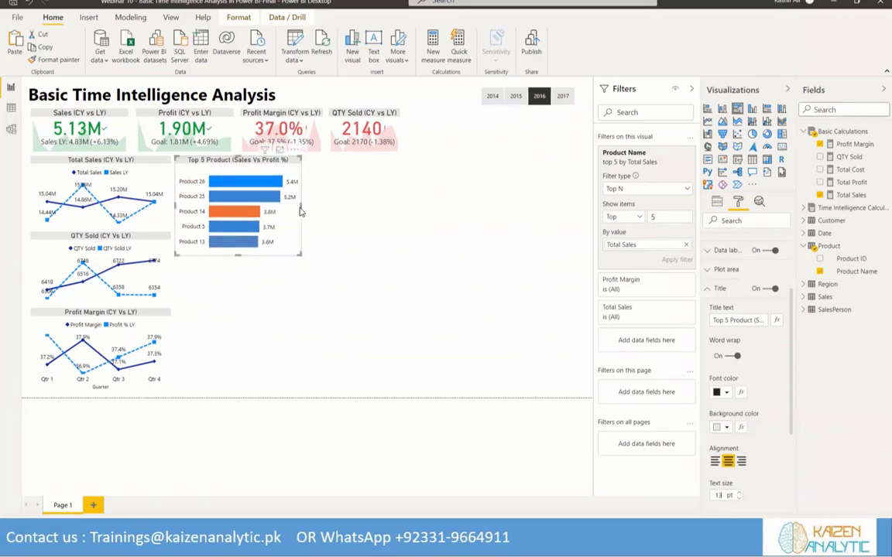
{"action": "left_click_drag", "start_coordinate": [299, 205], "coordinate": [292, 205]}
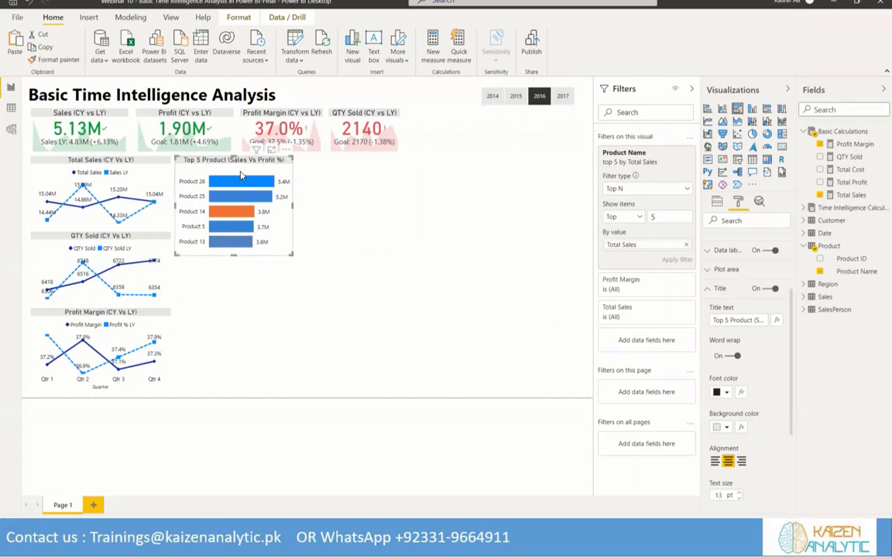
{"action": "left_click", "coordinate": [331, 168]}
{"action": "key", "text": "ctrl+v"}
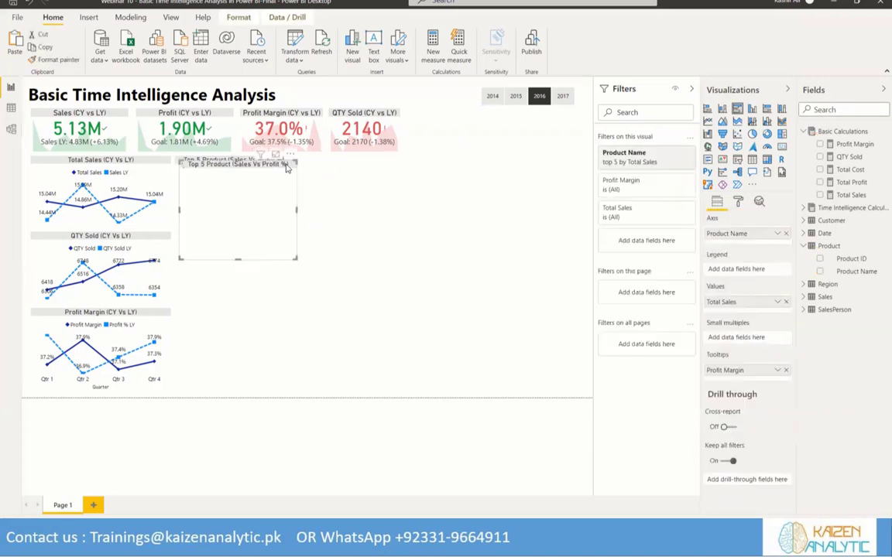
{"action": "left_click", "coordinate": [319, 179]}
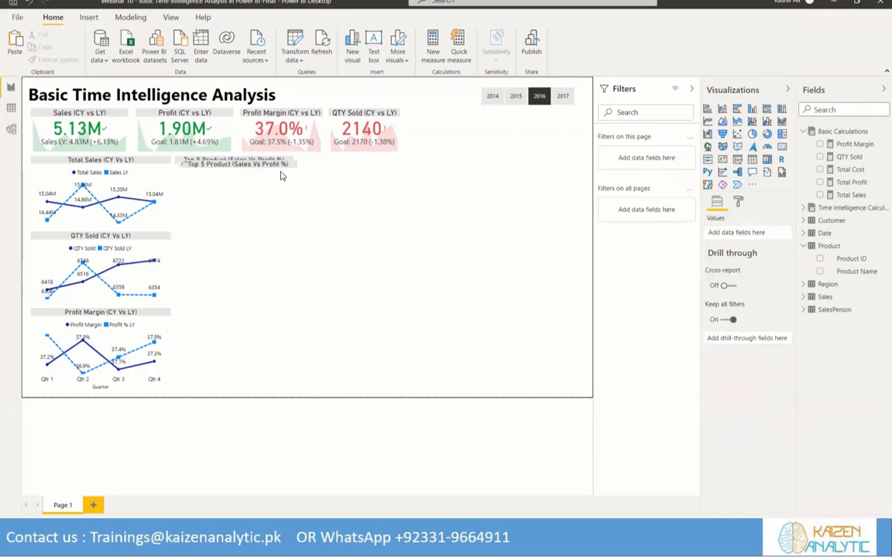
{"action": "left_click_drag", "start_coordinate": [225, 166], "coordinate": [346, 167]}
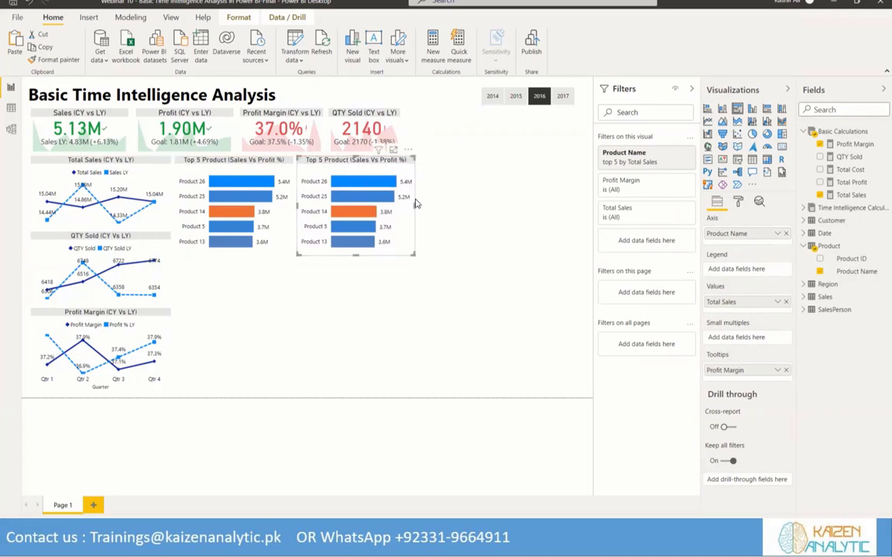
Narrow the duplicate chart slightly and widen the QTY Sold KPI card to line up with its right edge
{"action": "left_click_drag", "start_coordinate": [415, 202], "coordinate": [408, 199]}
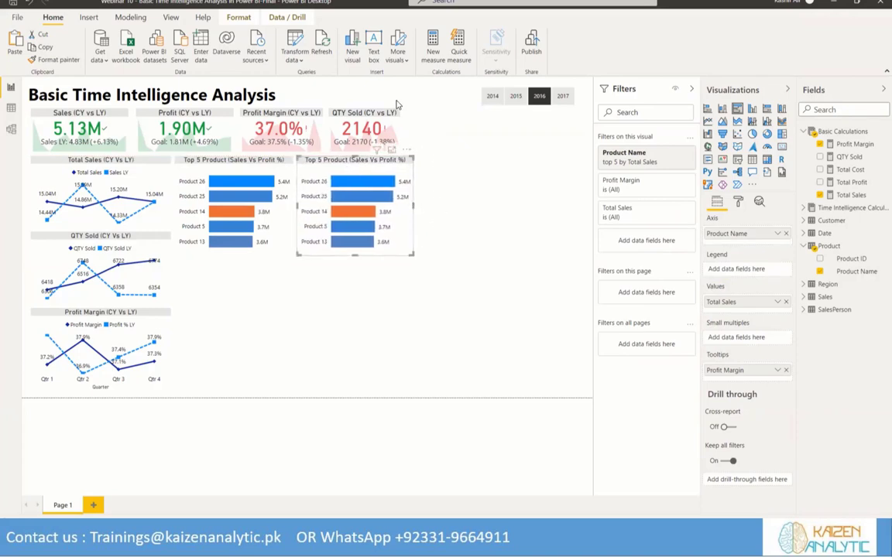
{"action": "left_click", "coordinate": [397, 132]}
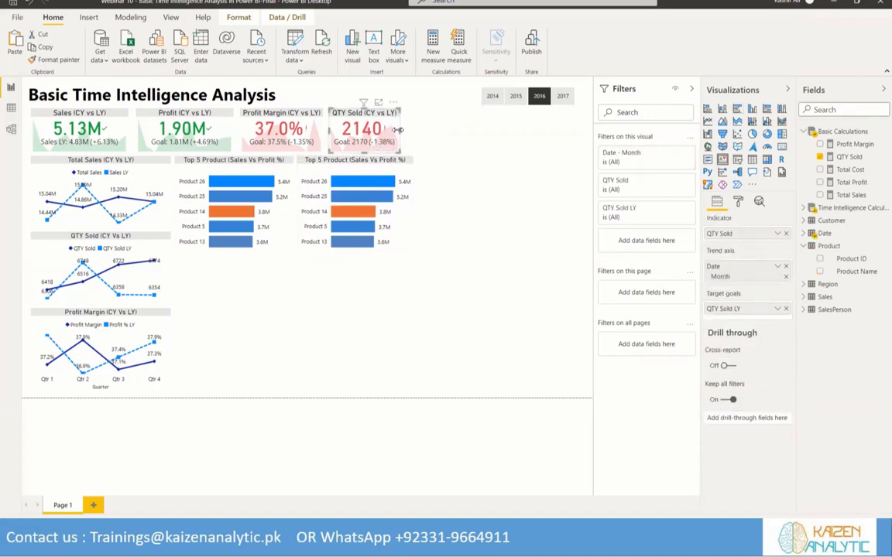
{"action": "left_click_drag", "start_coordinate": [397, 130], "coordinate": [415, 131]}
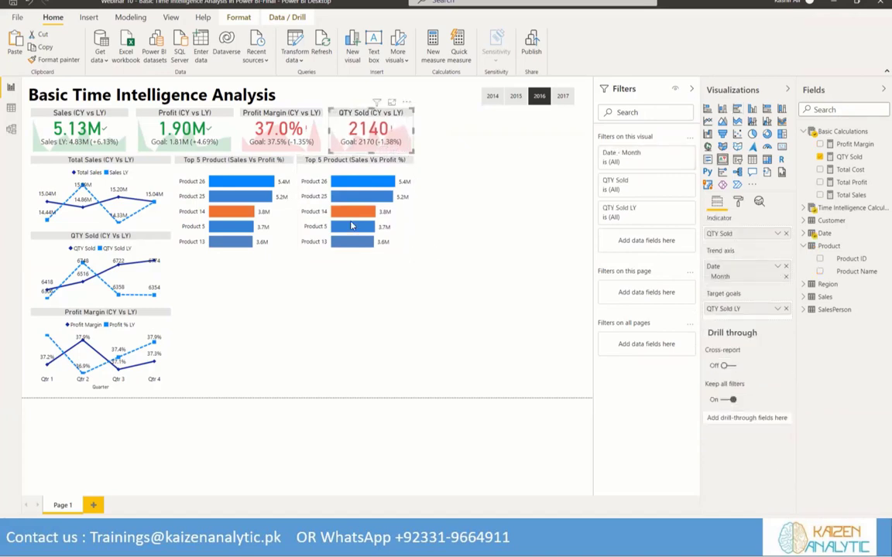
Replace Product Name with Salesperson Name as the duplicate chart's axis field
{"action": "left_click", "coordinate": [370, 223]}
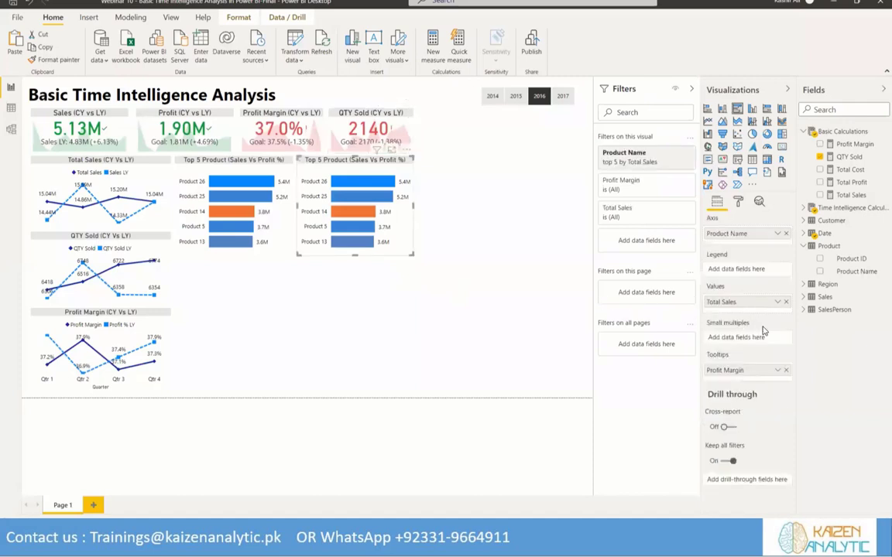
{"action": "left_click", "coordinate": [785, 234]}
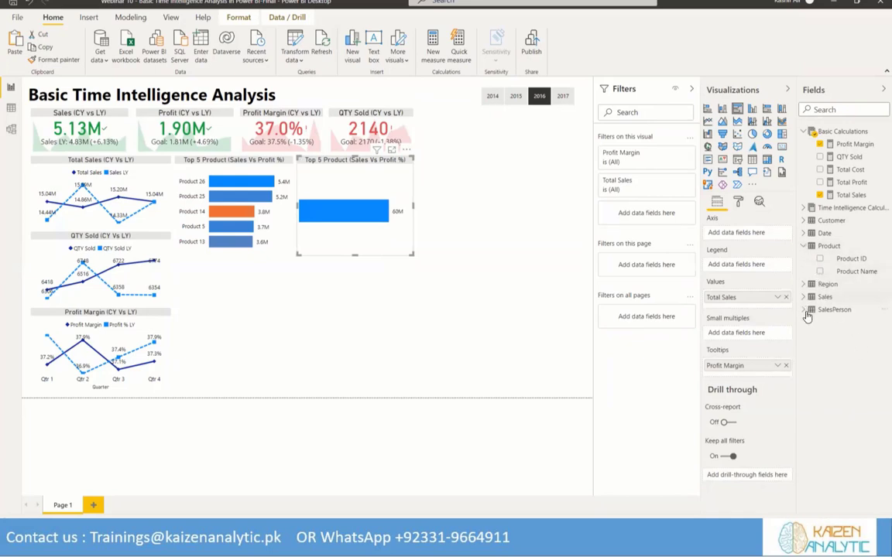
{"action": "left_click", "coordinate": [805, 310]}
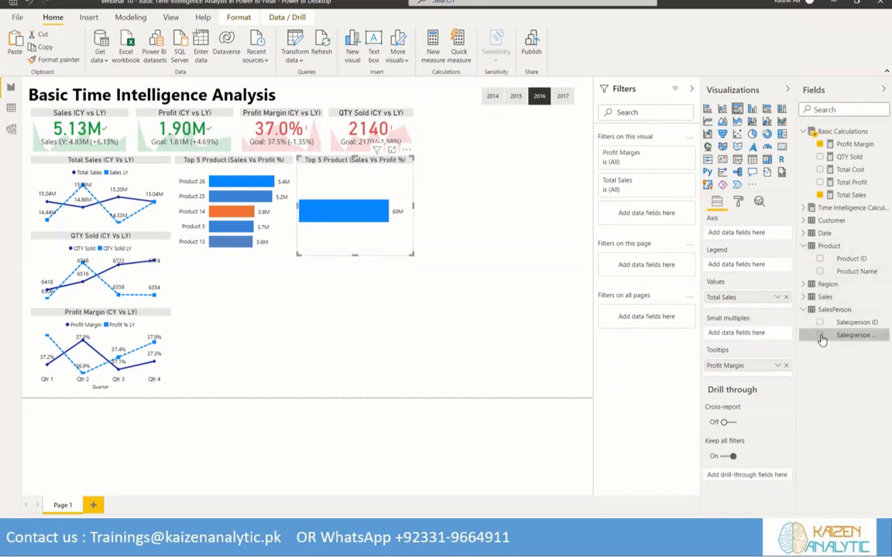
{"action": "left_click", "coordinate": [820, 336]}
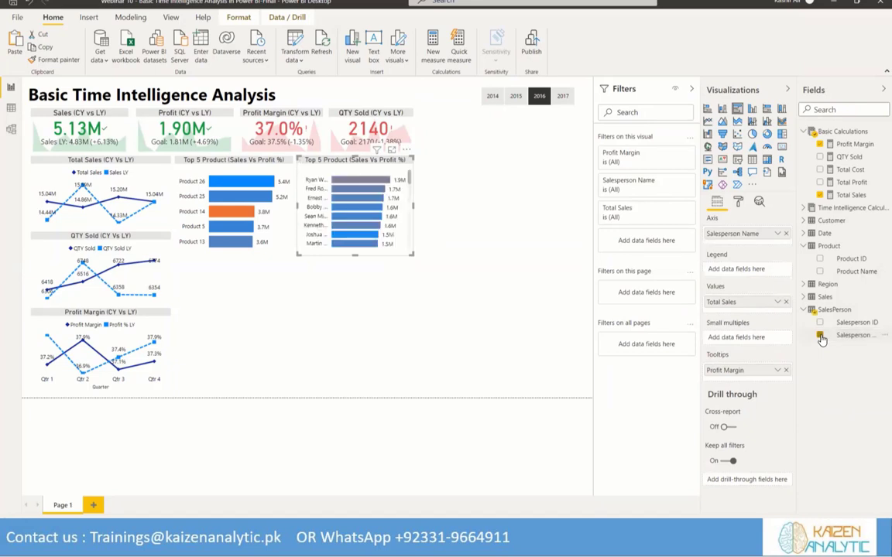
Filter the salesperson chart's Salesperson Name with a Top N filter showing the top 5 by Total Sales
{"action": "left_click", "coordinate": [673, 183]}
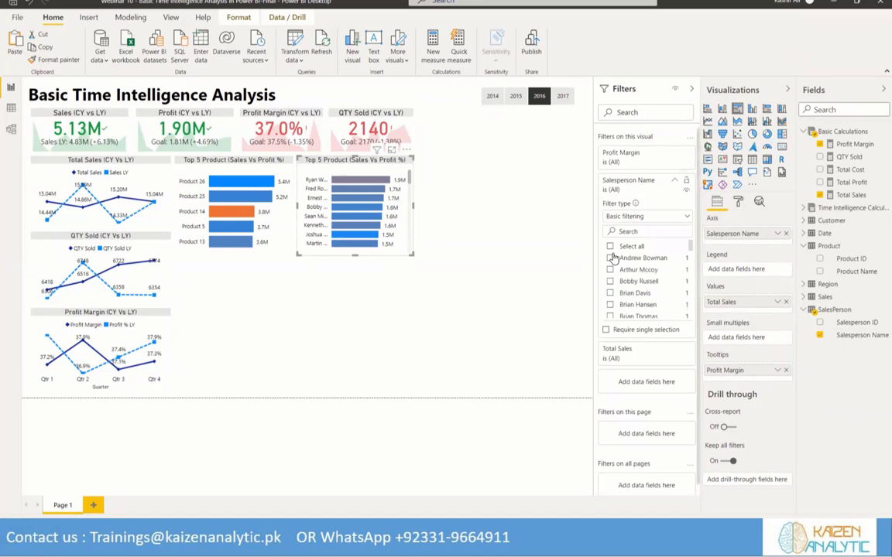
{"action": "left_click", "coordinate": [686, 218]}
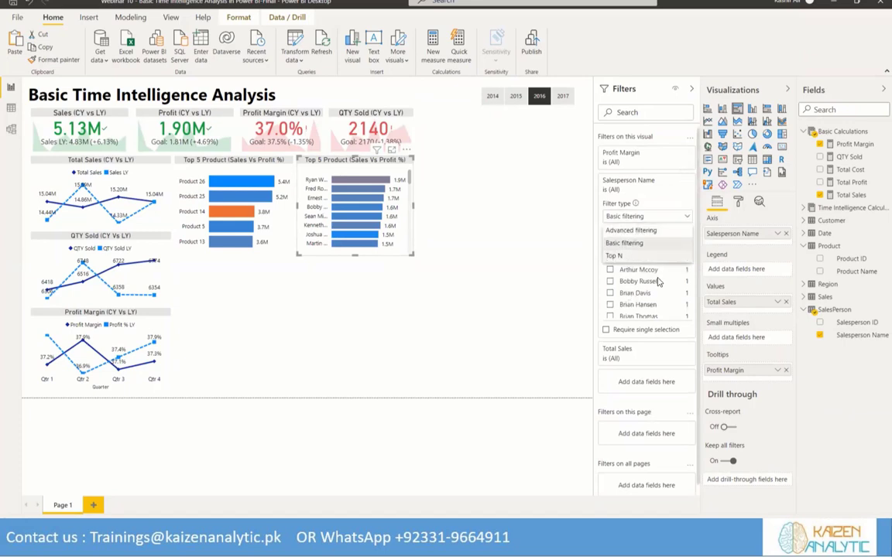
{"action": "left_click", "coordinate": [620, 255]}
{"action": "left_click", "coordinate": [663, 243]}
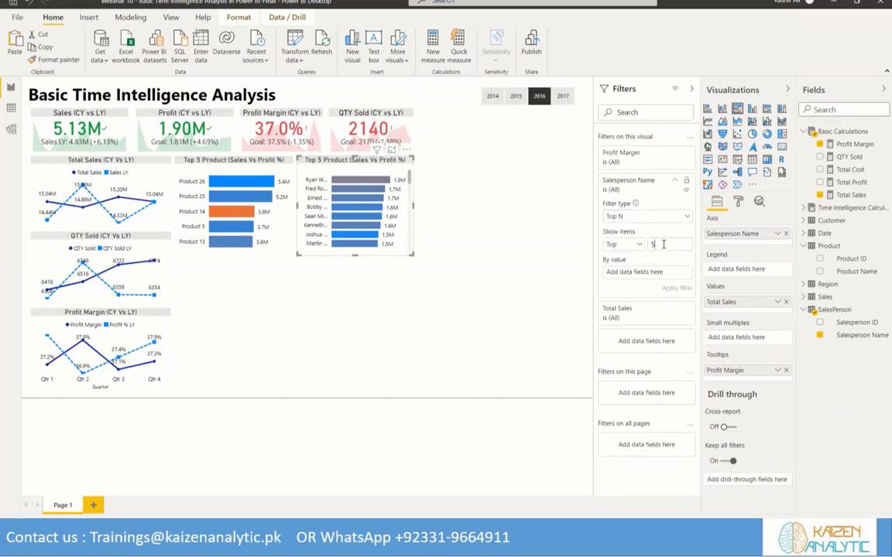
{"action": "left_click_drag", "start_coordinate": [851, 196], "coordinate": [636, 273]}
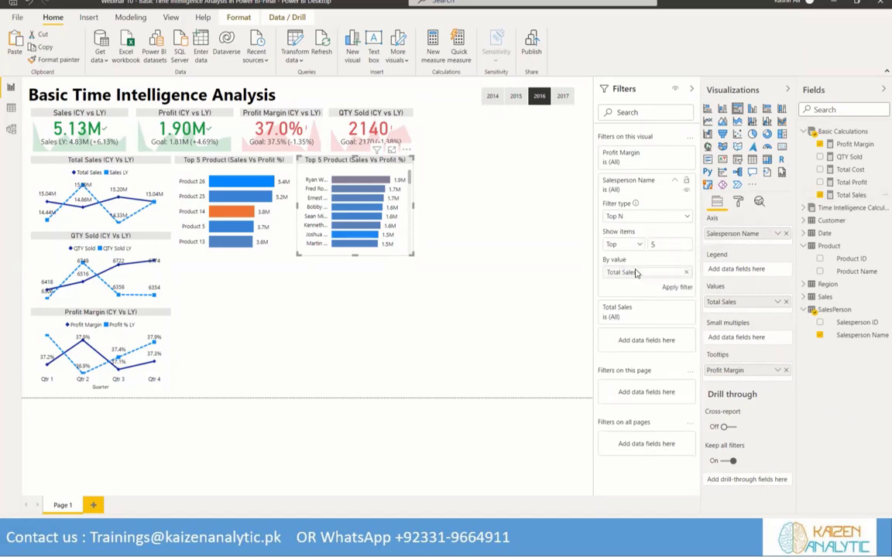
{"action": "left_click", "coordinate": [677, 287]}
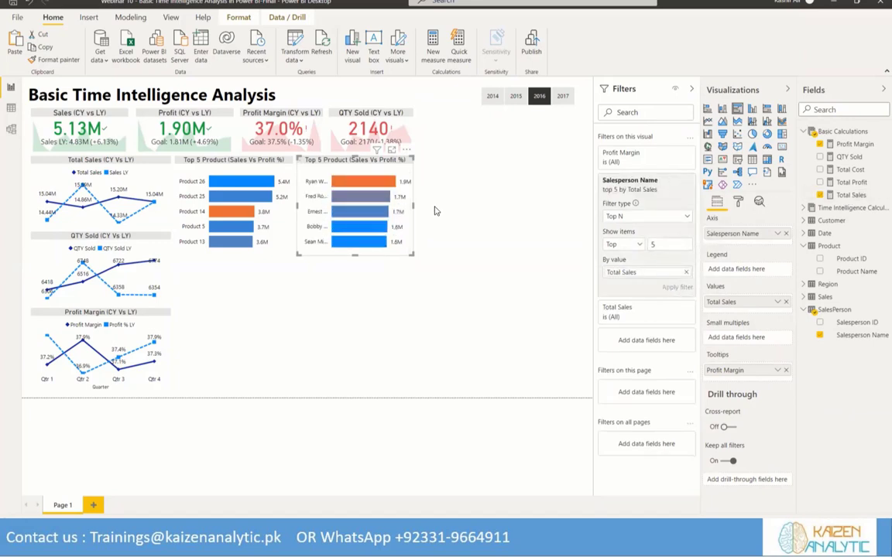
Review the salesperson chart's data color rule and check the sales and profit margin tooltips of its bars
{"action": "left_click", "coordinate": [738, 202]}
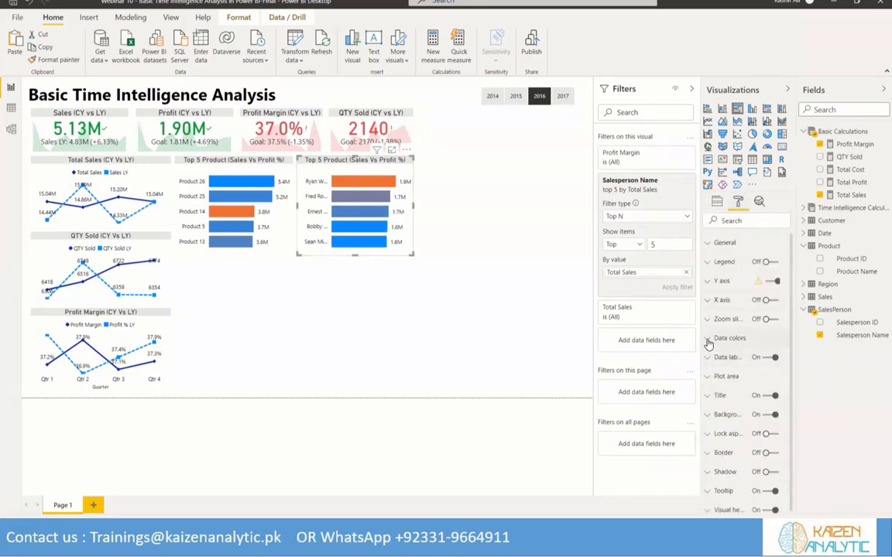
{"action": "left_click", "coordinate": [708, 338]}
{"action": "left_click", "coordinate": [721, 370]}
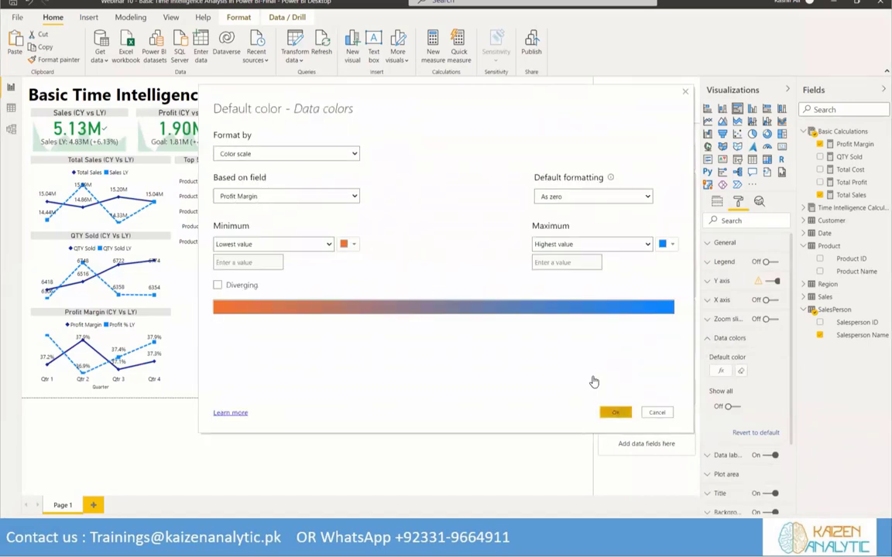
{"action": "left_click", "coordinate": [616, 412]}
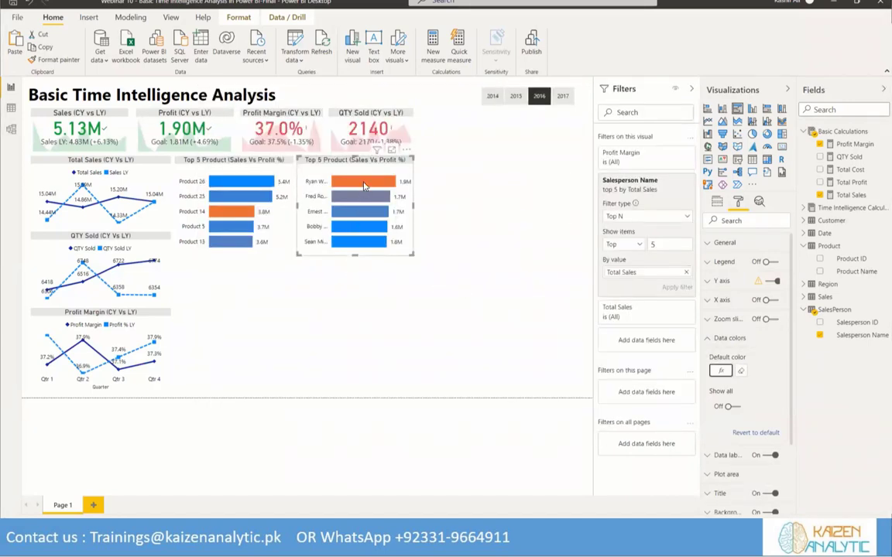
{"action": "mouse_move", "coordinate": [364, 186]}
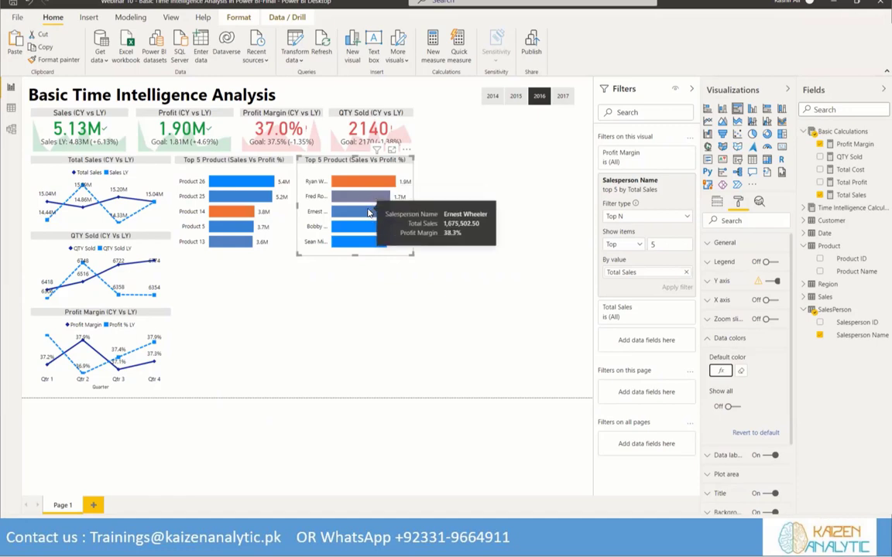
{"action": "mouse_move", "coordinate": [370, 244]}
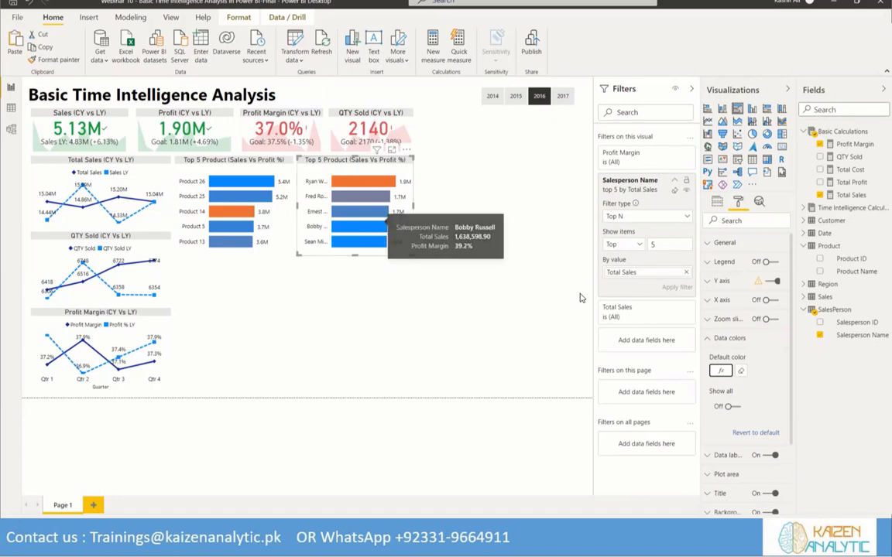
Duplicate the top five product and salesperson charts together and place the copies directly below the originals
{"action": "left_click", "coordinate": [521, 277]}
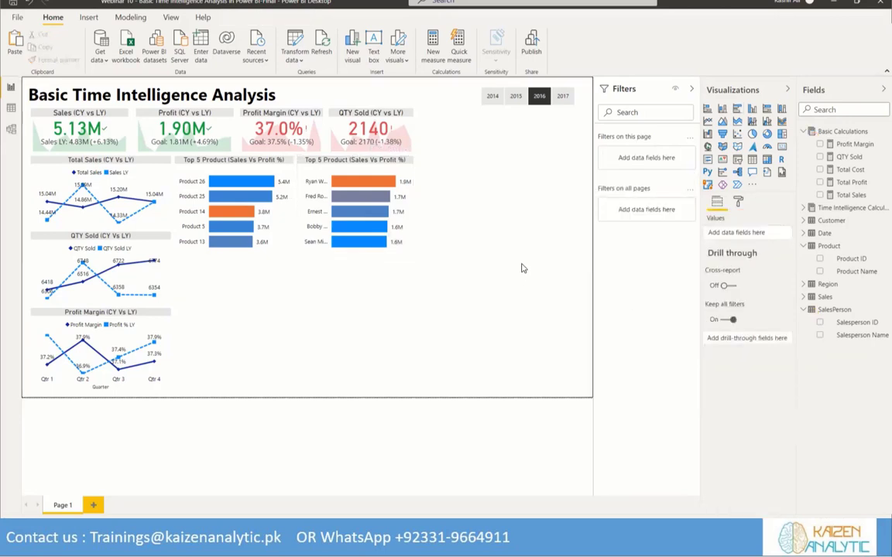
{"action": "left_click", "coordinate": [242, 165]}
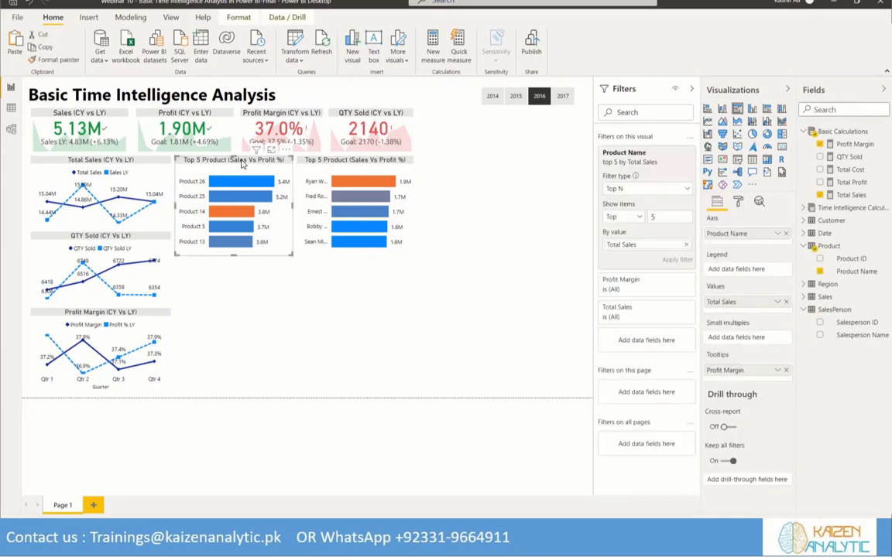
{"action": "left_click", "coordinate": [325, 160], "text": "ctrl"}
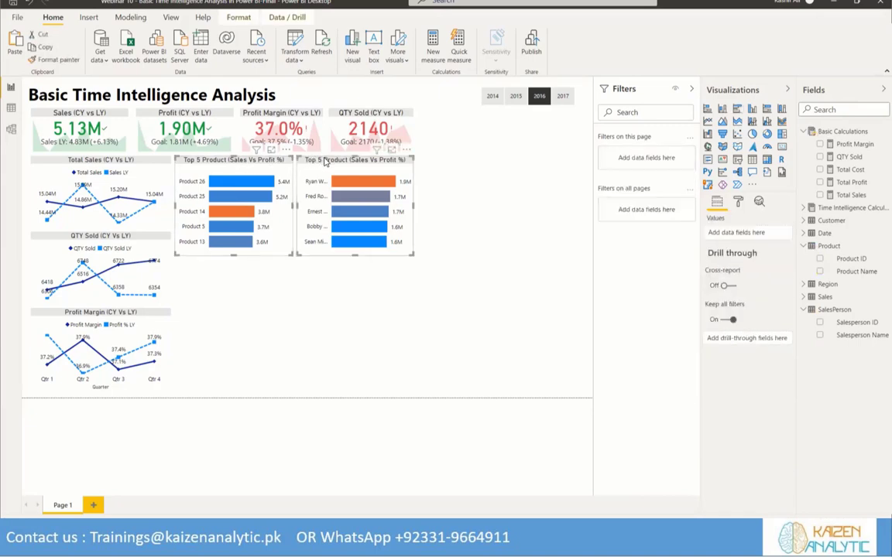
{"action": "left_click_drag", "start_coordinate": [326, 160], "coordinate": [330, 165]}
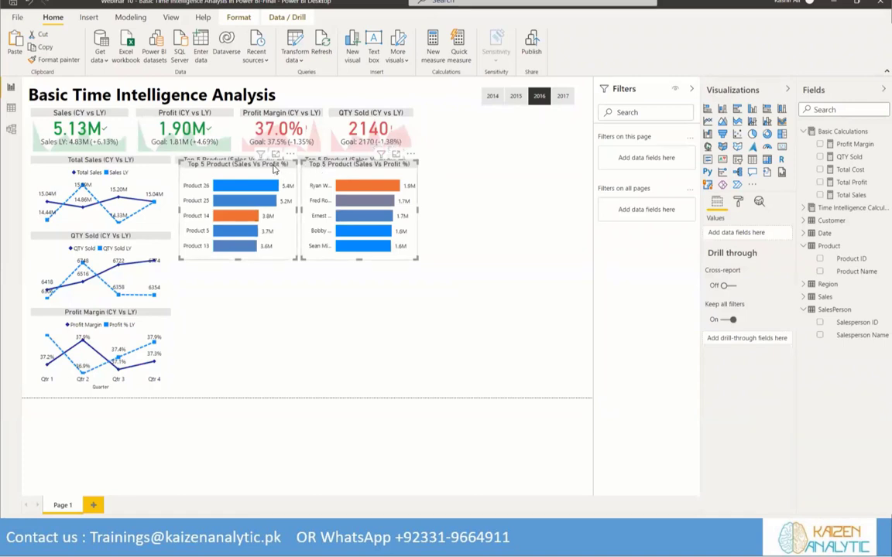
{"action": "left_click_drag", "start_coordinate": [273, 169], "coordinate": [270, 301]}
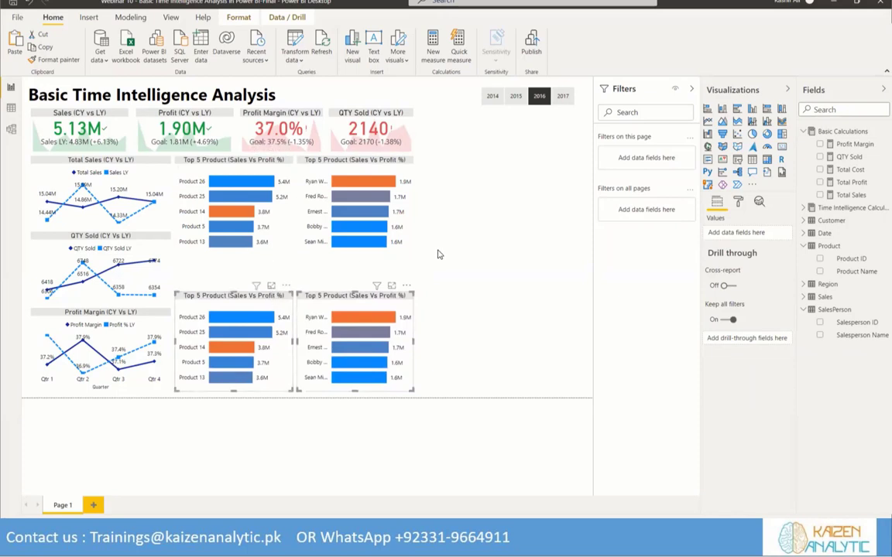
Turn on the legend for the upper product chart and extend the chart slightly downward
{"action": "left_click", "coordinate": [254, 158]}
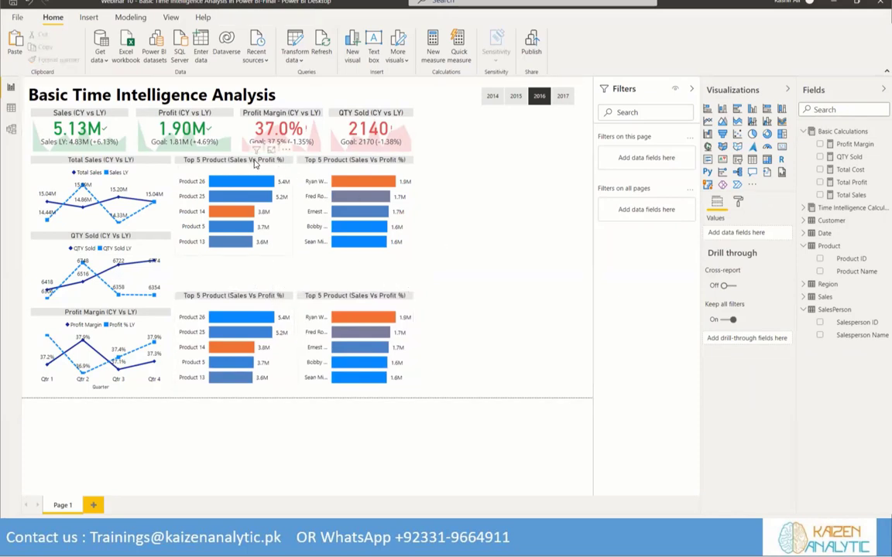
{"action": "left_click", "coordinate": [254, 161]}
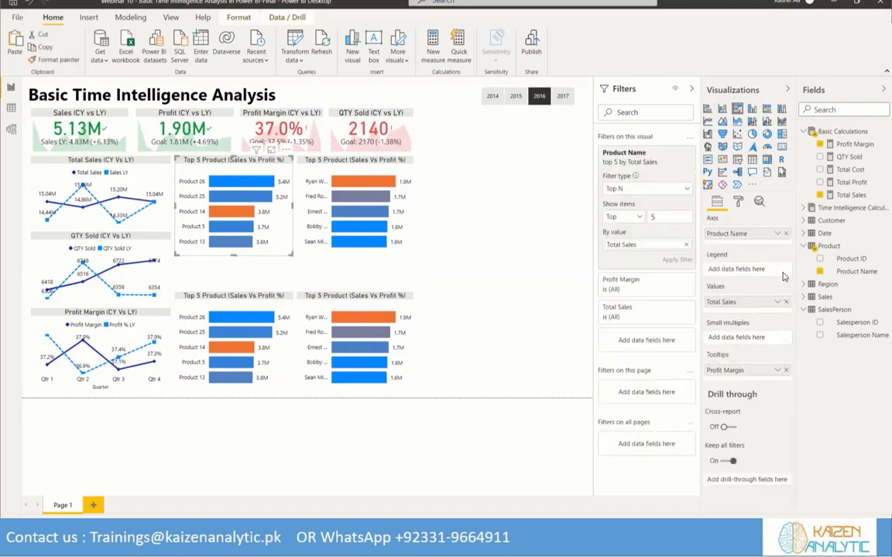
{"action": "left_click", "coordinate": [738, 201]}
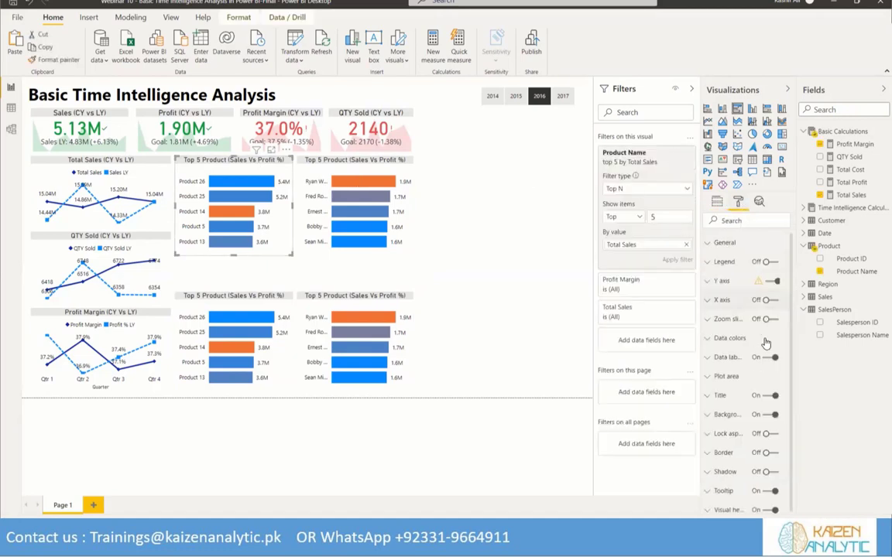
{"action": "left_click", "coordinate": [769, 262]}
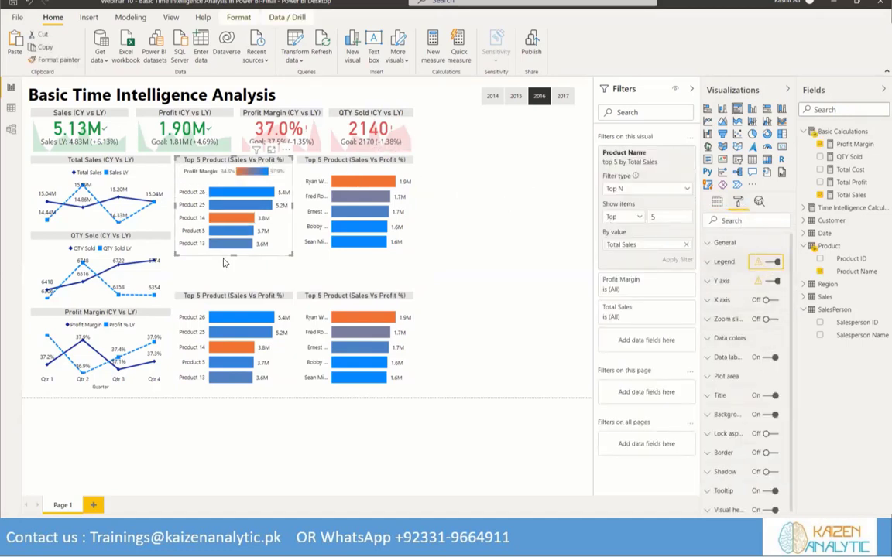
{"action": "left_click_drag", "start_coordinate": [232, 255], "coordinate": [233, 264]}
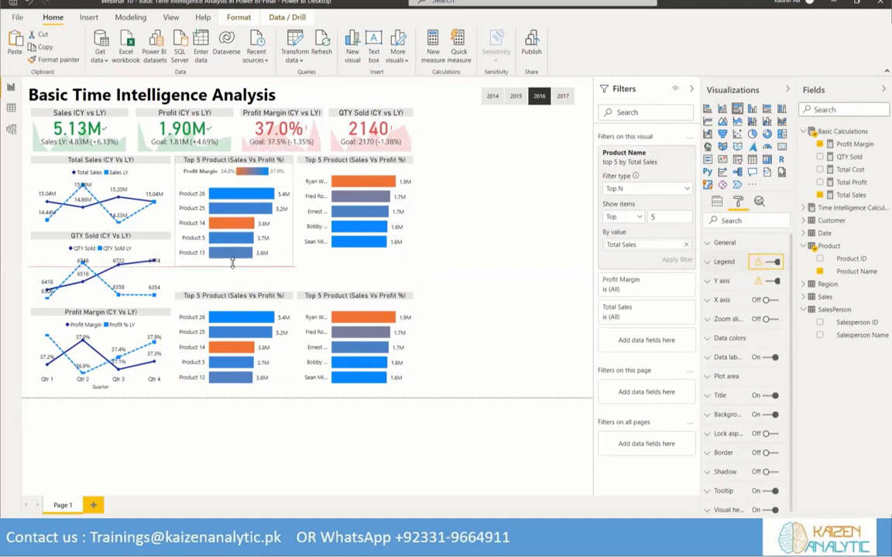
Turn on the legend for the upper salesperson chart and extend it downward to match the product chart beside it
{"action": "left_click", "coordinate": [358, 162]}
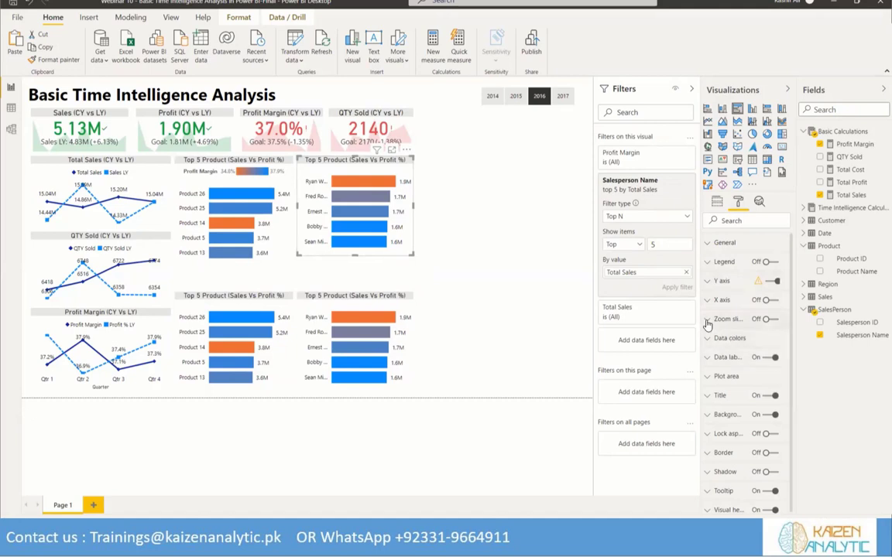
{"action": "left_click", "coordinate": [776, 263]}
{"action": "left_click_drag", "start_coordinate": [355, 255], "coordinate": [353, 277]}
Stretch the duplicate salesperson and product charts upward so their top edges line up below the originals
{"action": "left_click", "coordinate": [353, 294]}
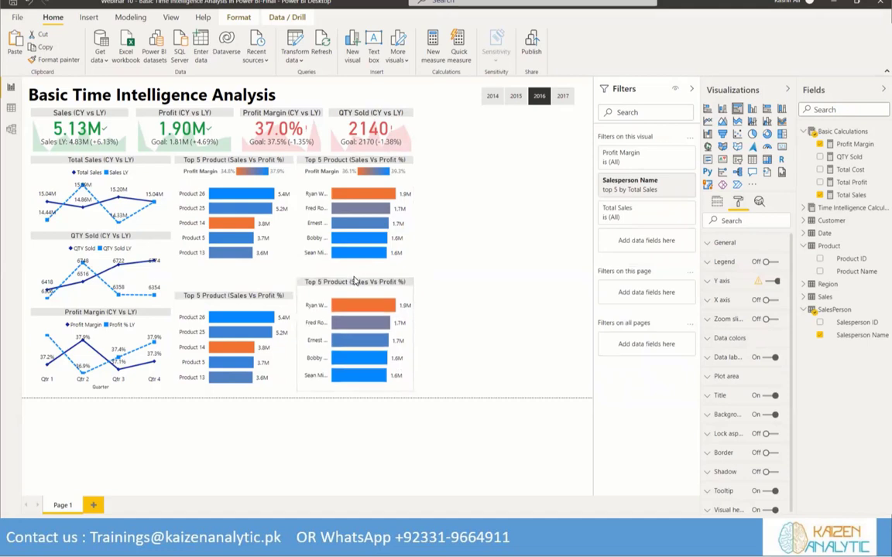
{"action": "left_click", "coordinate": [242, 296]}
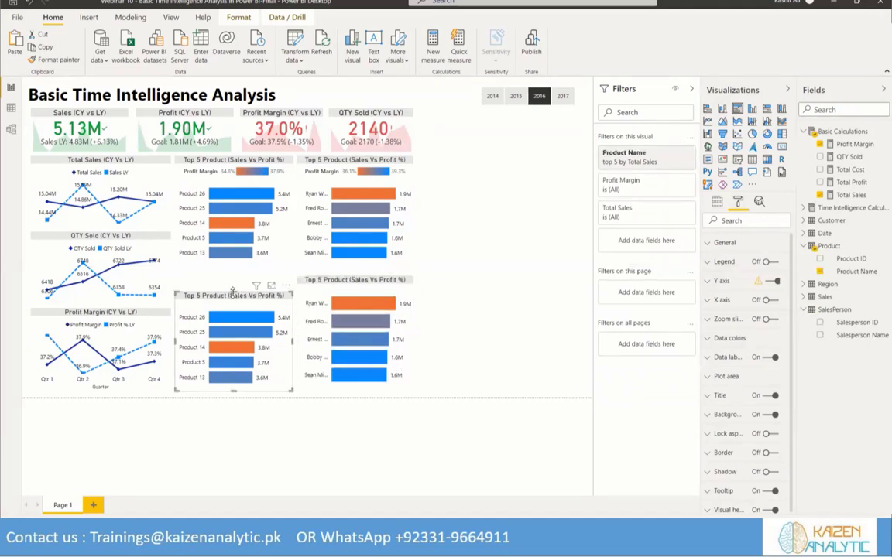
{"action": "left_click_drag", "start_coordinate": [232, 292], "coordinate": [232, 277]}
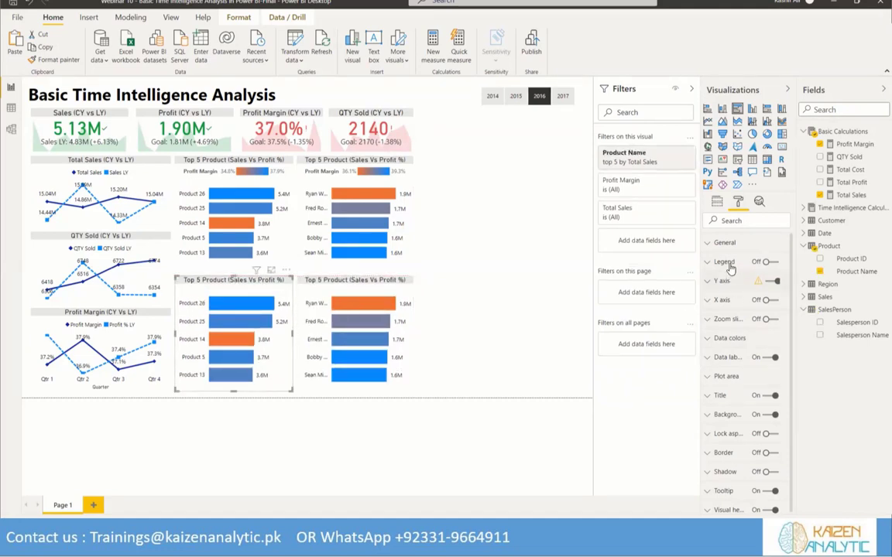
Turn on the legend for both duplicate charts in the lower row
{"action": "left_click", "coordinate": [768, 263]}
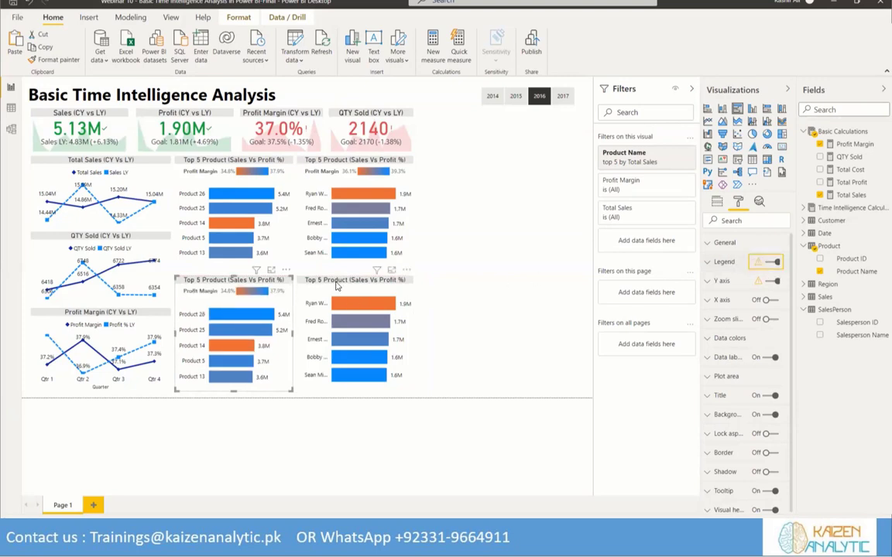
{"action": "left_click", "coordinate": [364, 310]}
{"action": "left_click", "coordinate": [768, 262]}
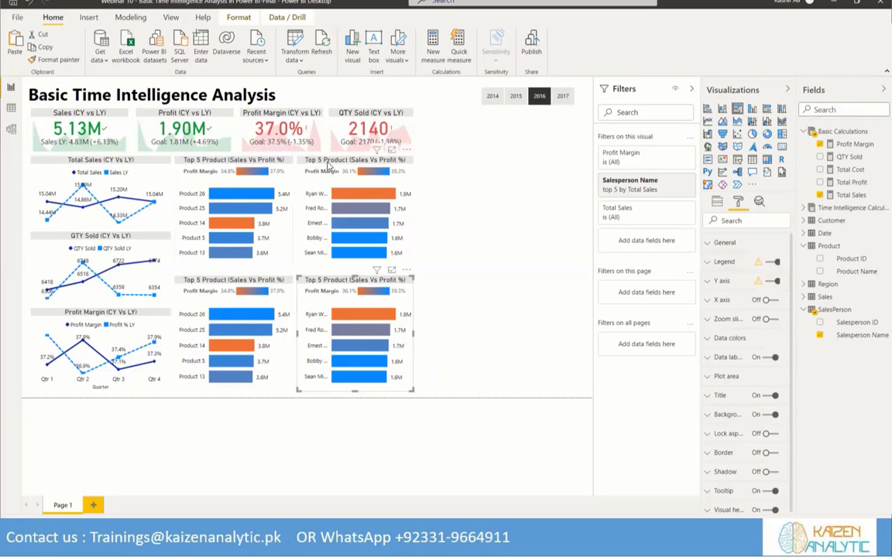
Change the upper salesperson chart's title to "Top 5 Sales Person (Sales Vs Profit %)"
{"action": "left_click", "coordinate": [298, 152]}
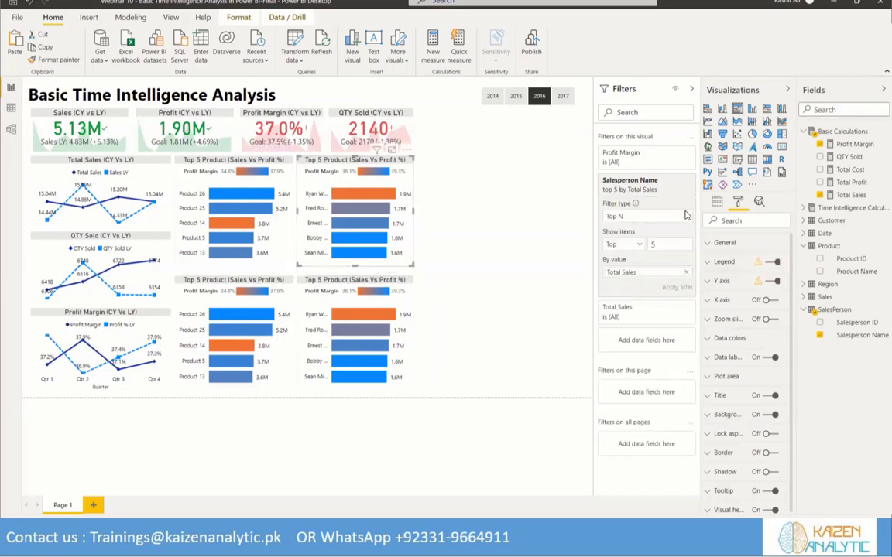
{"action": "left_click", "coordinate": [720, 395]}
{"action": "left_click_drag", "start_coordinate": [729, 426], "coordinate": [746, 427]}
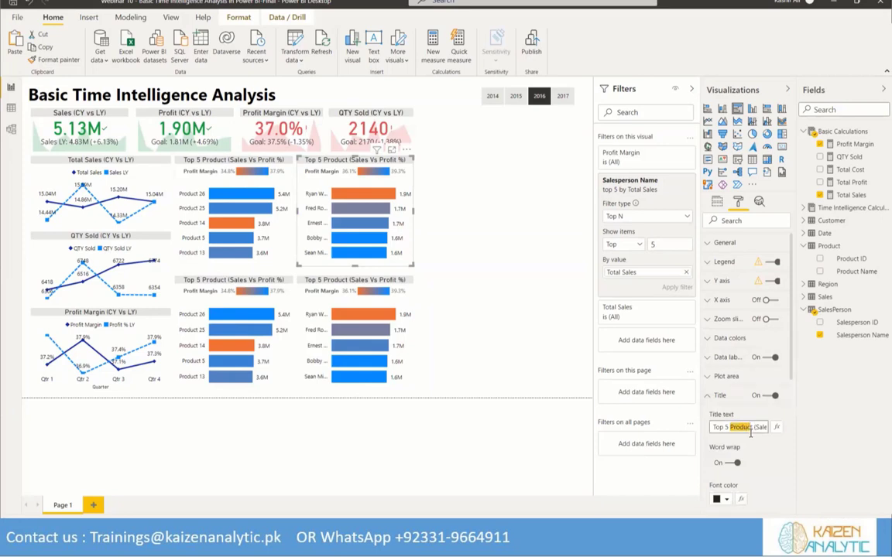
{"action": "type", "text": "Sales Person"}
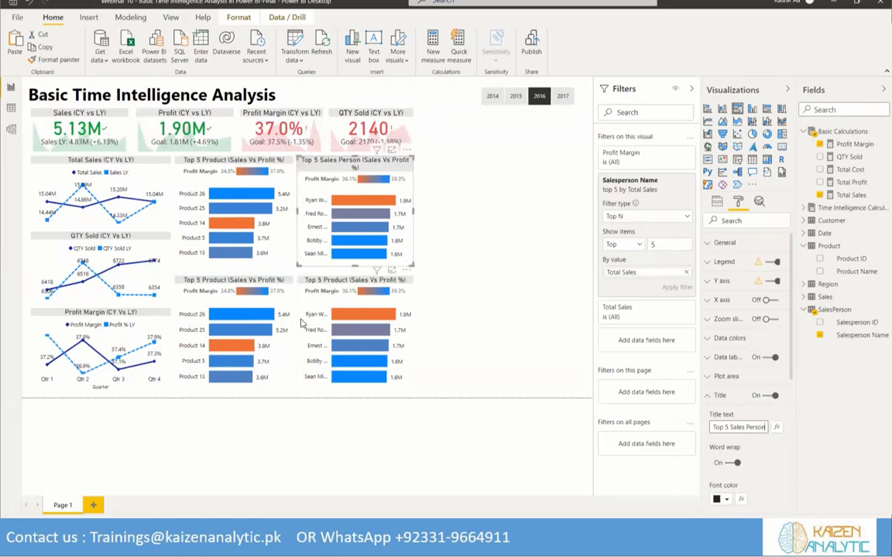
Change the lower product chart's title to "Top 5 Product (Sales LY Vs Profit % LY)"
{"action": "left_click", "coordinate": [312, 281]}
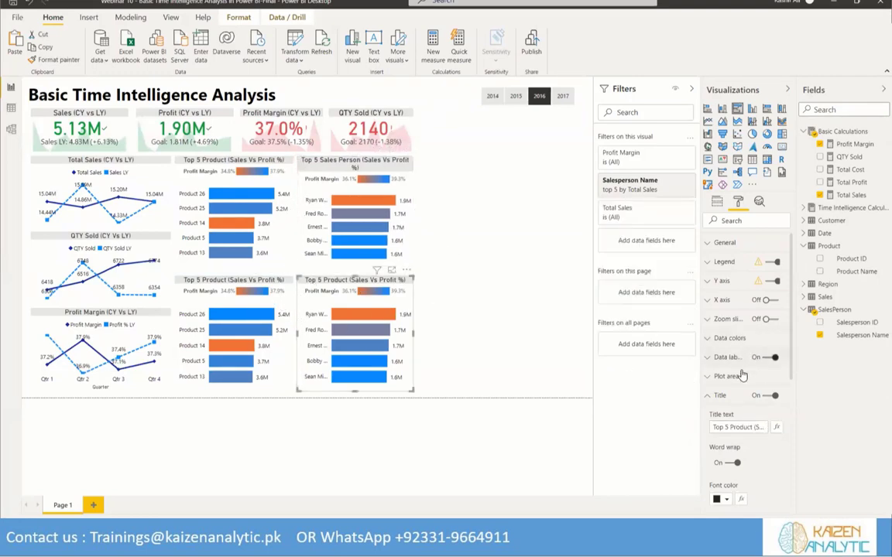
{"action": "left_click", "coordinate": [227, 283]}
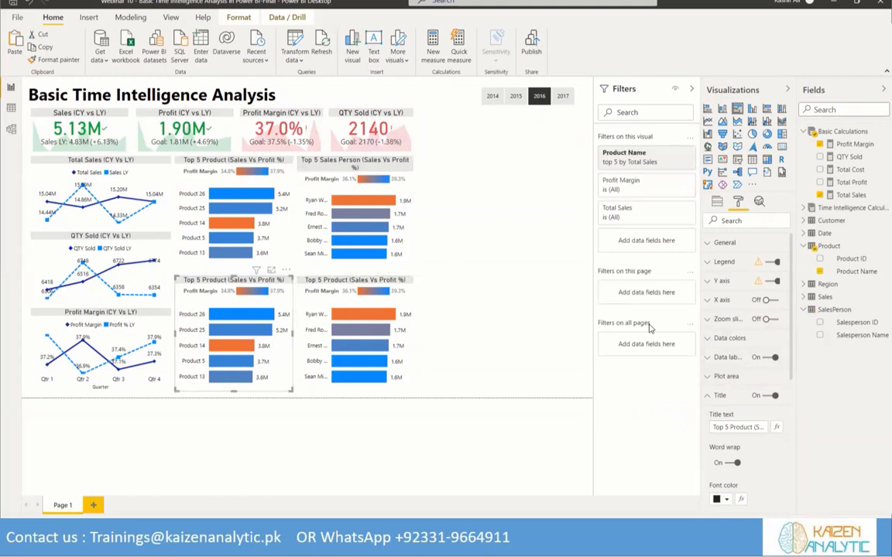
{"action": "left_click", "coordinate": [755, 428]}
{"action": "key", "text": "Right"}
{"action": "key", "text": "Right"}
{"action": "key", "text": "Right"}
{"action": "key", "text": "Right"}
{"action": "key", "text": "Right"}
{"action": "key", "text": "Right"}
{"action": "key", "text": "Right"}
{"action": "key", "text": "Right"}
{"action": "key", "text": "Right"}
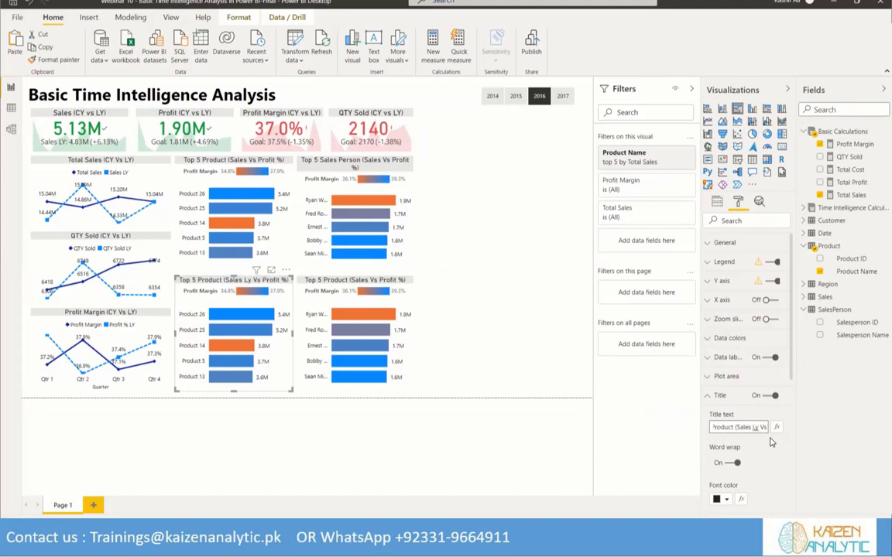
{"action": "key", "text": "Right"}
{"action": "key", "text": "Right"}
{"action": "key", "text": "Right"}
{"action": "key", "text": "Right"}
{"action": "key", "text": "Right"}
{"action": "key", "text": "Right"}
{"action": "key", "text": "Right"}
{"action": "key", "text": "Right"}
{"action": "key", "text": "Right"}
{"action": "key", "text": "Right"}
{"action": "type", "text": "LY"}
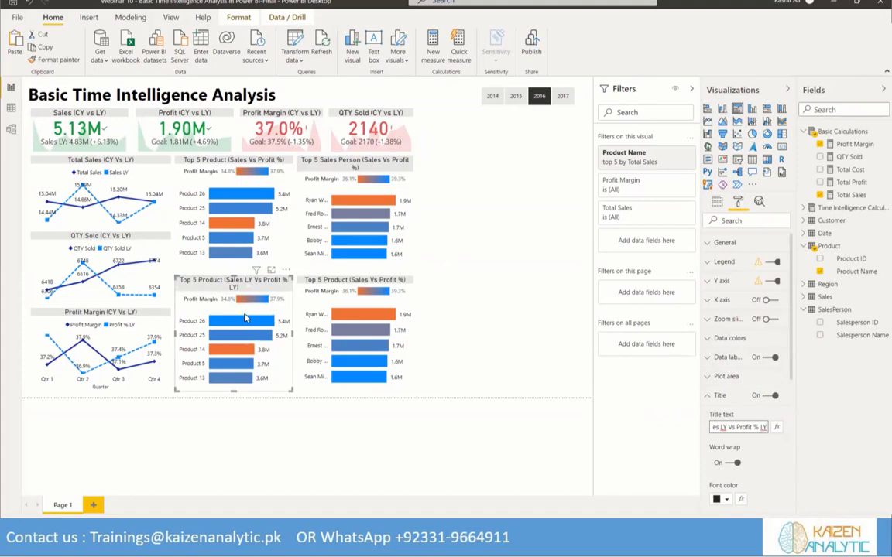
Replace the lower product chart's value field with Sales LY and its tooltip field with Profit % LY
{"action": "left_click", "coordinate": [716, 201]}
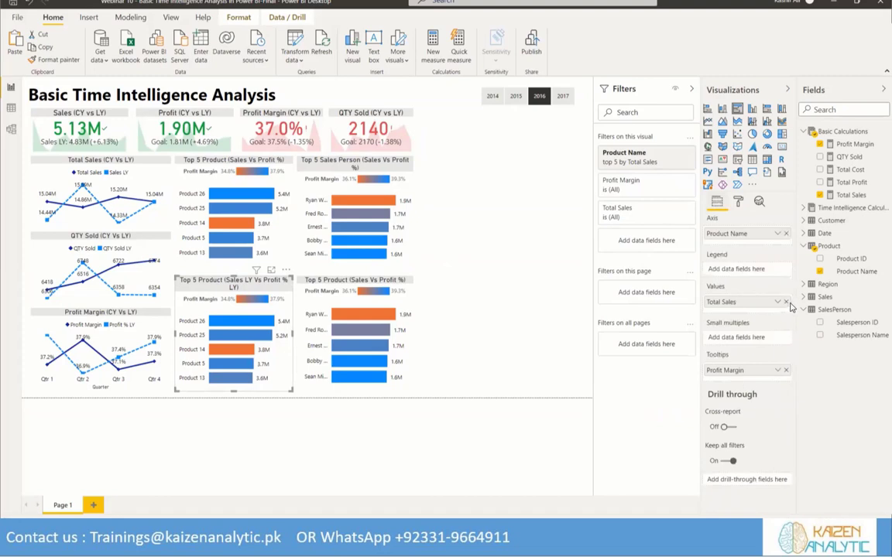
{"action": "left_click", "coordinate": [786, 302]}
{"action": "left_click", "coordinate": [786, 365]}
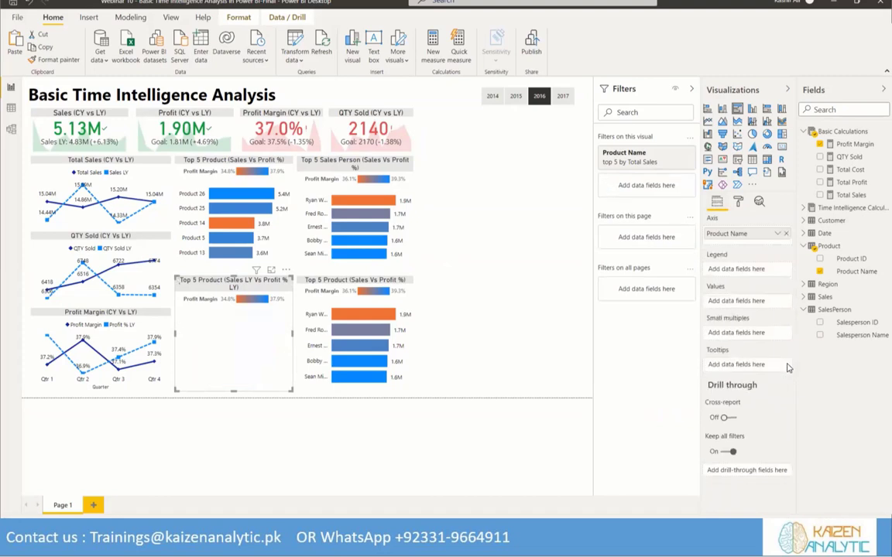
{"action": "left_click", "coordinate": [804, 208]}
{"action": "mouse_move", "coordinate": [849, 259]}
{"action": "left_mouse_down"}
{"action": "mouse_move", "coordinate": [763, 250]}
{"action": "mouse_move", "coordinate": [743, 282]}
{"action": "mouse_move", "coordinate": [749, 301]}
{"action": "left_mouse_up"}
{"action": "left_click_drag", "start_coordinate": [847, 222], "coordinate": [734, 372]}
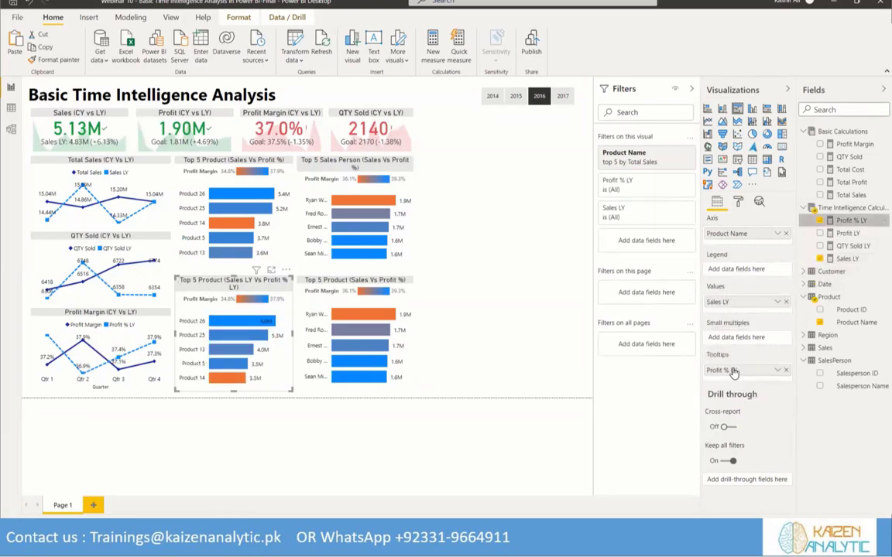
Change the lower product chart's Top N filter to rank the top 5 products by Sales LY
{"action": "left_click", "coordinate": [673, 156]}
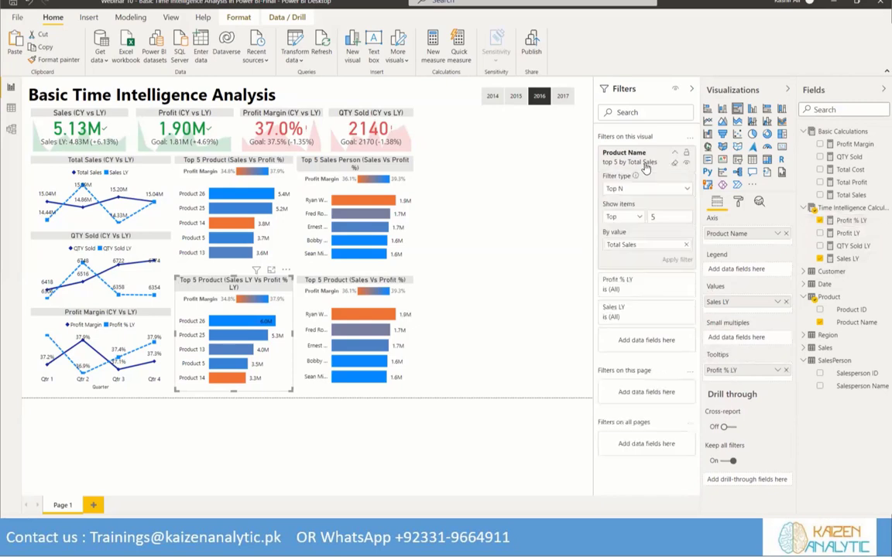
{"action": "left_click", "coordinate": [686, 245]}
{"action": "left_click_drag", "start_coordinate": [845, 259], "coordinate": [664, 244]}
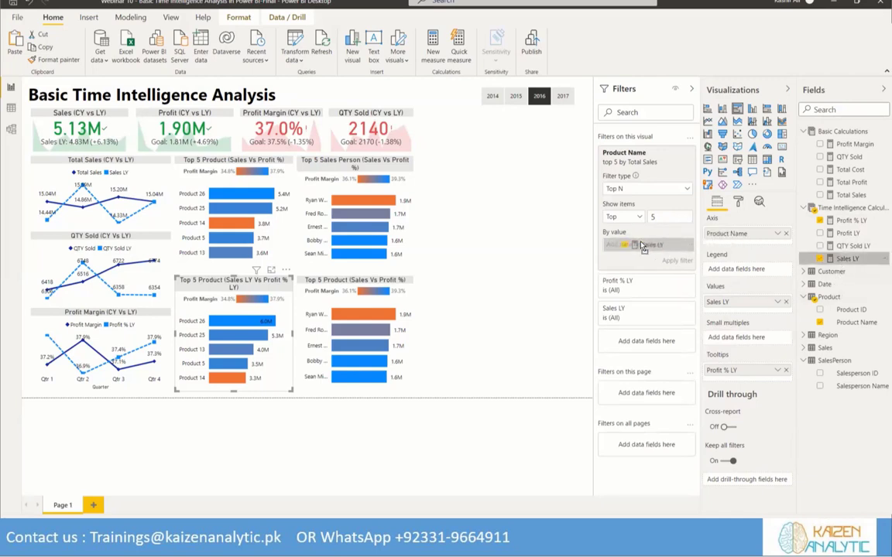
{"action": "left_click", "coordinate": [677, 260]}
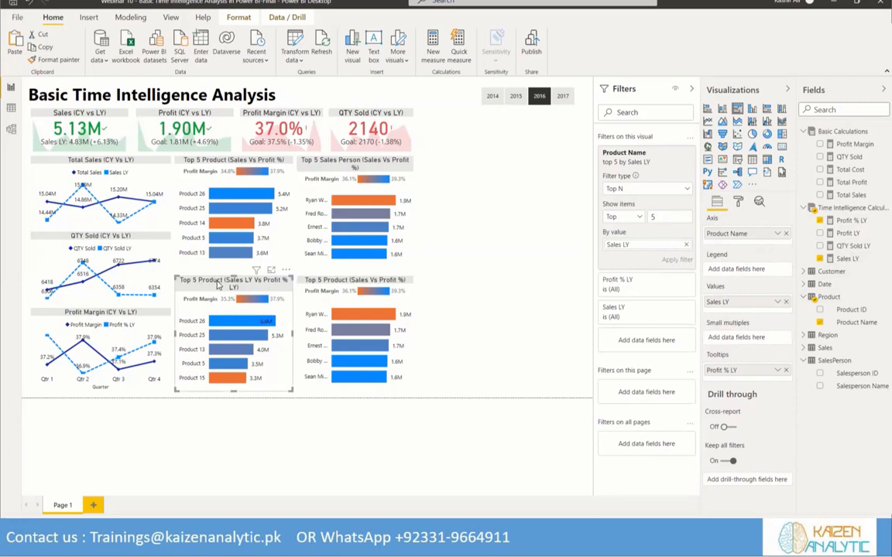
Base the lower product chart's data color scale on the Profit % LY measure
{"action": "left_click", "coordinate": [738, 201]}
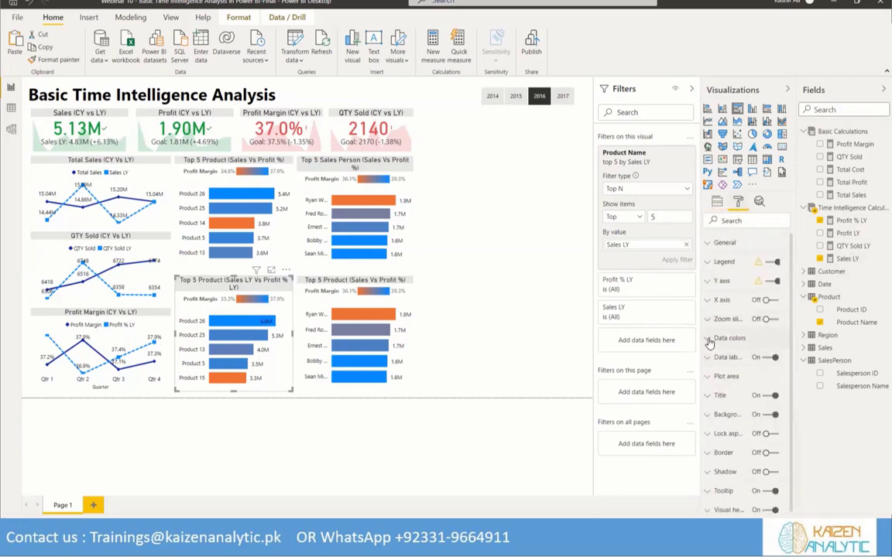
{"action": "left_click", "coordinate": [724, 339]}
{"action": "left_click", "coordinate": [718, 371]}
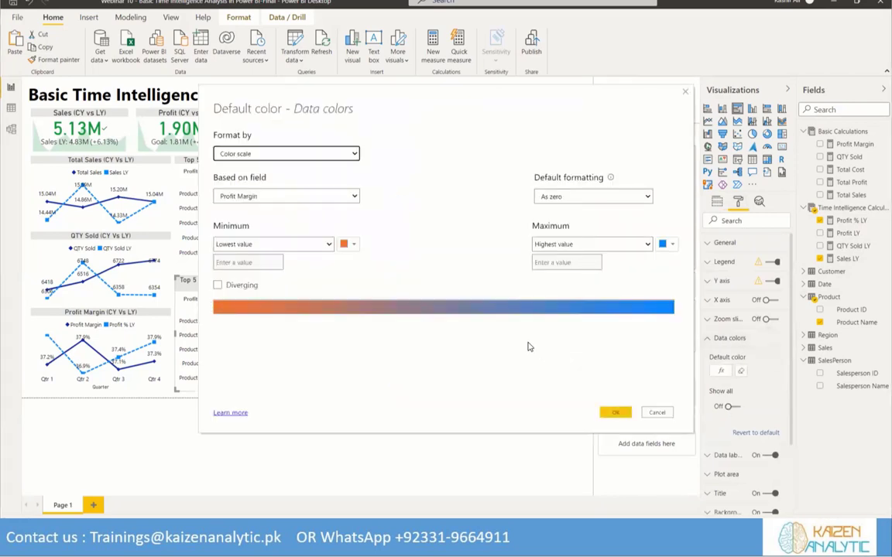
{"action": "left_click", "coordinate": [355, 197]}
{"action": "left_click", "coordinate": [224, 248]}
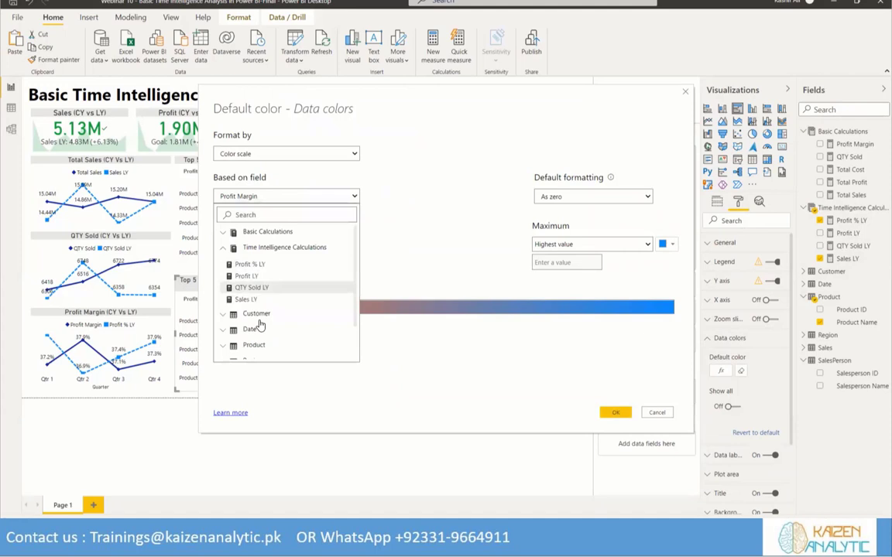
{"action": "left_click", "coordinate": [249, 264]}
{"action": "left_click", "coordinate": [611, 413]}
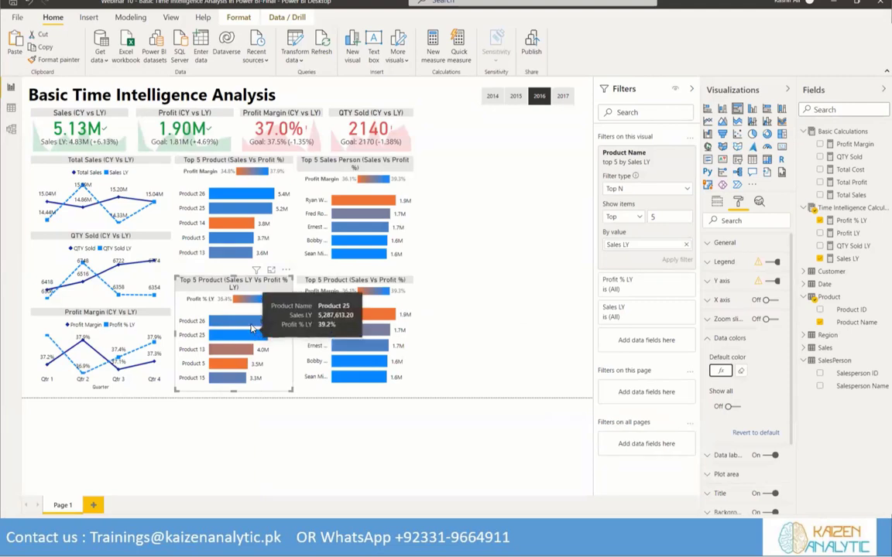
Compare the bar tooltips of the upper and lower product charts for current and last-year sales and margin
{"action": "mouse_move", "coordinate": [252, 324]}
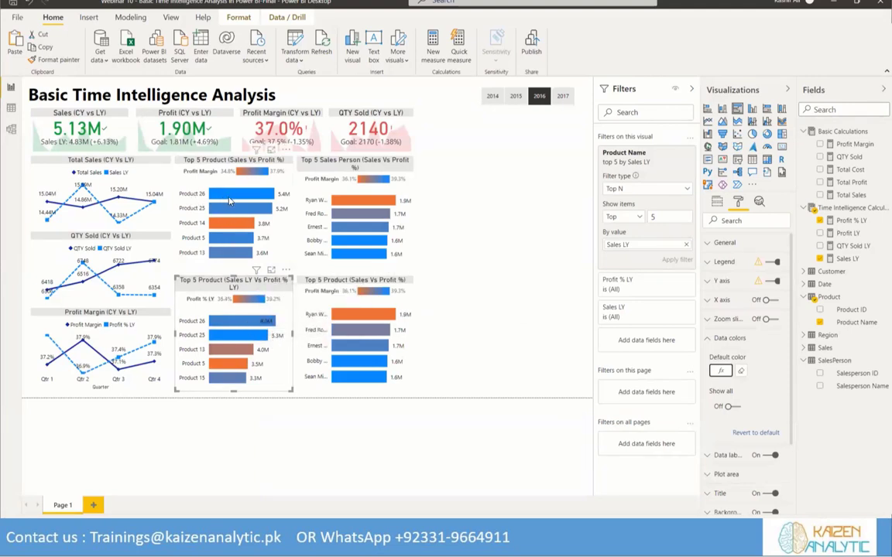
{"action": "mouse_move", "coordinate": [229, 201]}
{"action": "mouse_move", "coordinate": [221, 324]}
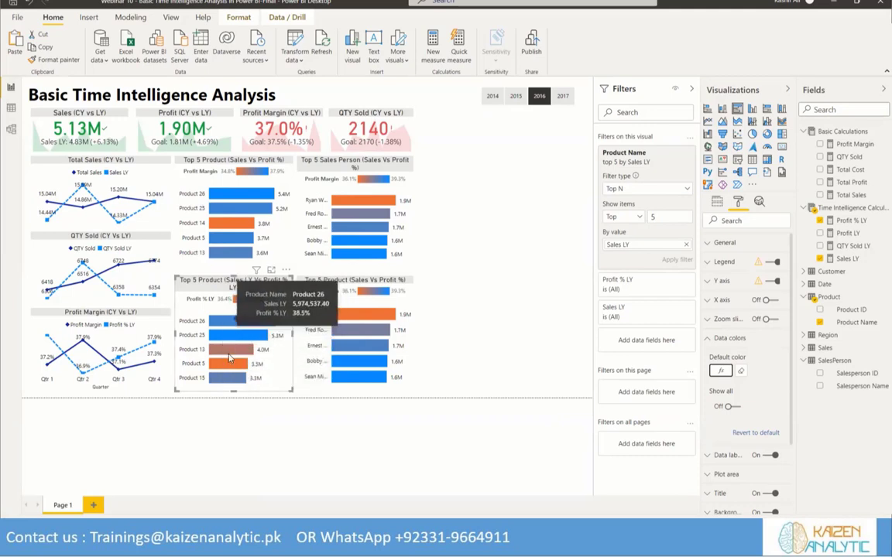
Replace the lower salesperson chart's value field with Sales LY and its tooltip field with Profit % LY
{"action": "mouse_move", "coordinate": [219, 368]}
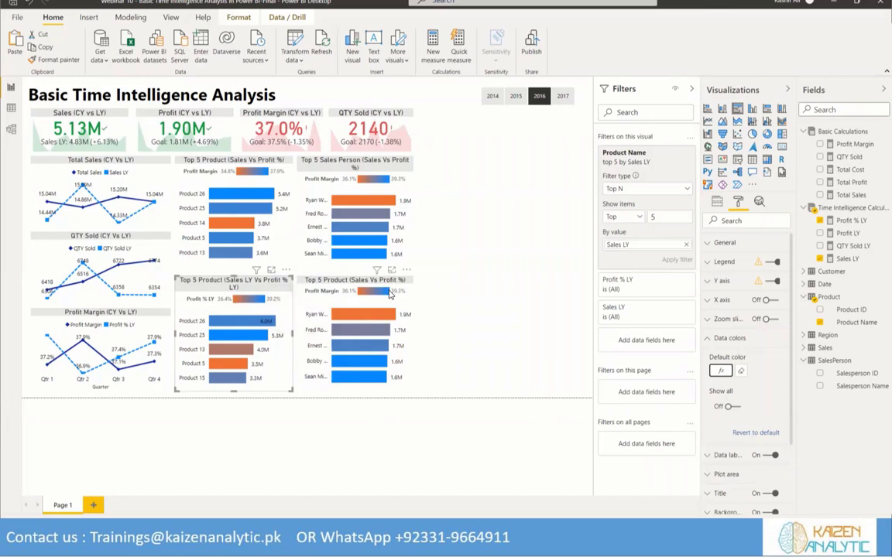
{"action": "left_click", "coordinate": [359, 282]}
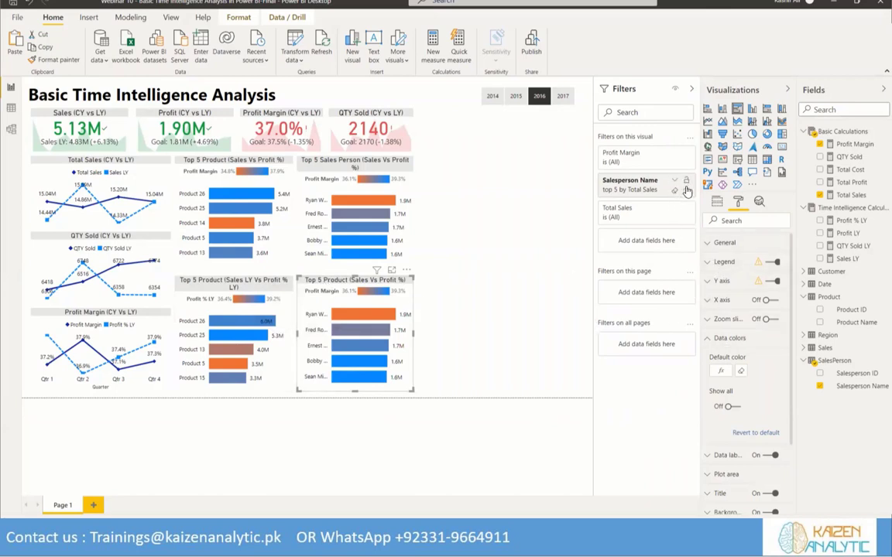
{"action": "left_click", "coordinate": [718, 202]}
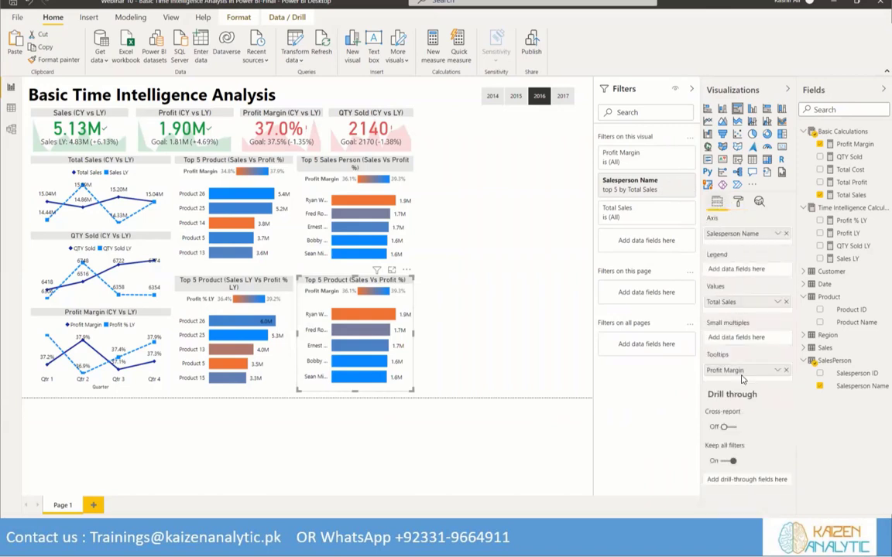
{"action": "left_click", "coordinate": [785, 302]}
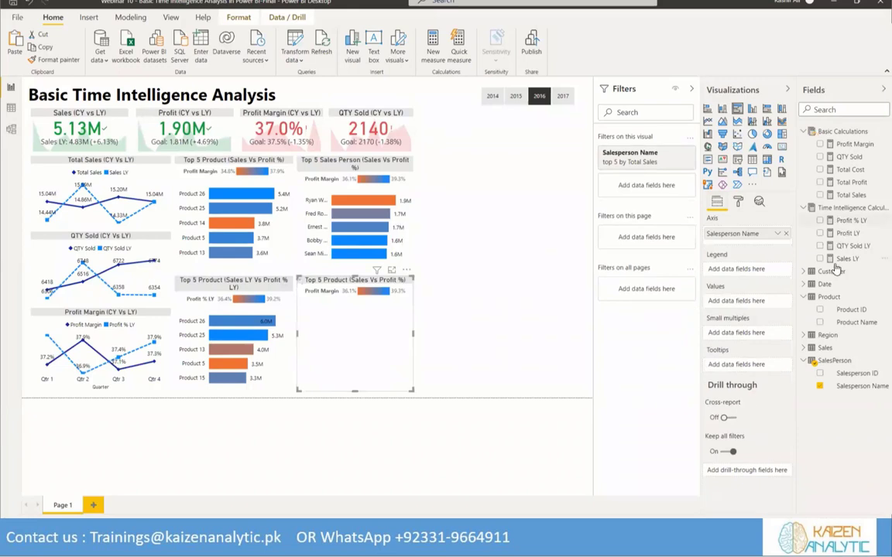
{"action": "left_click", "coordinate": [841, 259]}
{"action": "left_click_drag", "start_coordinate": [850, 226], "coordinate": [739, 370]}
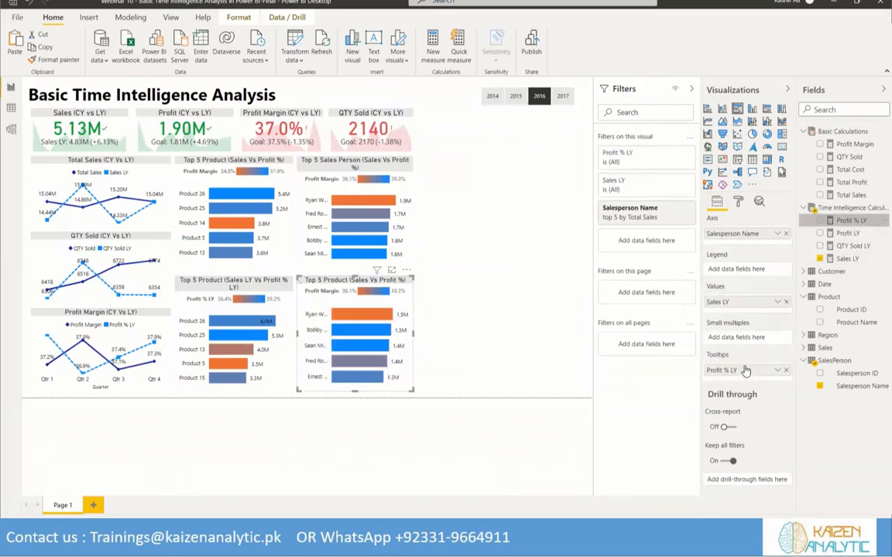
Change the lower salesperson chart's Top N filter to rank the top 5 salespeople by Sales LY
{"action": "left_click", "coordinate": [674, 209]}
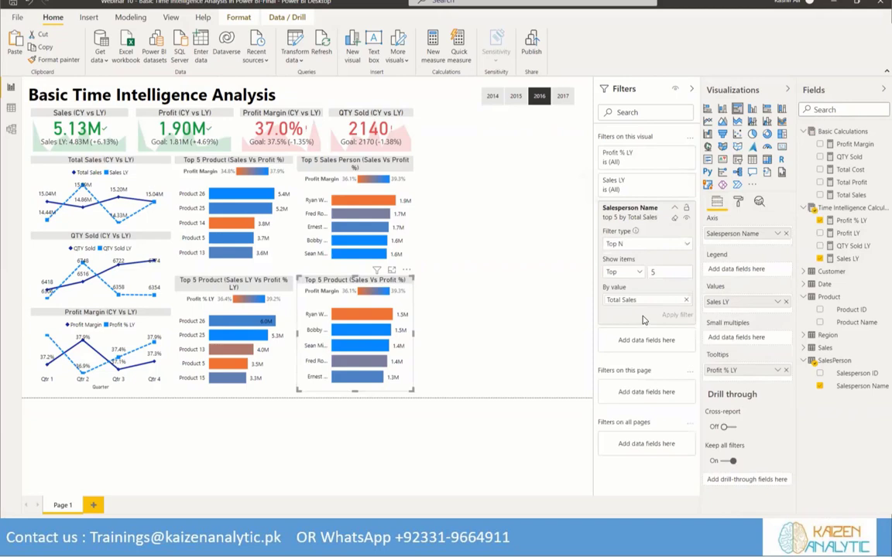
{"action": "left_click", "coordinate": [686, 302]}
{"action": "left_click_drag", "start_coordinate": [652, 288], "coordinate": [649, 299]}
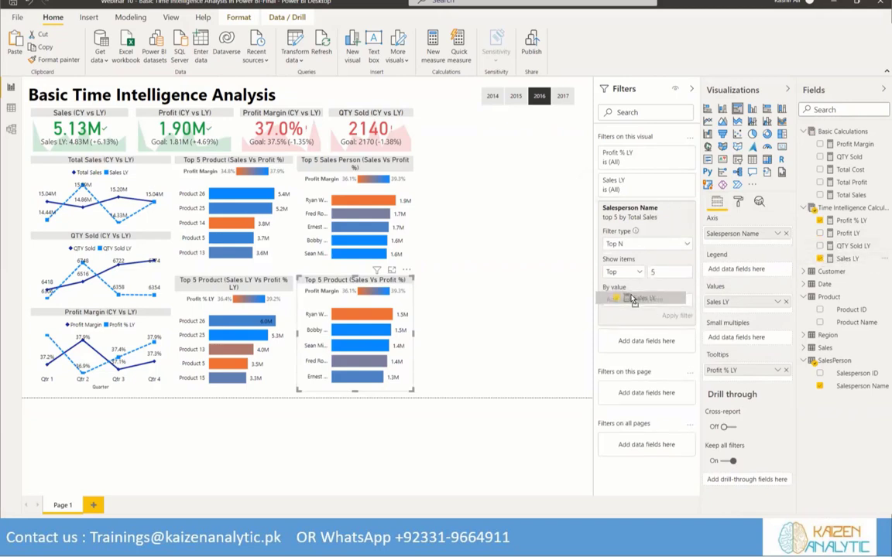
{"action": "left_click", "coordinate": [675, 317]}
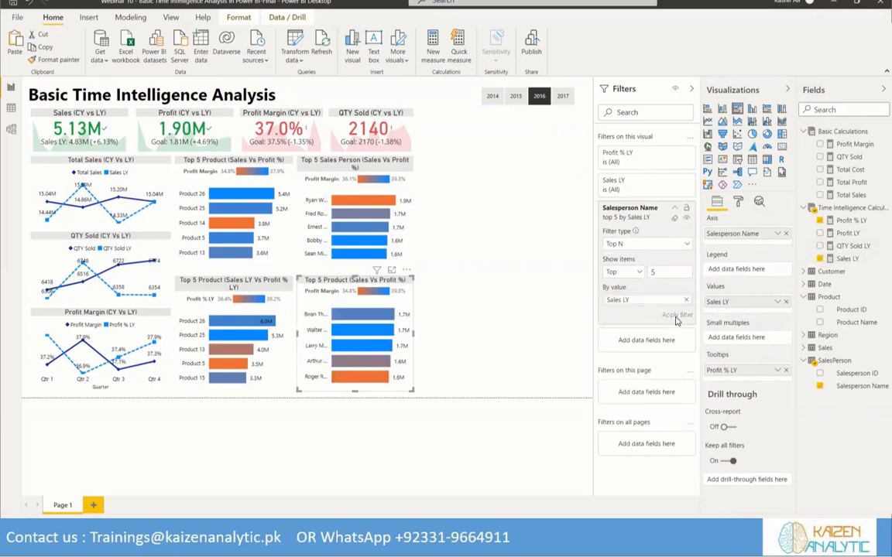
Base the lower salesperson chart's data color scale on the Profit % LY measure
{"action": "left_click", "coordinate": [738, 203]}
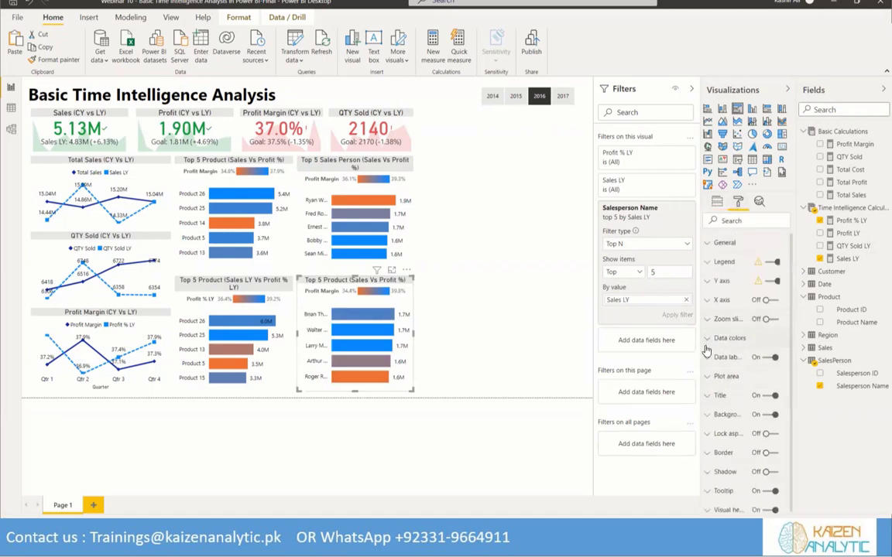
{"action": "left_click", "coordinate": [729, 338]}
{"action": "left_click", "coordinate": [721, 370]}
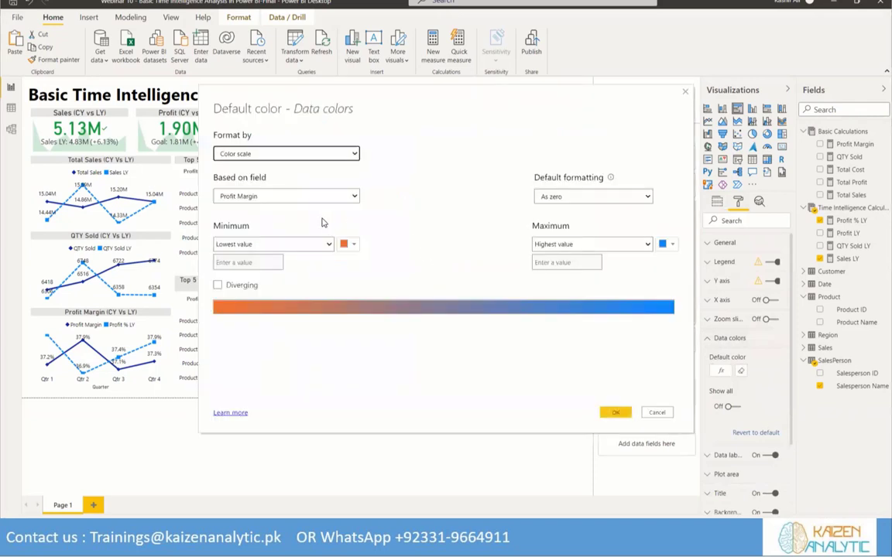
{"action": "left_click", "coordinate": [350, 198]}
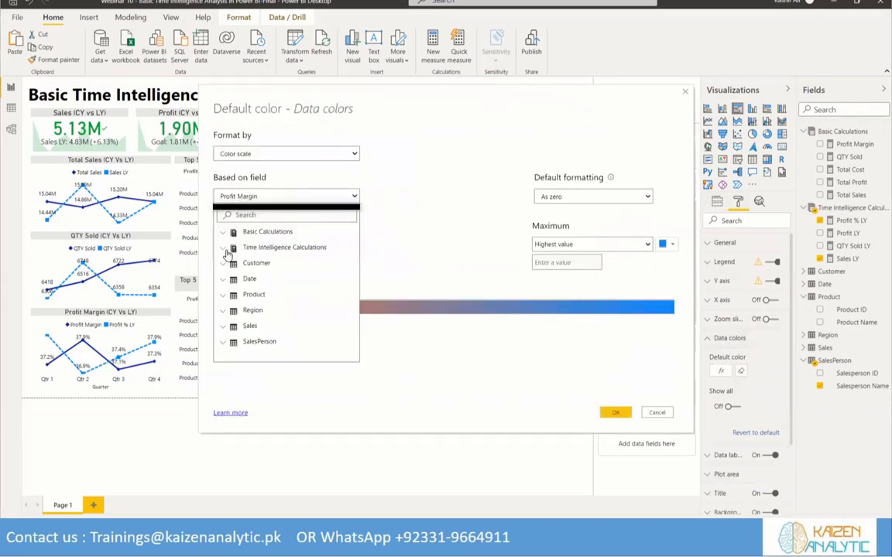
{"action": "left_click", "coordinate": [259, 264]}
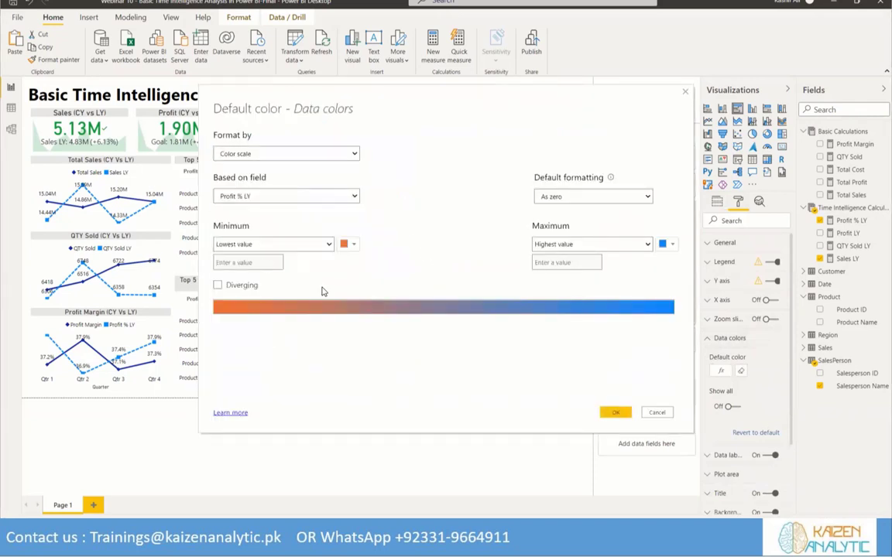
{"action": "left_click", "coordinate": [613, 413]}
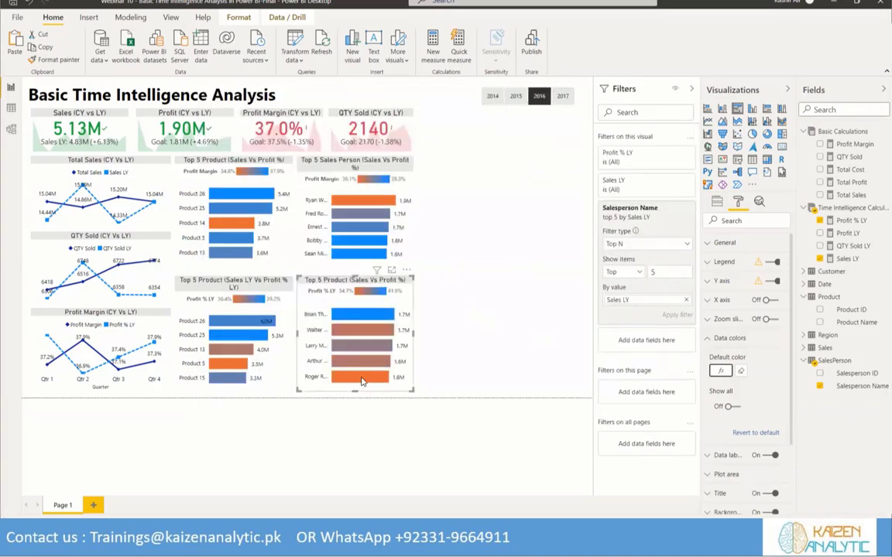
{"action": "mouse_move", "coordinate": [368, 316]}
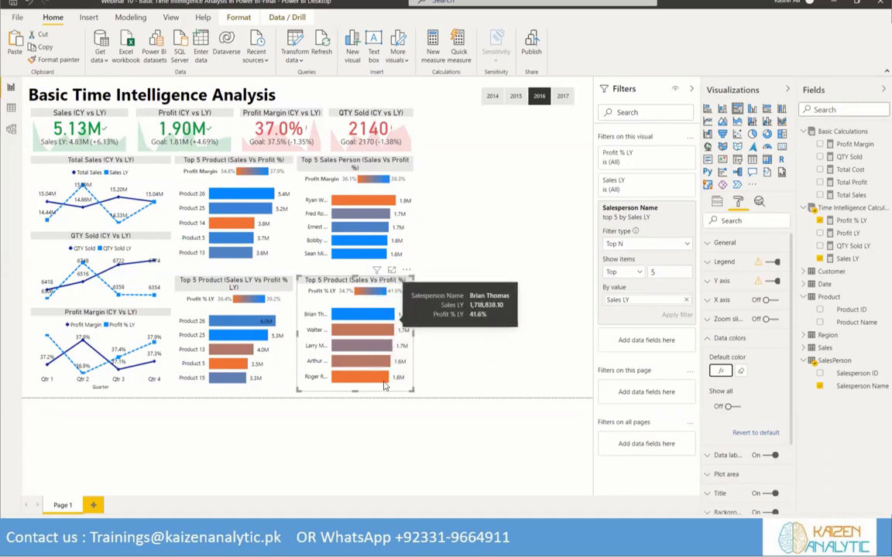
{"action": "left_click", "coordinate": [542, 313]}
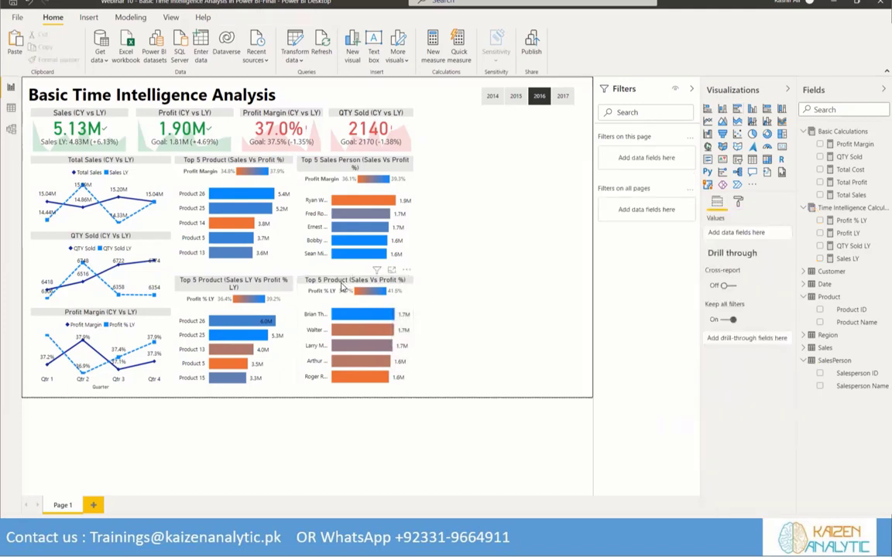
Replace "Product" with "Sales Persons" in the title text of the lower salesperson chart
{"action": "left_click", "coordinate": [740, 202]}
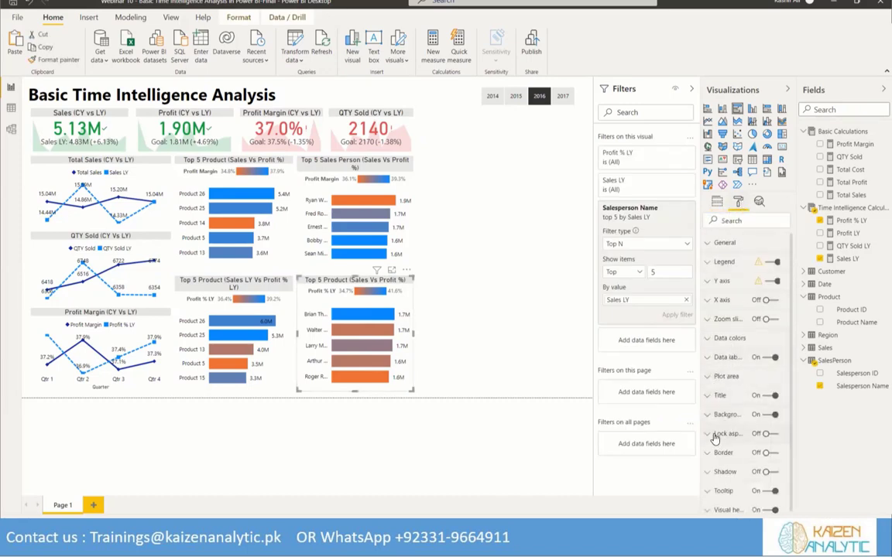
{"action": "left_click", "coordinate": [713, 395]}
{"action": "left_click", "coordinate": [731, 429]}
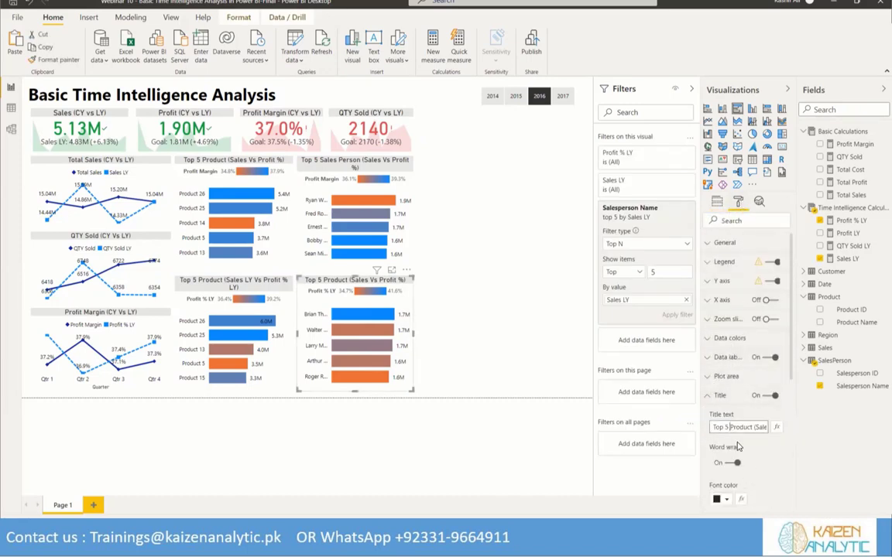
{"action": "type", "text": "Sales Pers"}
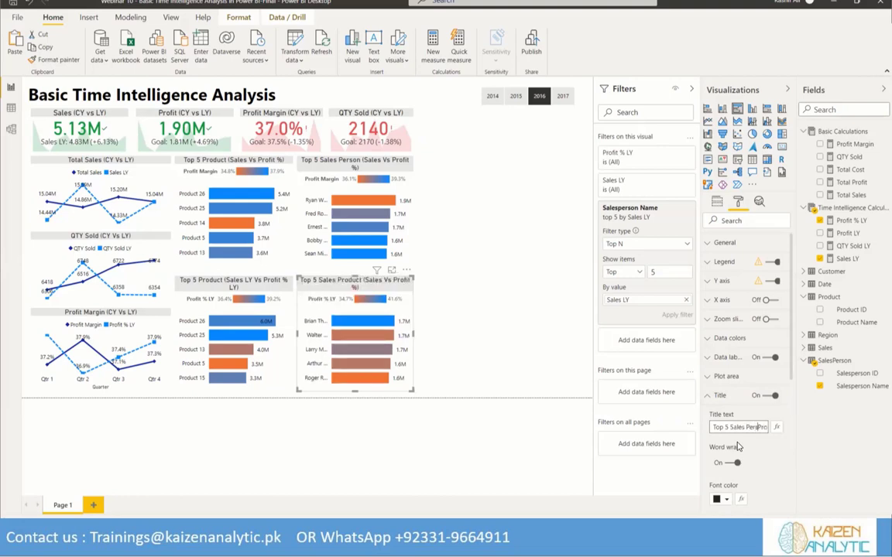
{"action": "type", "text": "ons"}
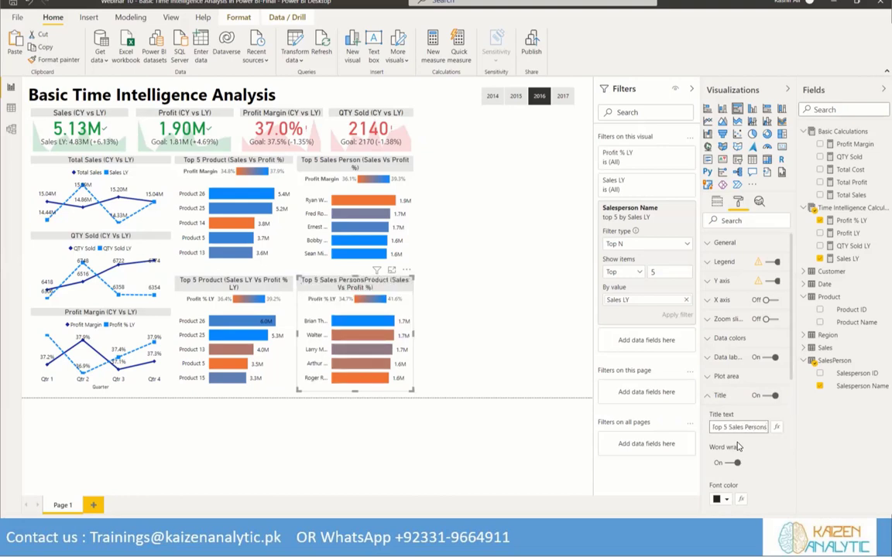
{"action": "key", "text": "Delete"}
{"action": "key", "text": "Delete"}
{"action": "key", "text": "Delete"}
{"action": "key", "text": "Delete"}
{"action": "key", "text": "Delete"}
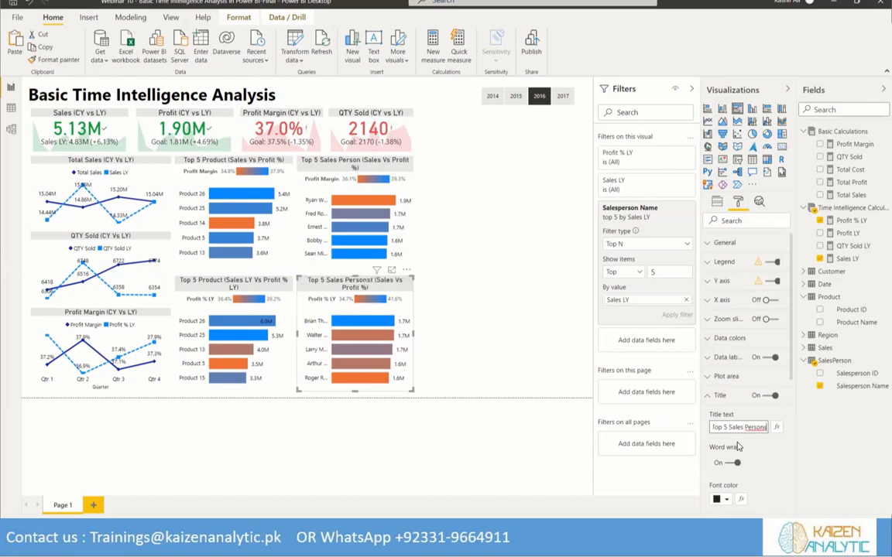
{"action": "key", "text": "Delete"}
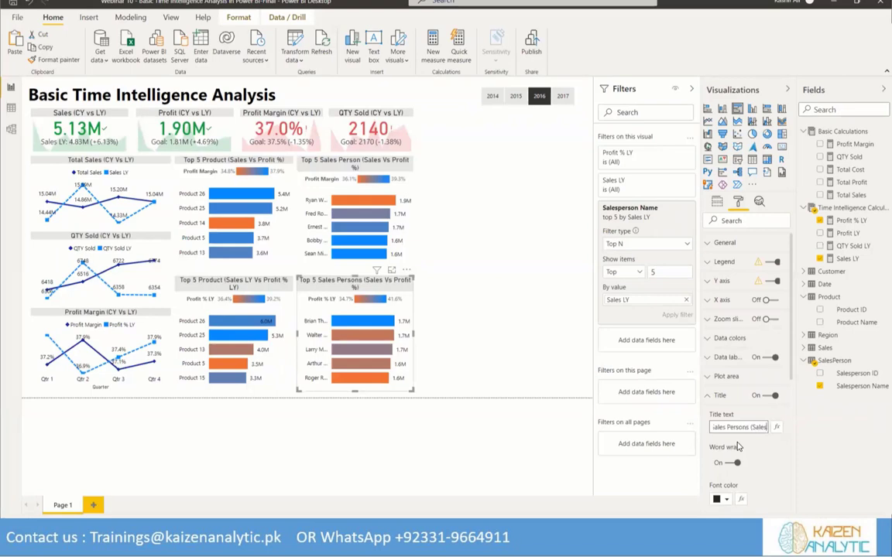
Add "LY" after both Sales and Profit % so the chart title reads "Top 5 Sales Persons (Sales LY Vs Profit % LY)"
{"action": "type", "text": "LY"}
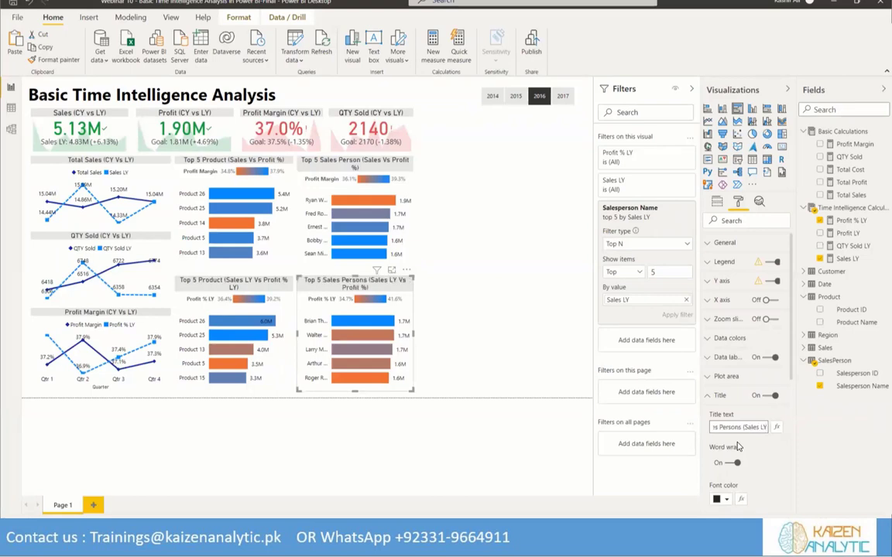
{"action": "key", "text": "Right"}
{"action": "key", "text": "Right"}
{"action": "key", "text": "Right"}
{"action": "key", "text": "Right"}
{"action": "key", "text": "Right"}
{"action": "key", "text": "Right"}
{"action": "key", "text": "Right"}
{"action": "key", "text": "Right"}
{"action": "key", "text": "Right"}
{"action": "key", "text": "Right"}
{"action": "key", "text": "Right"}
{"action": "key", "text": "Right"}
{"action": "key", "text": "Right"}
{"action": "type", "text": "LY"}
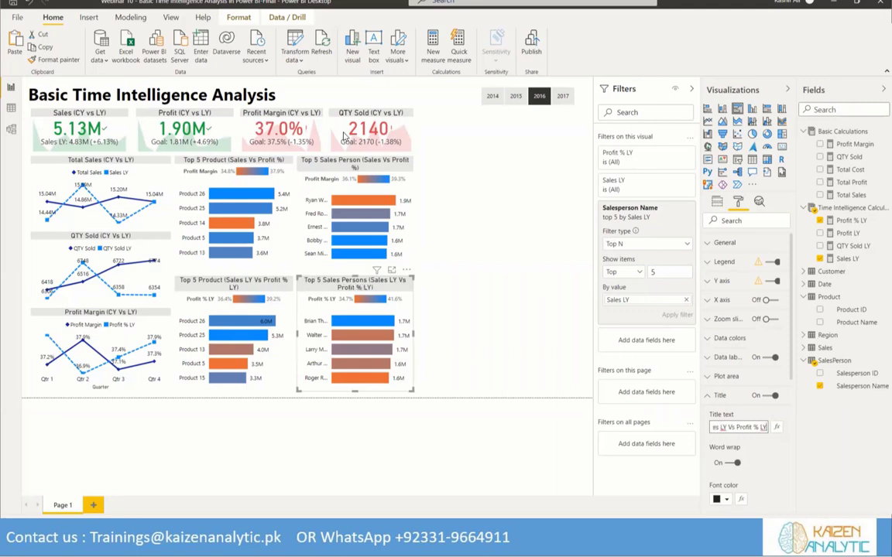
{"action": "left_click", "coordinate": [345, 291]}
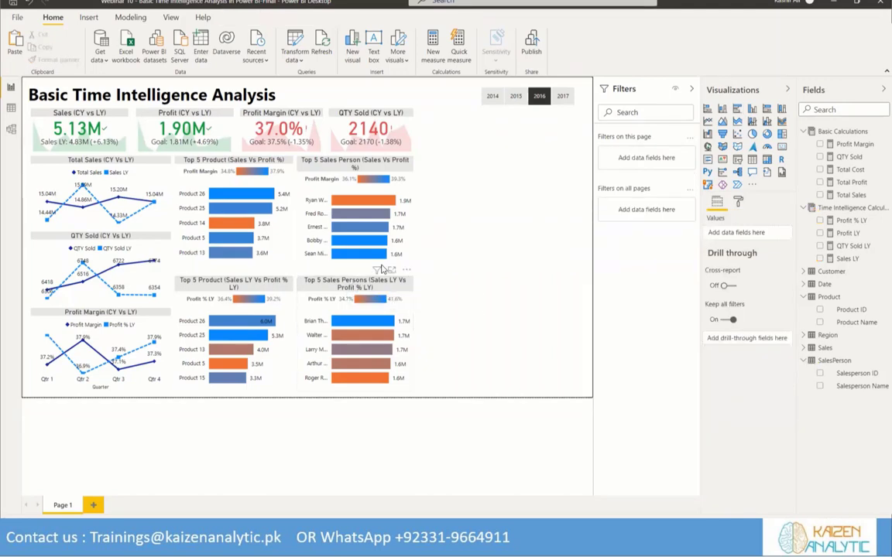
Fit the report title text box to the KPI cards' left edge and the page's top edge, and turn on its shadow
{"action": "left_click", "coordinate": [72, 94]}
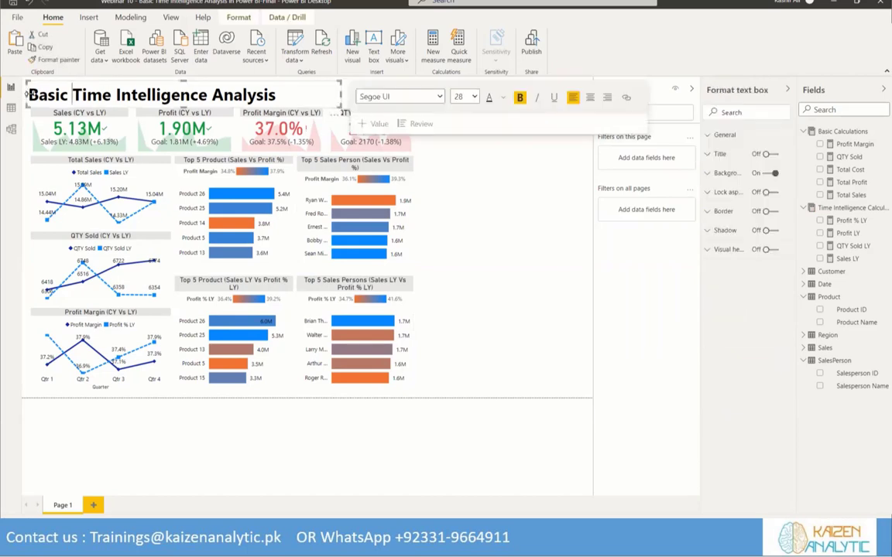
{"action": "left_click_drag", "start_coordinate": [24, 94], "coordinate": [29, 90]}
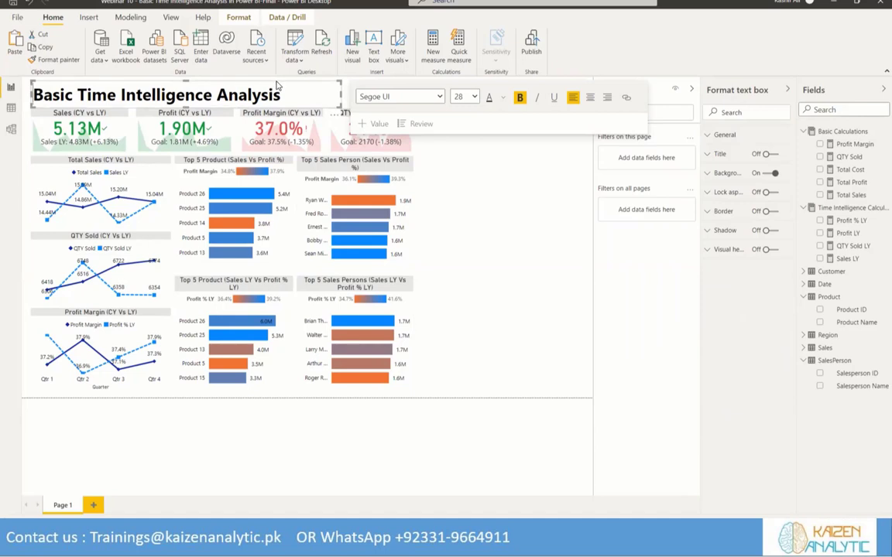
{"action": "left_click_drag", "start_coordinate": [276, 85], "coordinate": [277, 80]}
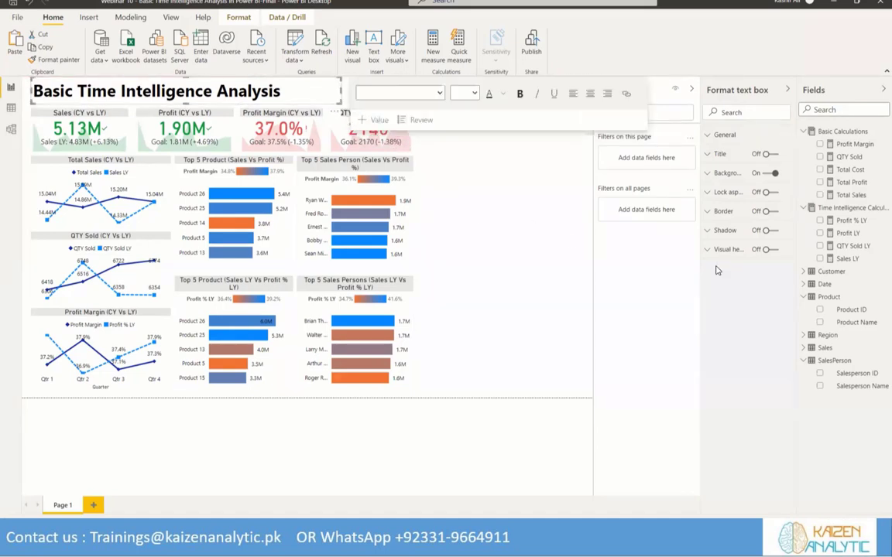
{"action": "left_click", "coordinate": [766, 230]}
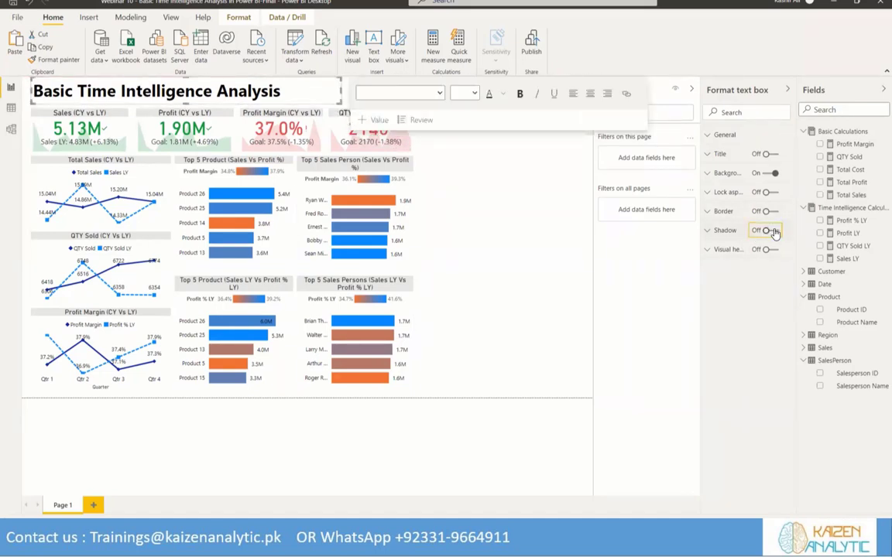
Turn on the shadow for the Sales, Profit, Profit Margin and QTY Sold KPI visuals
{"action": "left_click", "coordinate": [80, 113]}
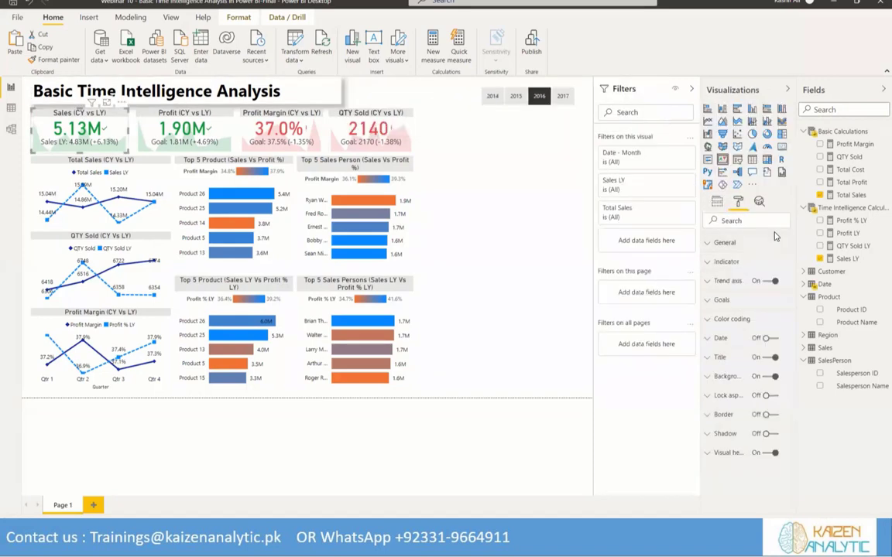
{"action": "left_click", "coordinate": [766, 434]}
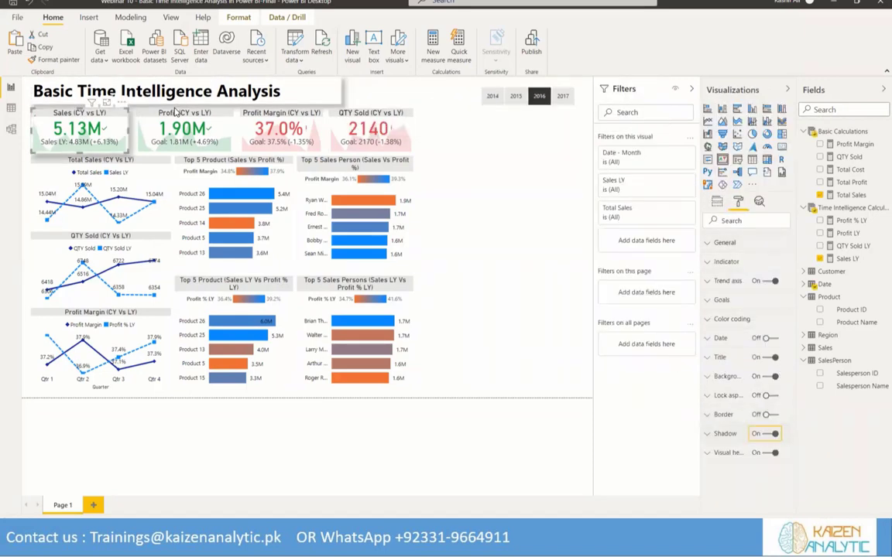
{"action": "left_click", "coordinate": [176, 114]}
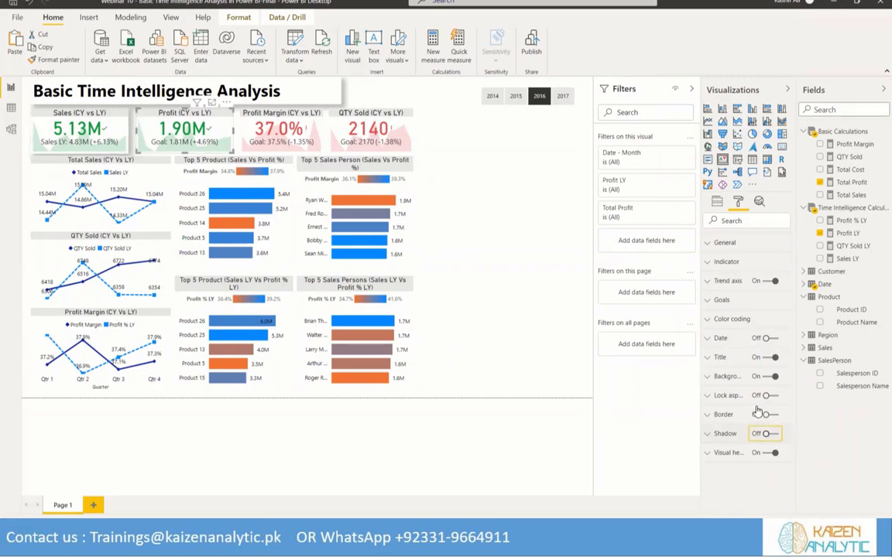
{"action": "left_click", "coordinate": [279, 116]}
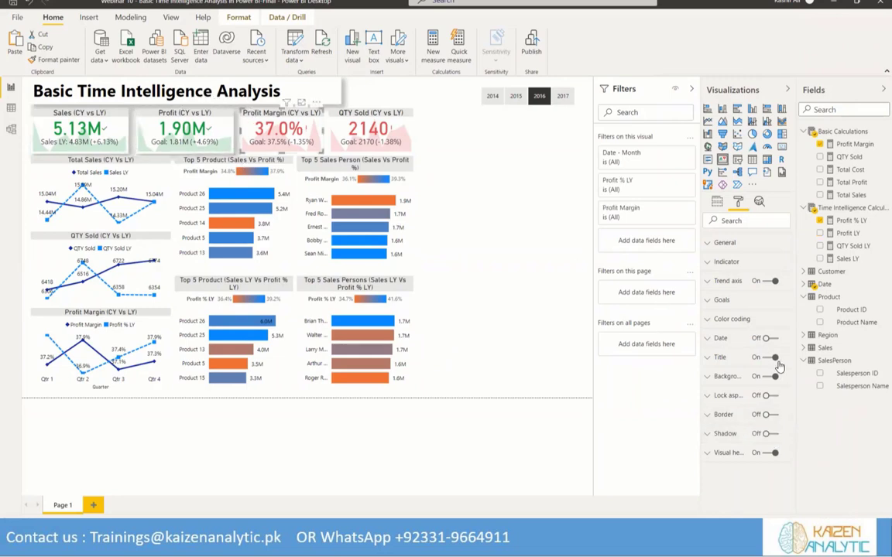
{"action": "left_click", "coordinate": [774, 435]}
{"action": "left_click", "coordinate": [364, 120]}
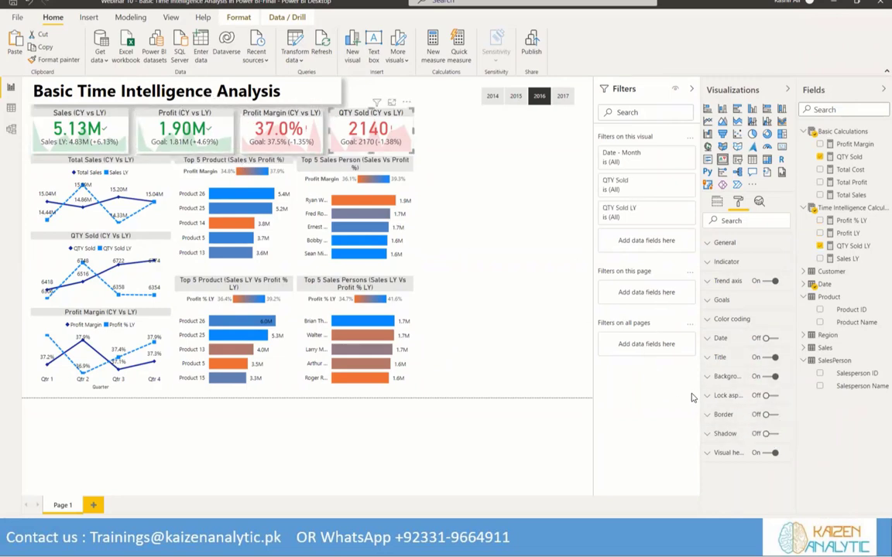
{"action": "left_click", "coordinate": [776, 436]}
Turn on the shadow for the Total Sales, QTY Sold and Profit Margin (CY Vs LY) line charts
{"action": "left_click", "coordinate": [93, 161]}
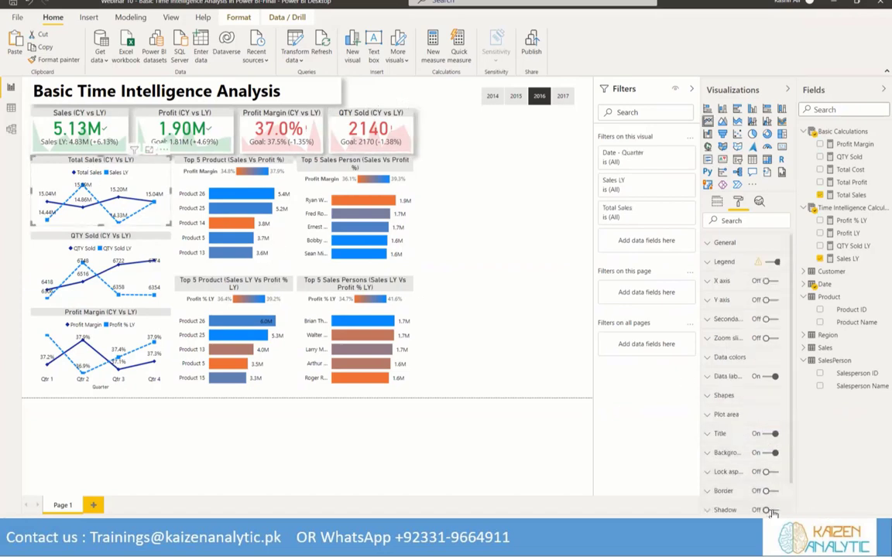
{"action": "left_click", "coordinate": [773, 510]}
{"action": "left_click", "coordinate": [111, 227]}
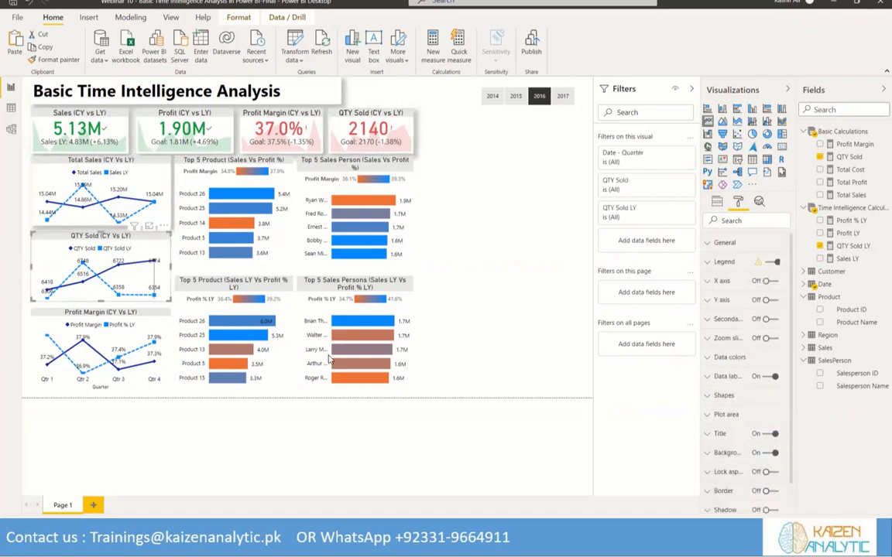
{"action": "left_click", "coordinate": [773, 510]}
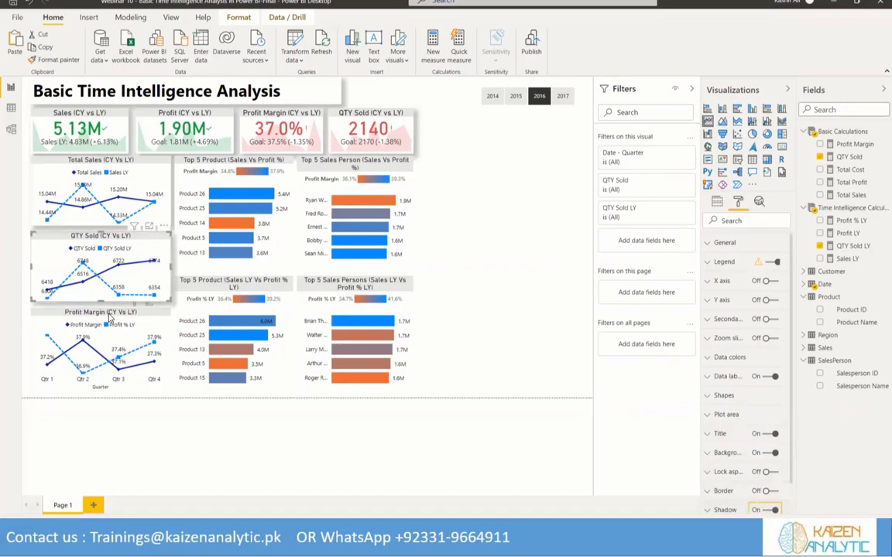
{"action": "left_click", "coordinate": [101, 314]}
{"action": "left_click", "coordinate": [773, 510]}
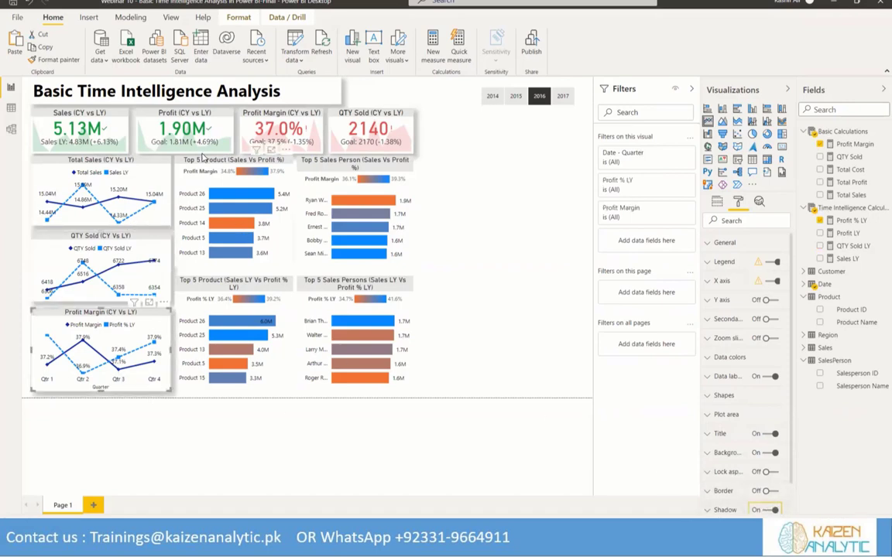
Turn on the shadow for all four Top 5 bar charts, covering products and salespersons for the current and last year
{"action": "left_click", "coordinate": [232, 201]}
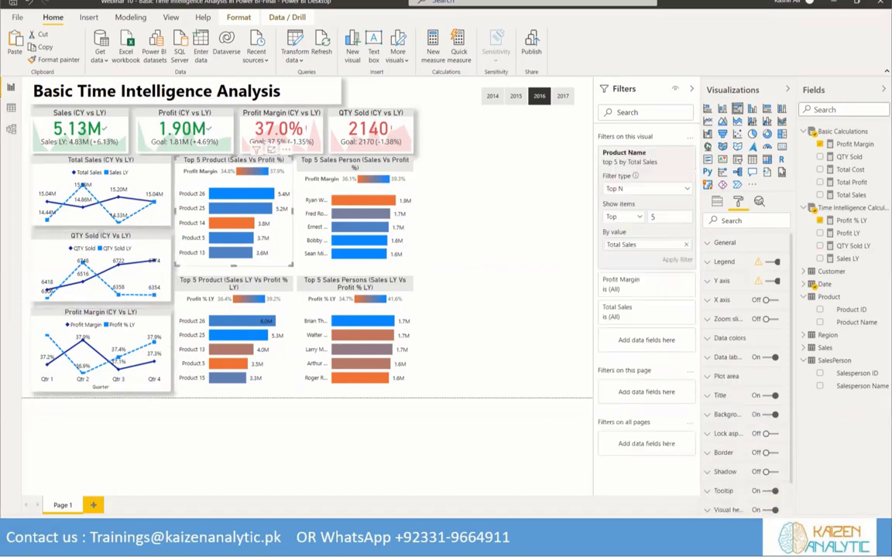
{"action": "left_click", "coordinate": [767, 472]}
{"action": "left_click", "coordinate": [337, 166]}
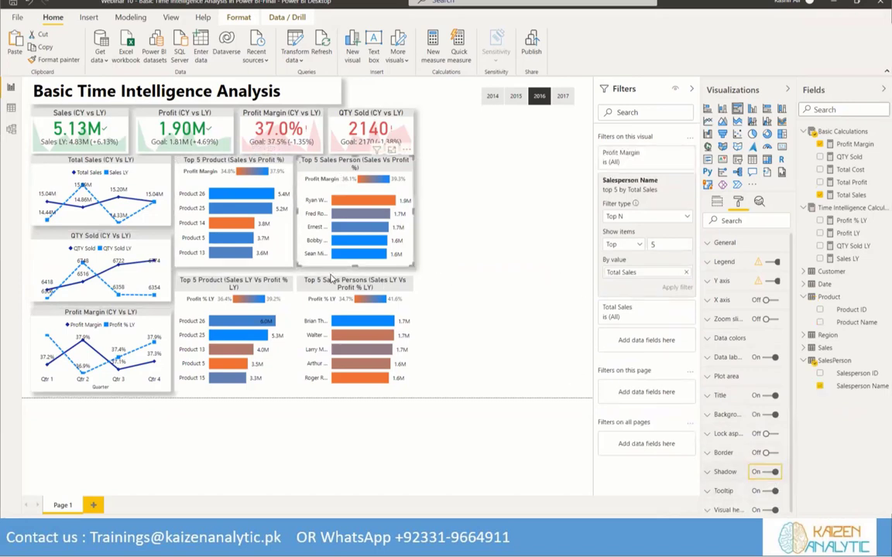
{"action": "left_click", "coordinate": [352, 295]}
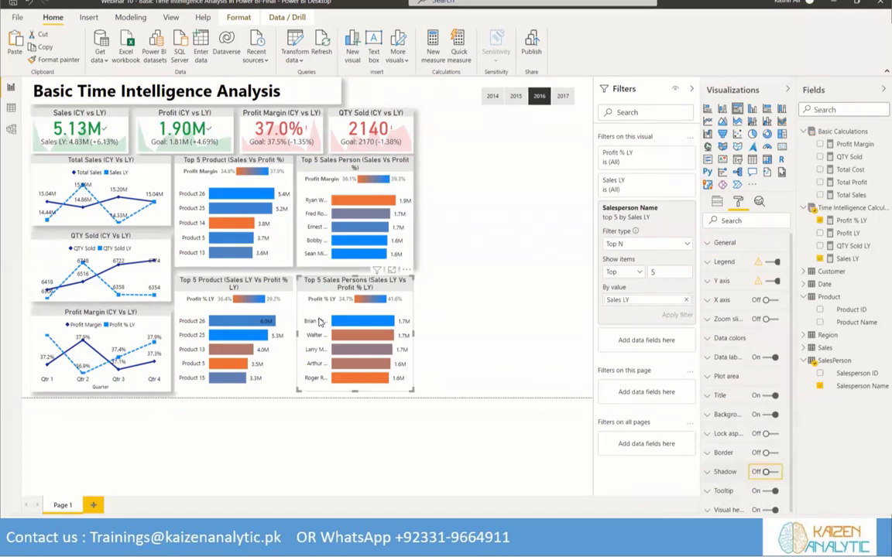
{"action": "left_click", "coordinate": [252, 271]}
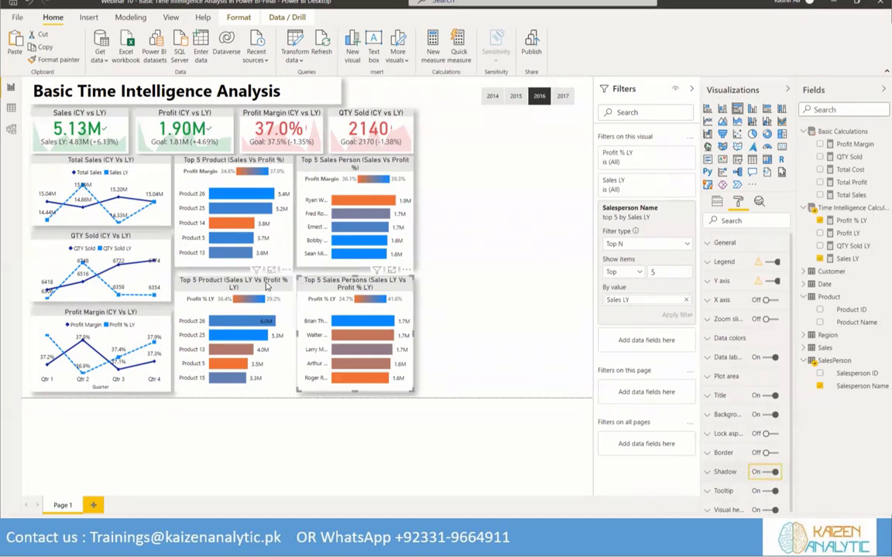
{"action": "left_click", "coordinate": [765, 471]}
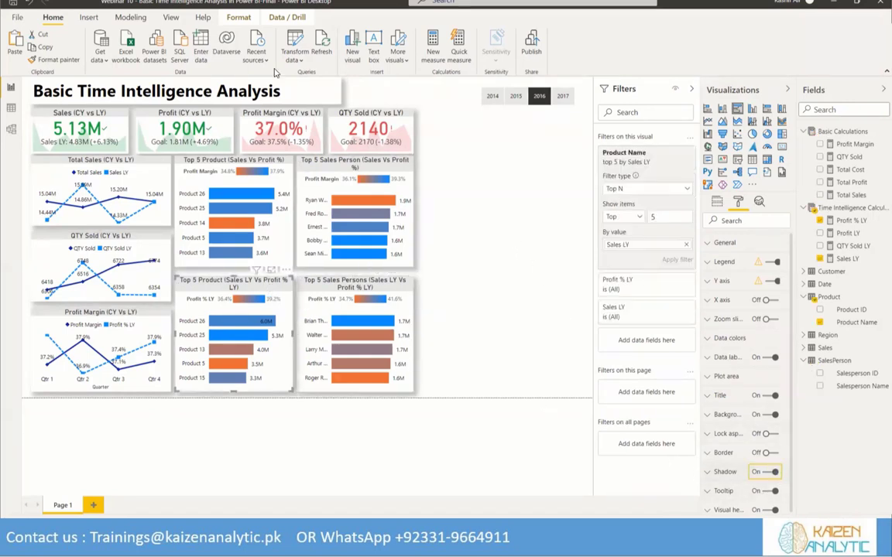
Turn on the Year slicer's shadow and move the slicer up to the page's top edge
{"action": "left_click", "coordinate": [433, 374]}
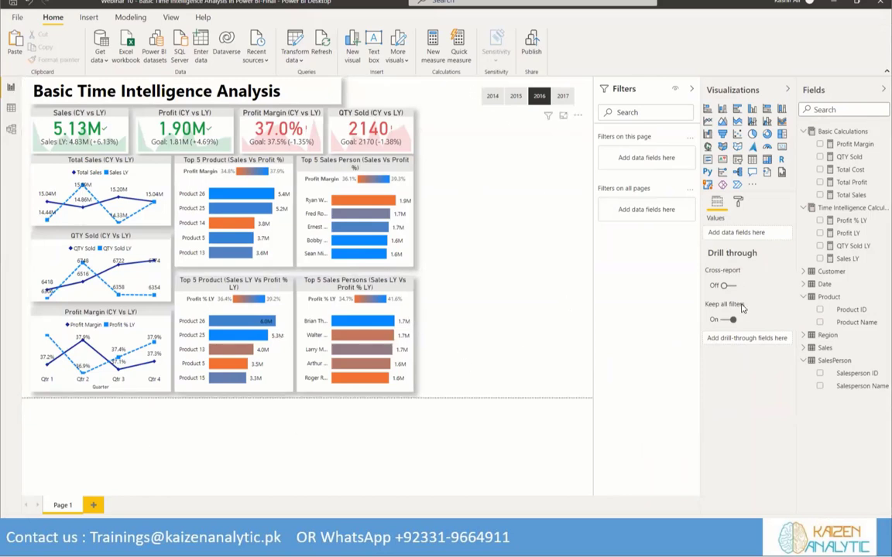
{"action": "left_click", "coordinate": [737, 202]}
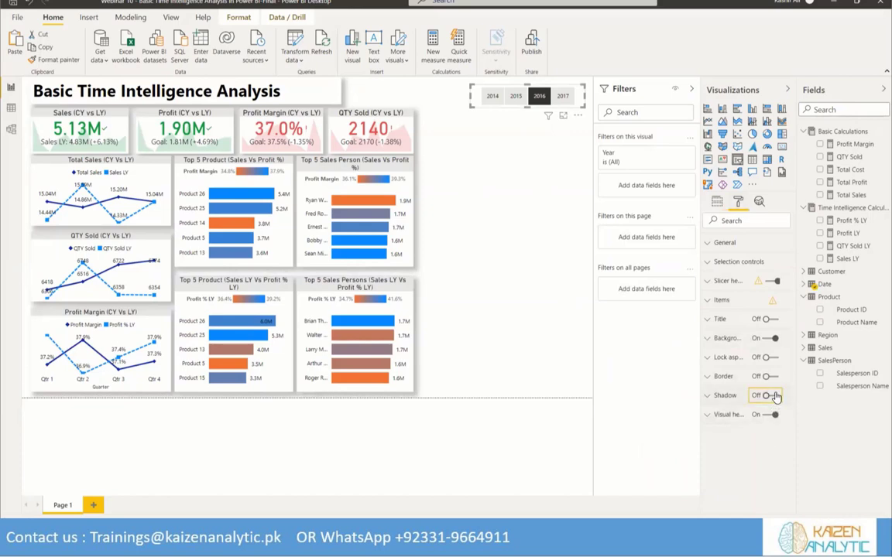
{"action": "left_click", "coordinate": [434, 93]}
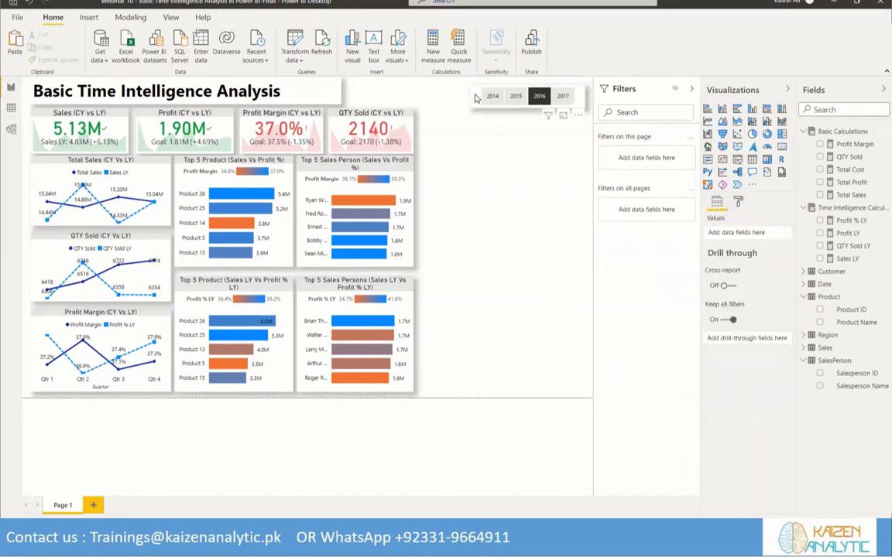
{"action": "left_click", "coordinate": [475, 99]}
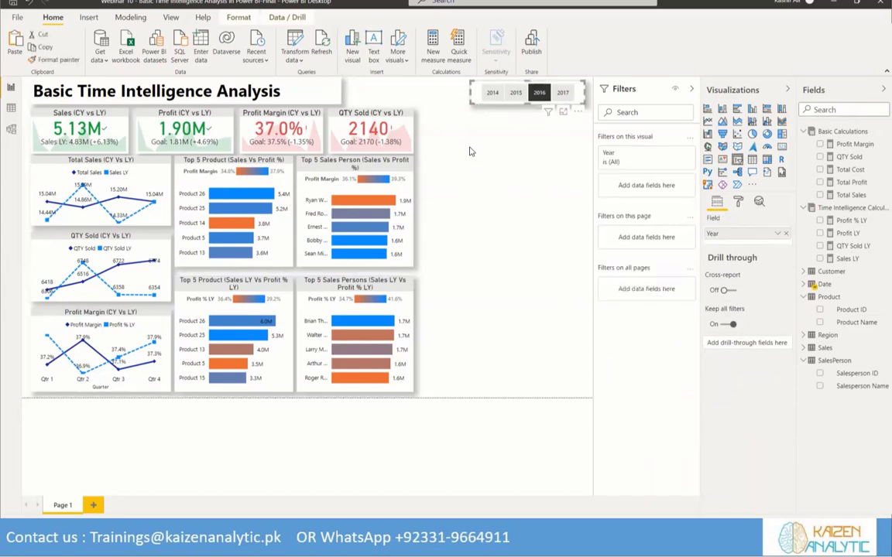
Insert a table visual beside the QTY Sold KPI and size it to fill the empty area down to the page's lower right corner
{"action": "left_click", "coordinate": [449, 170]}
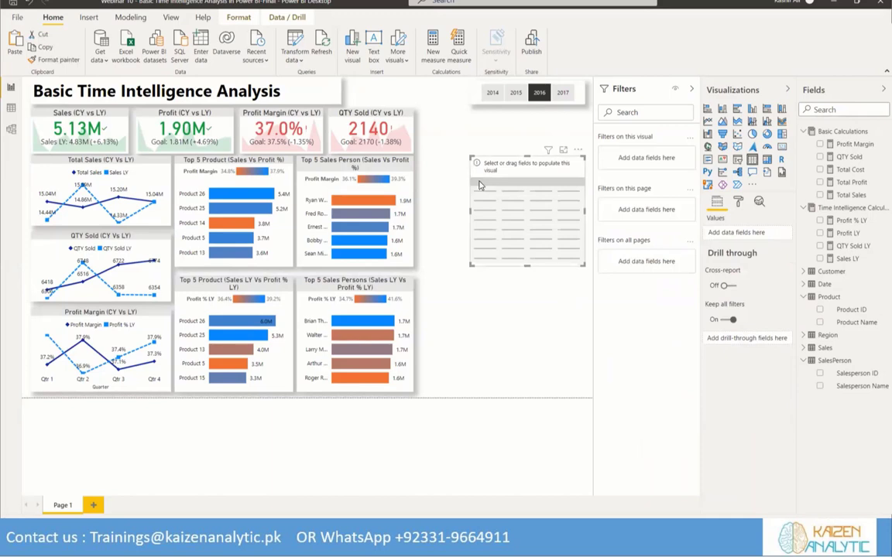
{"action": "left_click_drag", "start_coordinate": [480, 183], "coordinate": [426, 132]}
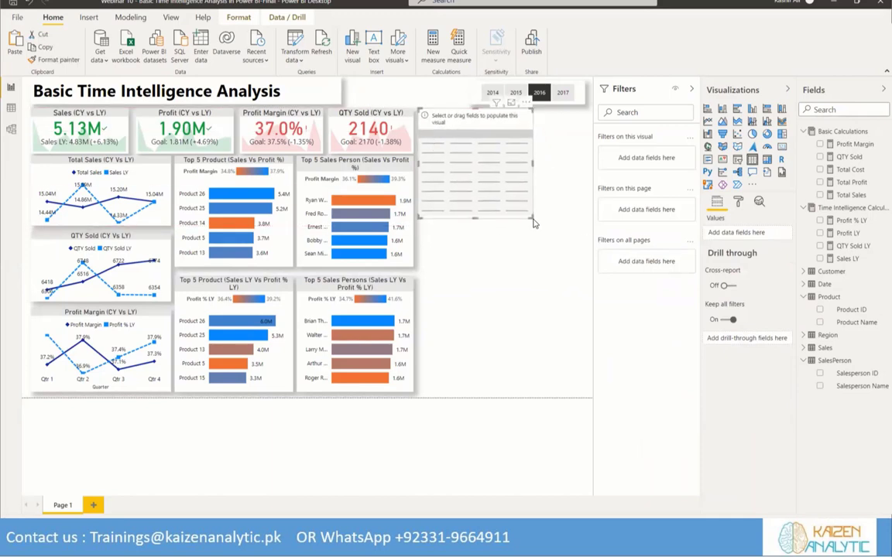
{"action": "left_click_drag", "start_coordinate": [532, 220], "coordinate": [592, 399]}
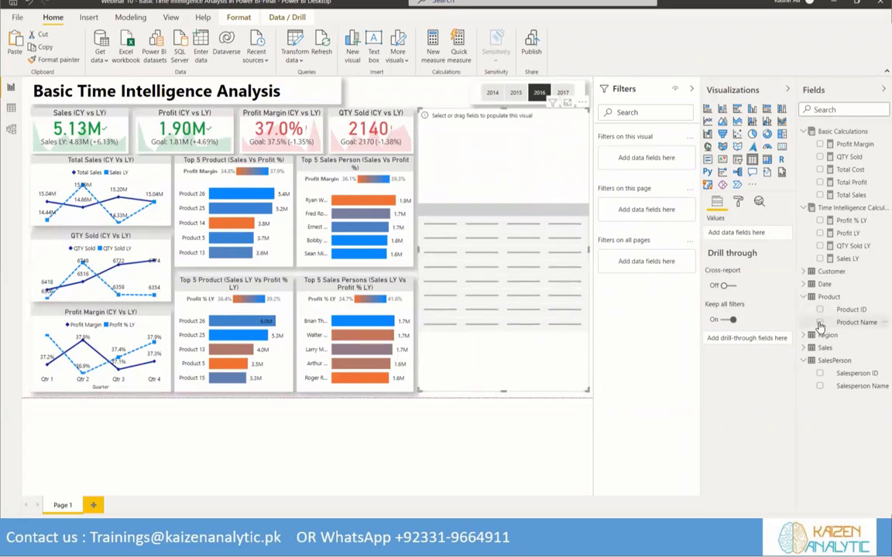
Add Product Name, Total Sales and Sales LY as columns of the new table
{"action": "left_click", "coordinate": [820, 323]}
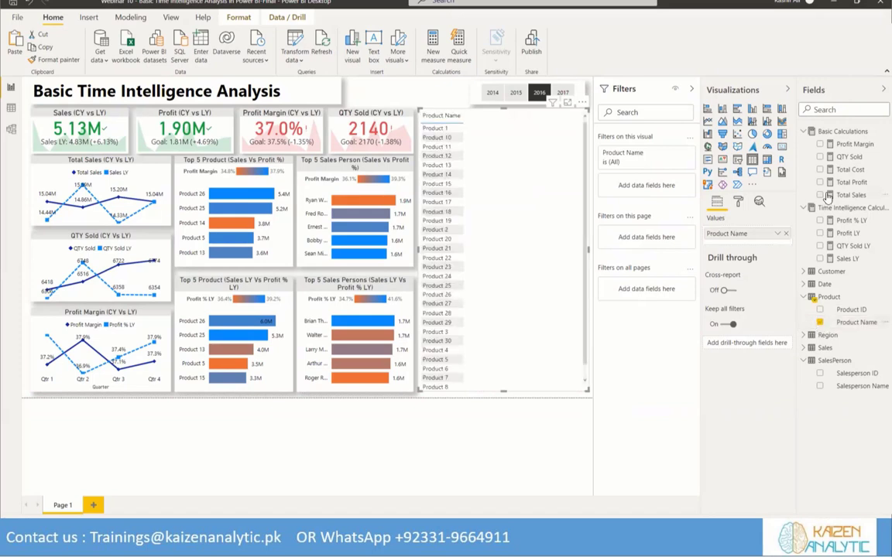
{"action": "left_click", "coordinate": [820, 195]}
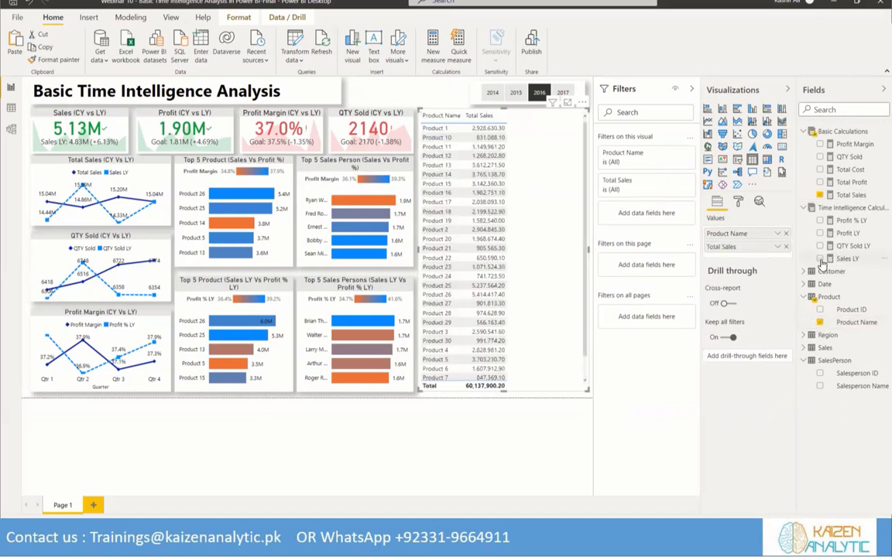
{"action": "left_click", "coordinate": [821, 259]}
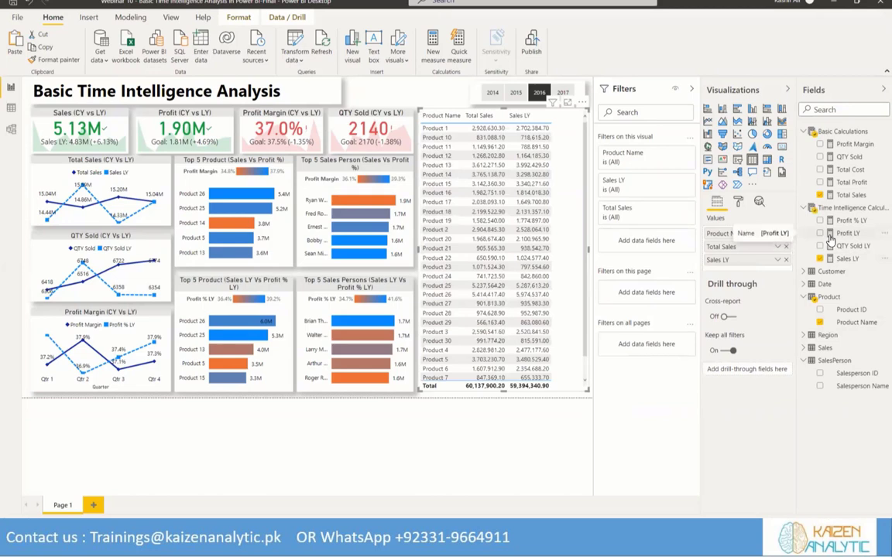
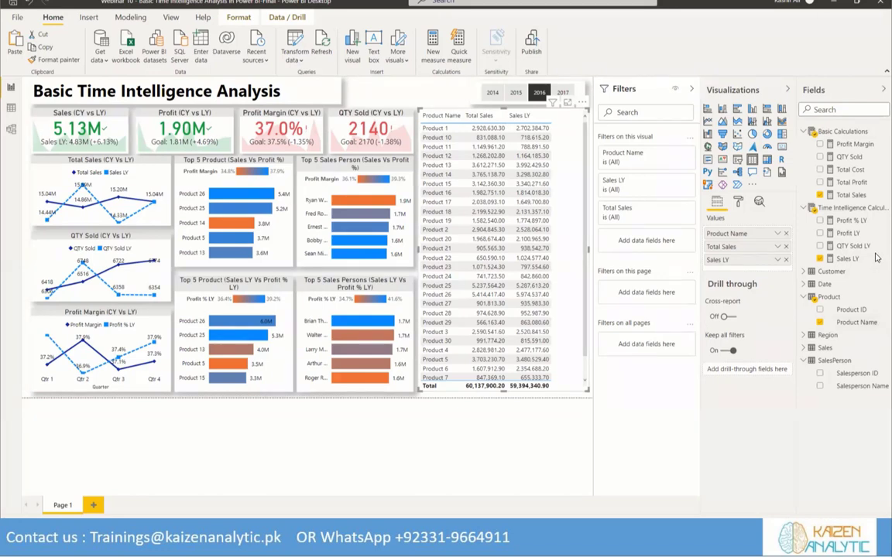
Start a new measure named Sales Growth in the Time Intelligence calculations table
{"action": "left_click", "coordinate": [881, 209]}
{"action": "key", "text": "Escape"}
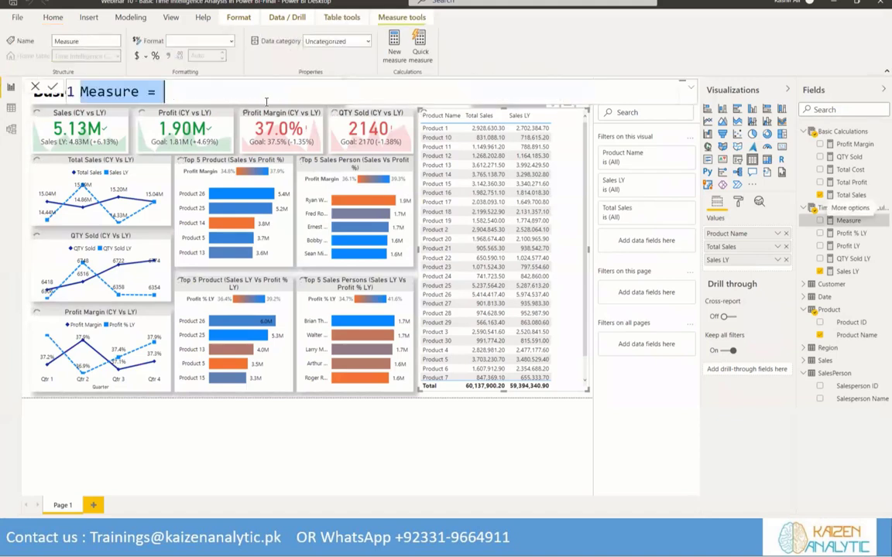
{"action": "type", "text": "Sales "}
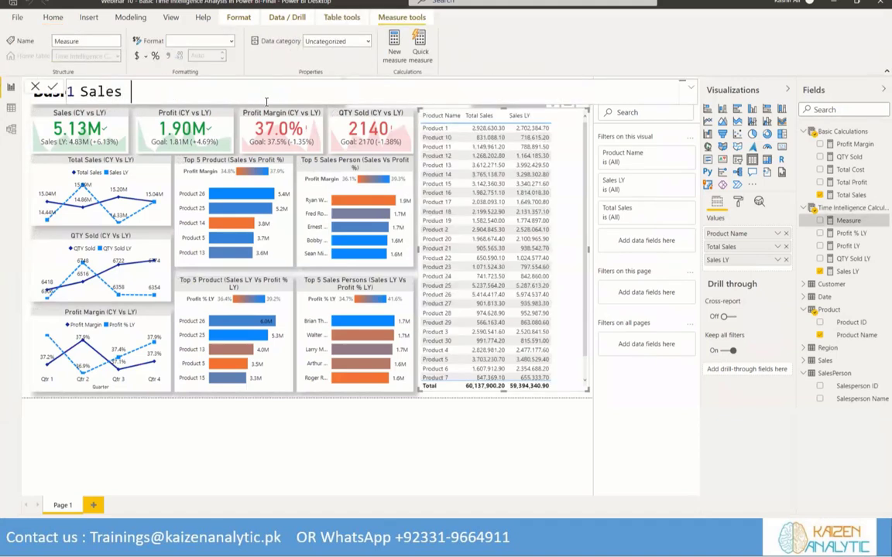
{"action": "type", "text": "Growth "}
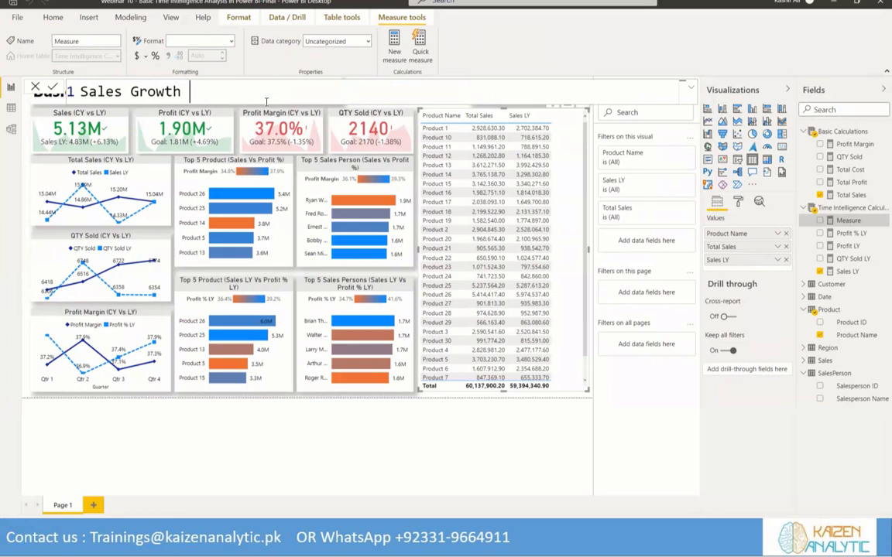
{"action": "type", "text": "LY"}
{"action": "type", "text": " ="}
{"action": "key", "text": "BackSpace"}
{"action": "key", "text": "BackSpace"}
{"action": "key", "text": "BackSpace"}
{"action": "key", "text": "BackSpace"}
{"action": "key", "text": "BackSpace"}
{"action": "type", "text": "= Tota"}
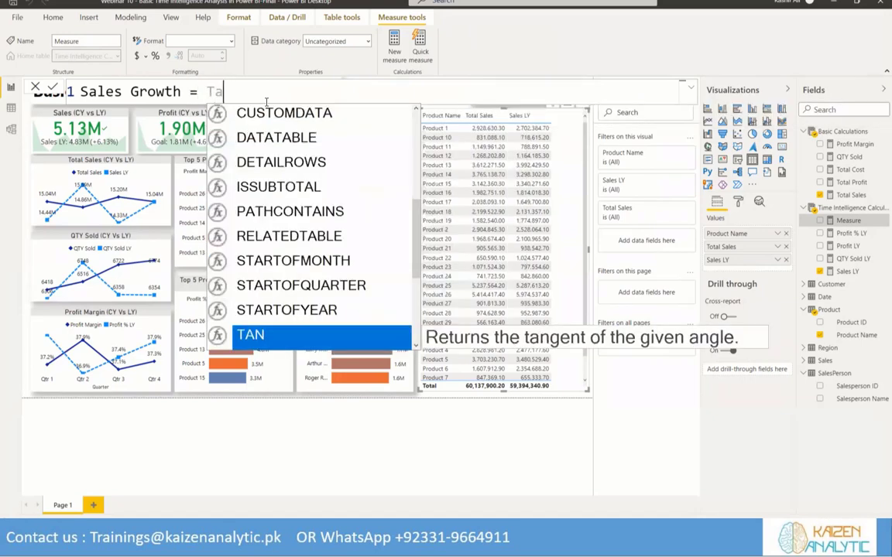
Define the Sales Growth measure as [Total Sales] - [Sales LY]
{"action": "key", "text": "BackSpace"}
{"action": "type", "text": "otal"}
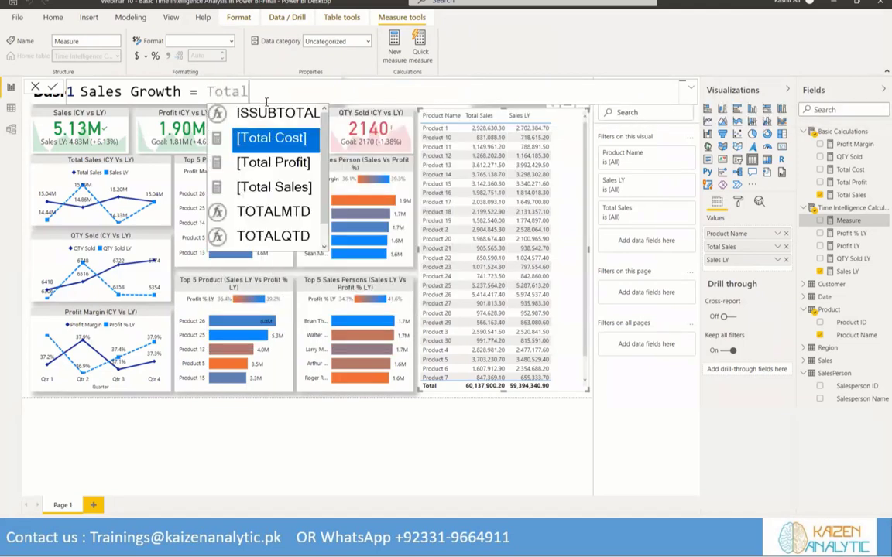
{"action": "key", "text": "Down"}
{"action": "key", "text": "Down"}
{"action": "key", "text": "Tab"}
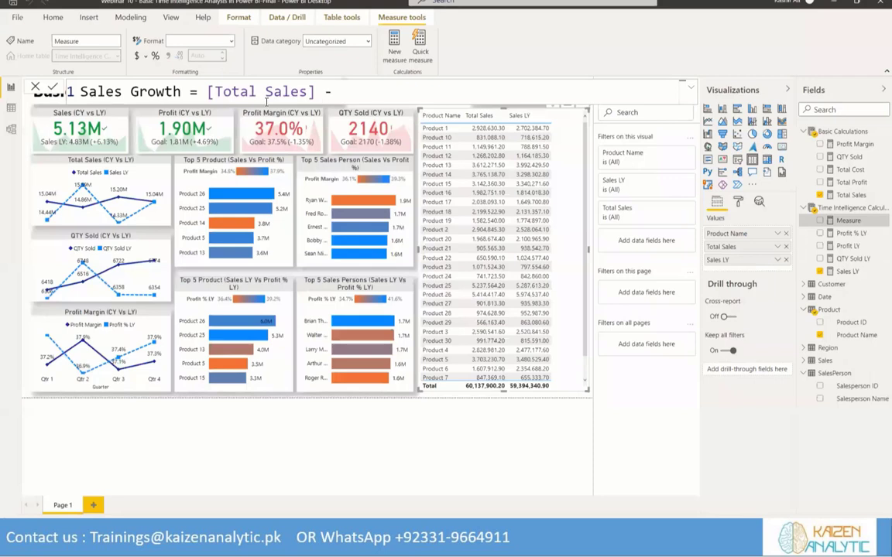
{"action": "type", "text": "[Sales LY]"}
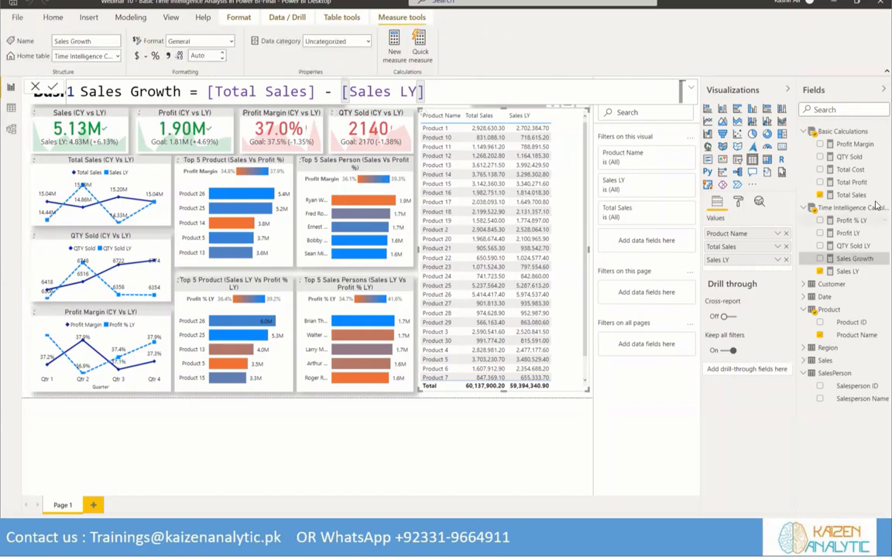
Start another measure named Sales YoY % in the Time Intelligence calculations table
{"action": "right_click", "coordinate": [852, 209]}
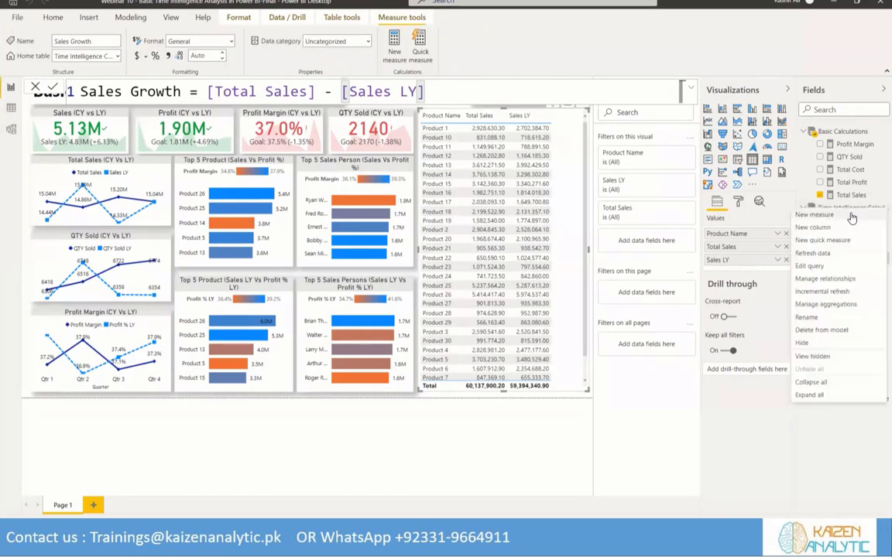
{"action": "left_click", "coordinate": [852, 218]}
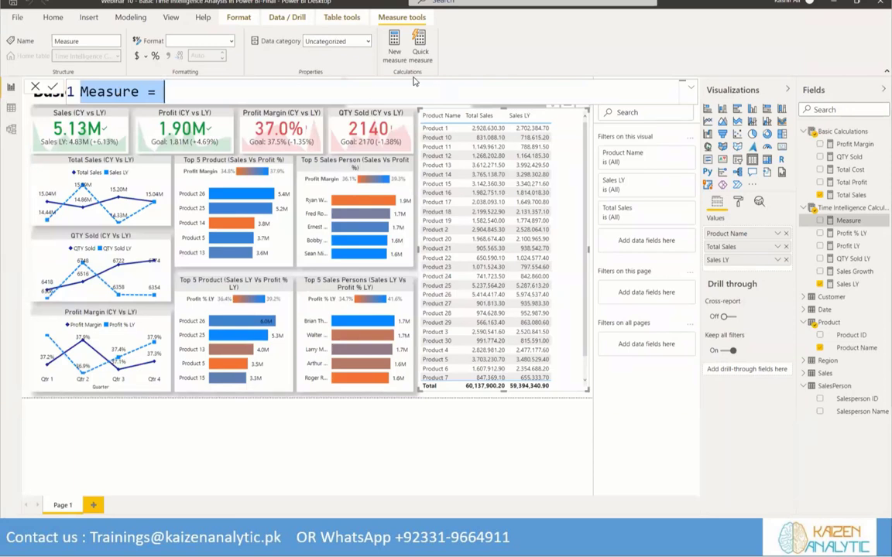
{"action": "left_click_drag", "start_coordinate": [194, 90], "coordinate": [76, 87]}
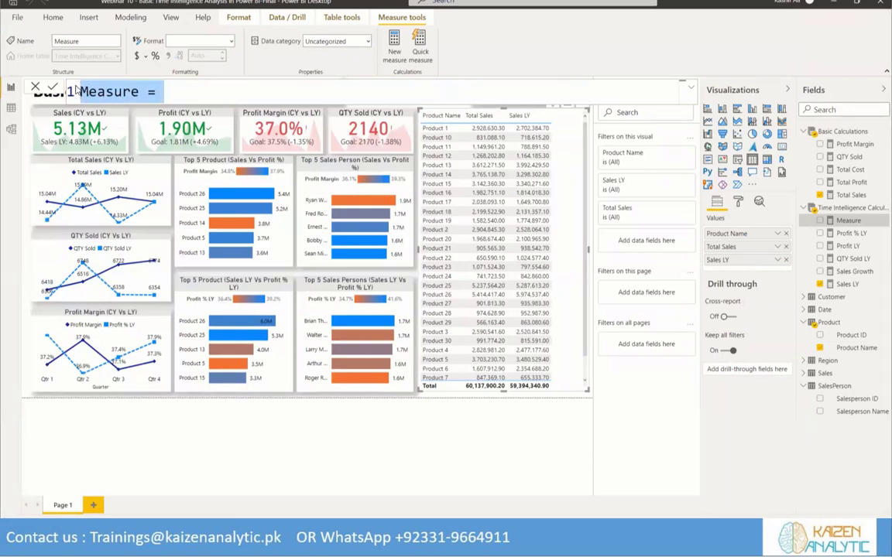
{"action": "type", "text": "Sales "}
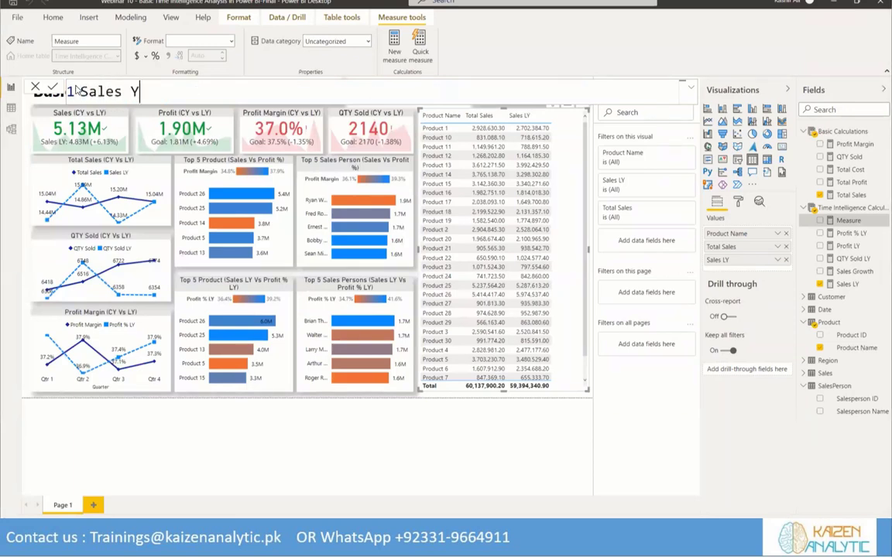
{"action": "type", "text": "YoY % = DIVIDE("}
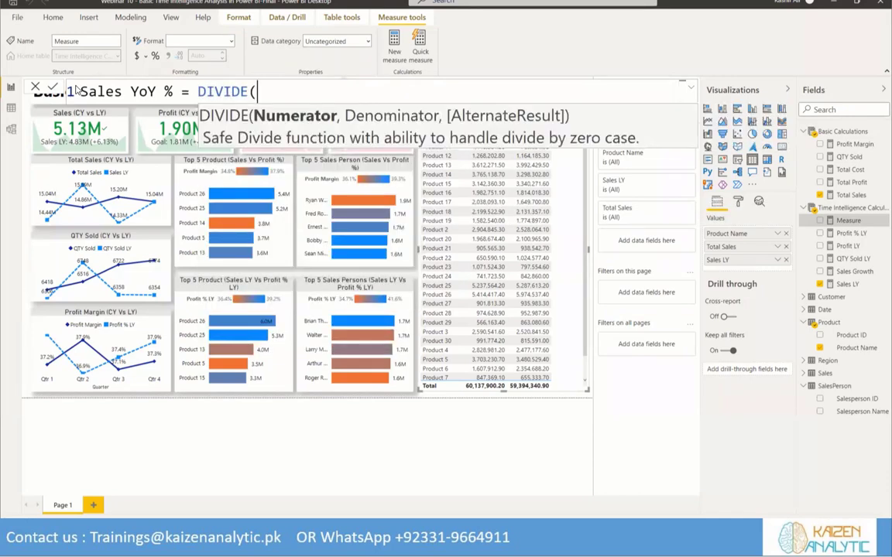
{"action": "type", "text": "[Sale"}
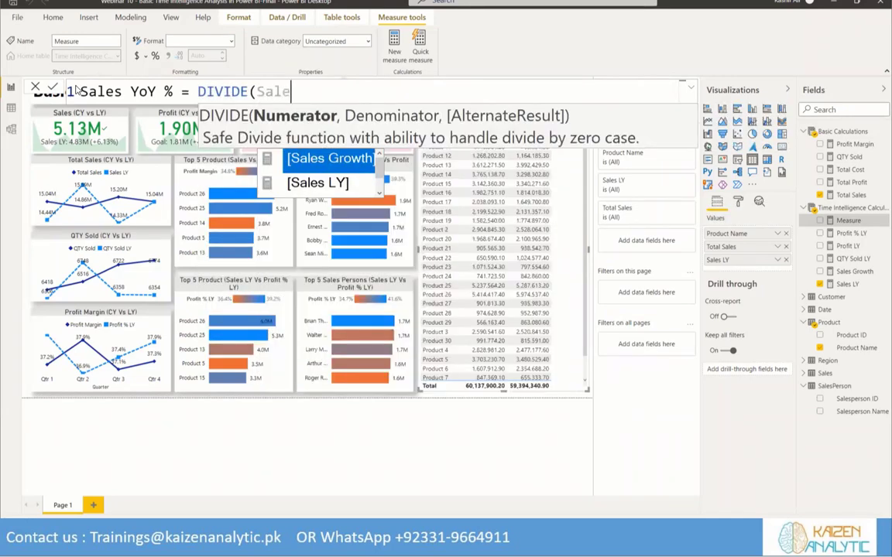
Define the Sales YoY % measure as DIVIDE([Sales Growth], [Total Sales])
{"action": "key", "text": "Tab"}
{"action": "type", "text": ", Tot"}
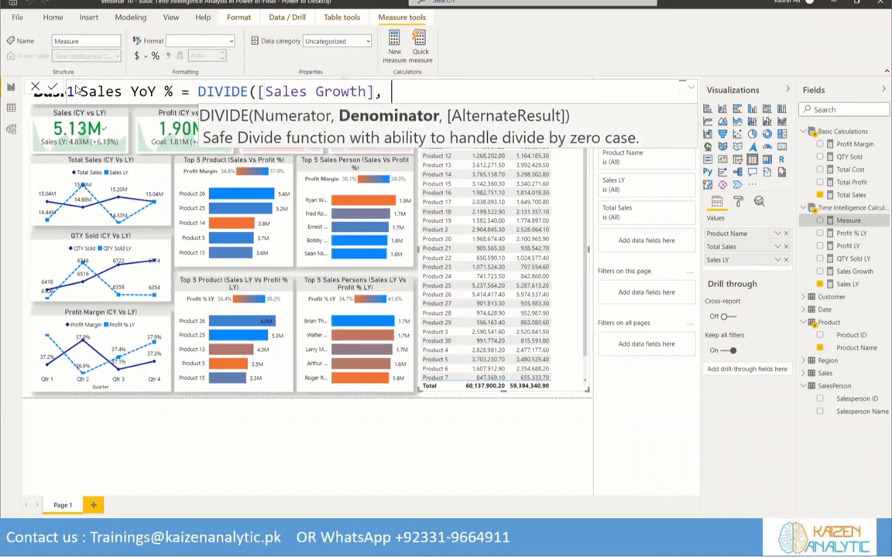
{"action": "key", "text": "Down"}
{"action": "key", "text": "Down"}
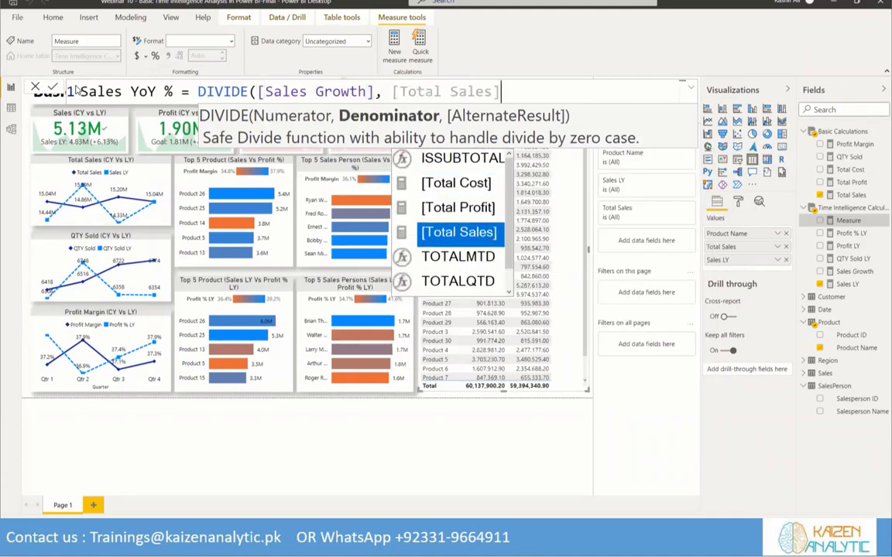
{"action": "key", "text": "Tab"}
{"action": "type", "text": ")"}
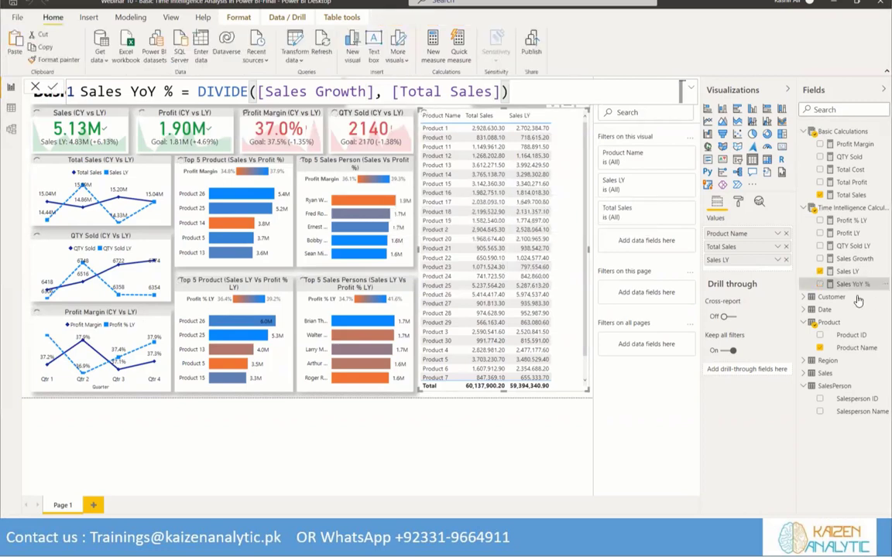
Add Sales YoY % as a column of the product table and format the measure as a percentage
{"action": "left_click", "coordinate": [850, 284]}
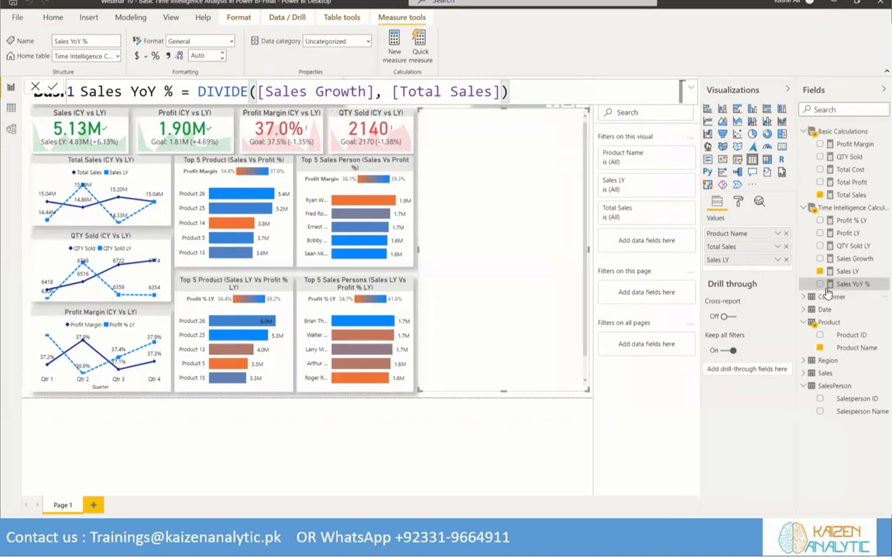
{"action": "left_click", "coordinate": [821, 285]}
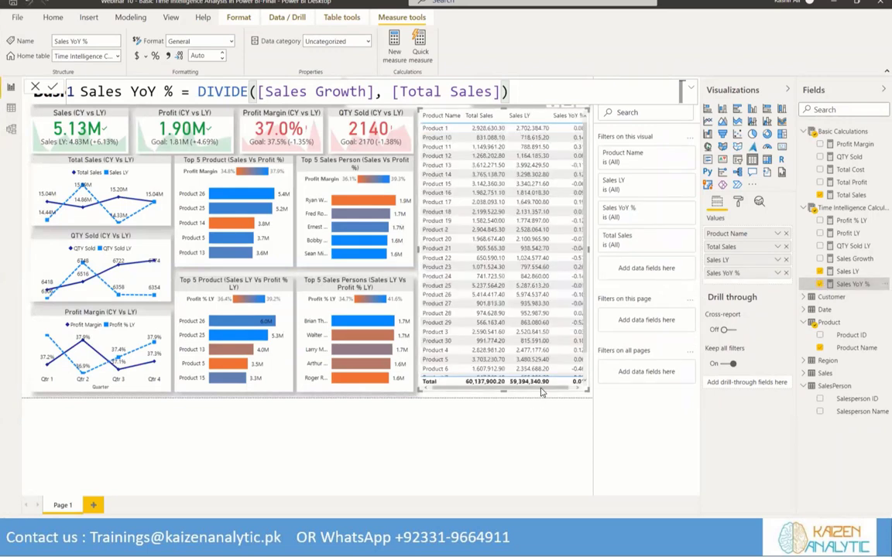
{"action": "left_click_drag", "start_coordinate": [544, 391], "coordinate": [561, 390]}
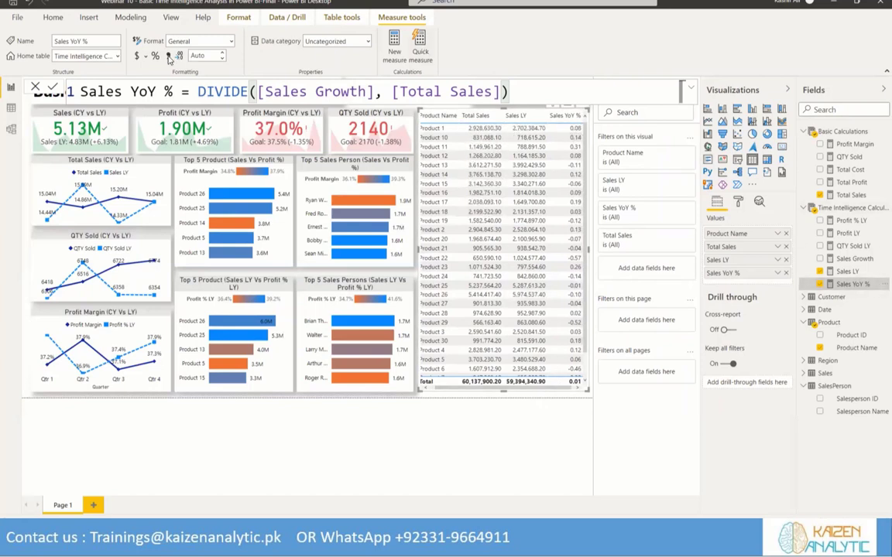
{"action": "left_click", "coordinate": [155, 57]}
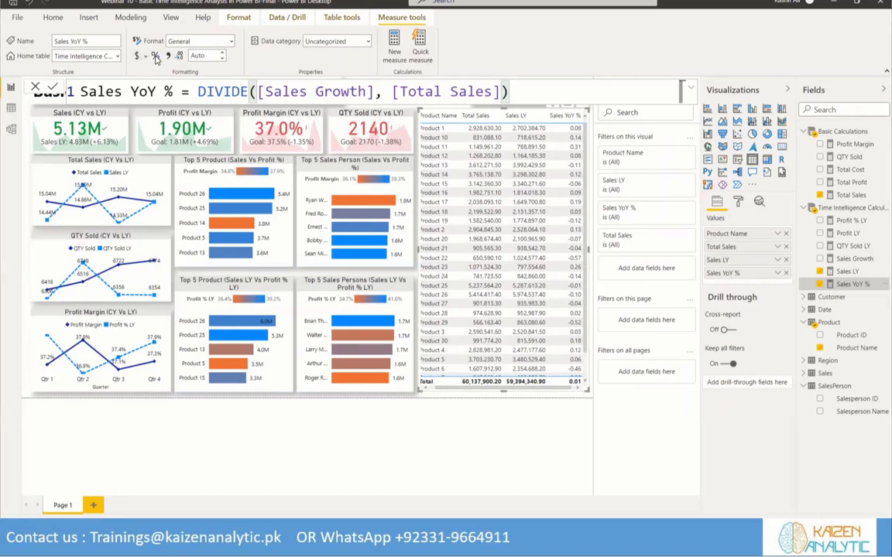
{"action": "left_click", "coordinate": [155, 57]}
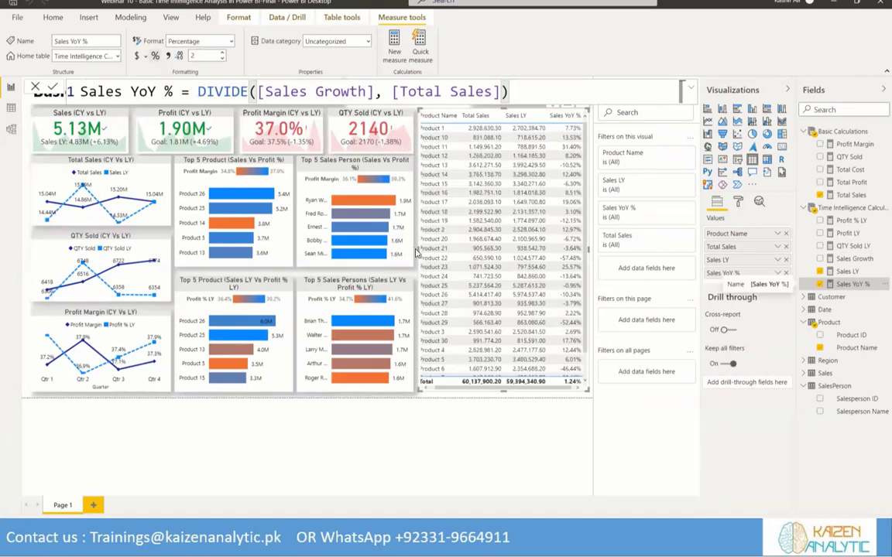
Narrow both Top 5 salesperson charts and the QTY Sold KPI slightly, and widen the product table toward them to fit all four columns
{"action": "left_click_drag", "start_coordinate": [416, 249], "coordinate": [415, 249]}
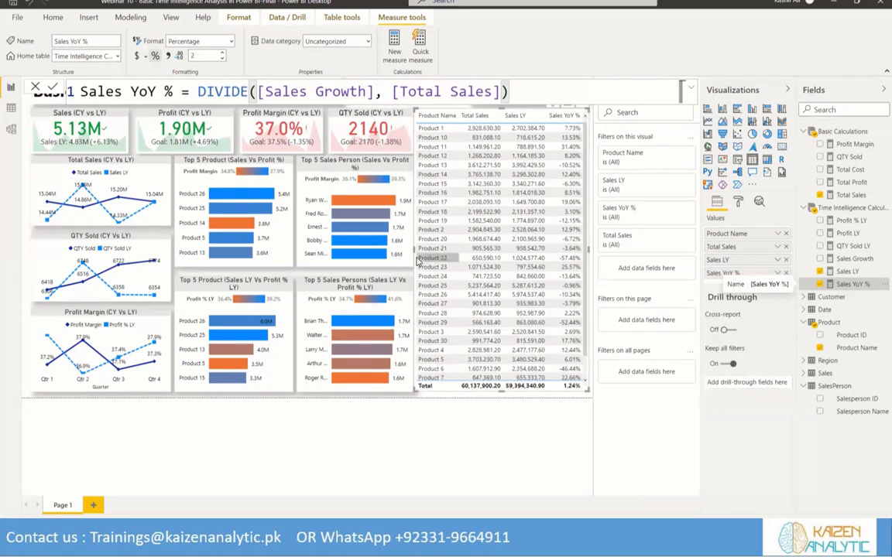
{"action": "left_click_drag", "start_coordinate": [417, 252], "coordinate": [418, 252]}
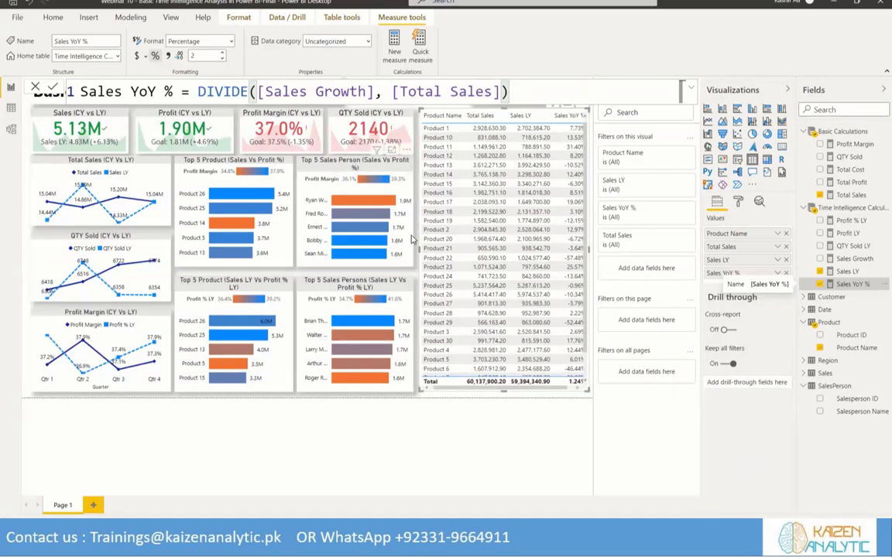
{"action": "left_click", "coordinate": [410, 215]}
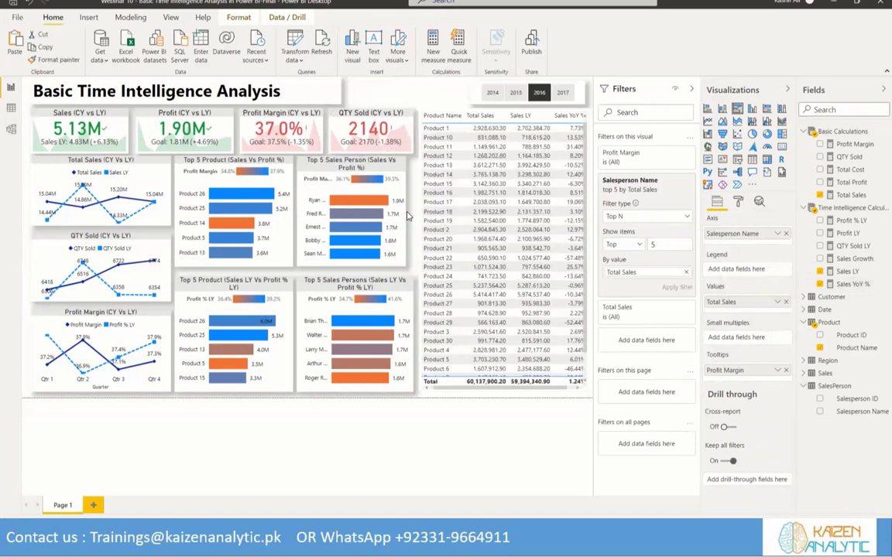
{"action": "left_click", "coordinate": [370, 284]}
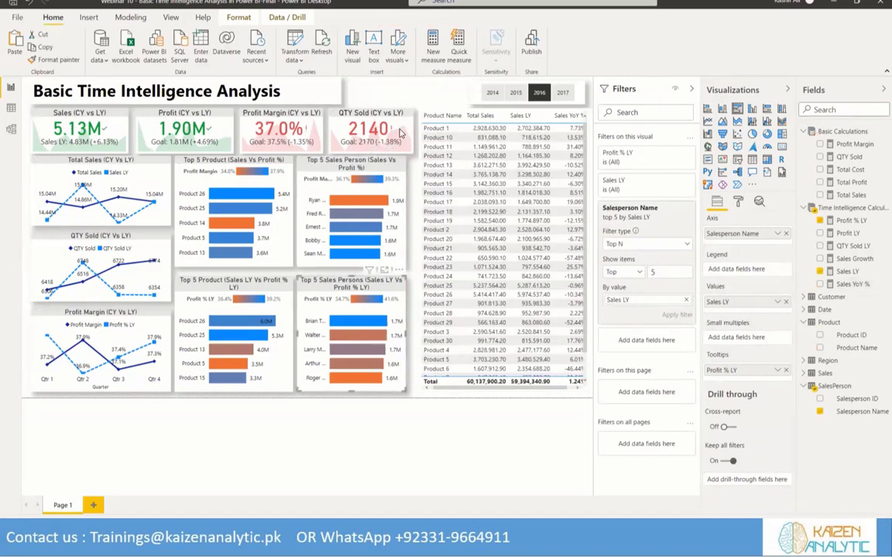
{"action": "left_click", "coordinate": [408, 134]}
{"action": "left_click_drag", "start_coordinate": [415, 130], "coordinate": [408, 130]}
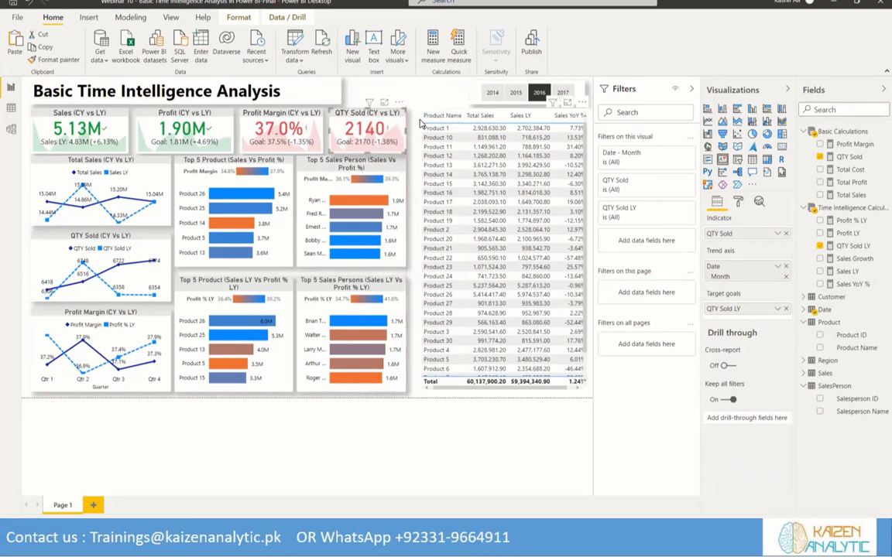
{"action": "left_click", "coordinate": [424, 201]}
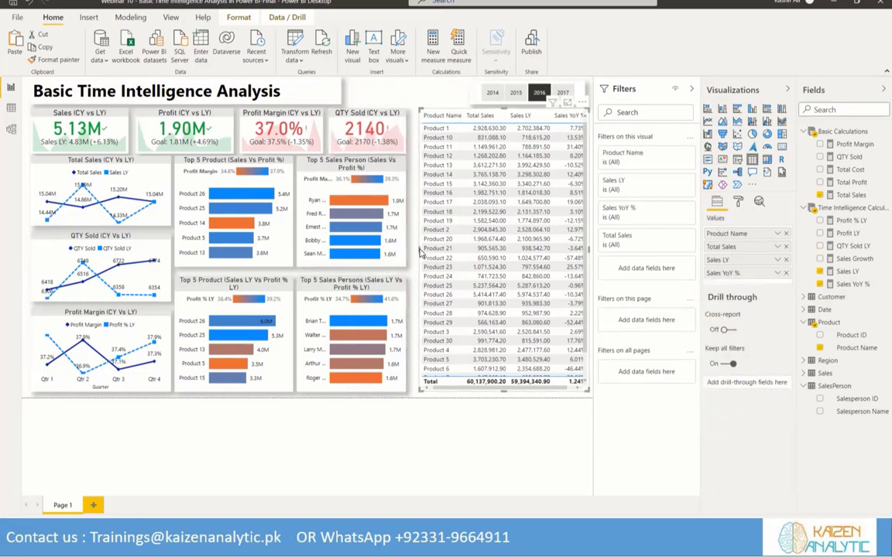
{"action": "left_click_drag", "start_coordinate": [418, 249], "coordinate": [411, 250]}
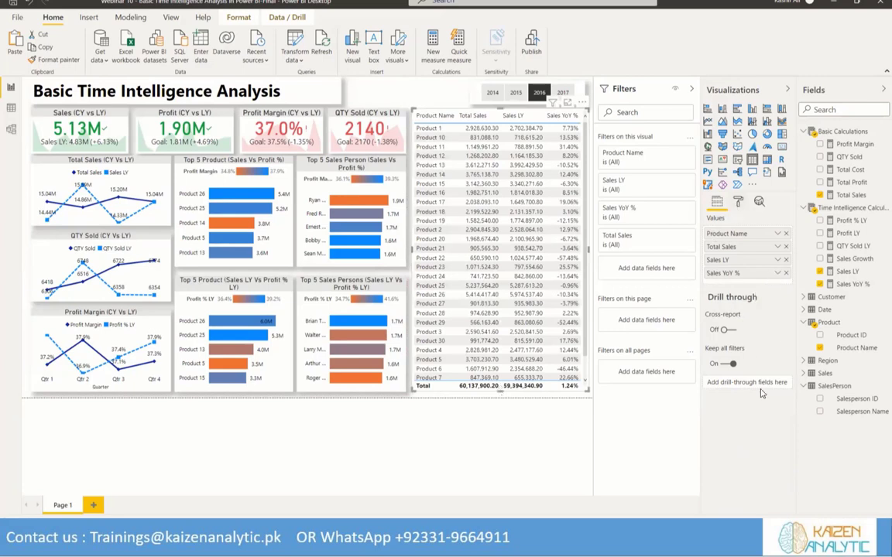
Turn off the totals row of the product table
{"action": "left_click", "coordinate": [738, 202]}
{"action": "left_click", "coordinate": [716, 338]}
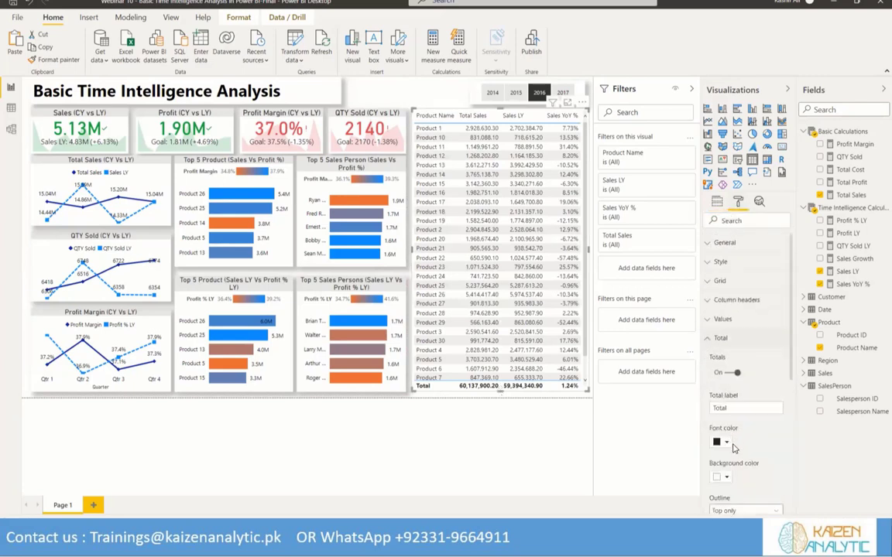
{"action": "left_click", "coordinate": [729, 372]}
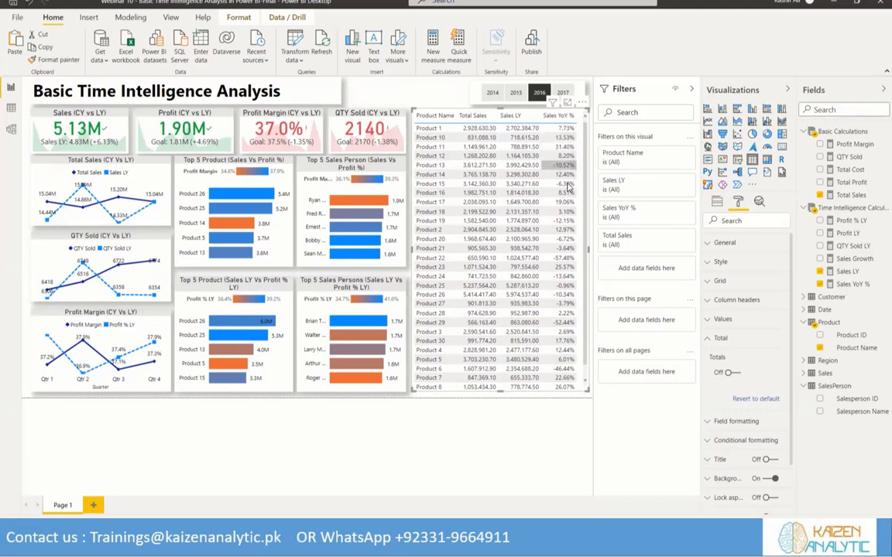
{"action": "left_click", "coordinate": [716, 202]}
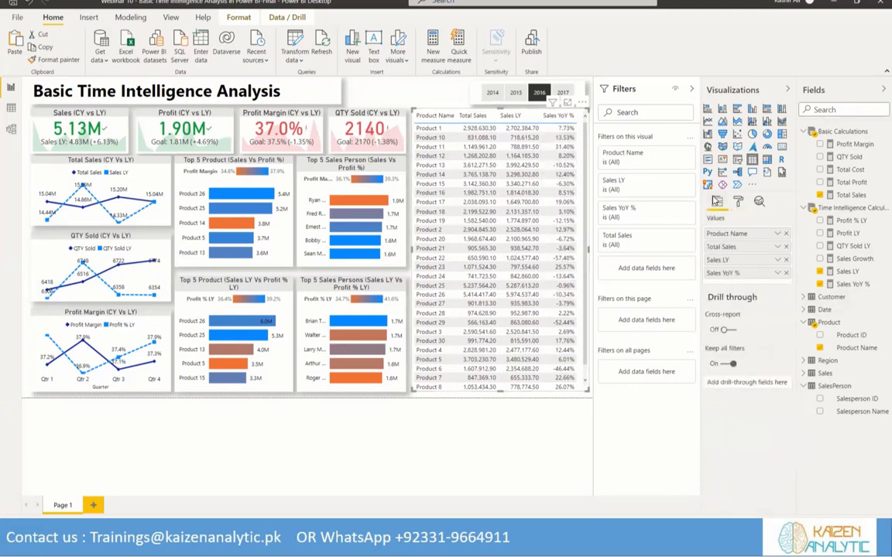
{"action": "left_click", "coordinate": [777, 272]}
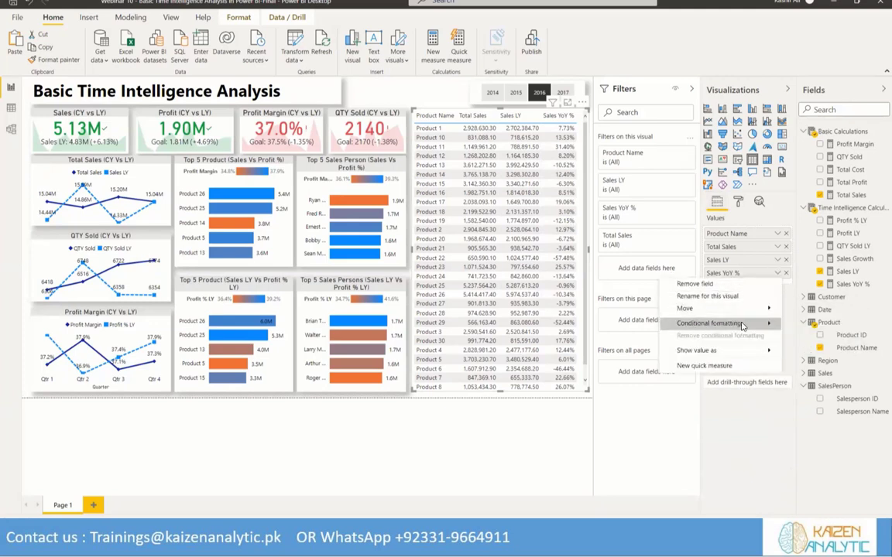
{"action": "mouse_move", "coordinate": [742, 325]}
{"action": "left_click", "coordinate": [720, 298]}
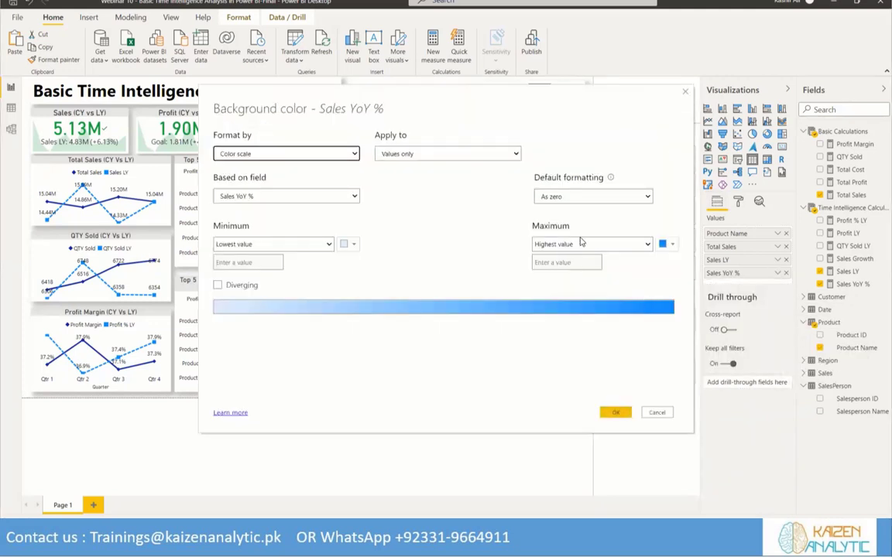
{"action": "left_click", "coordinate": [685, 92]}
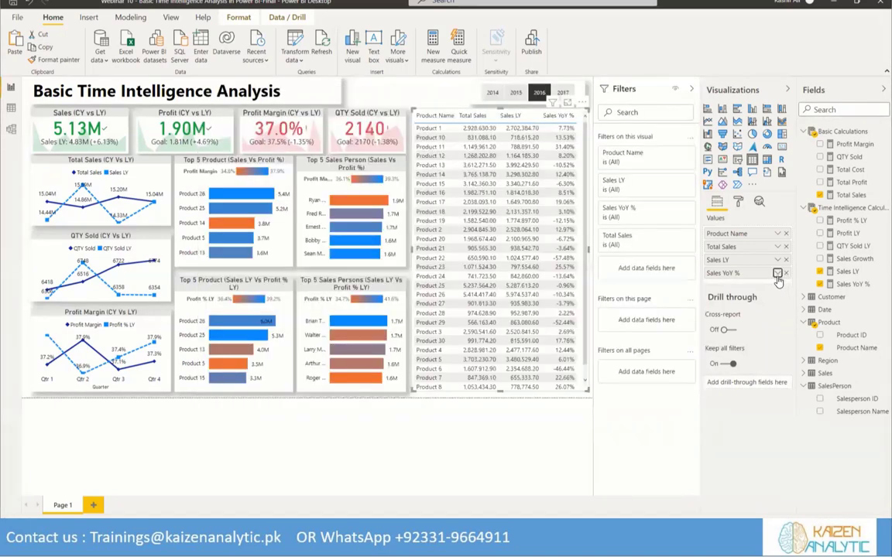
Add rules-based conditional icons to the table's Sales YoY % values, keeping the red diamond, yellow triangle and green circle set with default thresholds
{"action": "left_click", "coordinate": [777, 273]}
{"action": "mouse_move", "coordinate": [766, 323]}
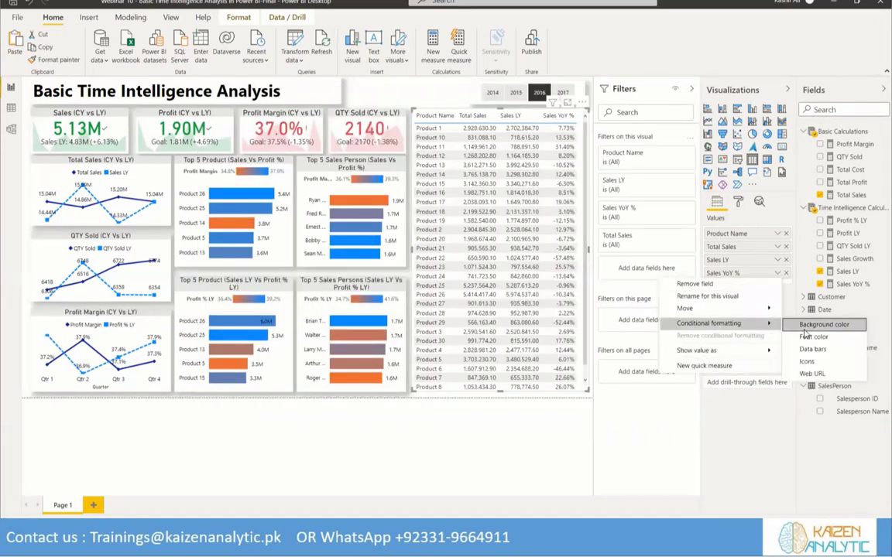
{"action": "left_click", "coordinate": [805, 360]}
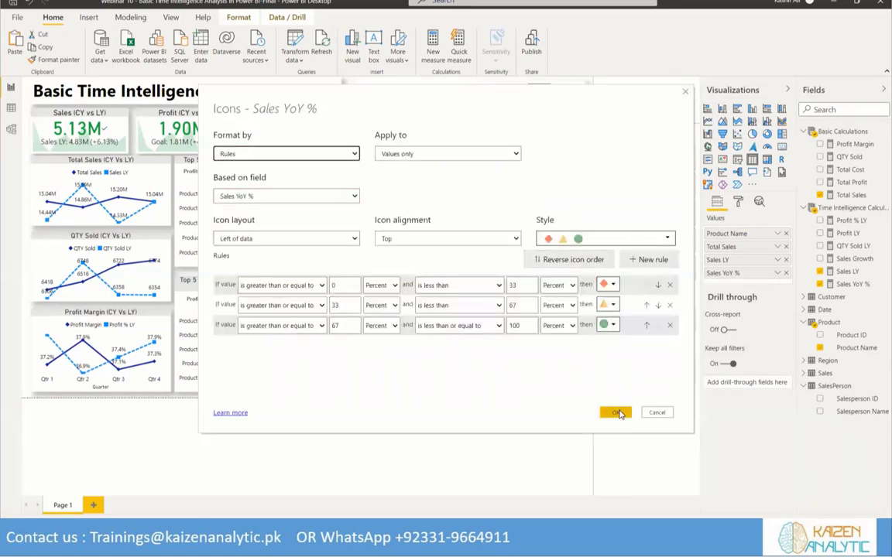
{"action": "left_click", "coordinate": [617, 413]}
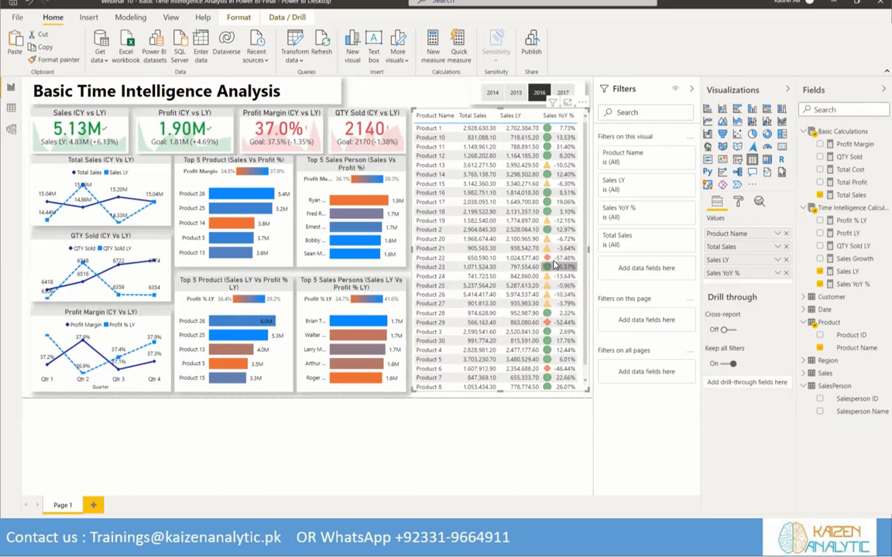
Sort the product table by Sales YoY % in descending order after trying the ascending order
{"action": "left_click", "coordinate": [554, 118]}
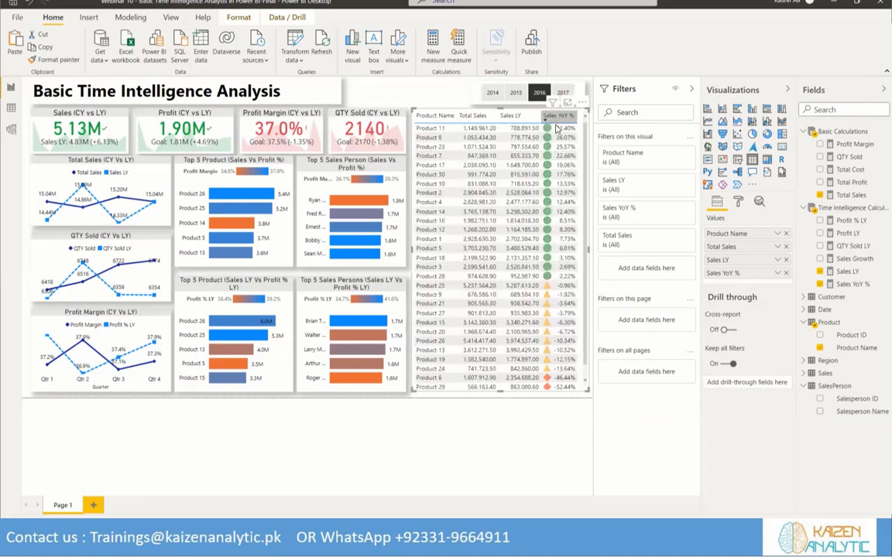
{"action": "left_click", "coordinate": [558, 116]}
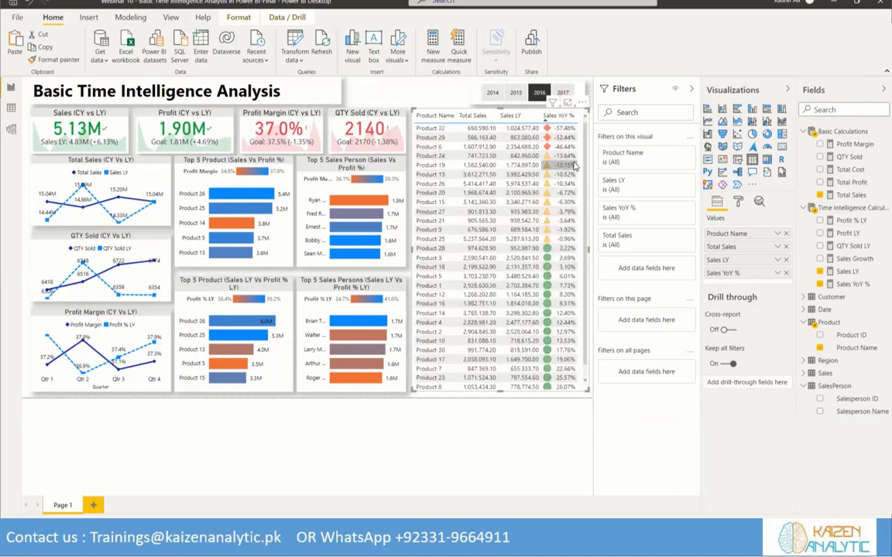
{"action": "left_click", "coordinate": [561, 117]}
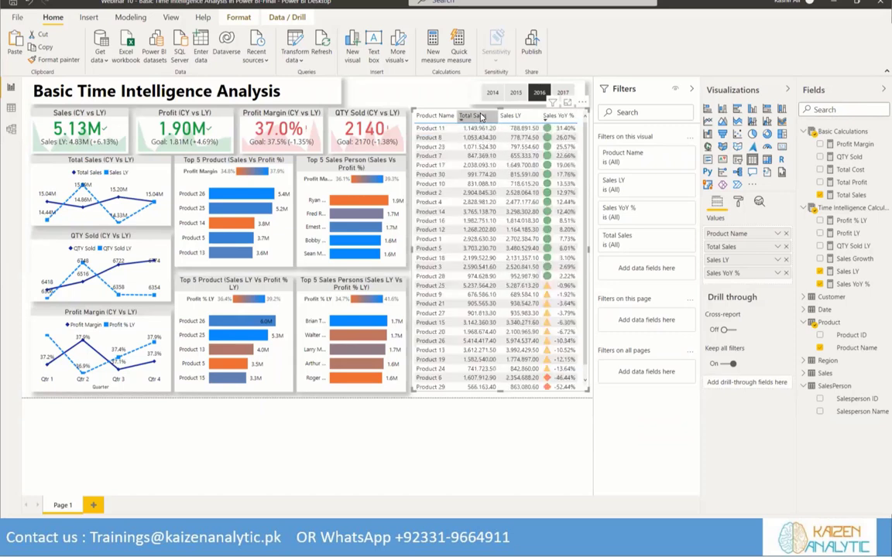
Apply a background color scale to the Total Sales column, with light red for the lowest value and light blue for the highest
{"action": "left_click", "coordinate": [779, 248]}
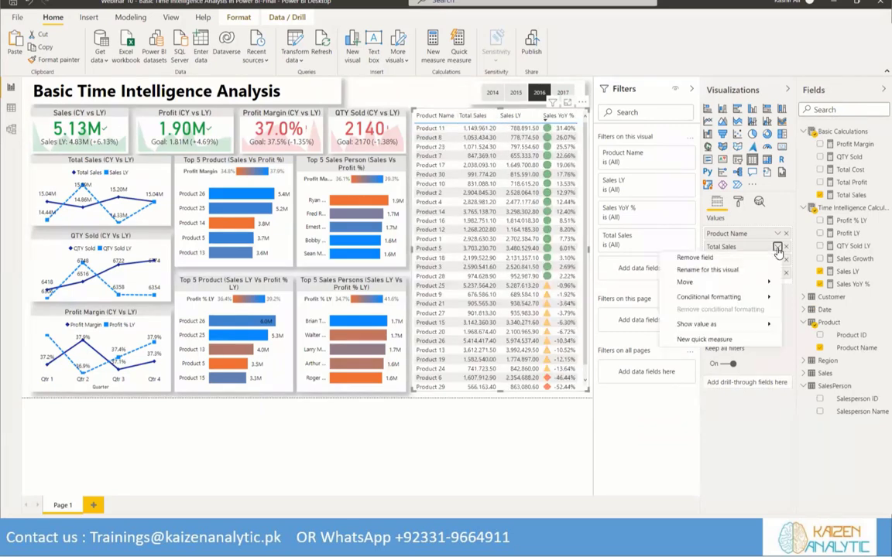
{"action": "mouse_move", "coordinate": [767, 297]}
{"action": "left_click", "coordinate": [813, 299]}
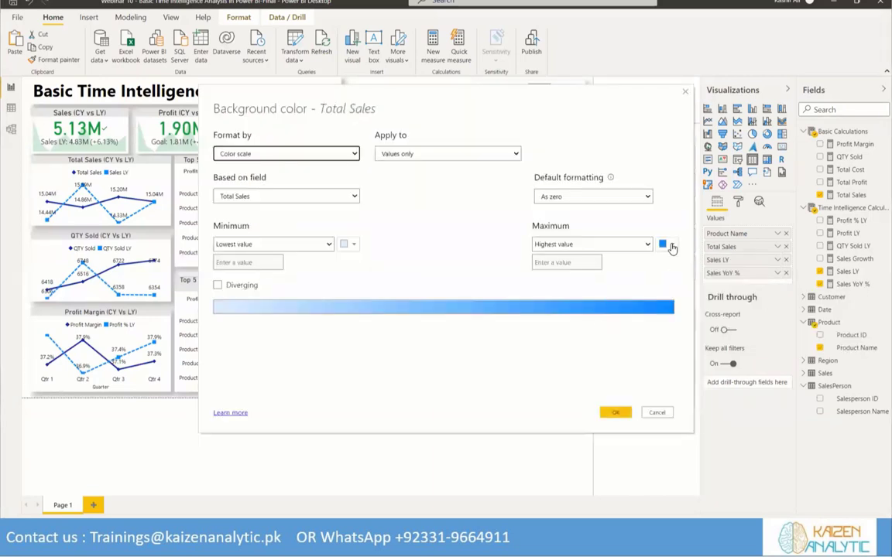
{"action": "left_click", "coordinate": [672, 246]}
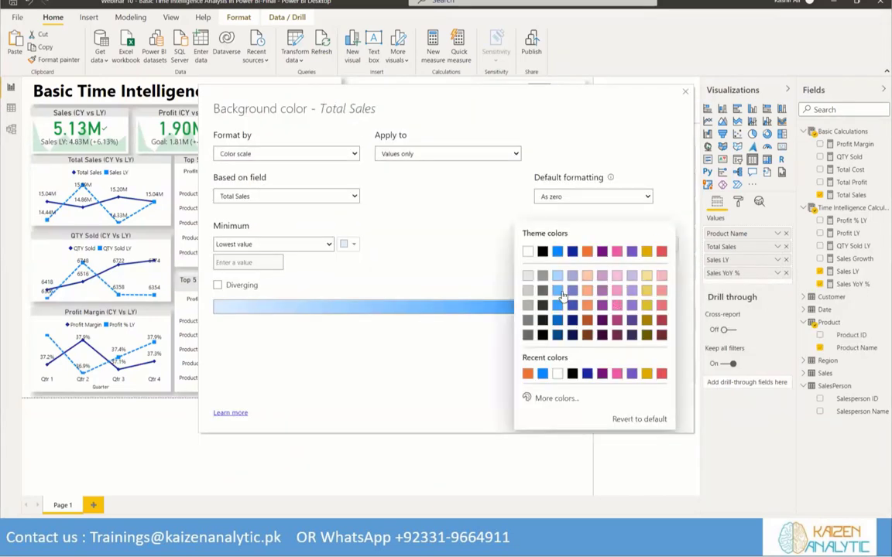
{"action": "left_click", "coordinate": [559, 263]}
{"action": "left_click", "coordinate": [355, 245]}
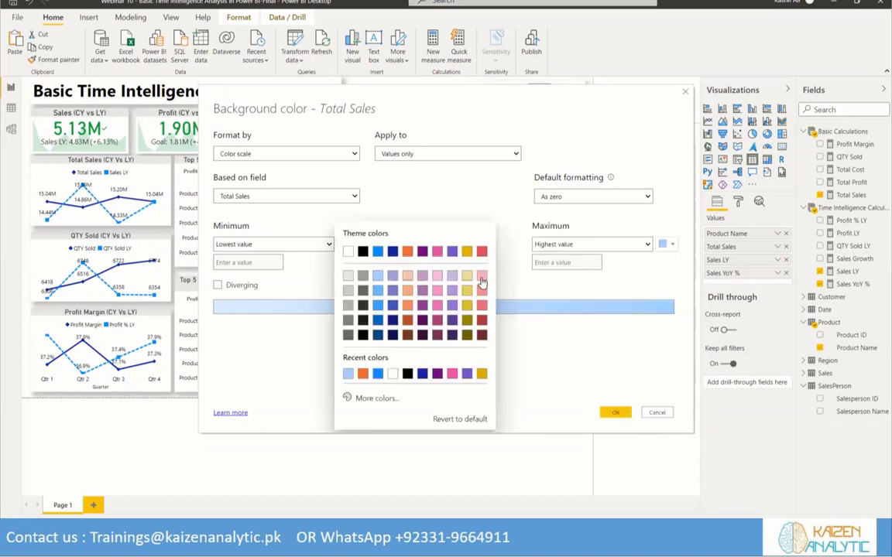
{"action": "left_click", "coordinate": [480, 281]}
{"action": "left_click", "coordinate": [614, 411]}
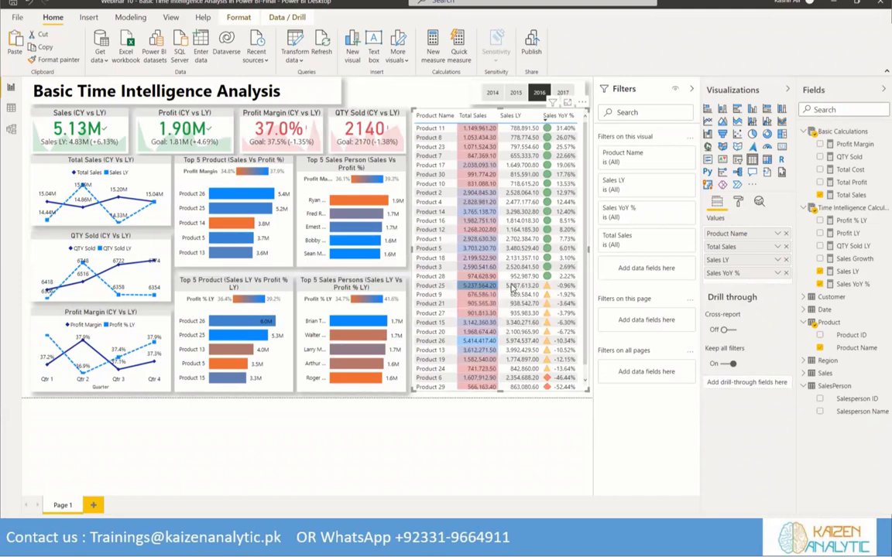
Give the Sales LY column a background color scale from light red at the lowest value to light blue at the highest
{"action": "left_click", "coordinate": [777, 259]}
{"action": "mouse_move", "coordinate": [770, 302]}
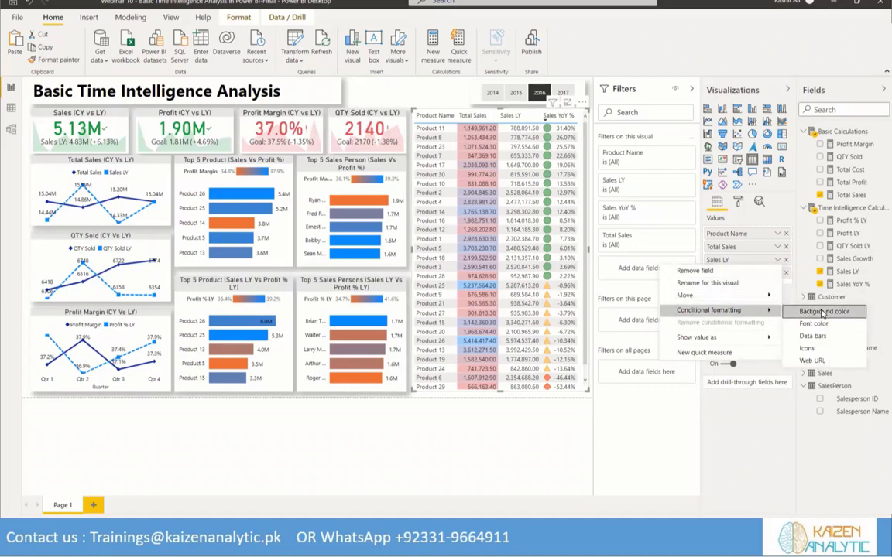
{"action": "left_click", "coordinate": [824, 311]}
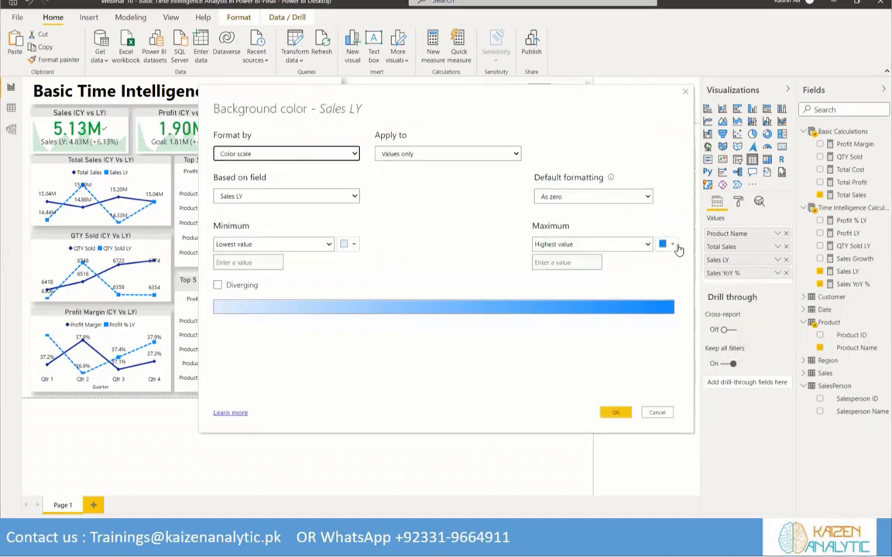
{"action": "left_click", "coordinate": [667, 245]}
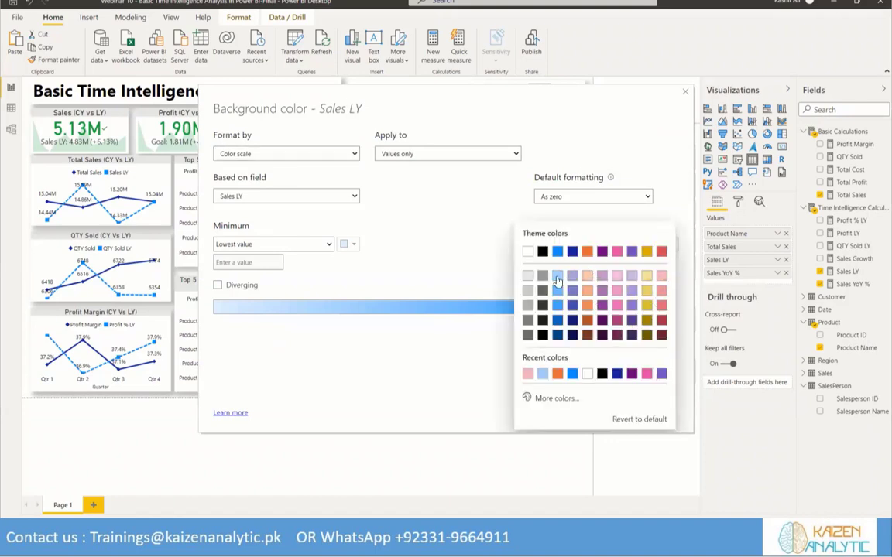
{"action": "left_click", "coordinate": [501, 254]}
{"action": "left_click", "coordinate": [347, 244]}
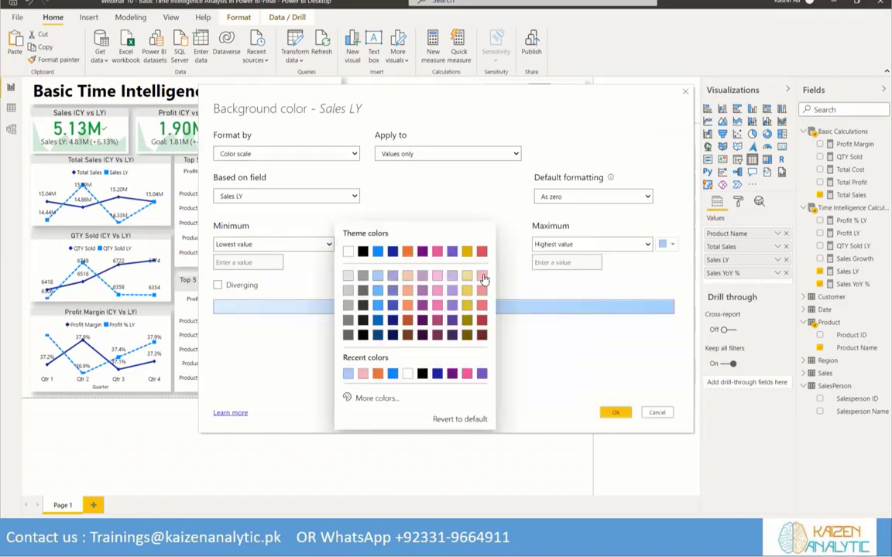
{"action": "left_click", "coordinate": [483, 277]}
{"action": "left_click", "coordinate": [613, 412]}
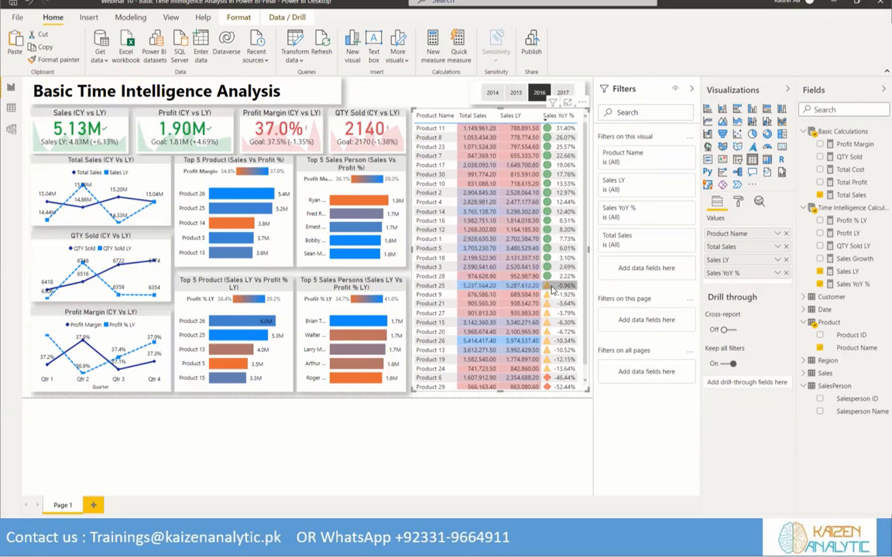
{"action": "scroll", "coordinate": [564, 291], "scroll_direction": "down", "scroll_amount": 1}
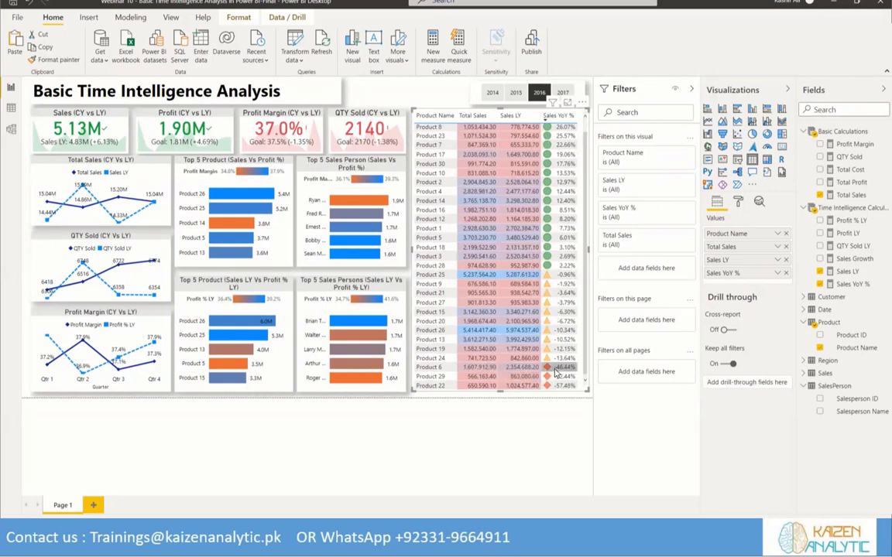
{"action": "scroll", "coordinate": [548, 310], "scroll_direction": "up", "scroll_amount": 1}
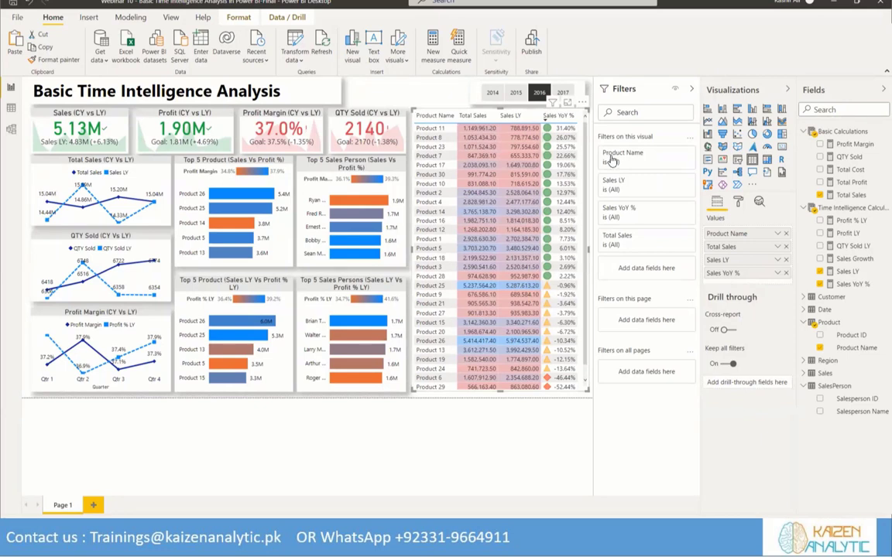
Set the product table's column header background to light grey and turn on the table's shadow
{"action": "left_click", "coordinate": [738, 201]}
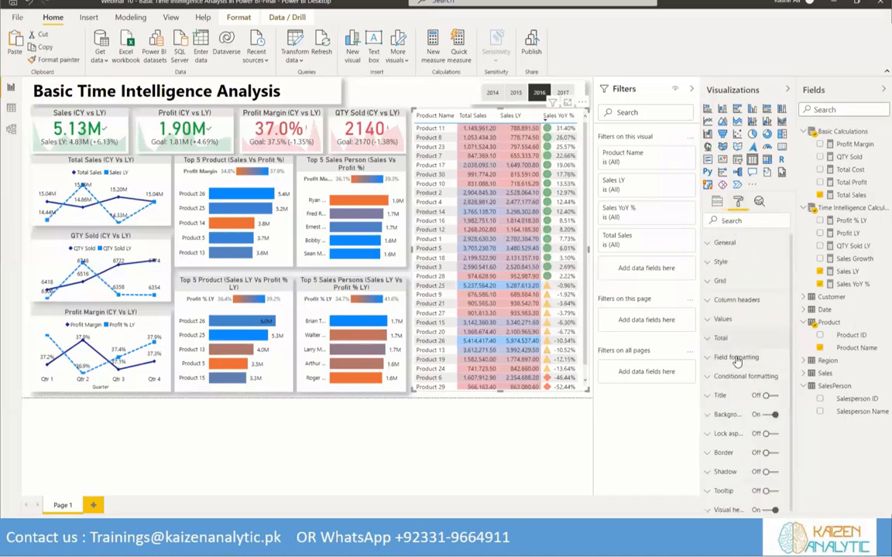
{"action": "left_click", "coordinate": [731, 301]}
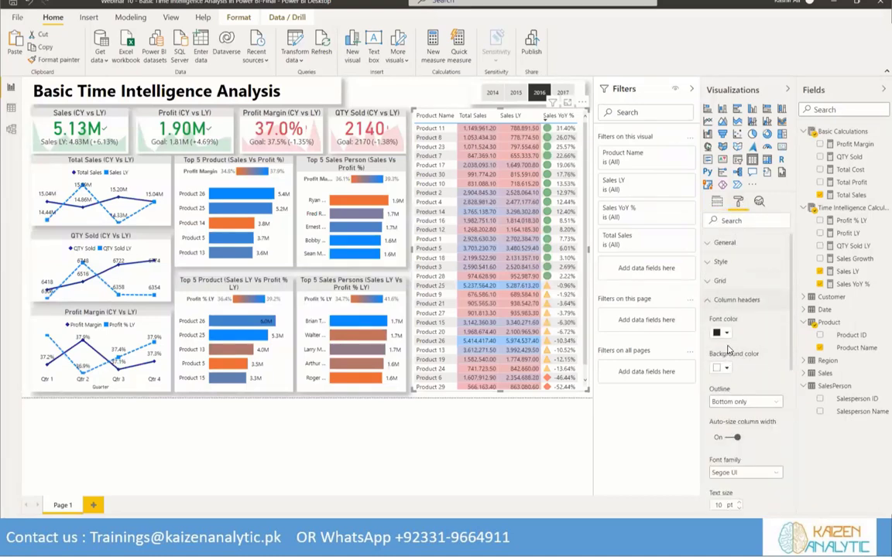
{"action": "left_click", "coordinate": [726, 334]}
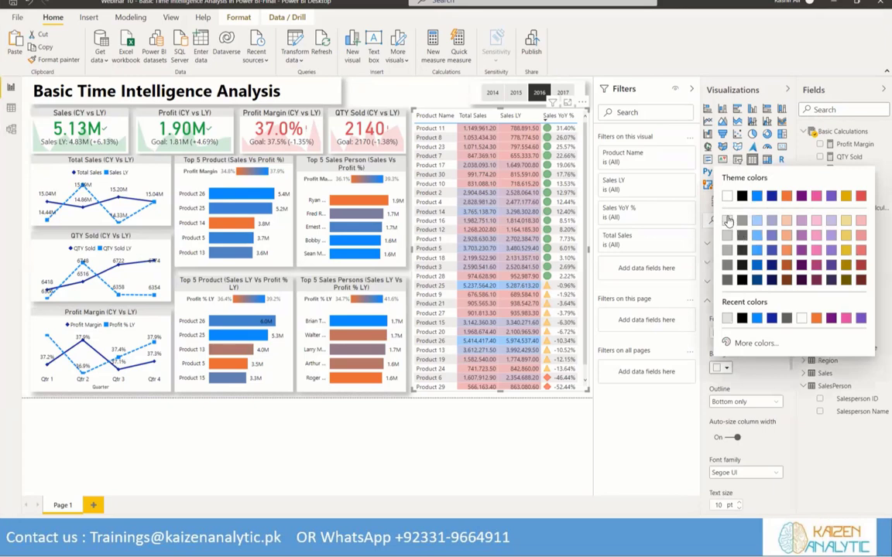
{"action": "left_click", "coordinate": [728, 220]}
{"action": "left_click", "coordinate": [707, 301]}
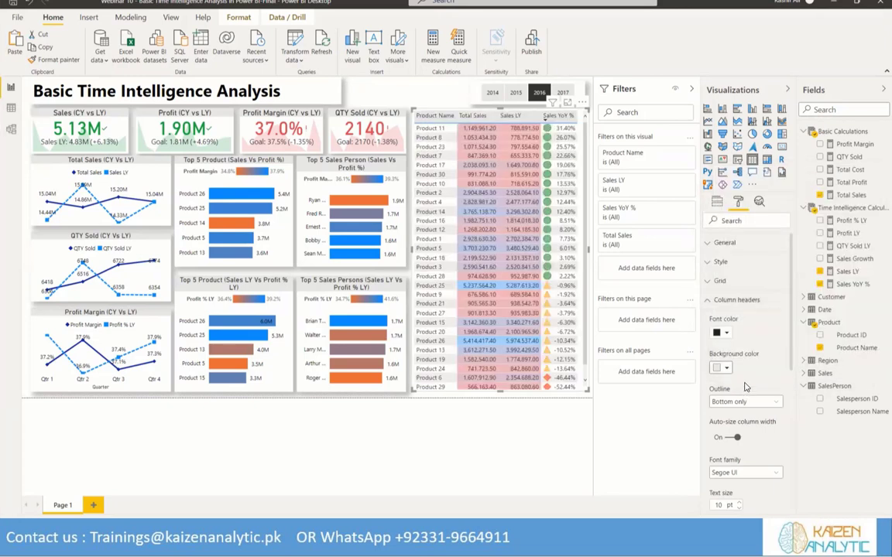
{"action": "left_click", "coordinate": [710, 301]}
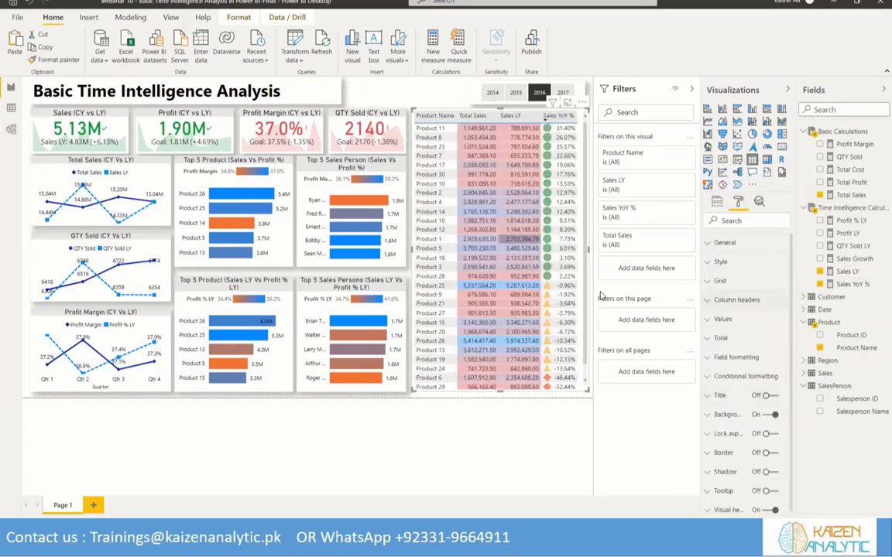
{"action": "left_click", "coordinate": [769, 472]}
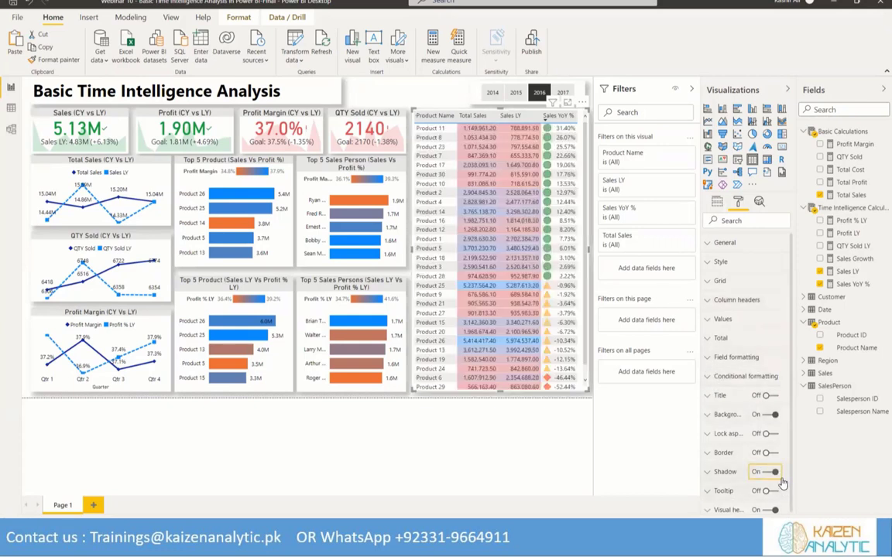
{"action": "left_click", "coordinate": [398, 88]}
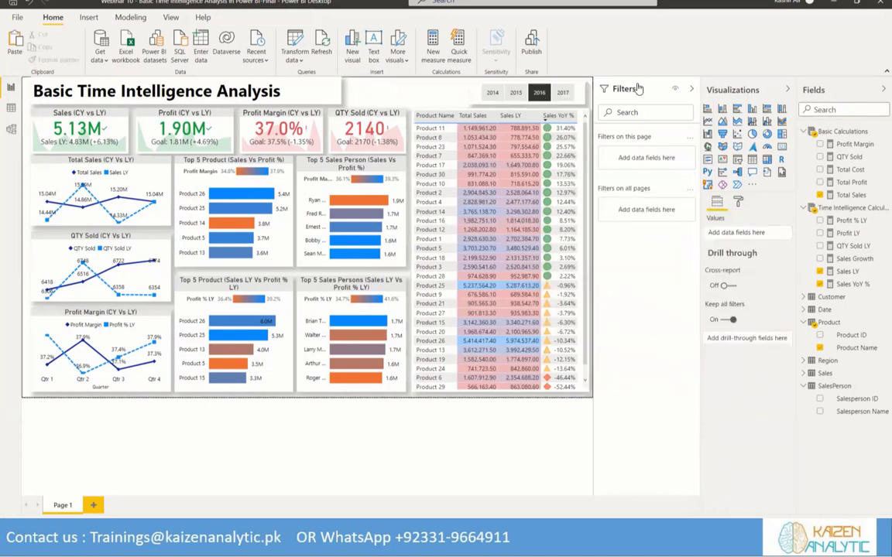
Collapse the Filters, Visualizations and Fields panes and minimize the ribbon to enlarge the report page
{"action": "left_click", "coordinate": [691, 89]}
{"action": "left_click", "coordinate": [787, 90]}
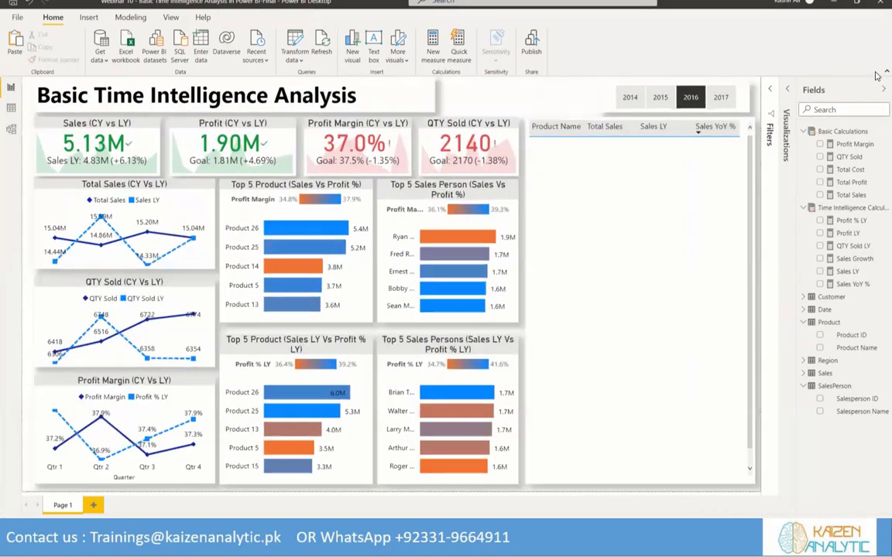
{"action": "left_click", "coordinate": [884, 89]}
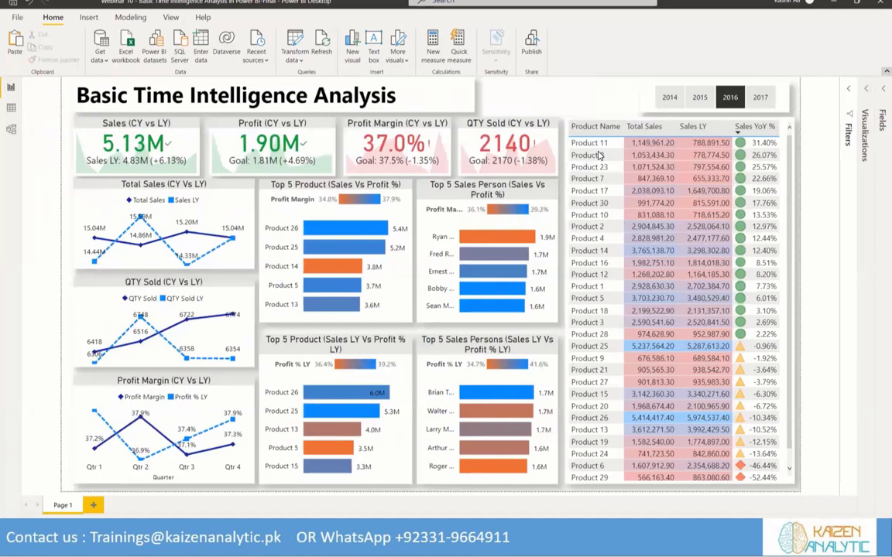
{"action": "key", "text": "ctrl+F1"}
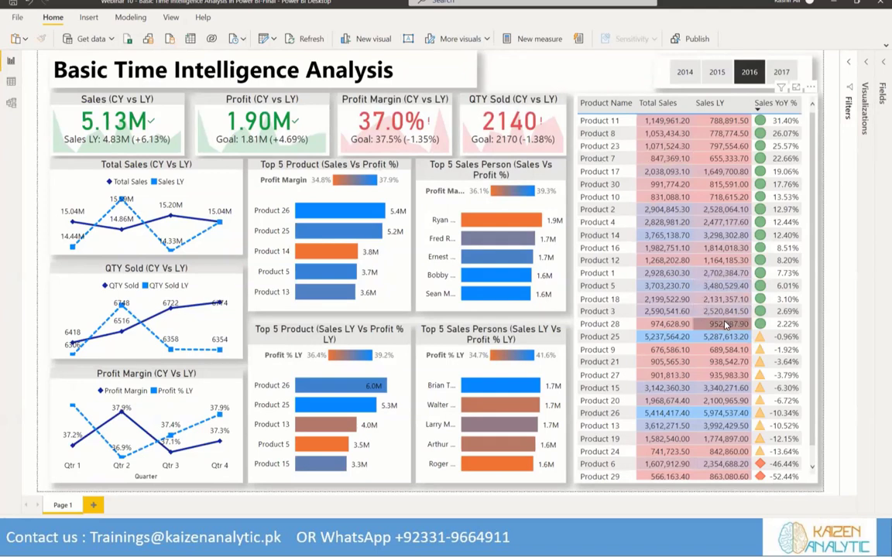
{"action": "mouse_move", "coordinate": [356, 296]}
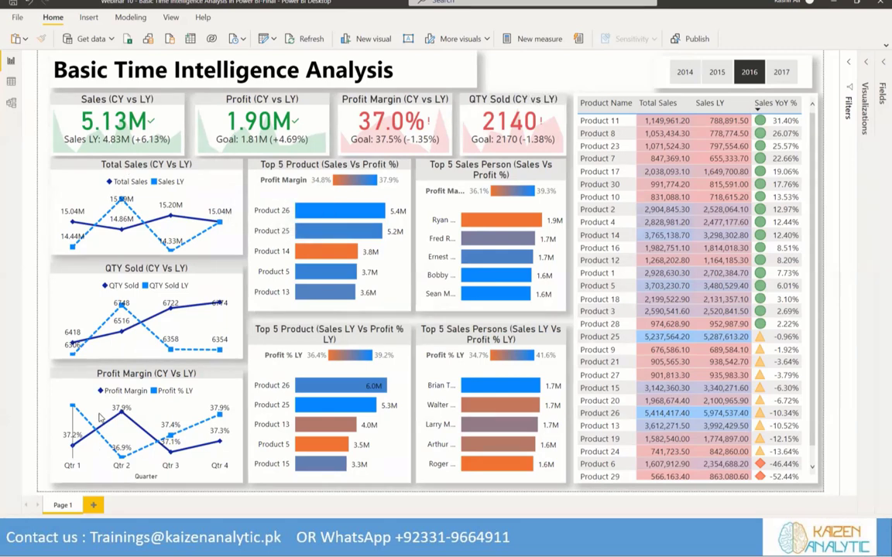
{"action": "mouse_move", "coordinate": [113, 218]}
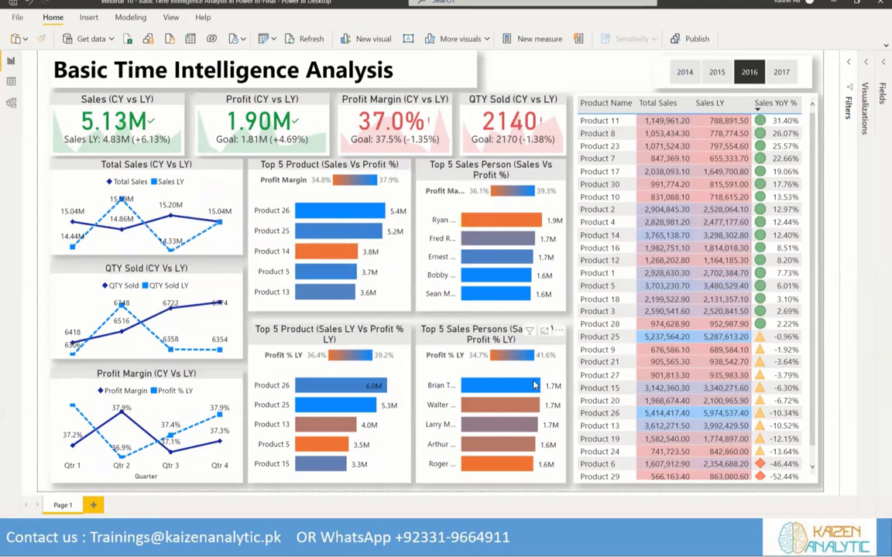
{"action": "mouse_move", "coordinate": [534, 385]}
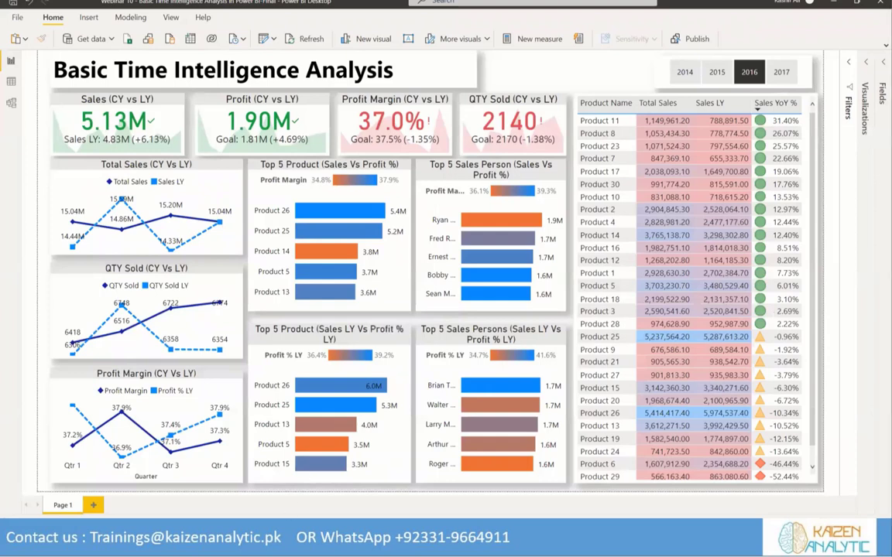
Switch to the PowerPoint presentation, start the slide show from the Download Power BI slide, and advance to the Section 3 slide
{"action": "mouse_move", "coordinate": [273, 543]}
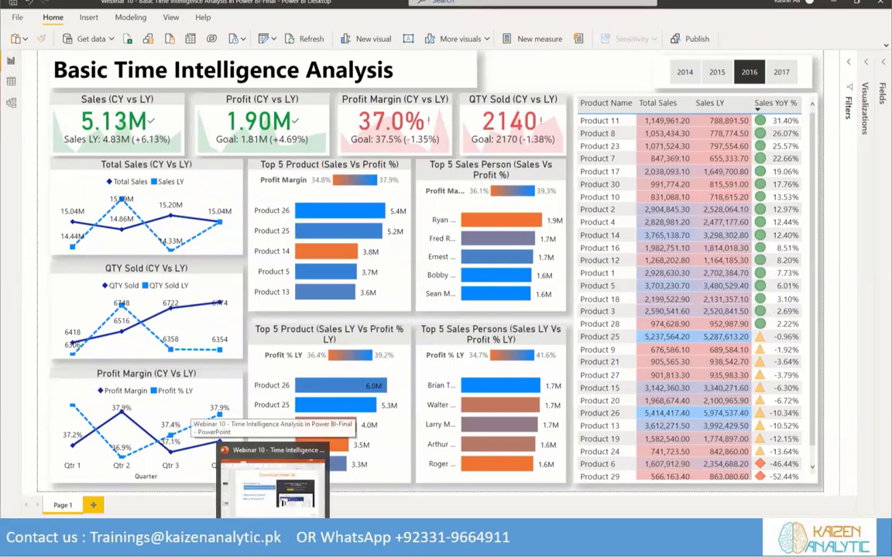
{"action": "left_click", "coordinate": [273, 480]}
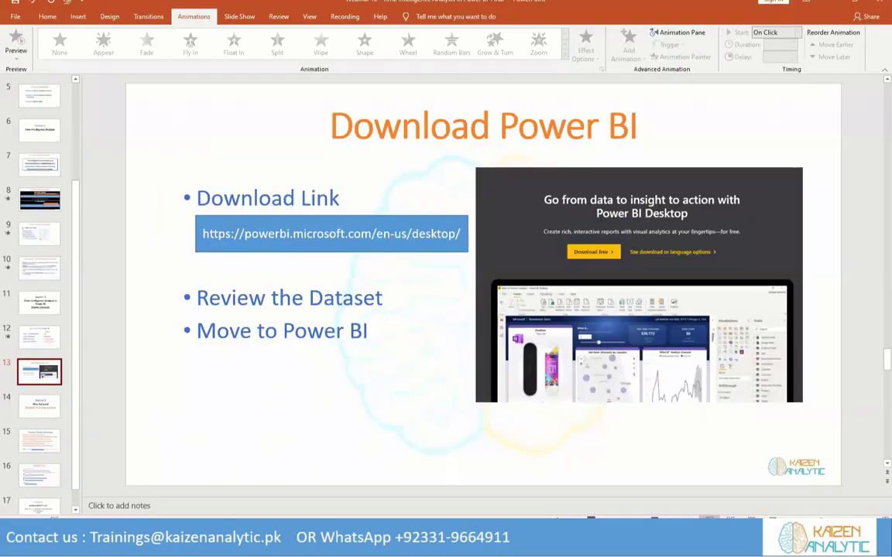
{"action": "key", "text": "shift+F5"}
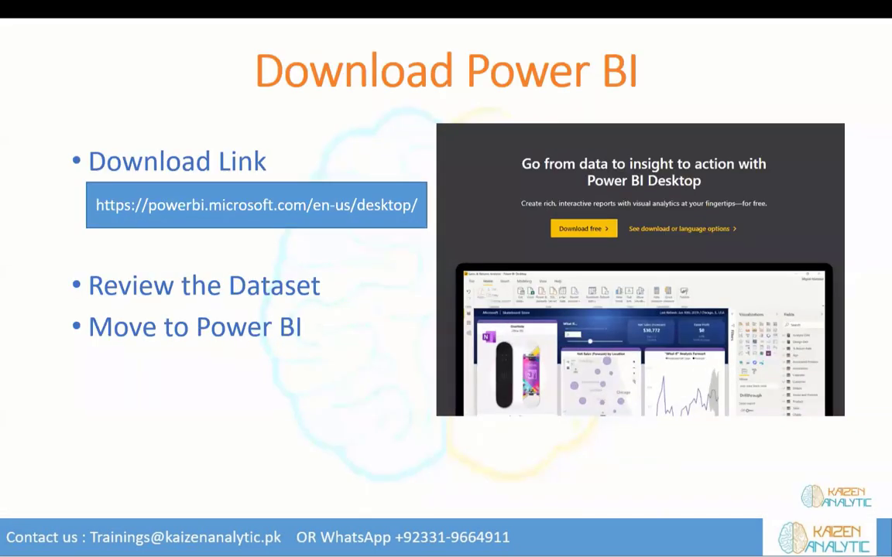
{"action": "key", "text": "Right"}
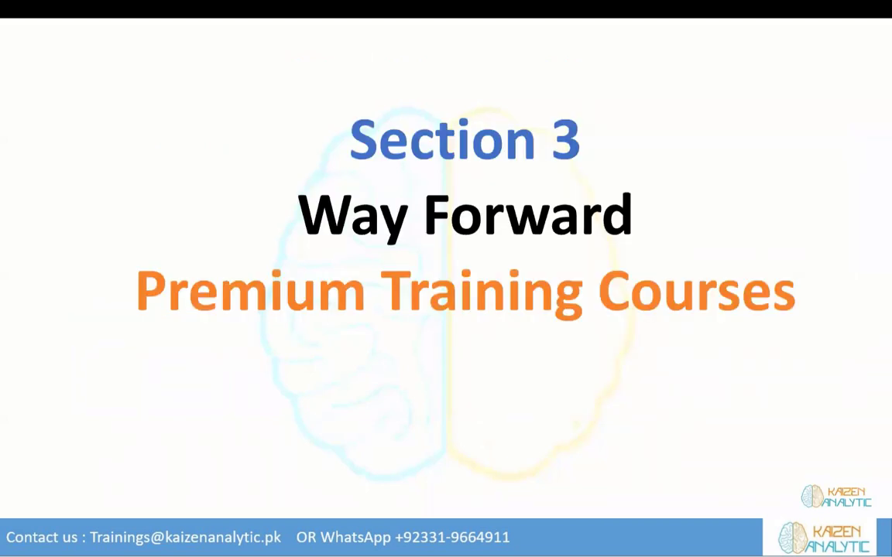